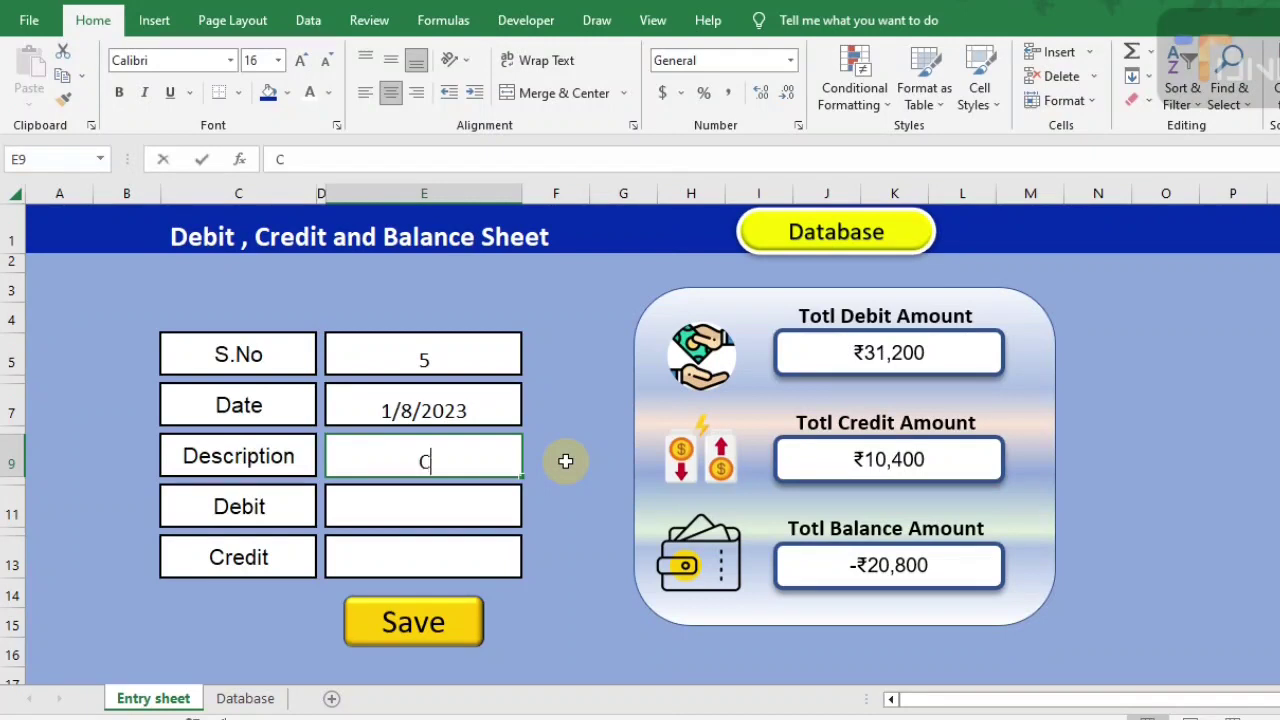
Complete record 5 with description Cash and debit 2000, and save the entry
type("ash")
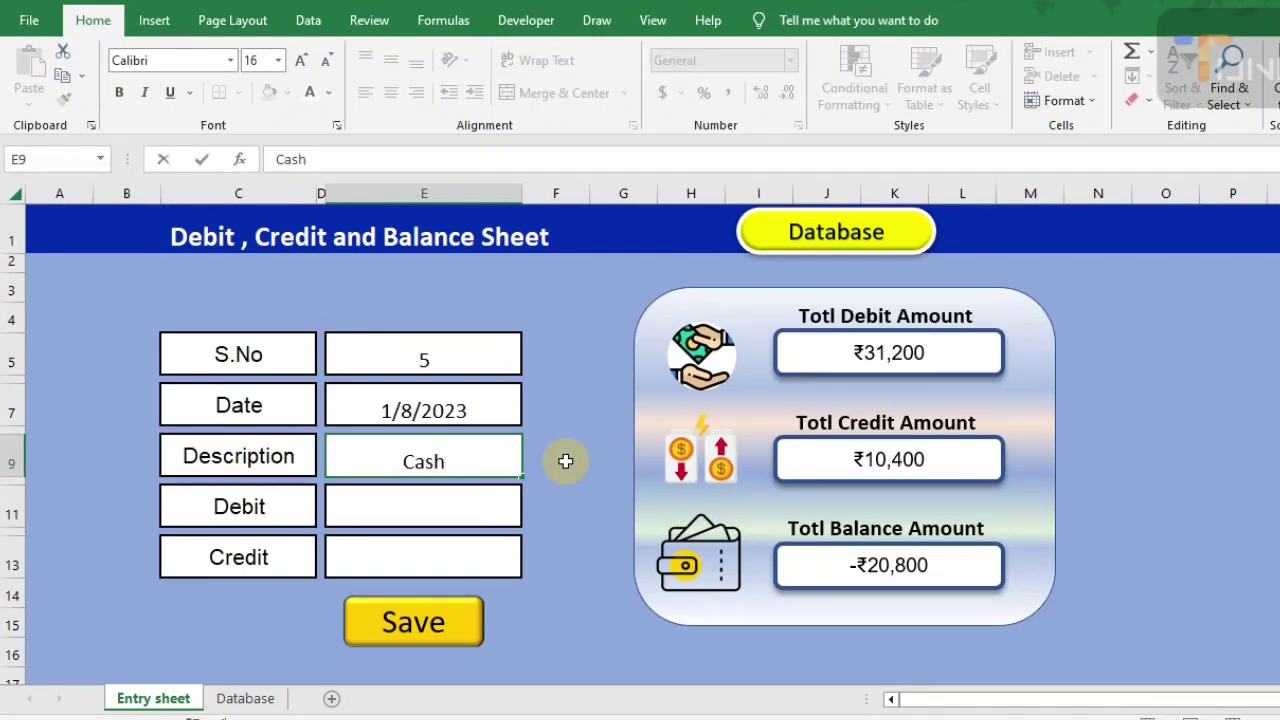
left_click(437, 509)
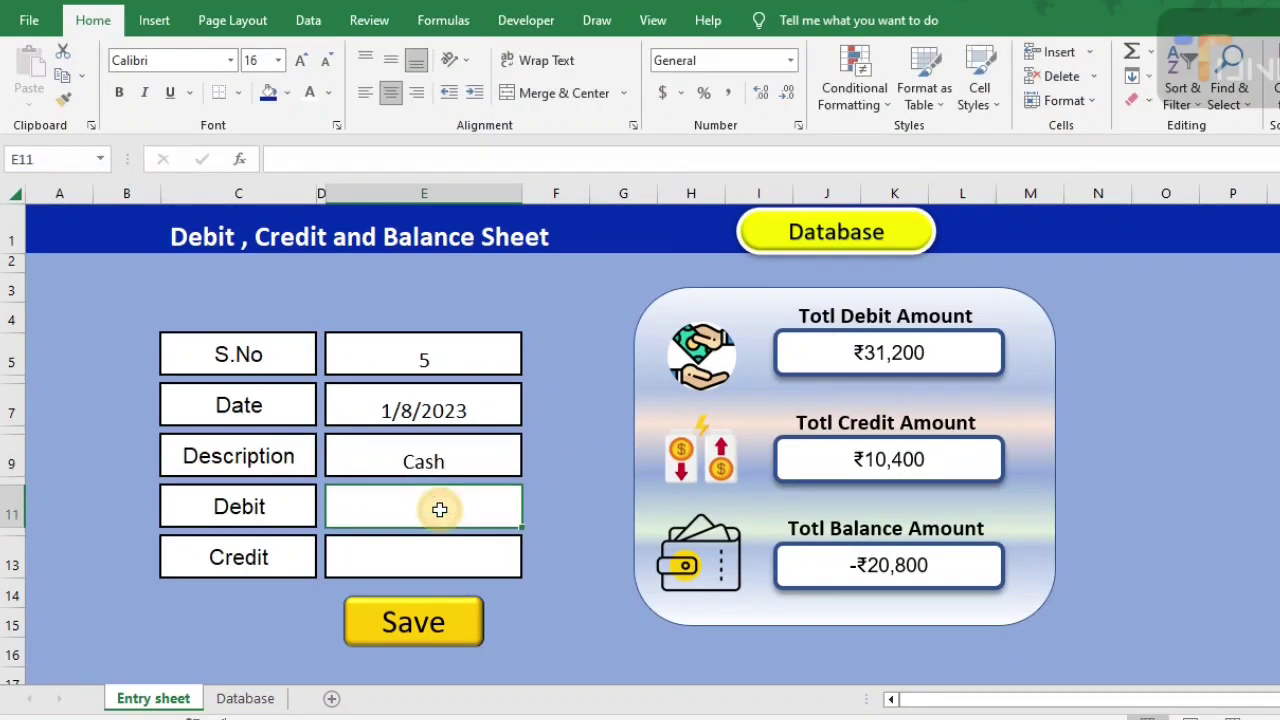
type("2000")
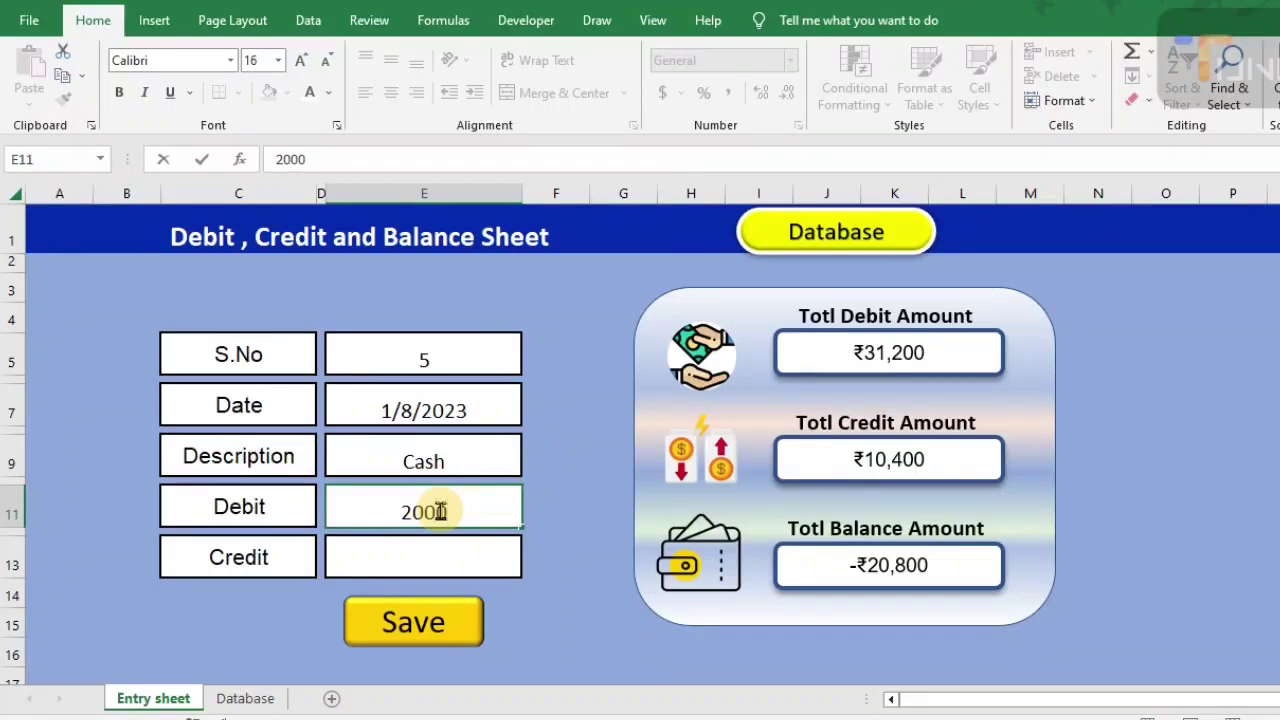
left_click(430, 637)
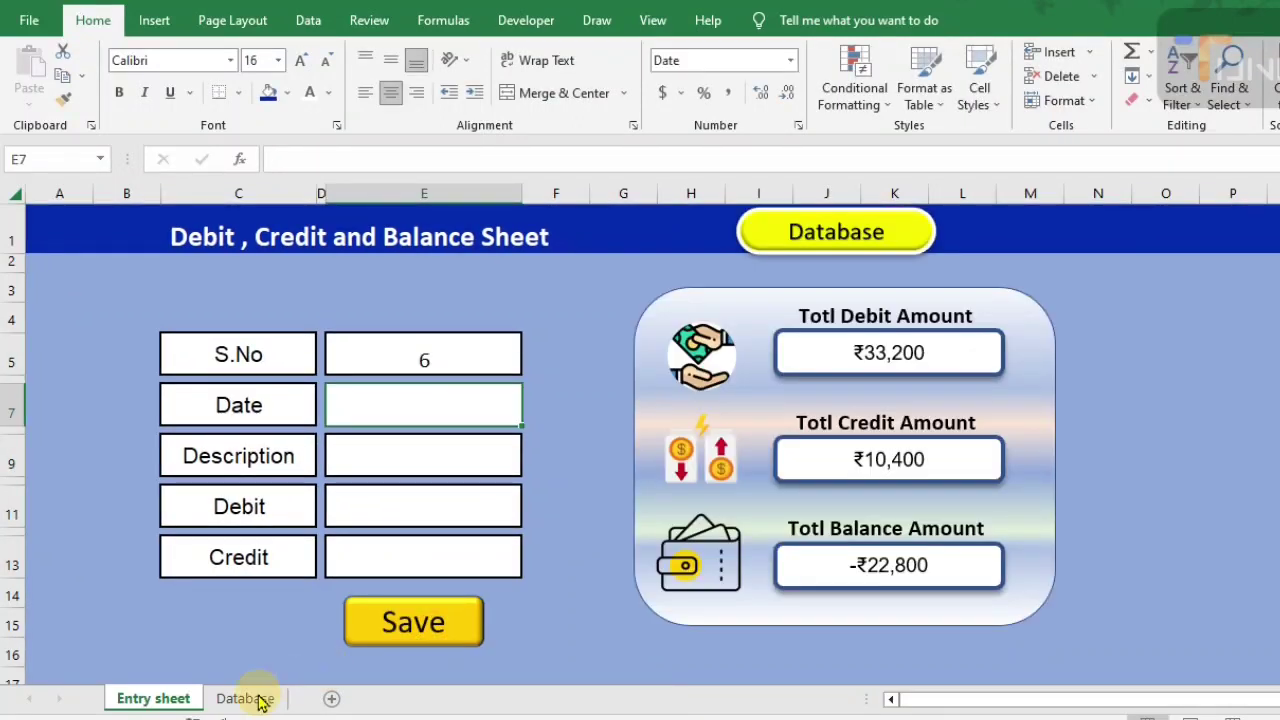
Check the saved records and totals on the Database sheet, and return to the Entry sheet
left_click(246, 700)
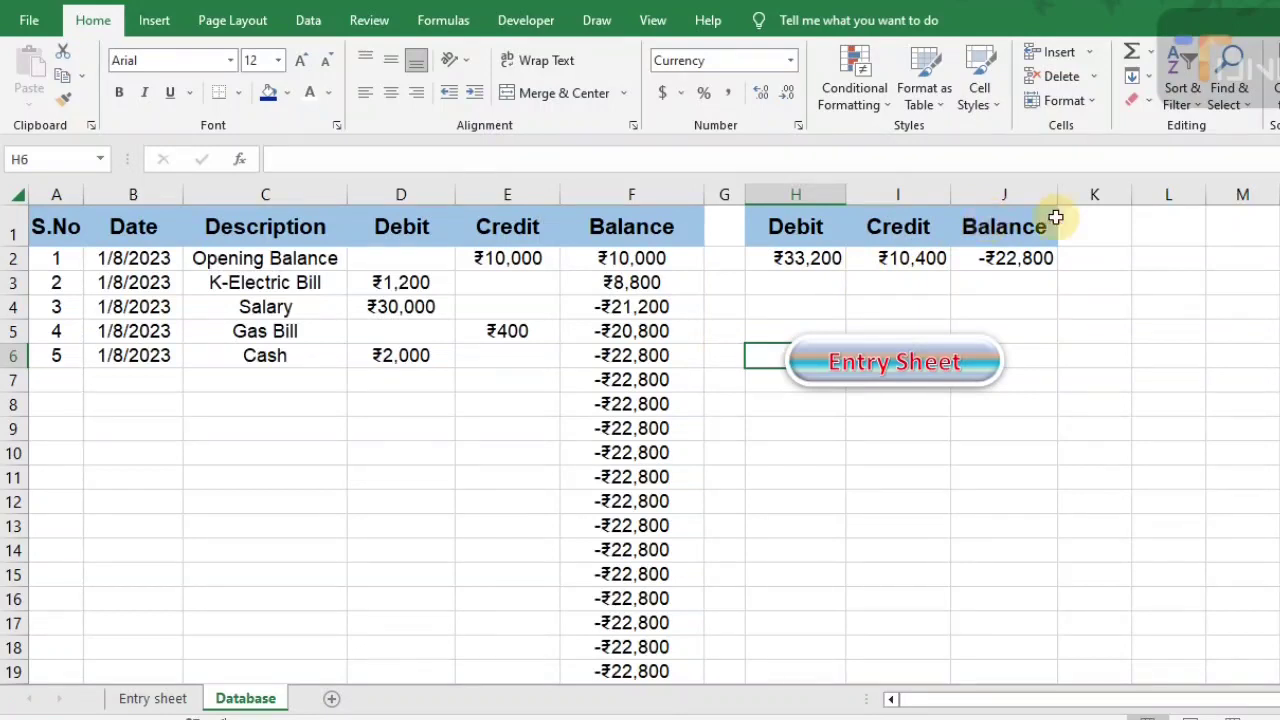
left_click(1089, 220)
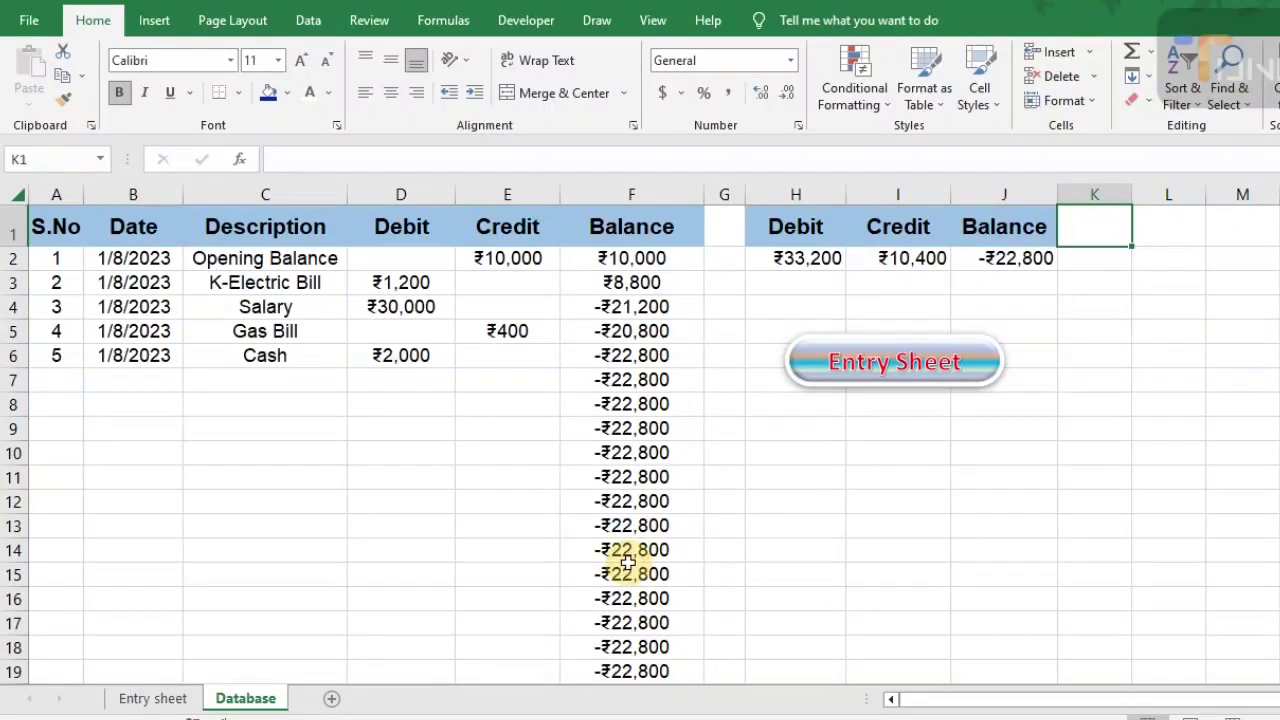
left_click(153, 699)
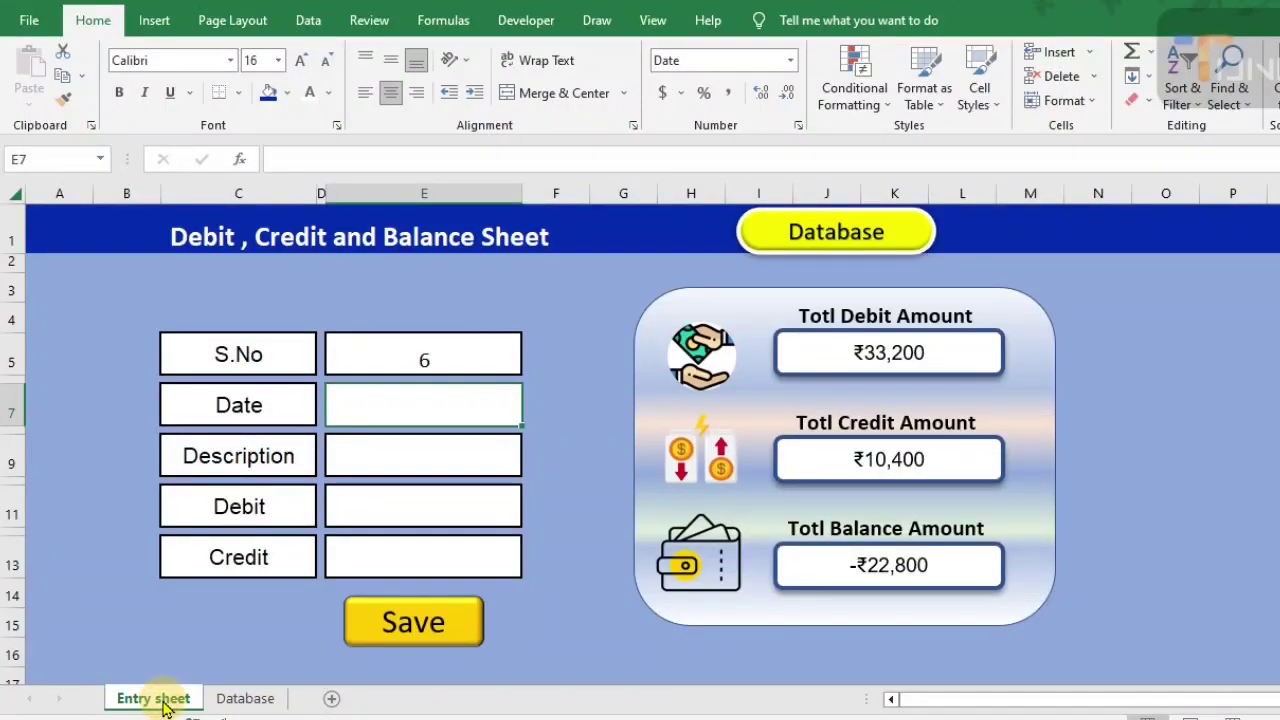
left_click(452, 642, "ctrl")
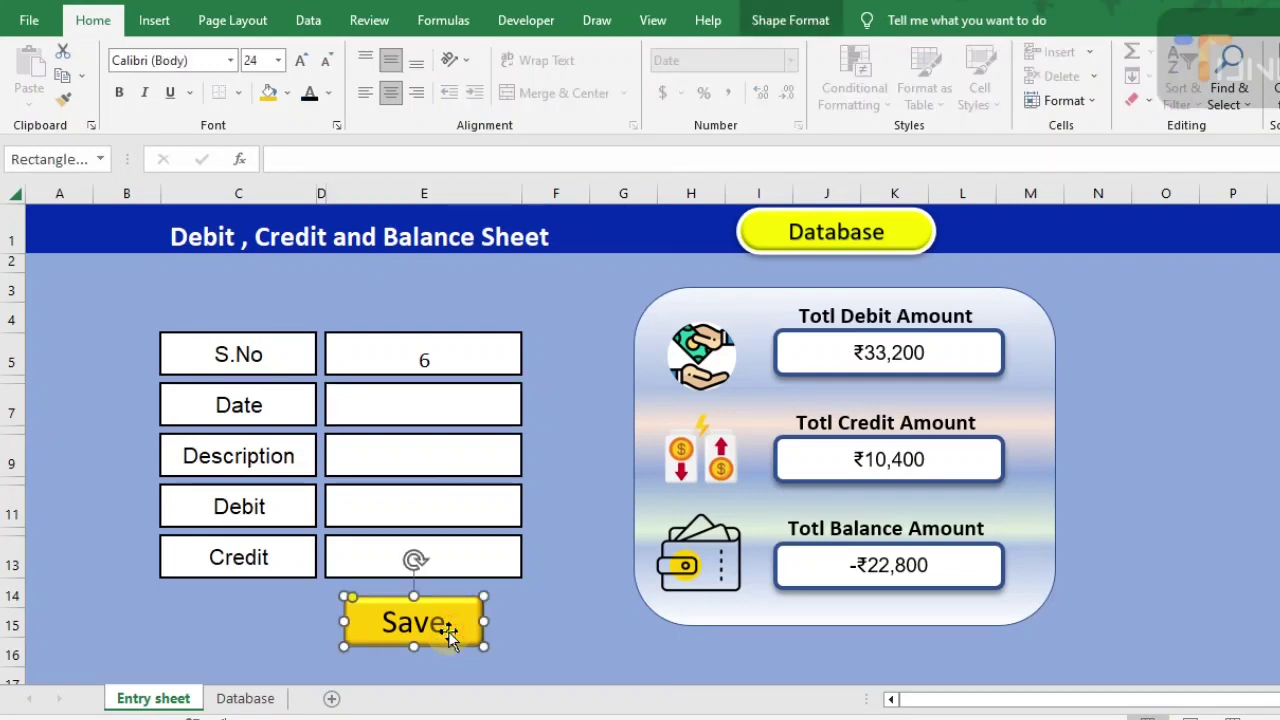
left_click_drag(449, 631, 471, 624)
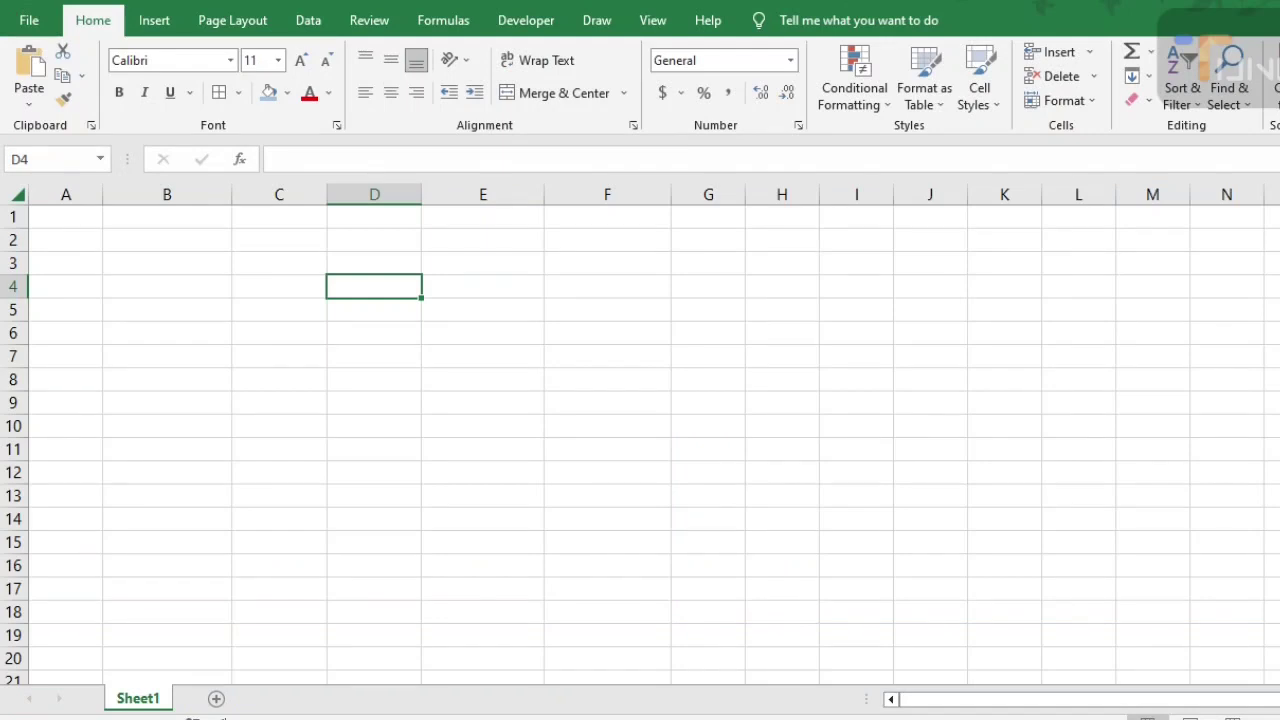
Rename Sheet1 of the blank workbook as Entry Sheet
right_click(138, 705)
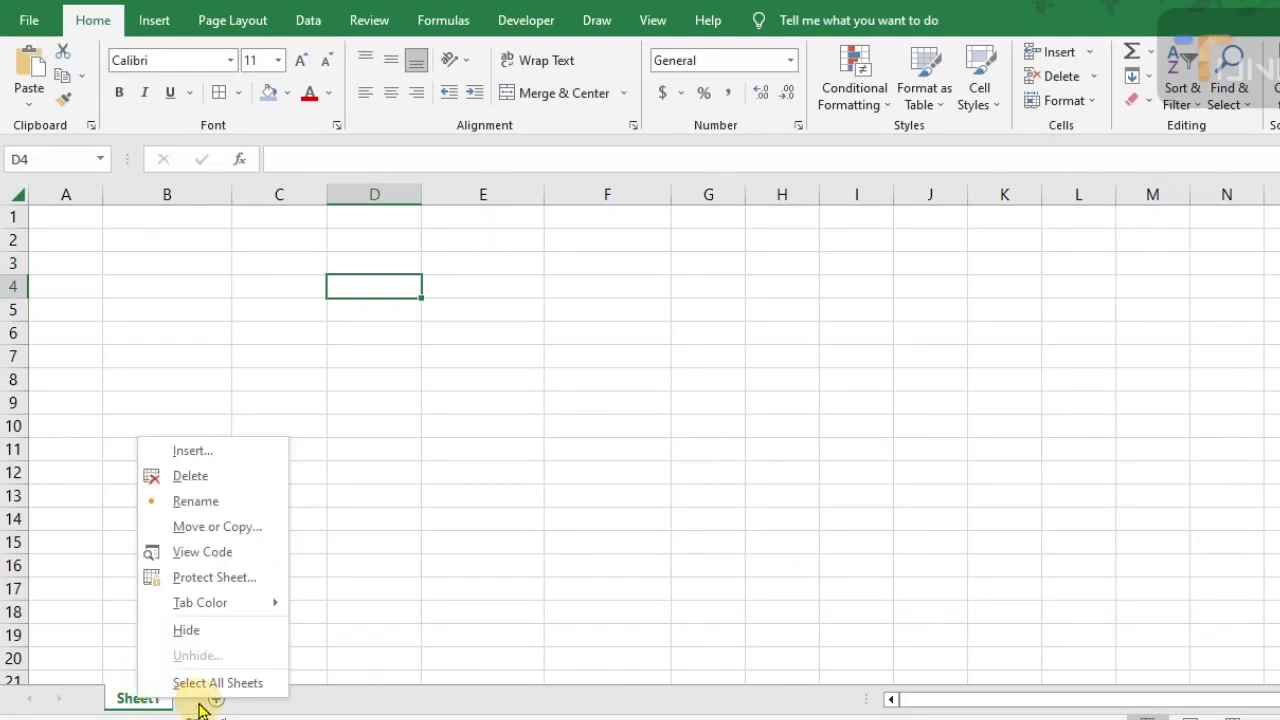
left_click(238, 502)
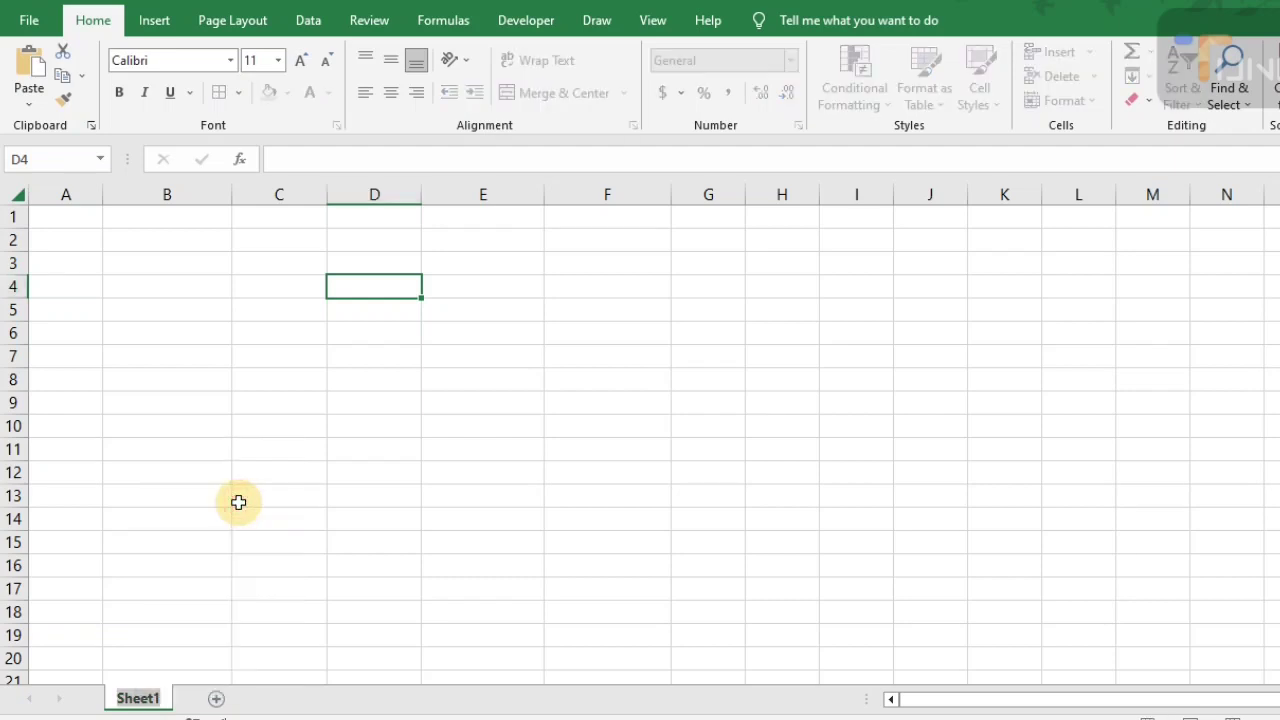
type("En")
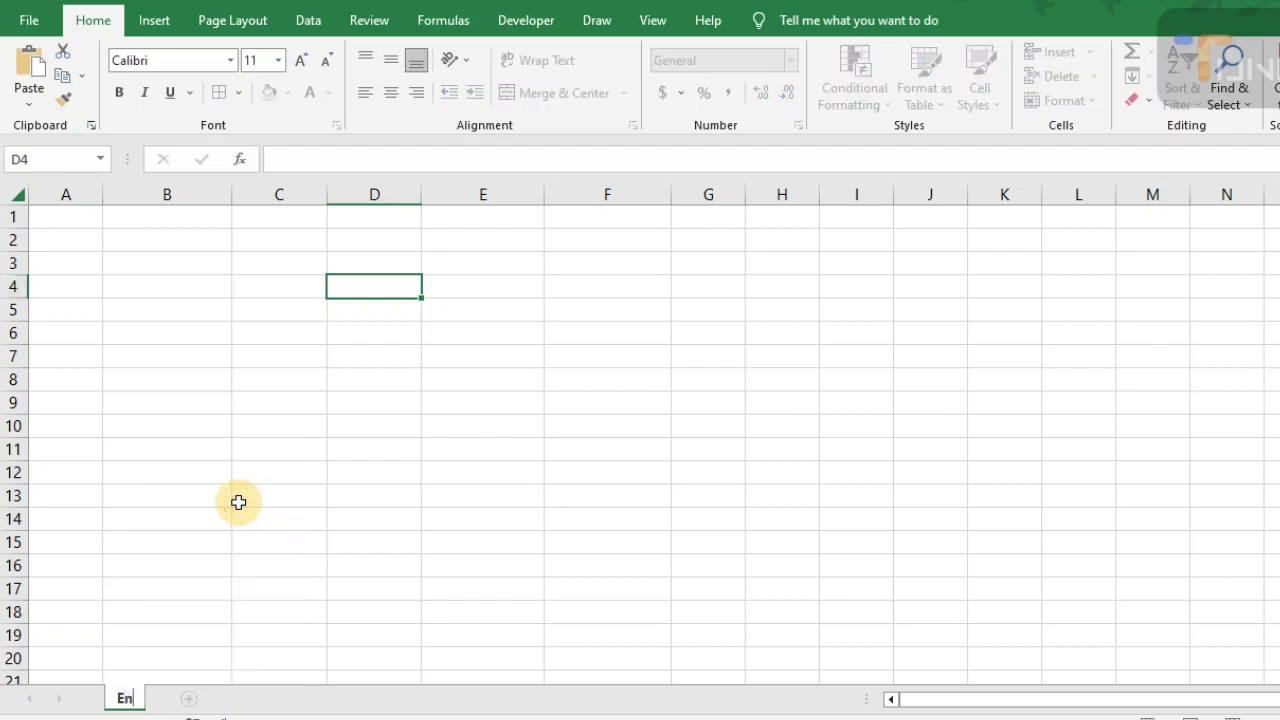
type("try Sheet")
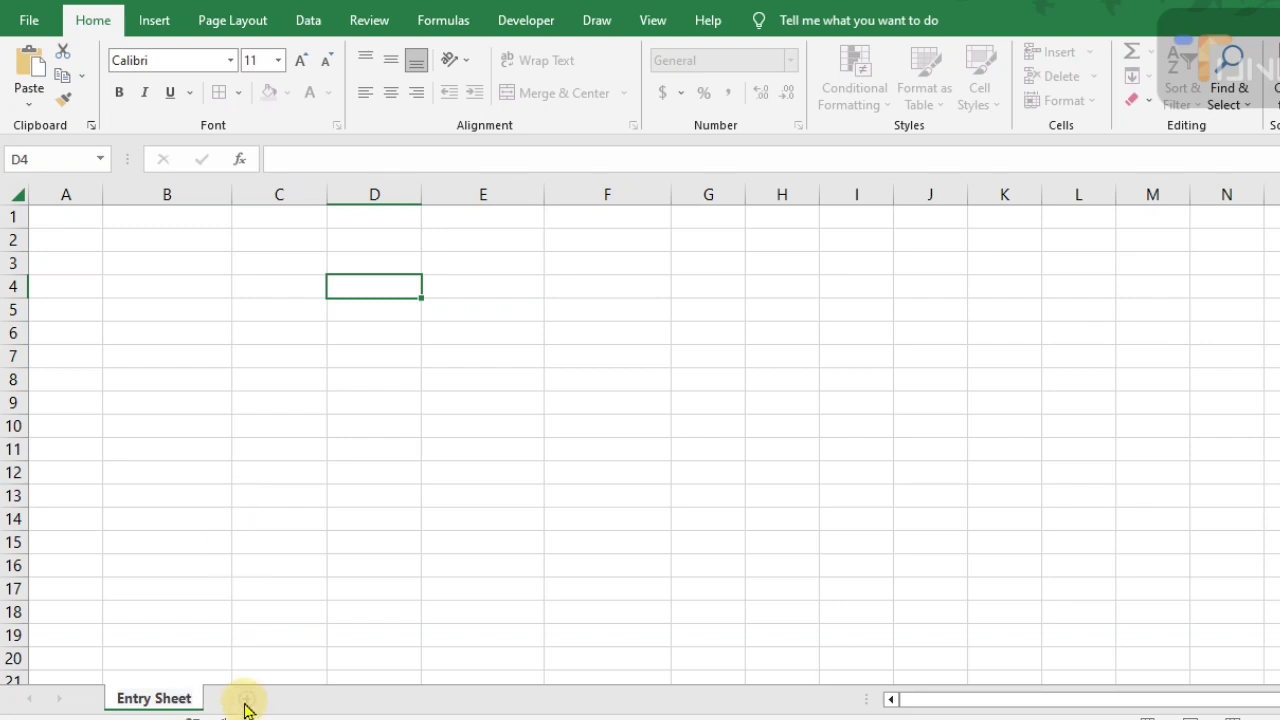
Add a second worksheet and name it Database
left_click(248, 698)
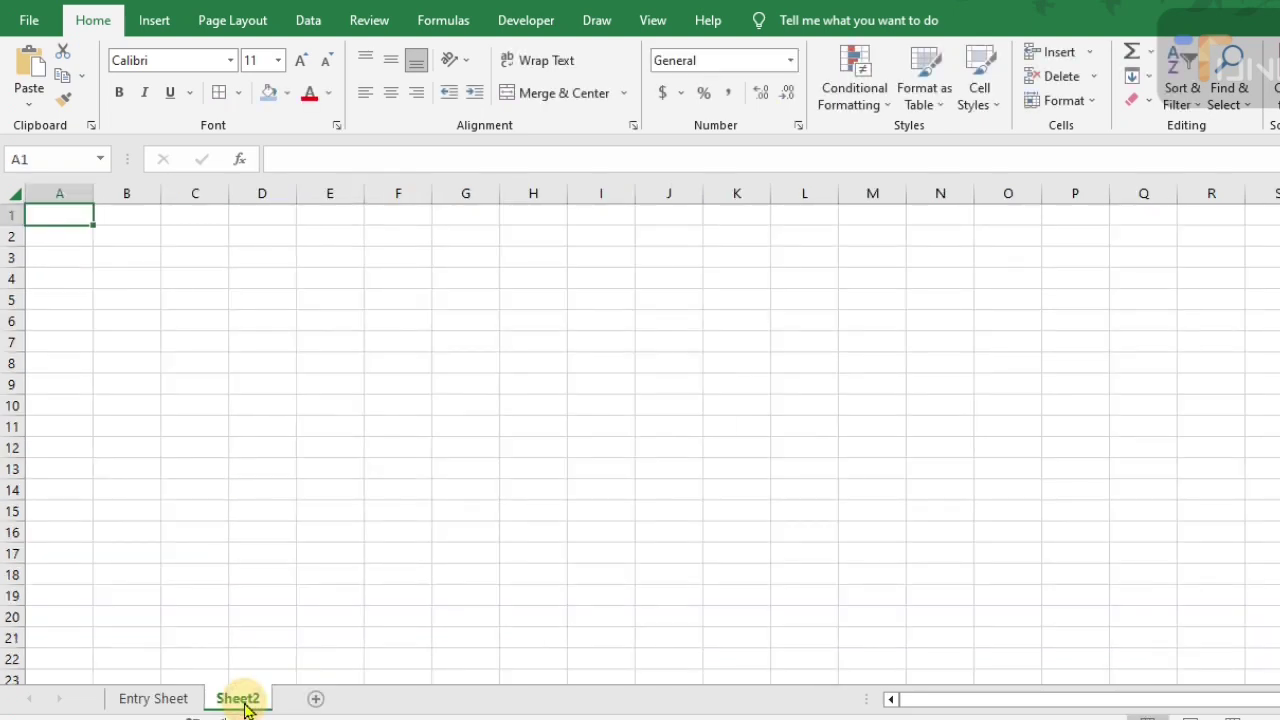
double_click(245, 700)
type("Data")
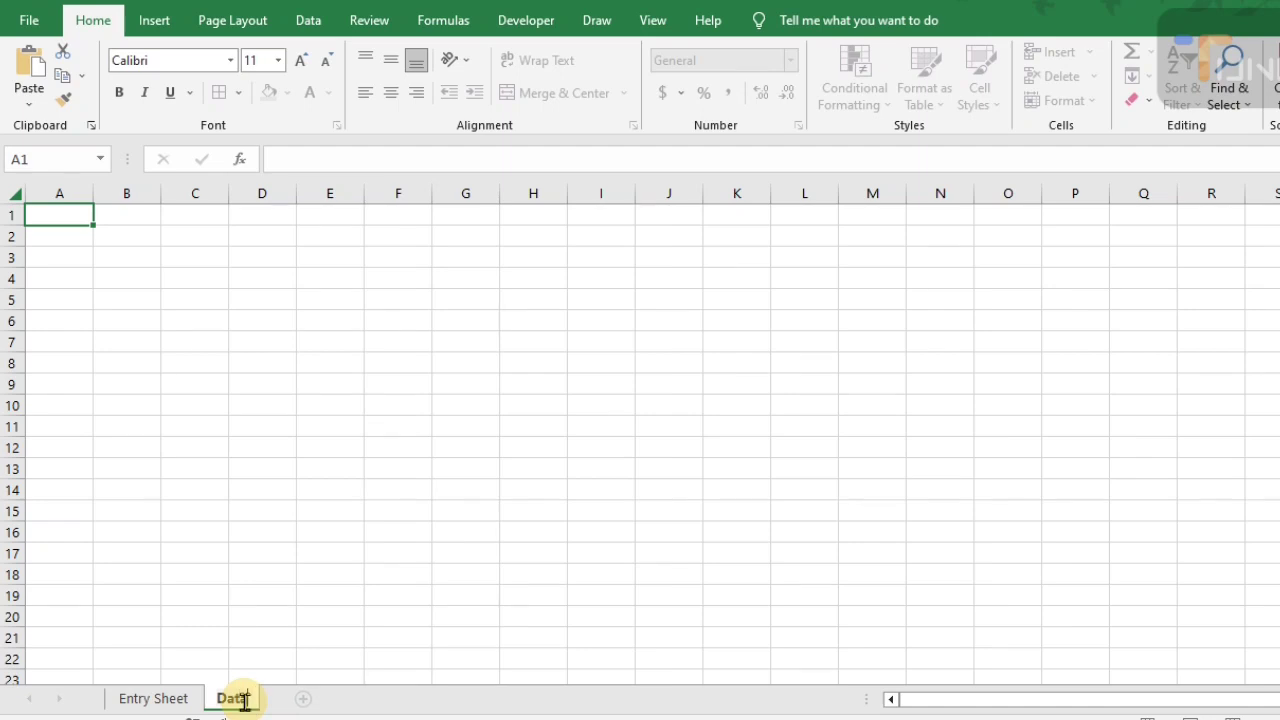
type("base")
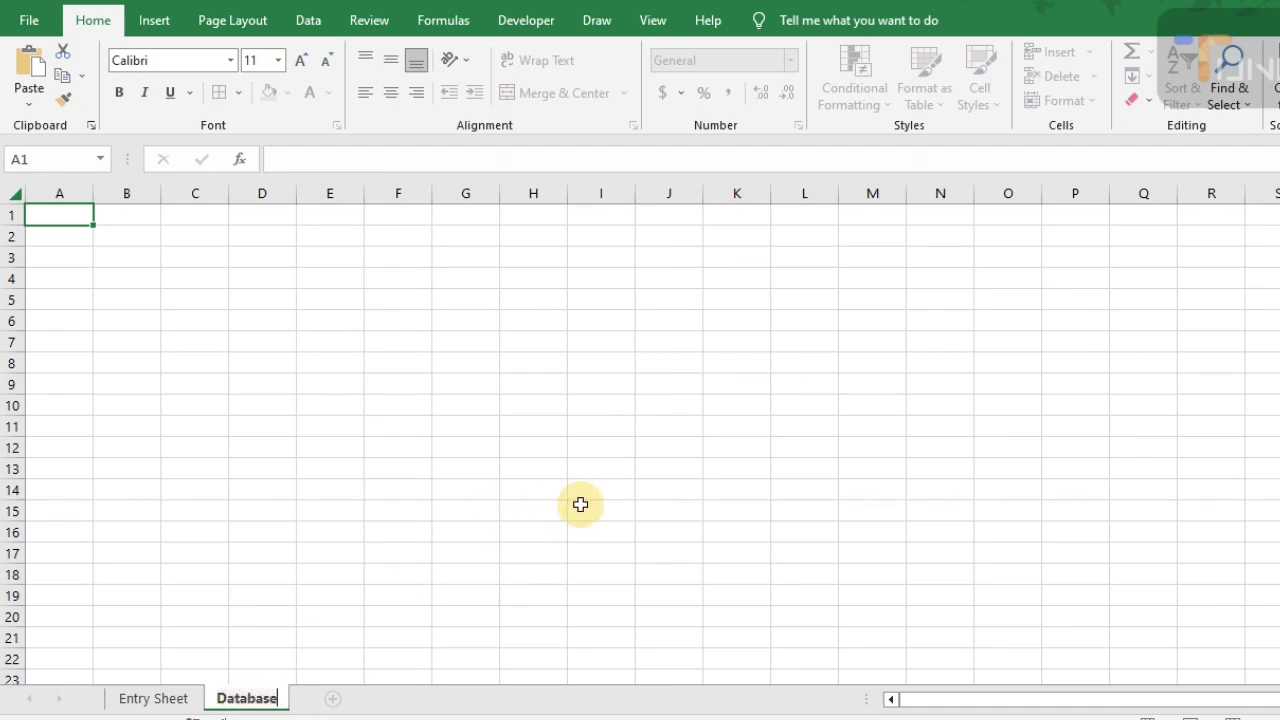
left_click(394, 426)
On the Entry Sheet, enter the headings S.No, Date and Description in cells A1 to C1
left_click(172, 700)
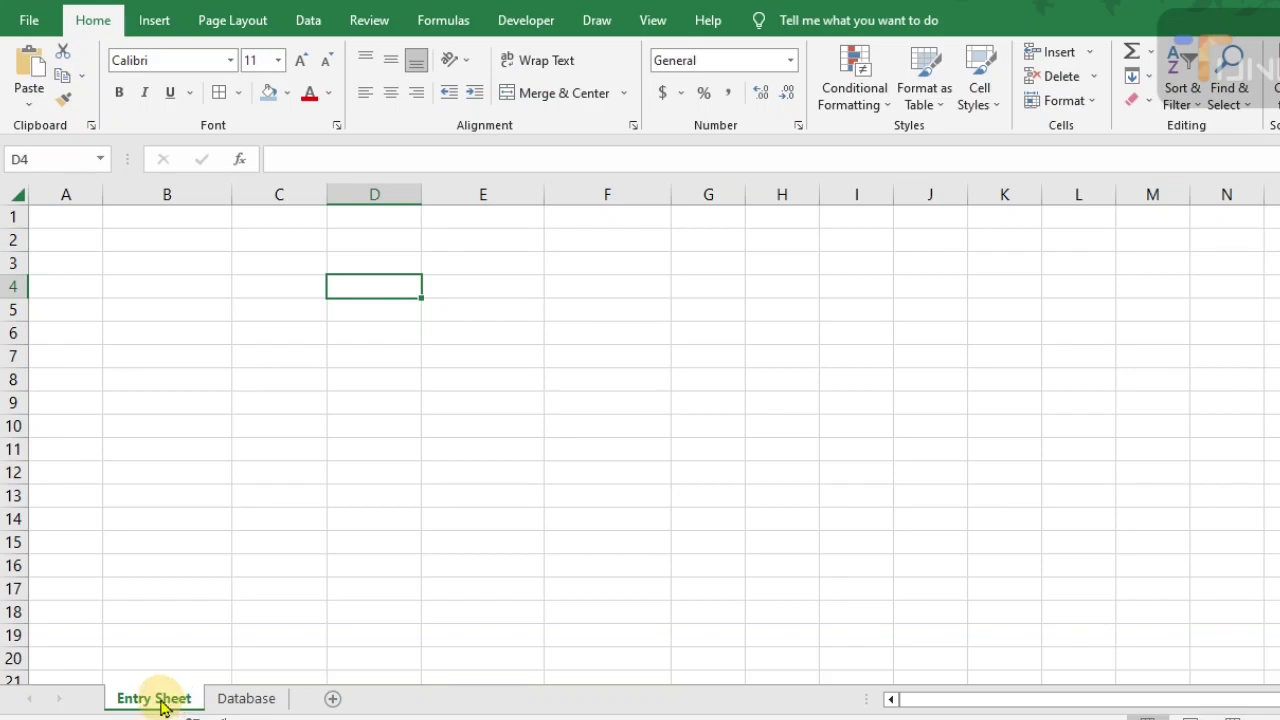
left_click(145, 240)
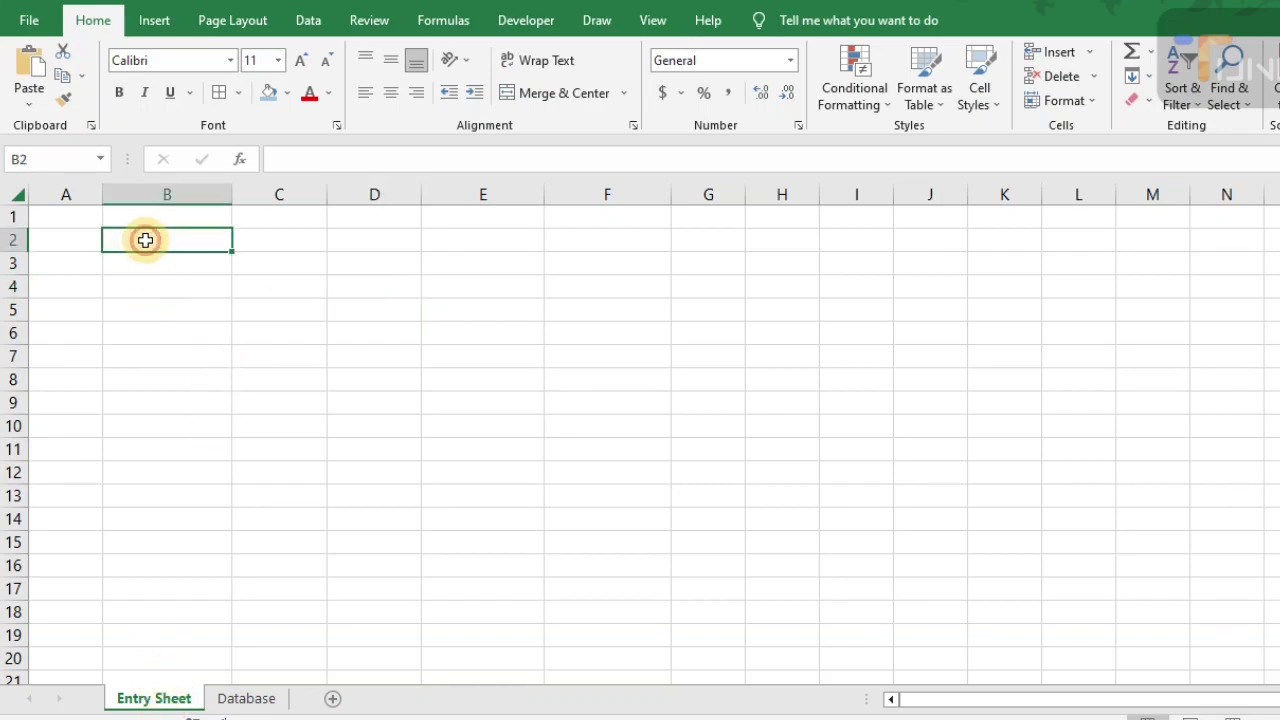
left_click(89, 217)
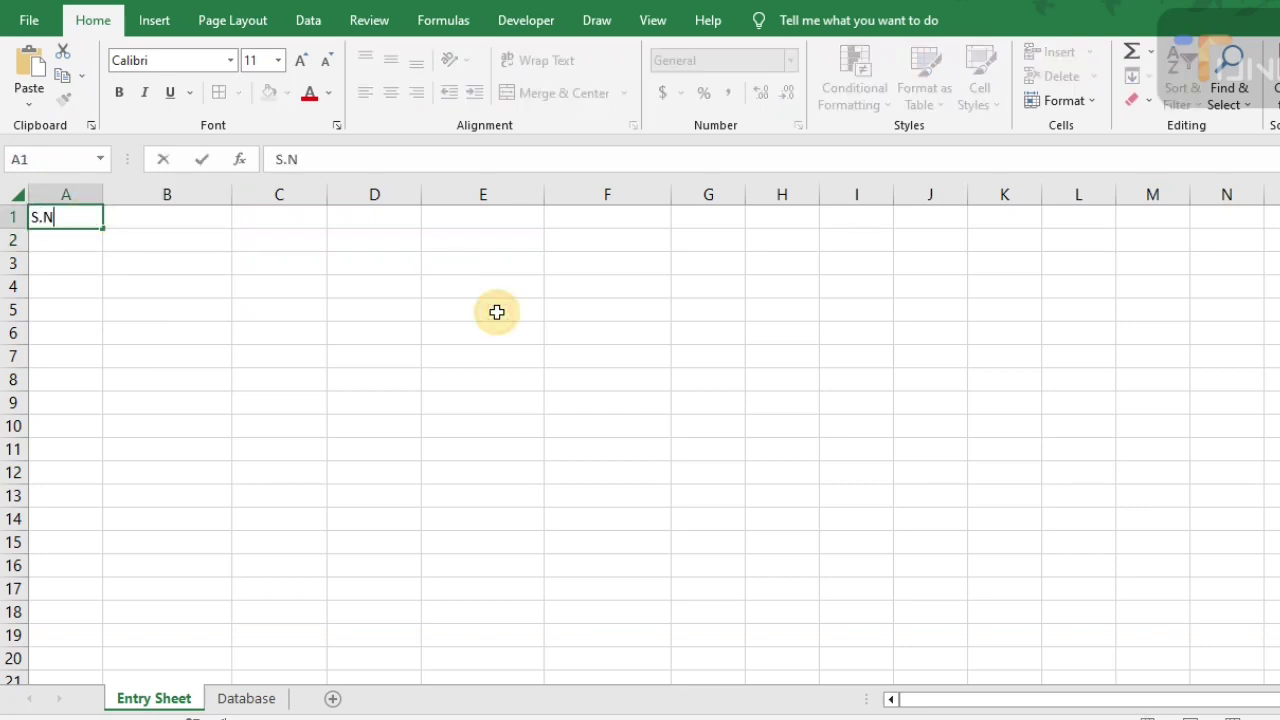
key("Tab")
type("D")
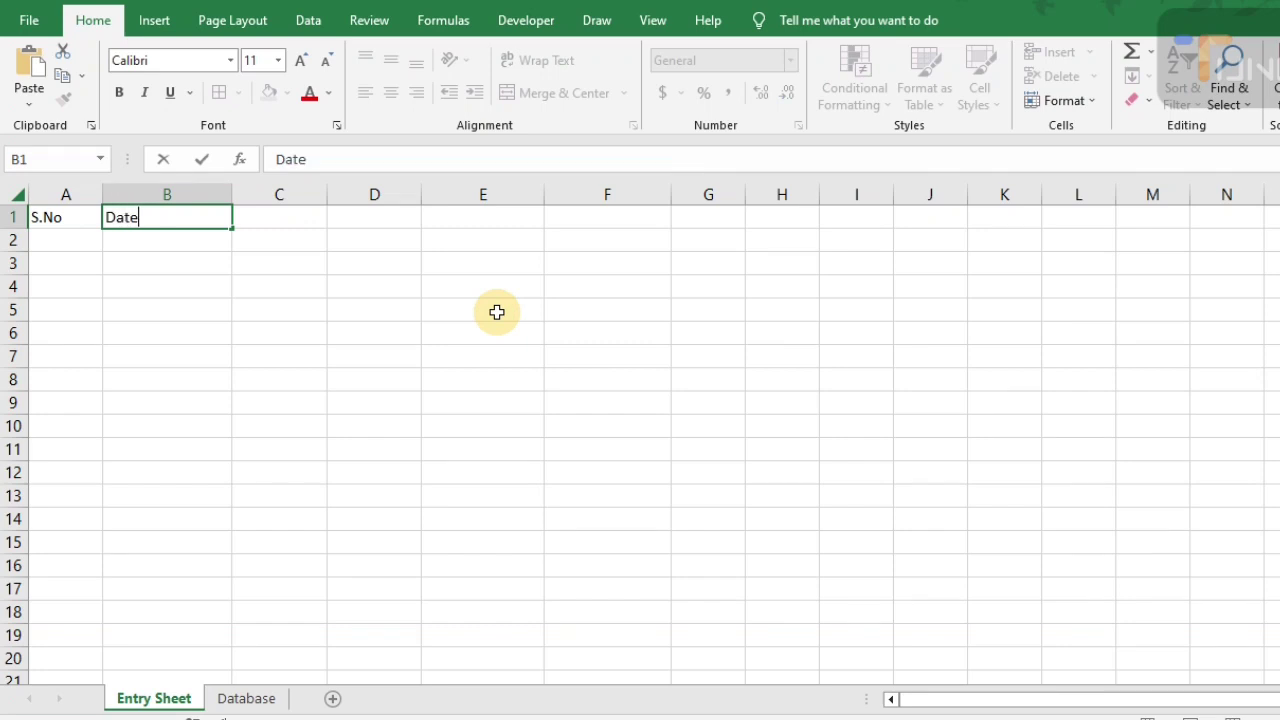
key("Tab")
type("Des")
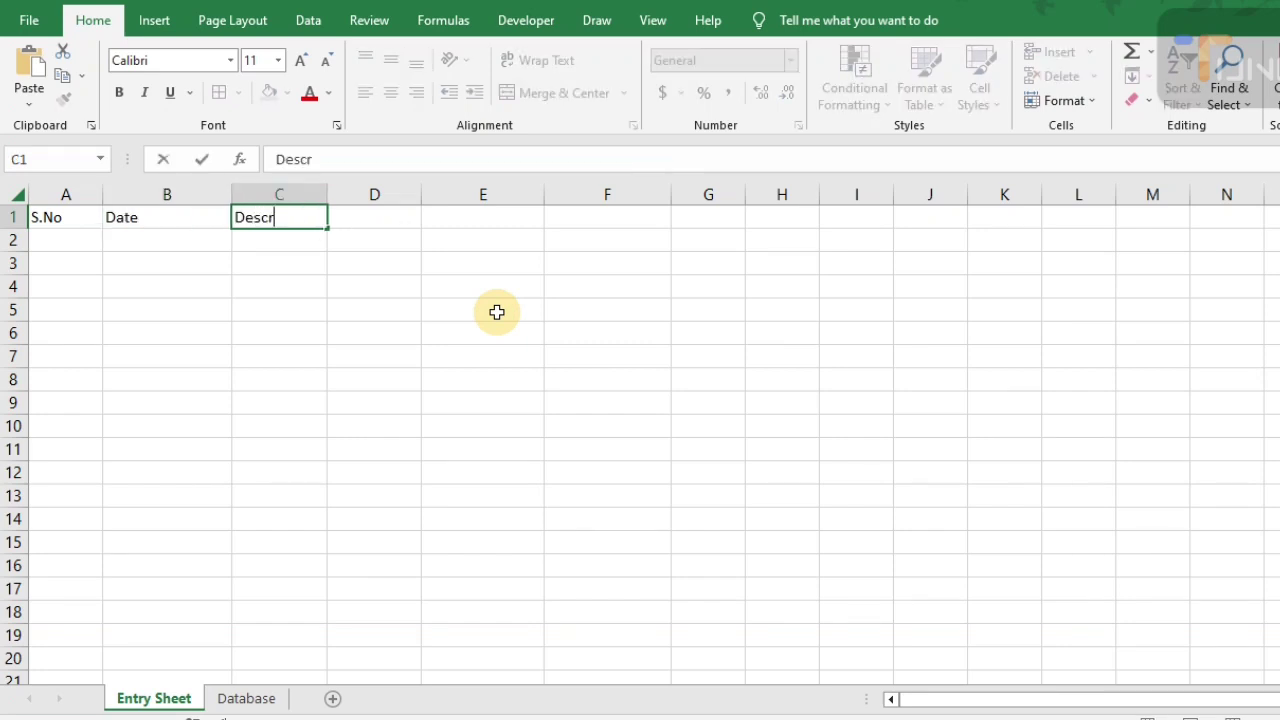
type("cription")
key("Tab")
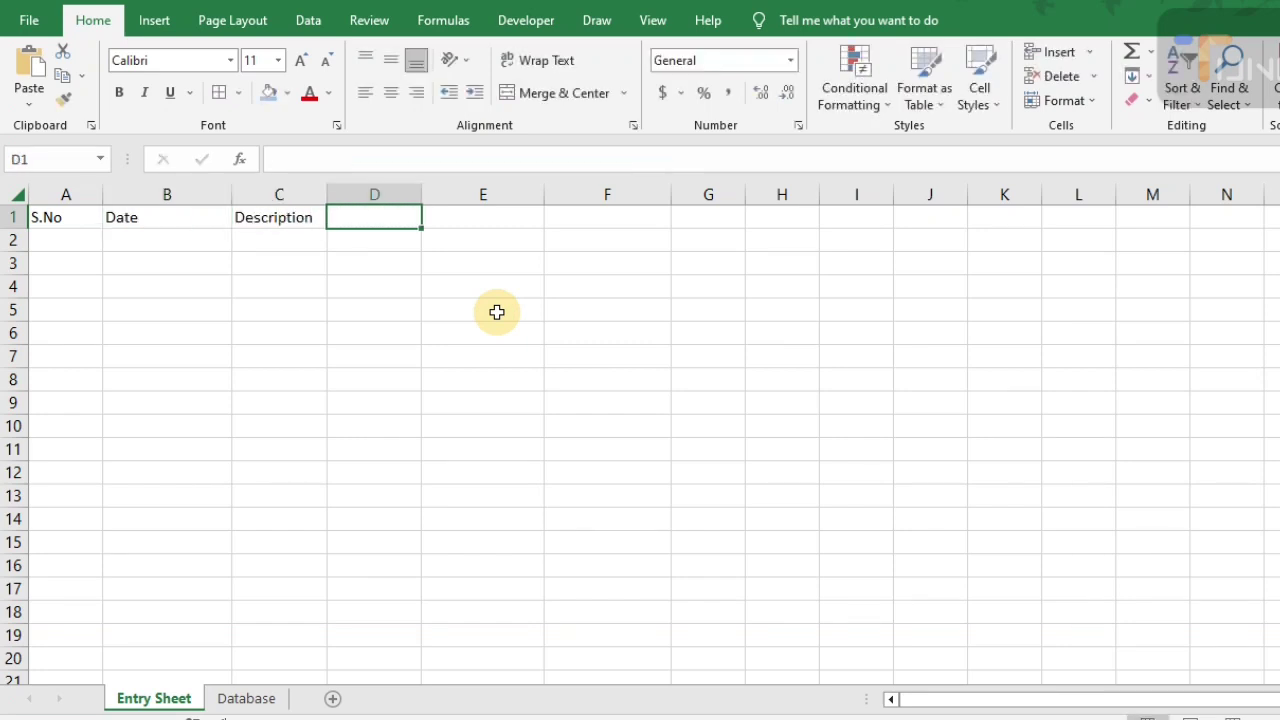
Continue the header row with Debit, Credit and Balance in cells D1 to F1
type("Debit")
key("Tab")
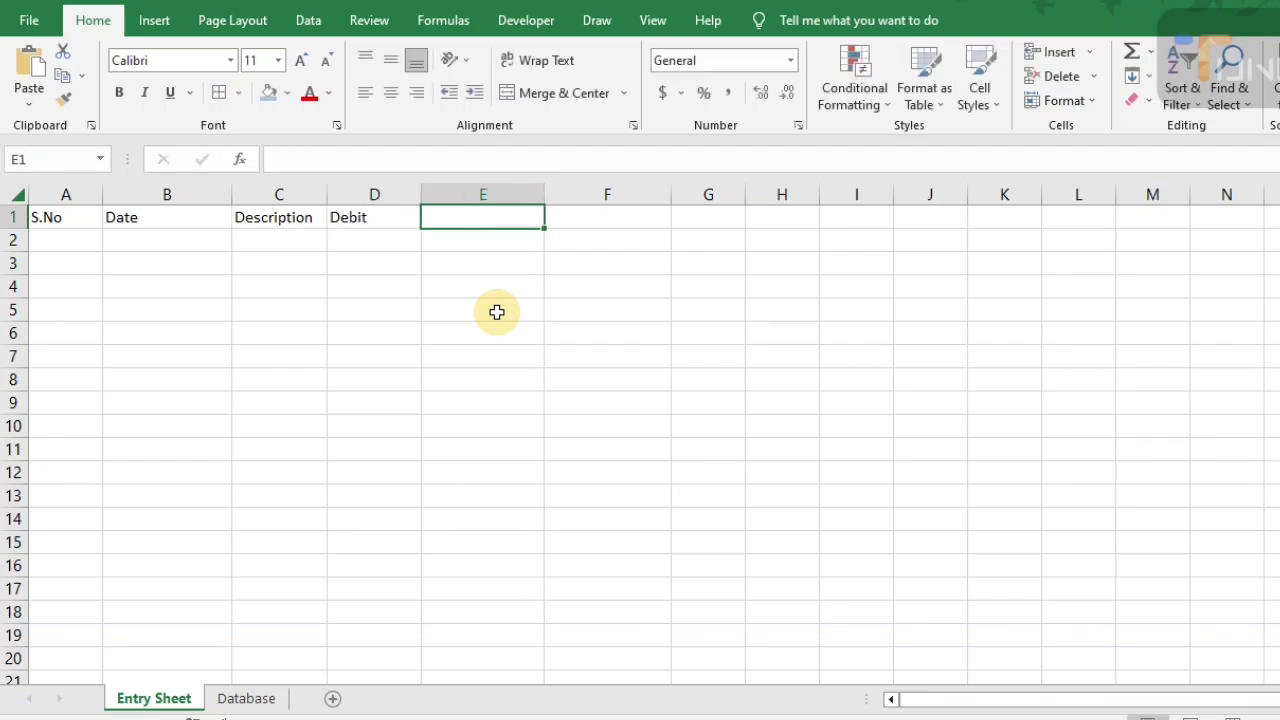
type("Credit")
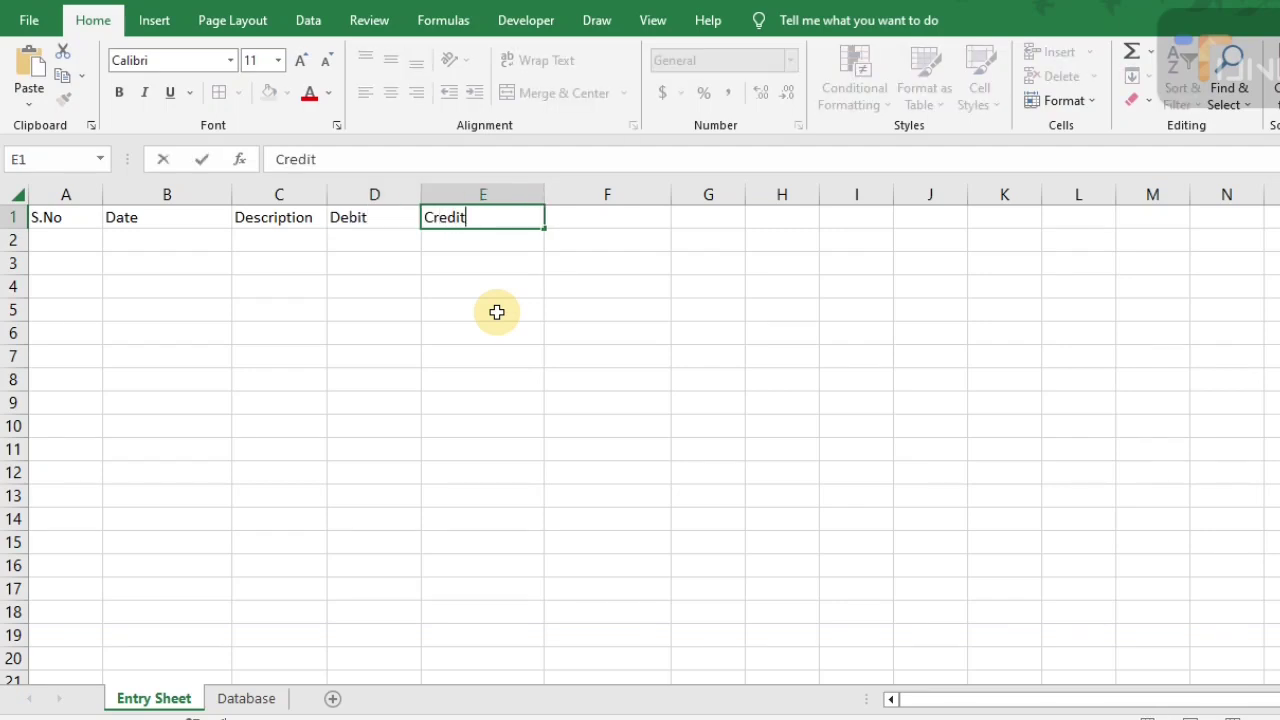
key("Tab")
type("B")
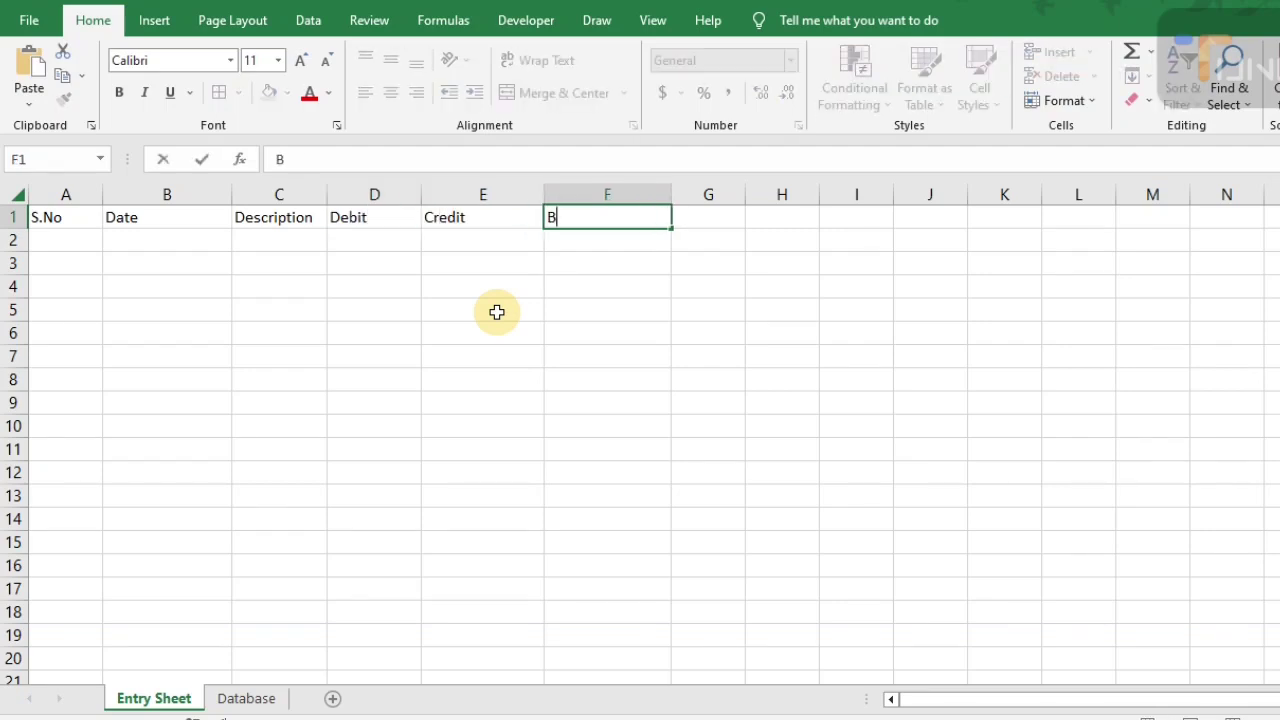
key("Tab")
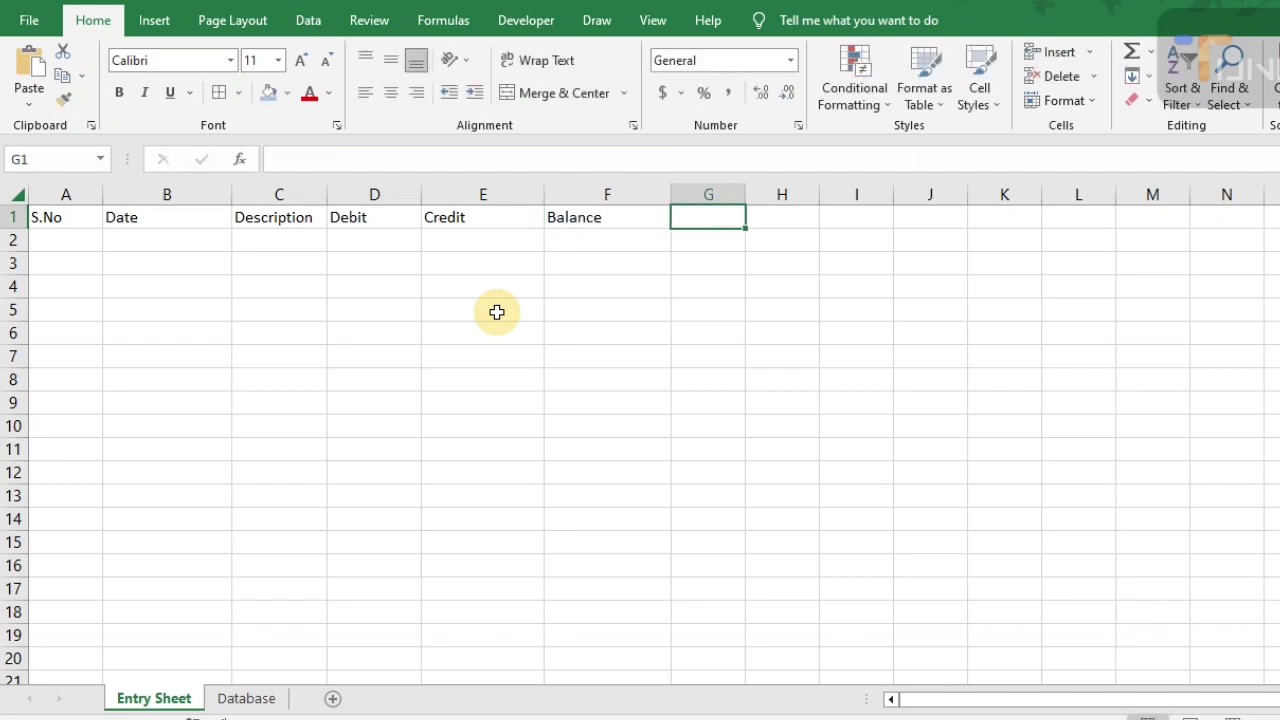
Fill the header cells A1:F1 with light blue
left_click_drag(43, 217, 566, 217)
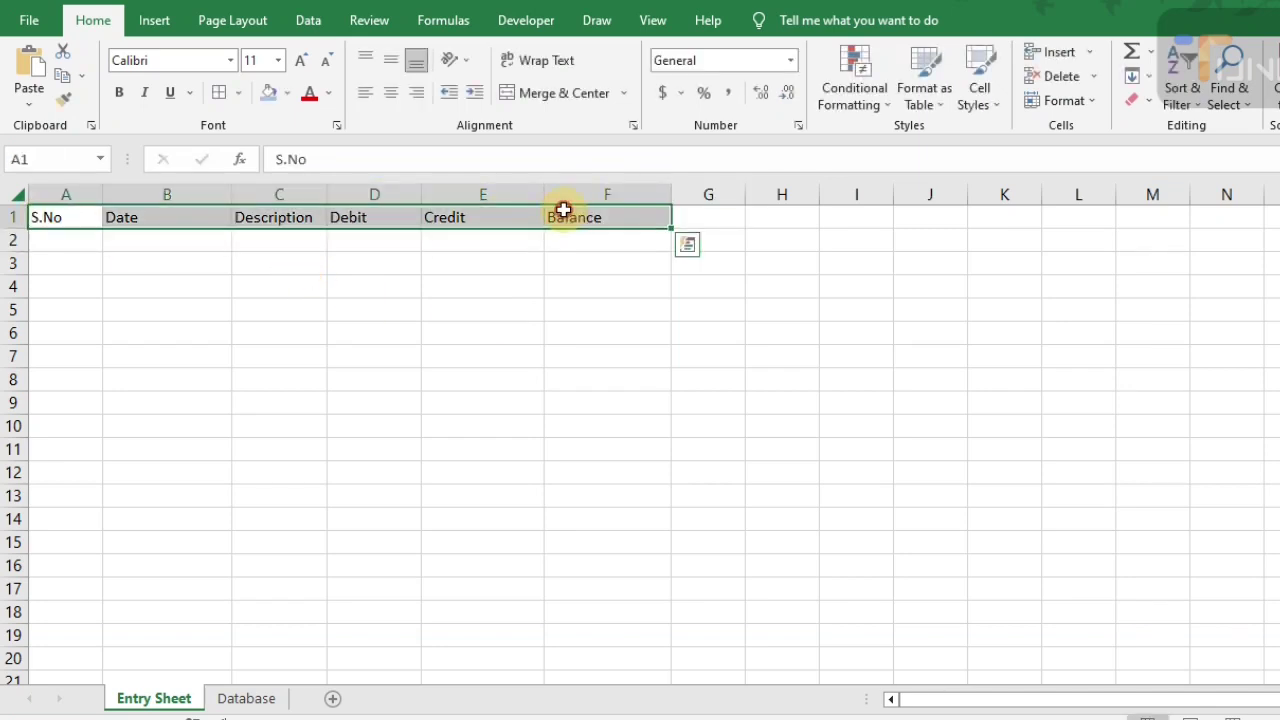
left_click(288, 93)
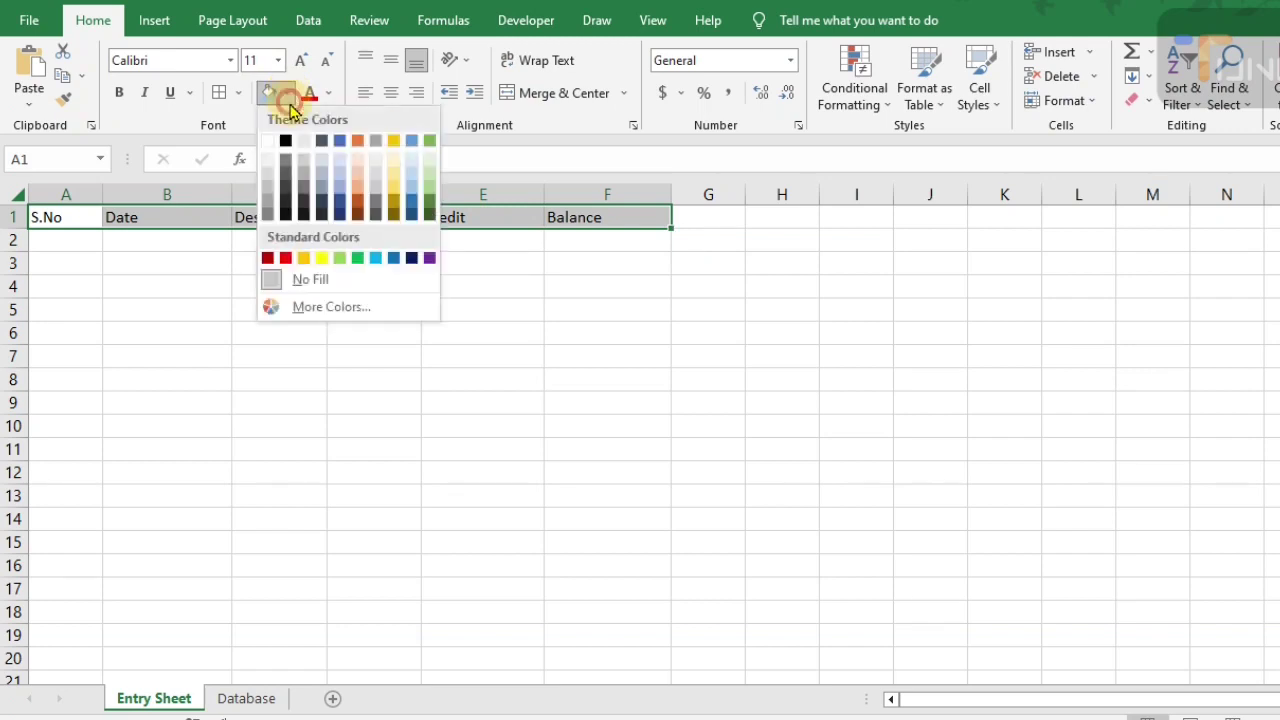
left_click(410, 185)
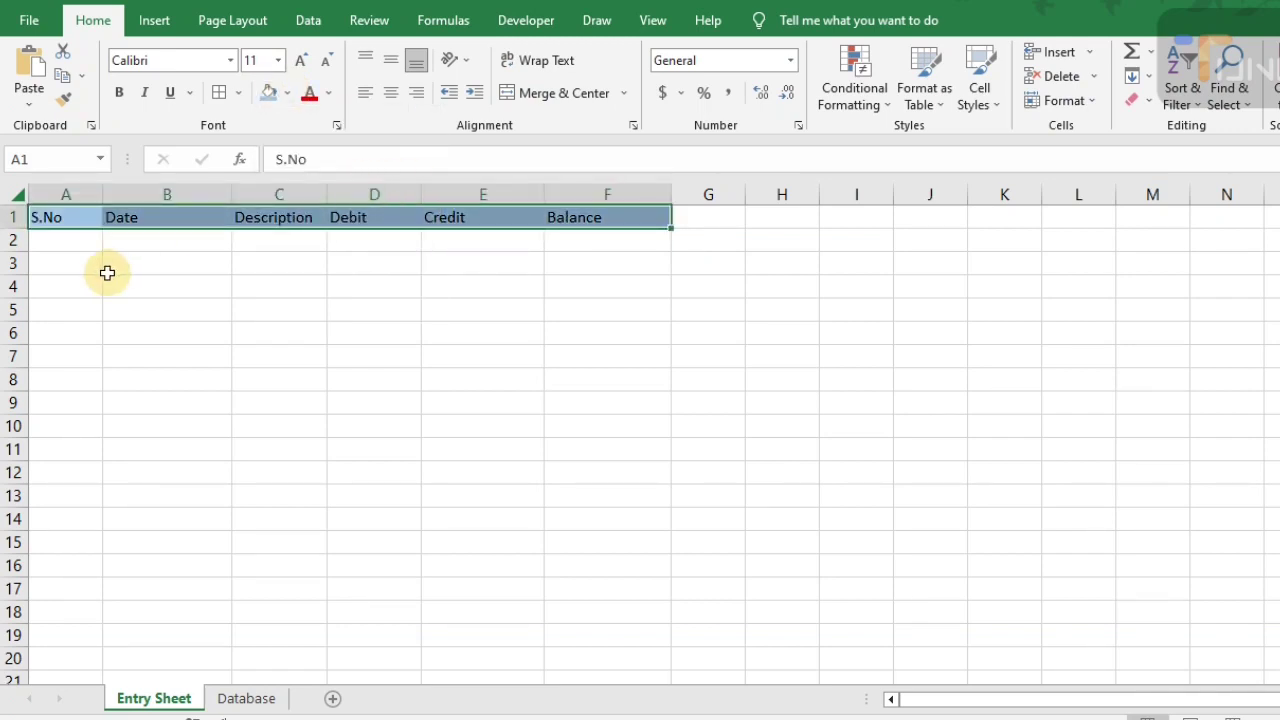
Enlarge the header text in A1:F1 to size 14 and centre it in the cells
left_click(300, 61)
left_click(300, 61)
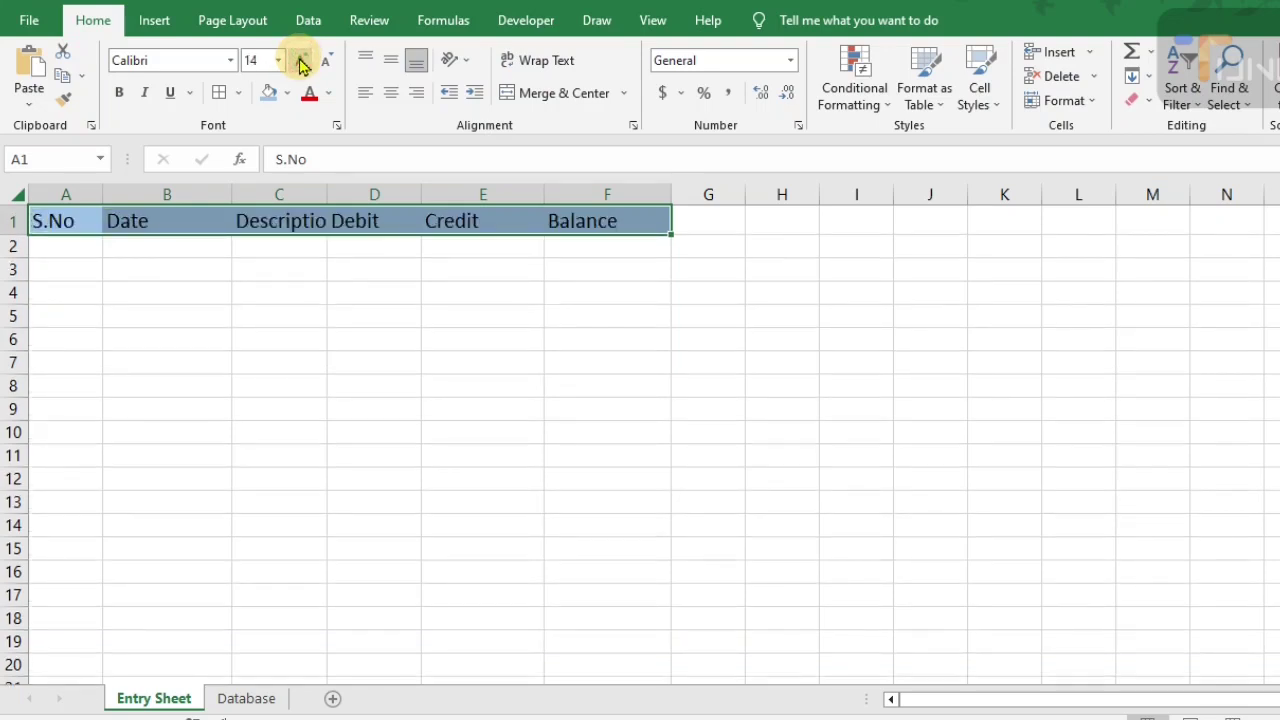
left_click(390, 94)
Make header row 1 taller and widen the Description and Debit columns
left_click_drag(20, 236, 21, 245)
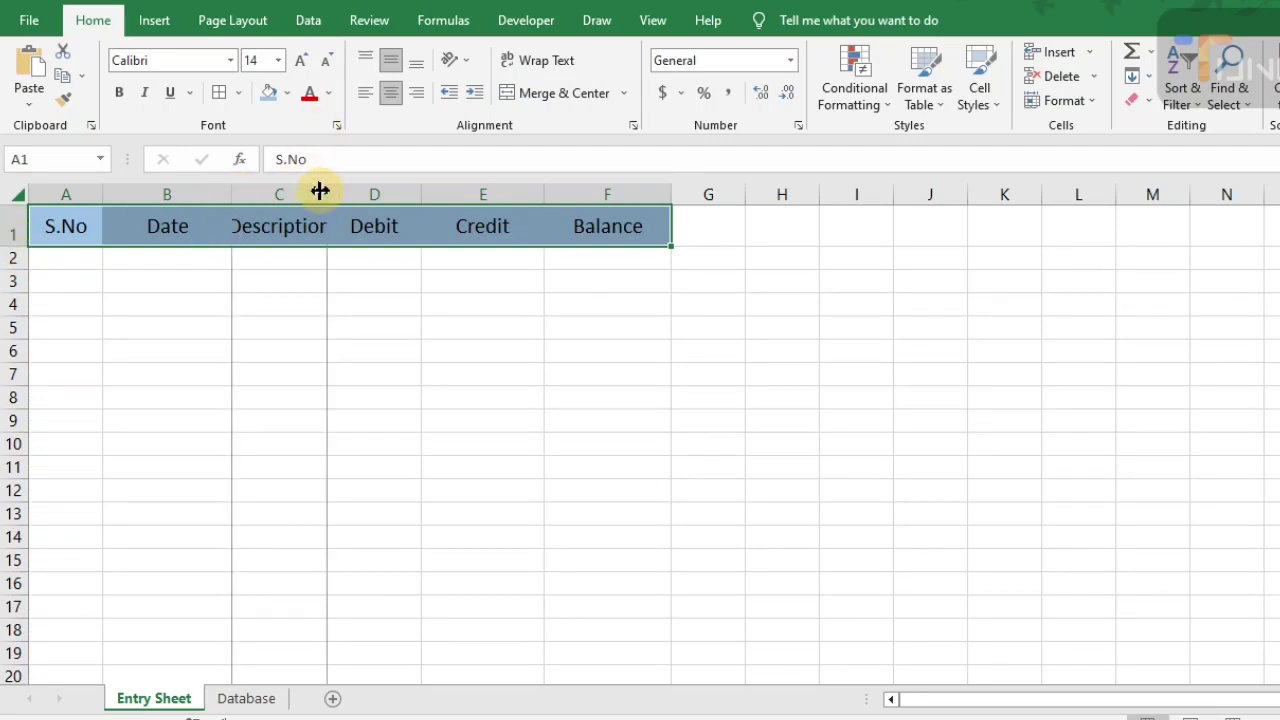
left_click_drag(325, 192, 355, 194)
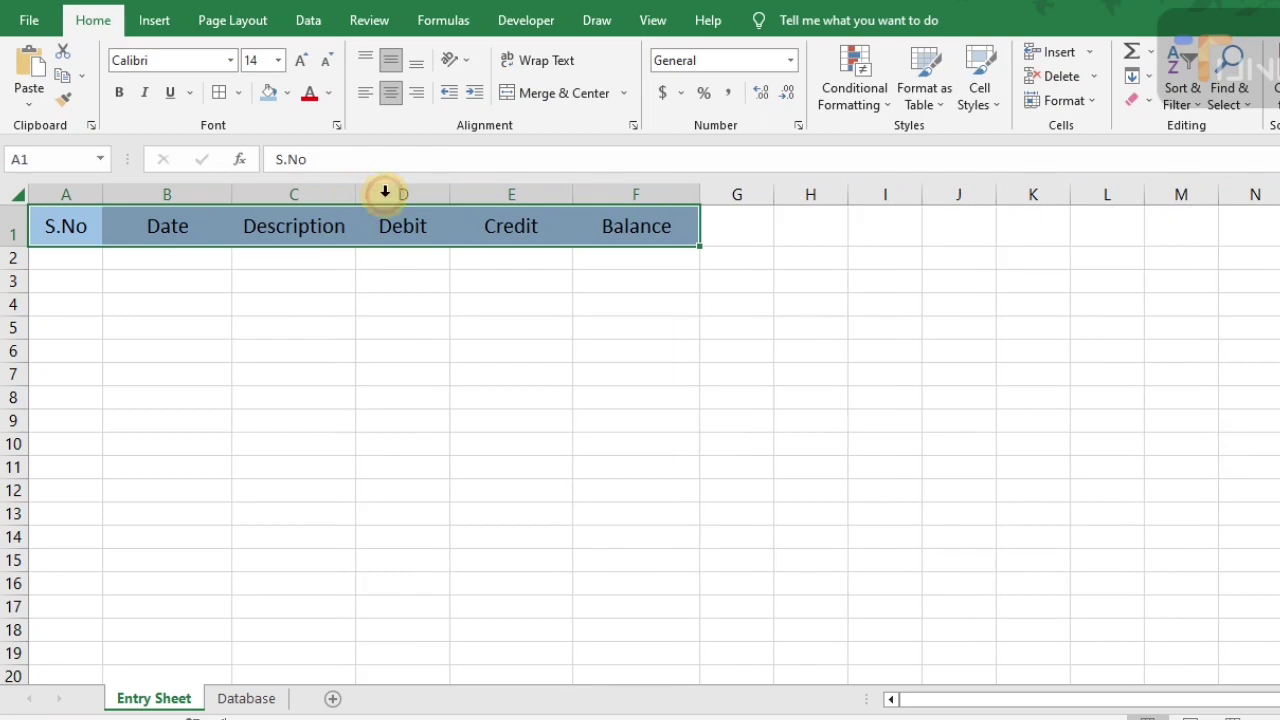
left_click_drag(448, 194, 460, 194)
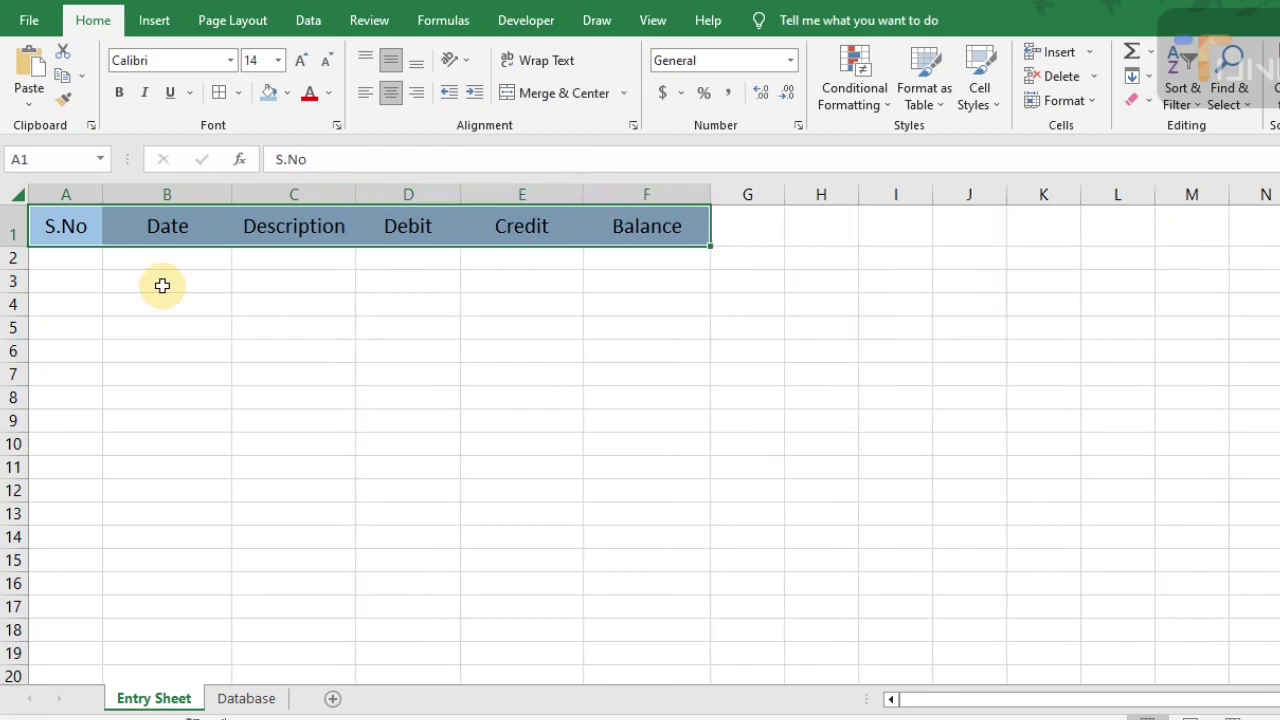
left_click(83, 258)
Copy the Debit, Credit and Balance headers from D1:F1 to H1:J1
left_click(834, 228)
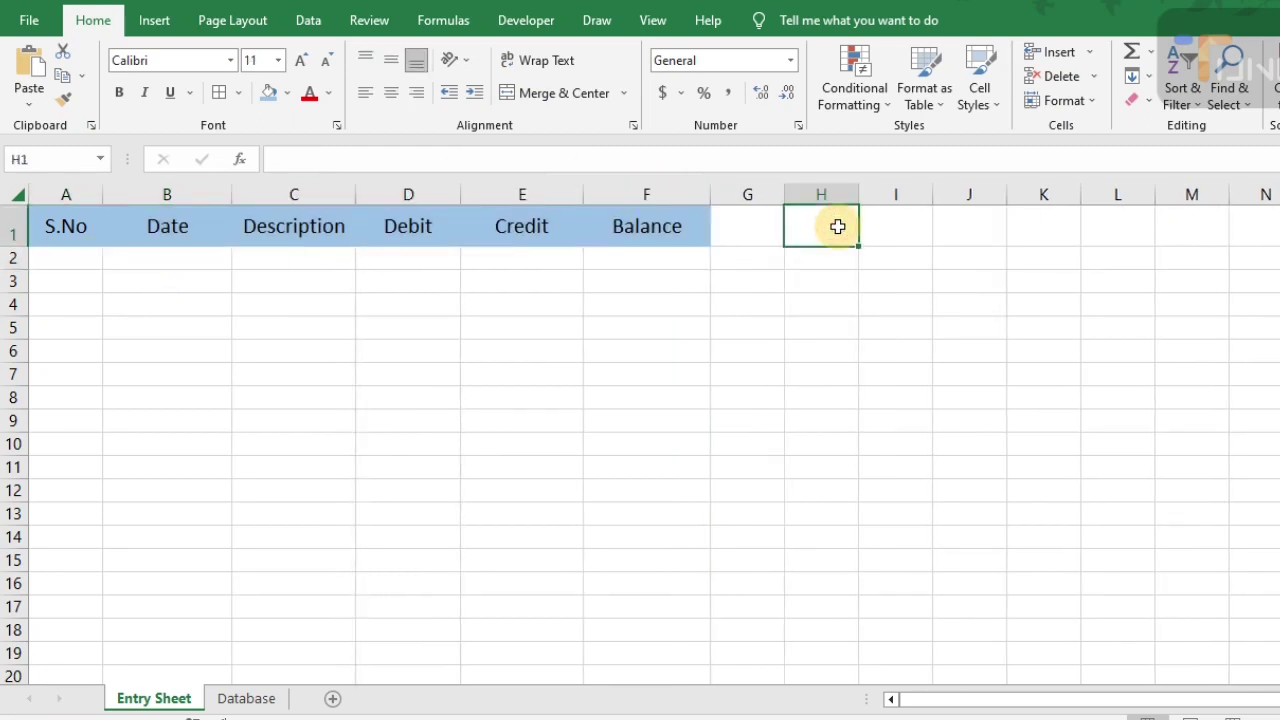
left_click_drag(405, 226, 620, 236)
key("ctrl+c")
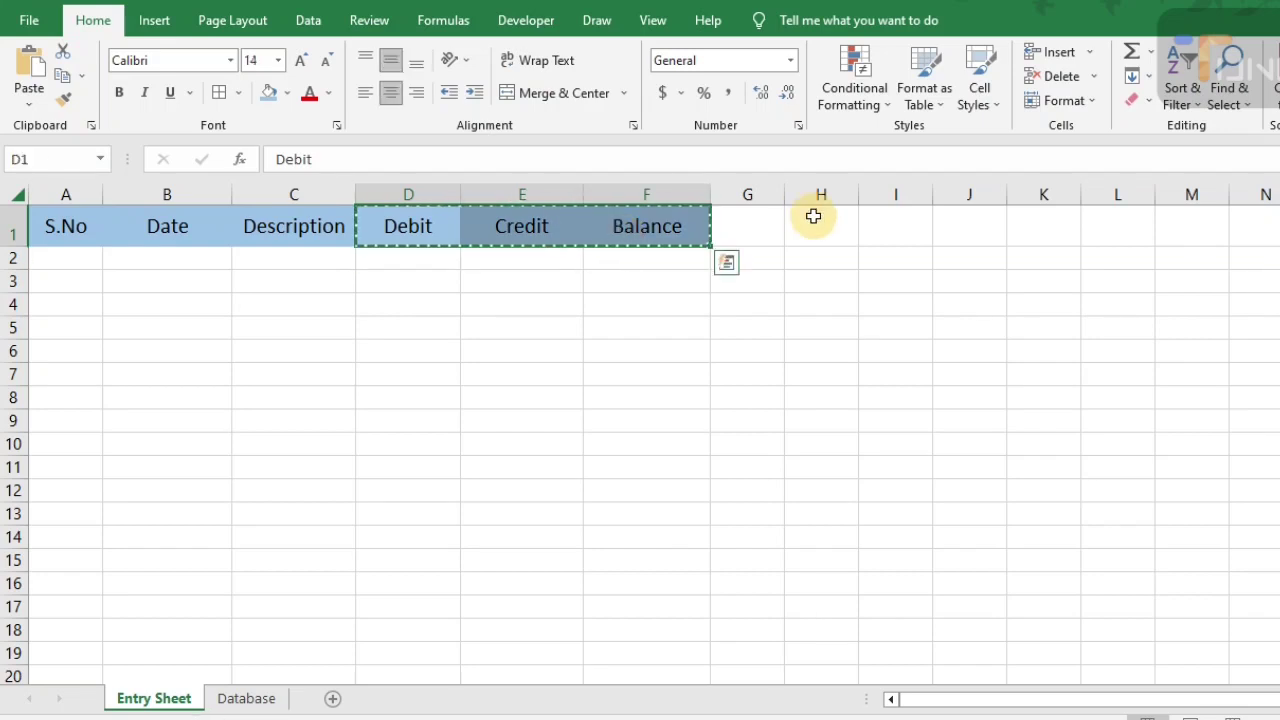
left_click(813, 216)
key("ctrl+v")
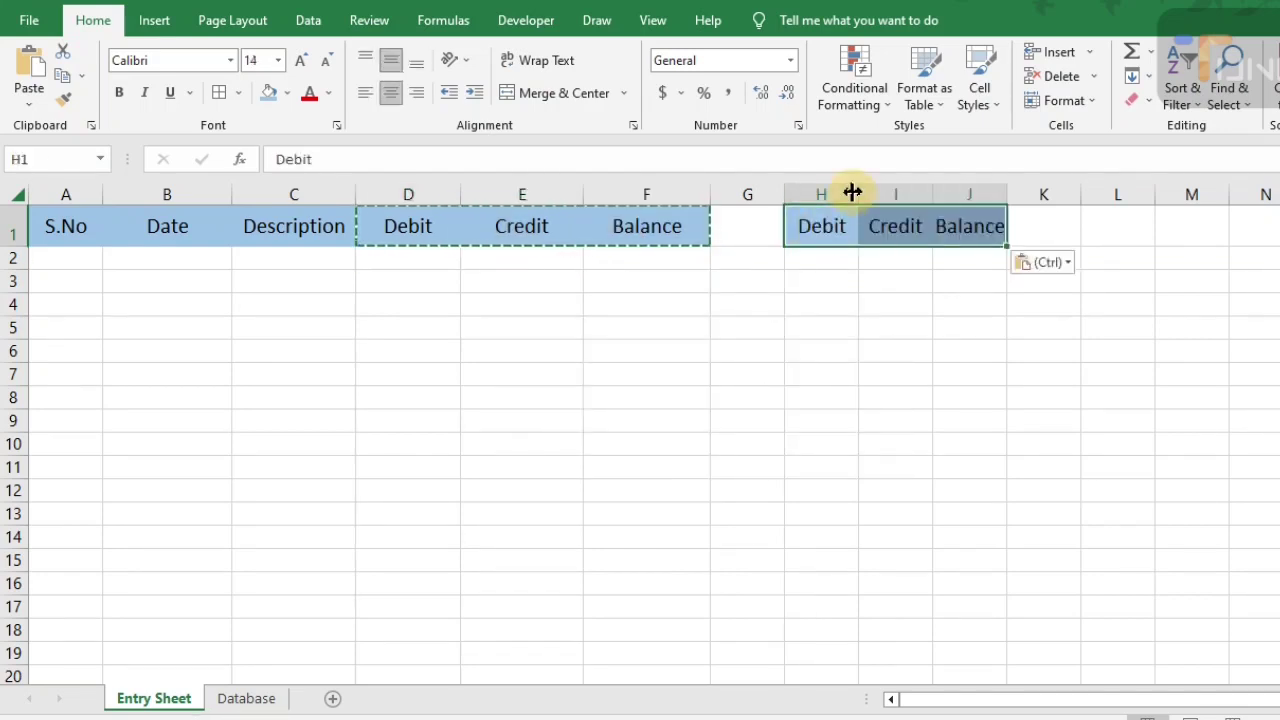
Widen columns H to J so that the copied headers have more room
key("Escape")
left_click_drag(857, 191, 1097, 199)
left_click(834, 259)
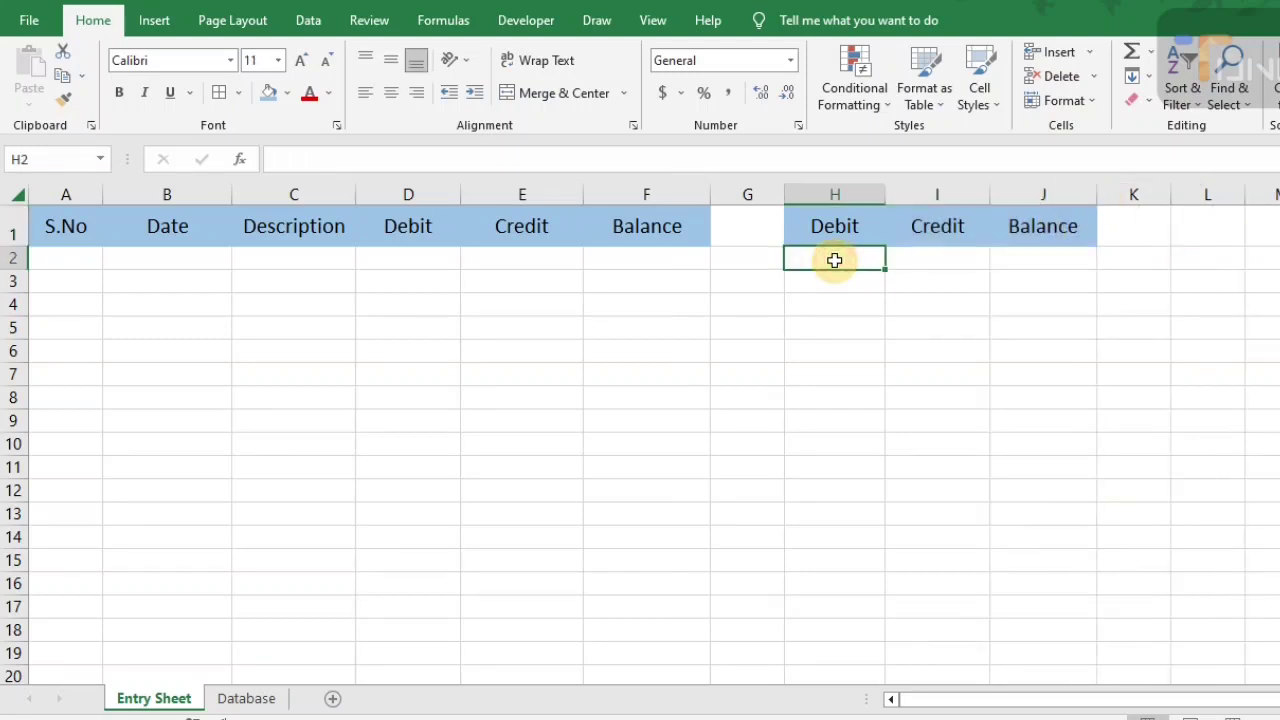
Select the whole Debit, Credit and Balance columns in both blocks, D:F together with H:J
left_click(406, 195)
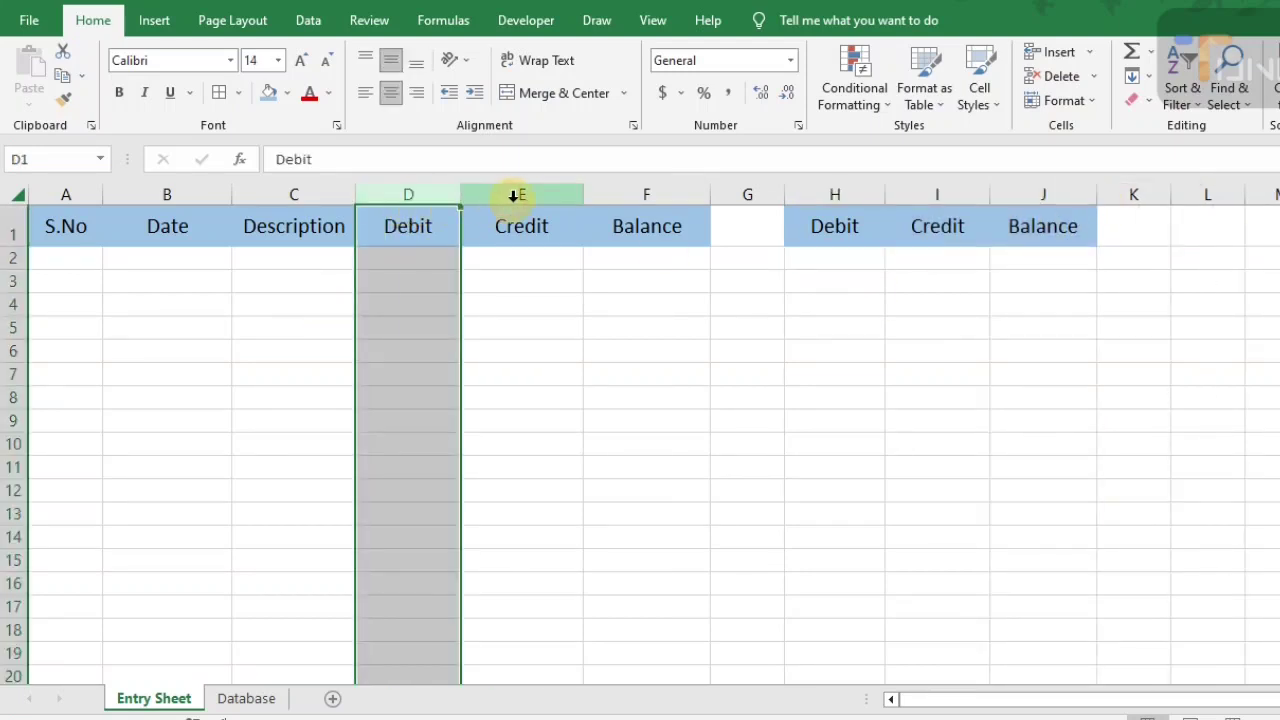
key("shift+Right")
key("shift+Right")
key("shift+Right")
key("shift+Left")
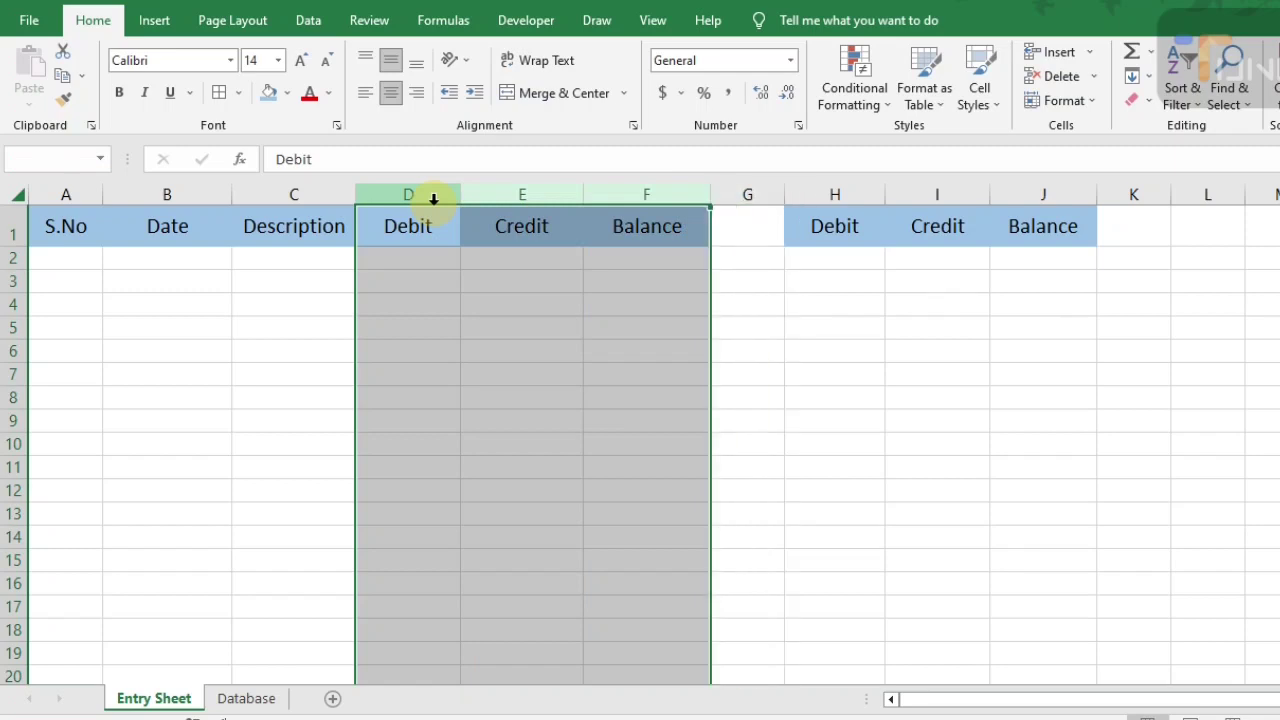
left_click(815, 186, "ctrl")
key("shift+Right")
key("shift+Right")
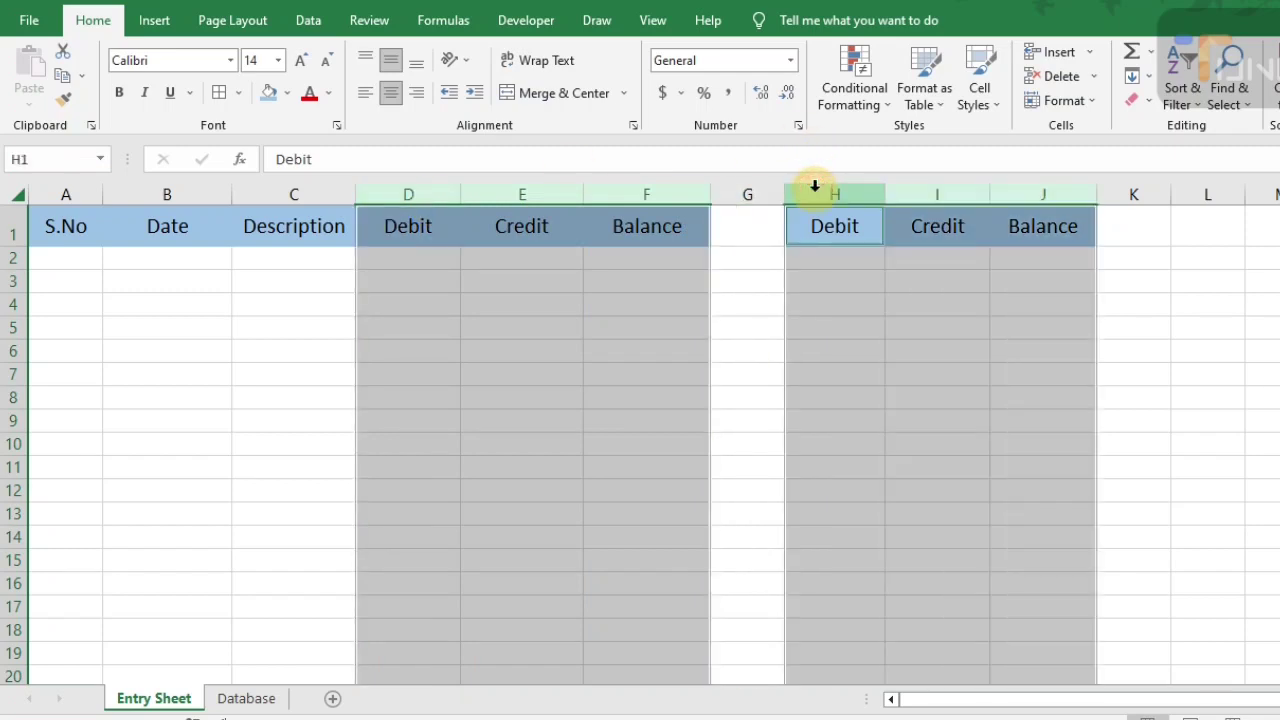
Apply the Currency number format with the PKR symbol to columns D:F and H:J
left_click(680, 93)
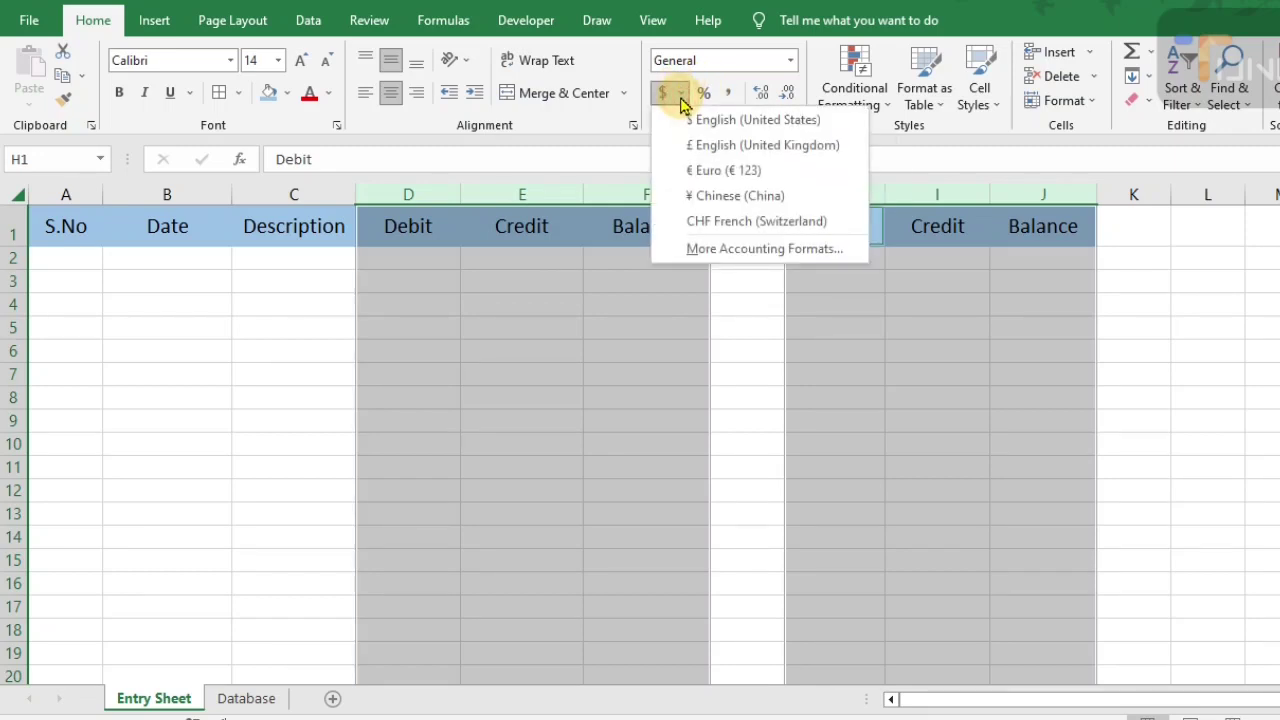
left_click(749, 247)
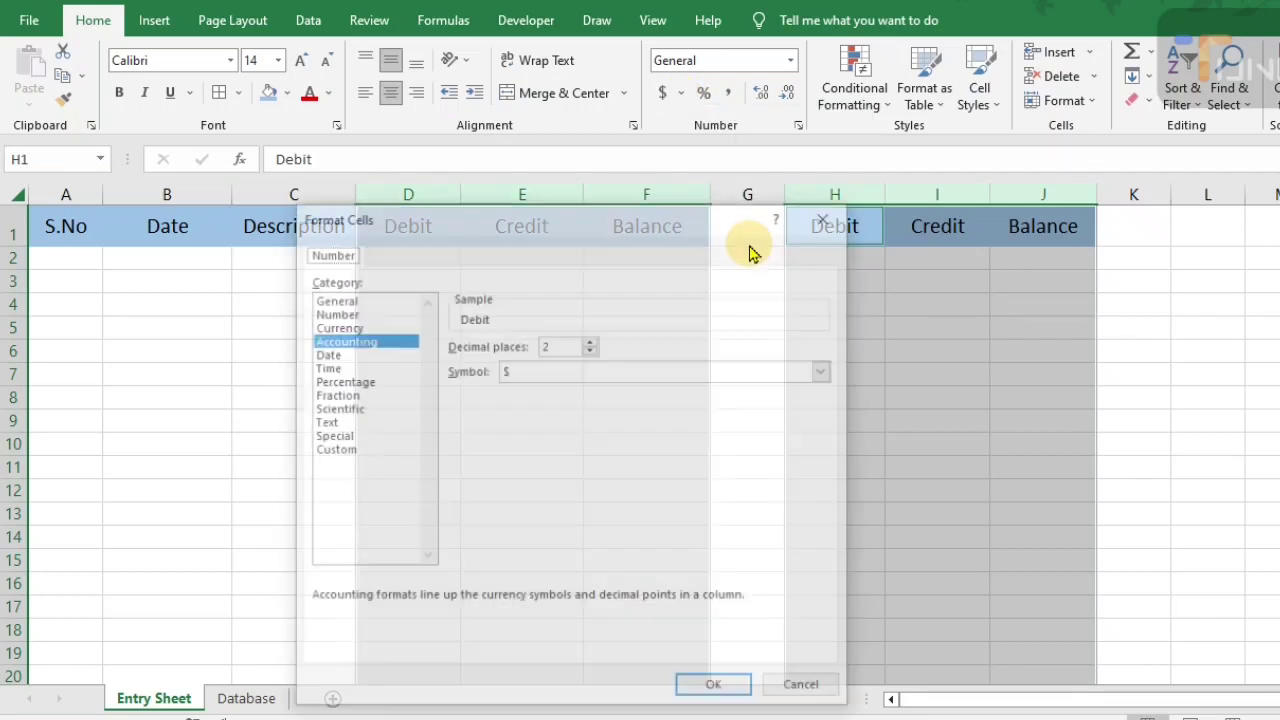
left_click(340, 452)
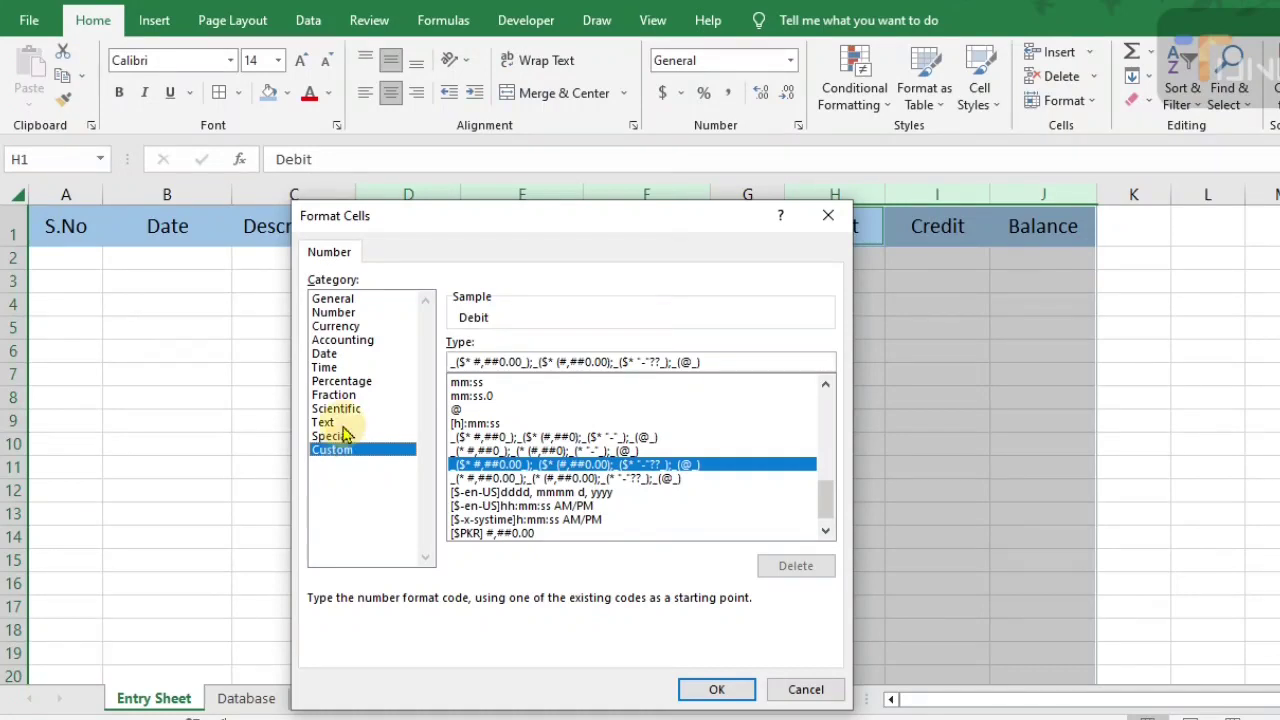
left_click(336, 327)
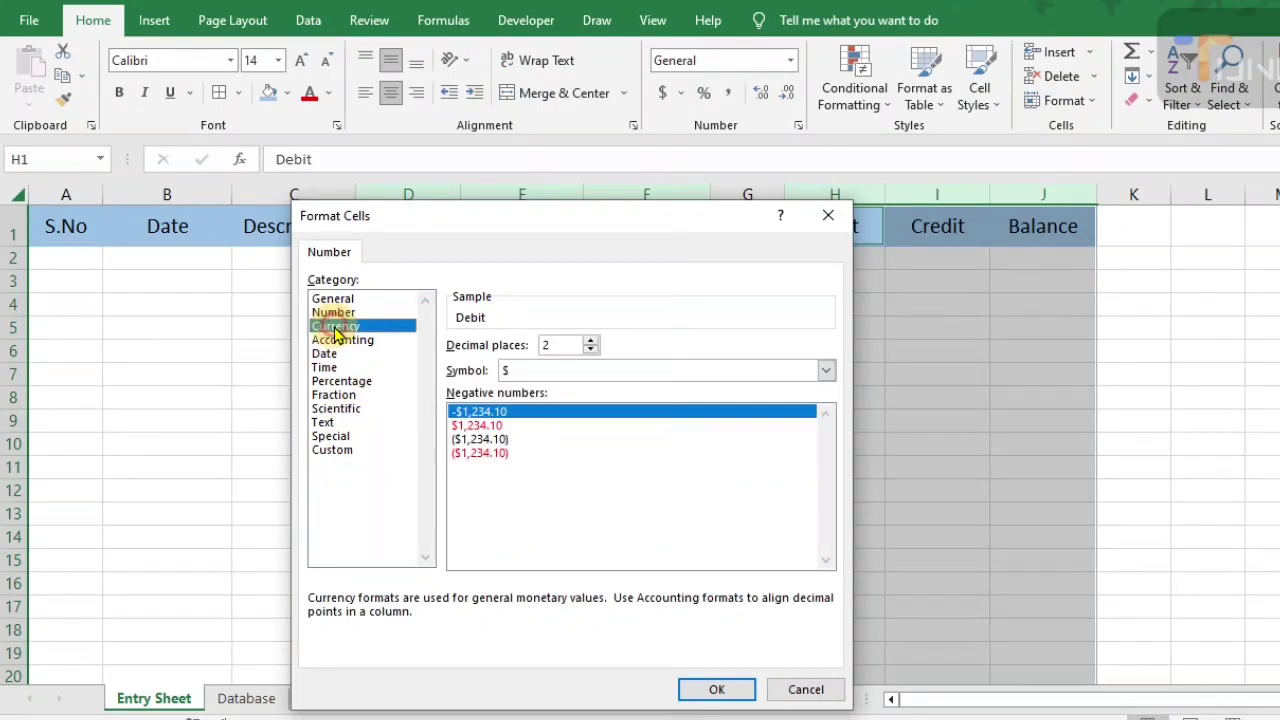
left_click(825, 370)
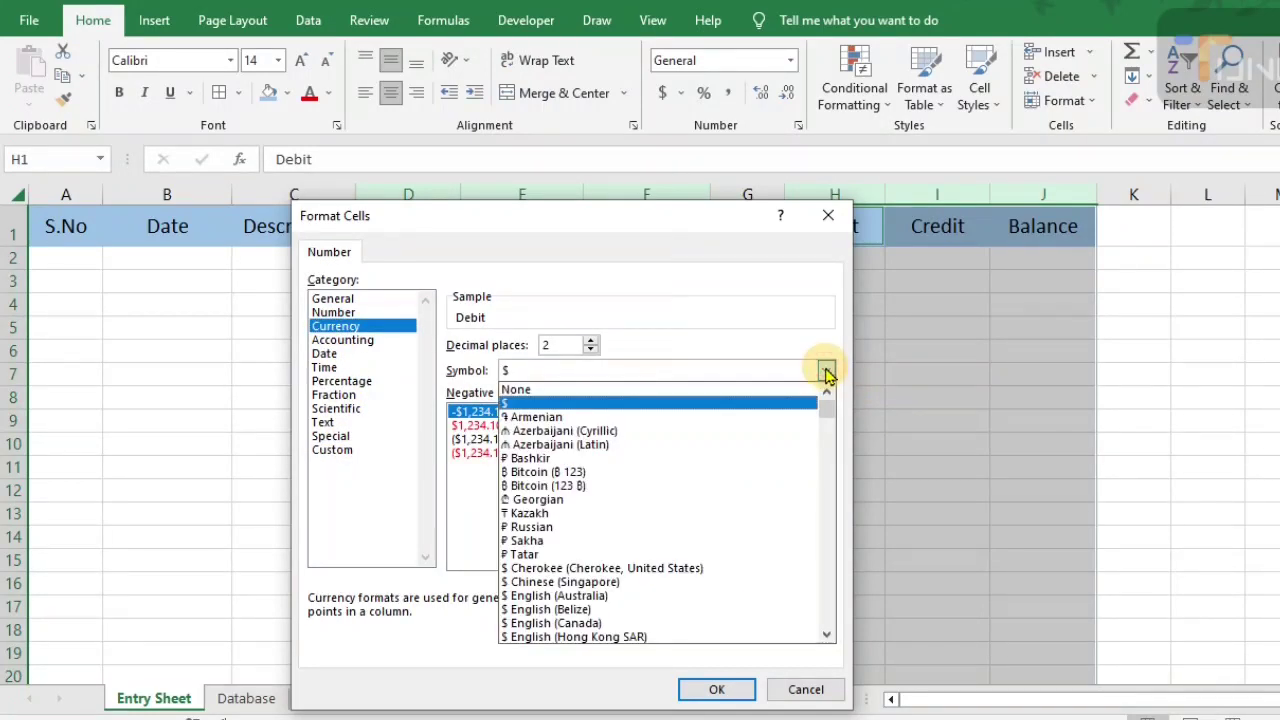
key("p")
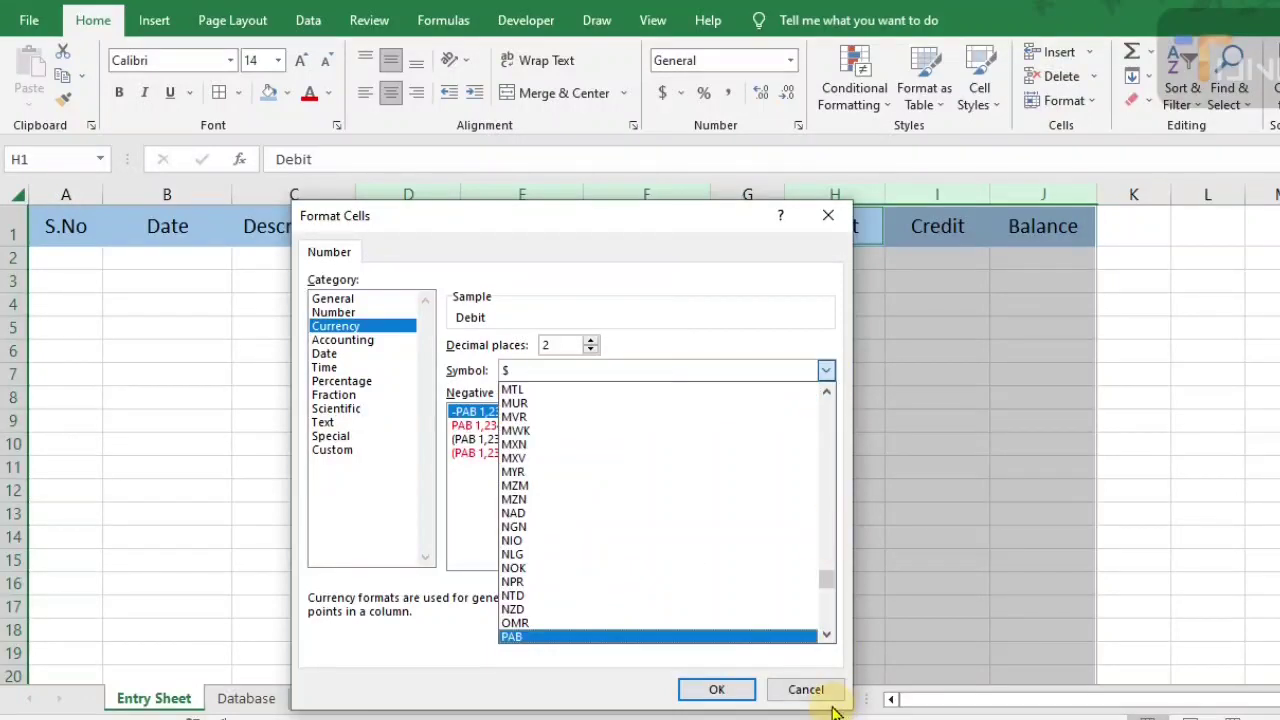
left_click(826, 636)
left_click(826, 636)
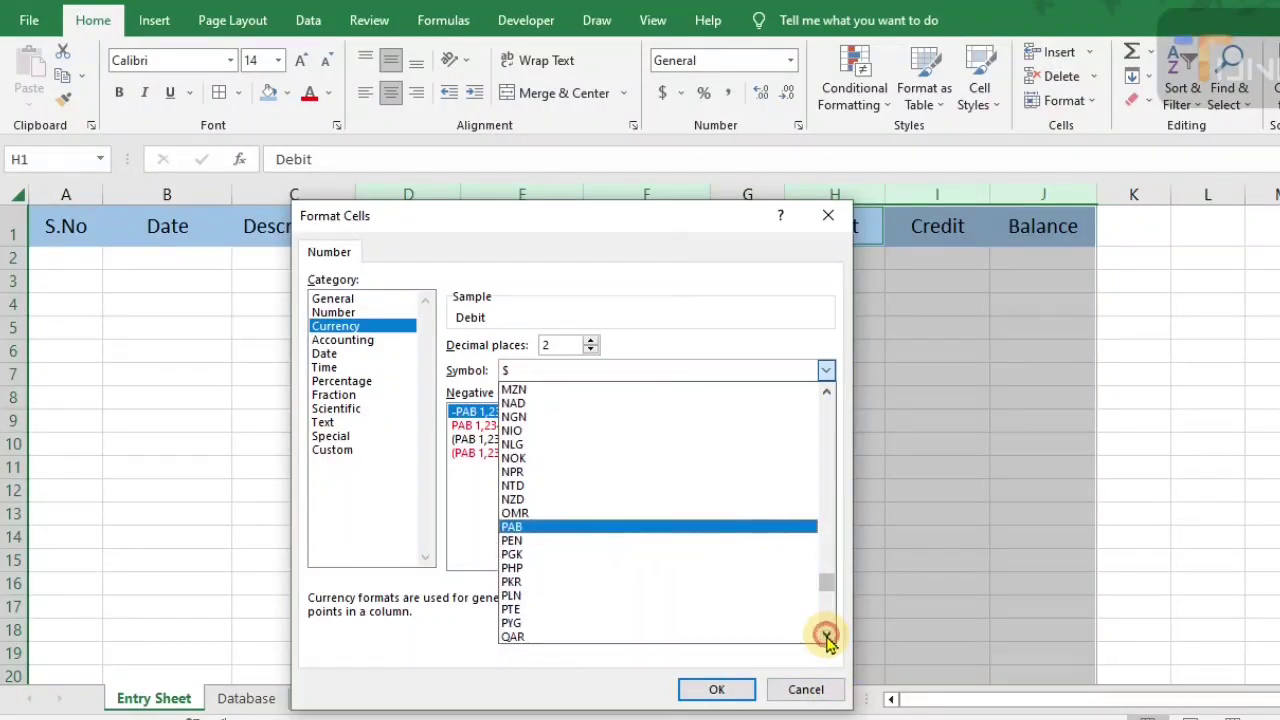
left_click(543, 581)
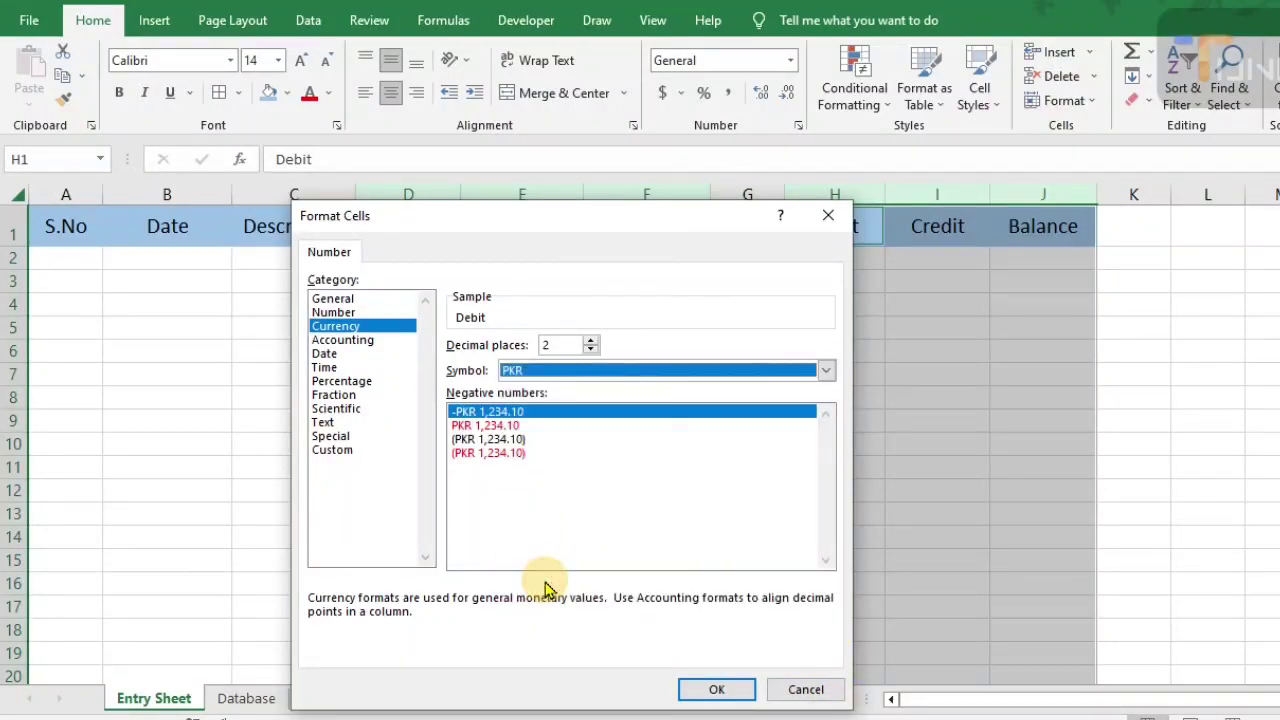
left_click(716, 689)
Enter 4234 in D2 as a test amount, and undo both this entry and the PKR currency format
left_click(438, 260)
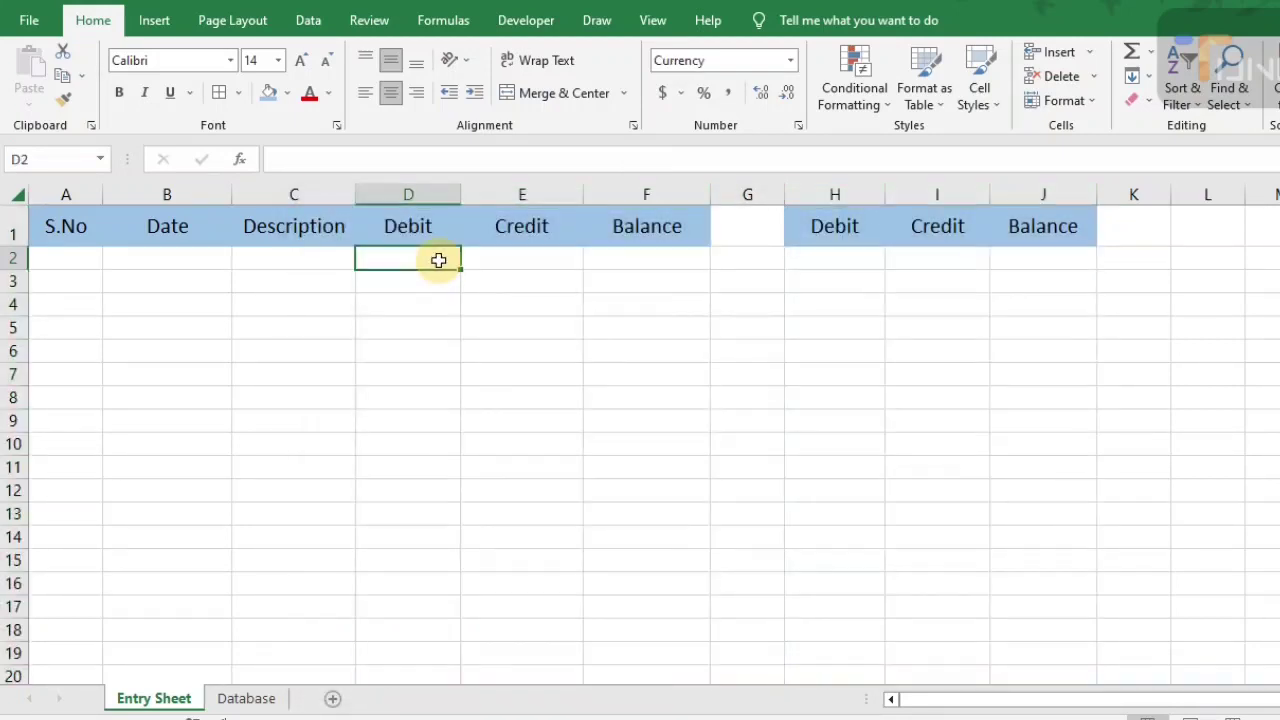
type("4234")
key("Tab")
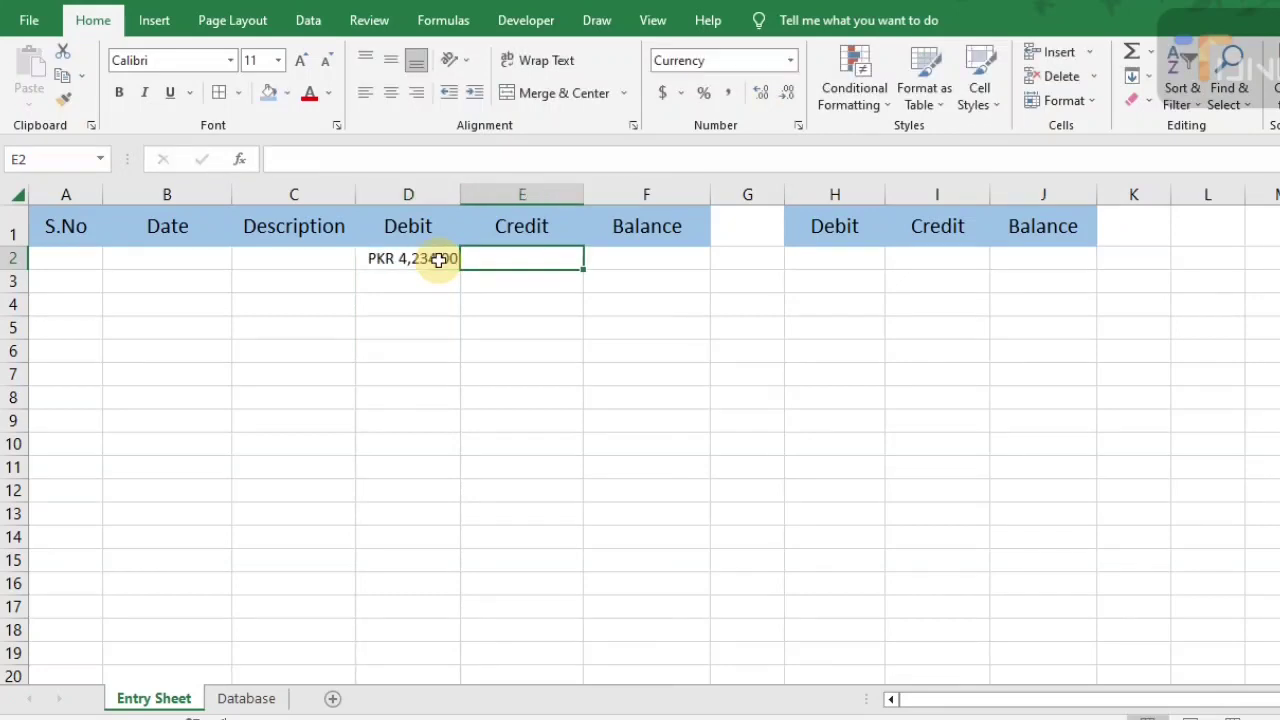
left_click(409, 261)
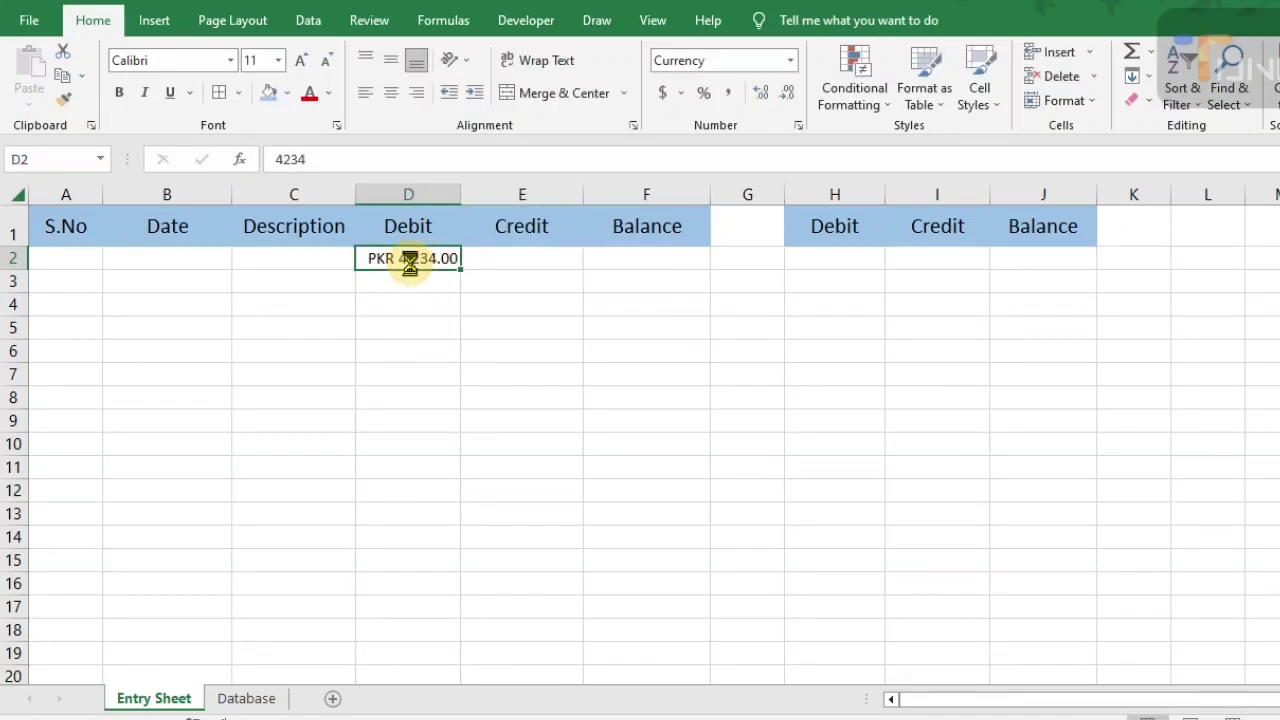
key("ctrl+z")
key("ctrl+z")
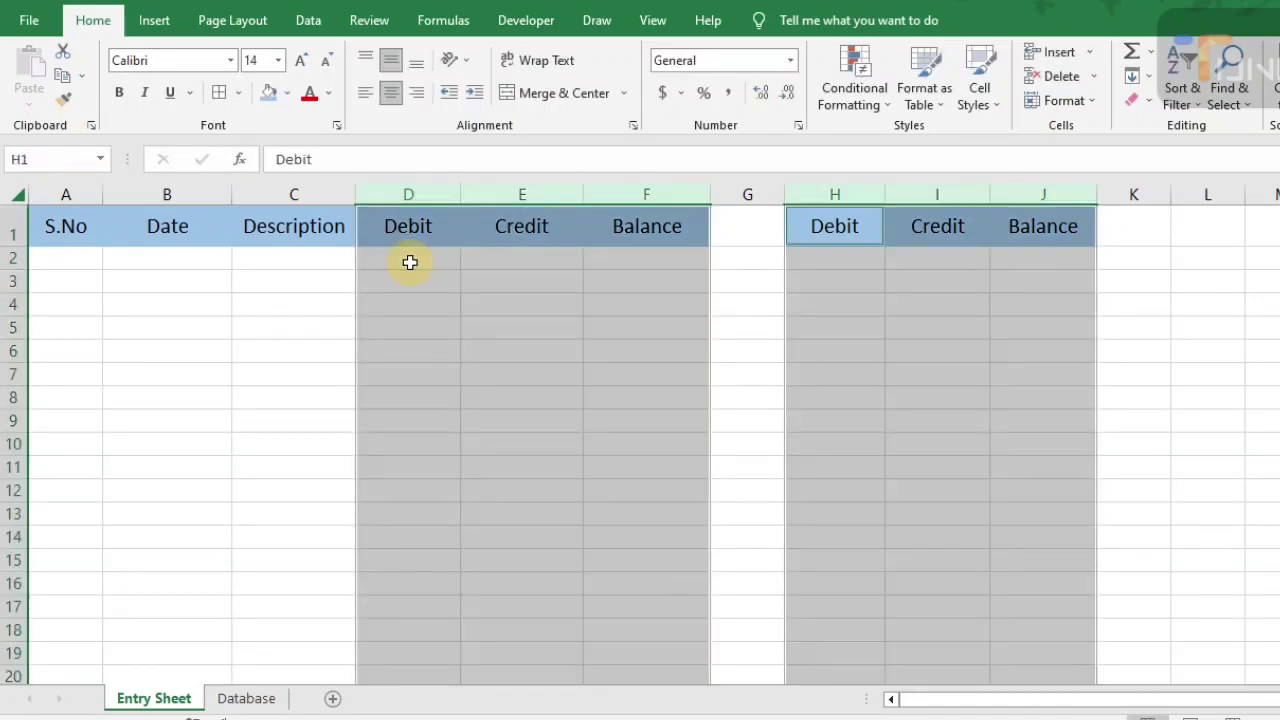
Format columns D:F and H:J as Currency with the ₹ Hindi symbol and 0 decimal places
left_click(680, 93)
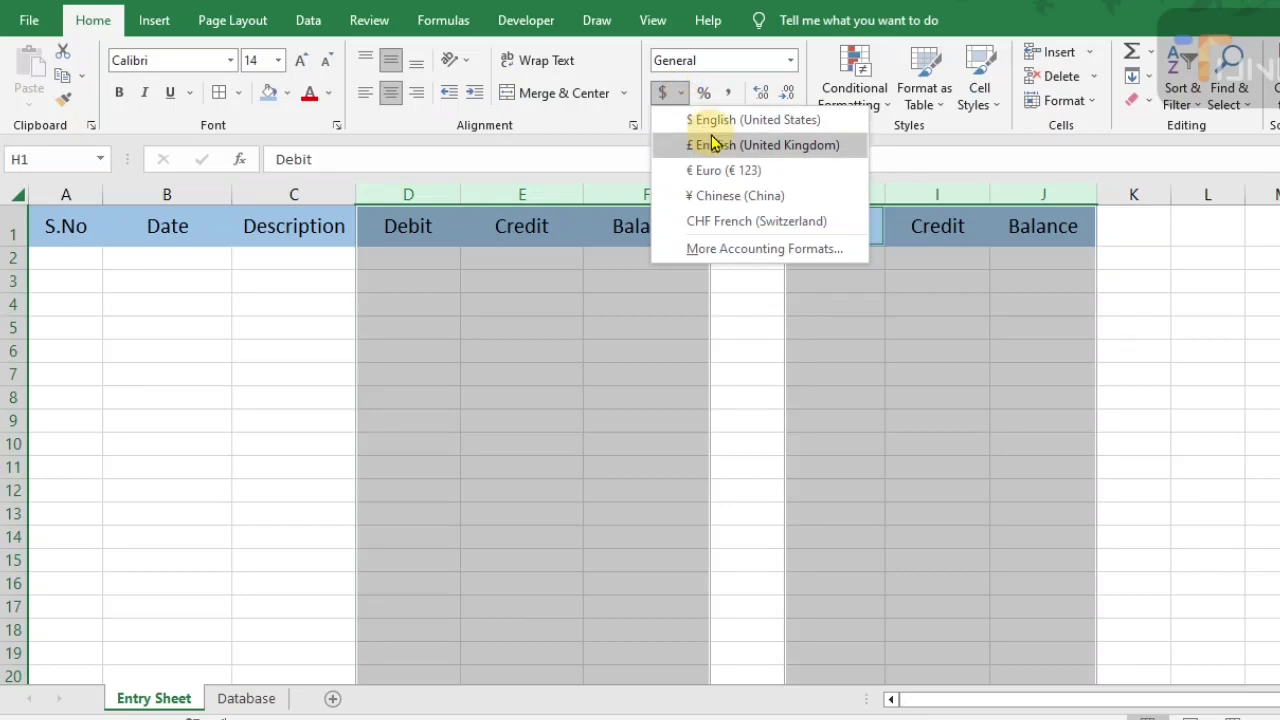
left_click(611, 157)
key("ctrl+1")
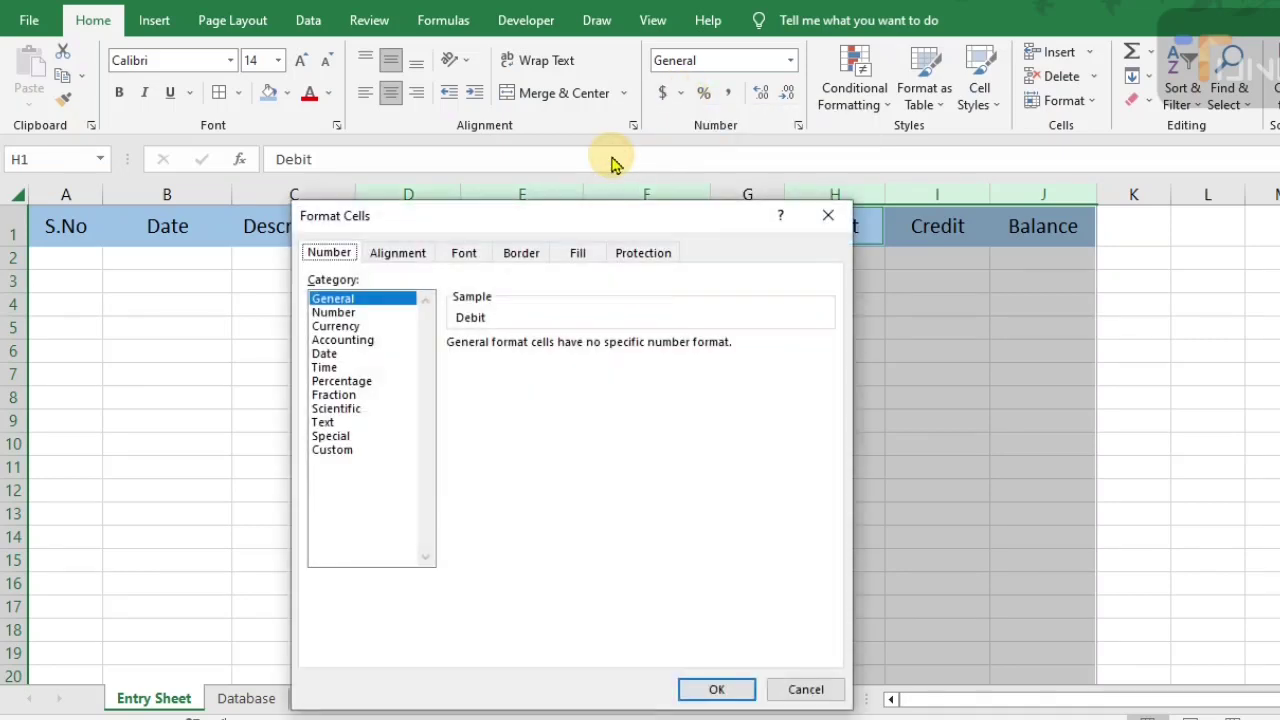
left_click(332, 451)
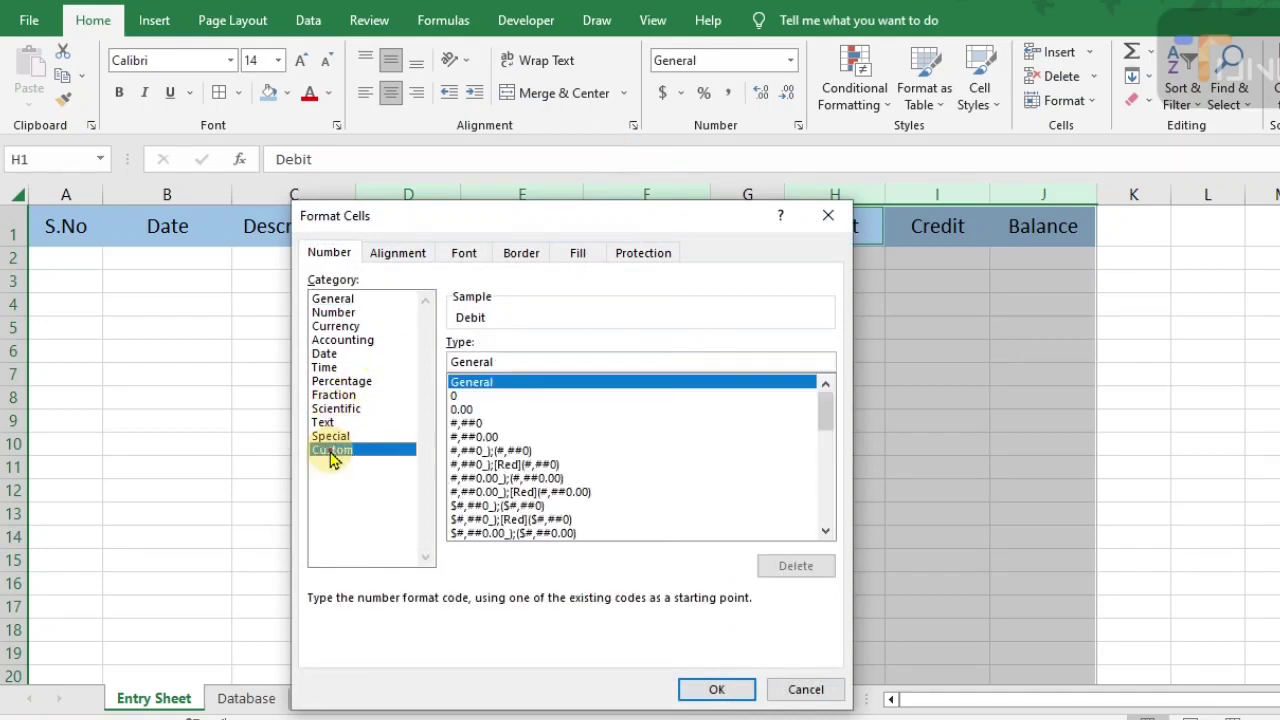
left_click(340, 326)
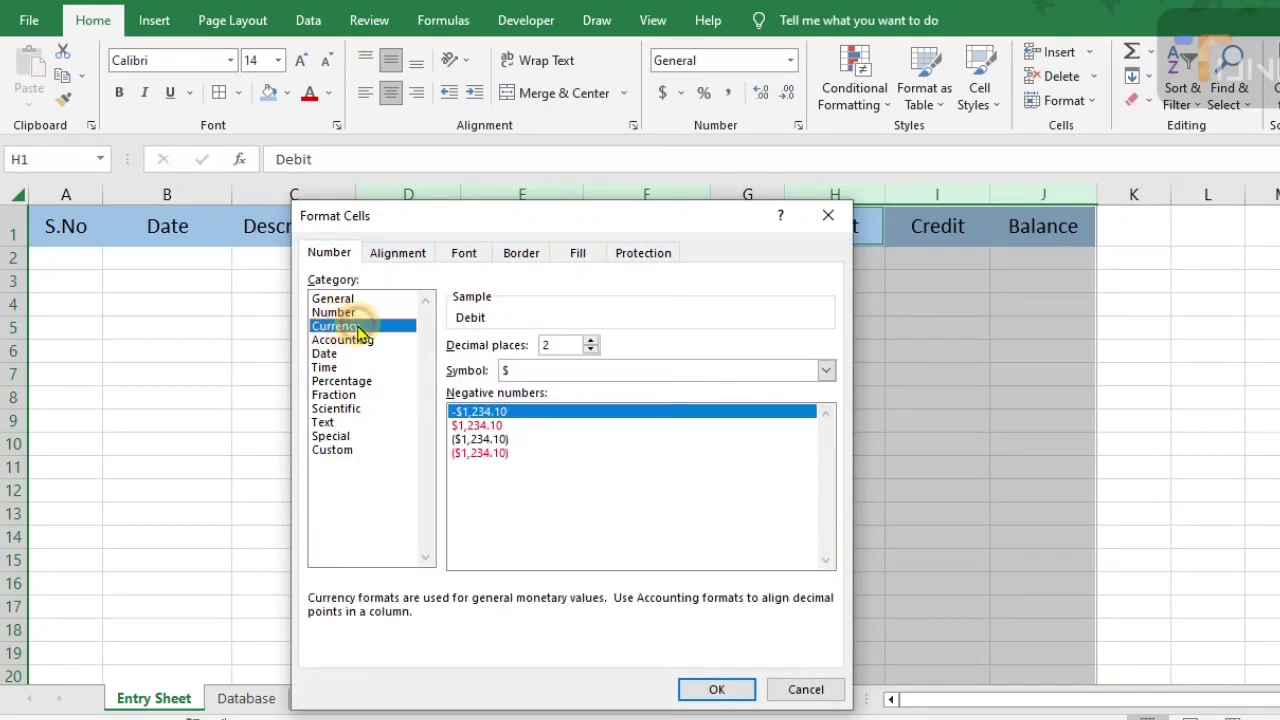
left_click(826, 371)
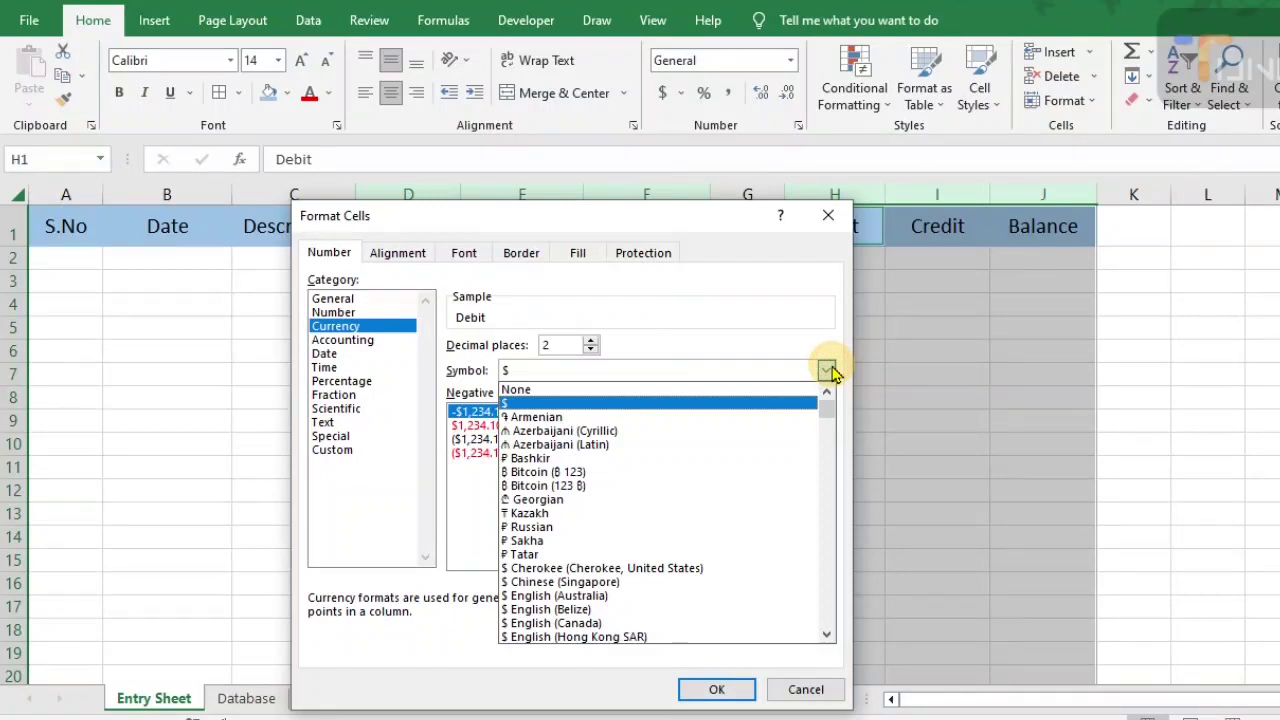
type("INR")
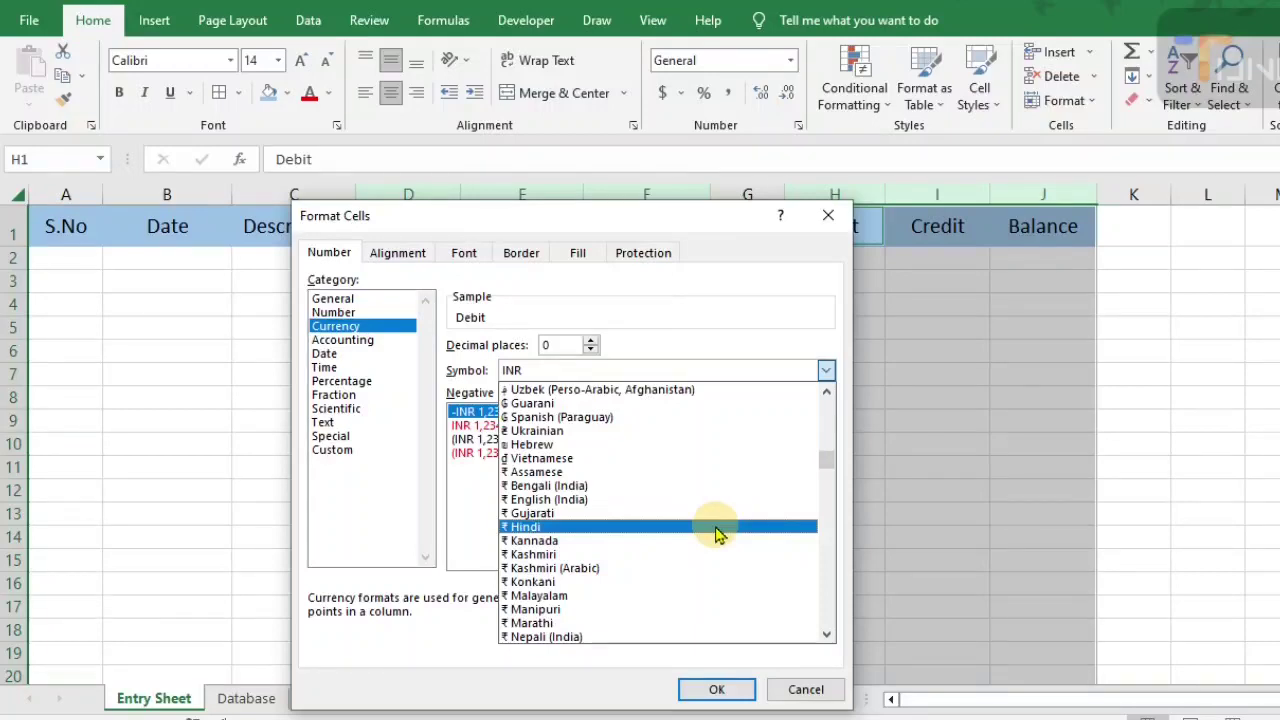
left_click(697, 530)
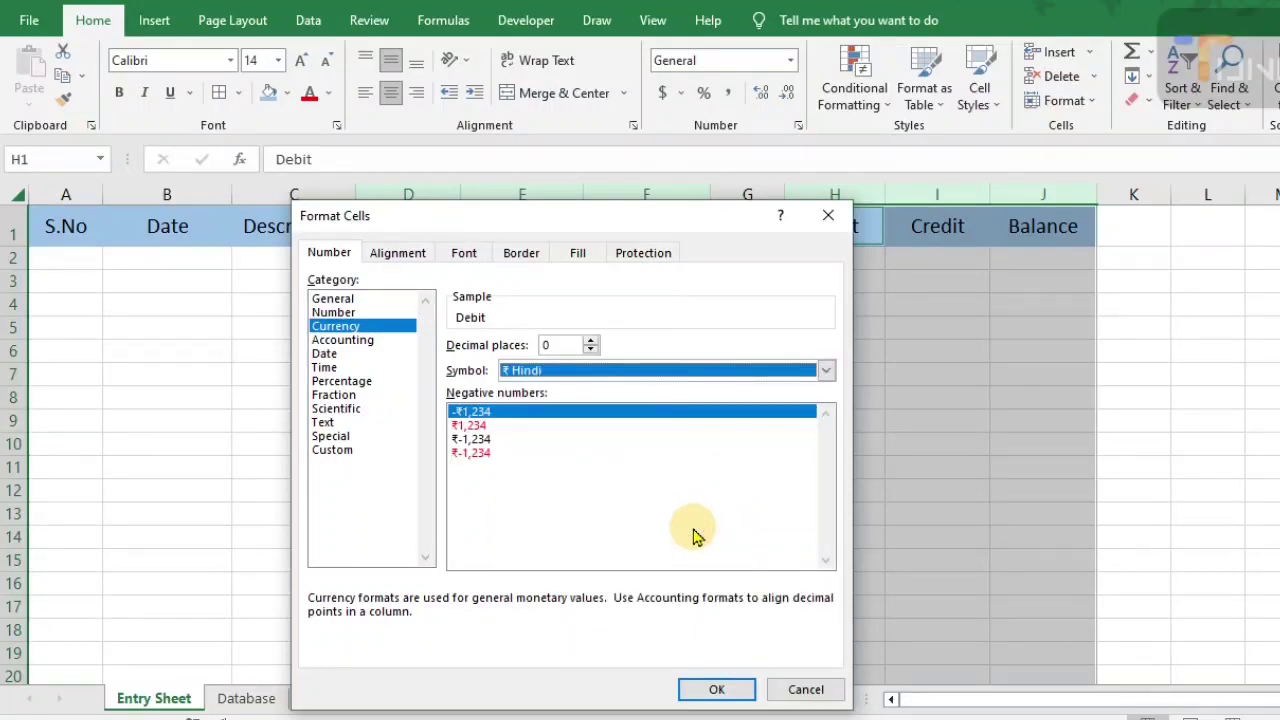
left_click(717, 690)
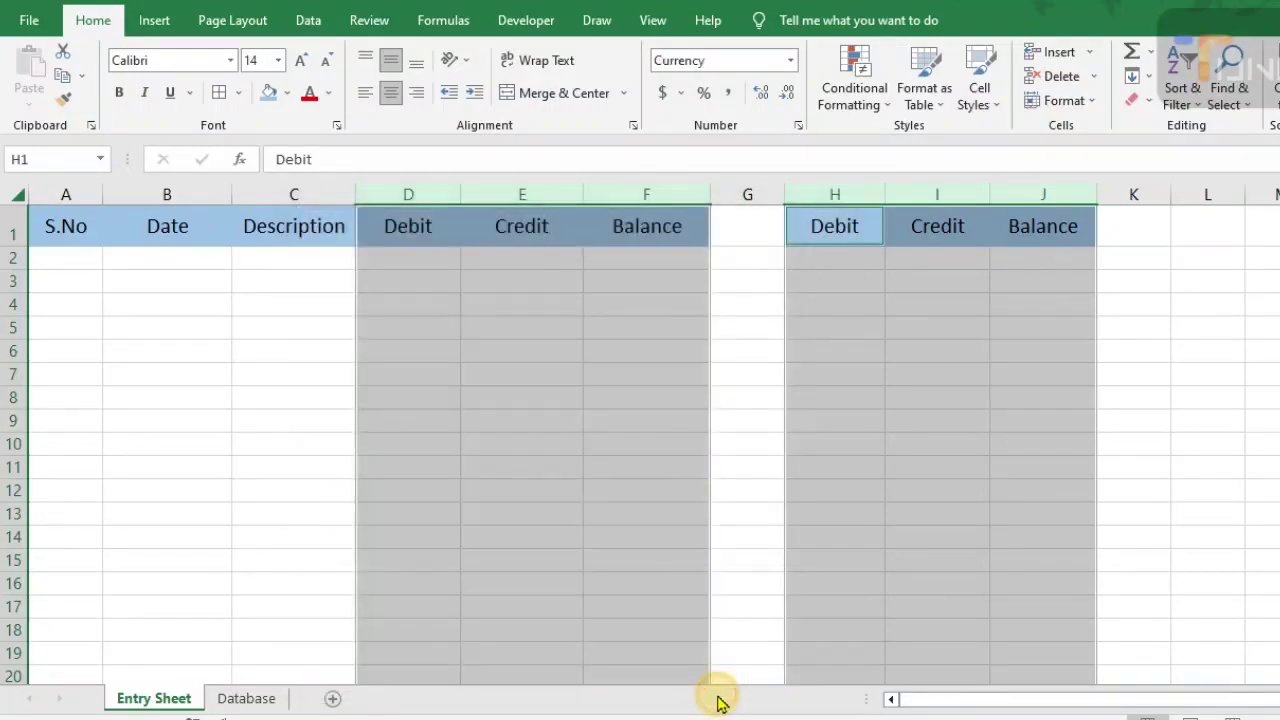
Enter 34234 in the Debit cell D2 to try out the rupee format
left_click(414, 259)
type("34234")
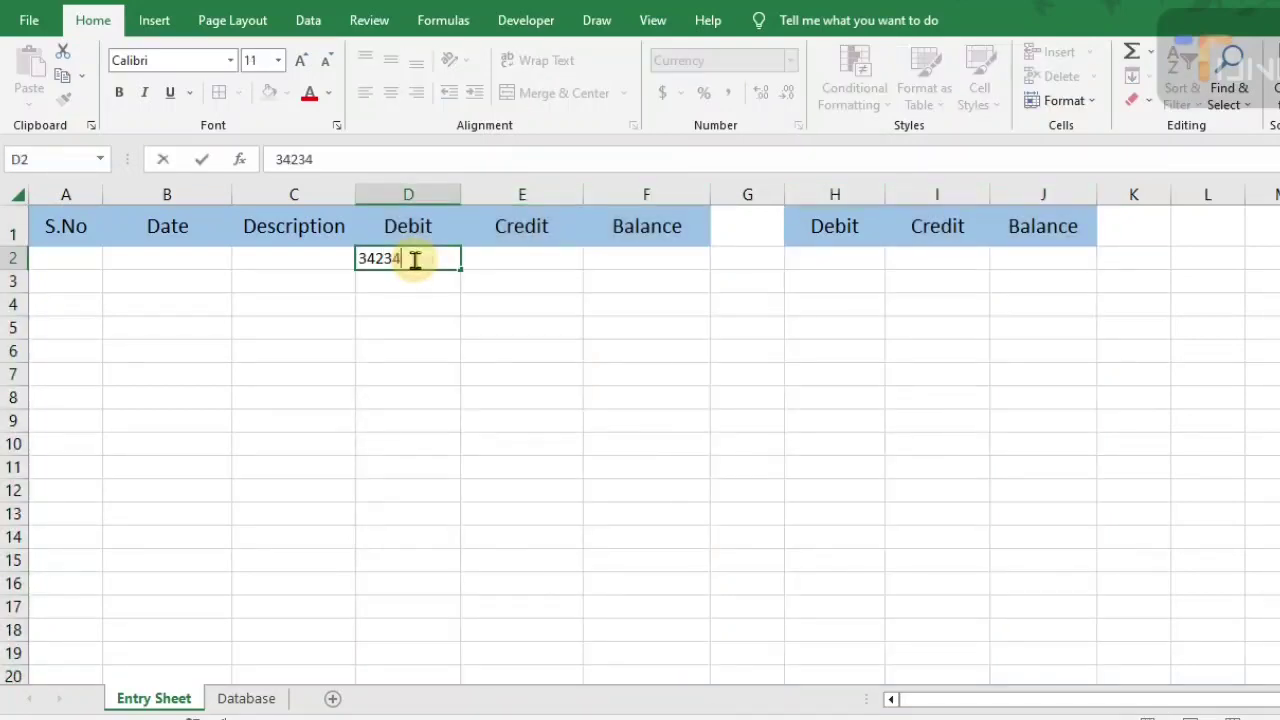
key("Return")
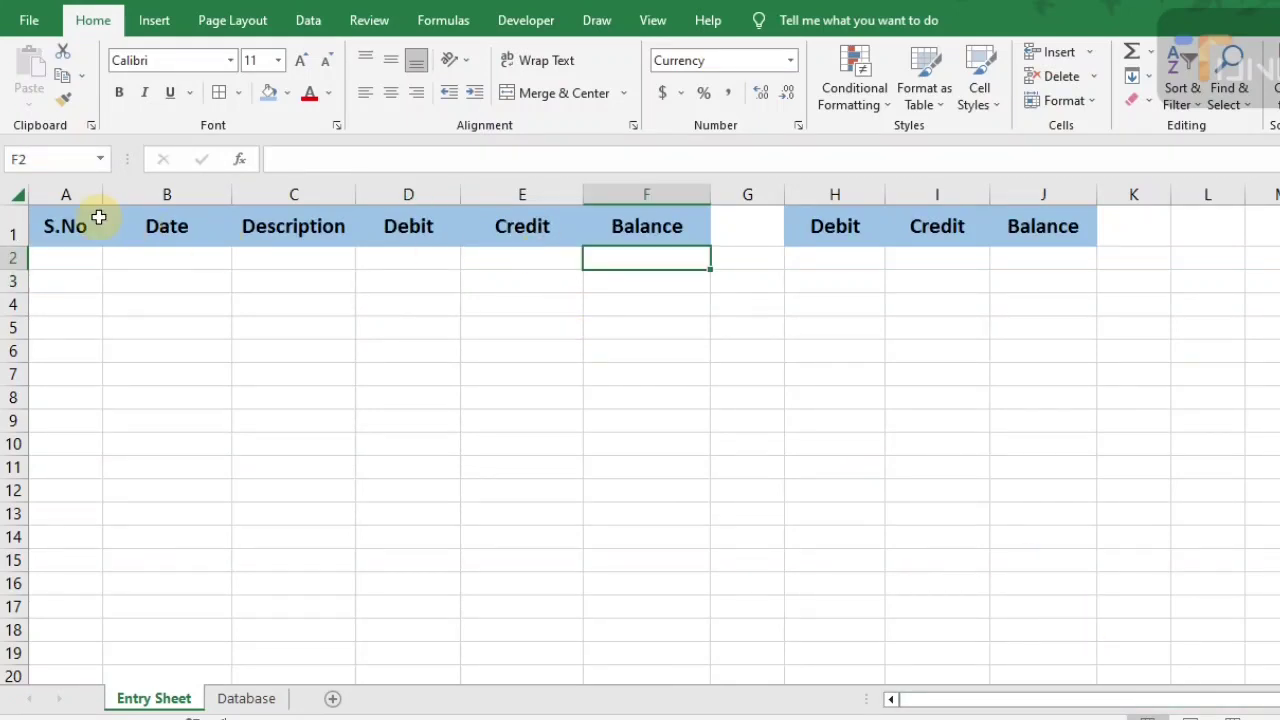
Fill row 2 with serial number 1, date 1/8/2023 and description Opening Balance, and widen the Description column
left_click(57, 258)
type("1")
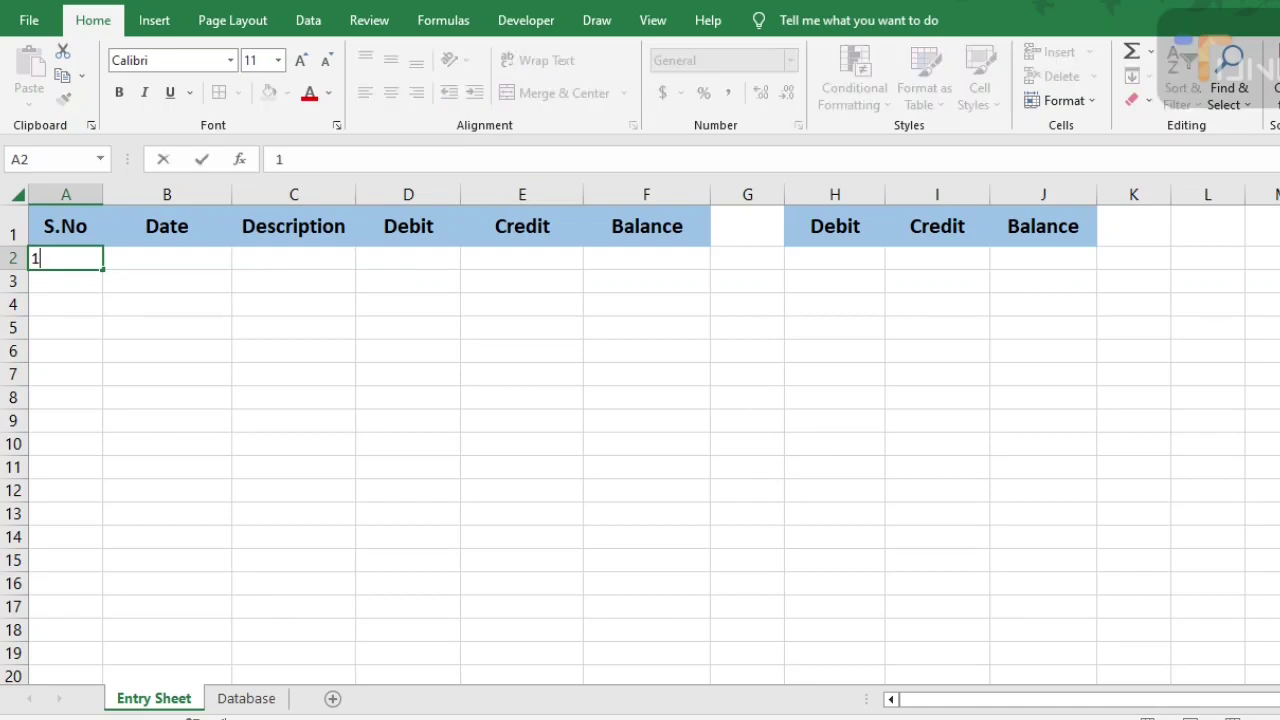
key("Tab")
type("1/8/2023")
key("Tab")
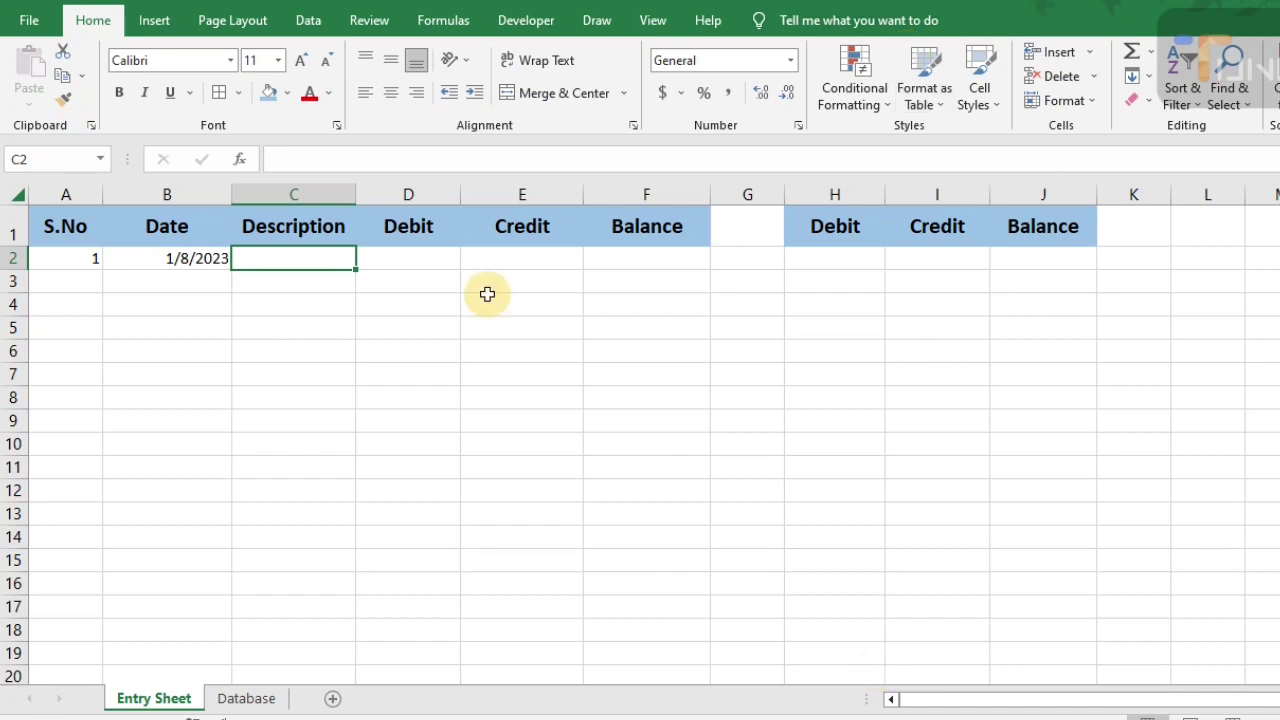
type("Opening Balance")
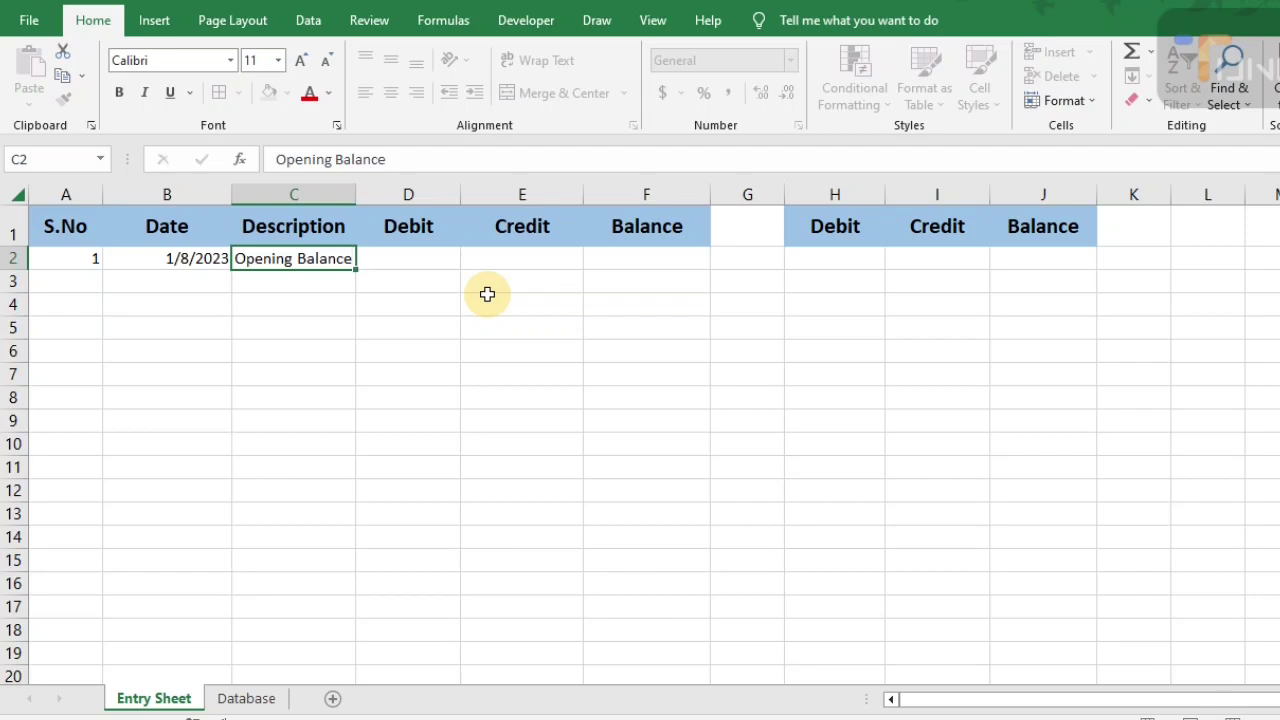
key("Tab")
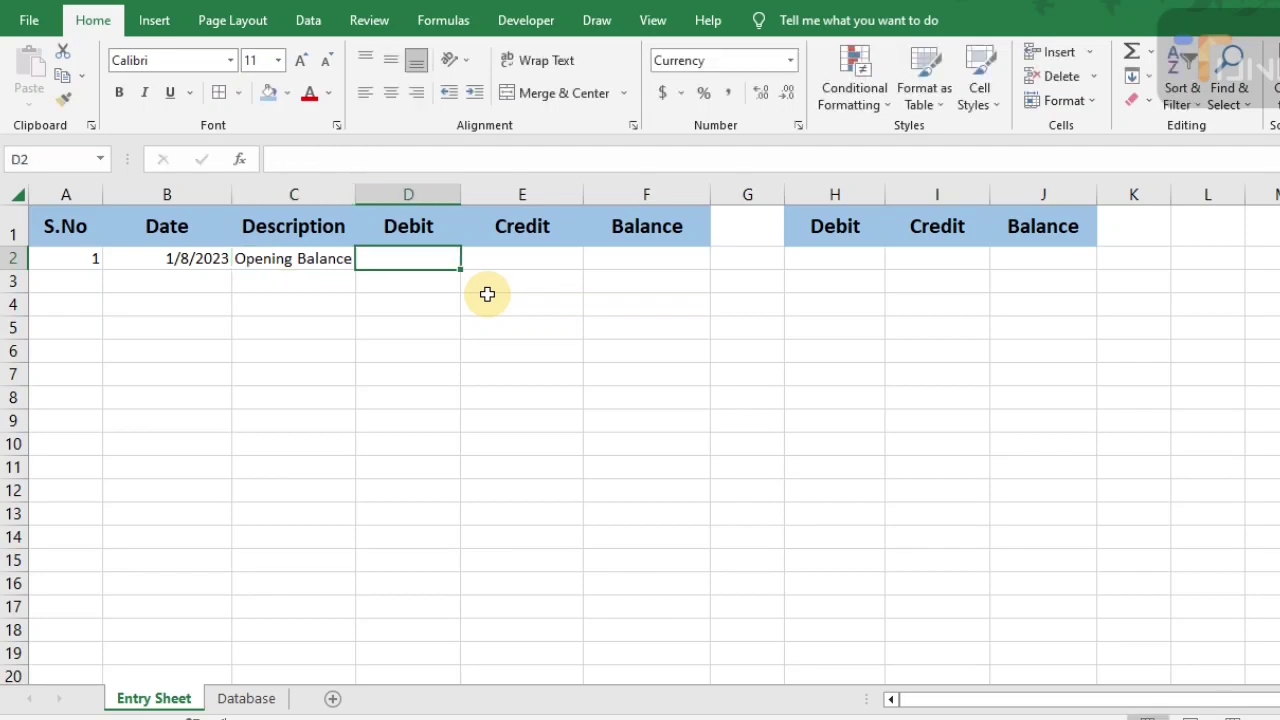
left_click_drag(378, 193, 380, 194)
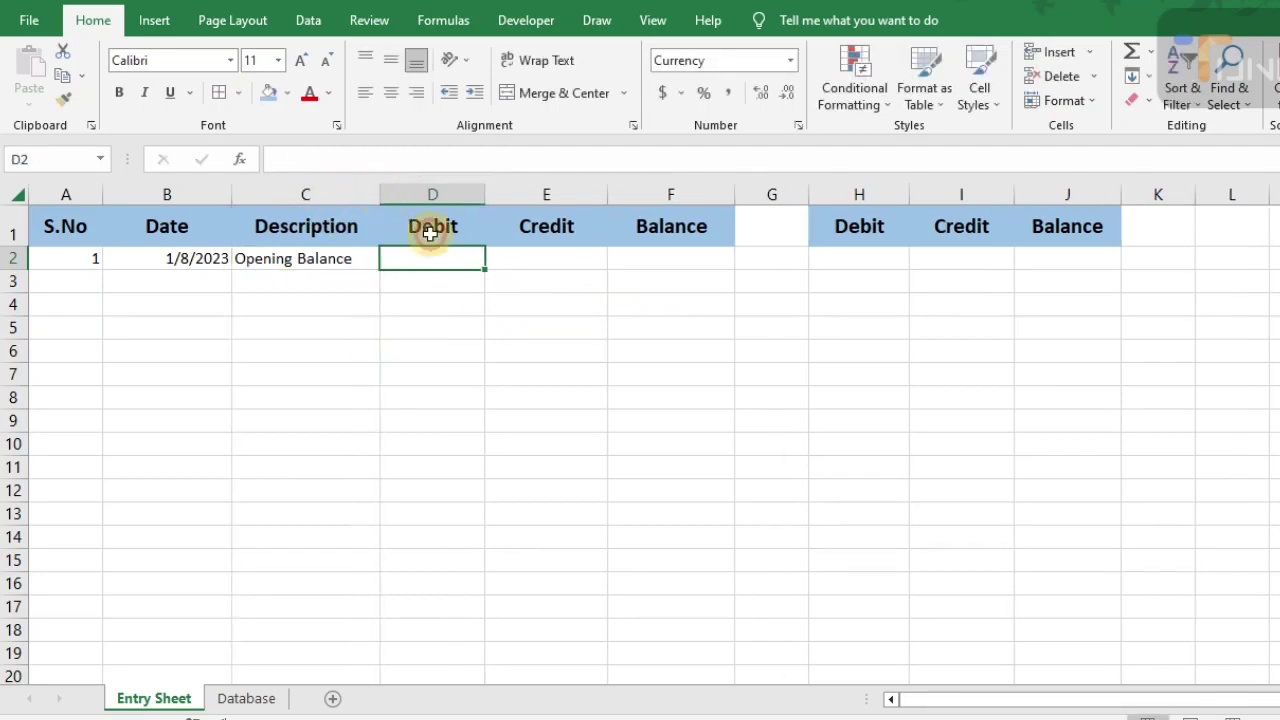
key("Down")
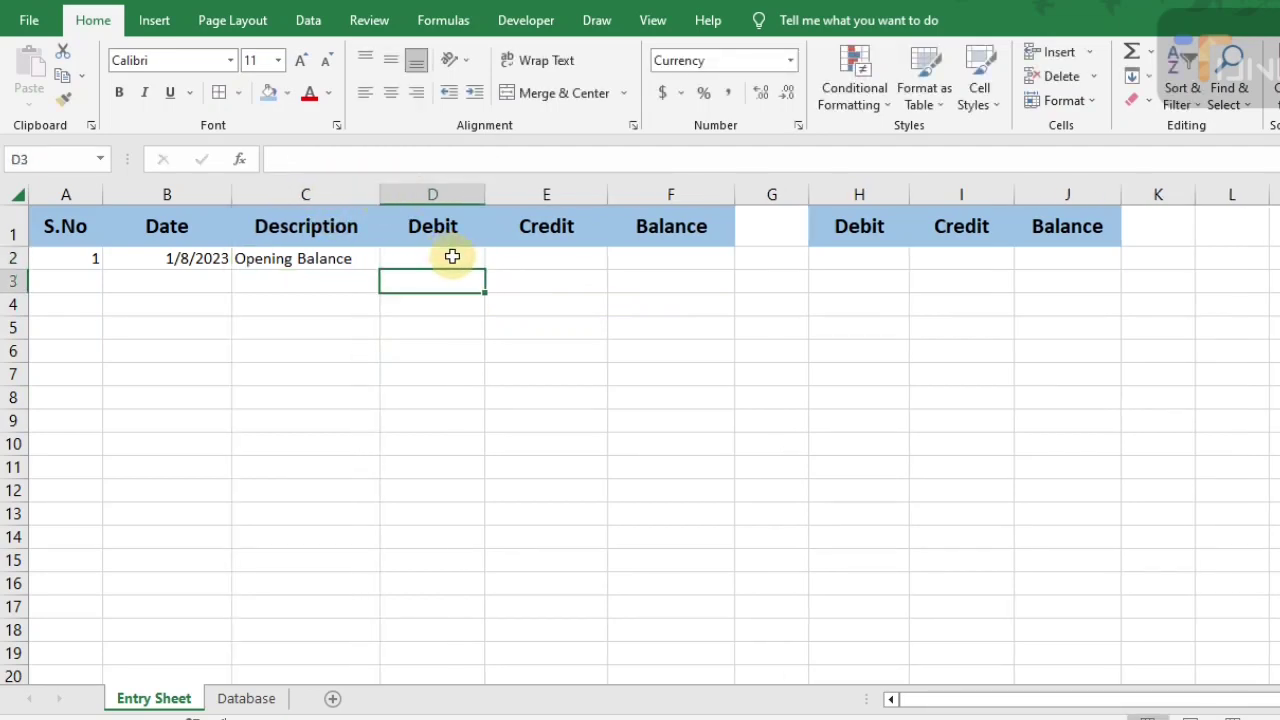
Enter 10000 as the Opening Balance's credit amount in E2
key("Up")
key("Right")
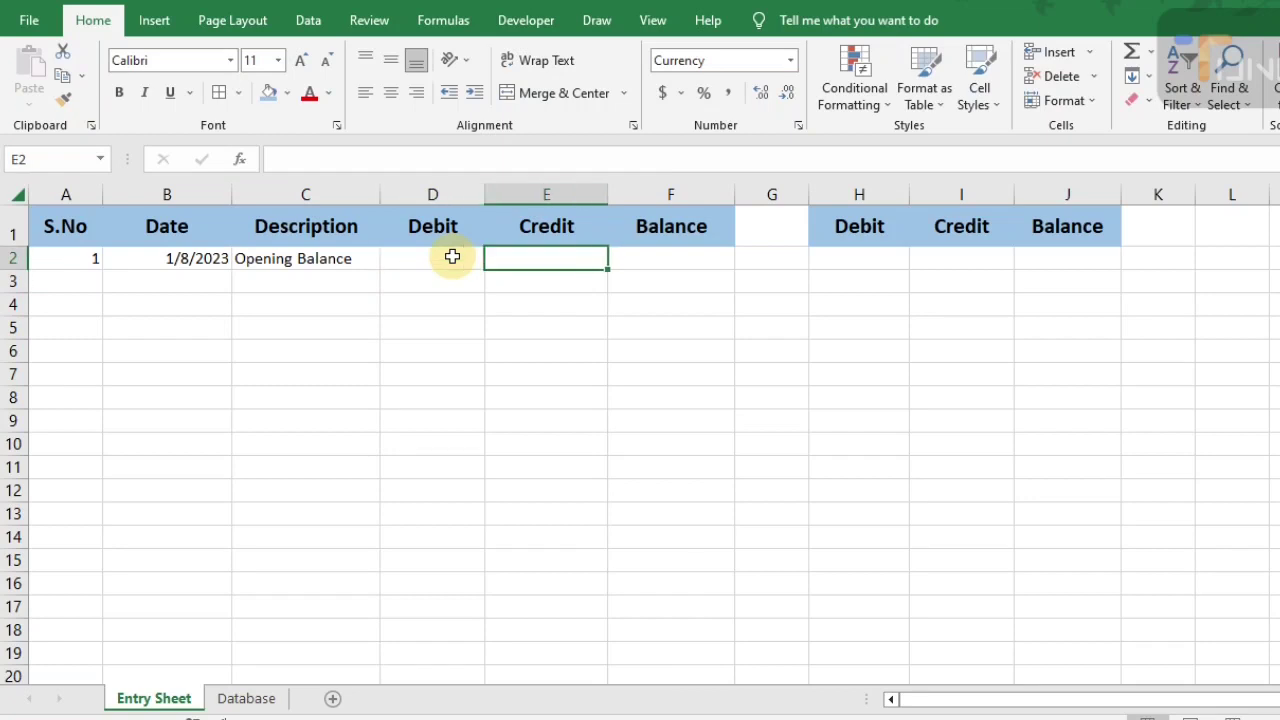
type("10000")
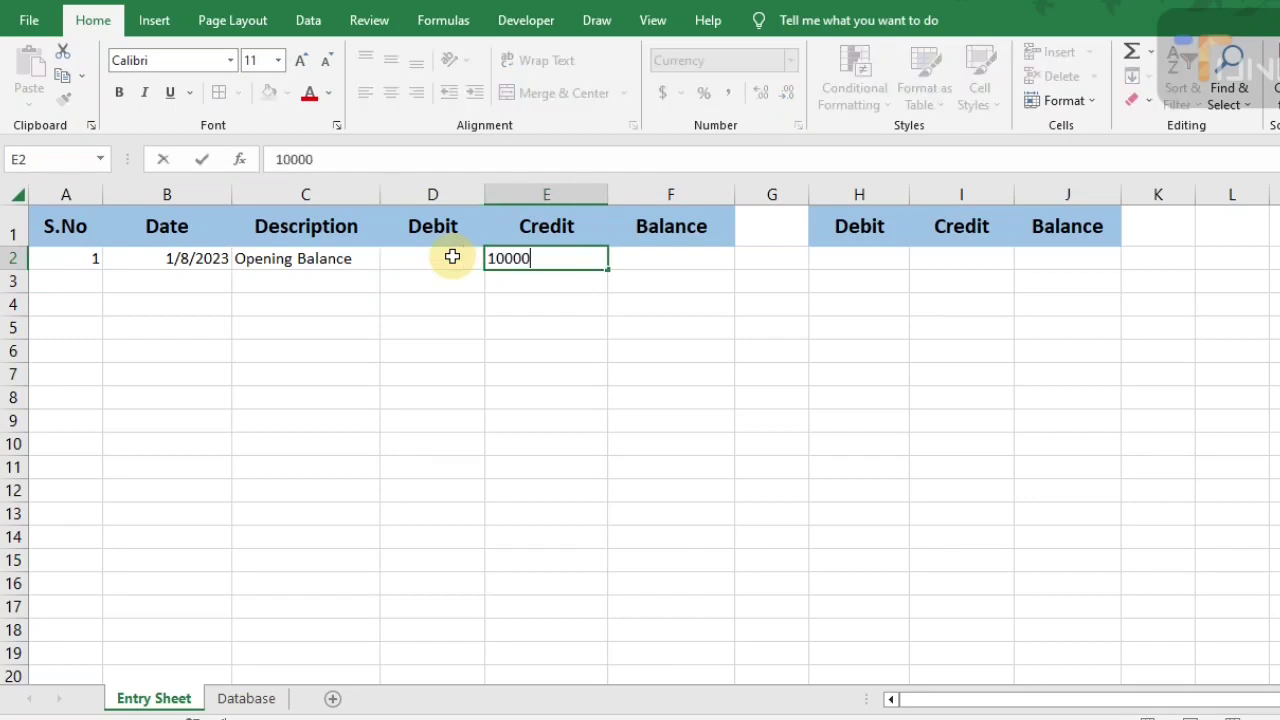
key("Tab")
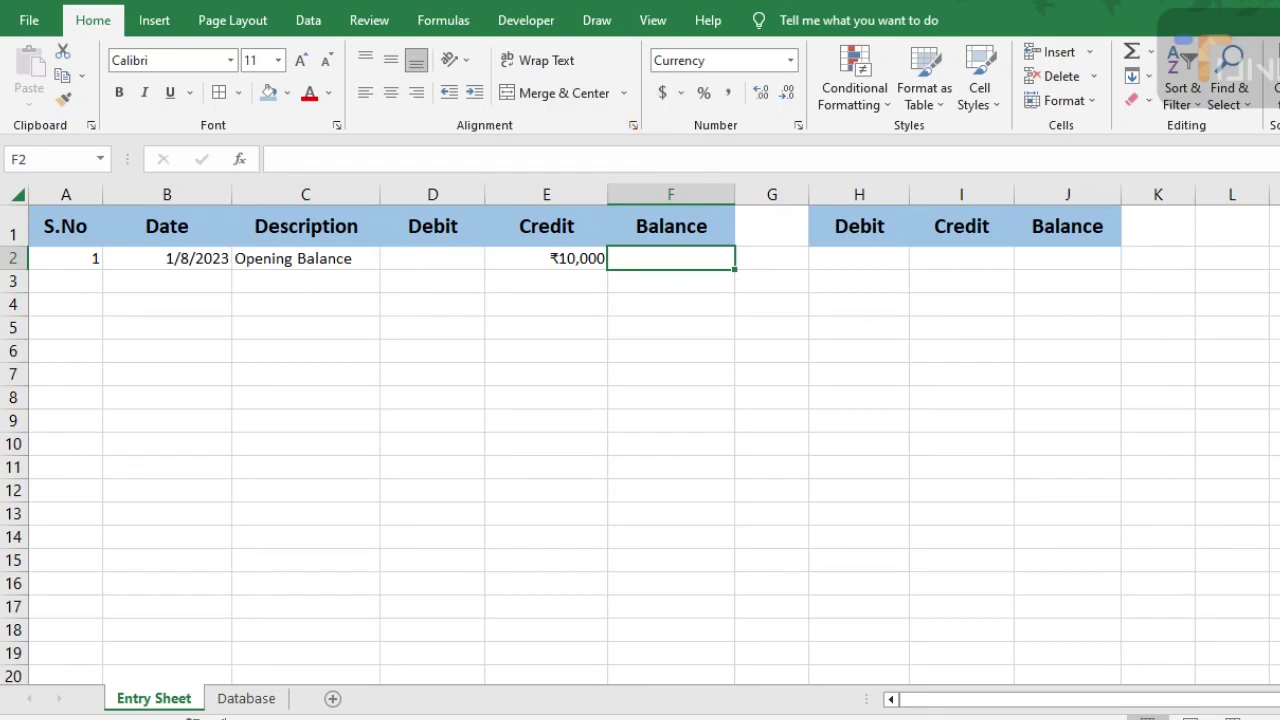
key("Left")
Fill row 3 with serial number 2, date 1/8/2023, description K-Electric Bill and a debit of 1200
left_click(91, 277)
type("2")
key("Tab")
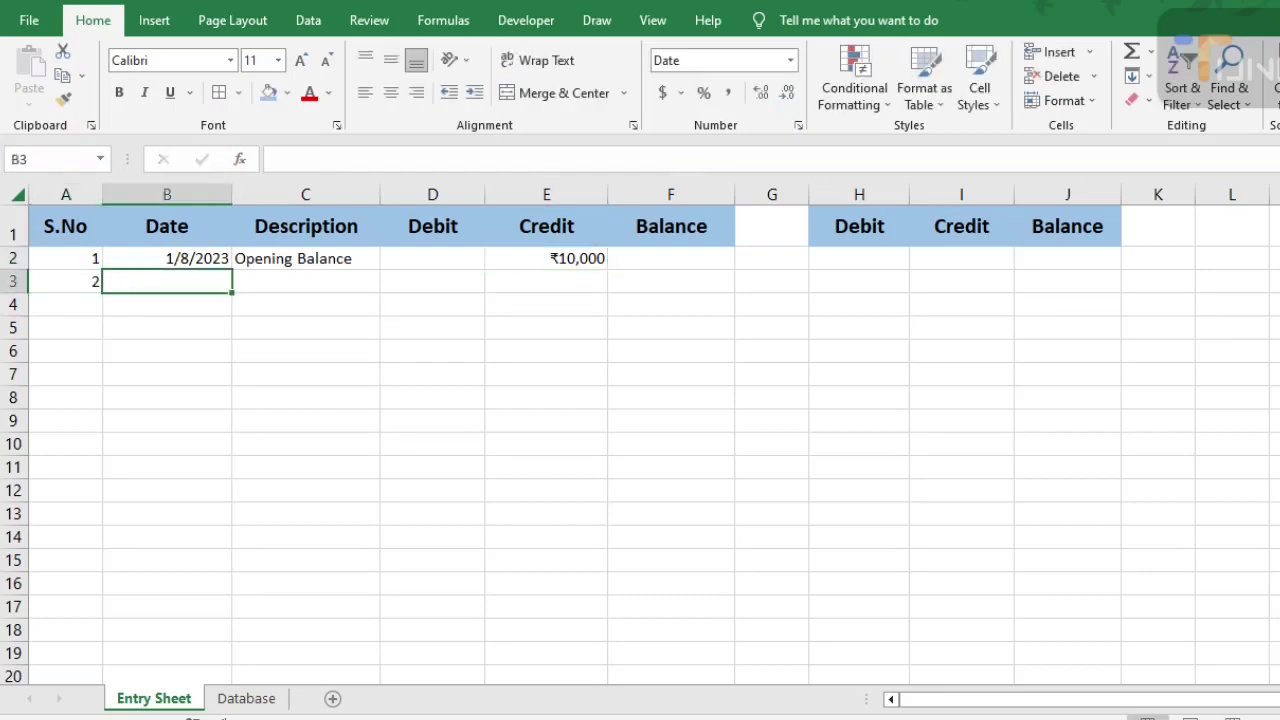
type("1/8/2023")
key("Tab")
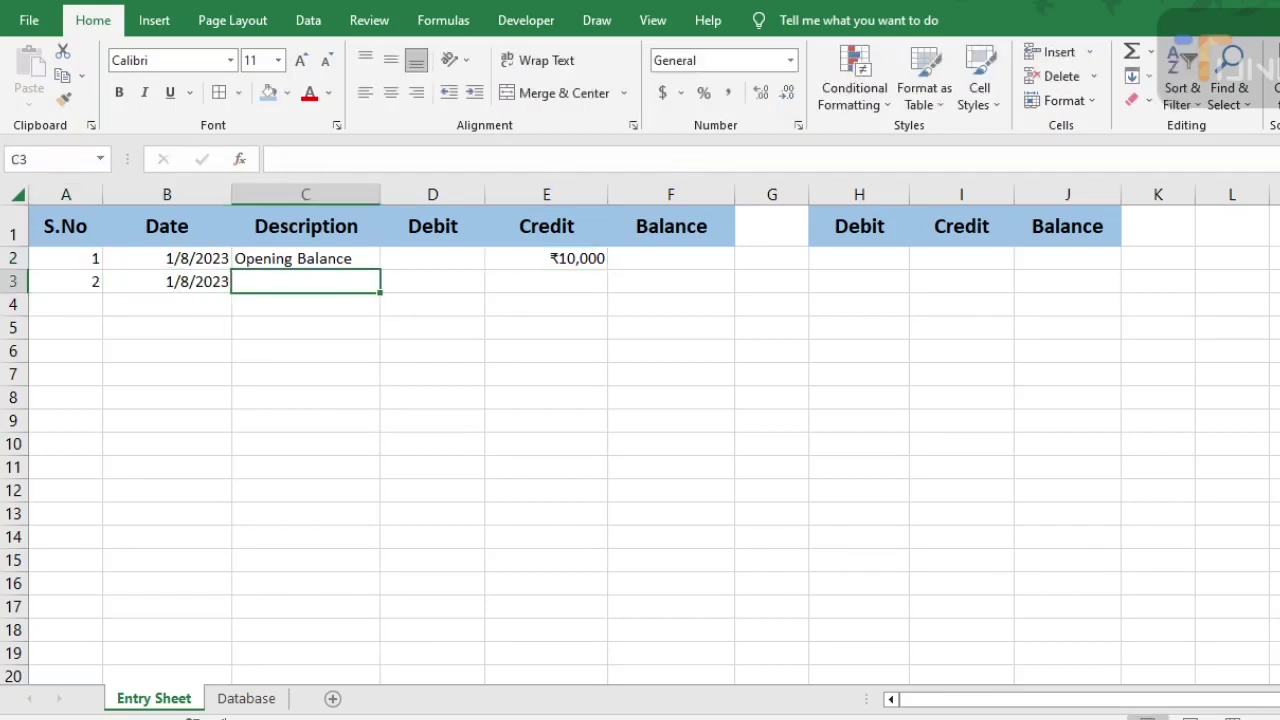
type("K")
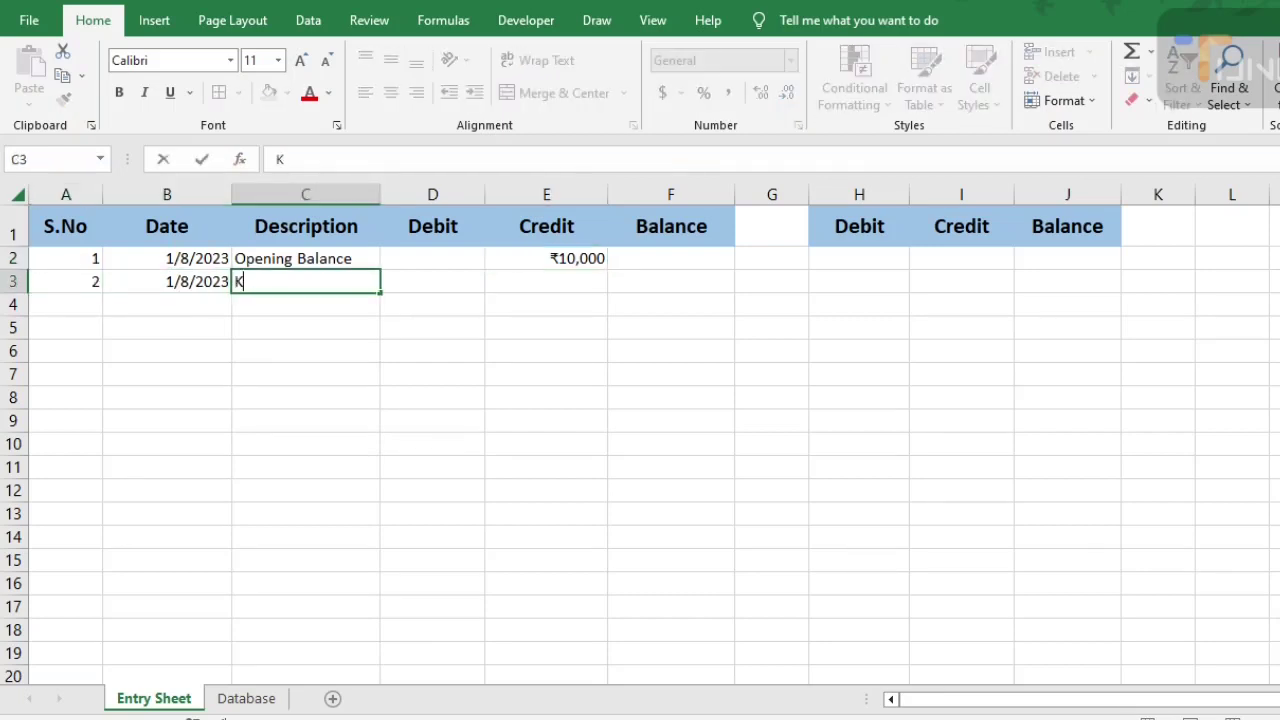
type("-Electric Bill")
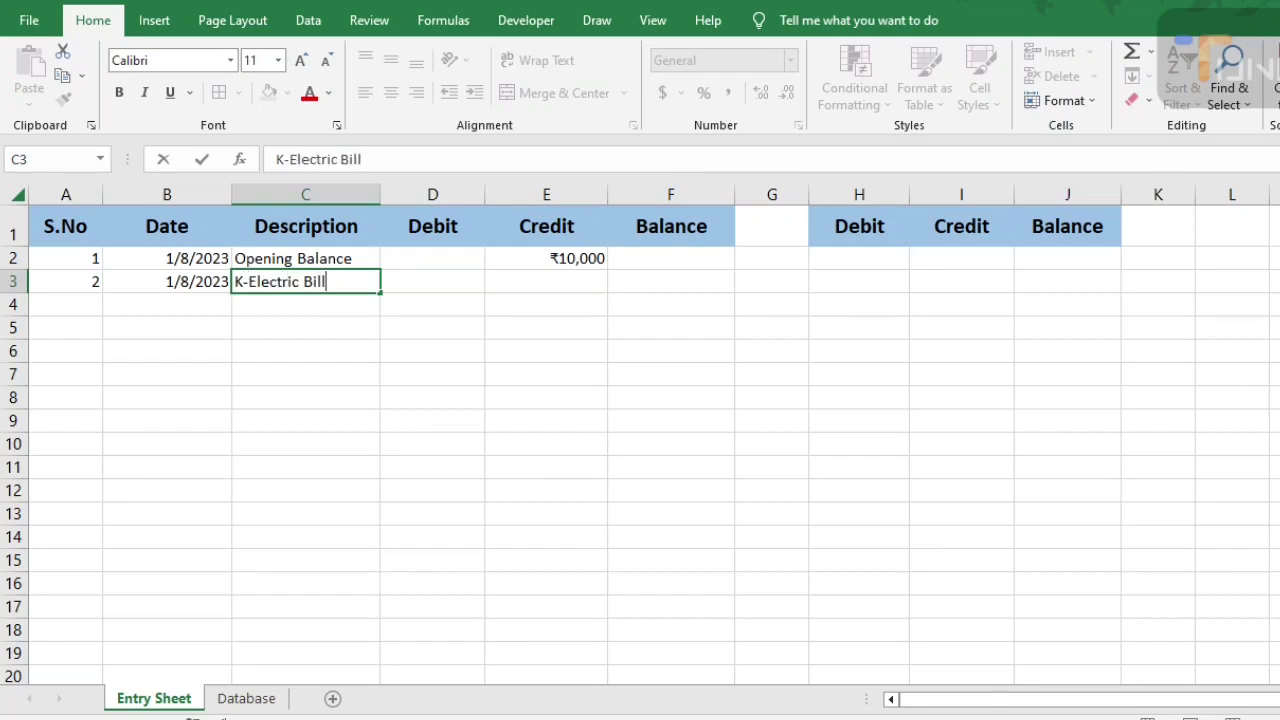
key("Tab")
type("1200")
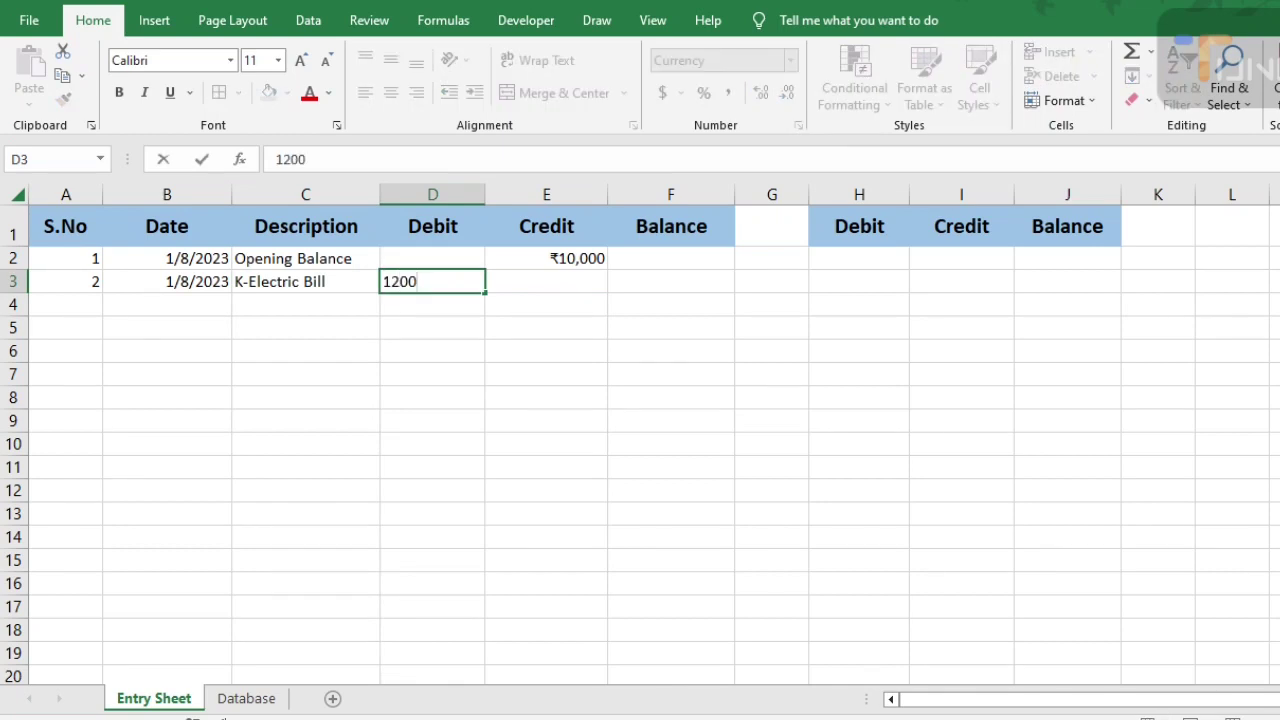
key("Tab")
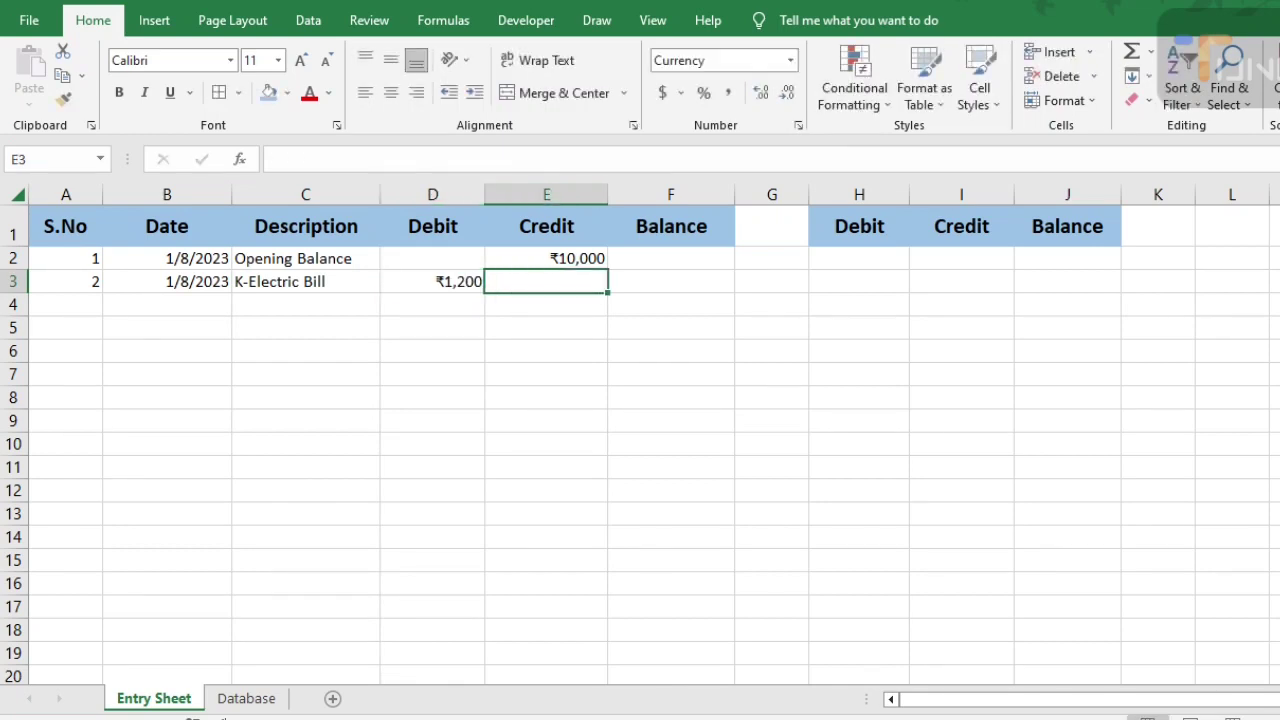
Make the opening row's Balance cell F2 equal to its credit with the formula =E2
key("Tab")
key("Up")
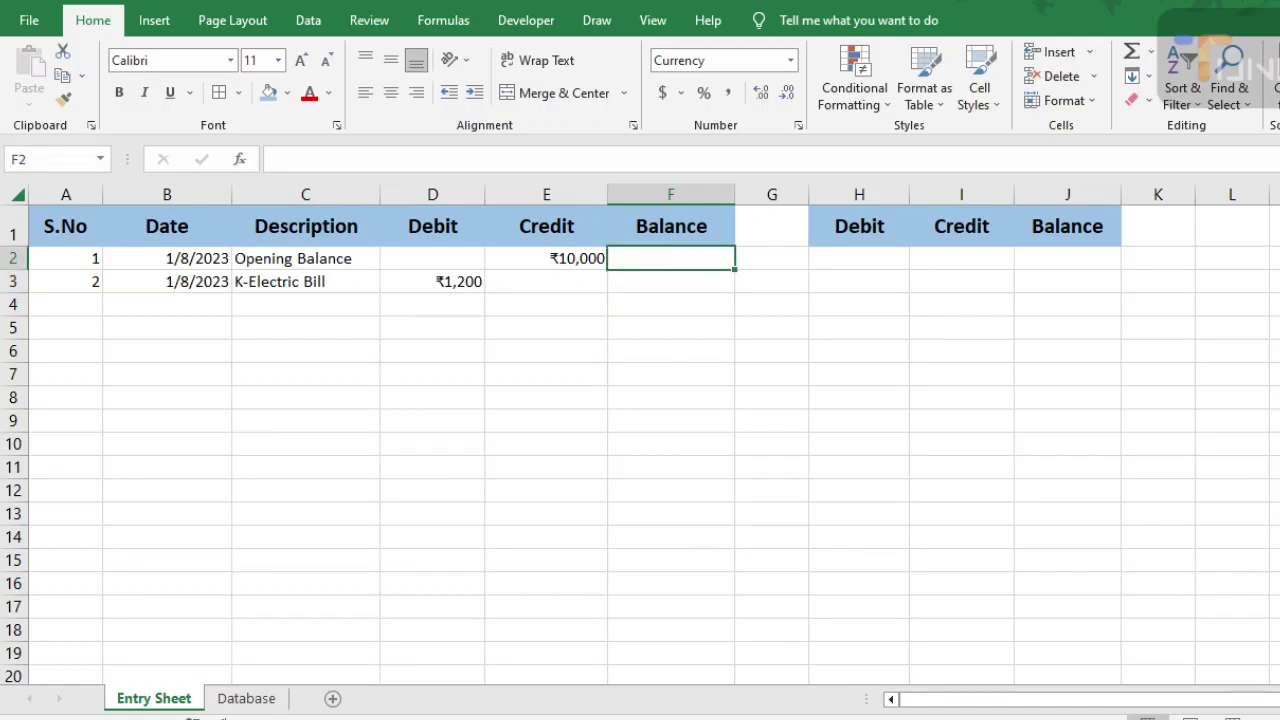
type("=")
key("Left")
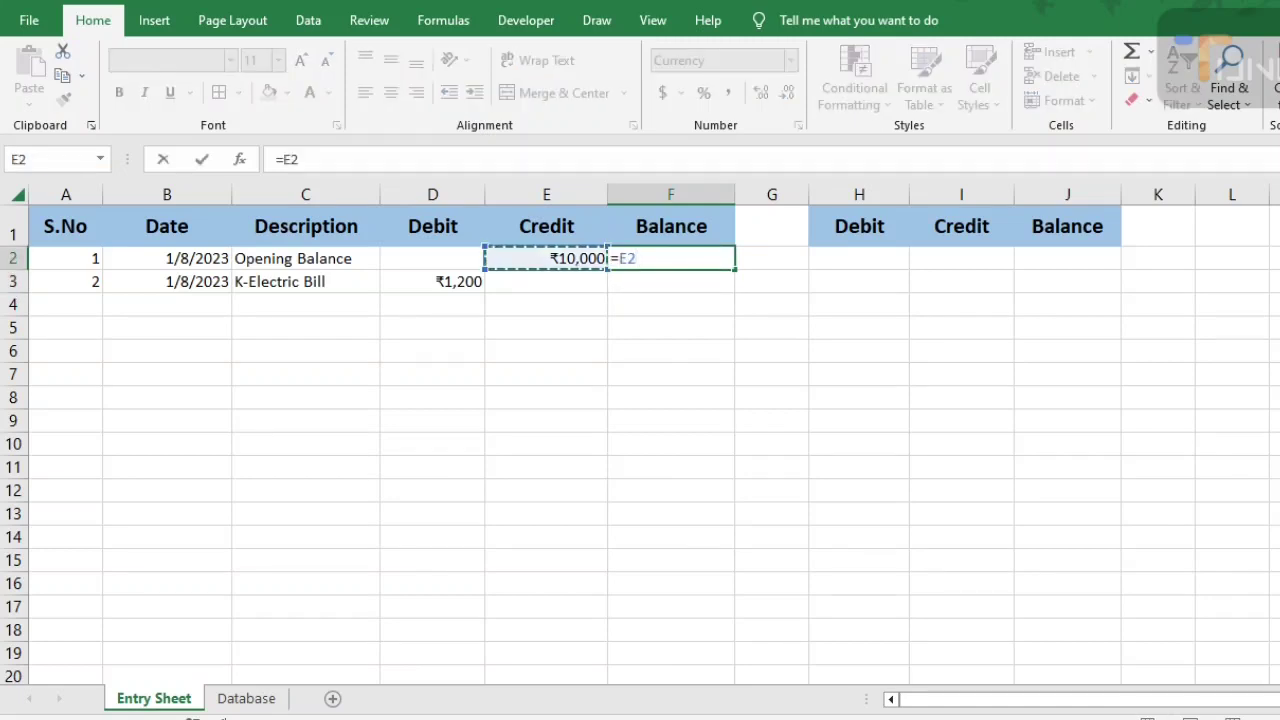
key("Return")
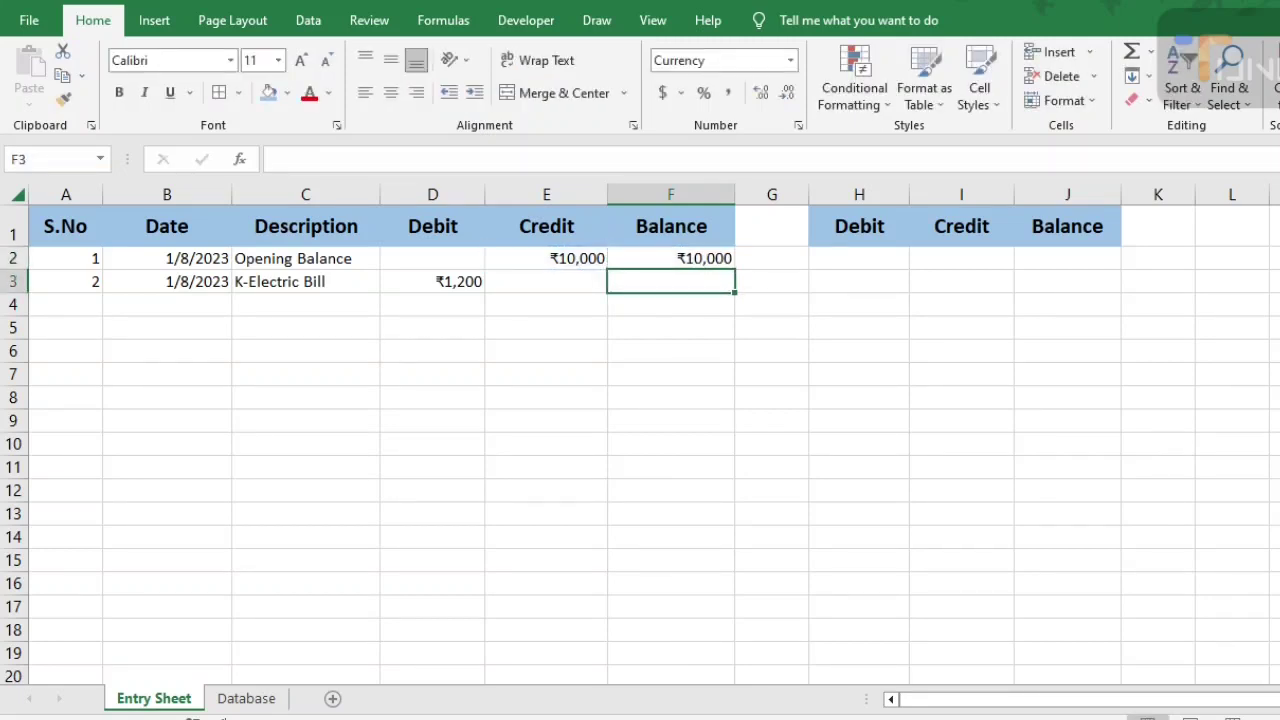
Enter the running balance formula =F2-D3+E3 in F3
key("Left")
key("Right")
type("=")
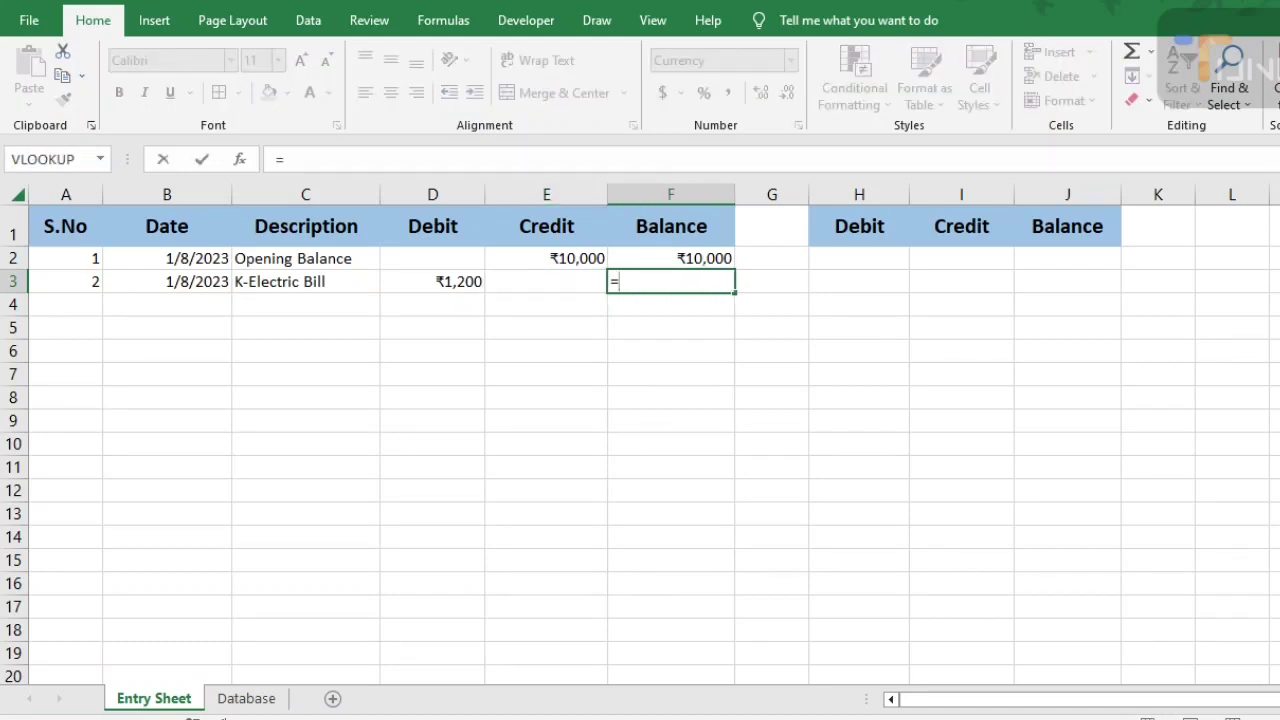
key("Up")
type("-")
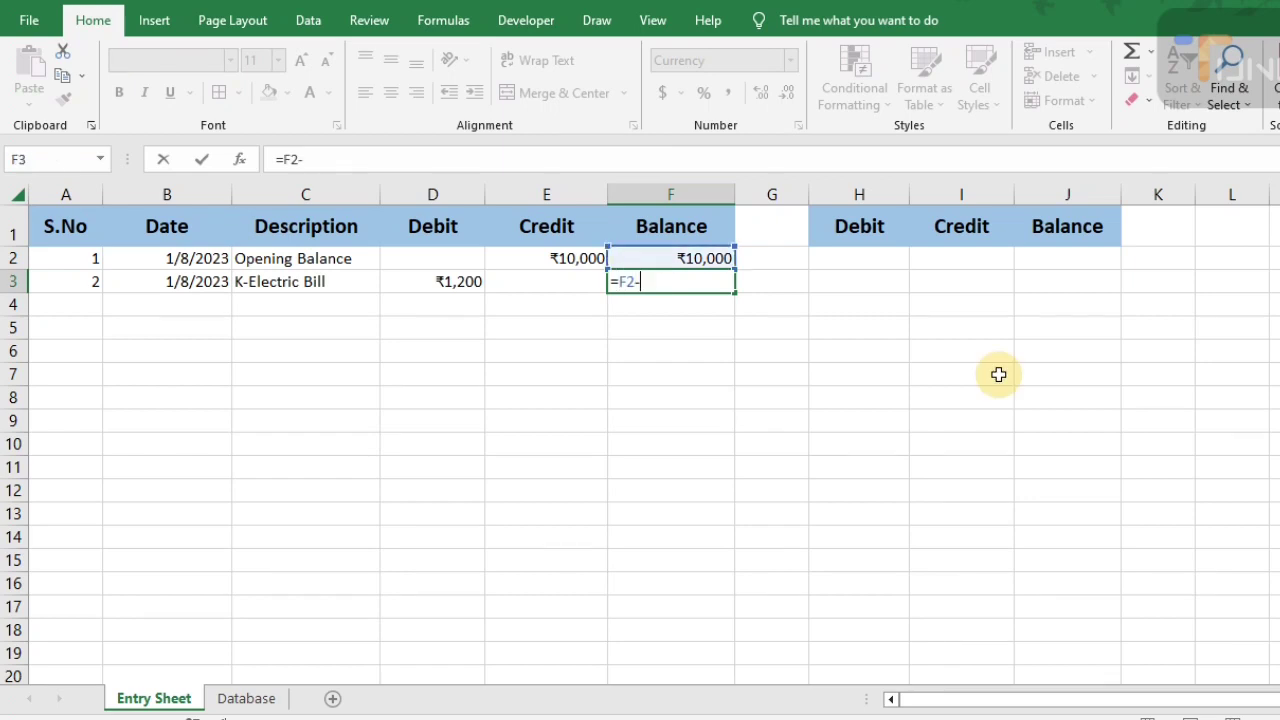
left_click(470, 279)
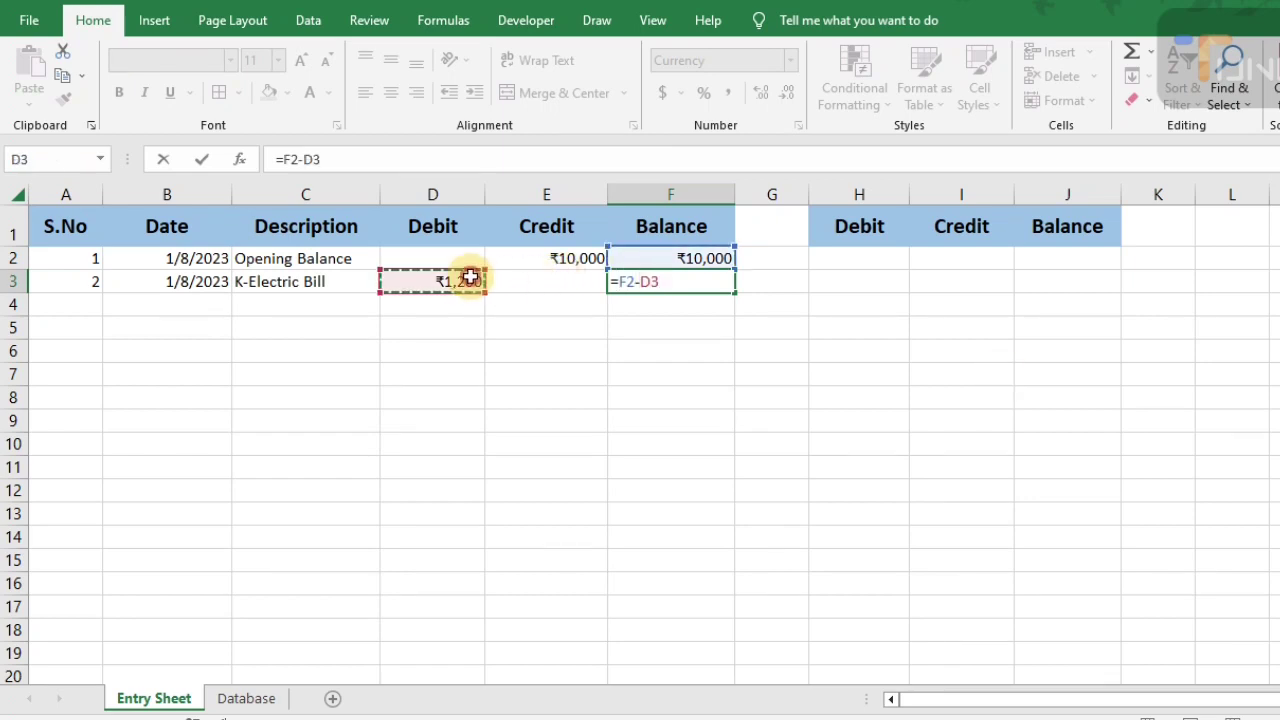
type("+")
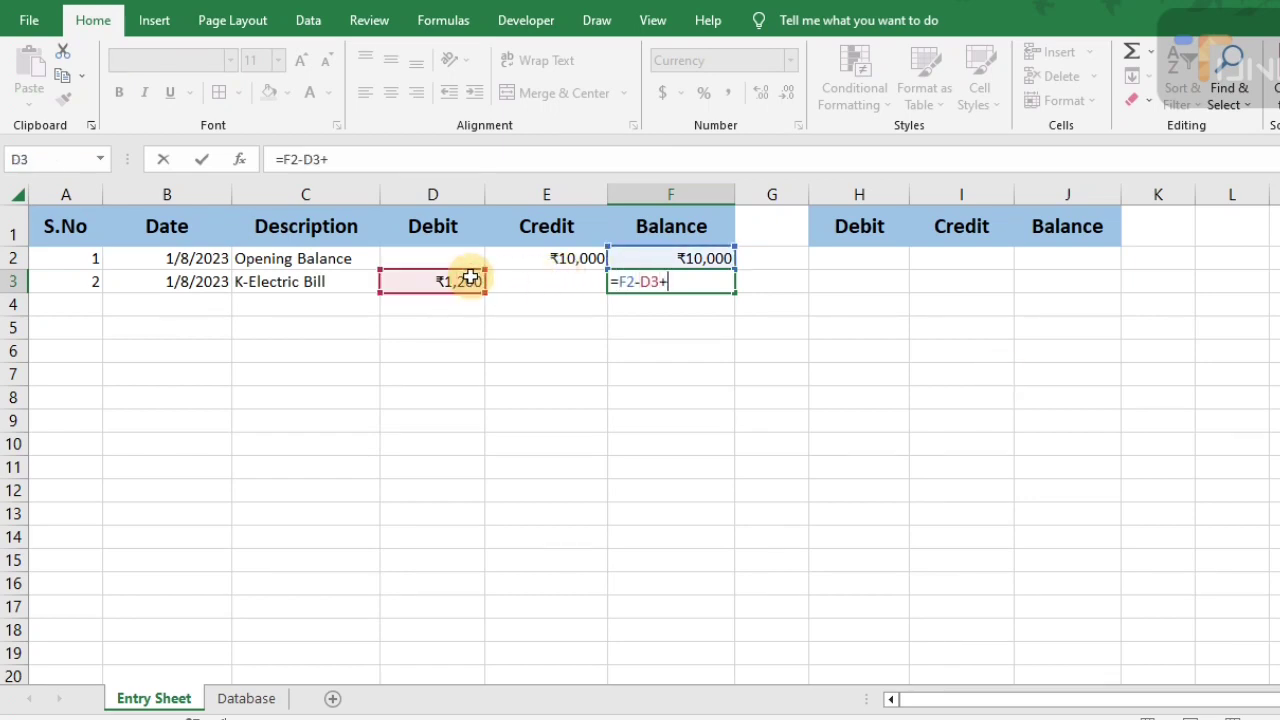
left_click(530, 279)
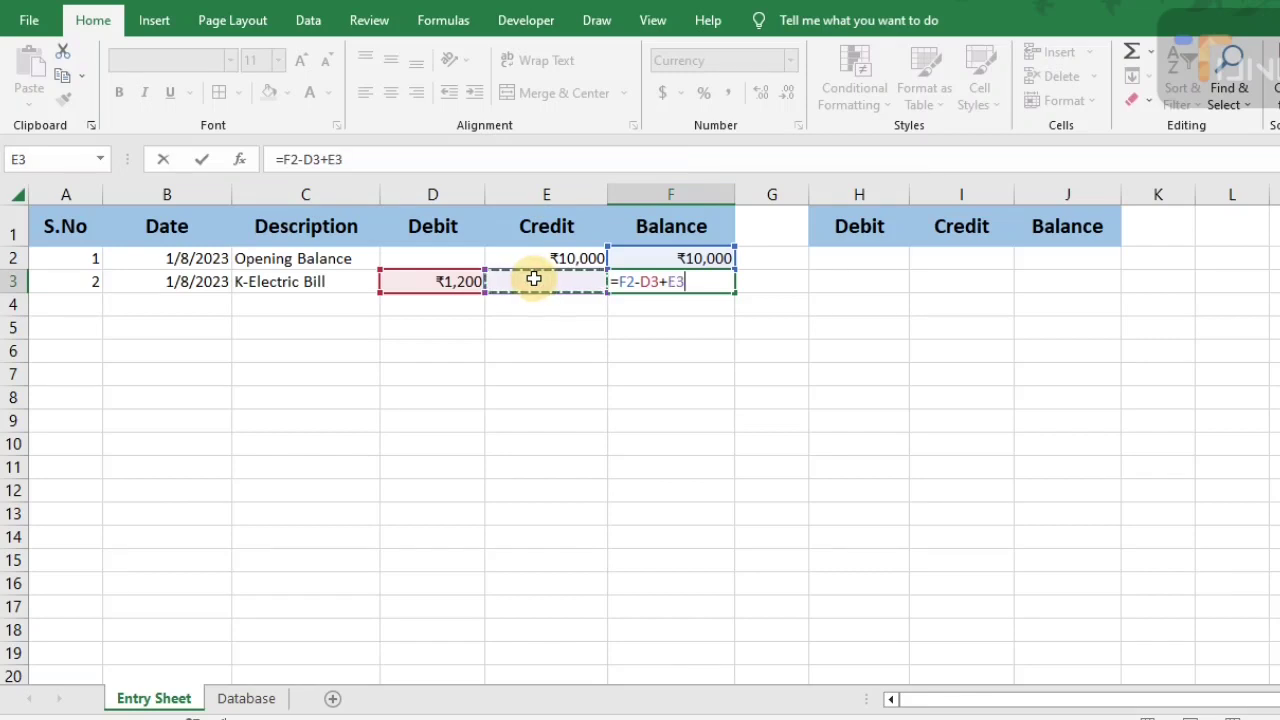
key("Return")
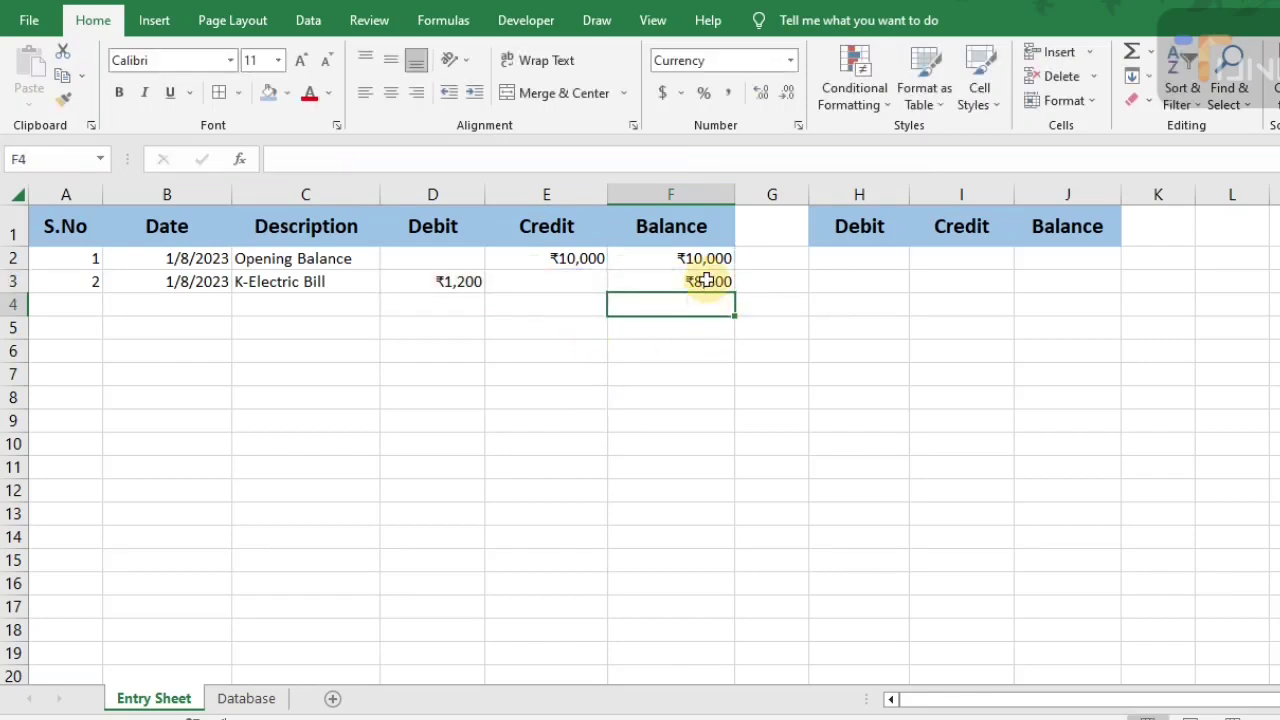
Fill the running balance formula from F3 down the Balance column to row 366, and return to the header
left_click(707, 281)
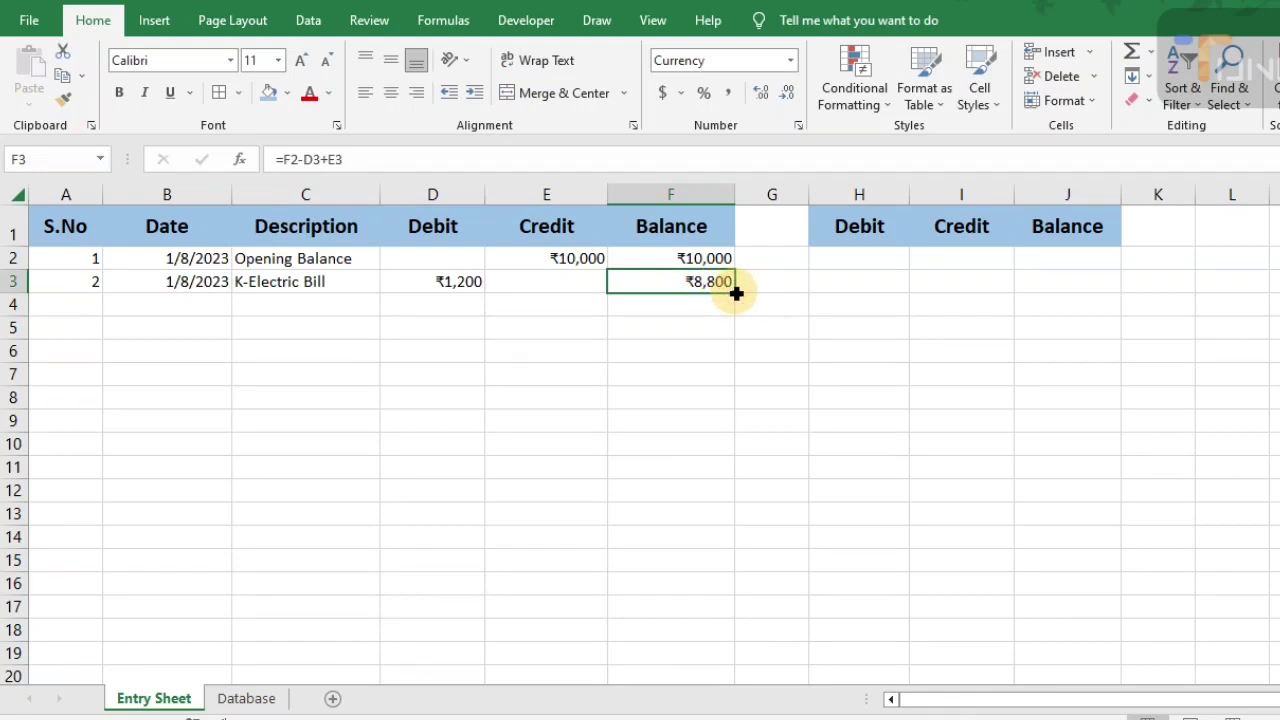
left_click_drag(736, 293, 736, 665)
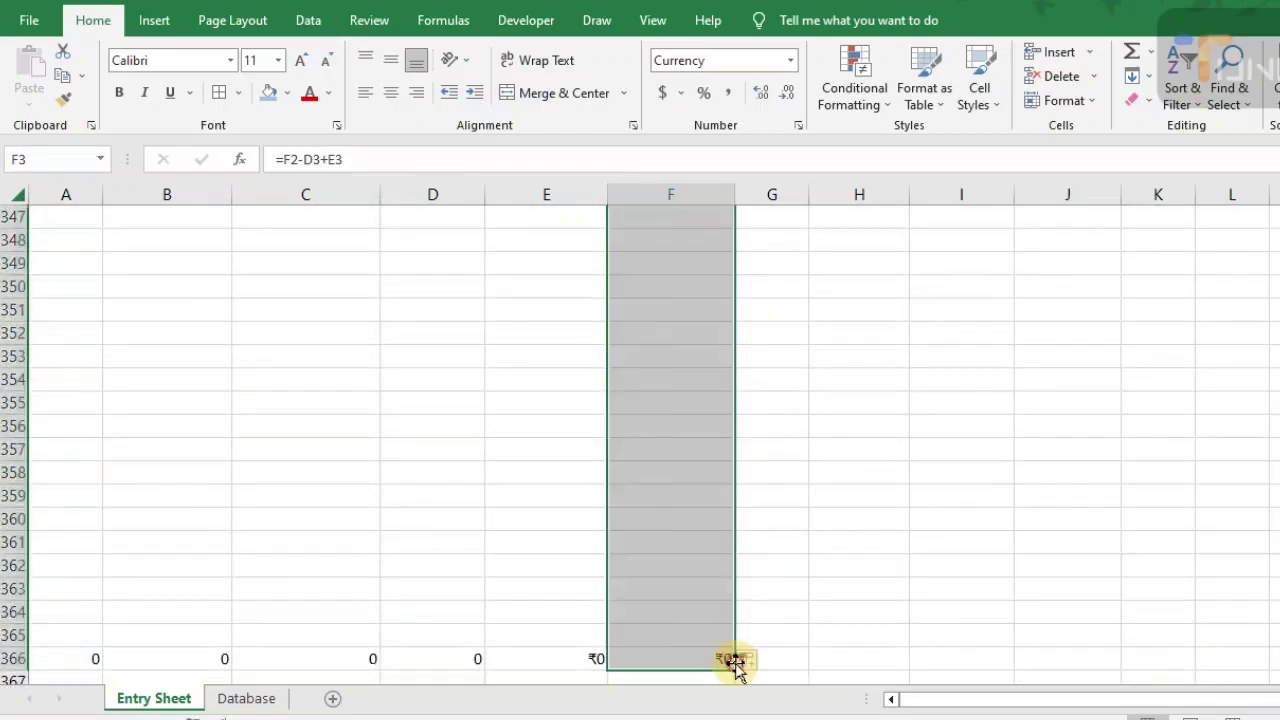
key("ctrl+Up")
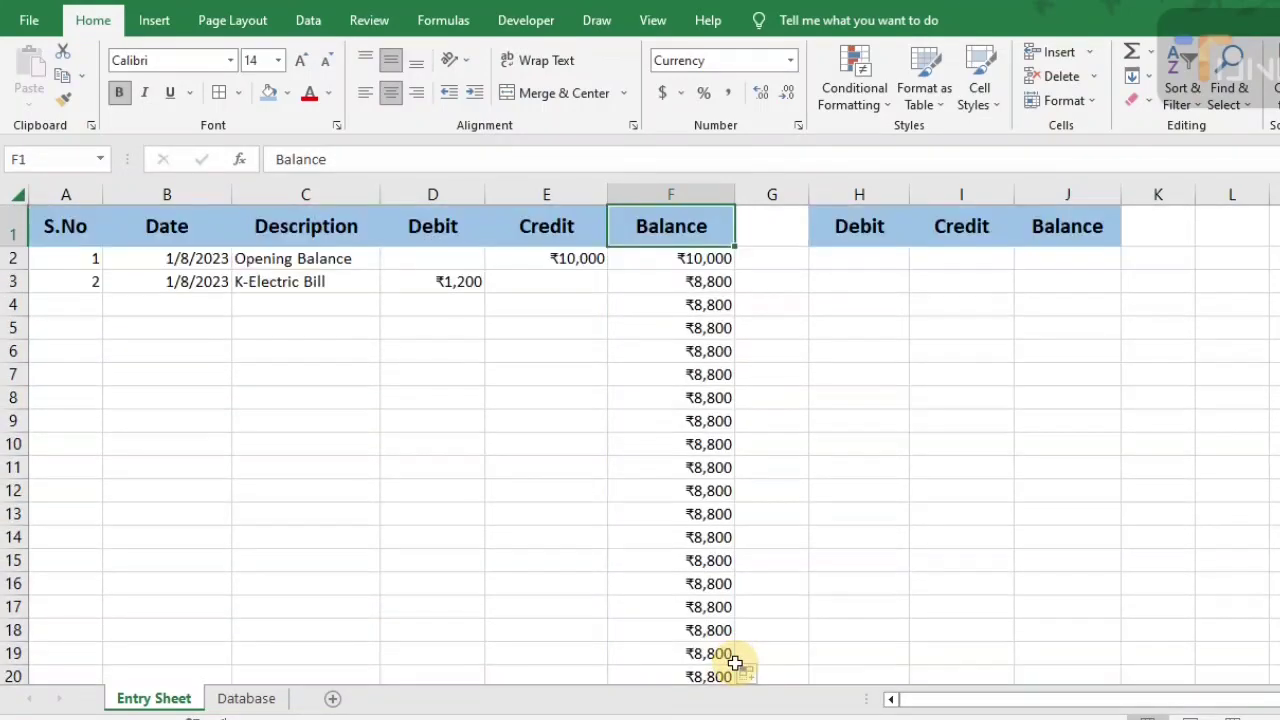
key("Down")
key("Up")
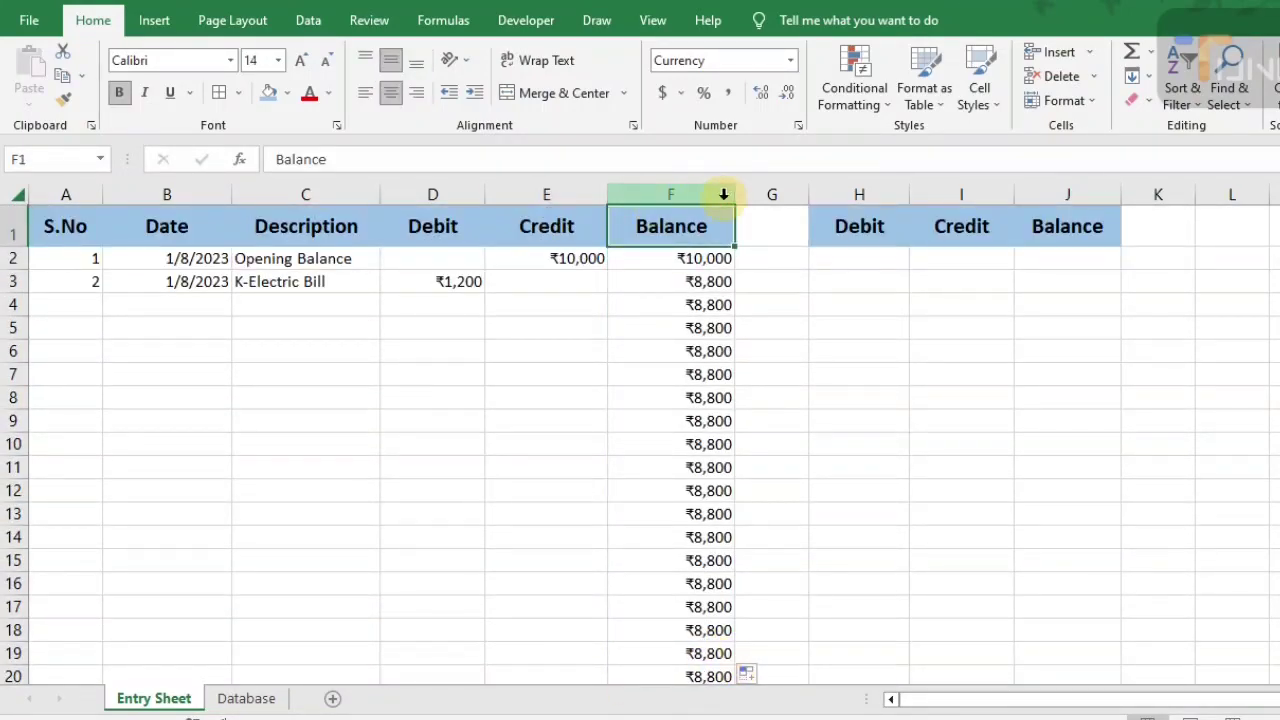
Center the contents of columns A:F horizontally and set their font size to 14
left_click_drag(718, 194, 5, 240)
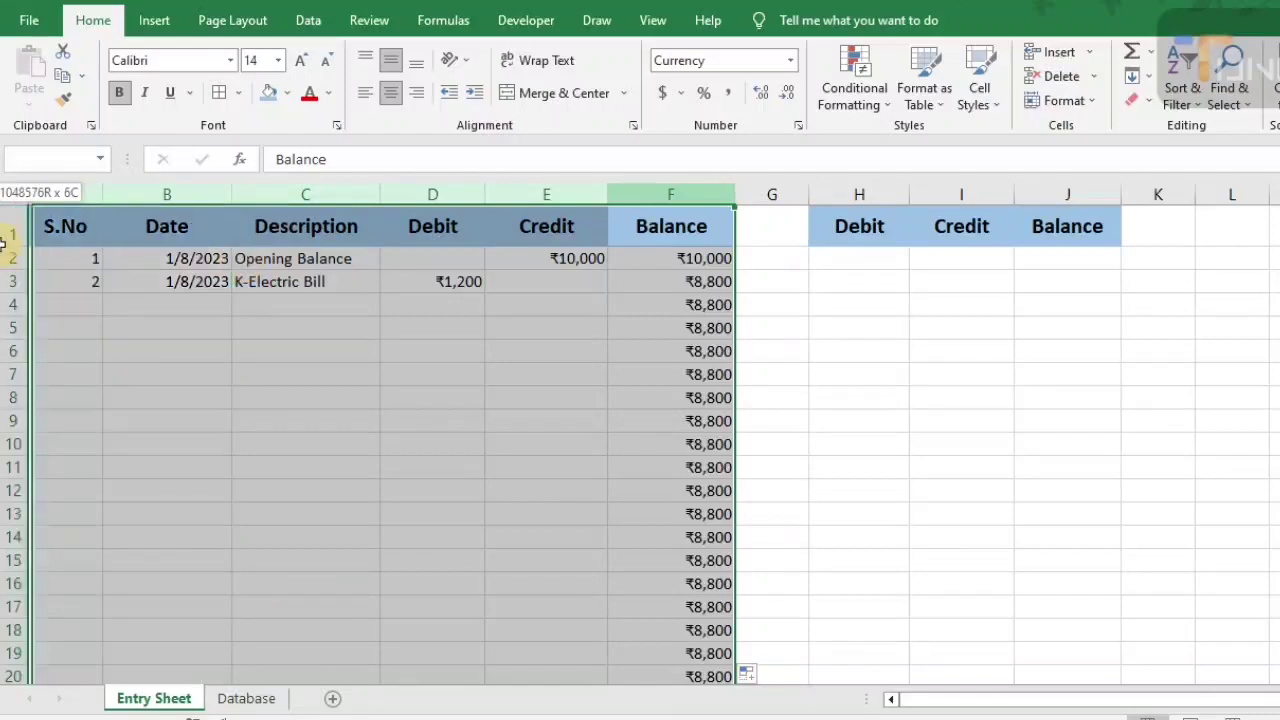
left_click(390, 92)
left_click(390, 92)
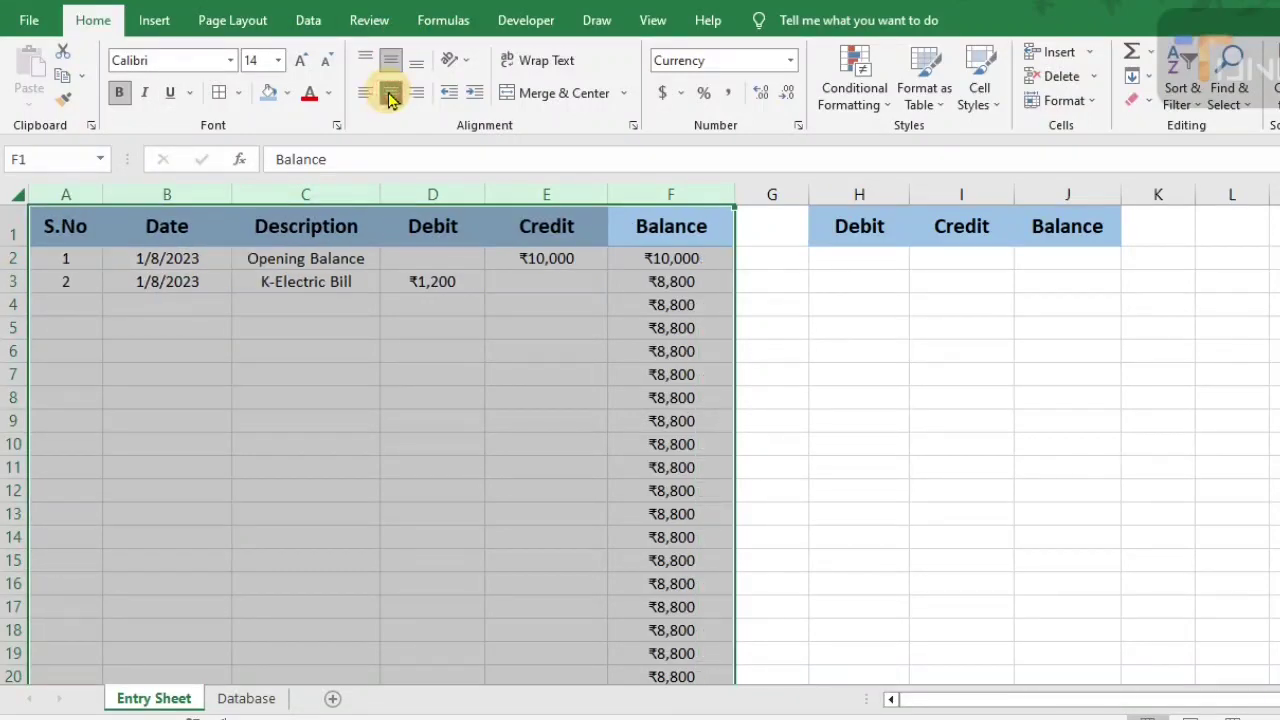
left_click(303, 63)
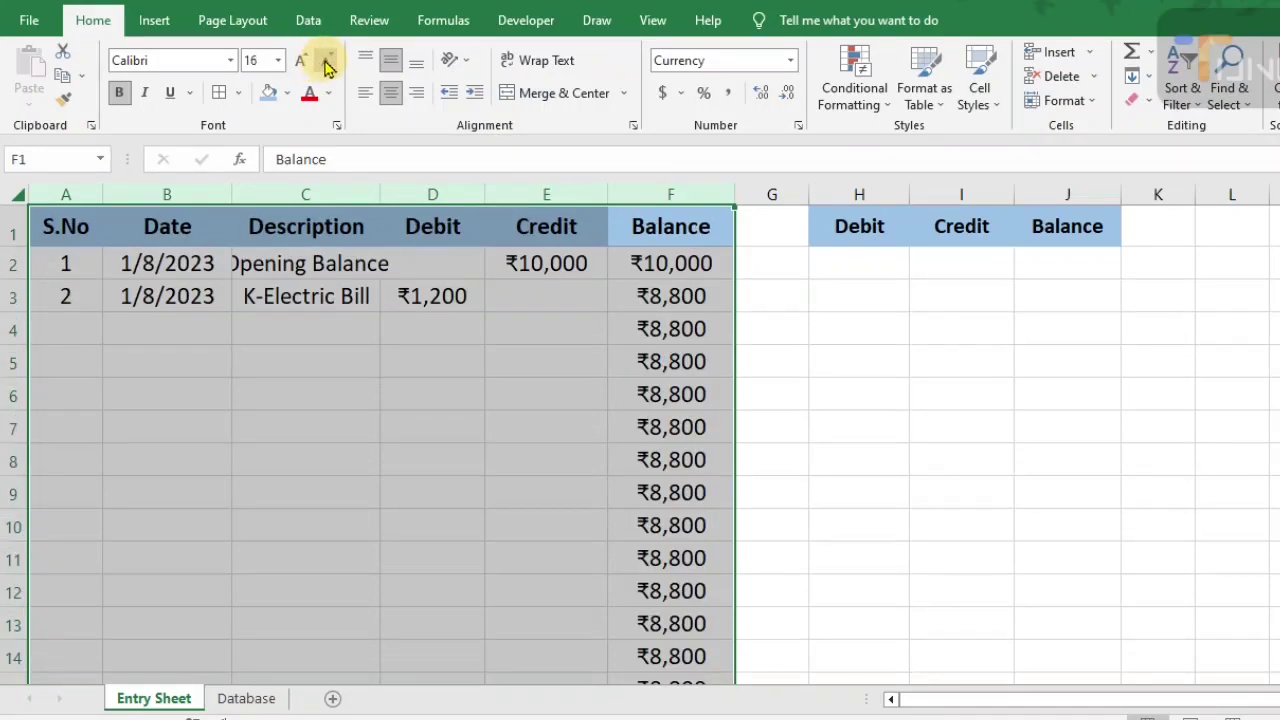
left_click(326, 62)
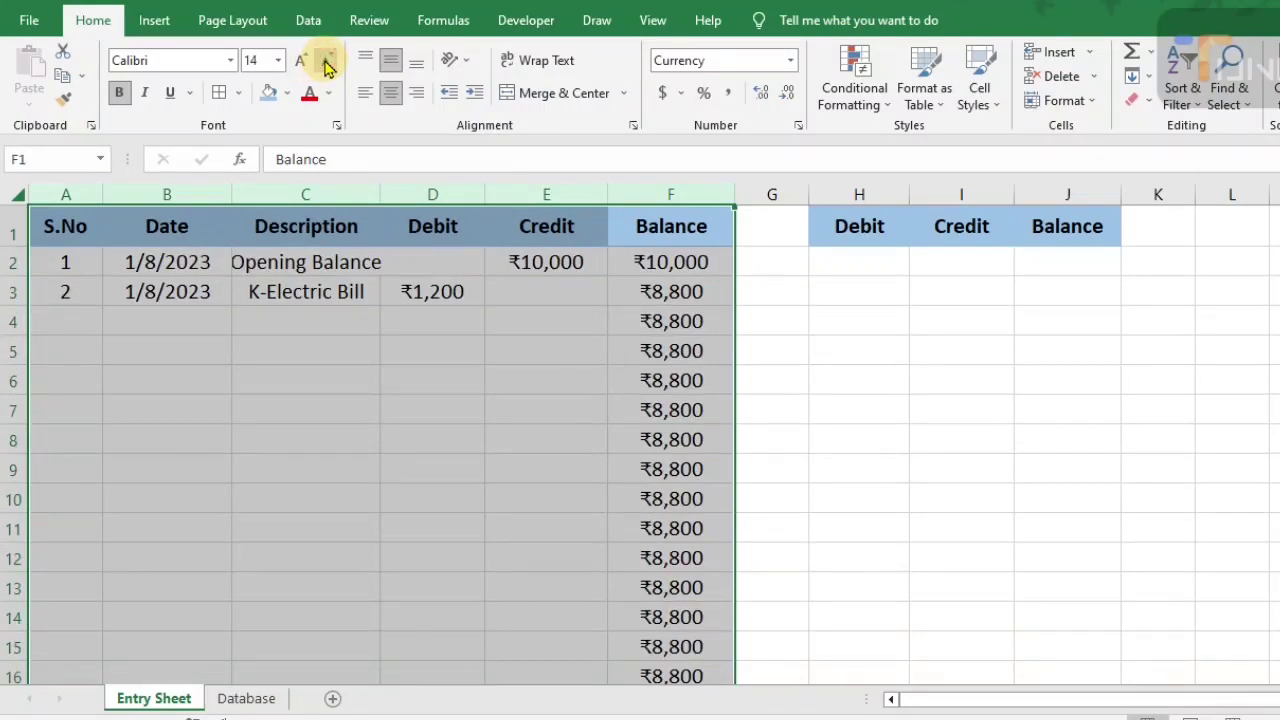
Autofit columns A:F to their contents, and widen the Debit, Credit and Balance columns D, E and F
double_click(379, 194)
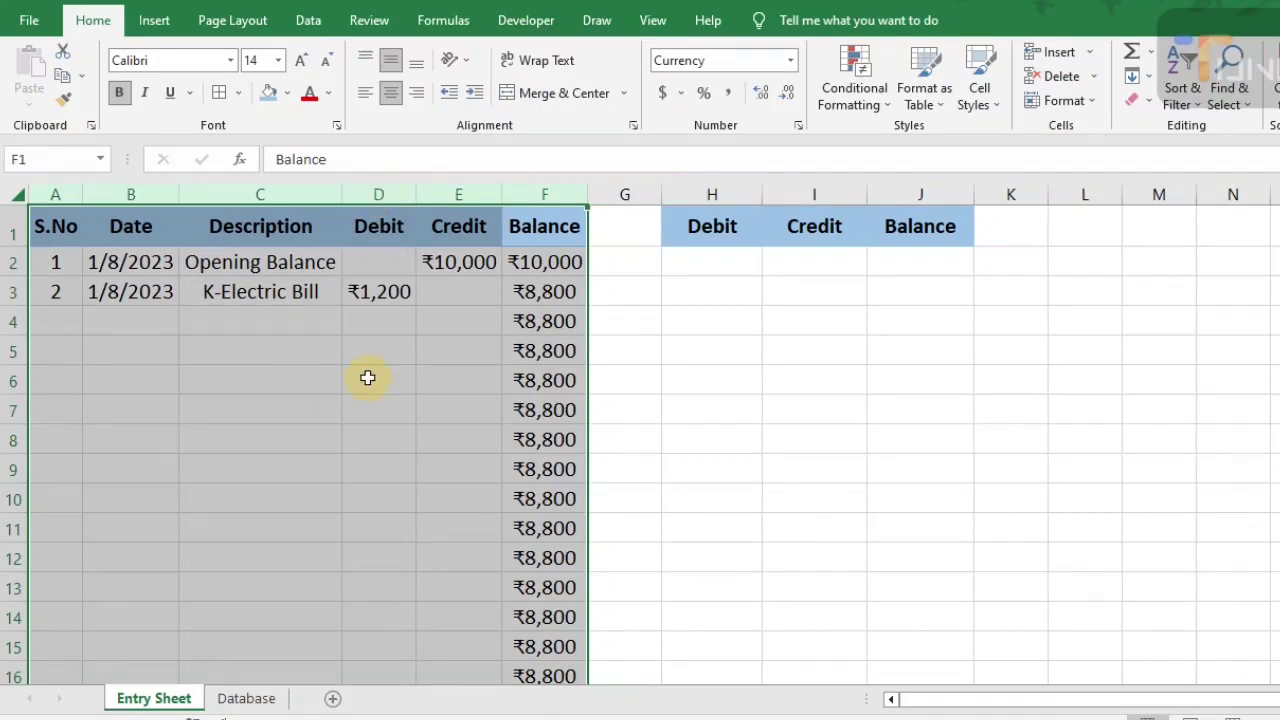
left_click(650, 386)
left_click_drag(416, 194, 450, 194)
left_click_drag(536, 194, 554, 197)
left_click_drag(639, 194, 698, 200)
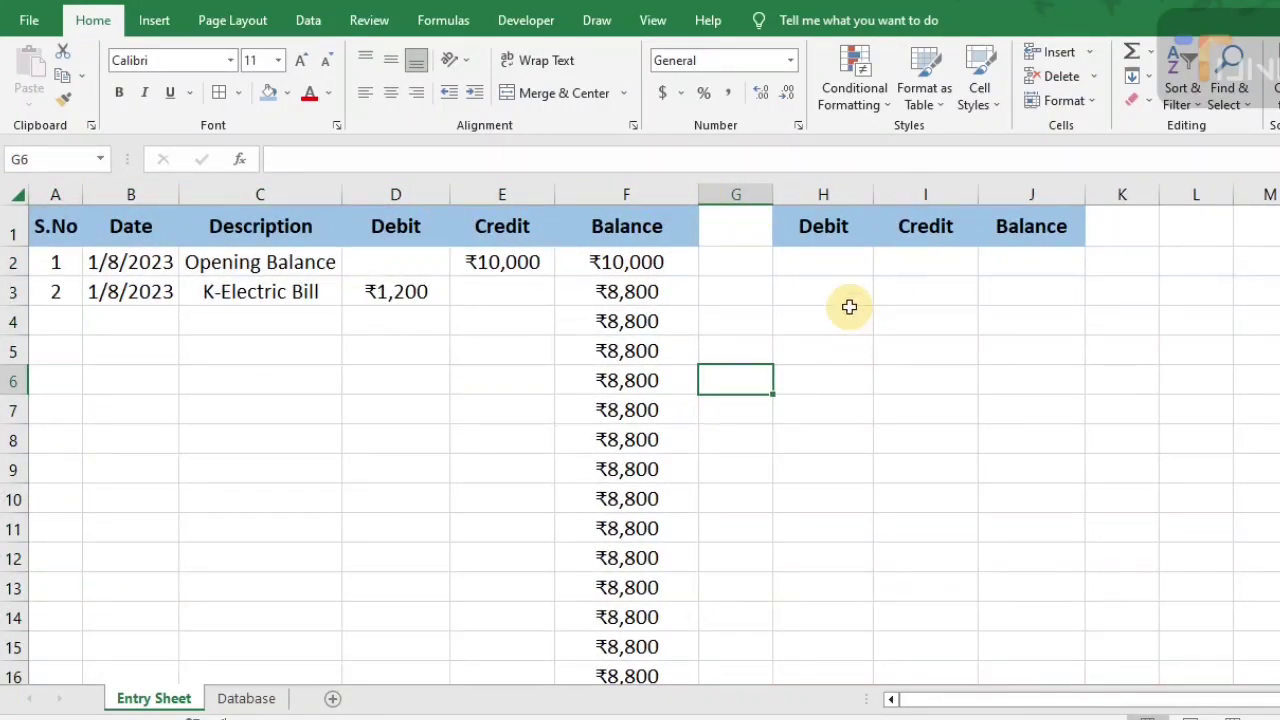
Total the entire Debit column in H2 with =SUM(D:D), and move to the Credit total cell I2
left_click(818, 261)
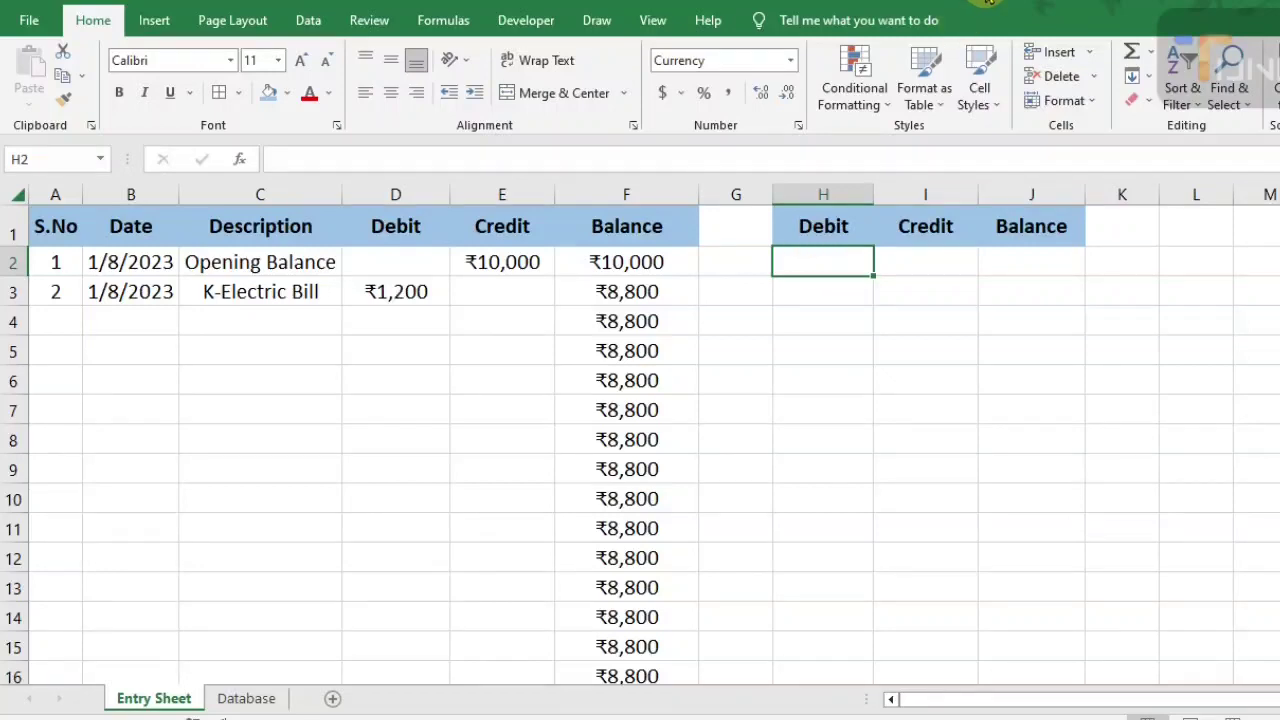
type("=su")
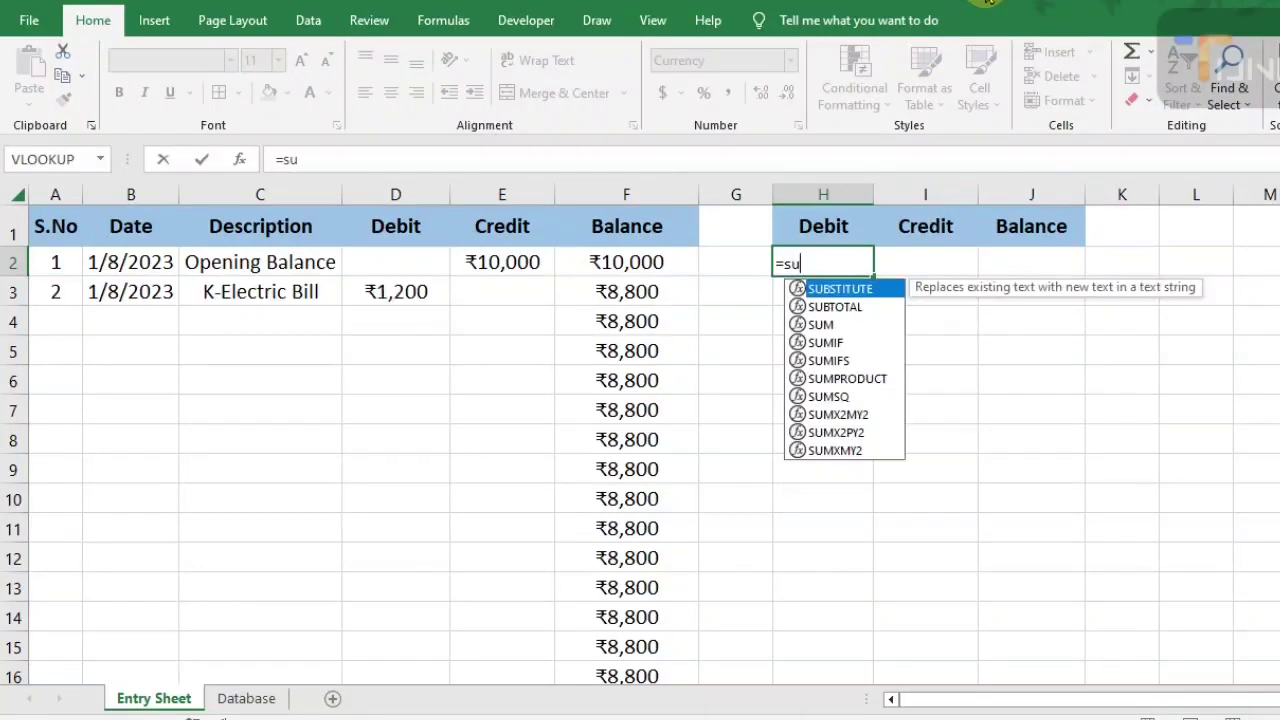
type("m")
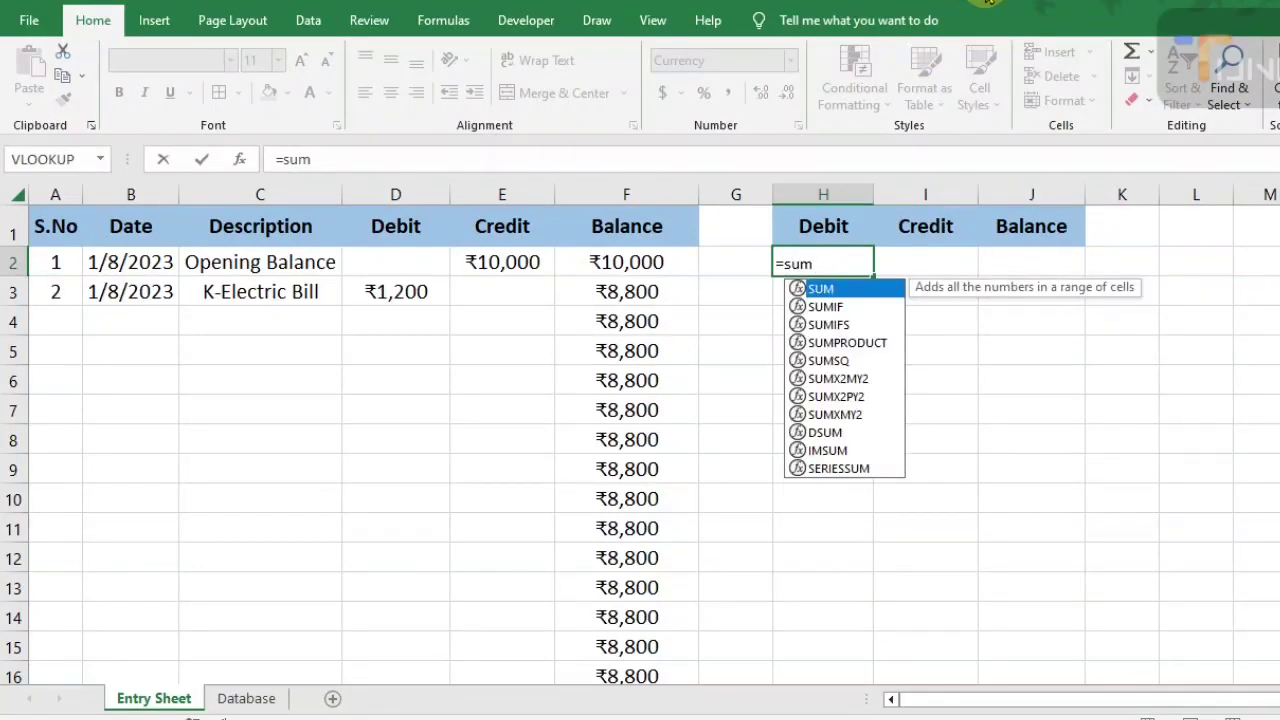
type("(")
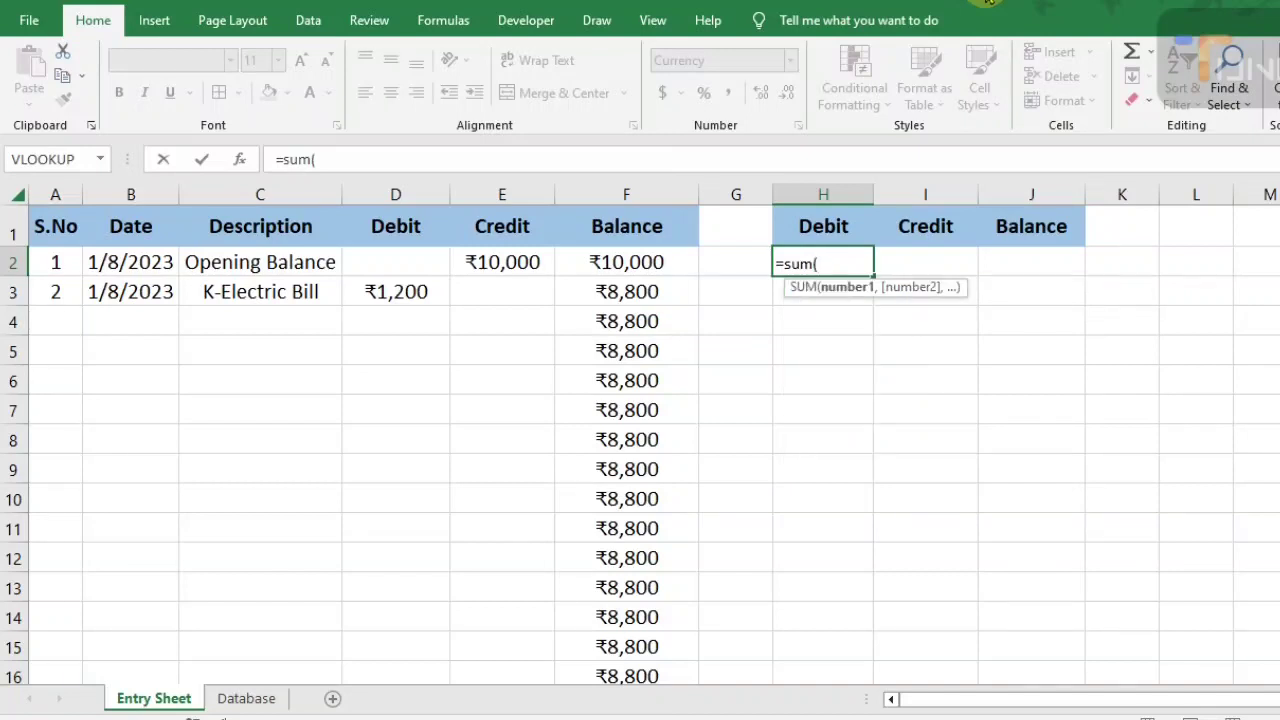
left_click(410, 186)
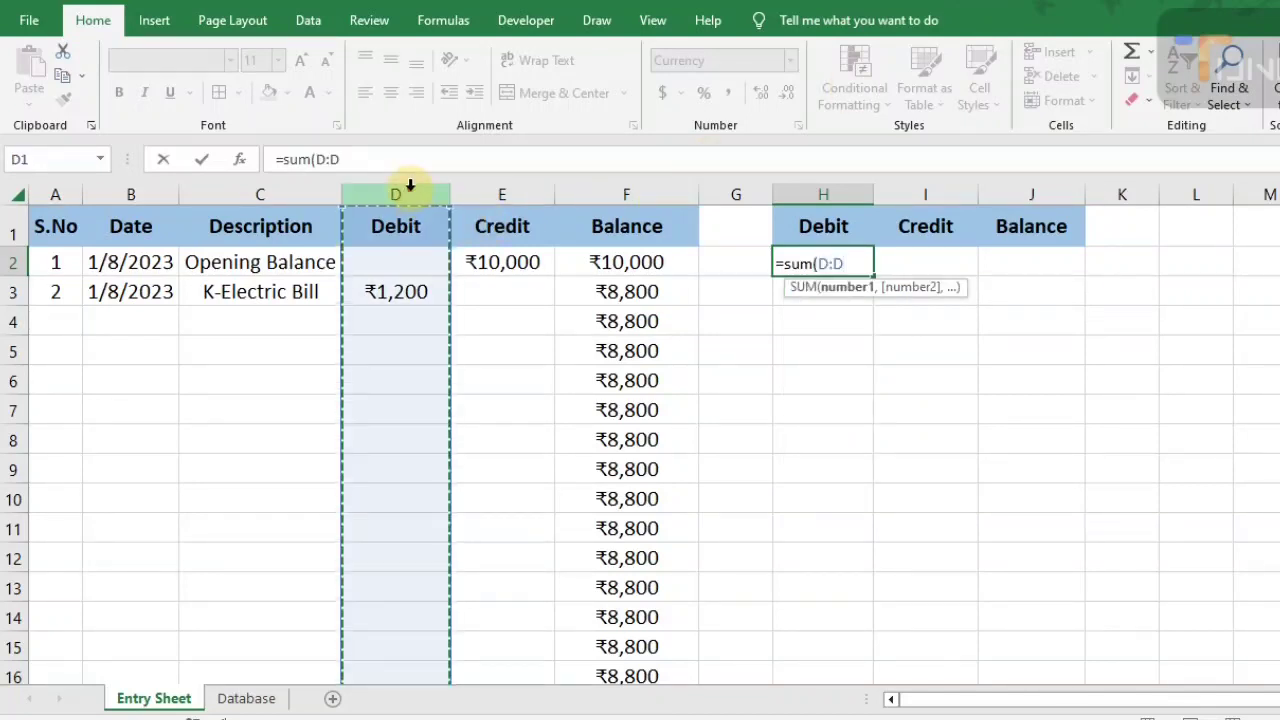
type(")")
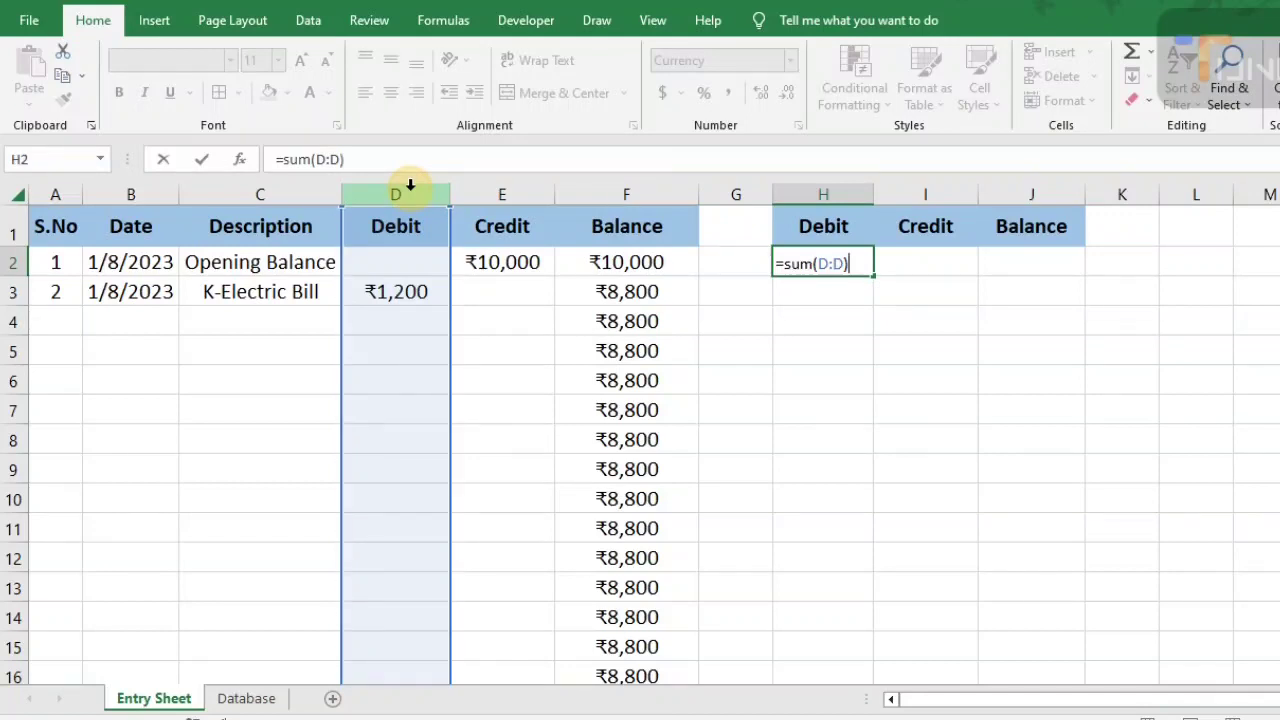
key("Return")
key("Up")
key("Right")
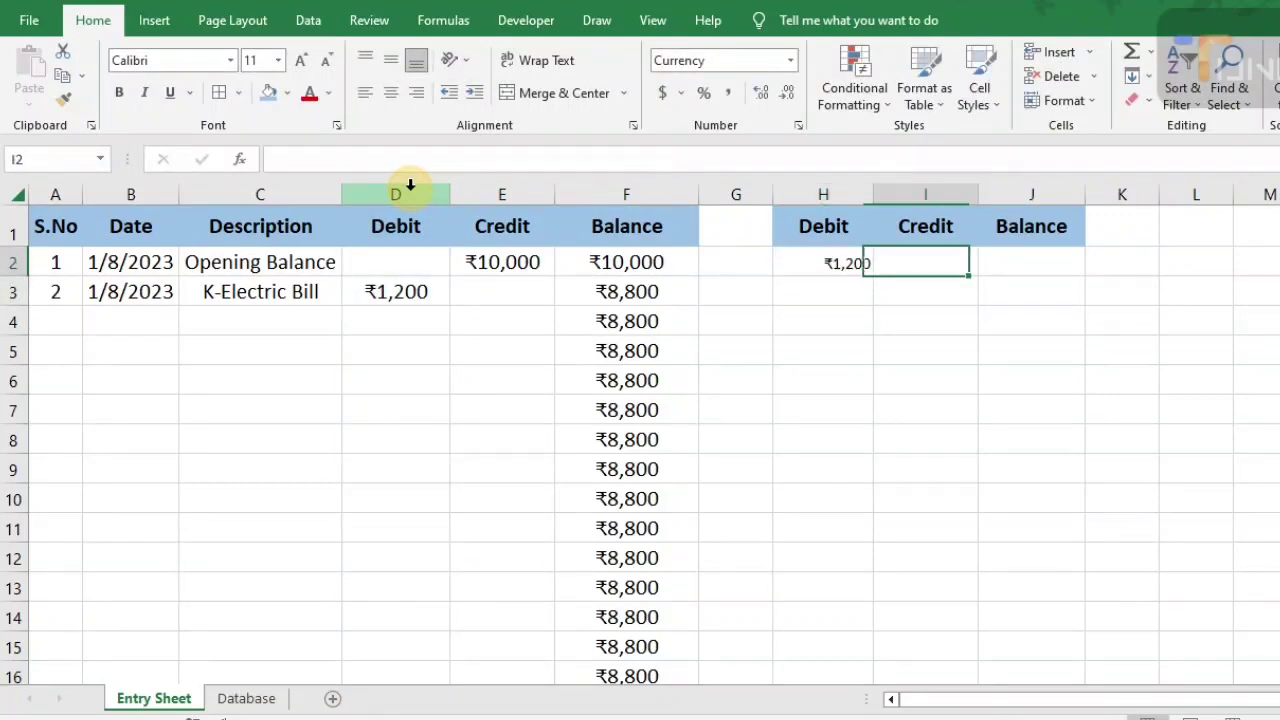
Total the entire Credit column in I2 with =SUM(E:E)
type("=sum")
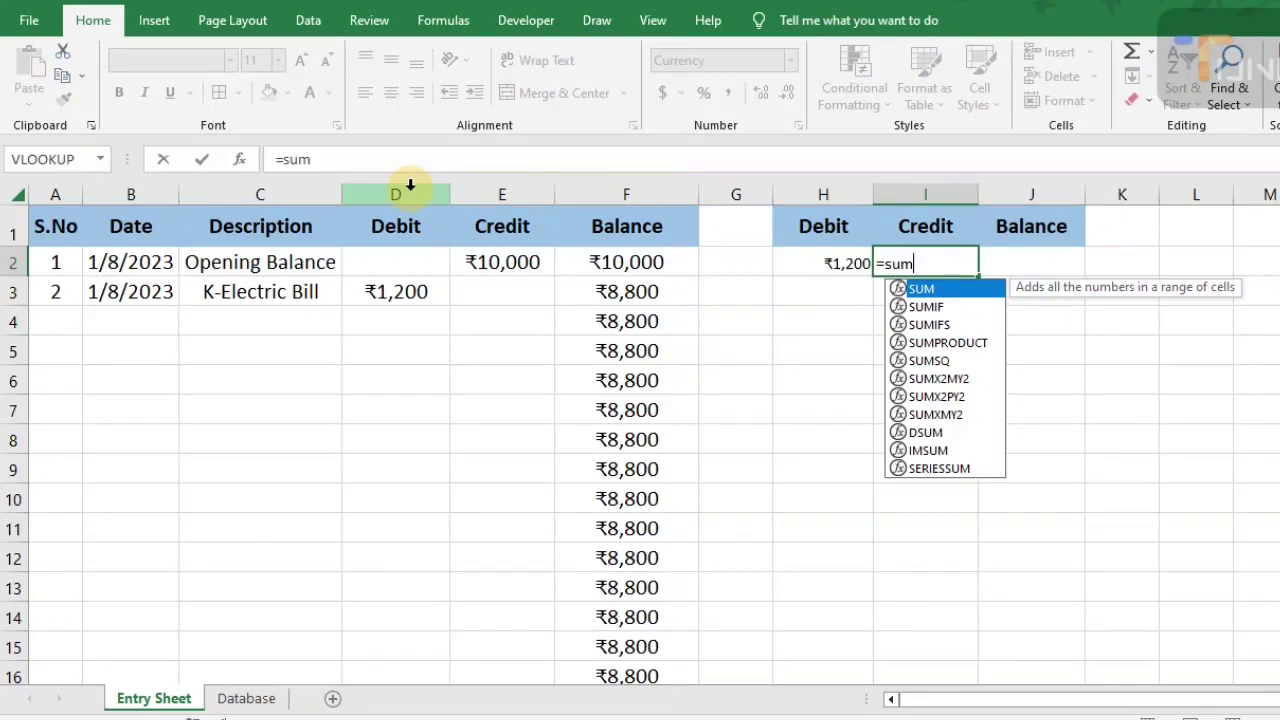
type("(")
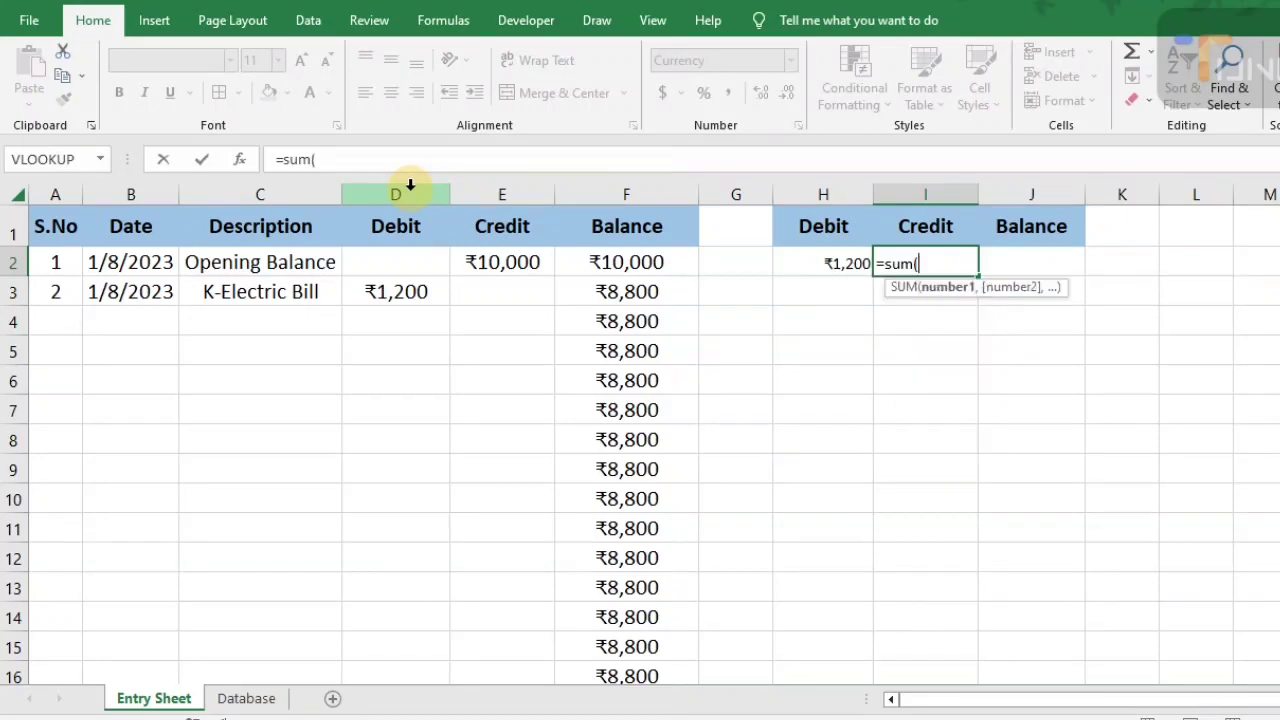
left_click(516, 184)
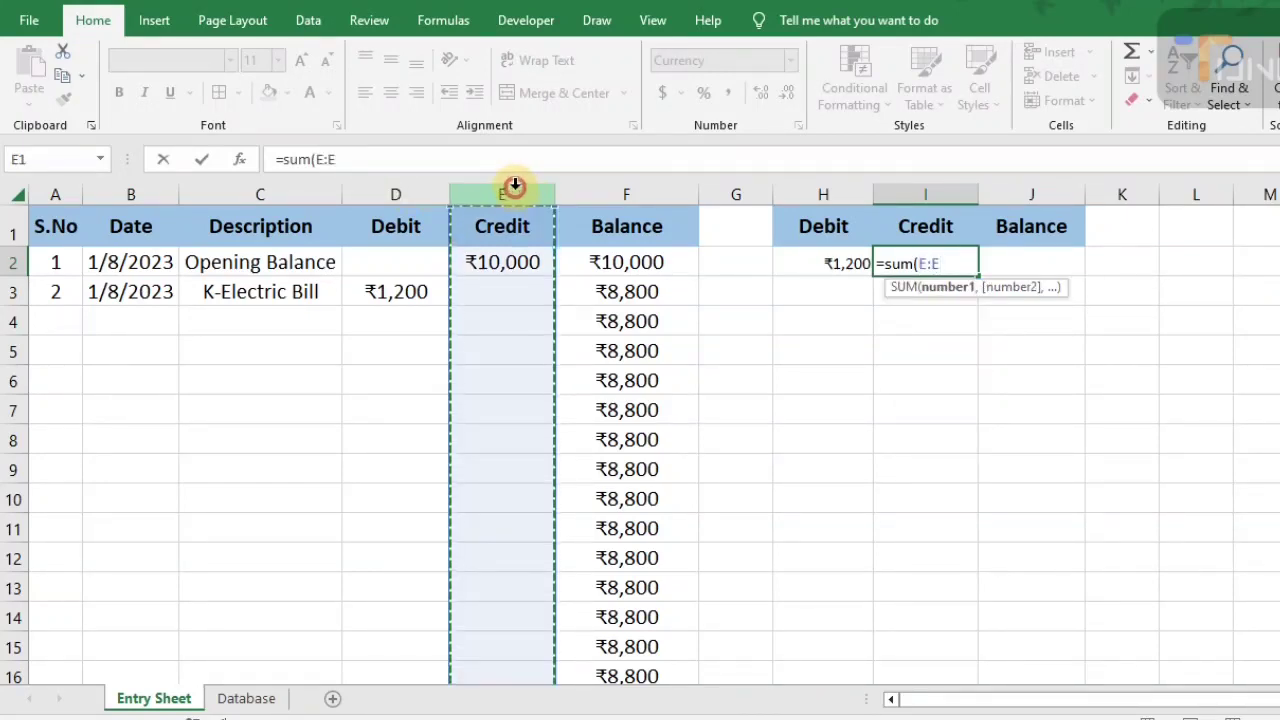
type(")")
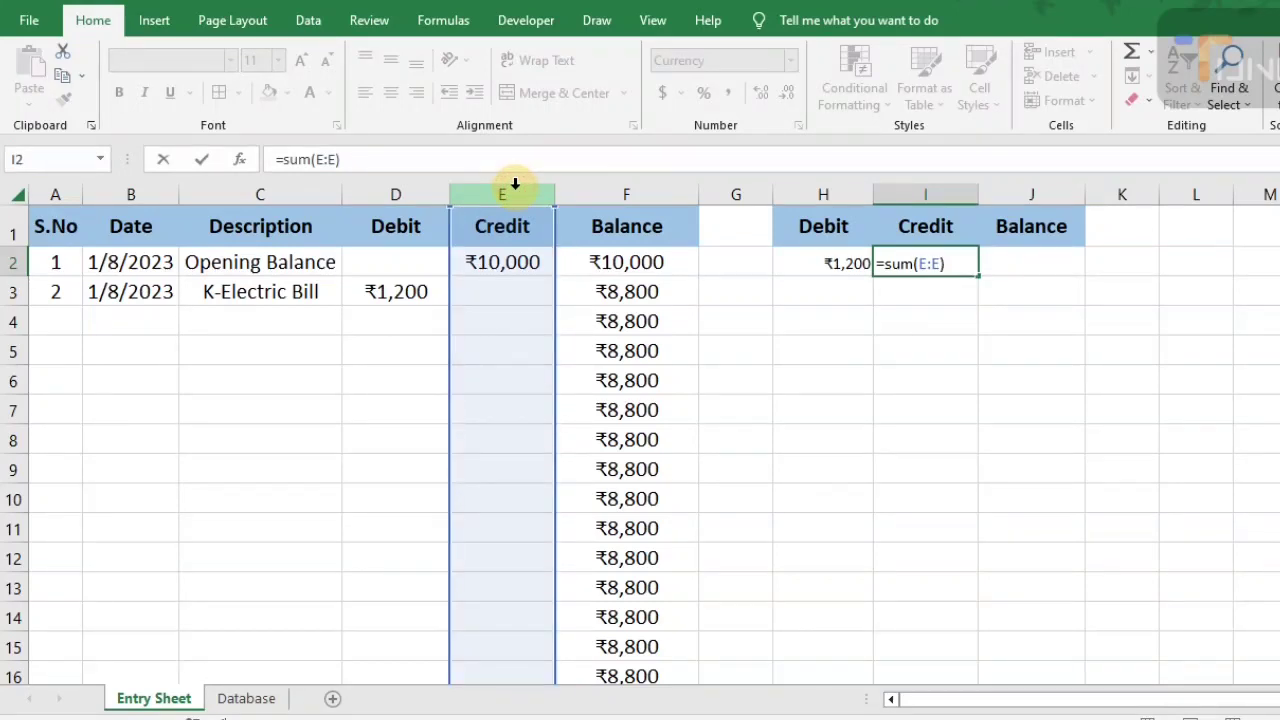
key("Return")
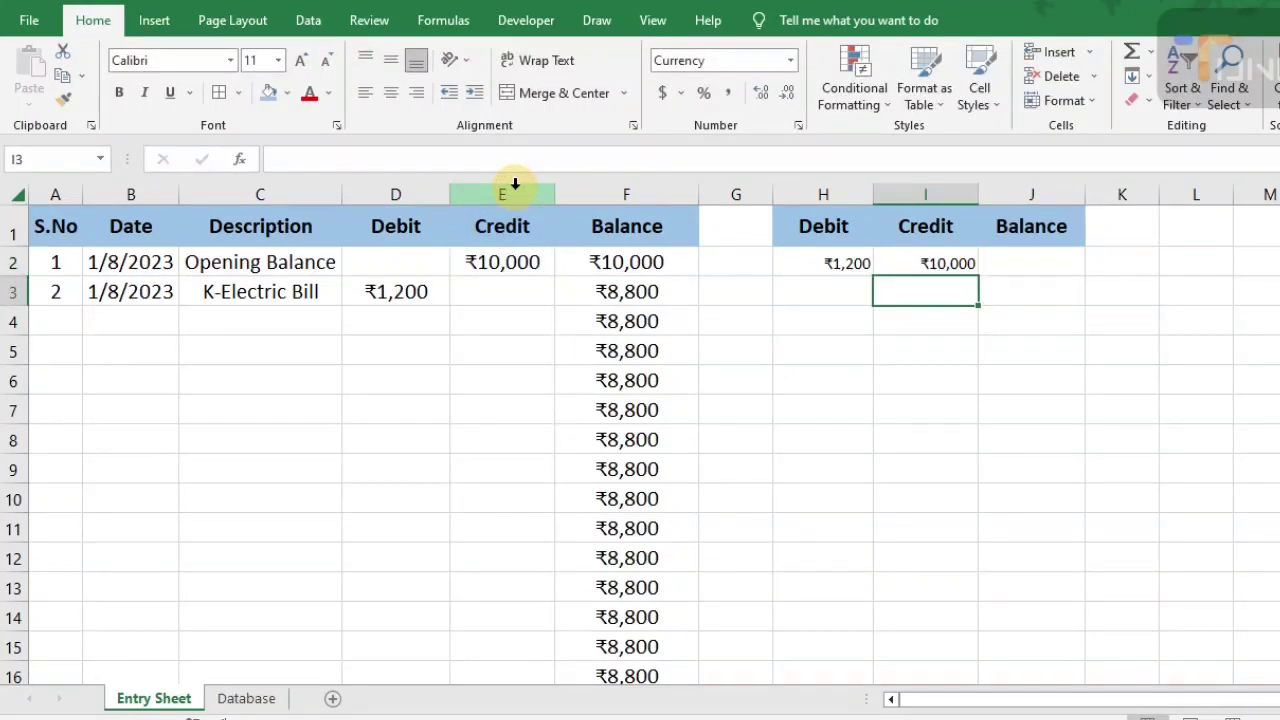
Calculate the overall balance in J2 by subtracting the Debit total from the Credit total with =I2-H2
left_click(920, 226)
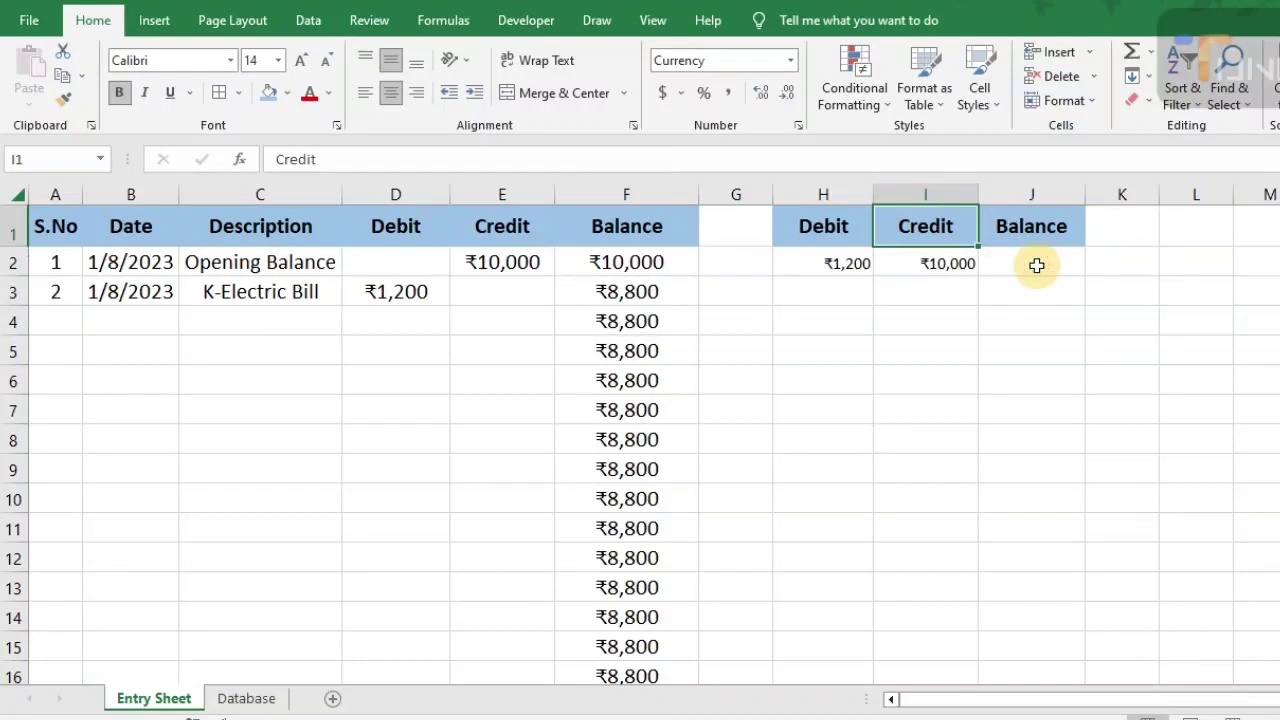
left_click(1036, 264)
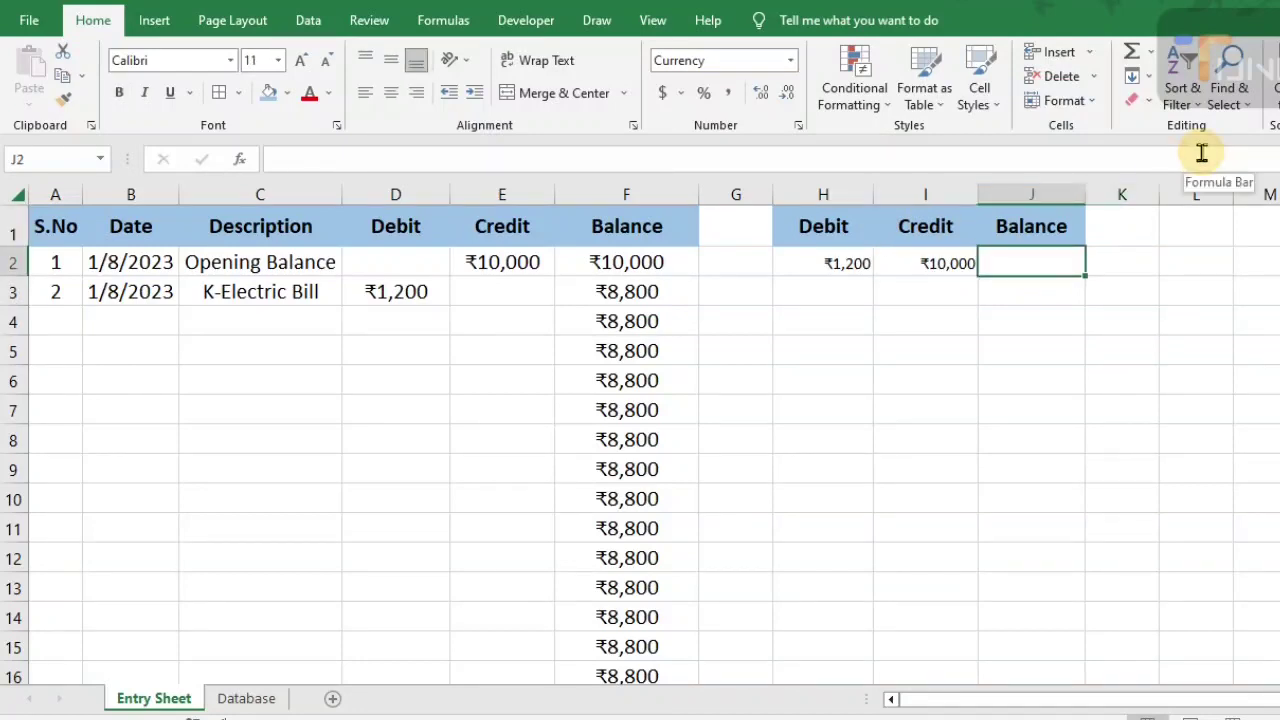
type("=")
key("Left")
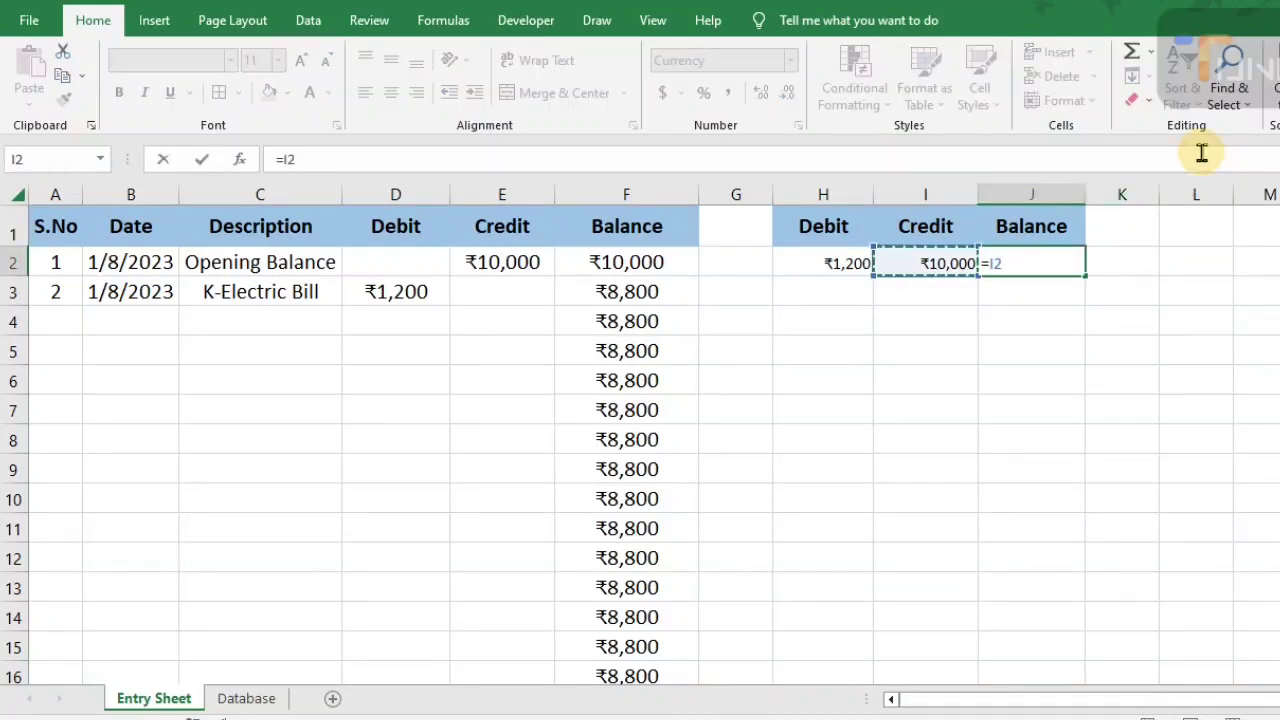
type("-")
key("Left")
key("Left")
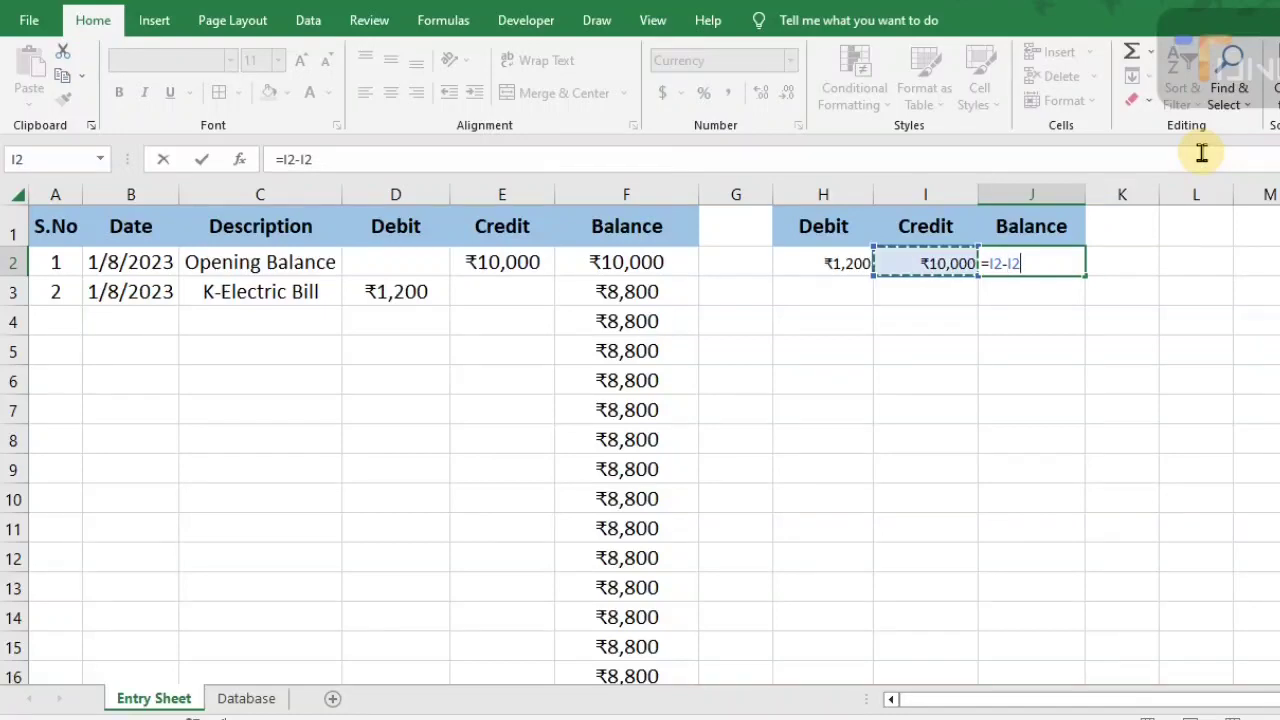
key("Return")
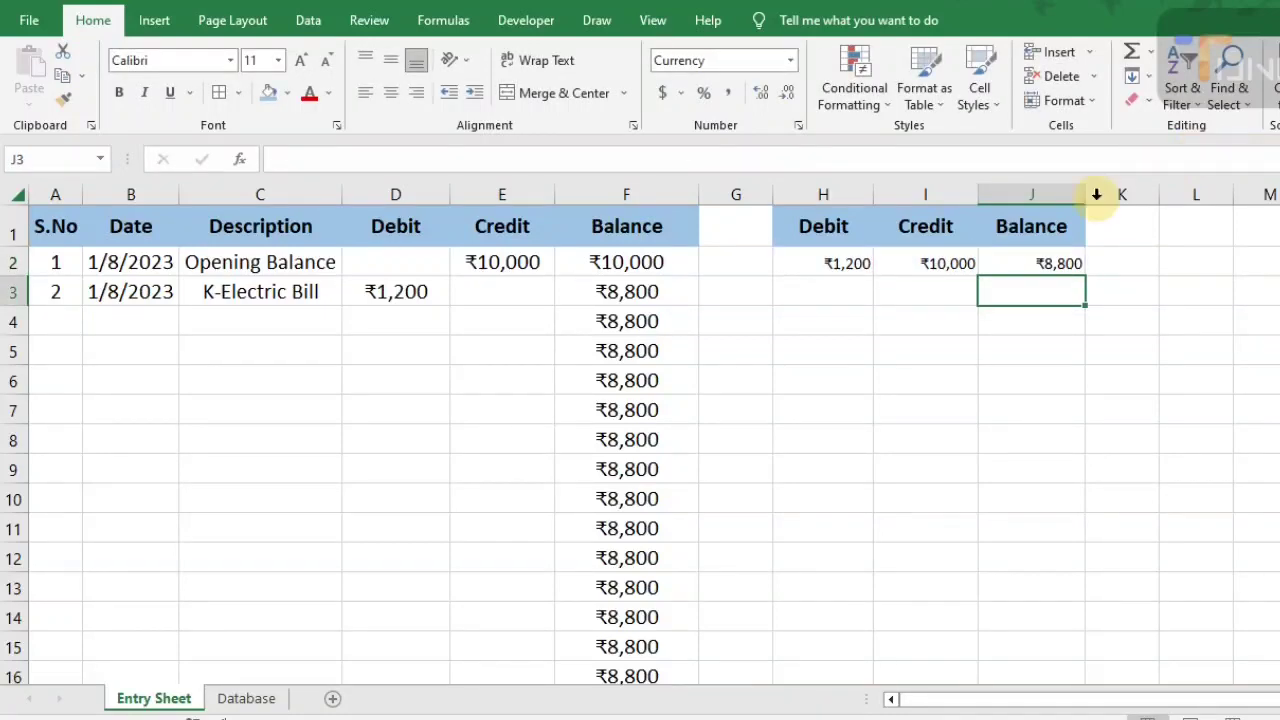
left_click(1040, 254)
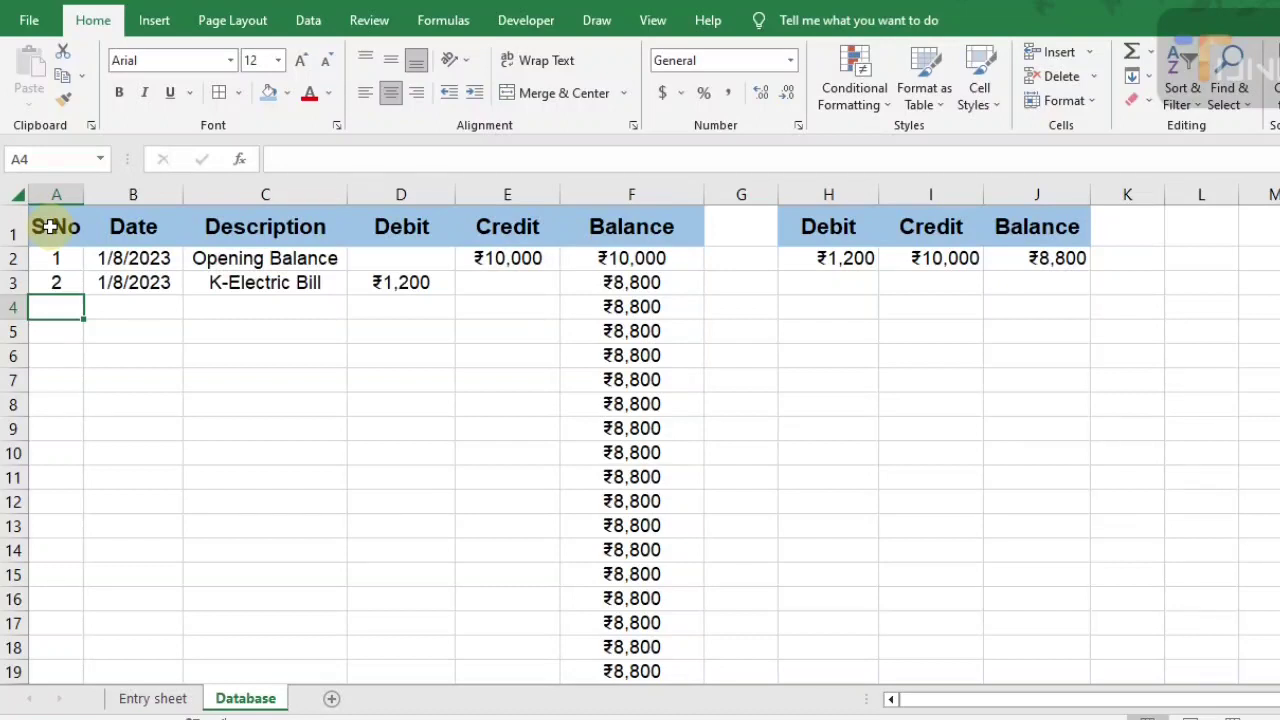
Copy the Database headers S.No through Credit in A1:E1 and switch to the Entry sheet
left_click_drag(50, 227, 330, 258)
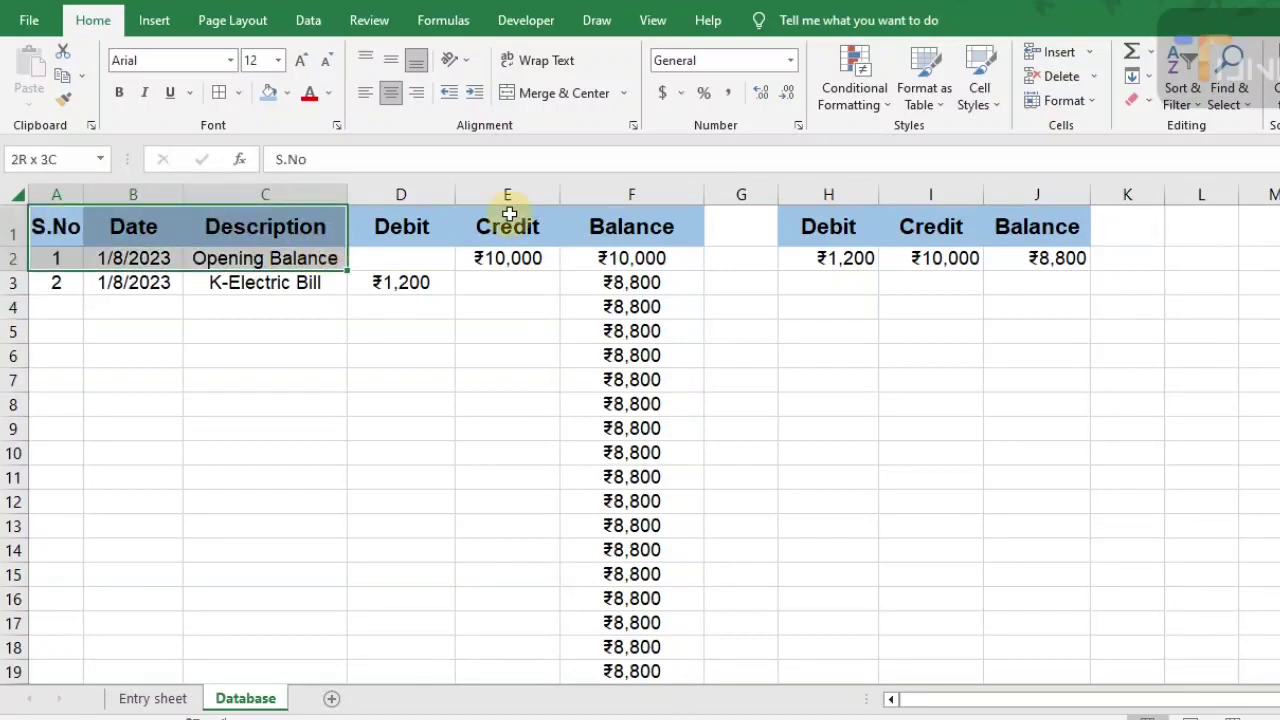
mouse_move(509, 214)
left_mouse_down()
mouse_move(691, 189)
mouse_move(519, 207)
left_mouse_up()
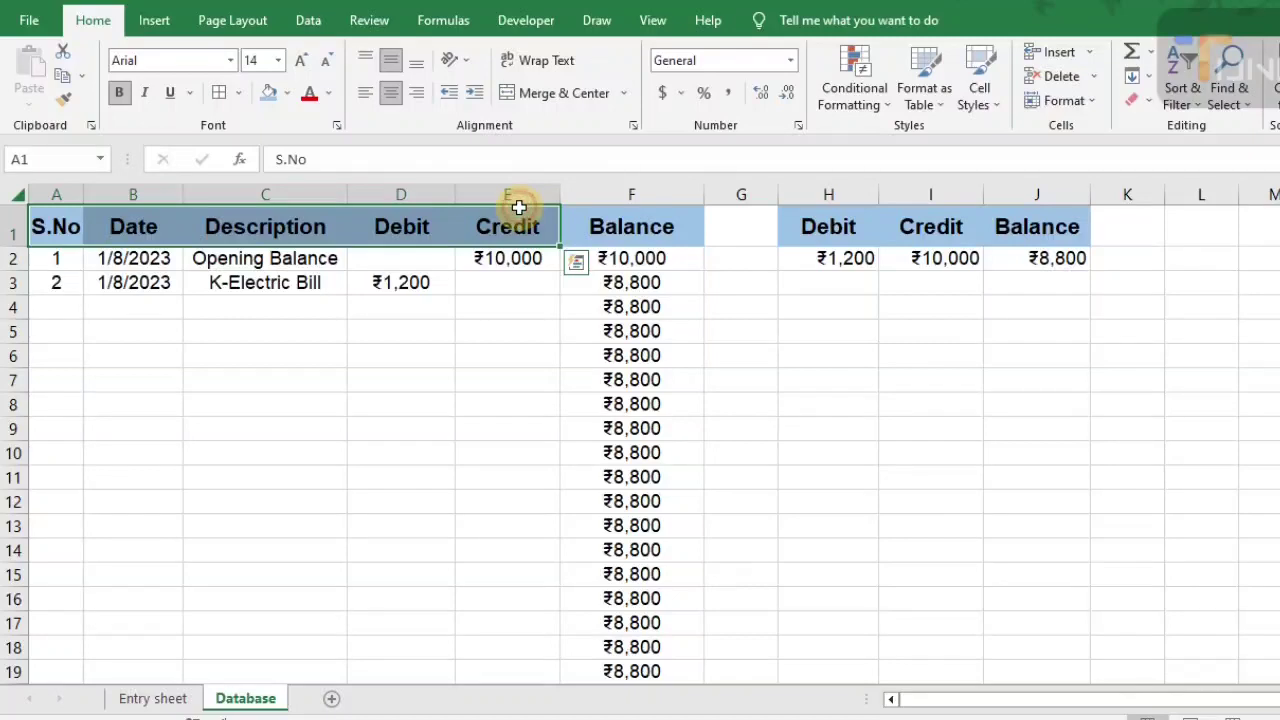
key("ctrl+c")
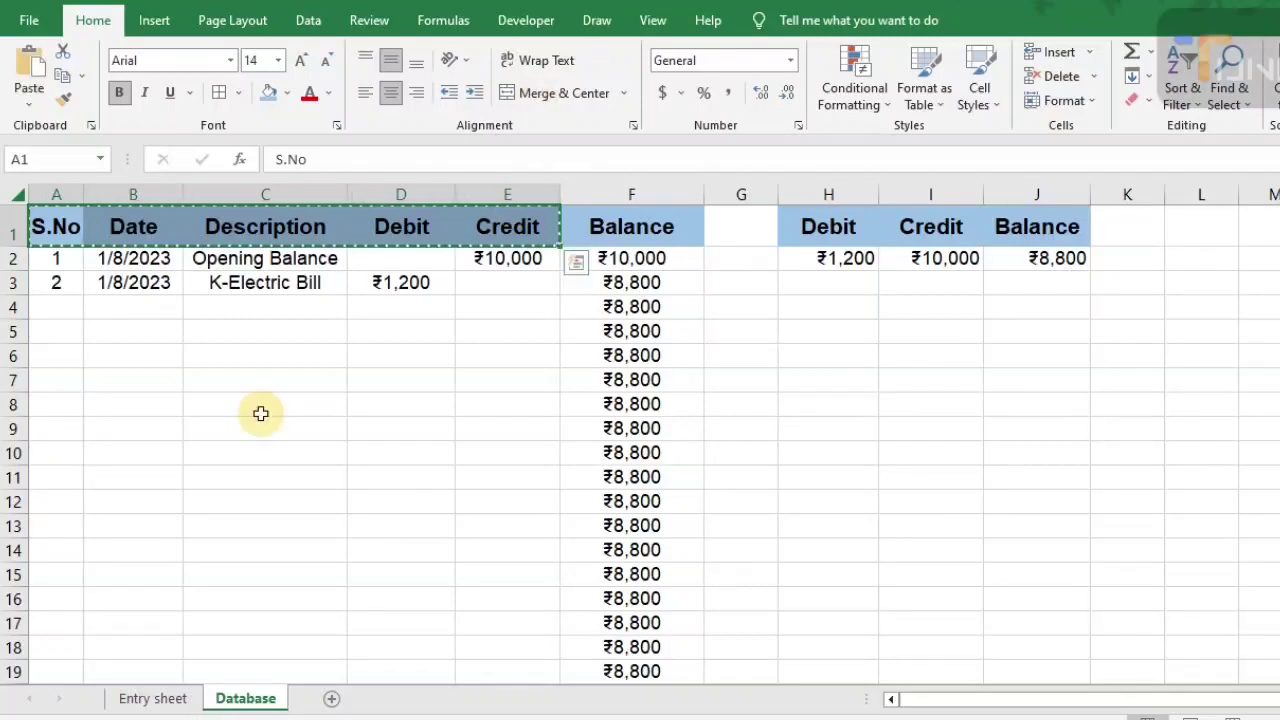
left_click(168, 700)
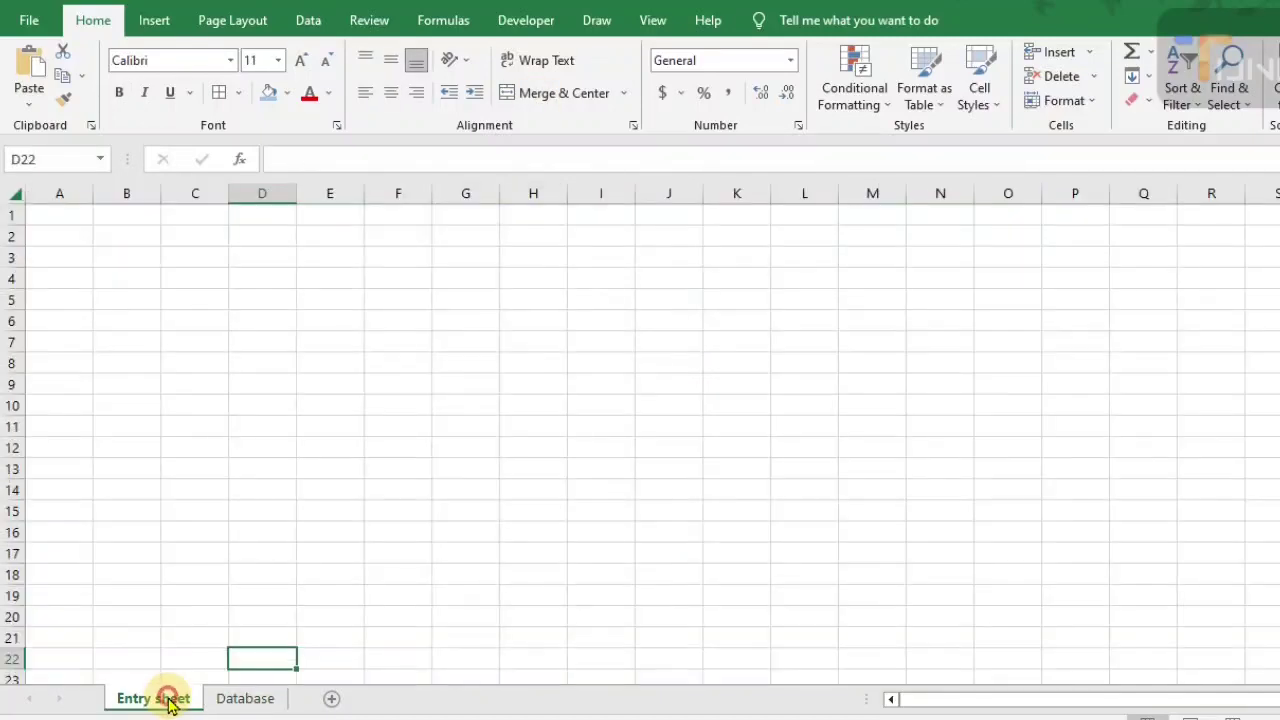
Paste the copied headers transposed into a vertical list starting at C6, and widen column C to fit Description
left_click(203, 319)
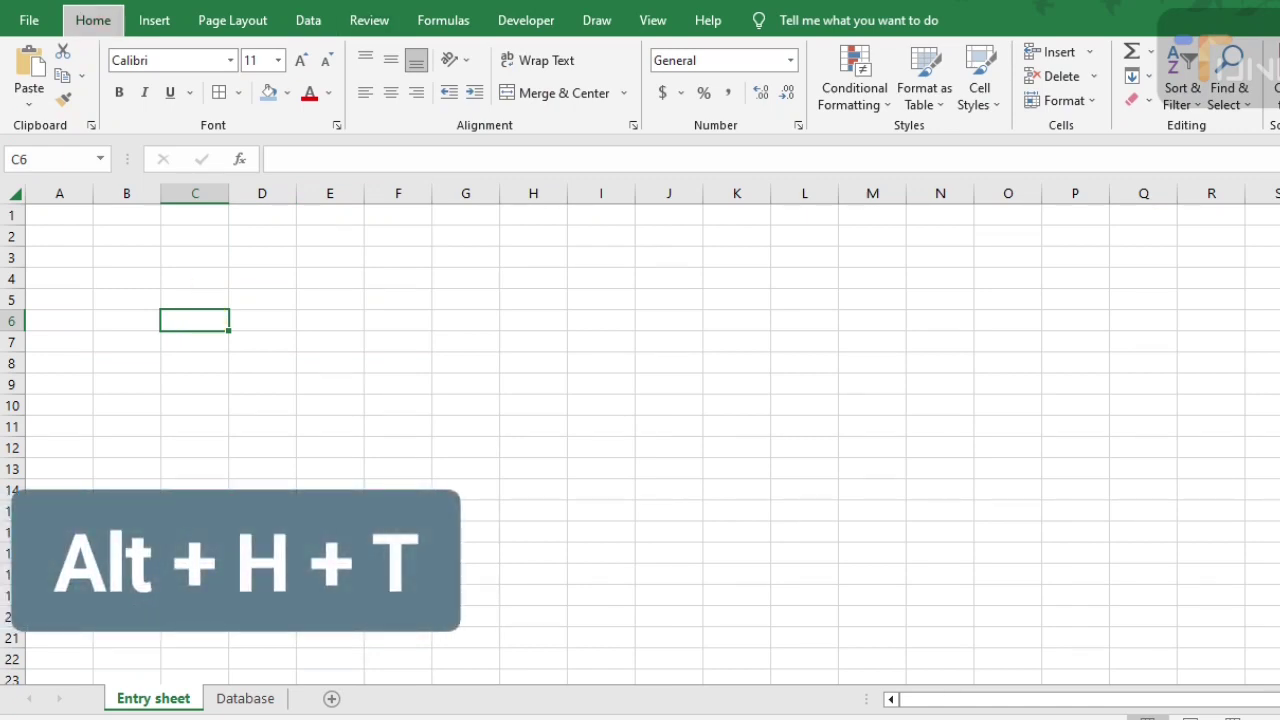
key("alt+h")
key("v")
key("t")
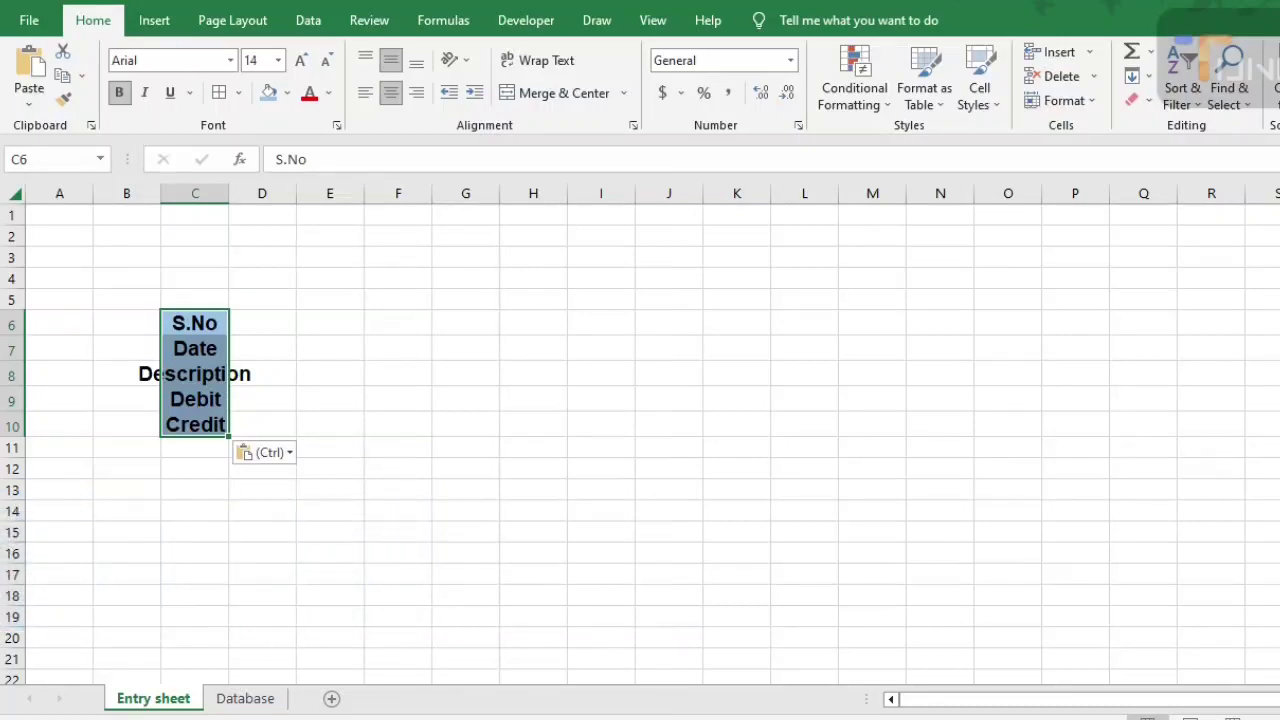
left_click_drag(229, 188, 287, 201)
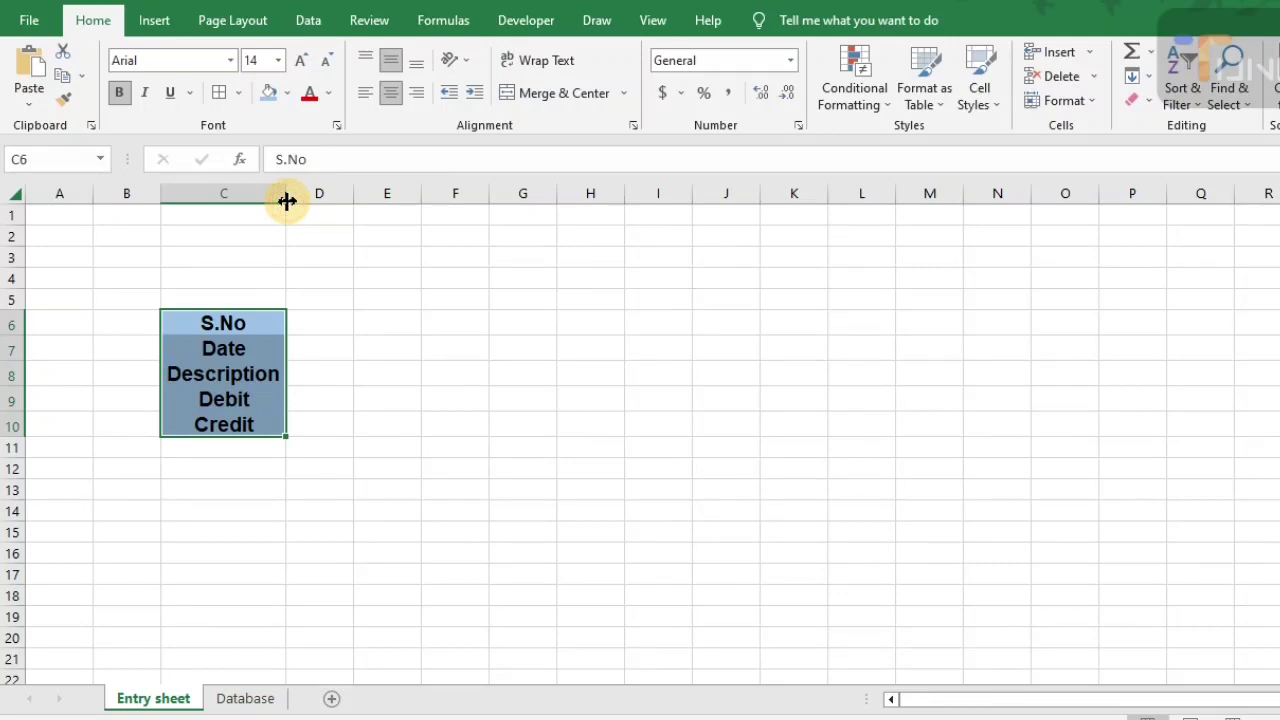
Insert a blank row above the Date label and another above the Description label
left_click(11, 326)
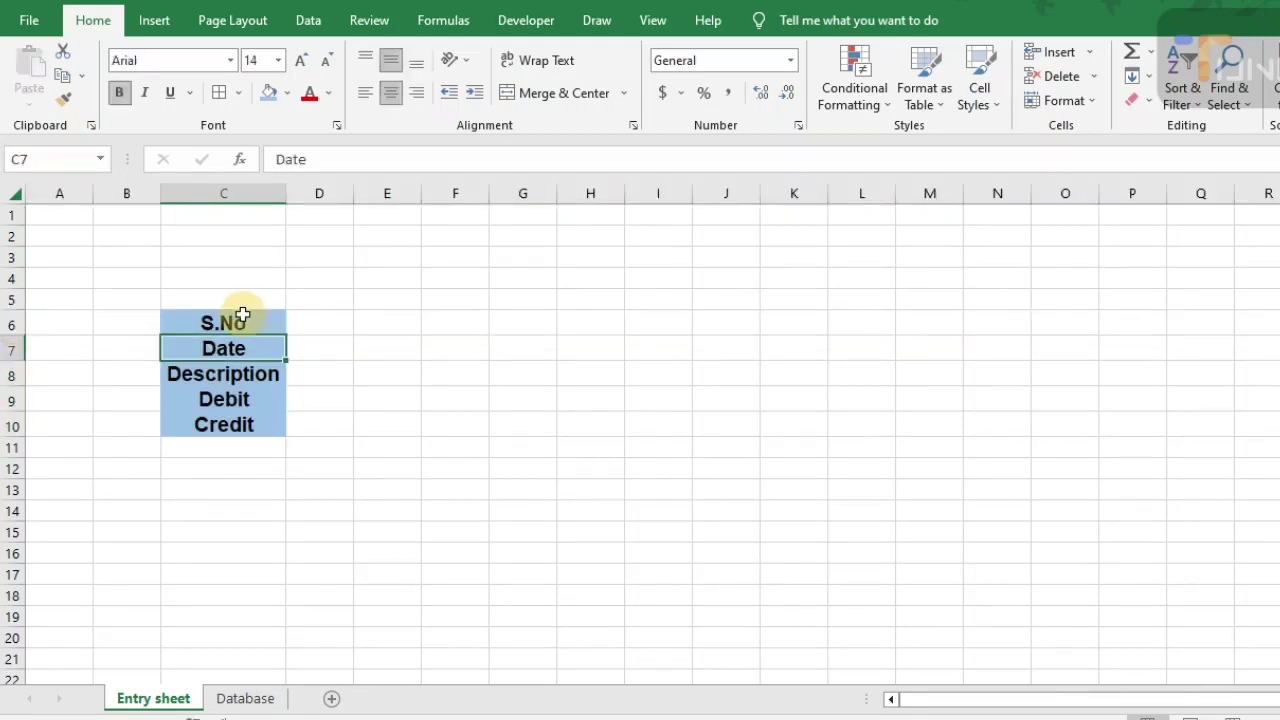
key("alt")
key("h")
key("i")
key("r")
key("Down")
key("Down")
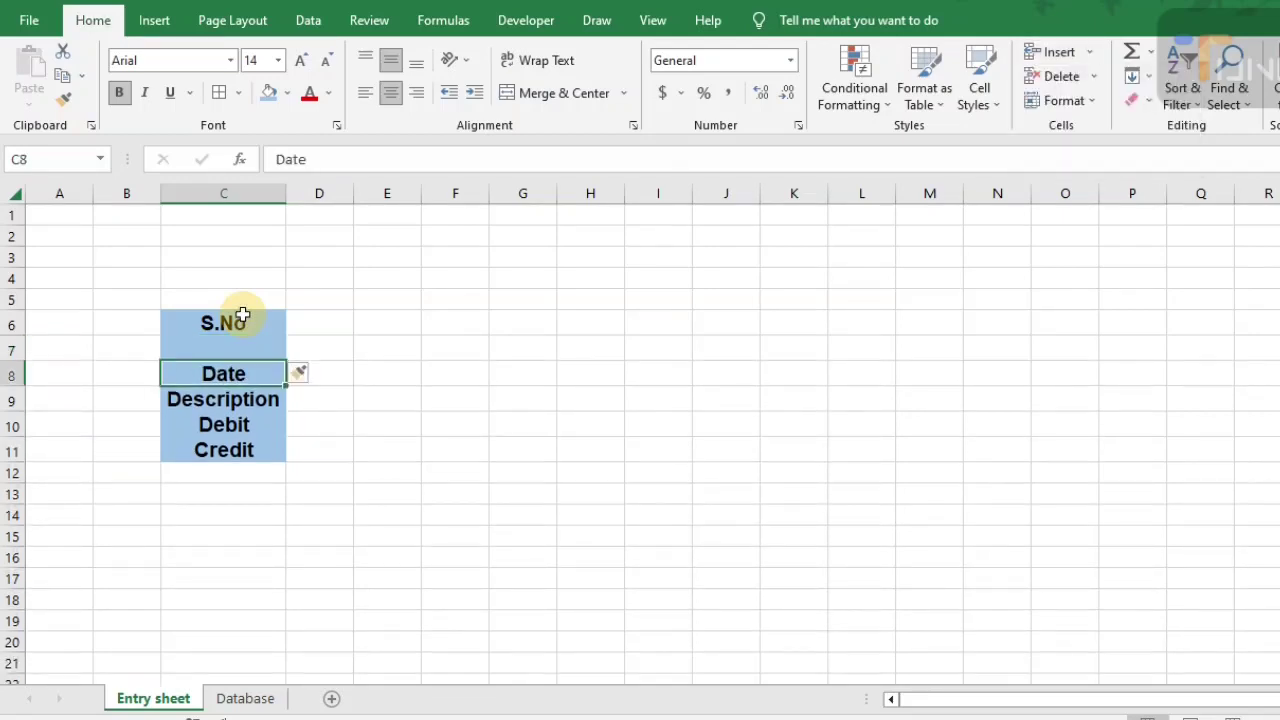
key("alt")
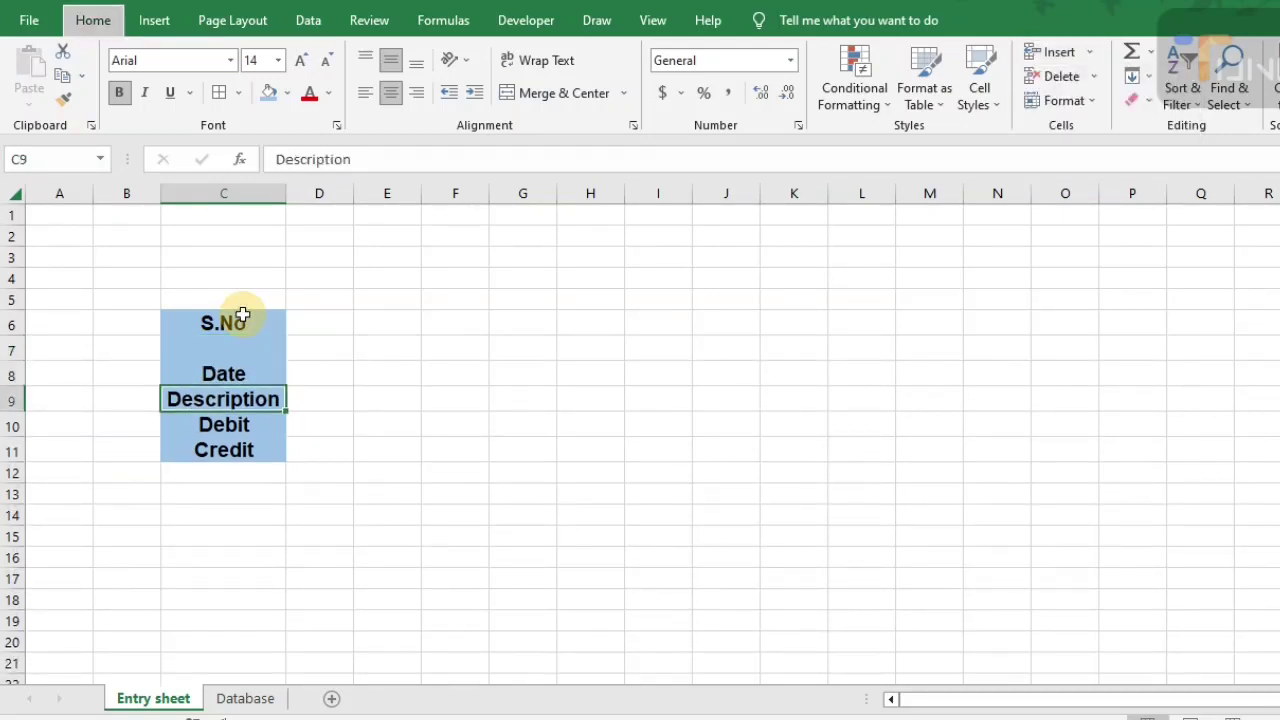
key("h")
key("i")
key("r")
key("Down")
key("Down")
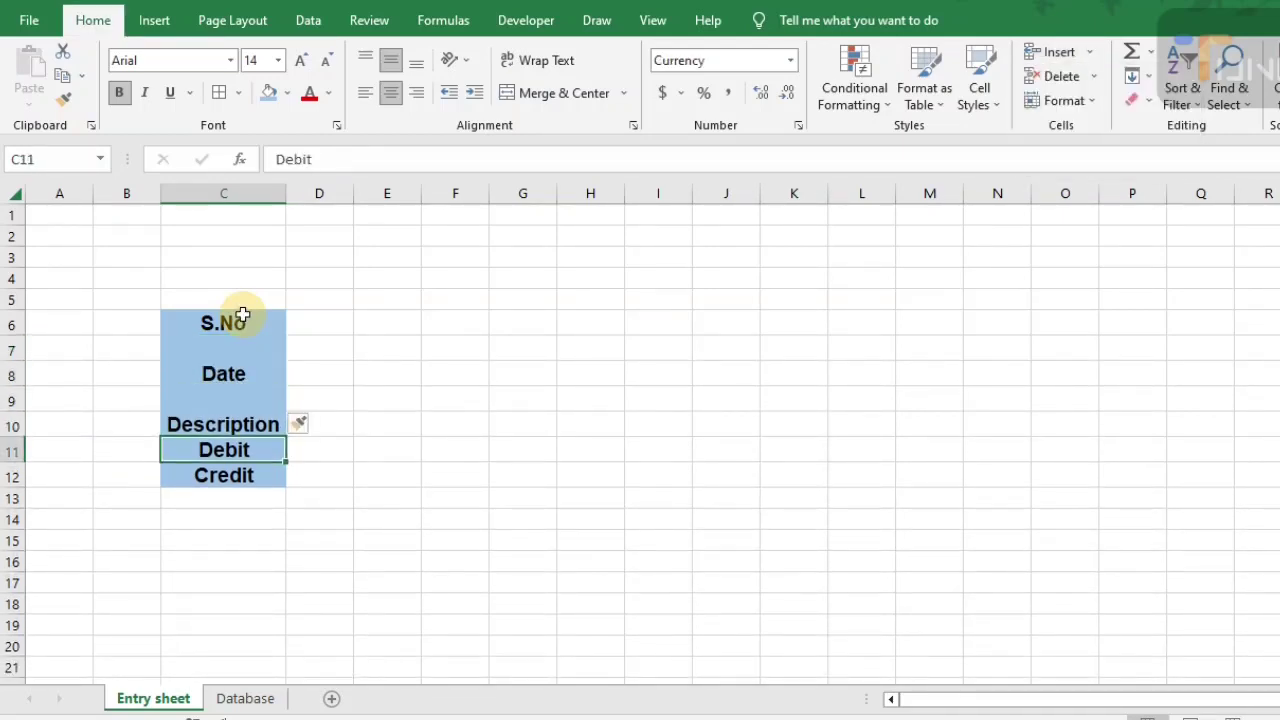
Insert a blank row above the Debit label and another above the Credit label
key("alt")
key("h")
key("i")
key("r")
key("Down")
key("Down")
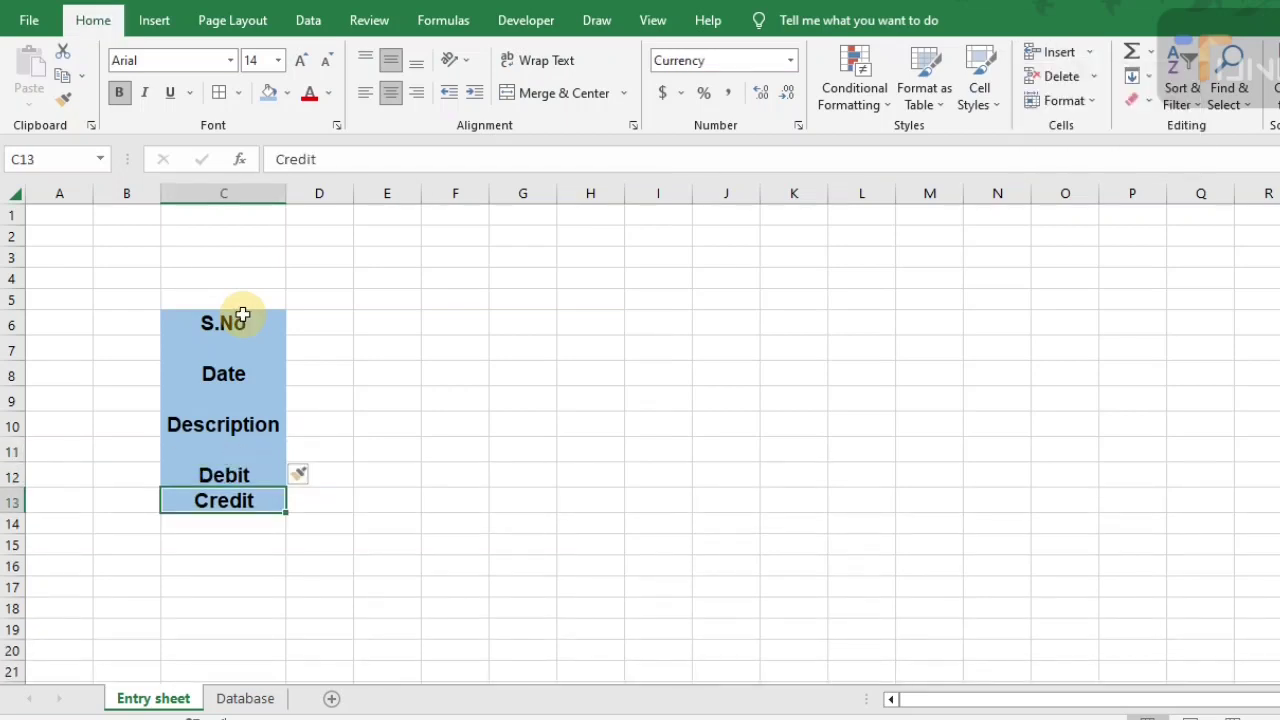
key("alt")
key("h")
key("i")
key("r")
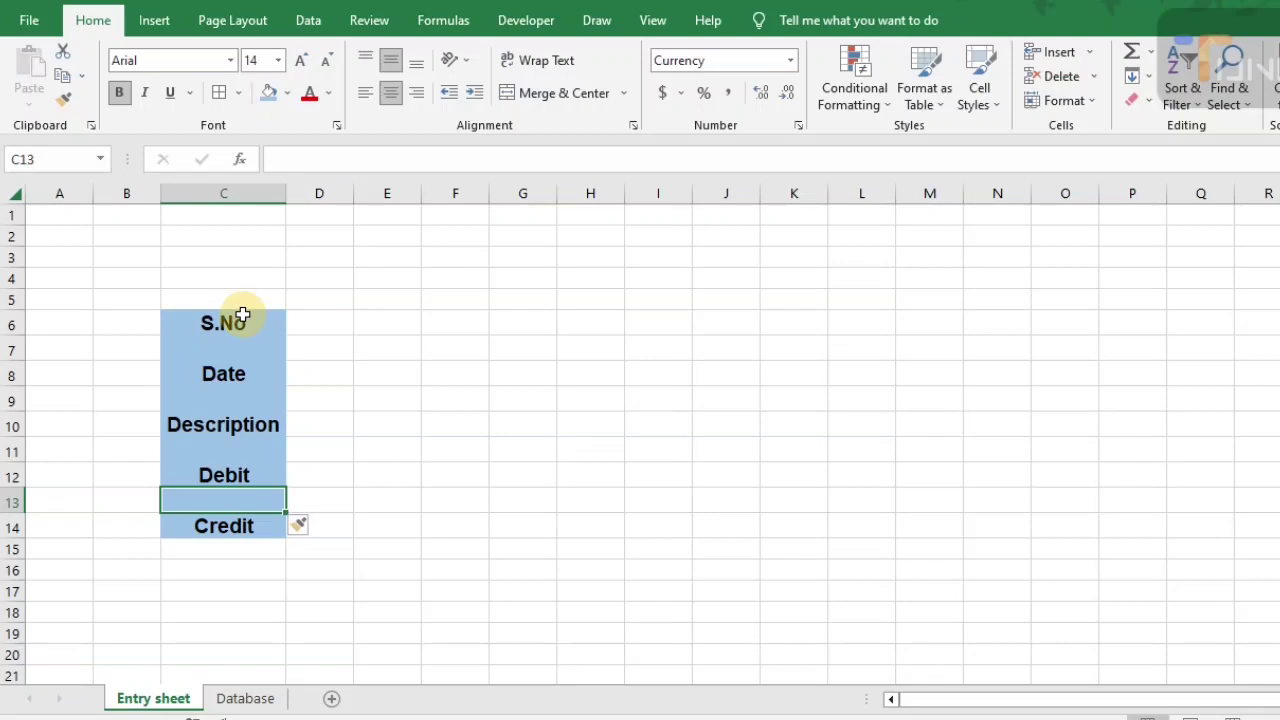
Shrink the blank rows 7, 9, 11 and 13 together into thin spacers between the labels
left_click(14, 347)
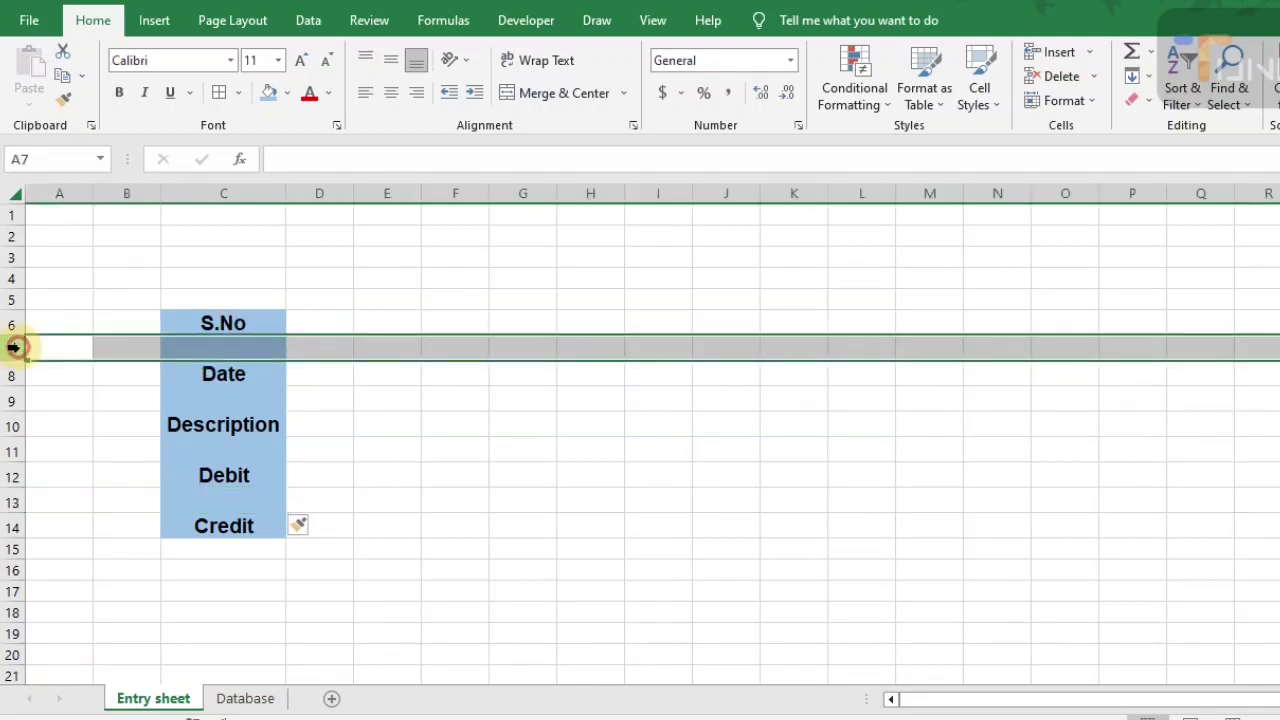
left_click(12, 399, "ctrl")
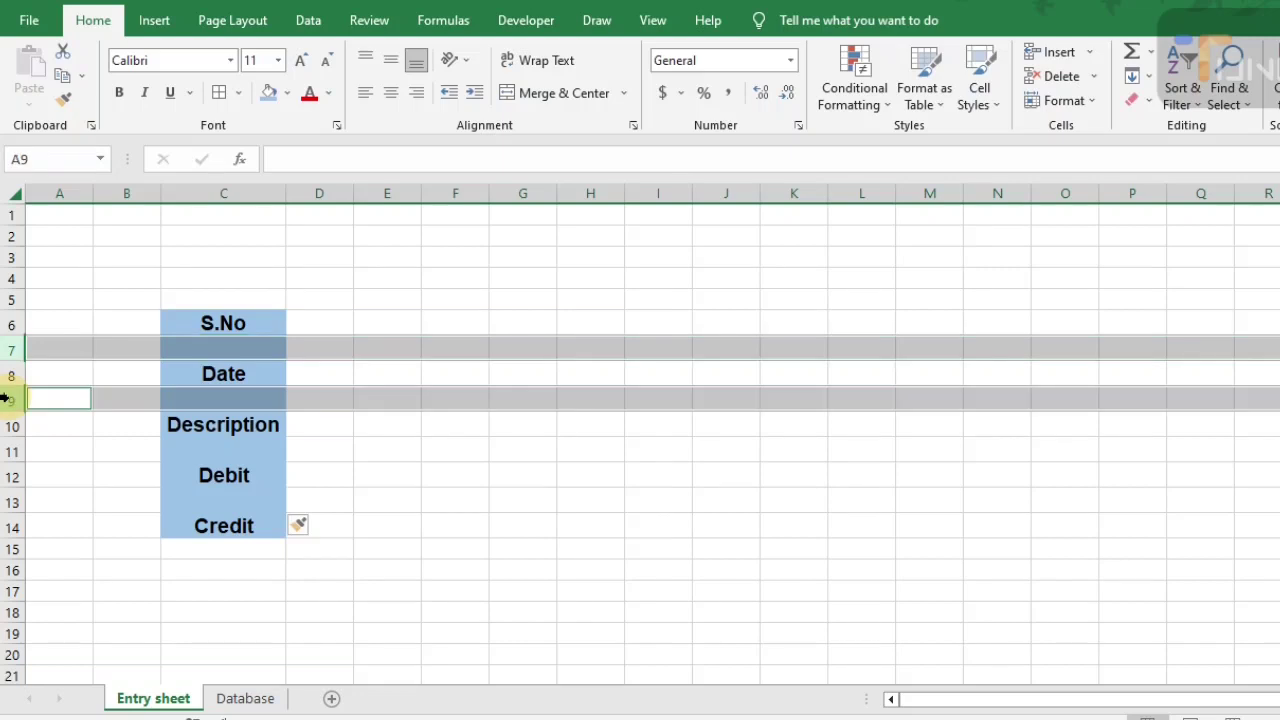
left_click(12, 451, "ctrl")
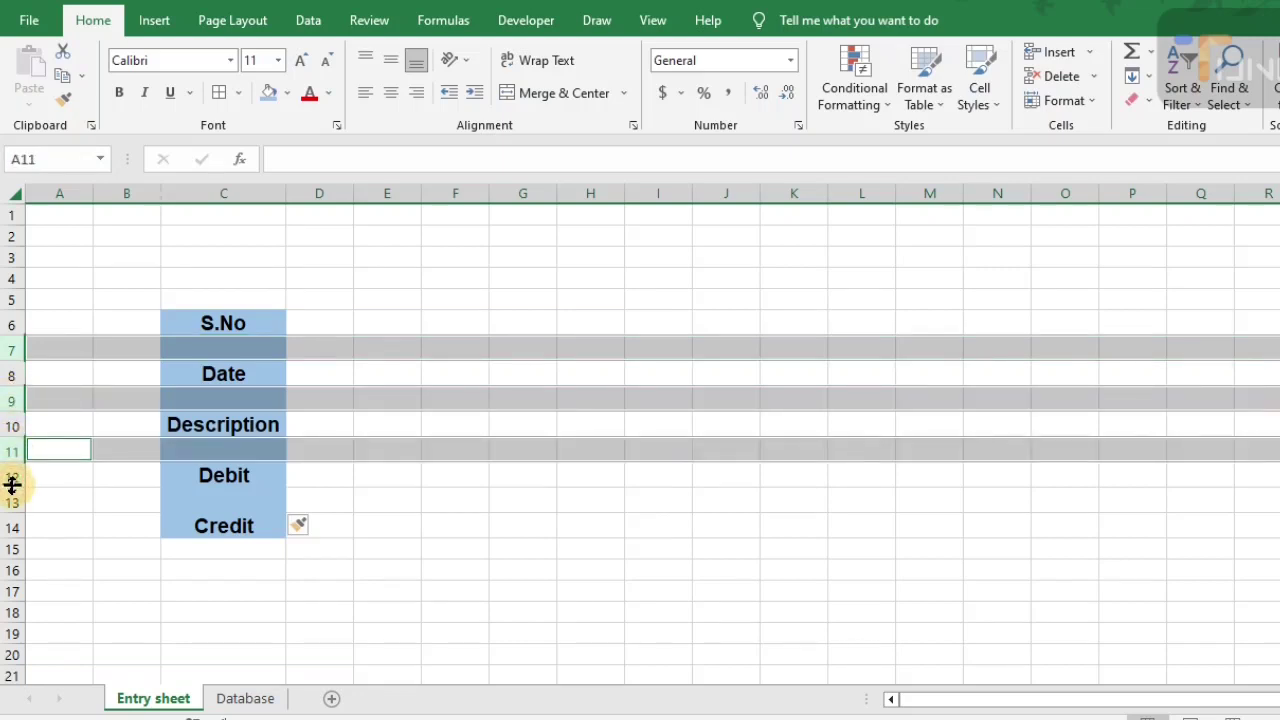
left_click(8, 500, "ctrl")
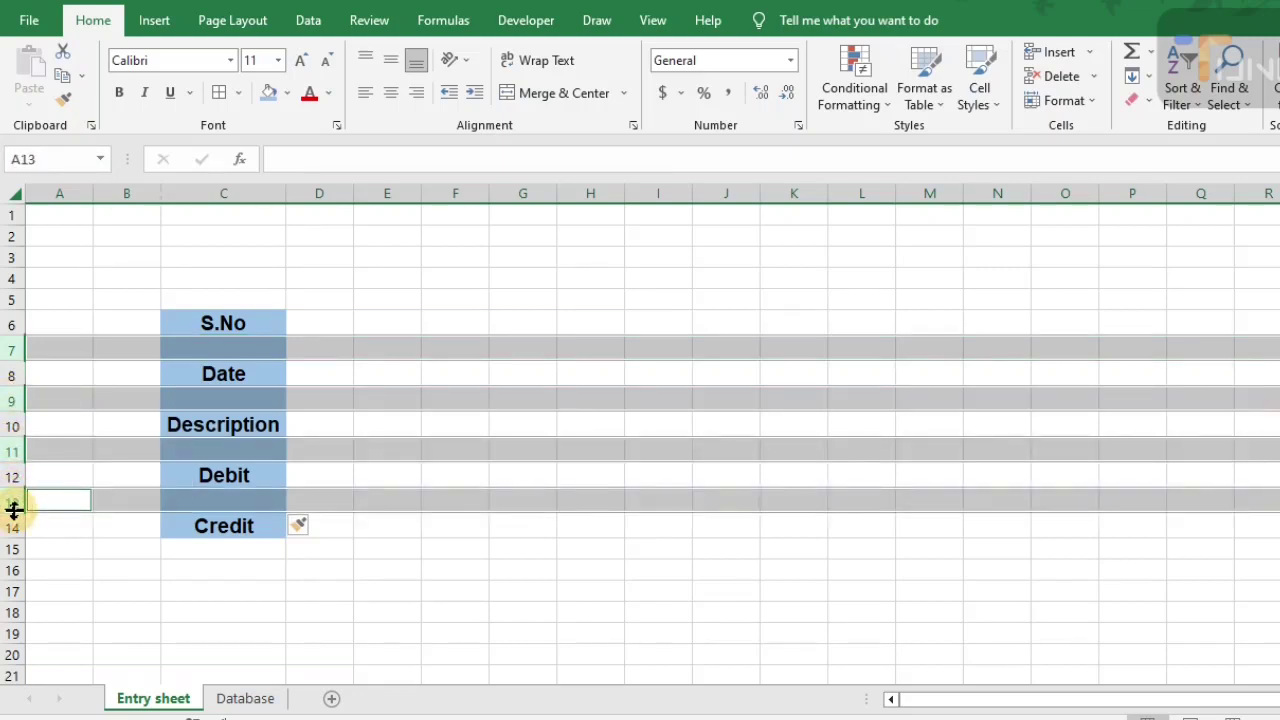
left_click_drag(14, 511, 12, 493)
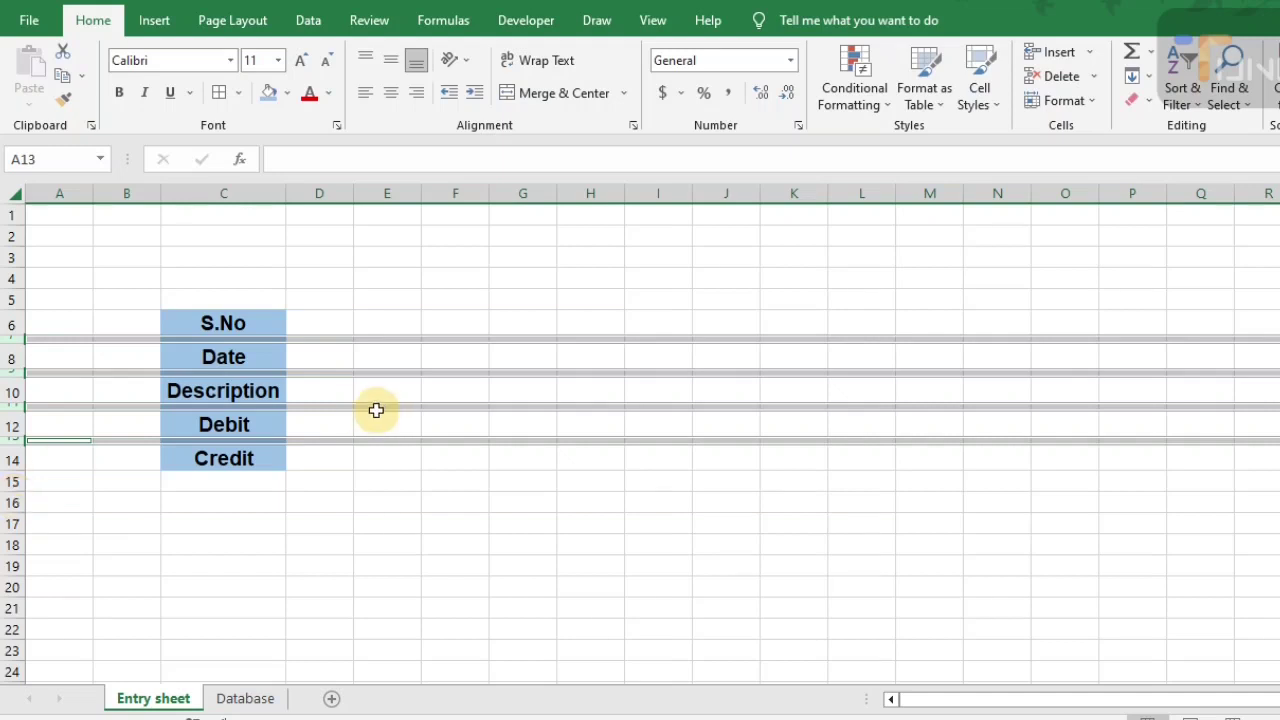
Narrow column D to a thin spacer and widen column E for the entry cells
left_click(321, 478)
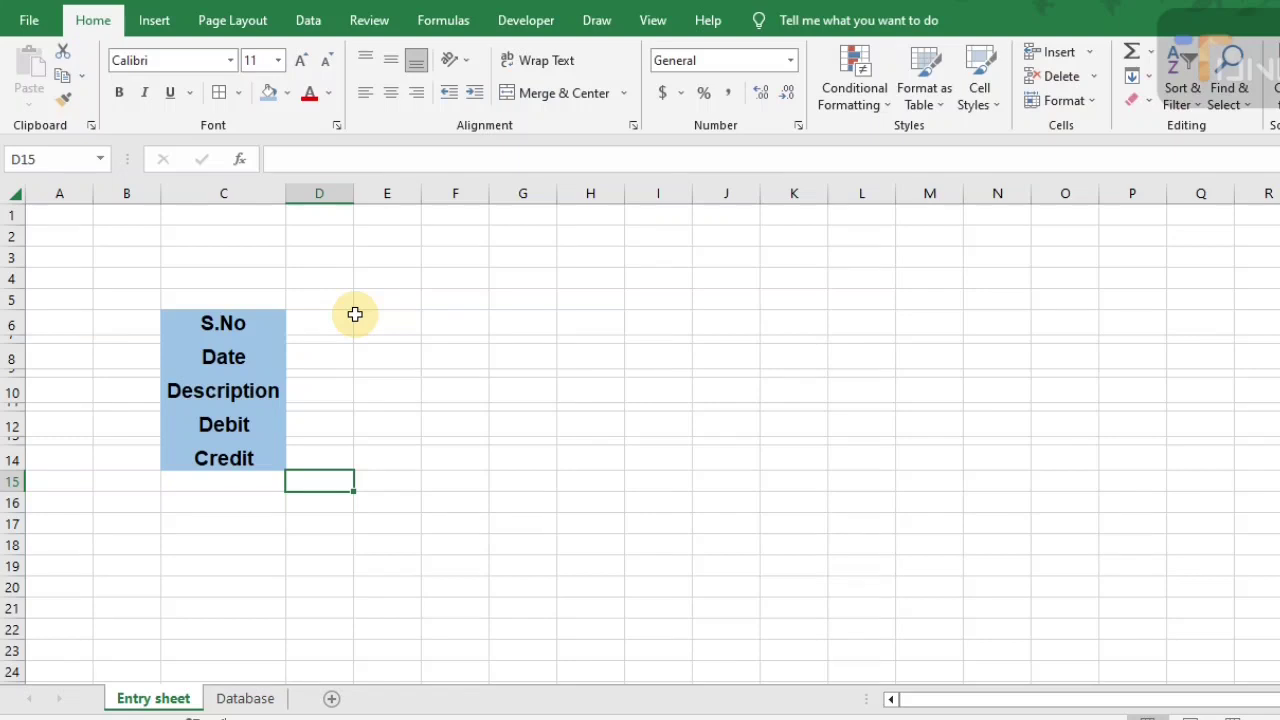
left_click_drag(352, 192, 292, 230)
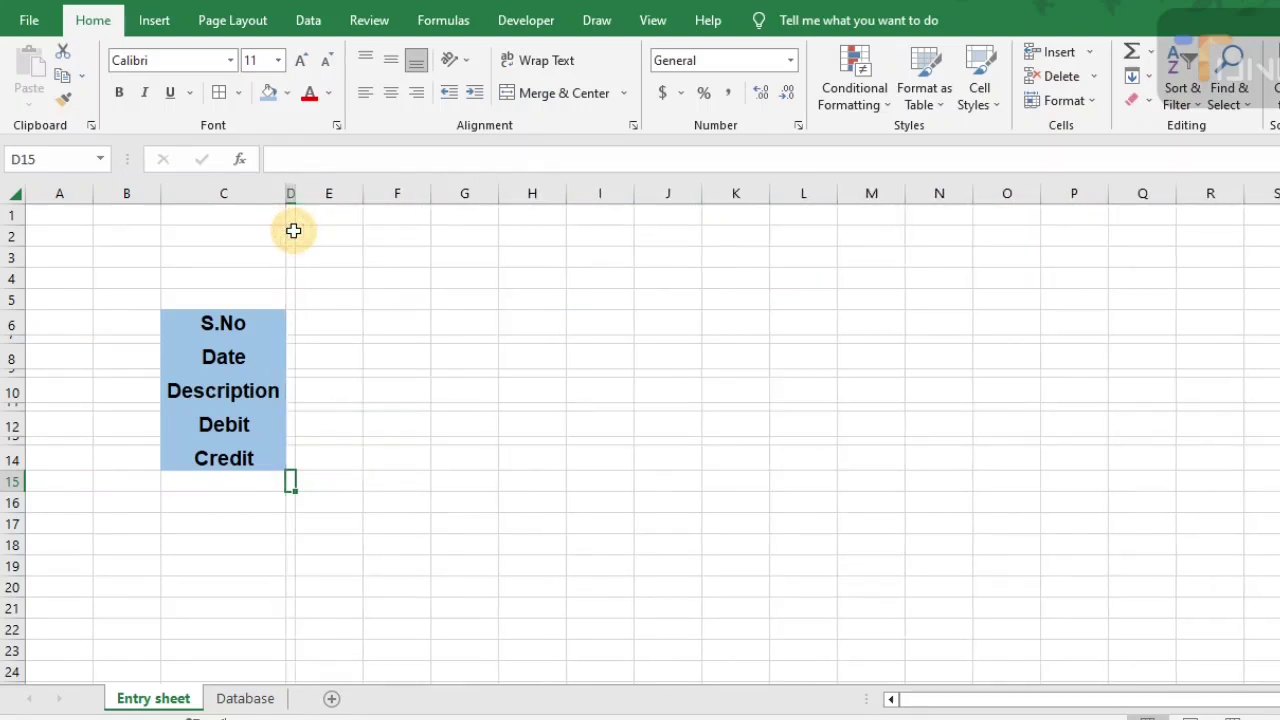
left_click_drag(363, 194, 491, 214)
Apply a thick outline border to each label cell in column C and each matching entry cell in column E, from S.No to Credit
left_click(377, 324)
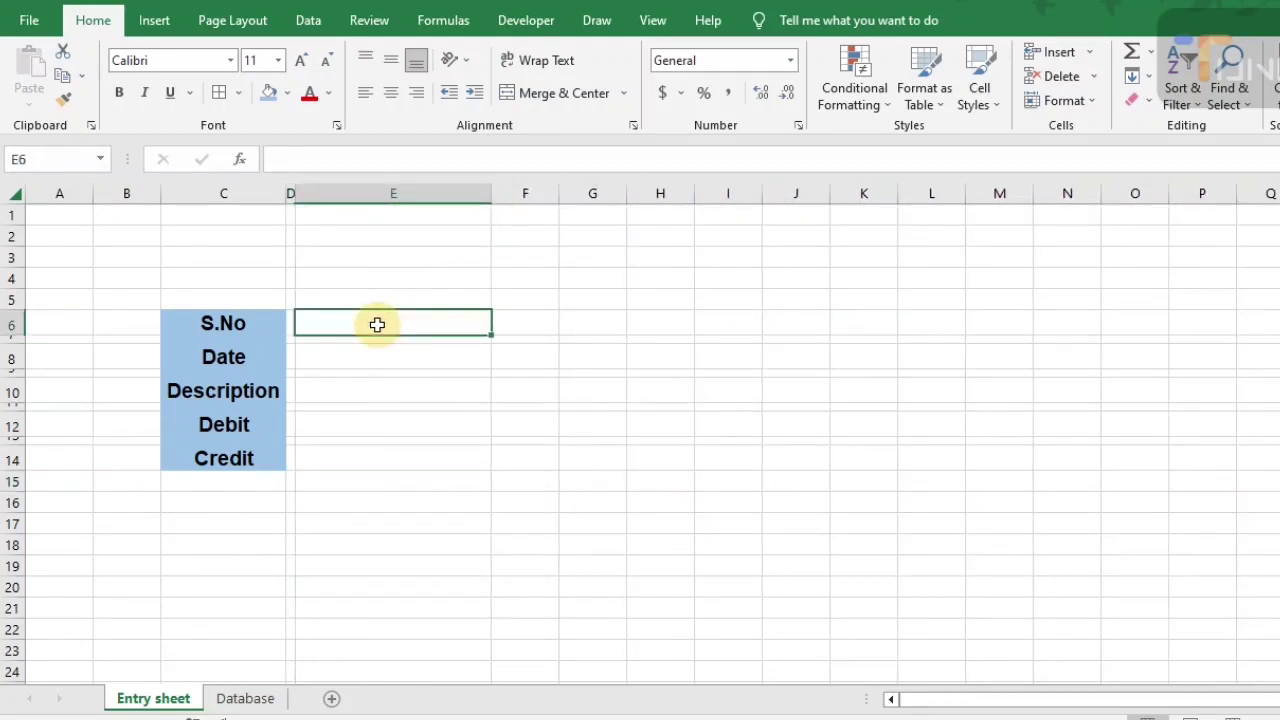
left_click(265, 321, "ctrl")
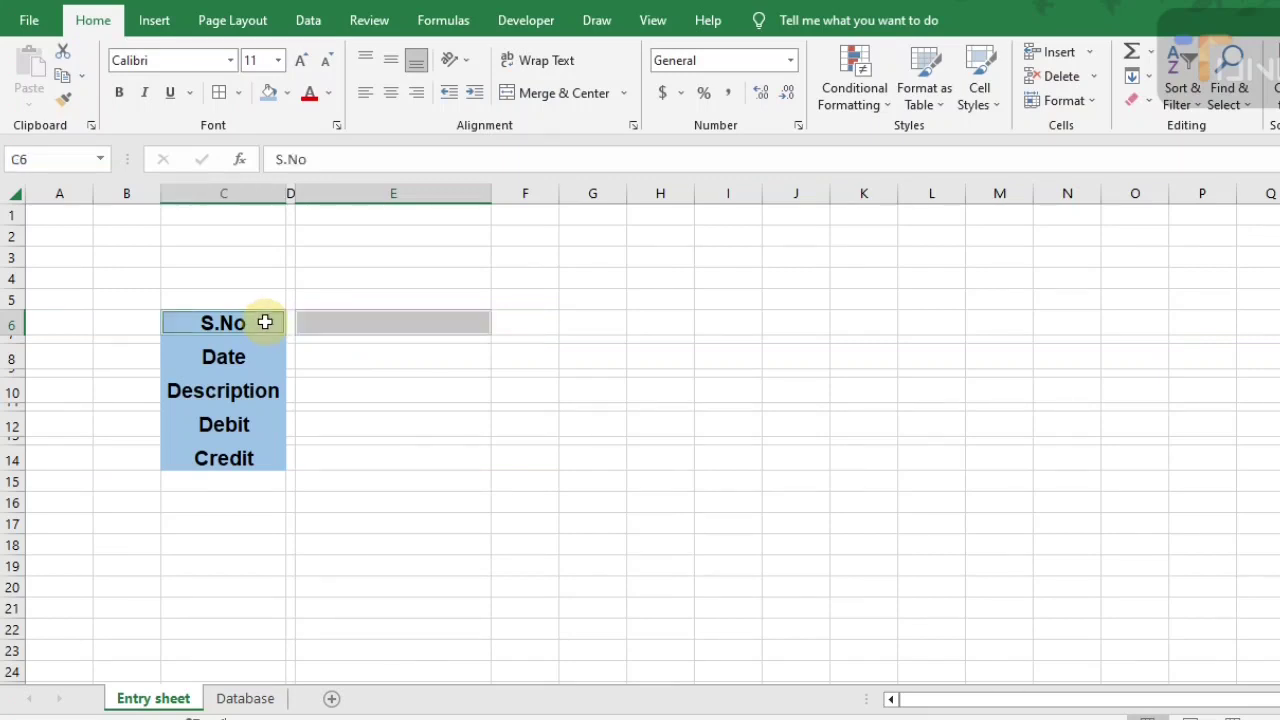
left_click(252, 353, "ctrl")
left_click(337, 356, "ctrl")
left_click(336, 384, "ctrl")
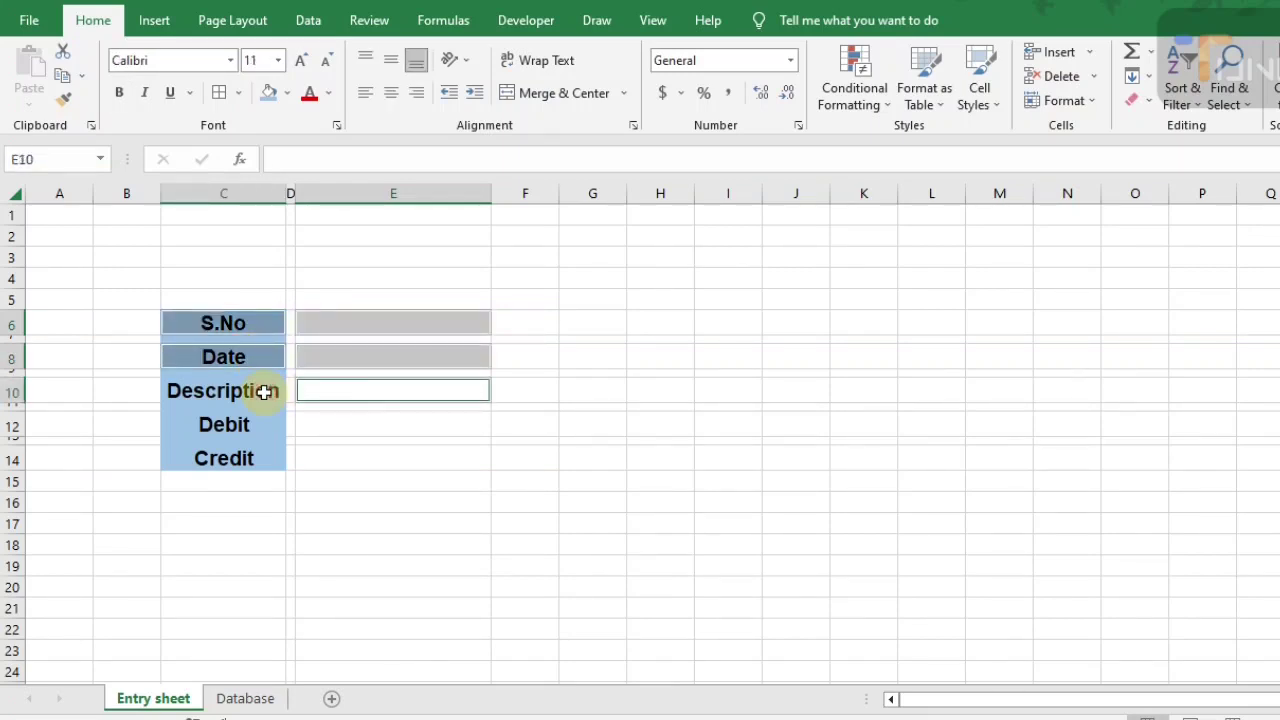
left_click(260, 391, "ctrl")
left_click(260, 429, "ctrl")
left_click(343, 423, "ctrl")
left_click(347, 460, "ctrl")
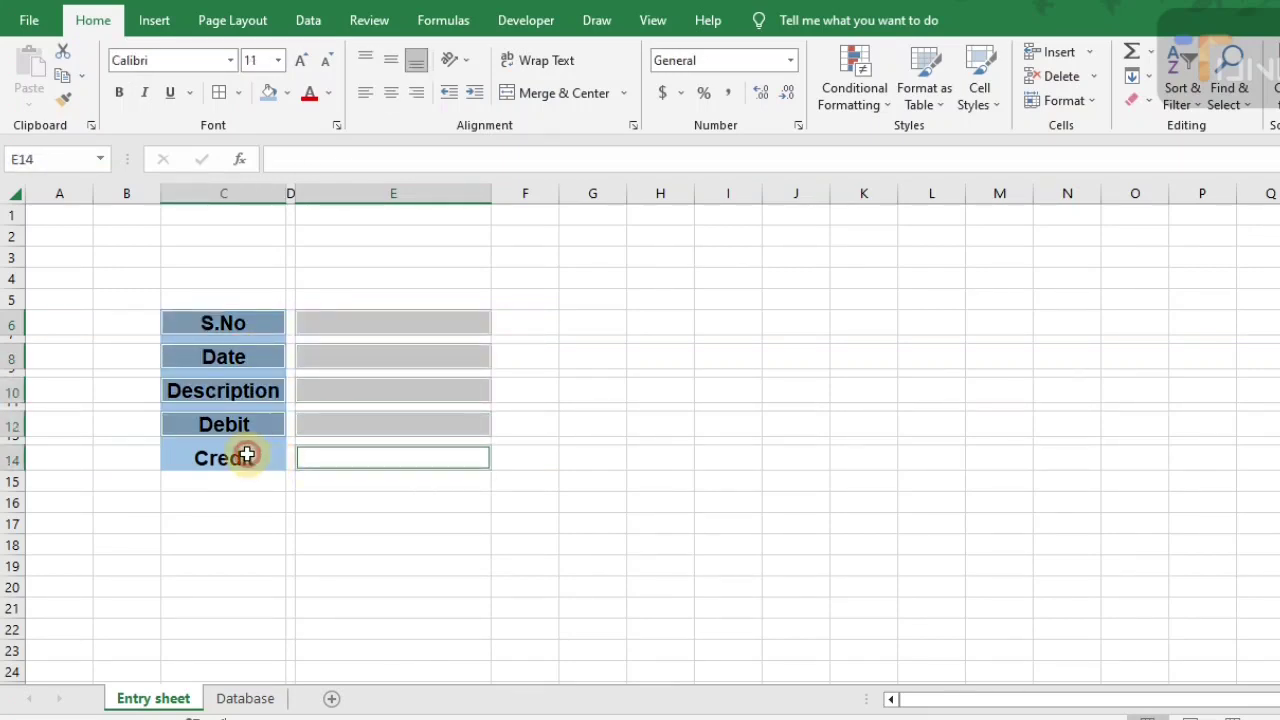
left_click(246, 455, "ctrl")
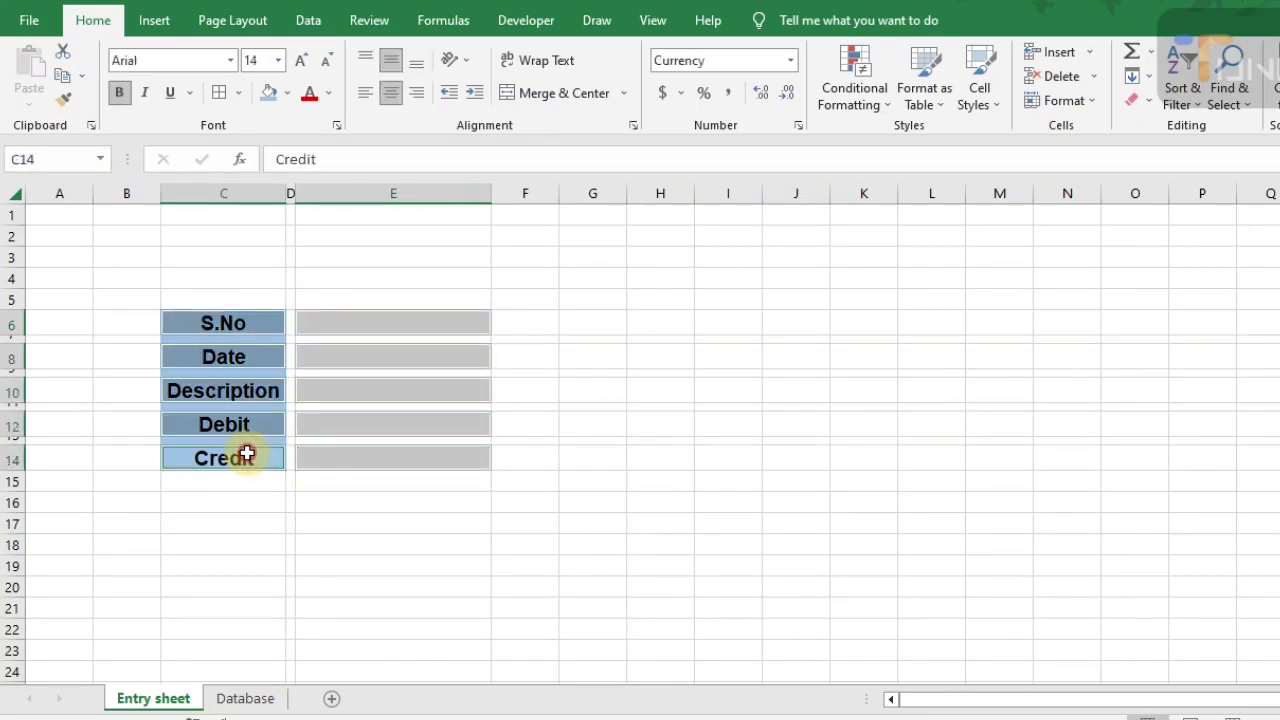
left_click(238, 92)
left_click(268, 636)
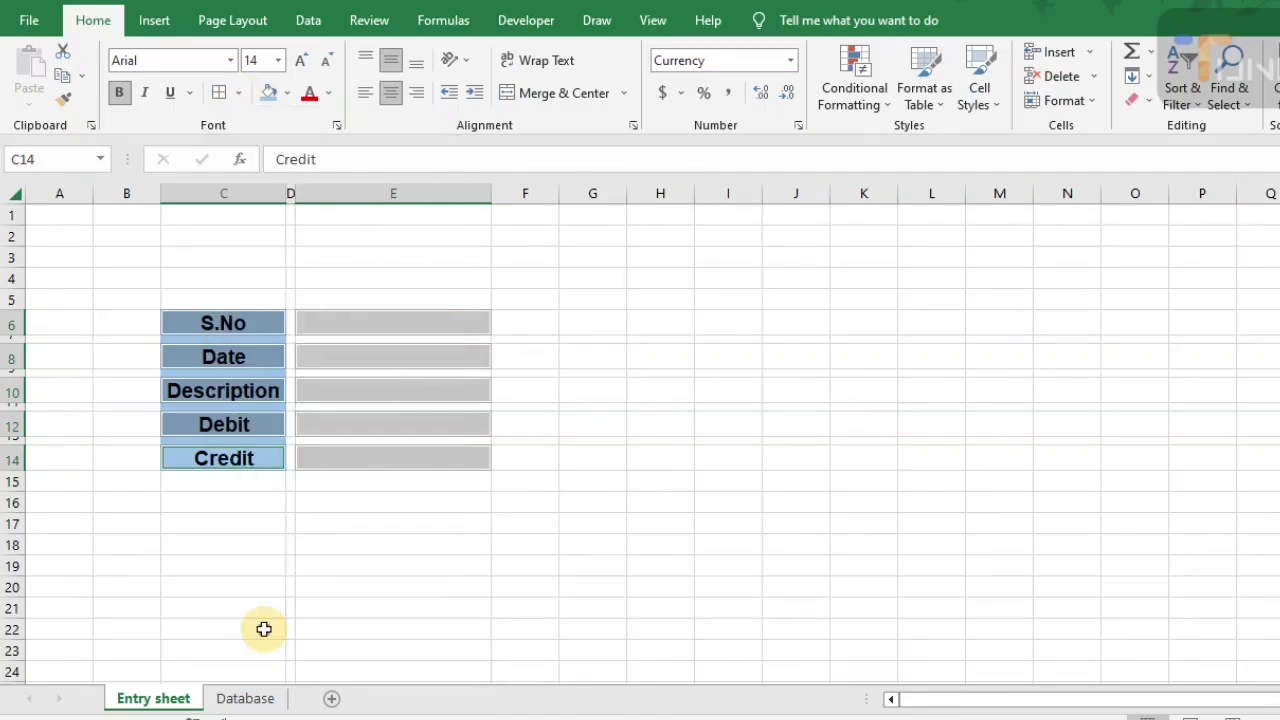
left_click(418, 389)
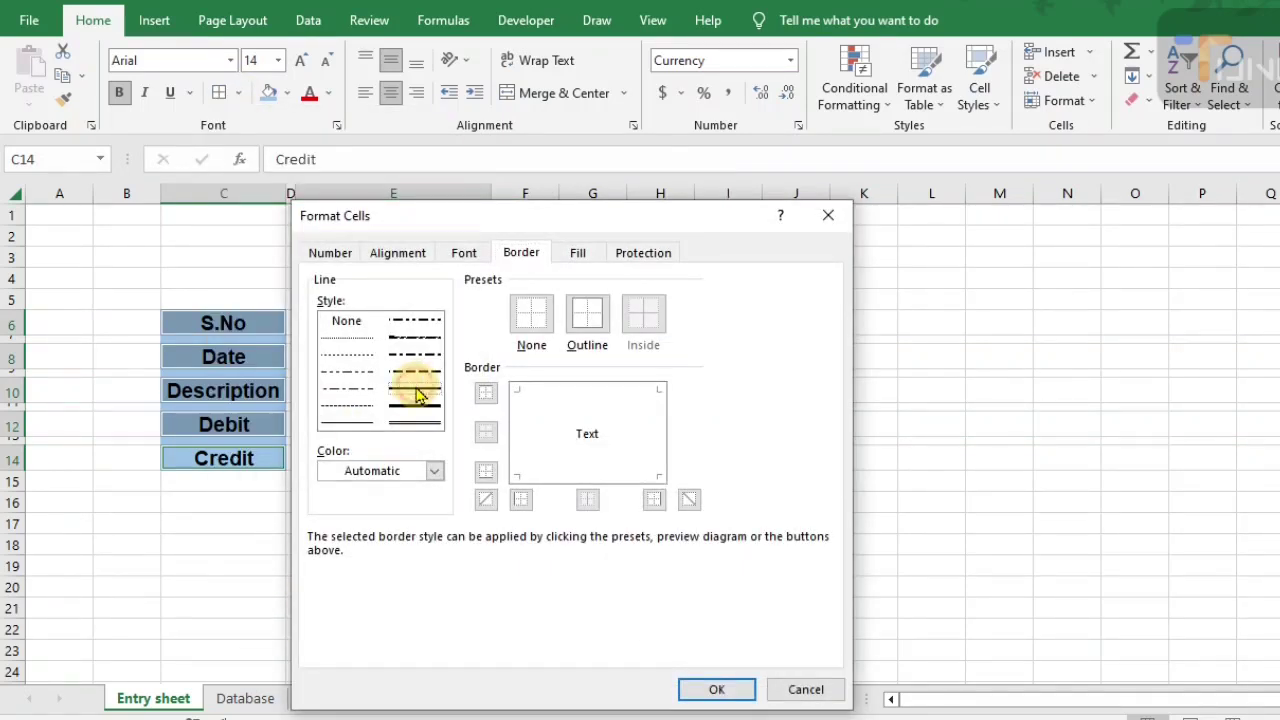
left_click(597, 322)
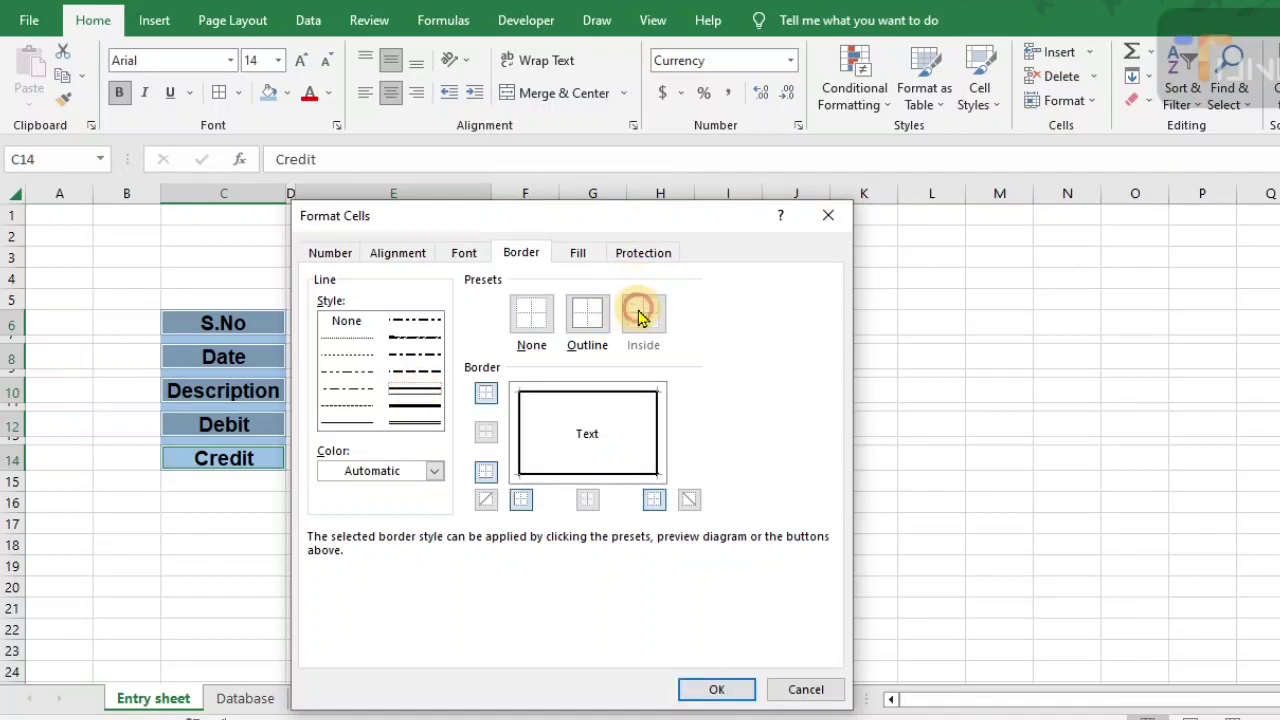
left_click(717, 691)
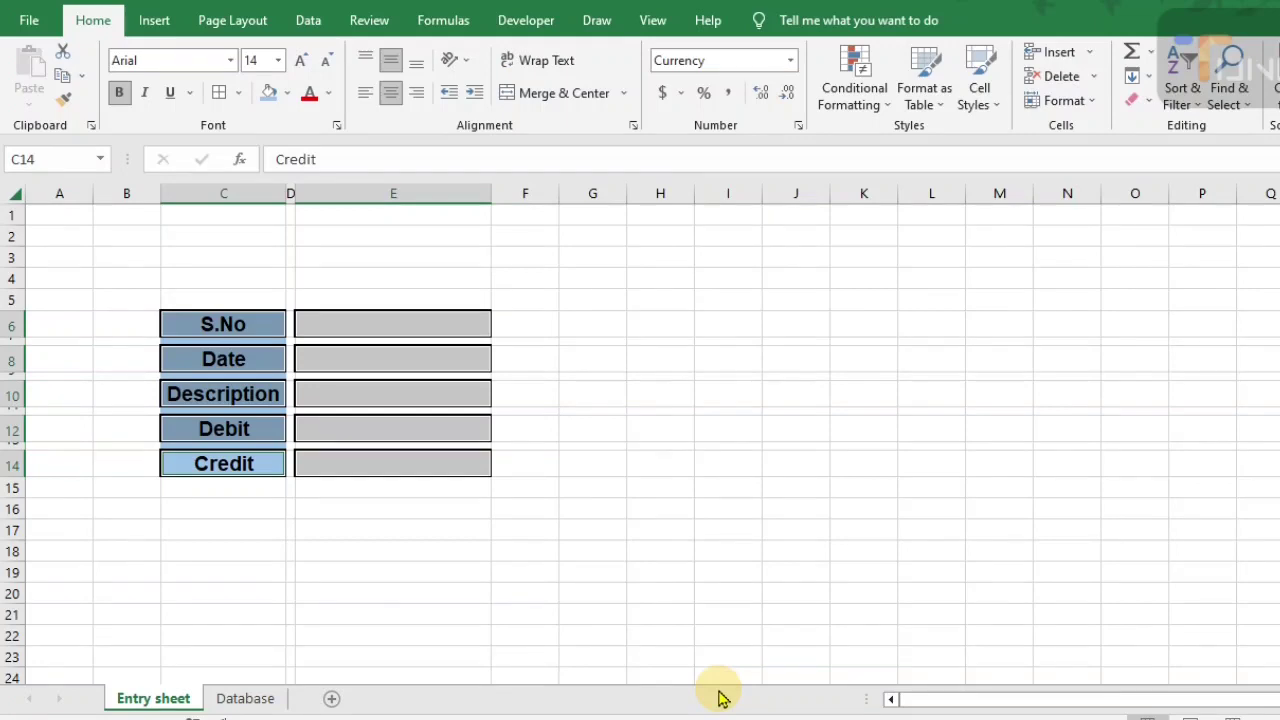
left_click(8, 339)
left_click(14, 380)
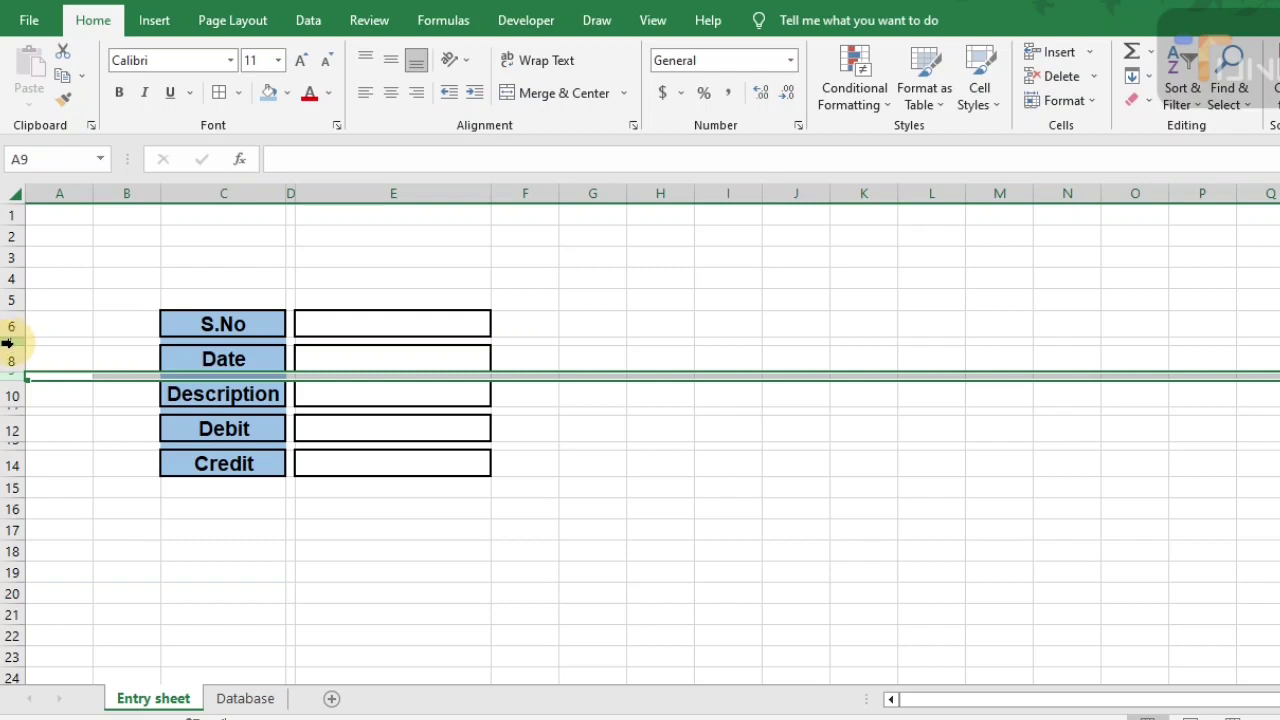
left_click(8, 342)
left_click(8, 377, "ctrl")
left_click(9, 410, "ctrl")
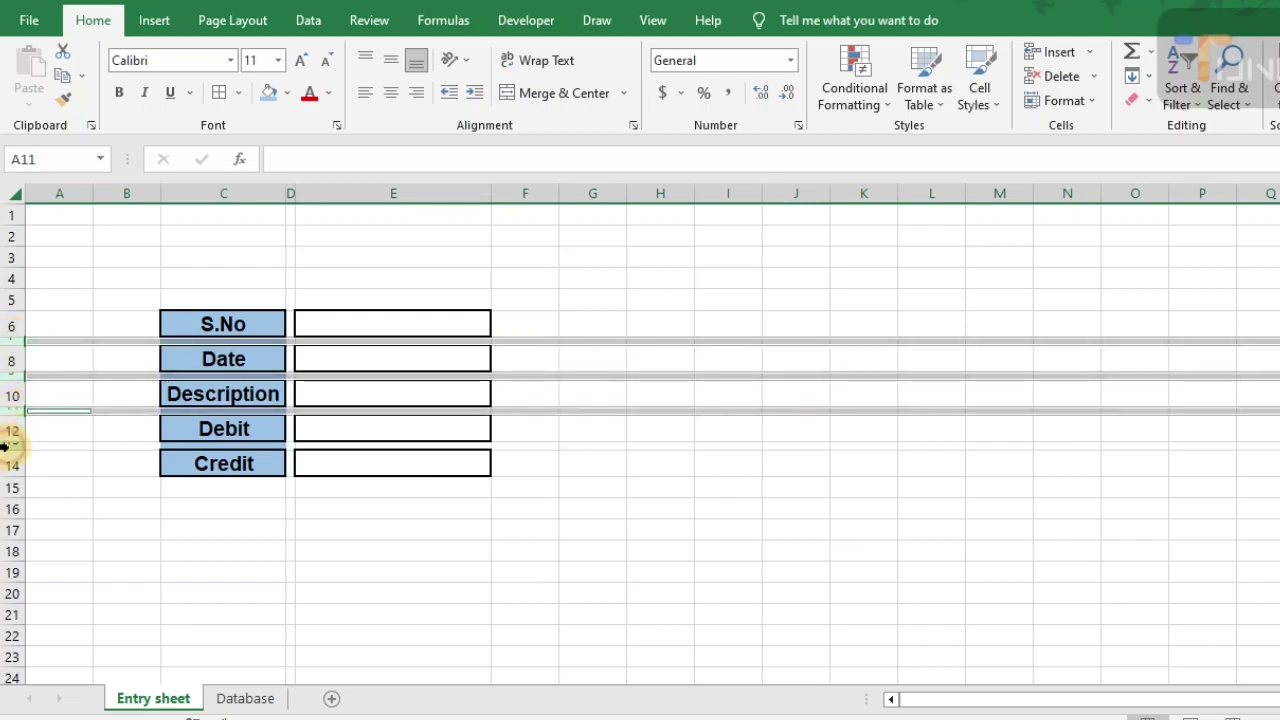
left_click(8, 447, "ctrl")
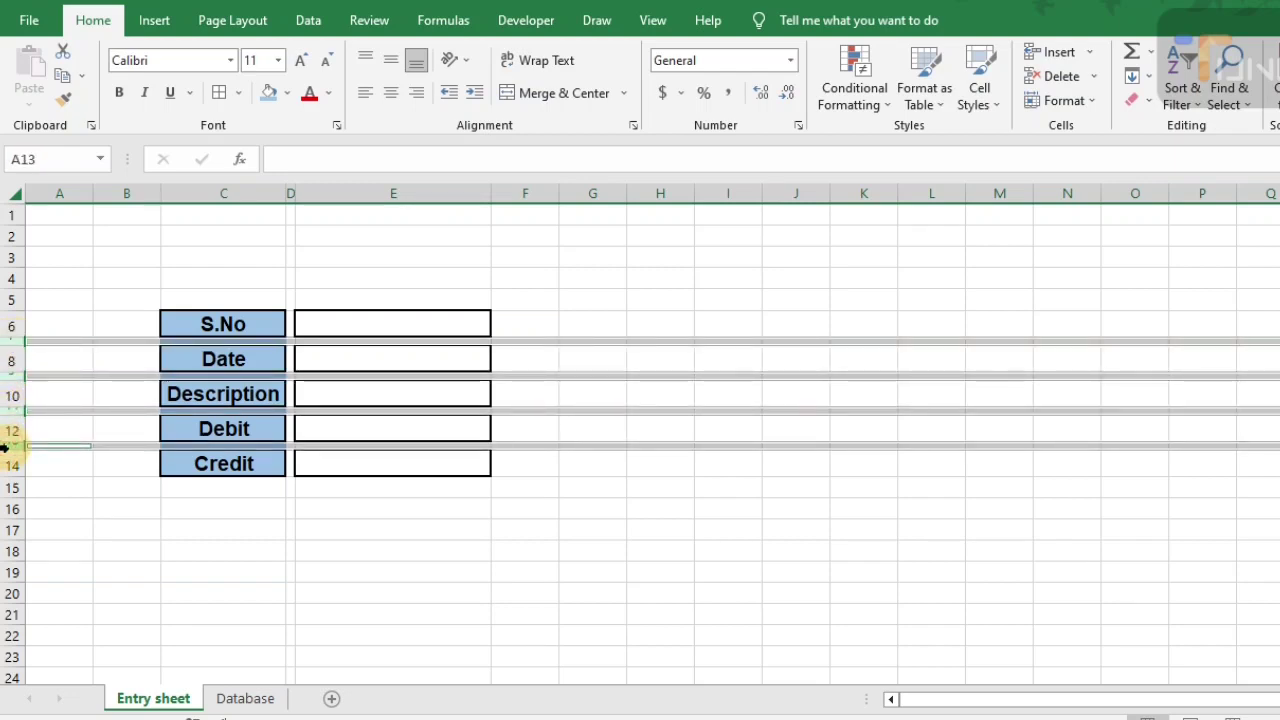
Fill the whole Entry sheet with Blue, Accent 1, Lighter 40%
left_click(17, 190)
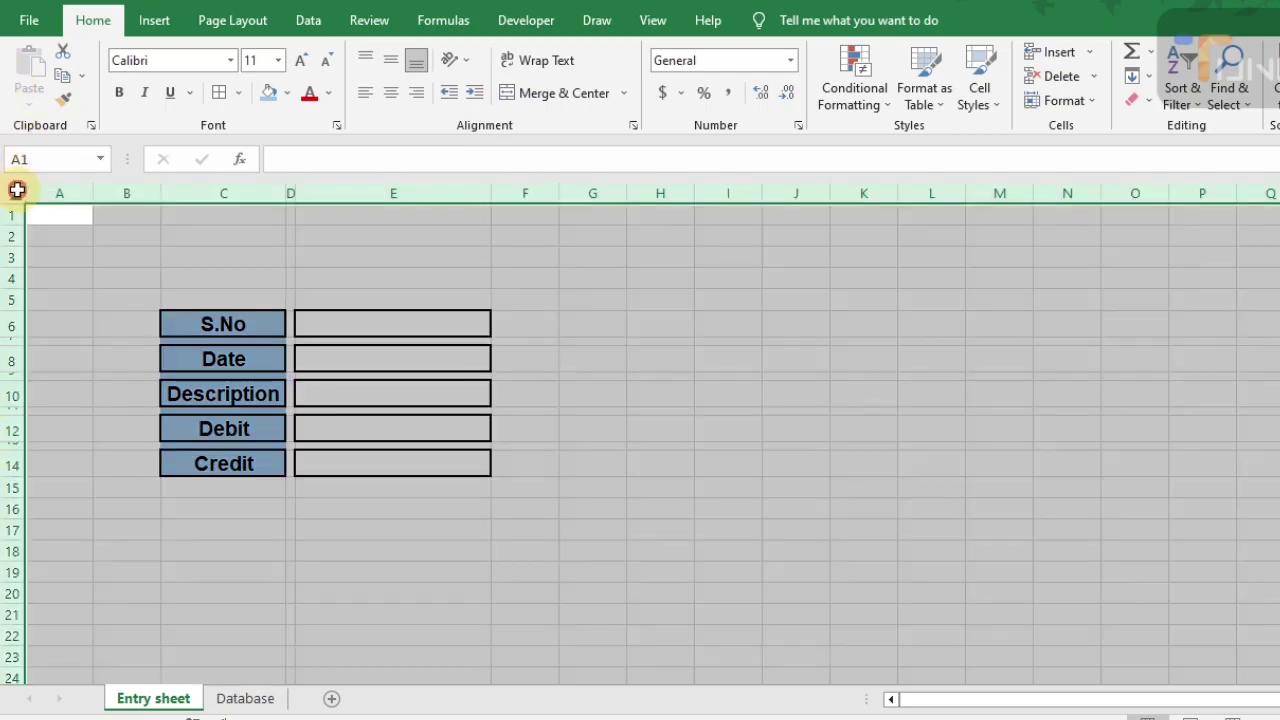
left_click(287, 93)
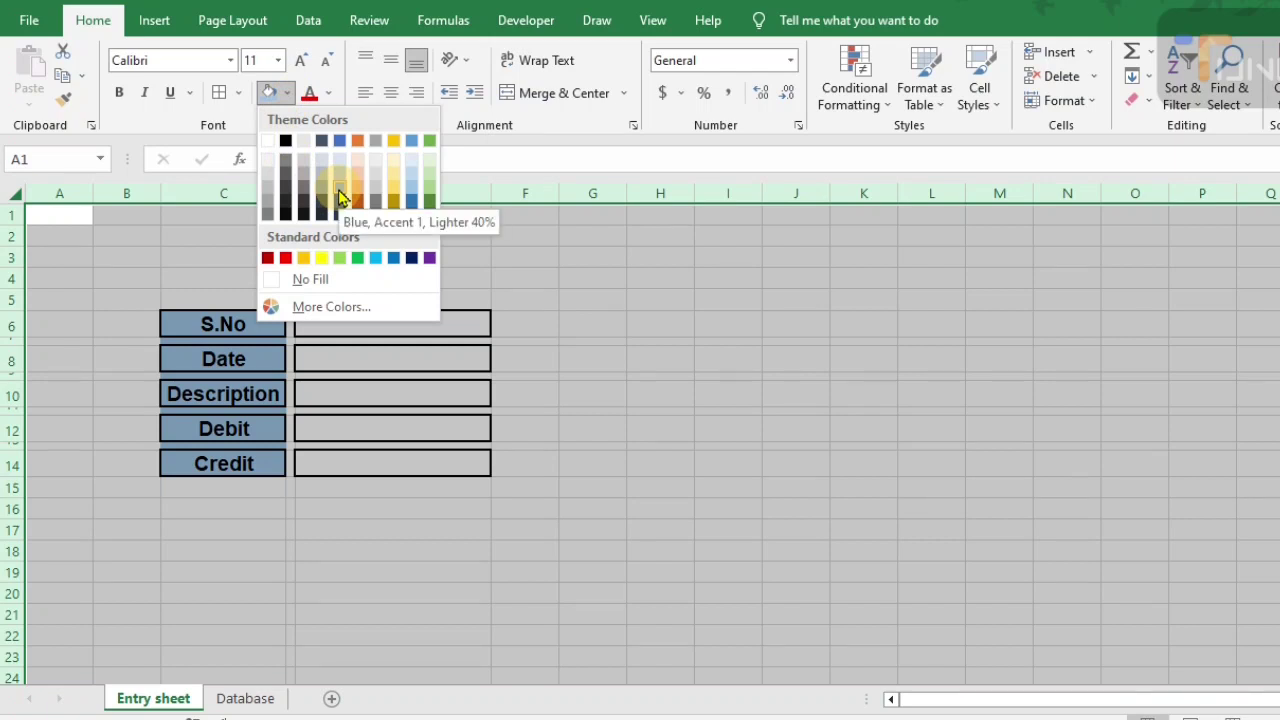
left_click(429, 187)
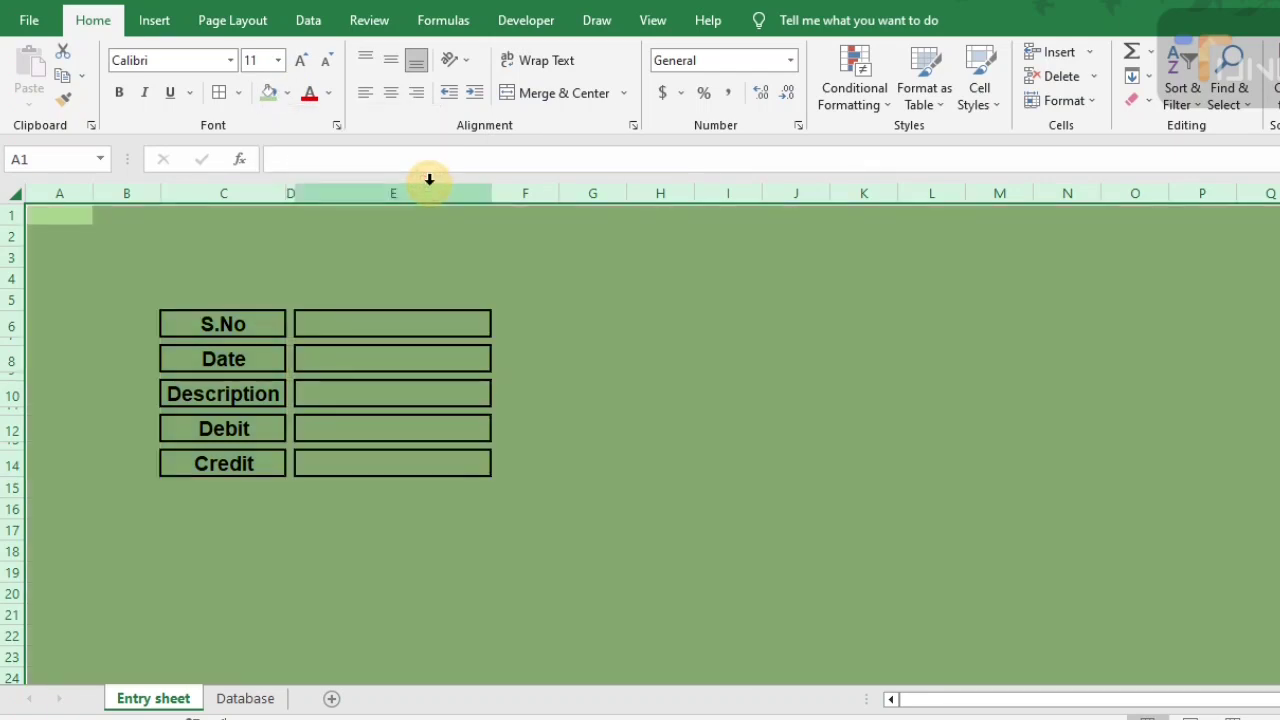
left_click(287, 93)
left_click(338, 192)
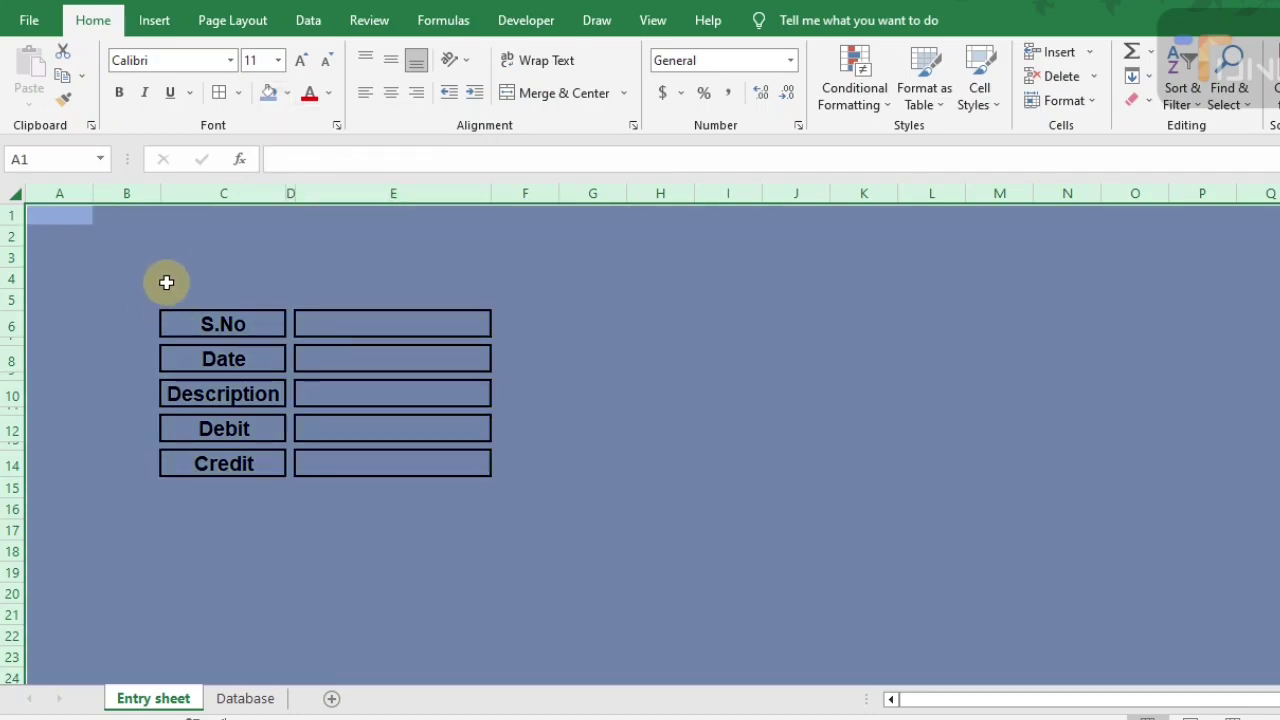
Remove the fill from the five label cells in column C and the five entry cells in column E
left_click(198, 328)
left_click(204, 358, "ctrl")
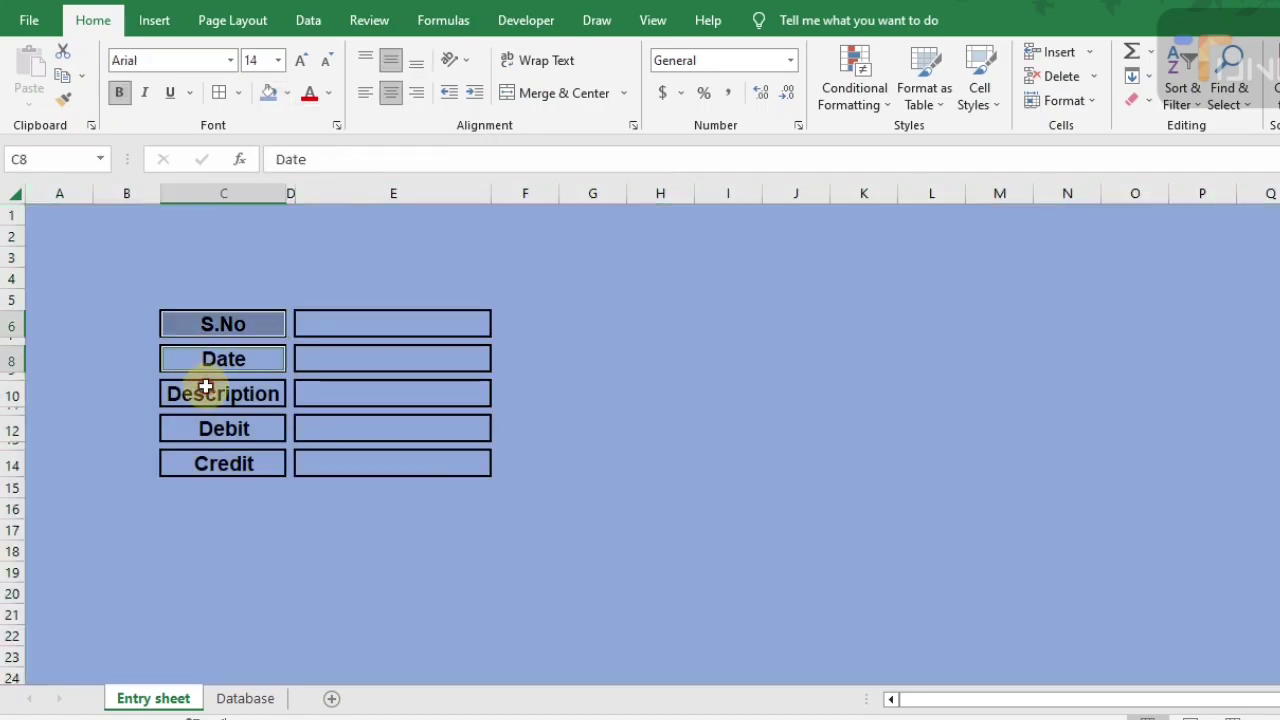
left_click(206, 394, "ctrl")
left_click(209, 429, "ctrl")
left_click(213, 463, "ctrl")
left_click(393, 317)
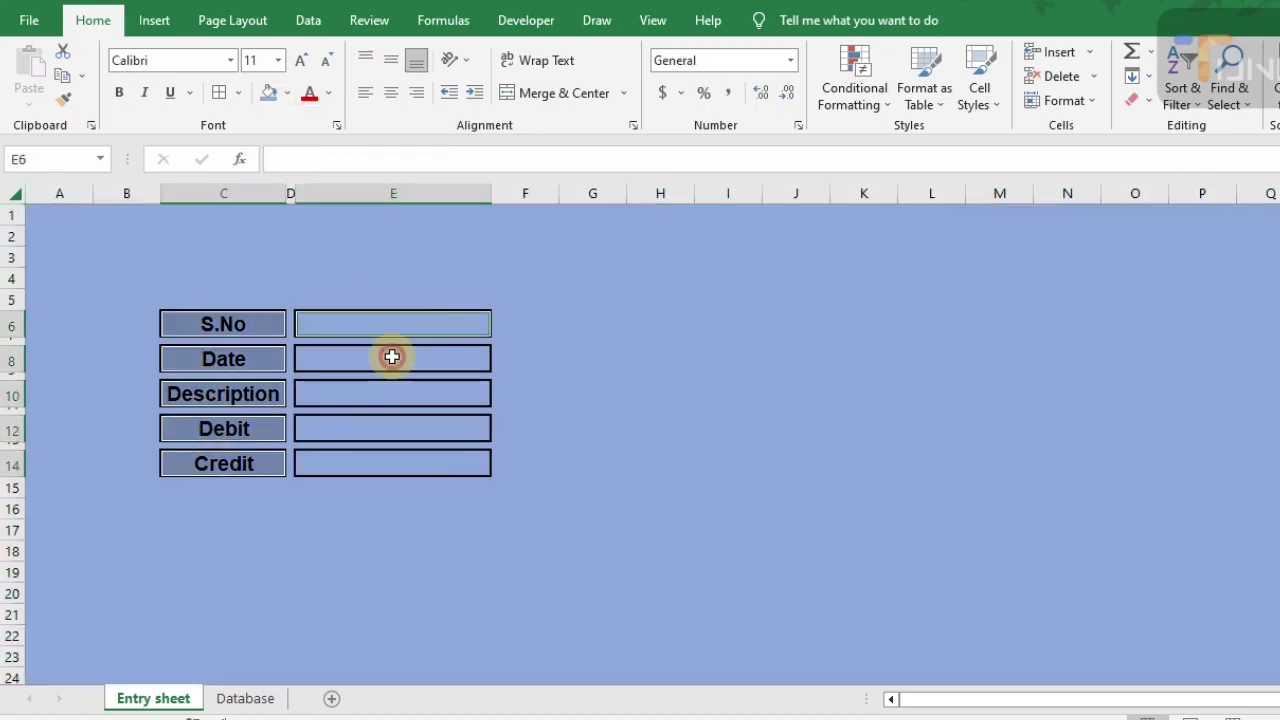
left_click(391, 356, "ctrl")
left_click(391, 392, "ctrl")
left_click(382, 426, "ctrl")
left_click(386, 464, "ctrl")
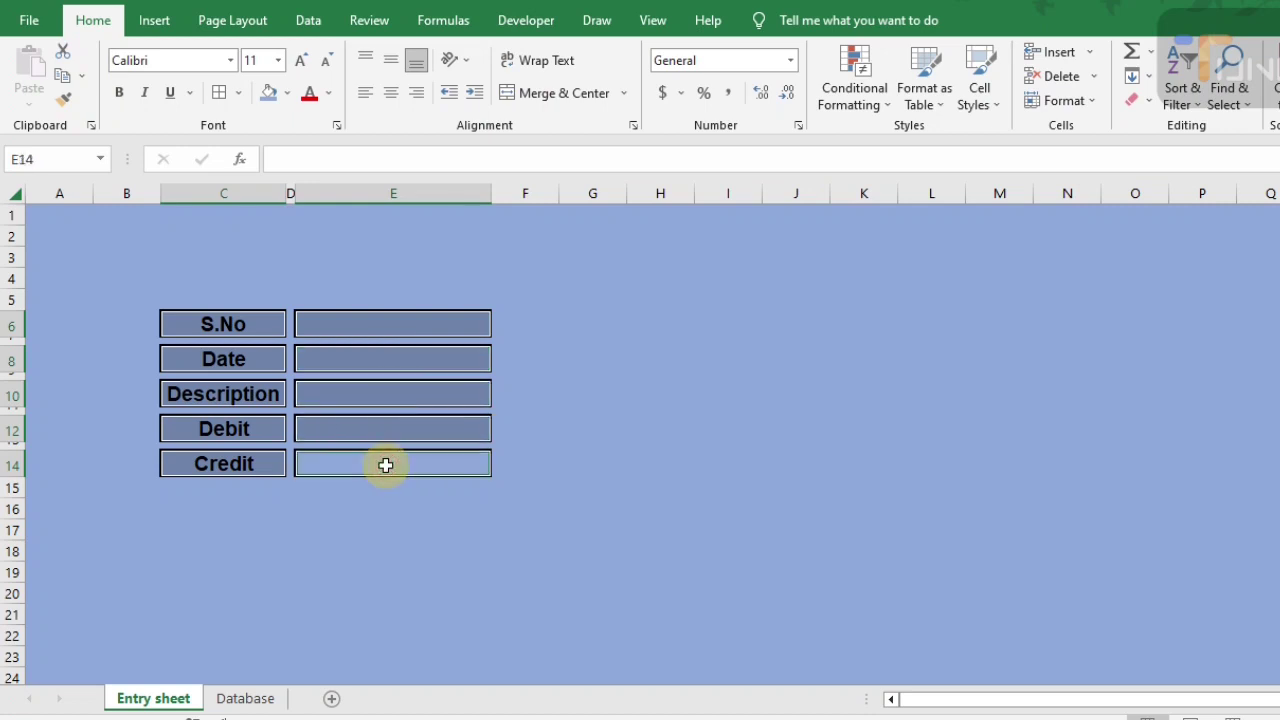
left_click(287, 92)
left_click(317, 278)
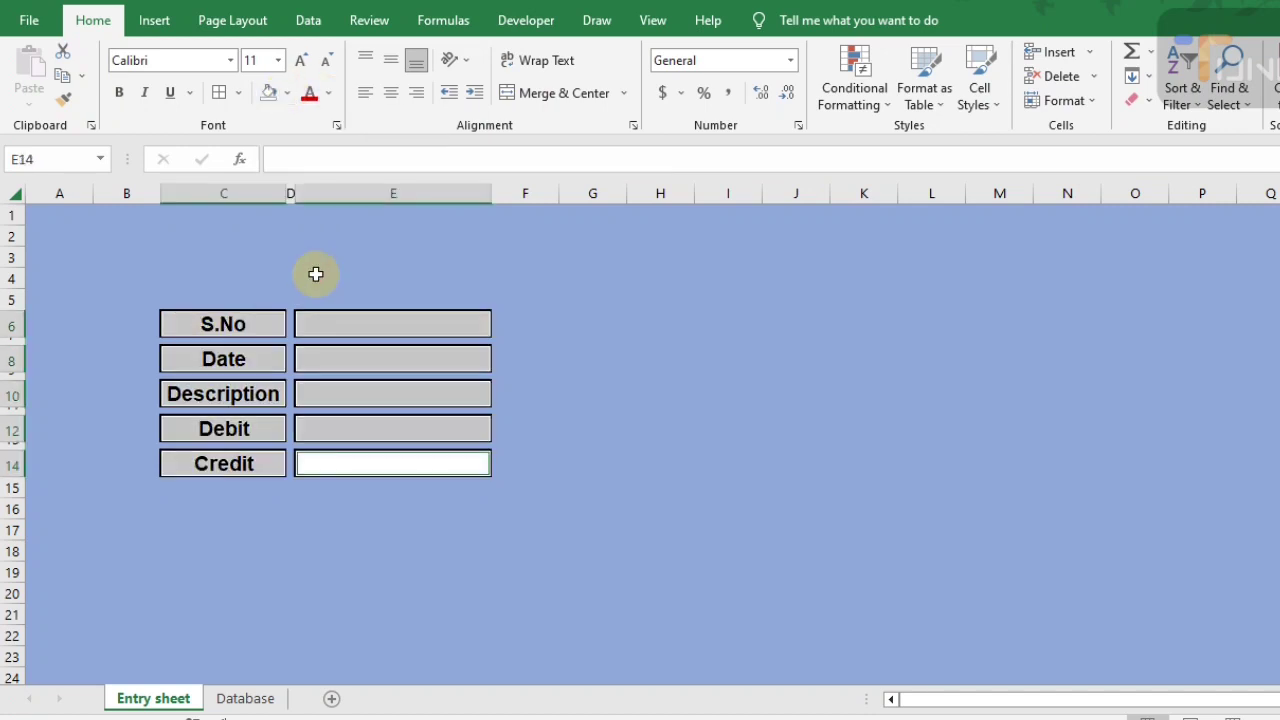
Set the entry cells E6:E14 to font size 14 and center them horizontally
left_click_drag(390, 325, 389, 467)
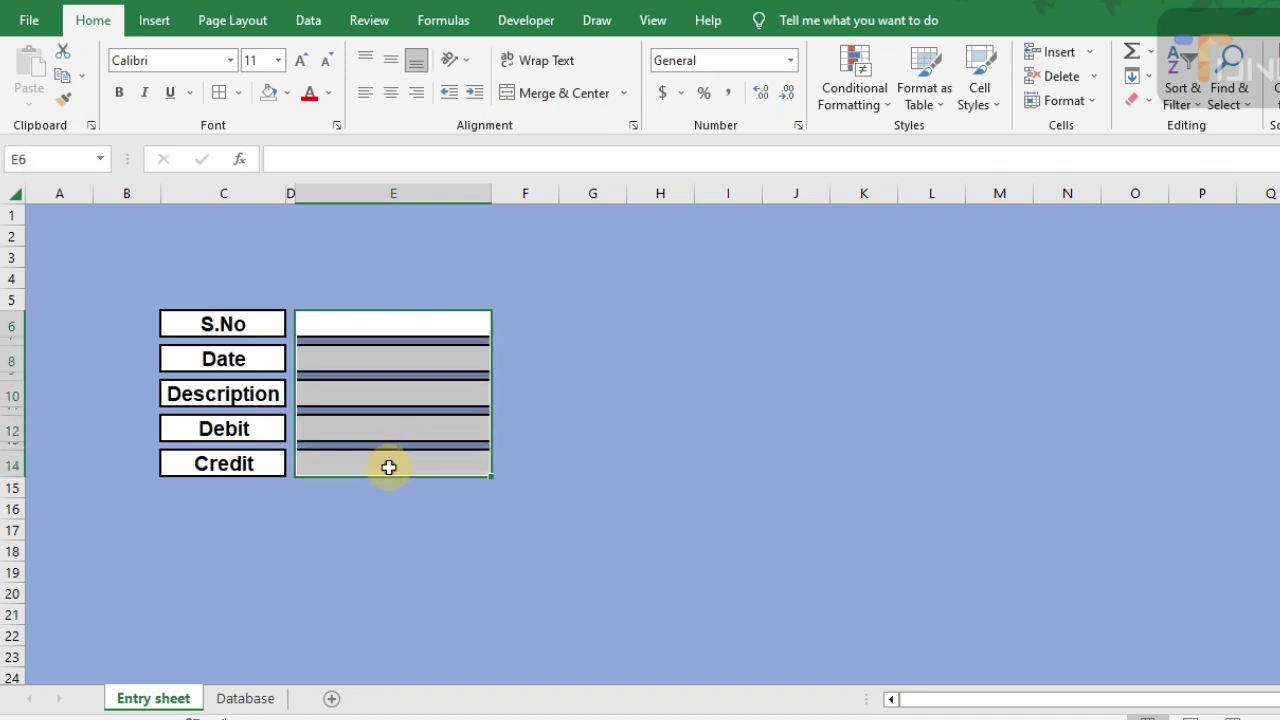
left_click(300, 62)
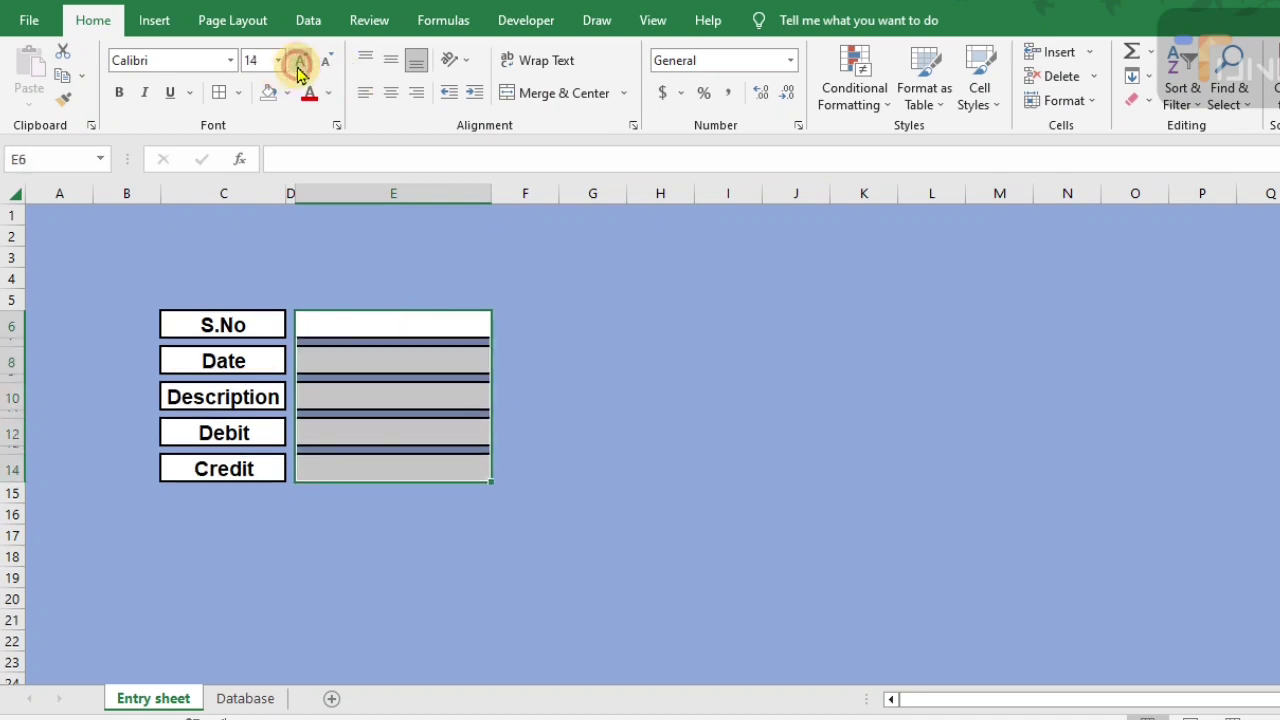
left_click(392, 93)
Widen column C slightly and increase the height of rows 6, 8, 10, 12 and 14 together
left_click_drag(287, 193, 315, 193)
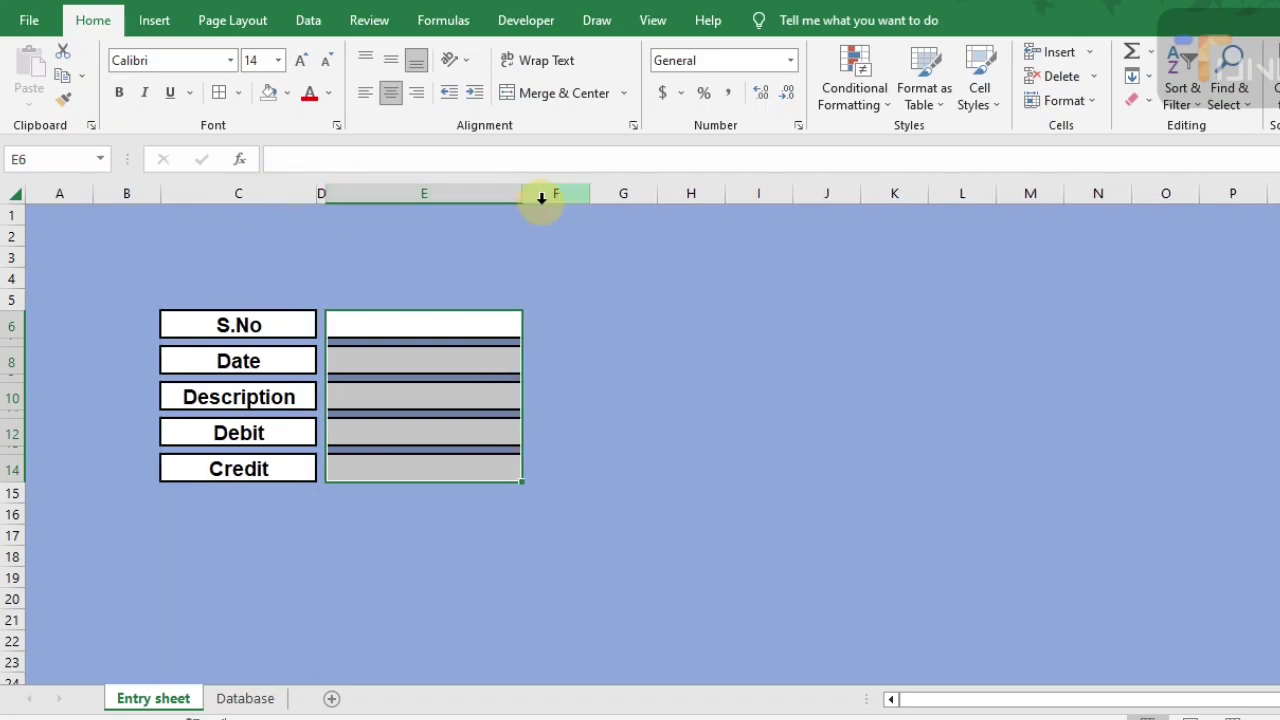
left_click(9, 325)
left_click(10, 361, "ctrl")
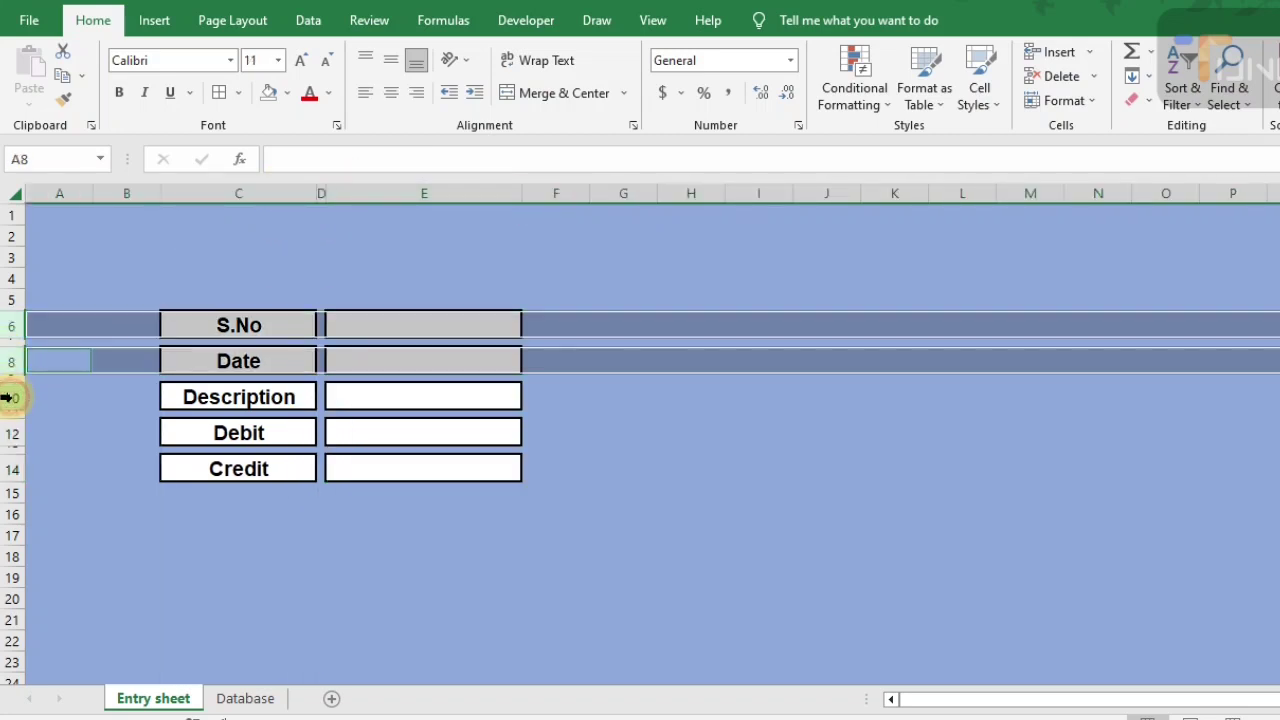
left_click(9, 397, "ctrl")
left_click(9, 433, "ctrl")
left_click(9, 469, "ctrl")
left_click_drag(9, 482, 10, 522)
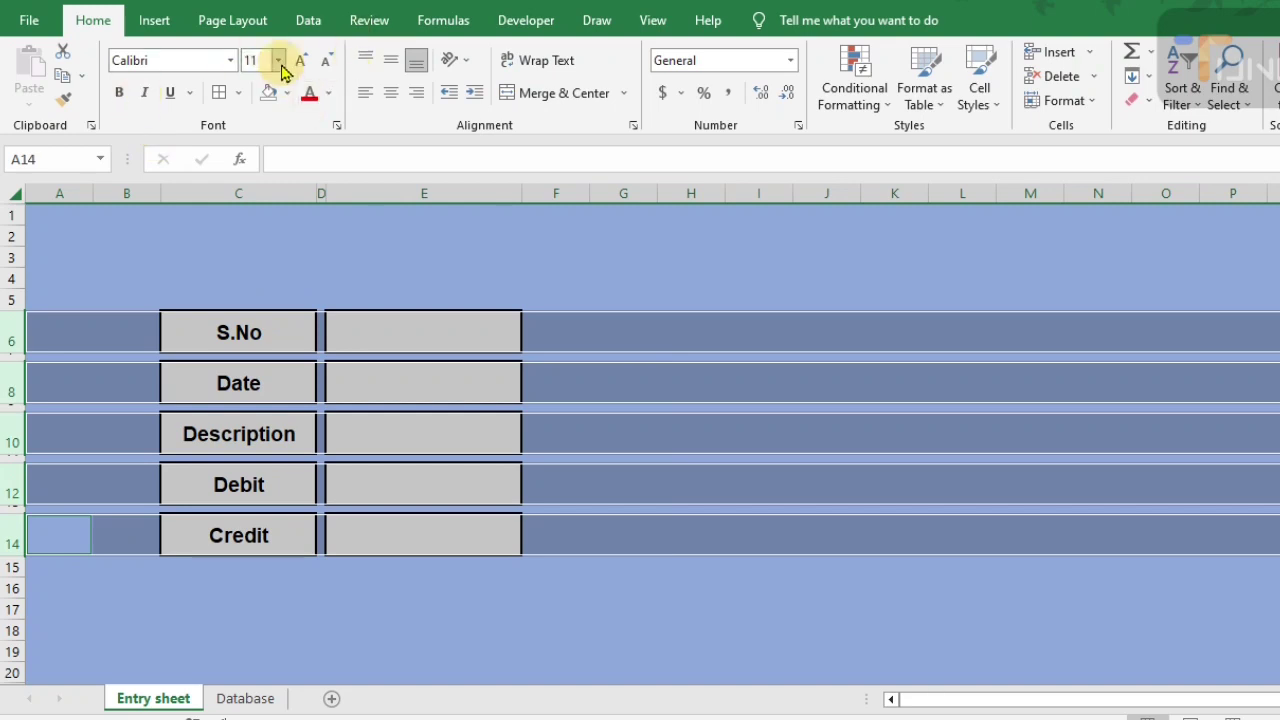
Set the whole sheet's text to font size 16 without bold and center column E horizontally
left_click(118, 97)
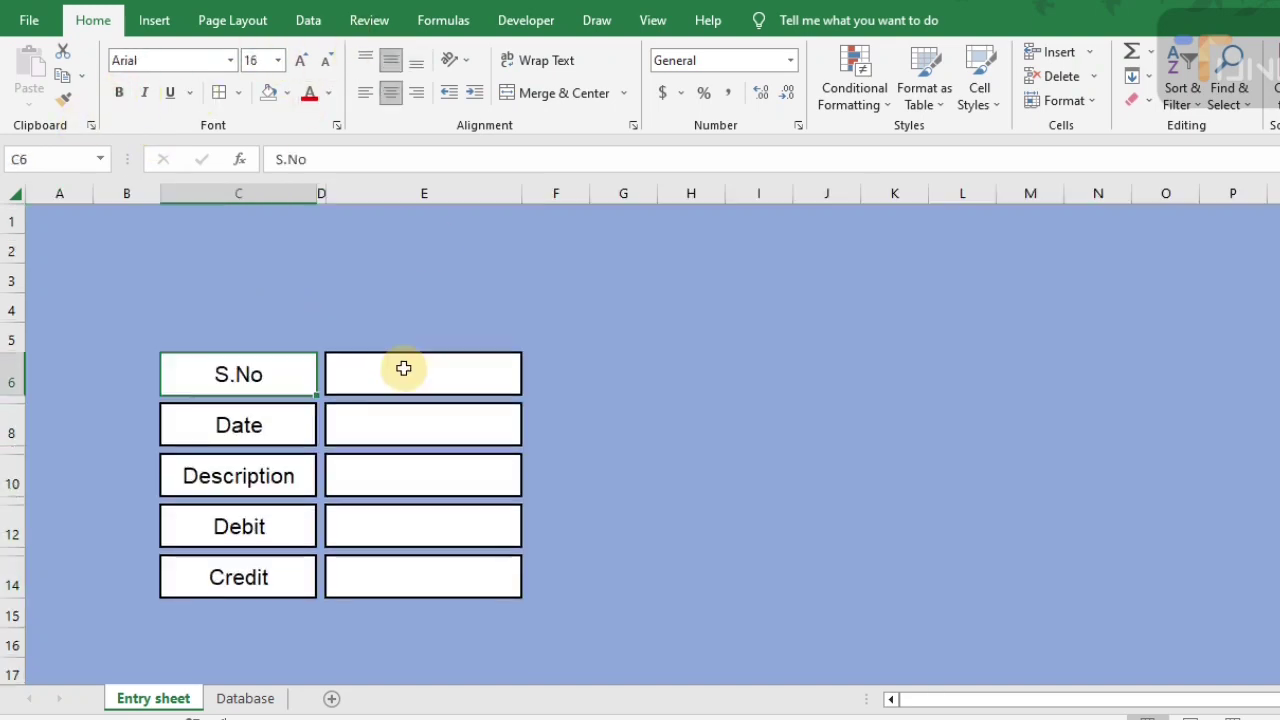
left_click(403, 369)
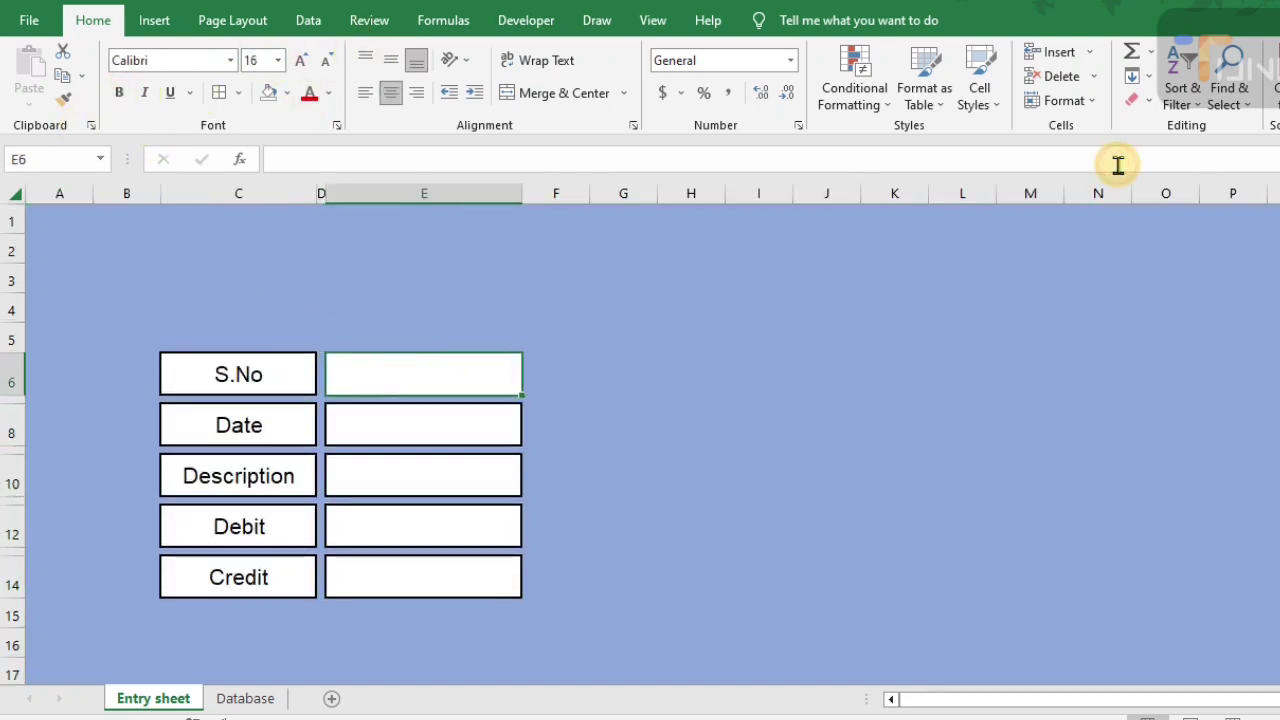
left_click(443, 189)
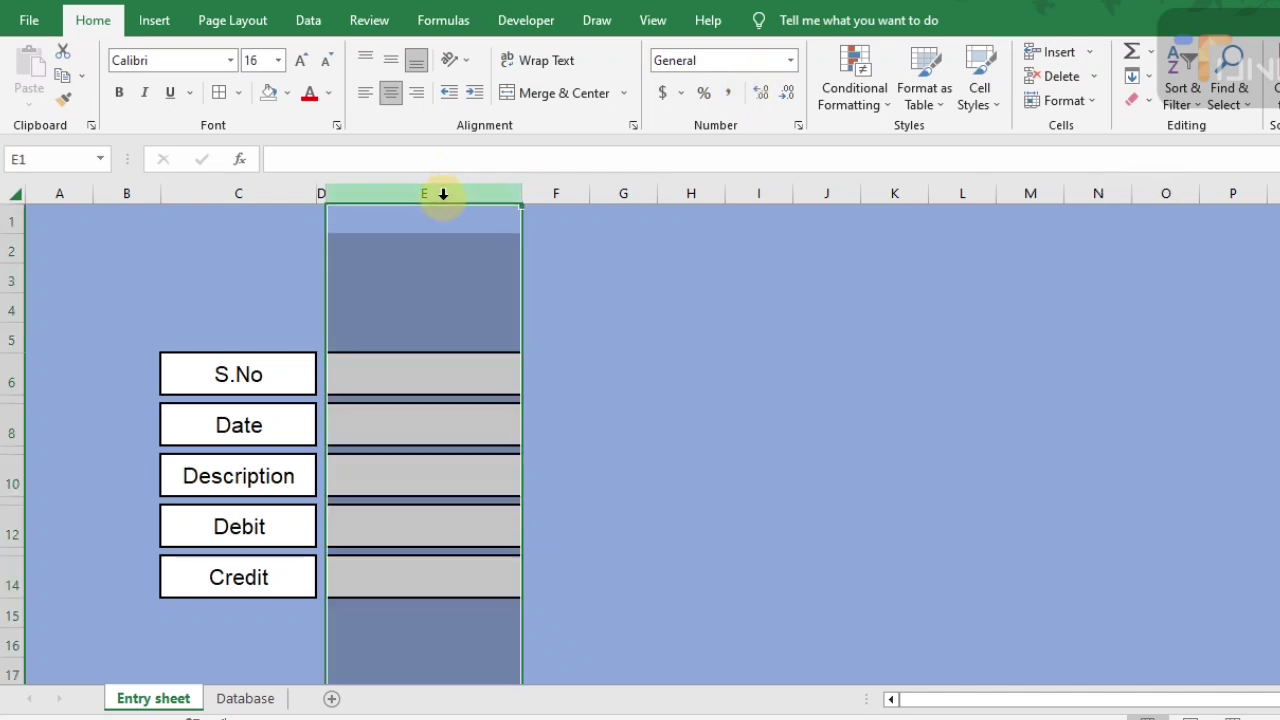
left_click(394, 98)
Enter the formula =max(Database!A:A)+1 in the S.No entry cell E6 of the Entry sheet
left_click(434, 380)
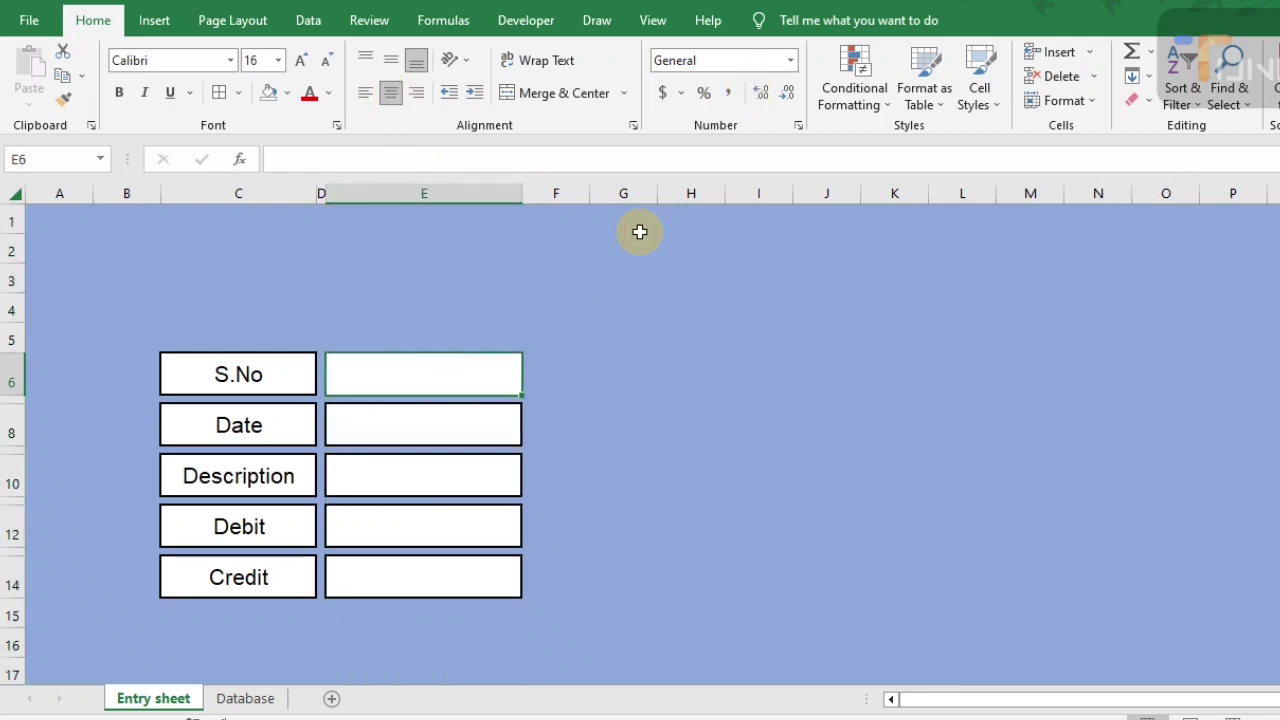
type("=")
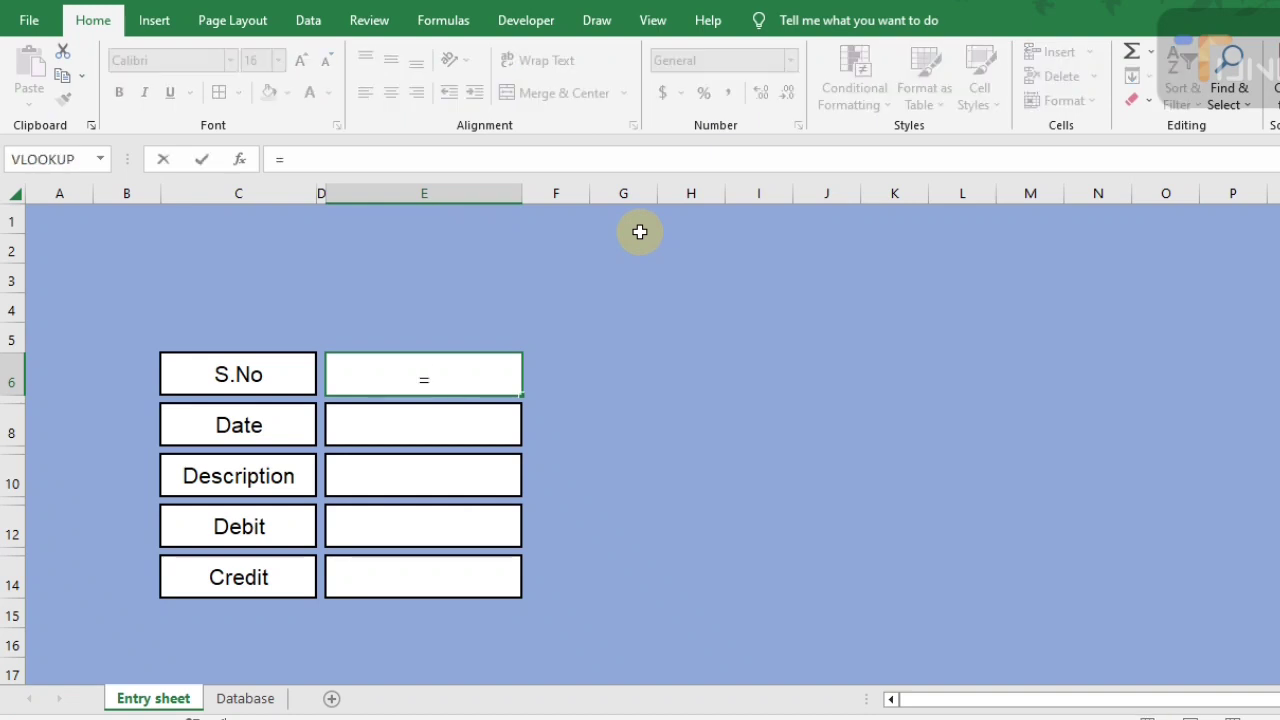
type("ma")
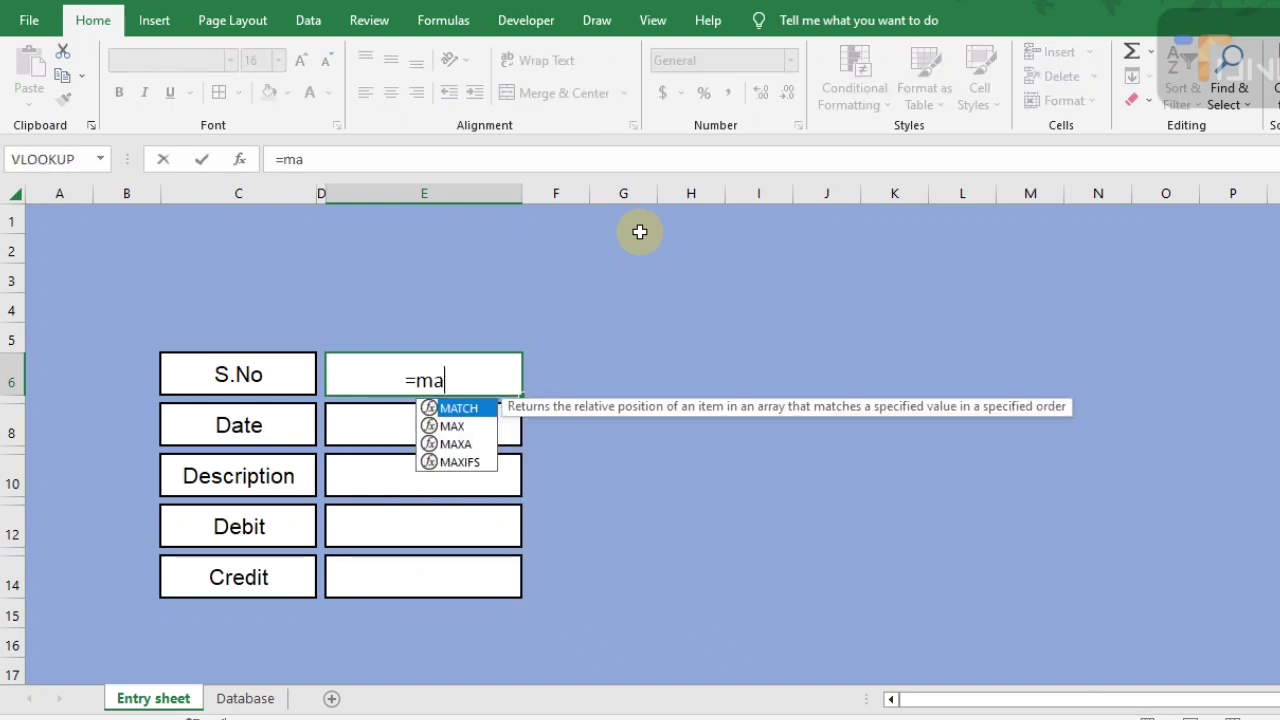
type("x(")
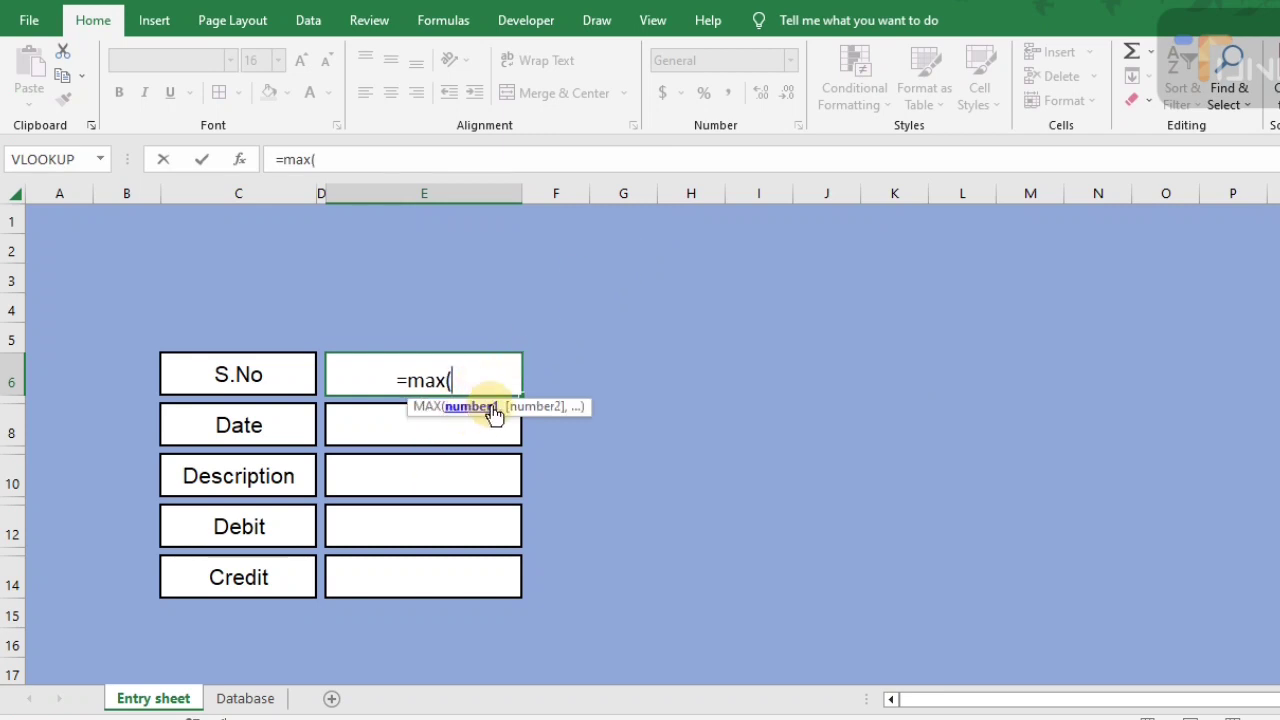
left_click(245, 699)
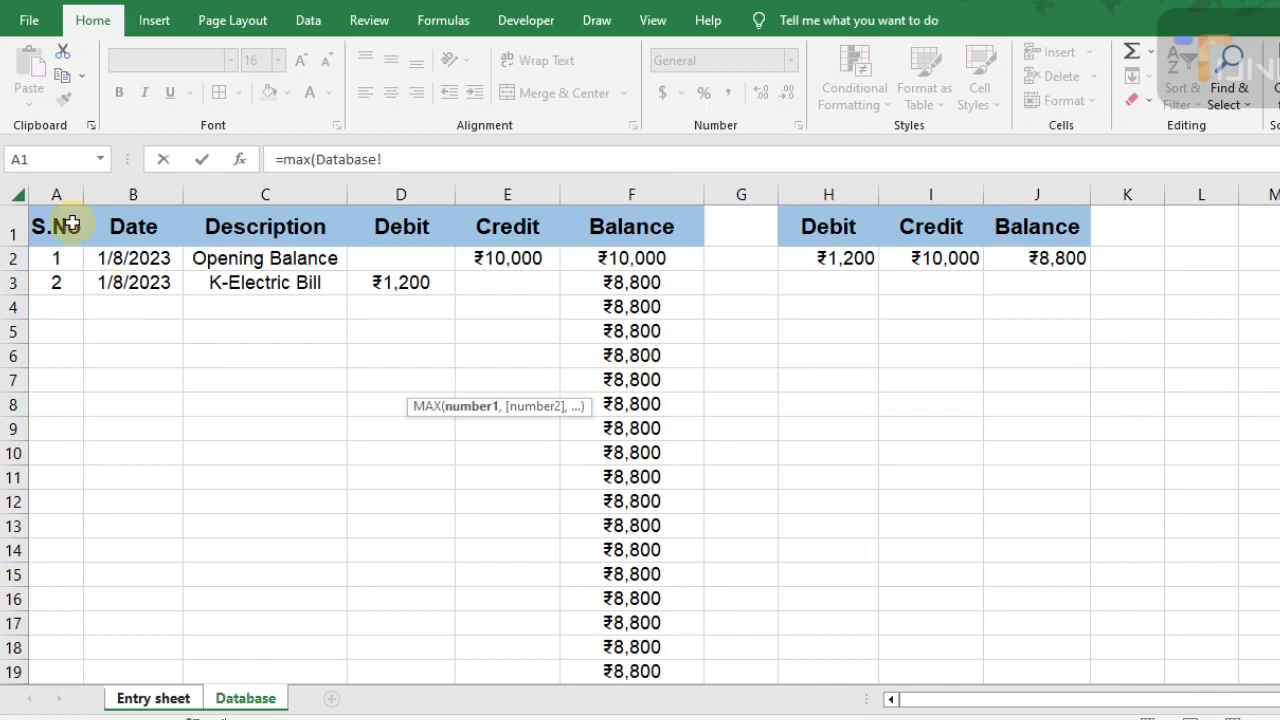
left_click(59, 194)
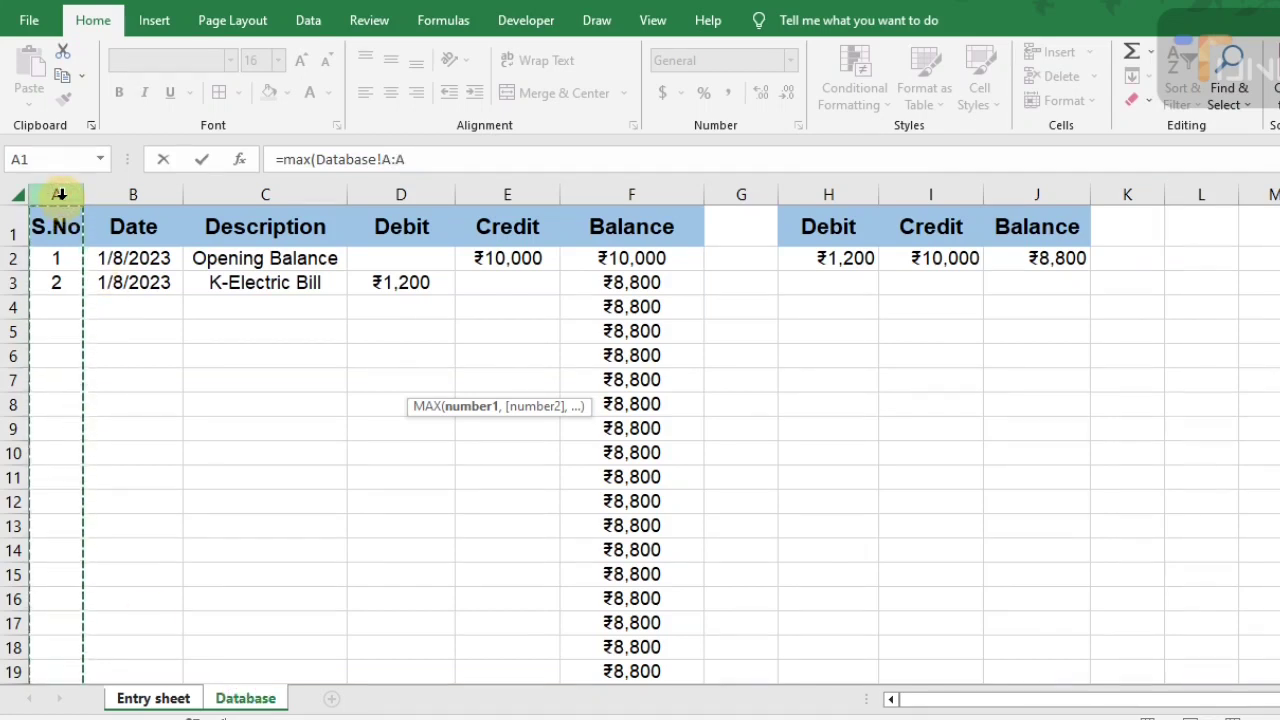
type(")")
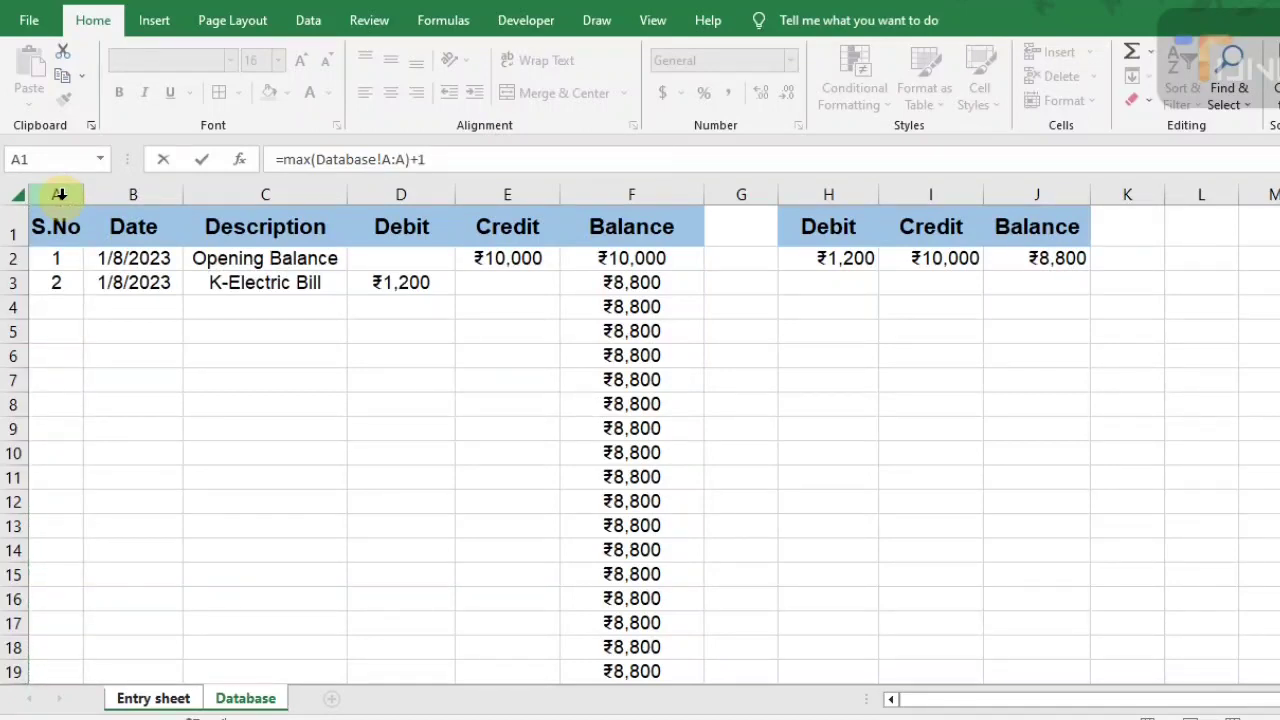
type("+1")
key("Return")
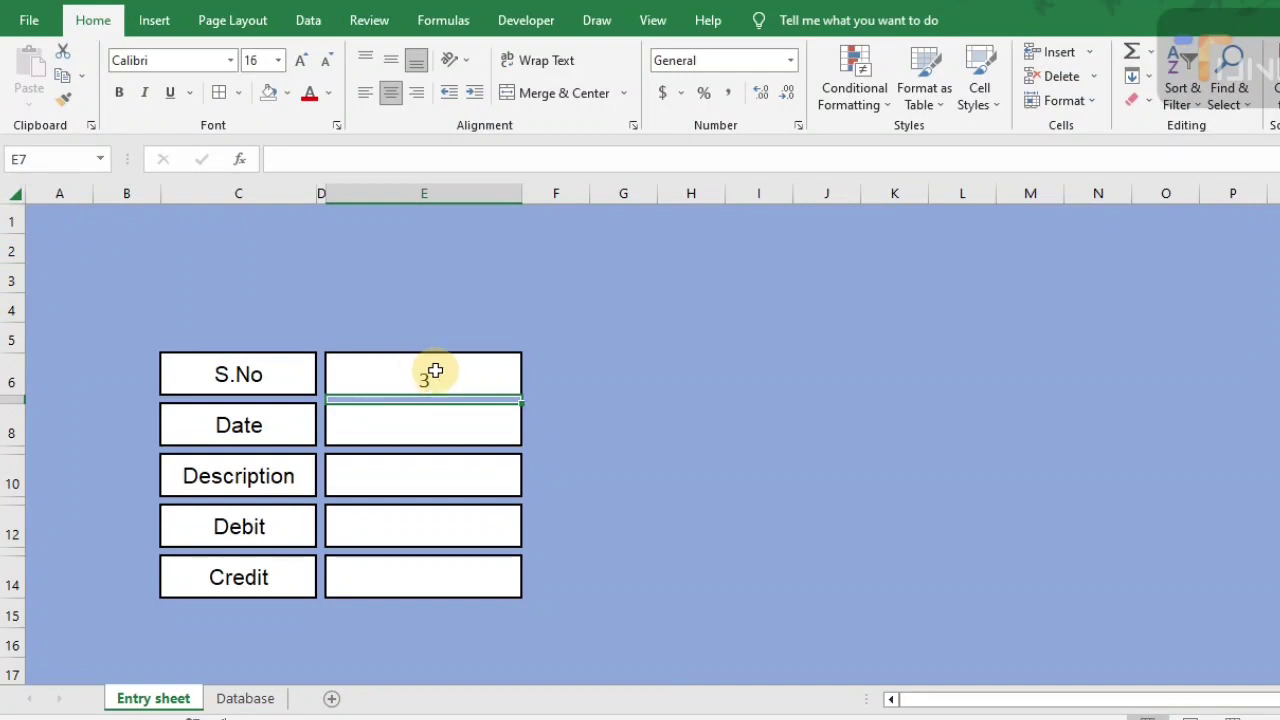
left_click(431, 422)
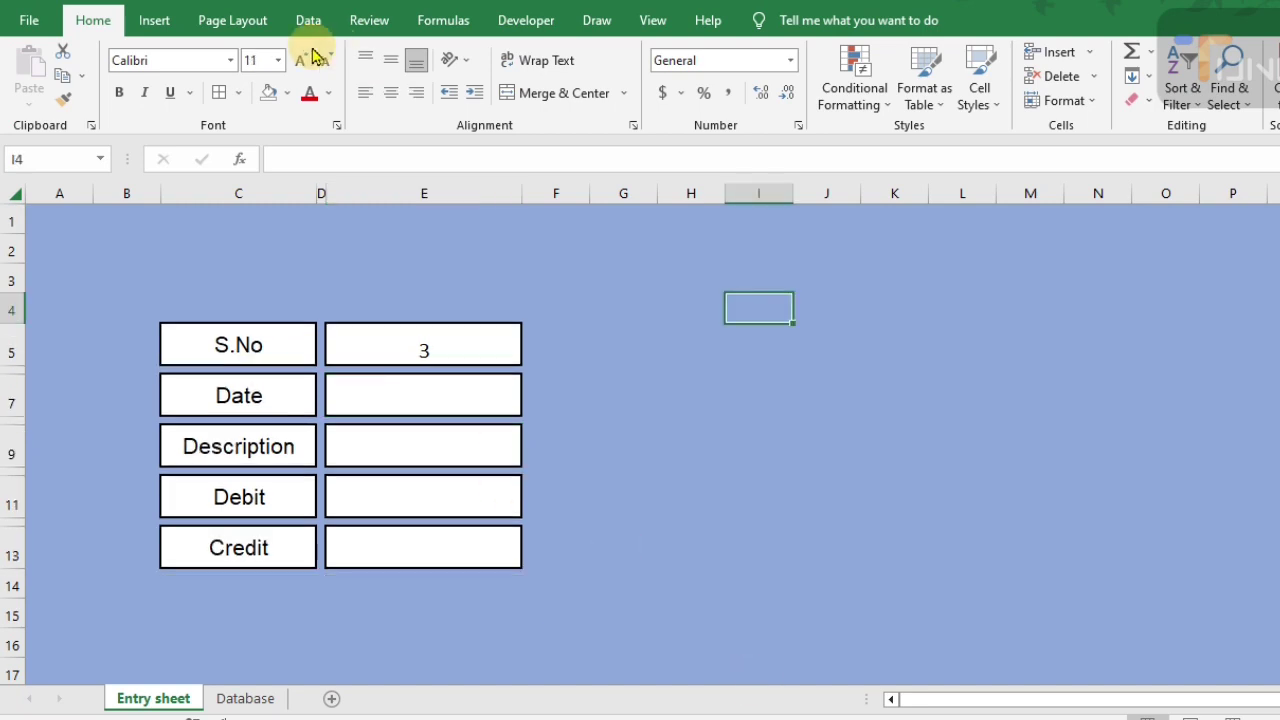
Draw a wide, short rectangle shape to the side of the form, spanning roughly columns J to L around row 4
left_click(155, 21)
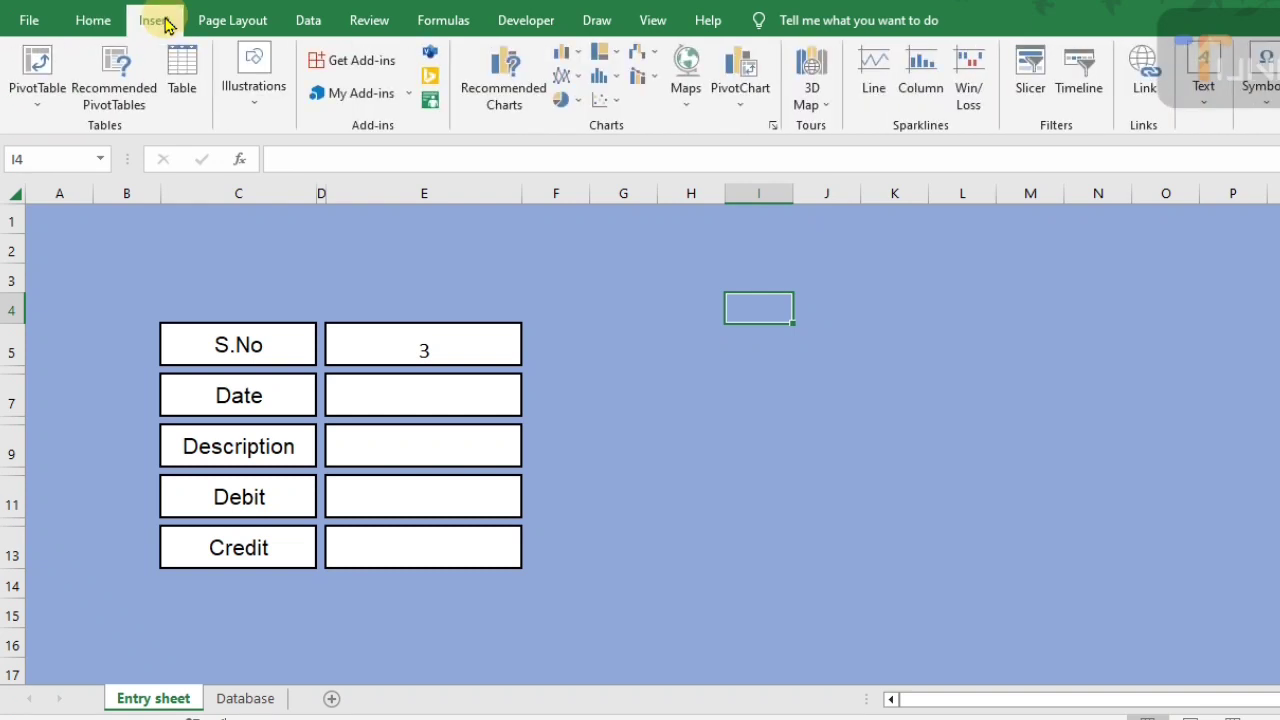
left_click(252, 108)
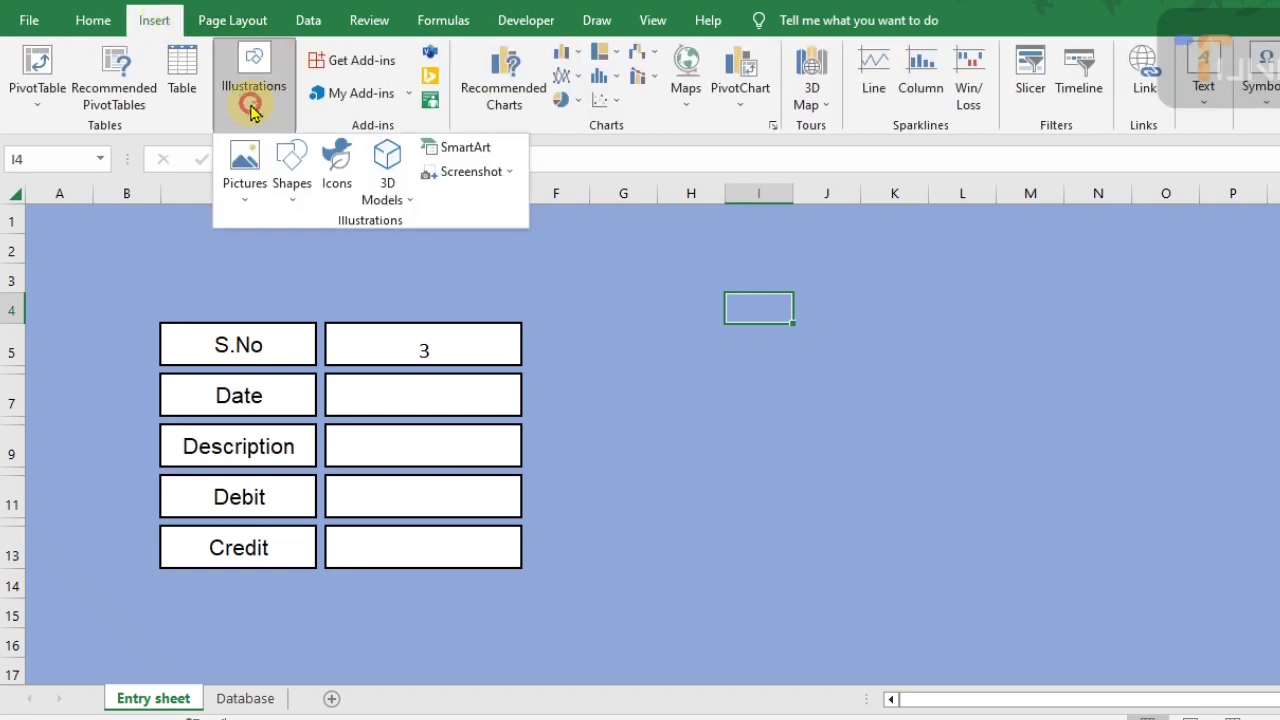
left_click(289, 170)
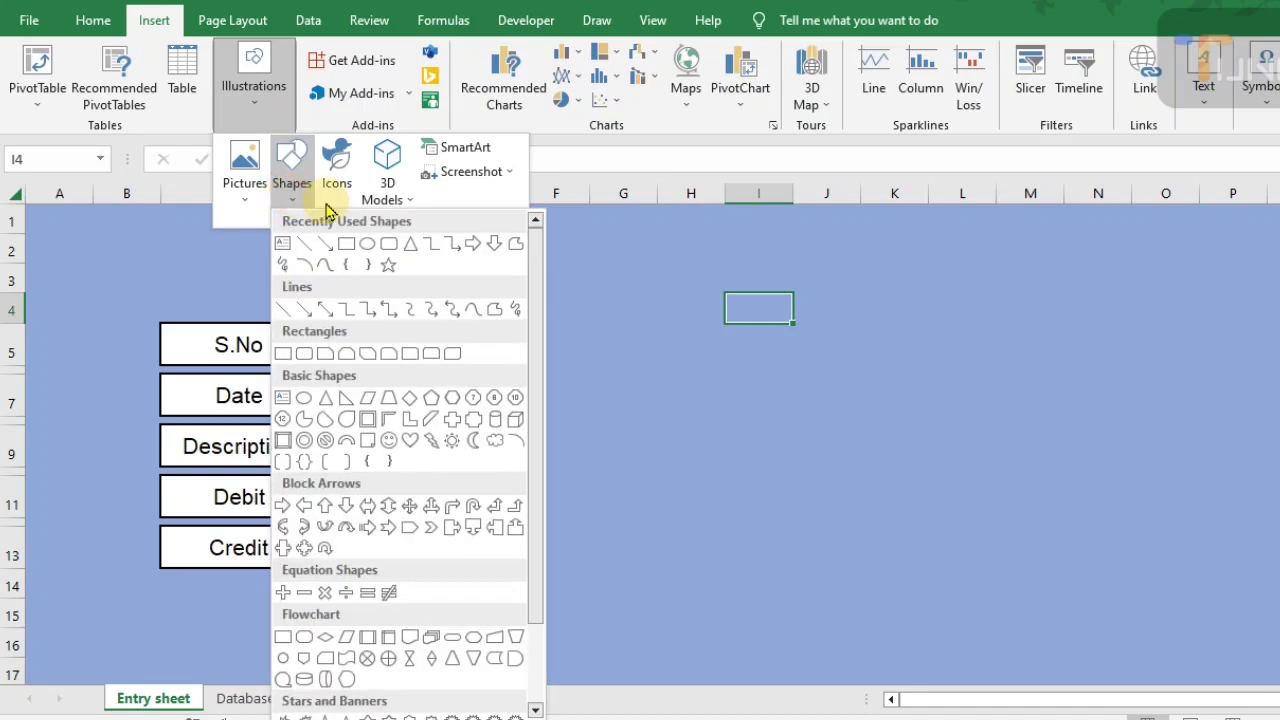
left_click(346, 245)
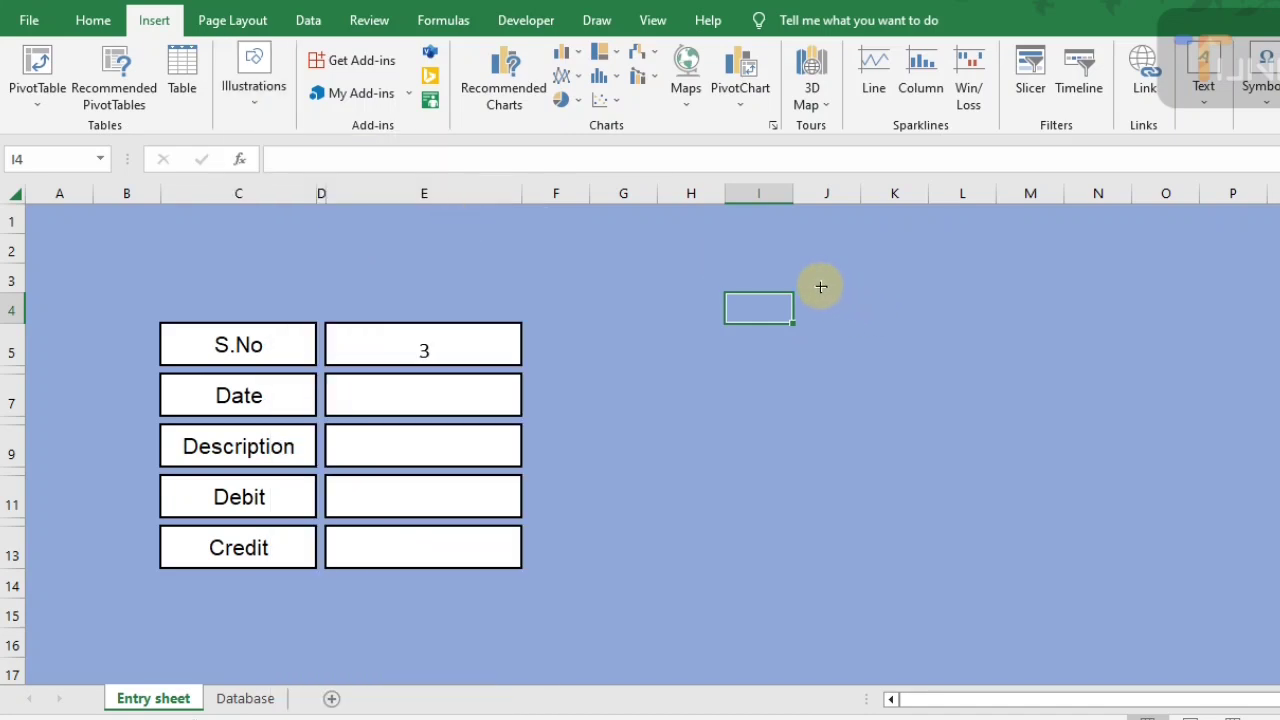
left_click_drag(820, 287, 1018, 326)
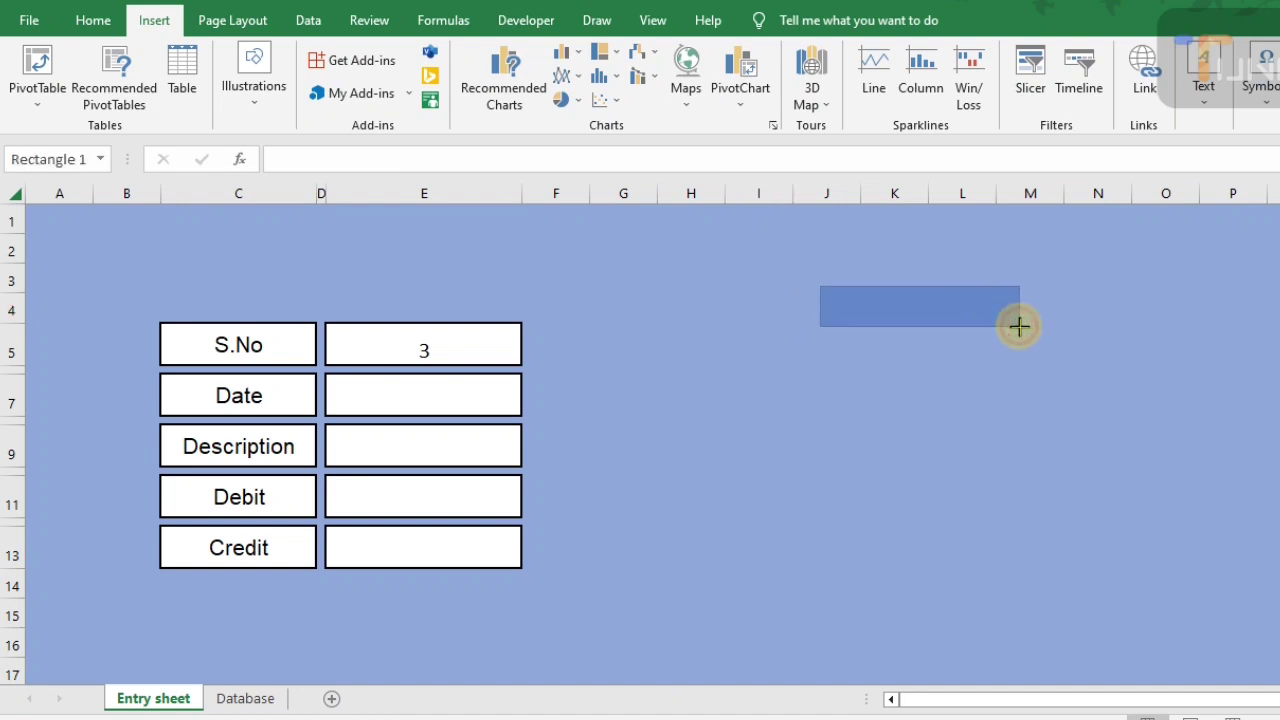
Remove the rectangle's fill and its shape and text outlines
left_click(892, 79)
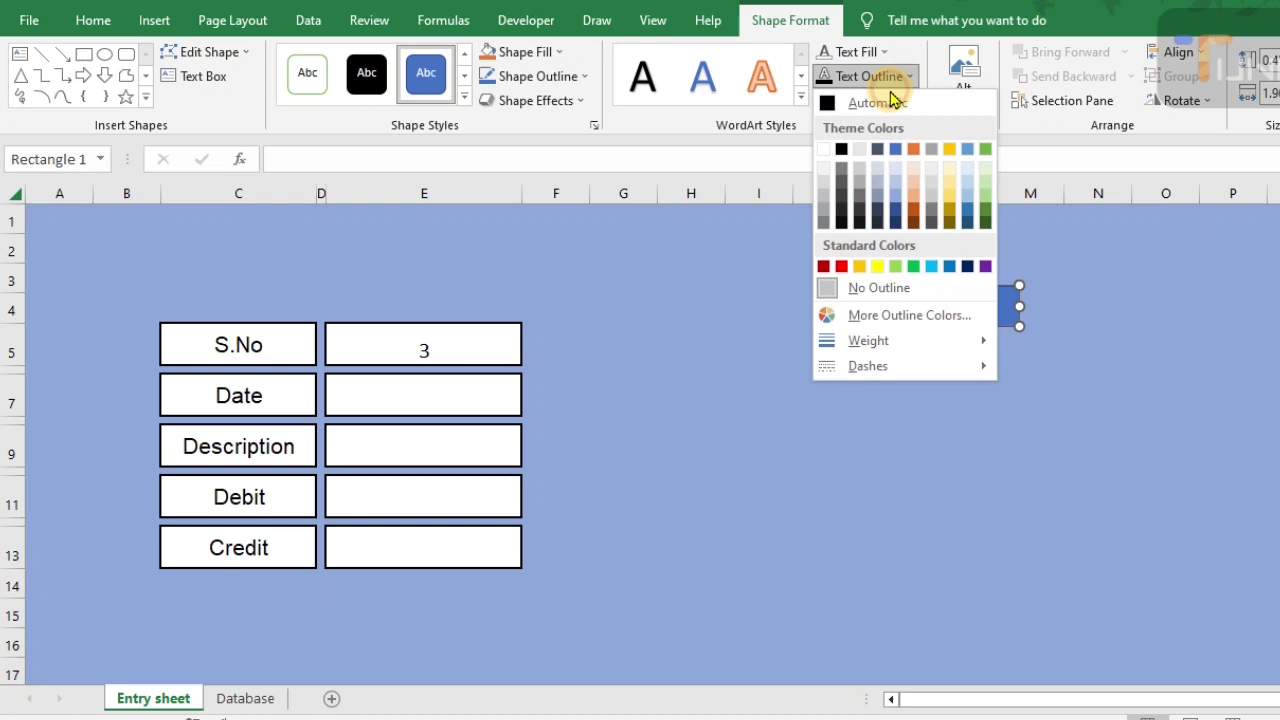
left_click(860, 287)
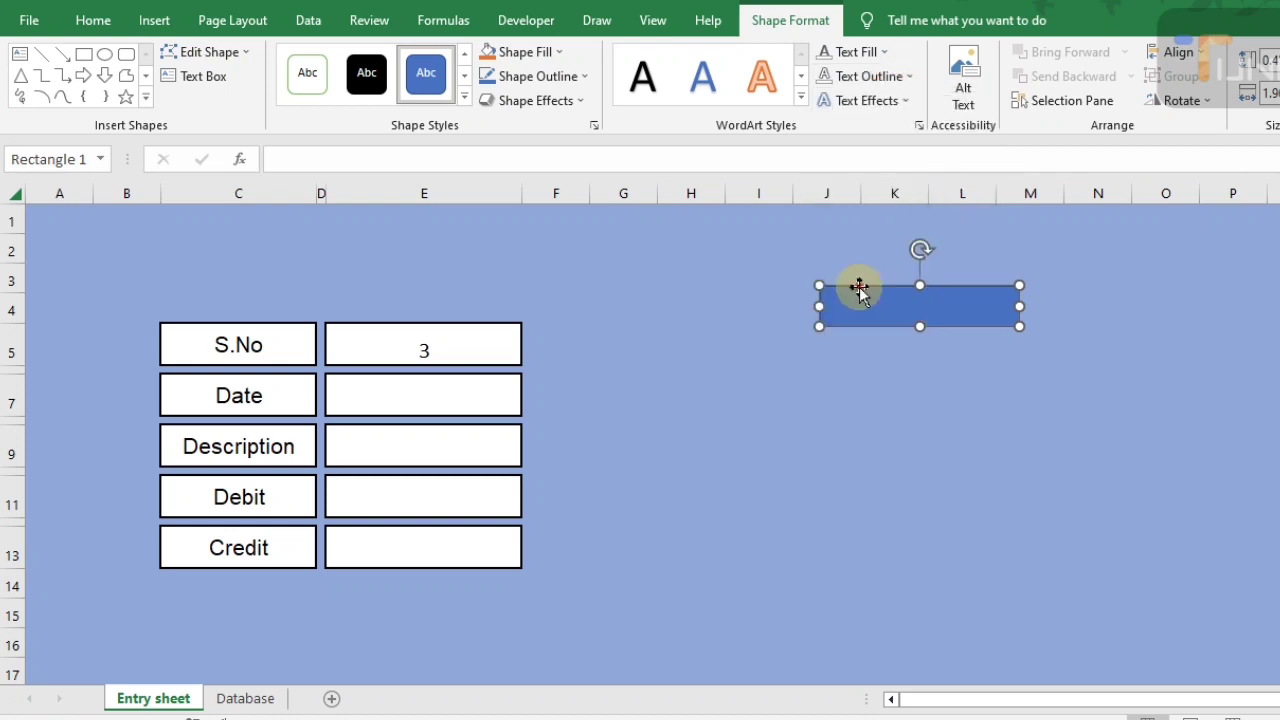
left_click(557, 51)
left_click(530, 268)
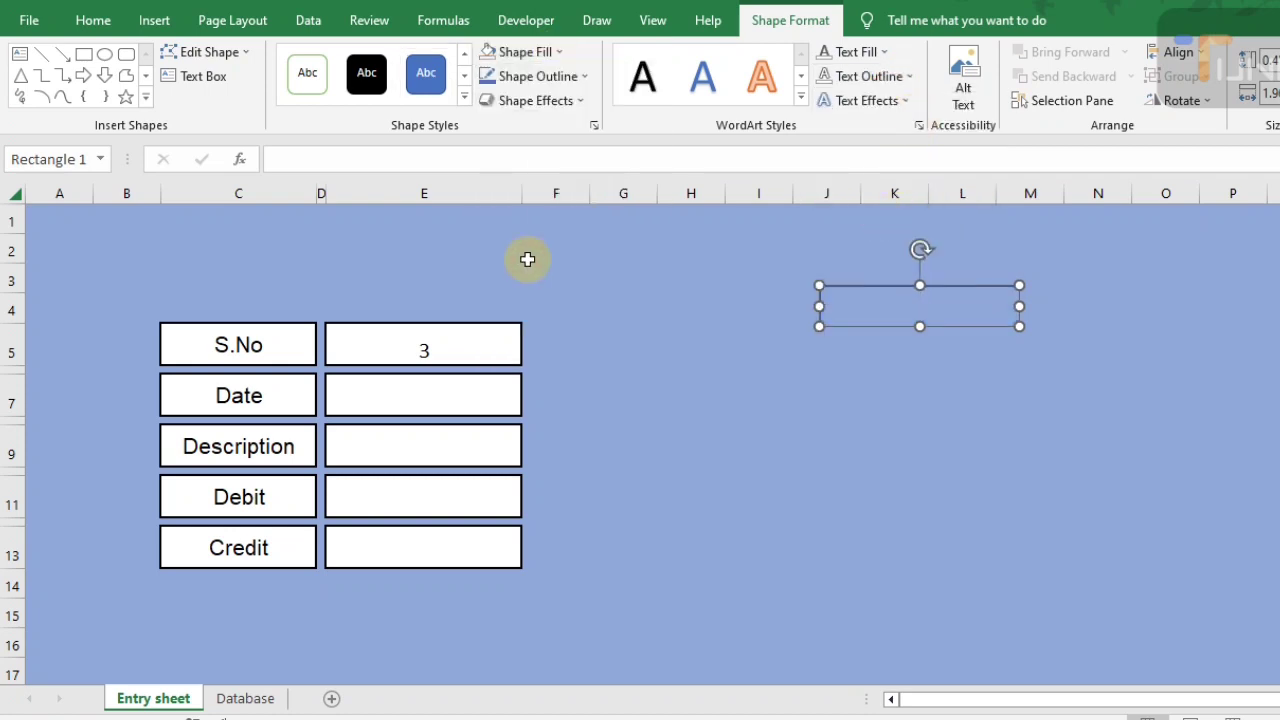
left_click(560, 54)
left_click(515, 262)
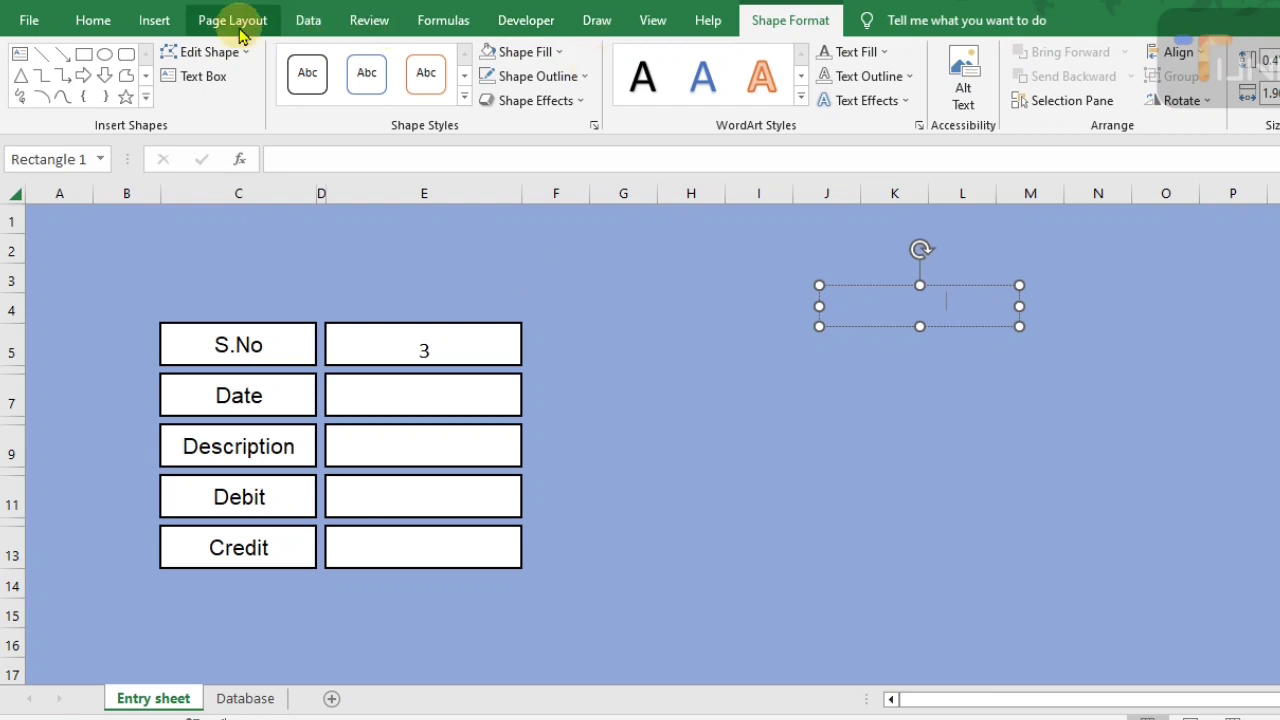
Color the rectangle's "Totl Debit Amount" text black and center it horizontally and vertically
left_click(95, 21)
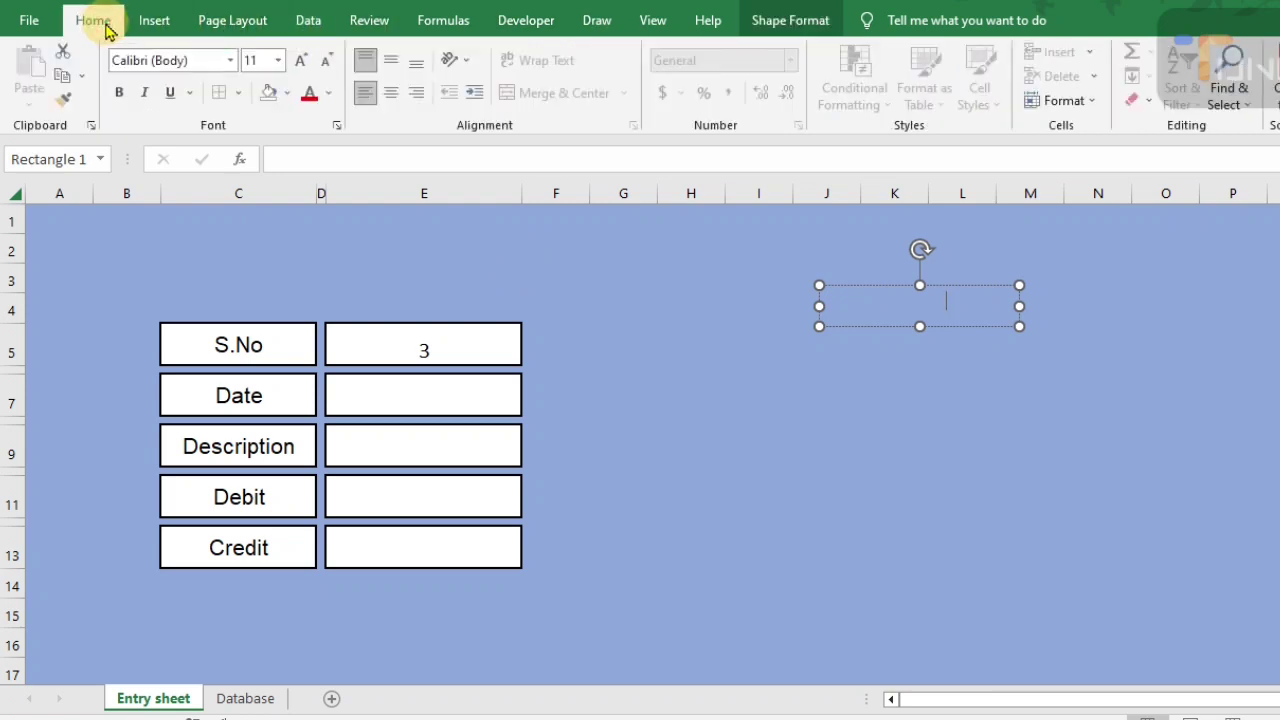
key("ctrl+a")
left_click(329, 95)
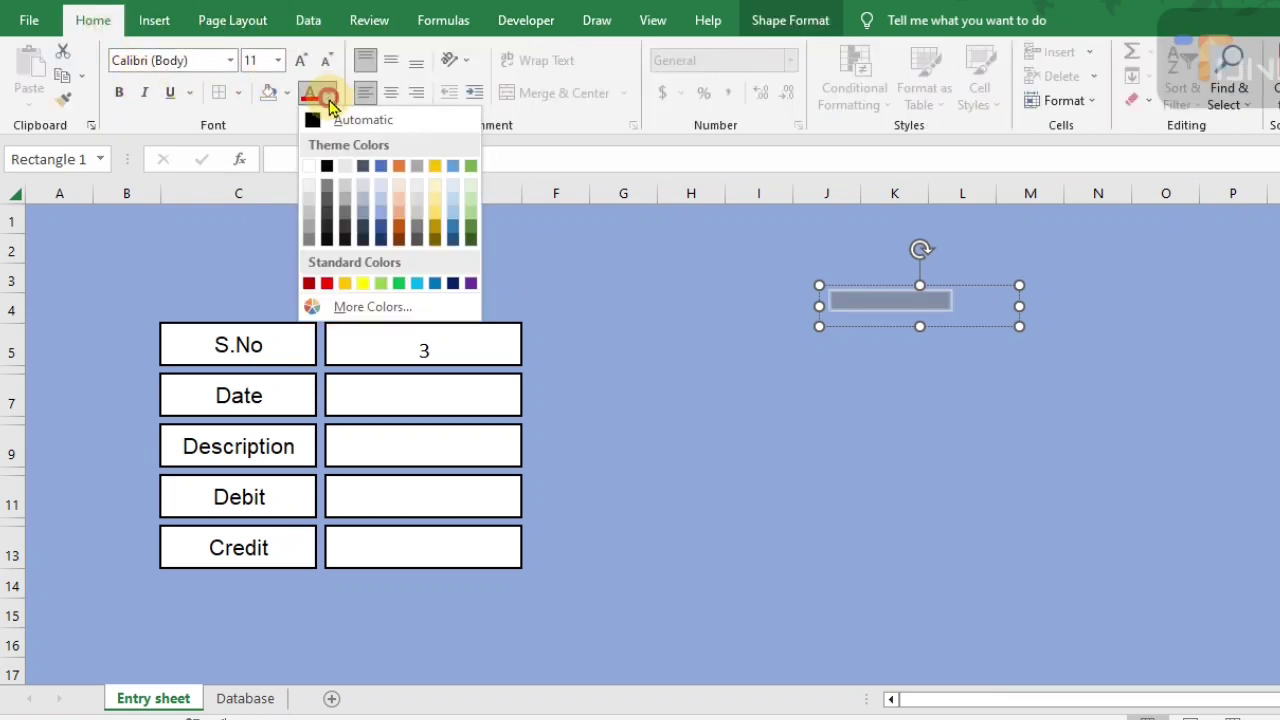
left_click(327, 167)
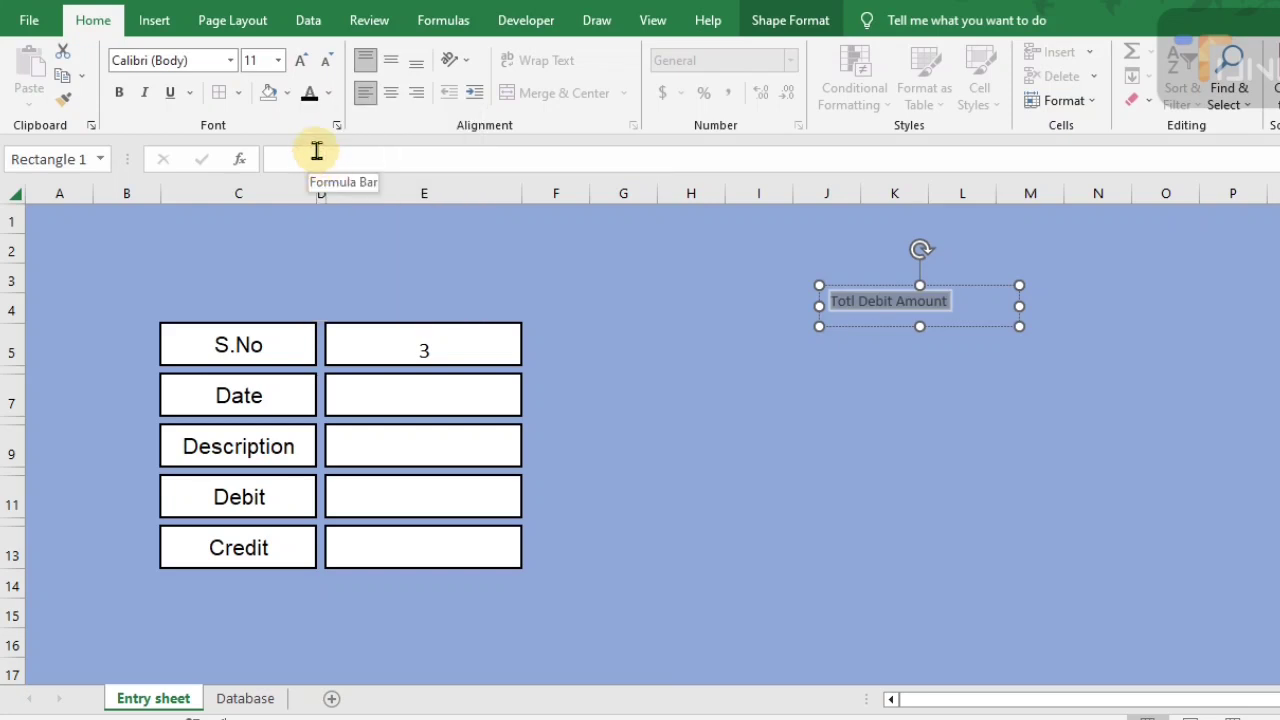
left_click(388, 94)
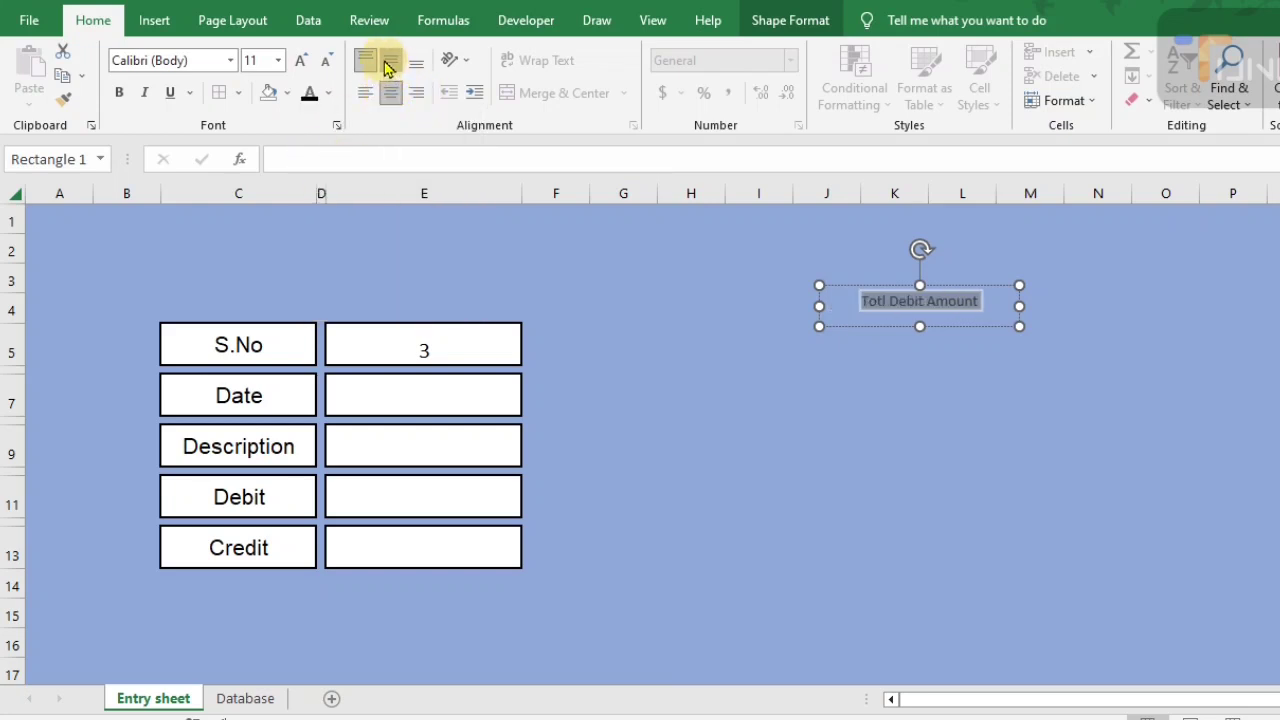
left_click(390, 60)
Set the "Totl Debit Amount" text to font size 16 and make it bold
left_click(279, 60)
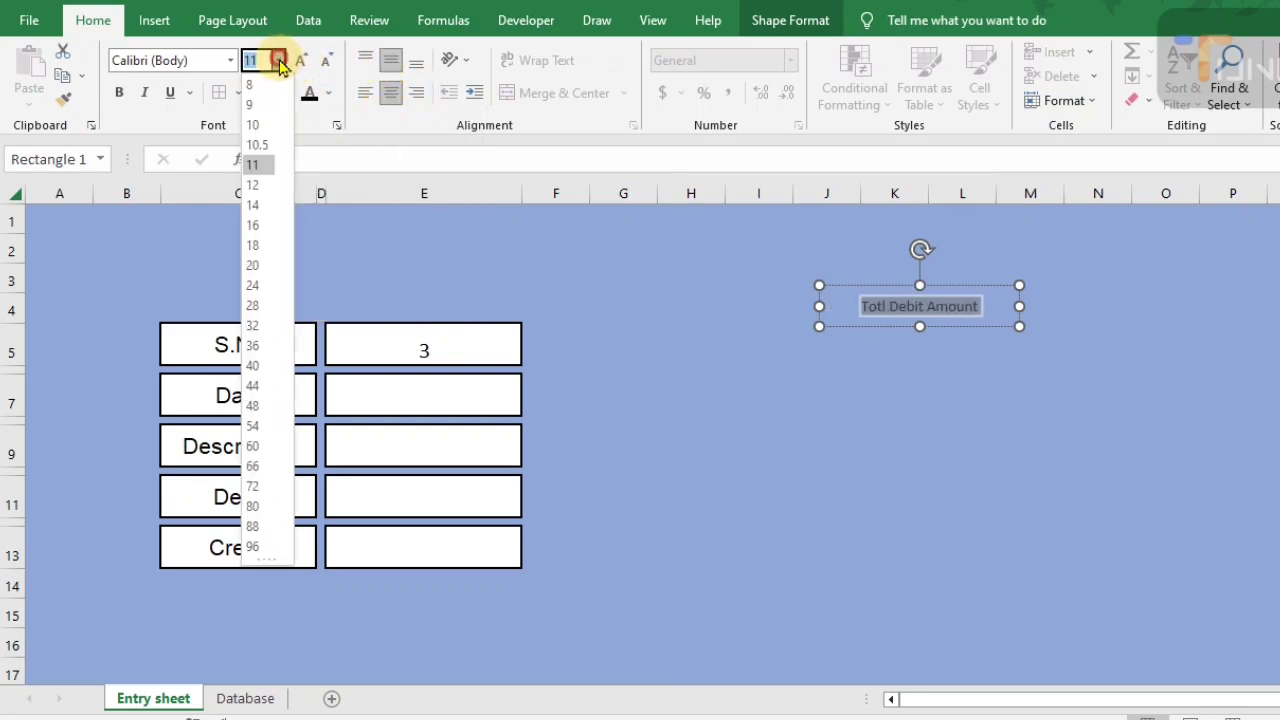
left_click(279, 60)
left_click(279, 60)
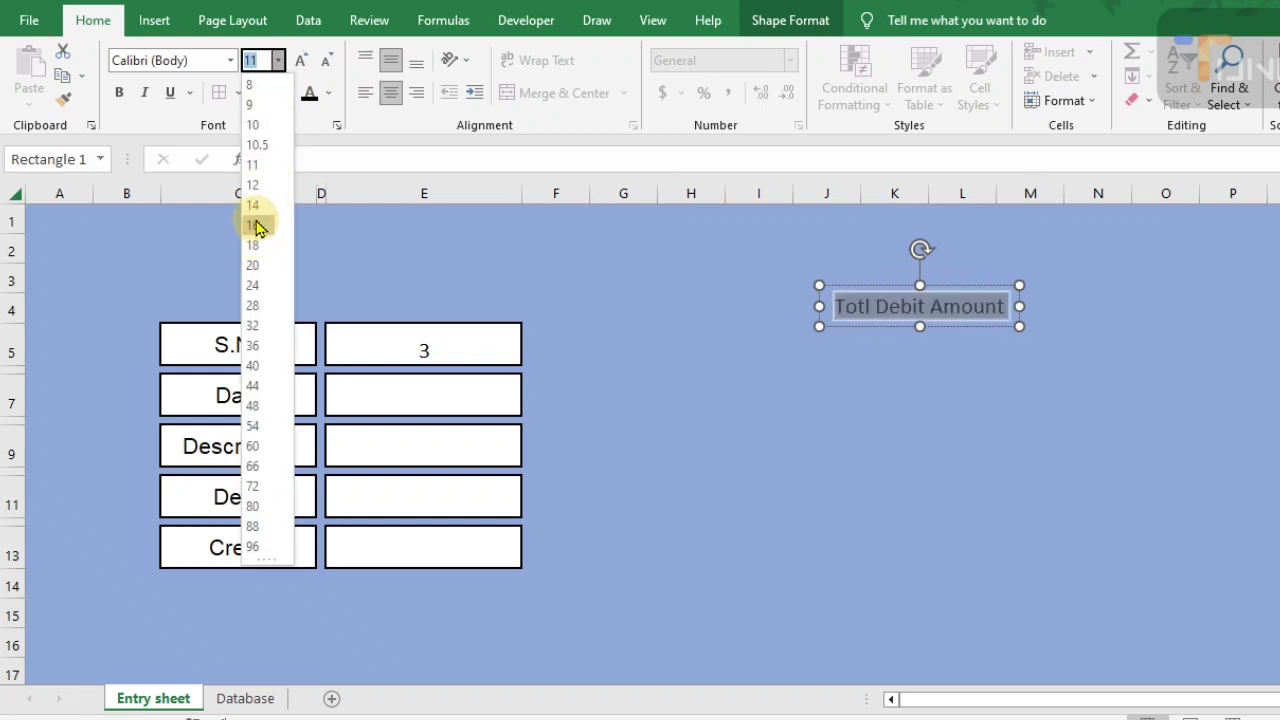
left_click(256, 228)
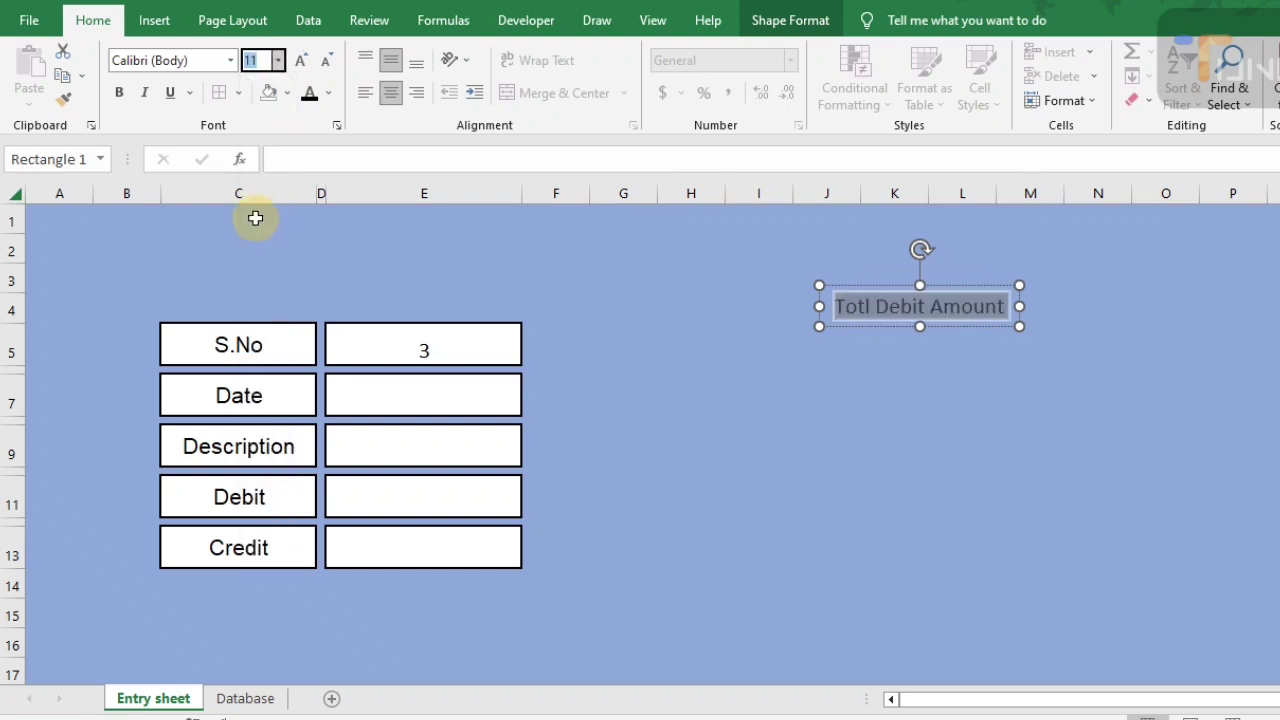
left_click(118, 92)
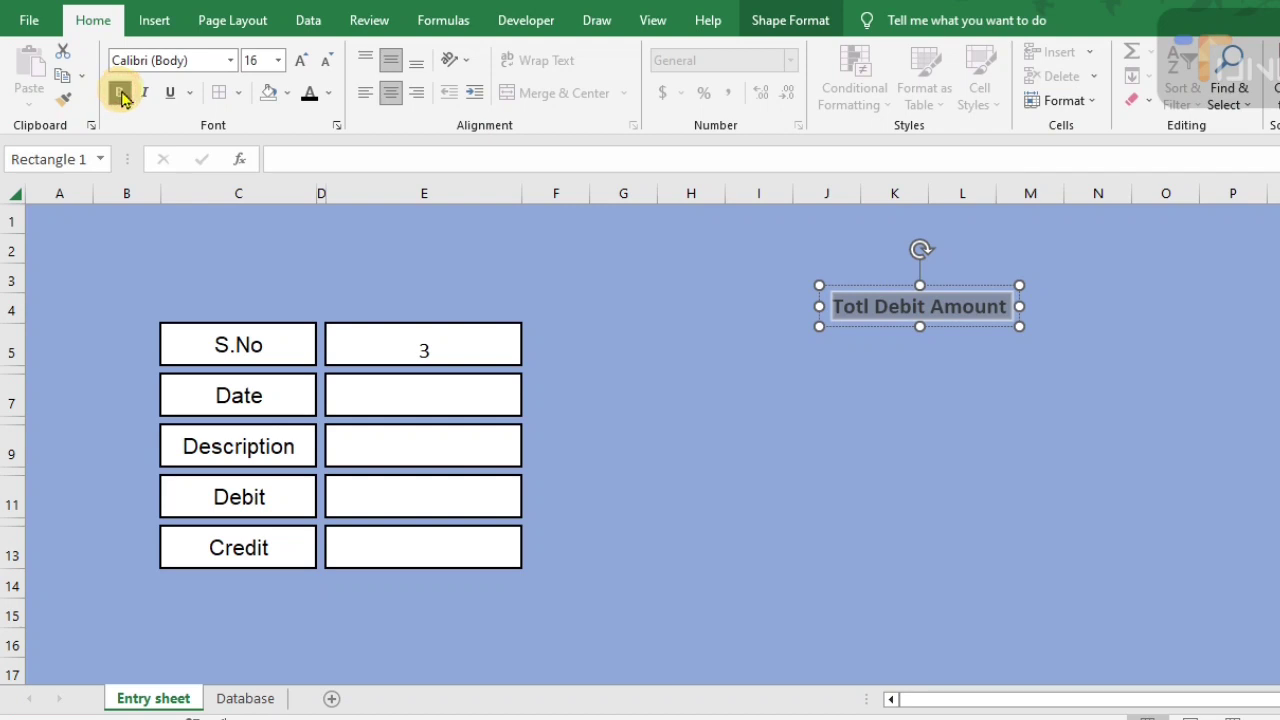
Make two copies of the "Totl Debit Amount" label, placed below it around rows 7 and 11
left_click(917, 322)
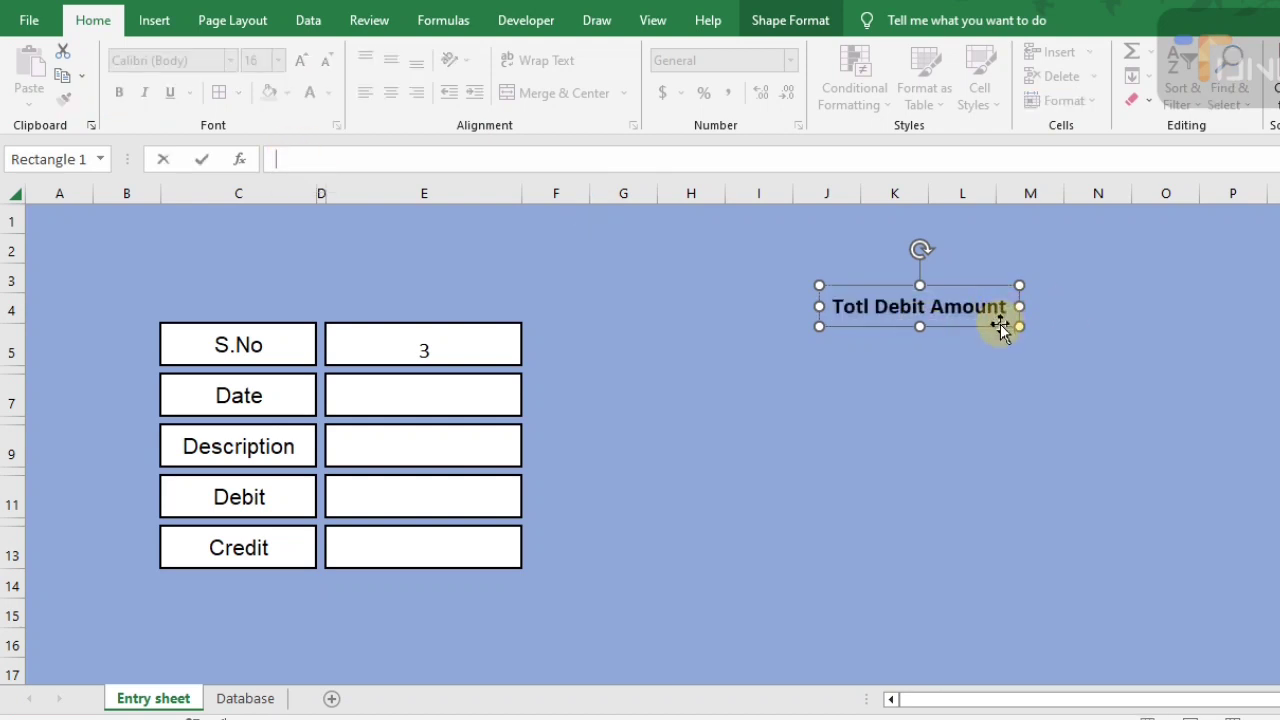
left_click_drag(1000, 324, 1021, 535)
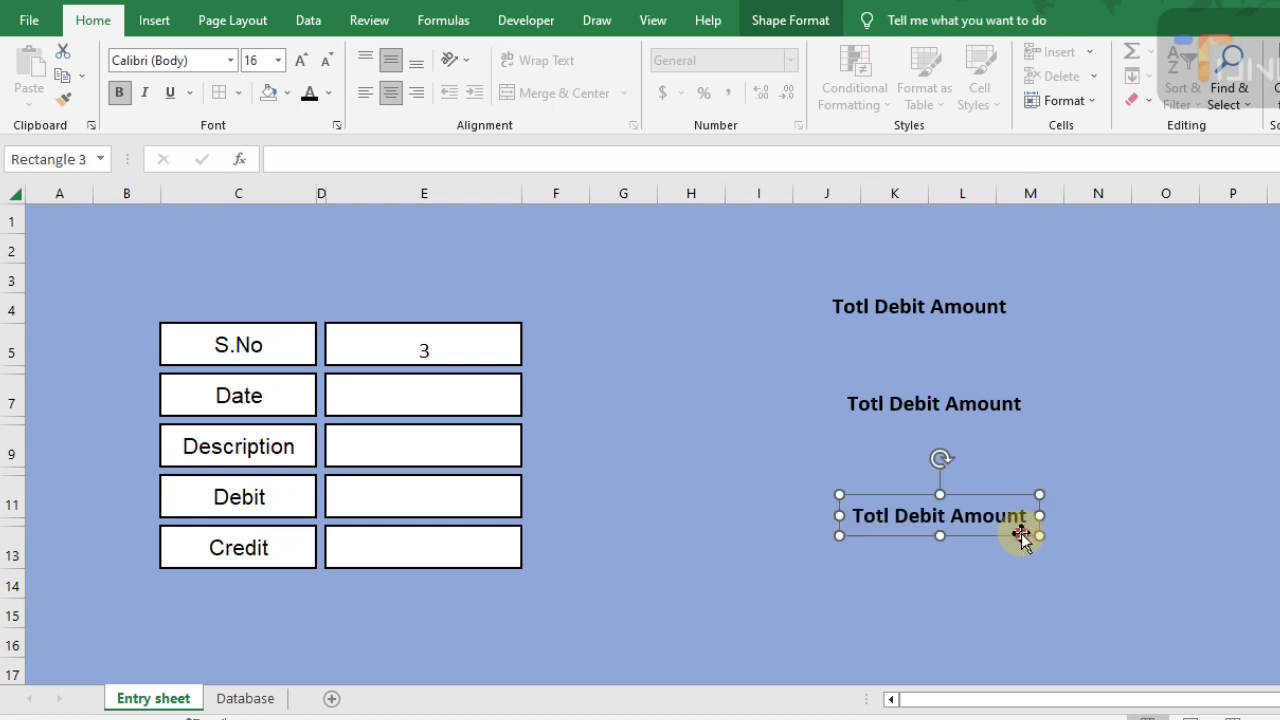
Change the middle label's text to "Totl Credit Amount" and widen its box slightly so the text fits on one line
left_click(969, 401)
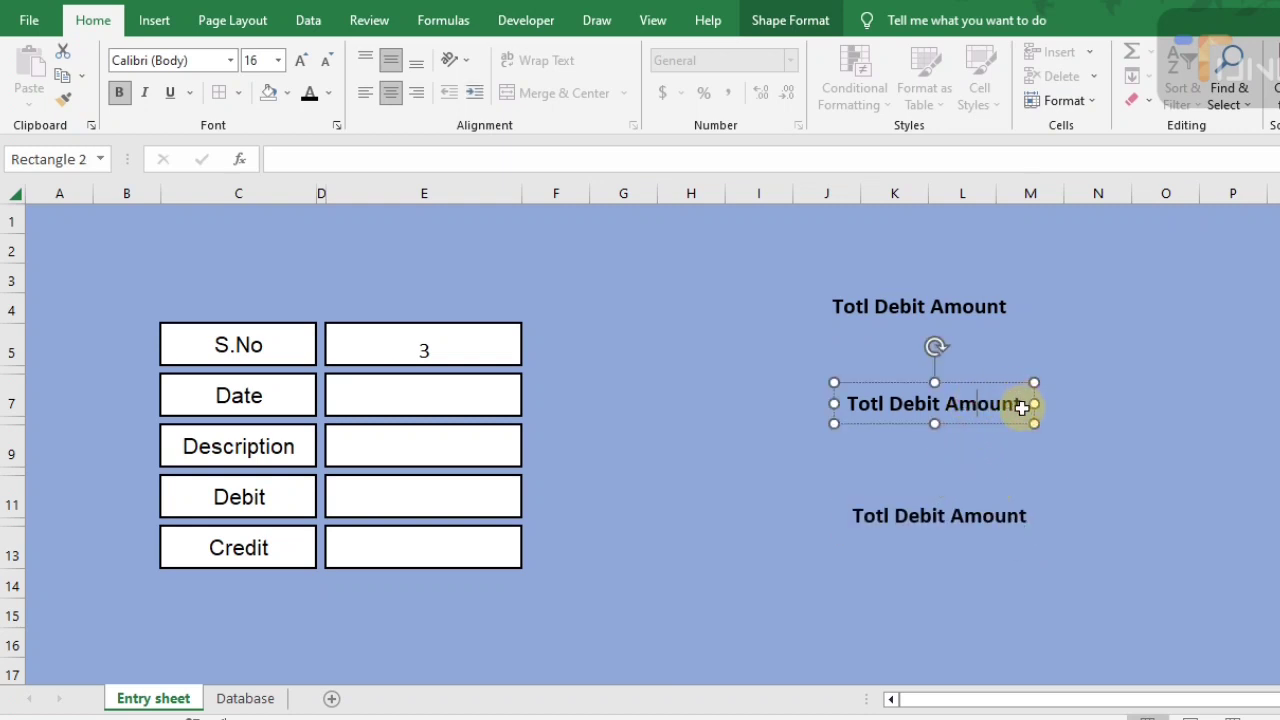
key("BackSpace")
key("BackSpace")
key("BackSpace")
key("BackSpace")
key("BackSpace")
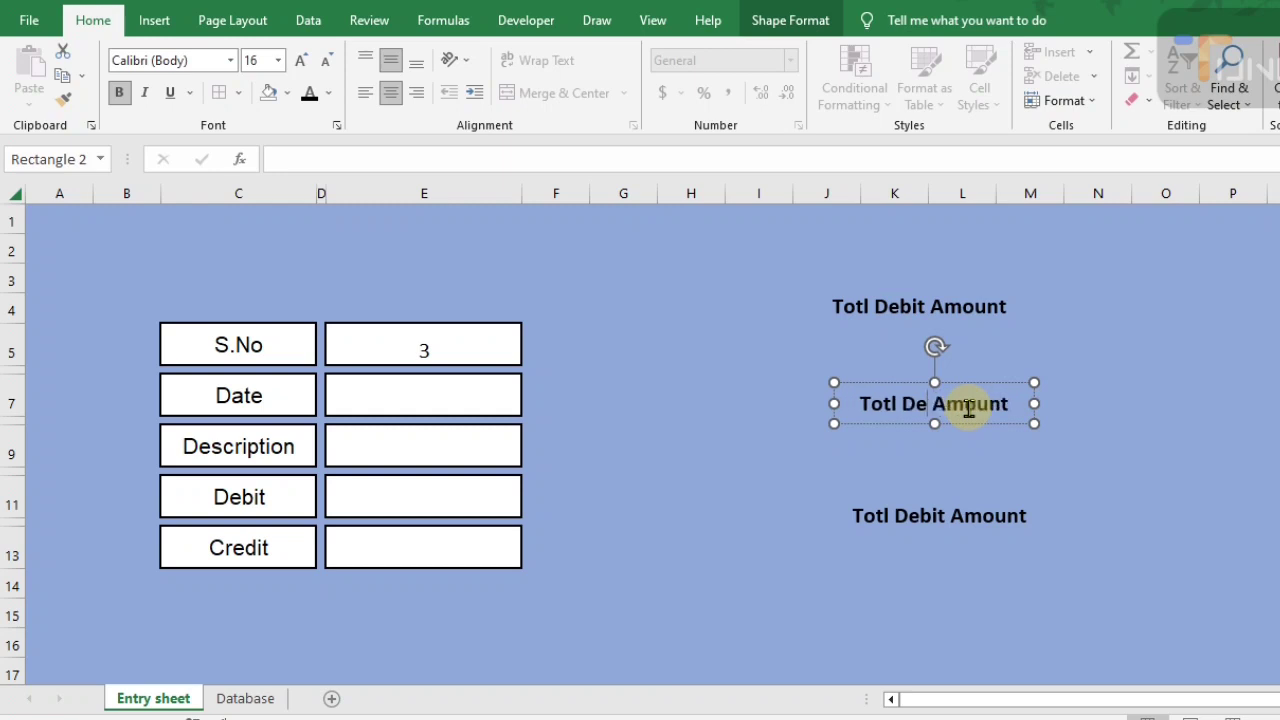
type("Cride")
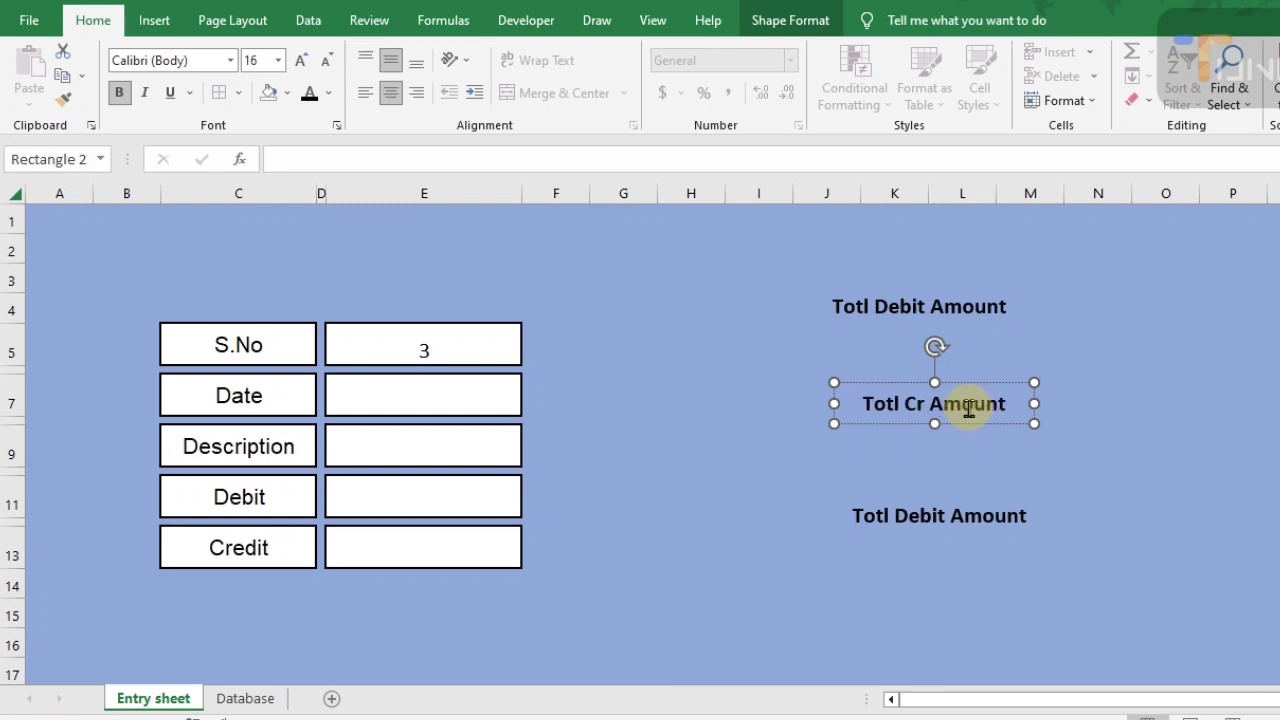
key("BackSpace")
key("BackSpace")
key("BackSpace")
type("edit")
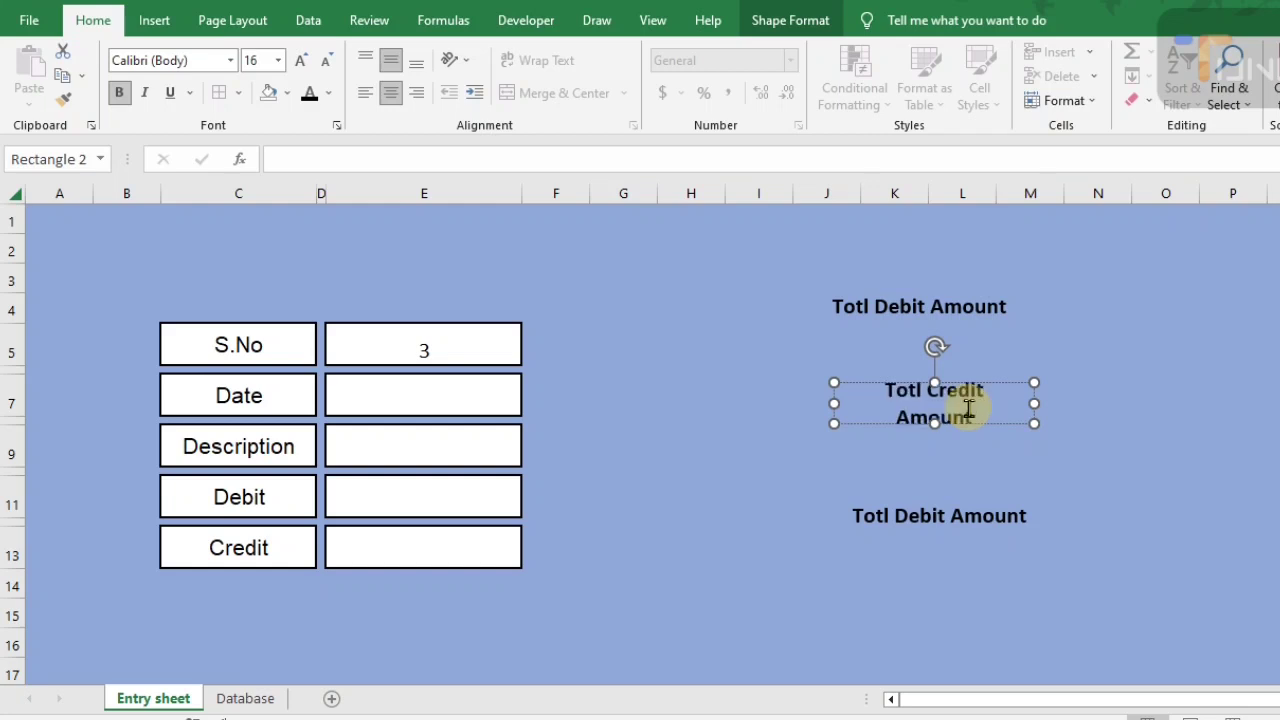
left_click_drag(1036, 403, 1045, 403)
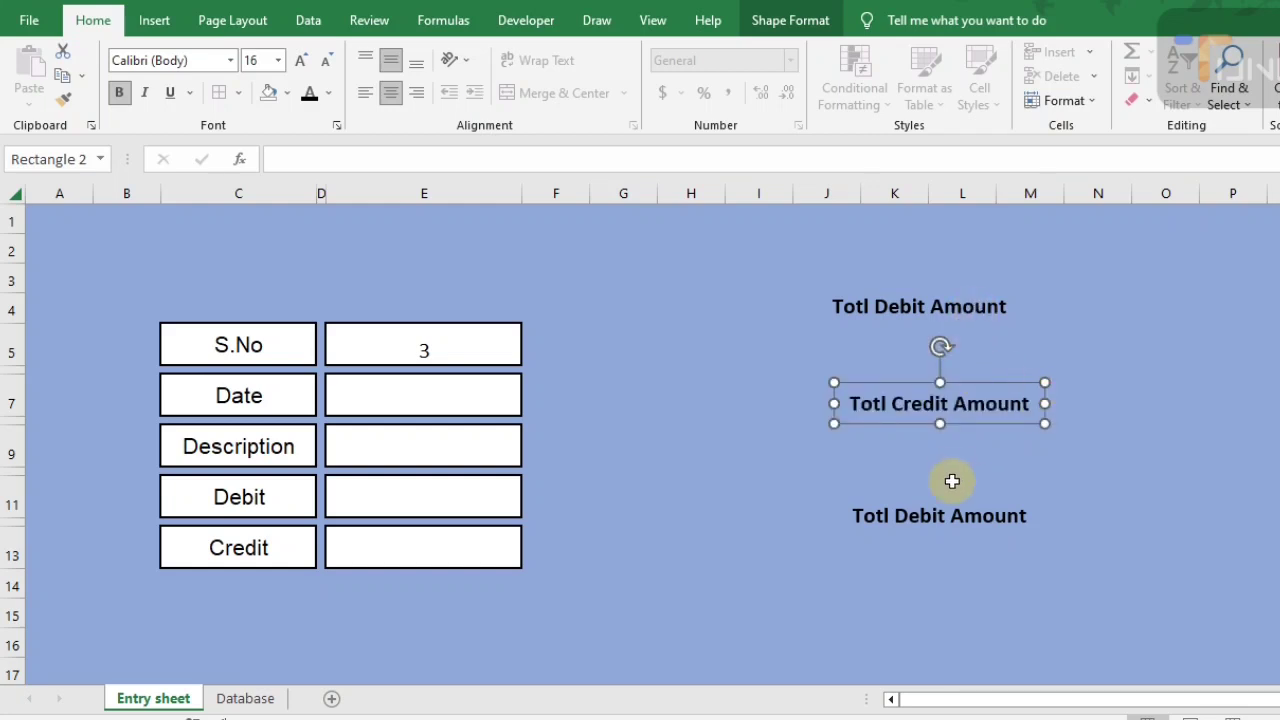
Change the lowest label's text to "Totl Balance Amount" and widen its box slightly so the text fits on one line
left_click(945, 515)
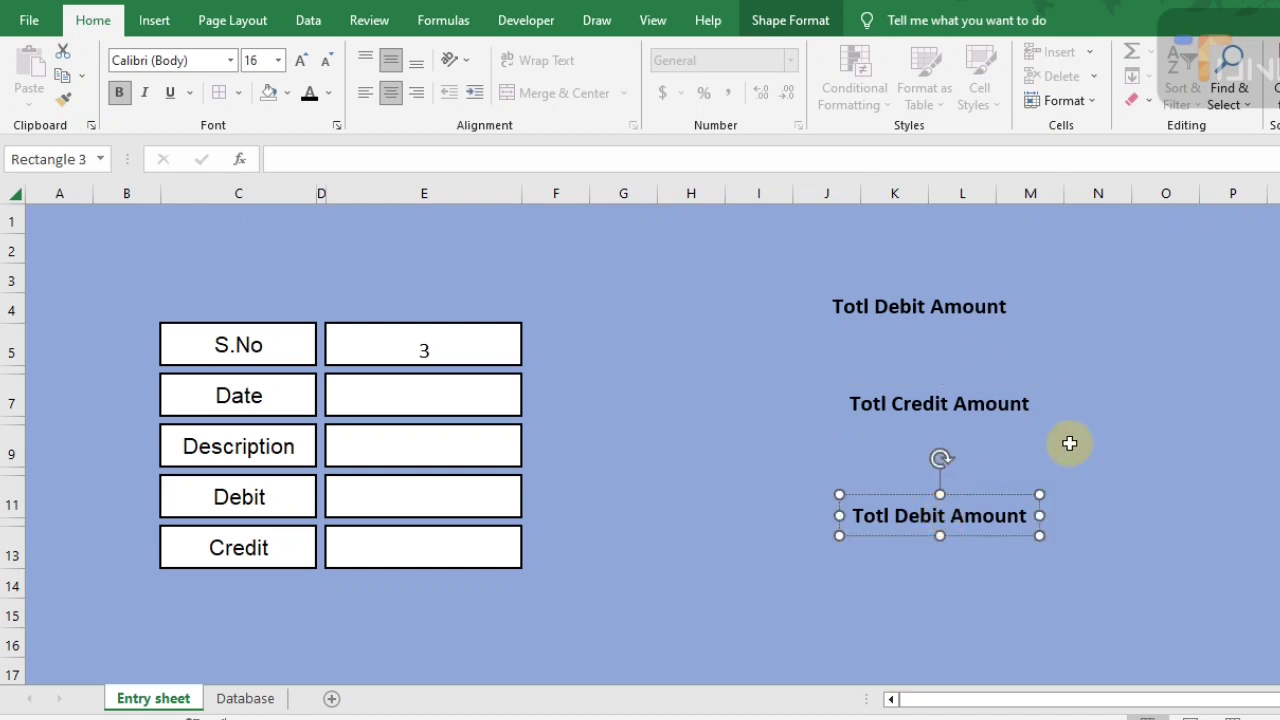
key("BackSpace")
key("BackSpace")
key("BackSpace")
key("BackSpace")
key("BackSpace")
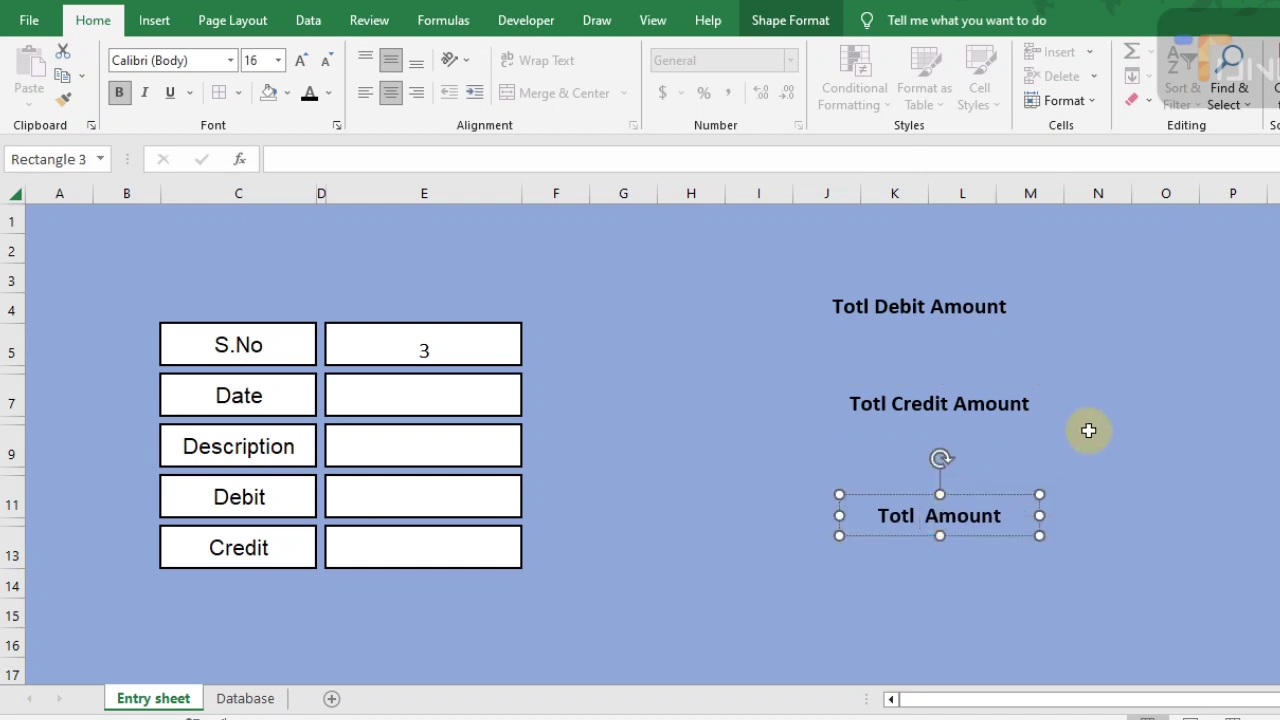
type("Balance")
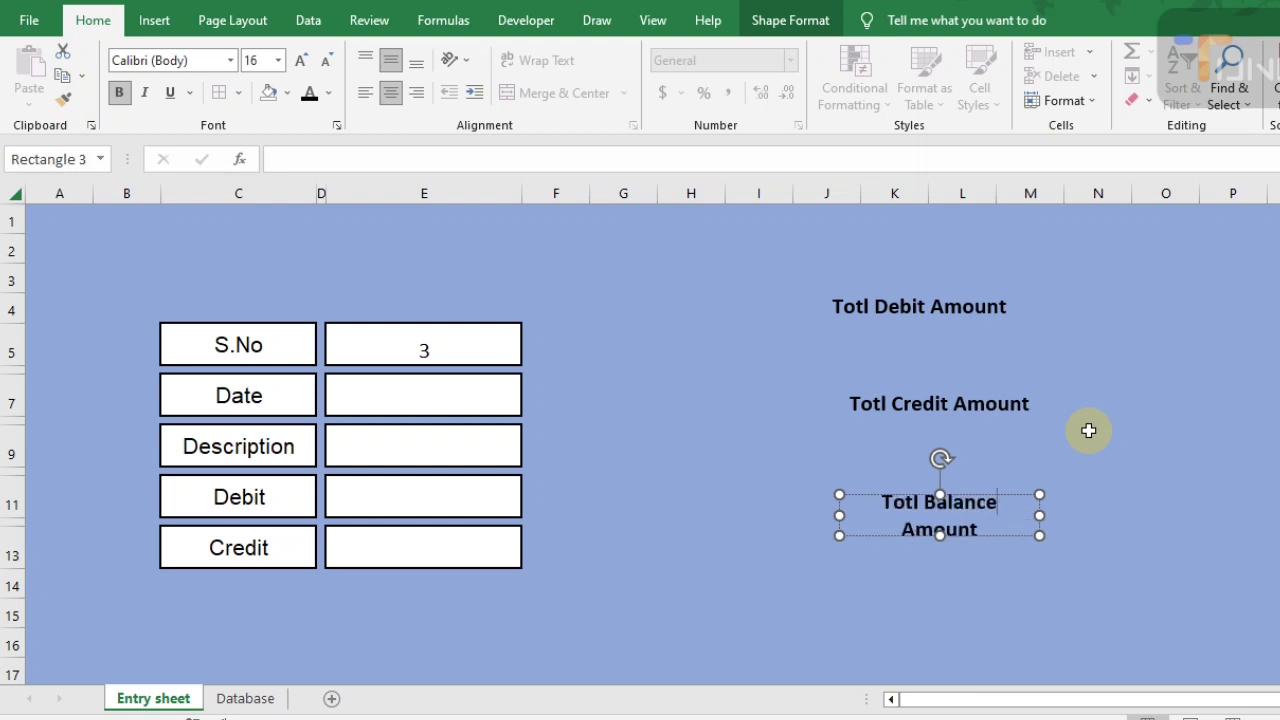
left_click_drag(1038, 516, 1043, 515)
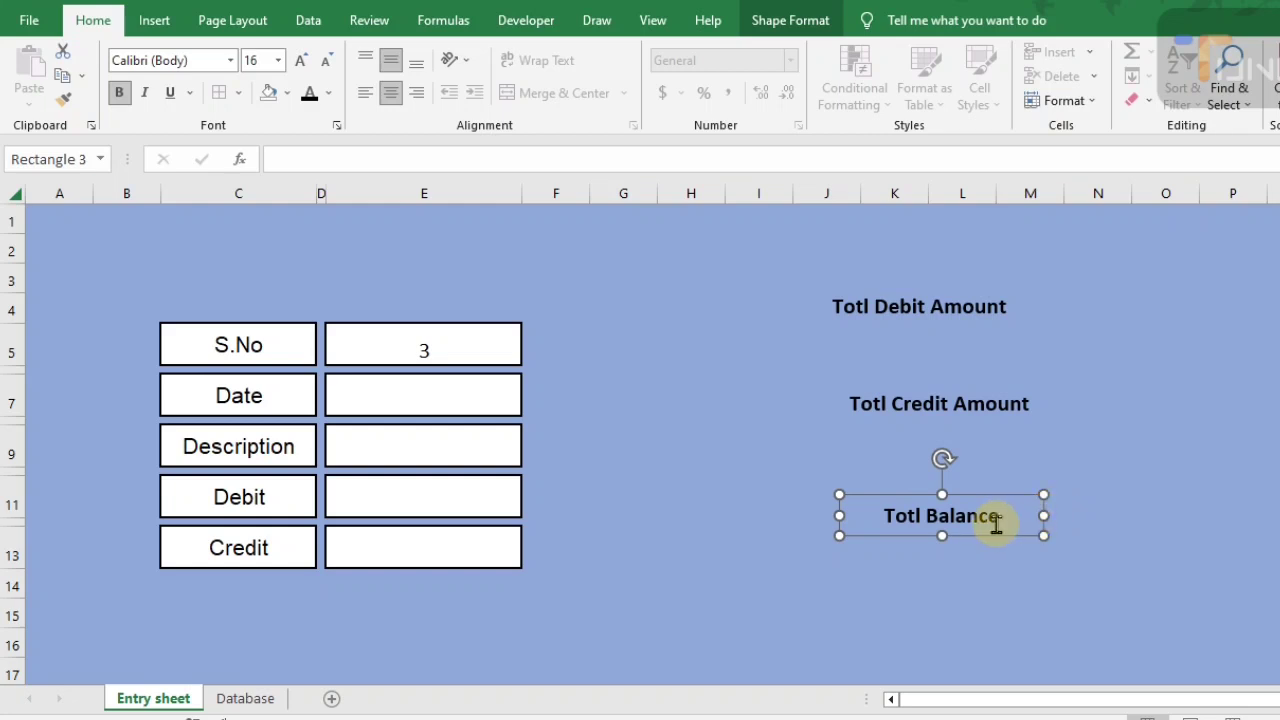
Widen the boxes of the debit, credit and balance amount labels slightly, all three together
left_click(995, 401, "shift")
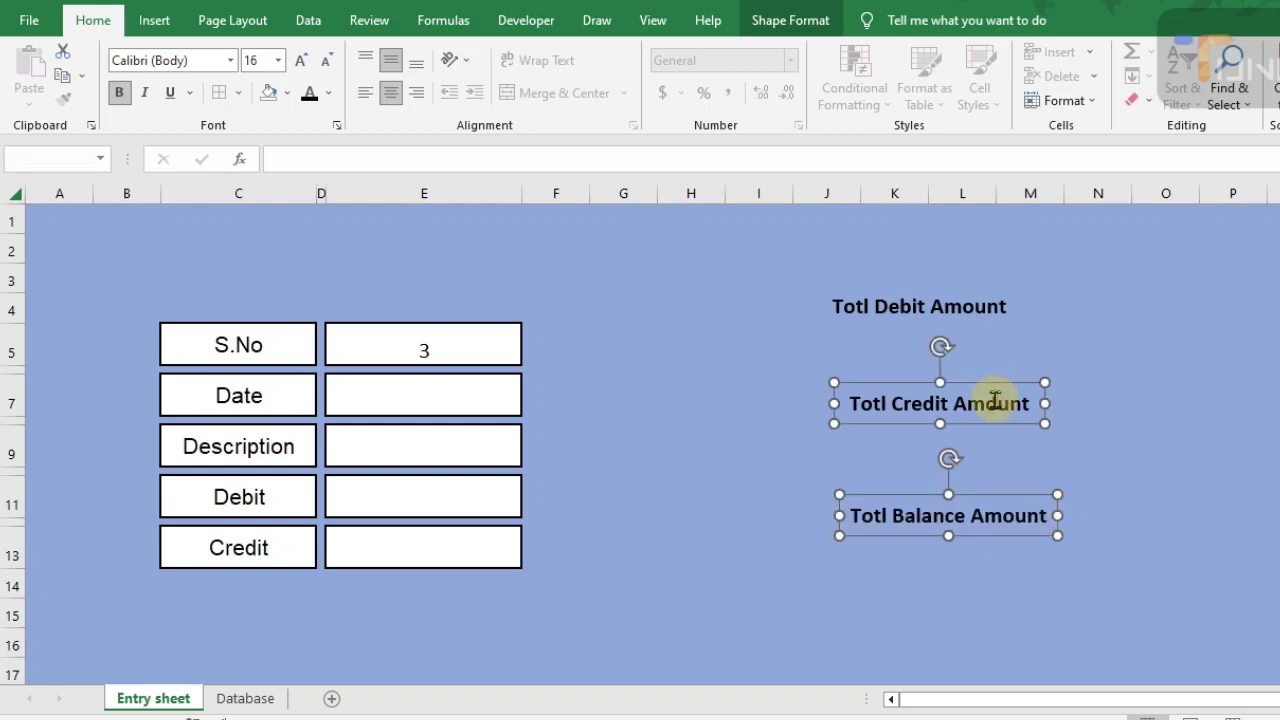
left_click(975, 306, "shift")
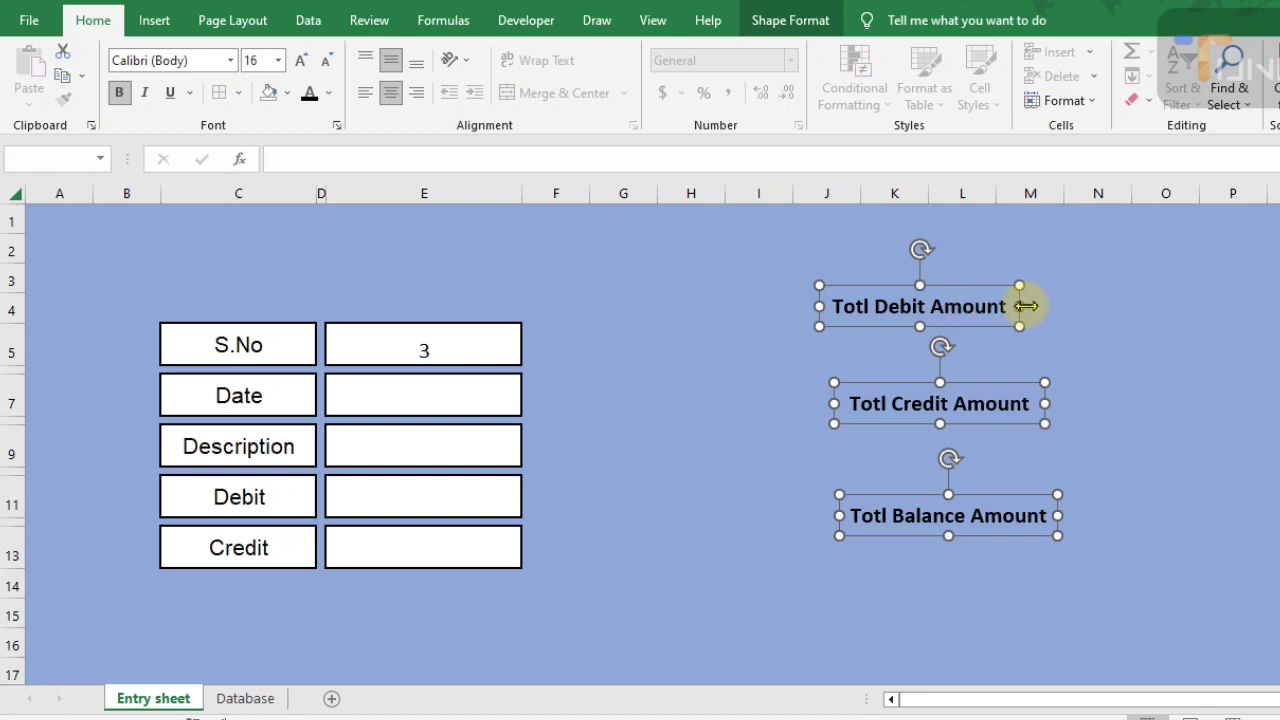
left_click_drag(1022, 306, 1030, 306)
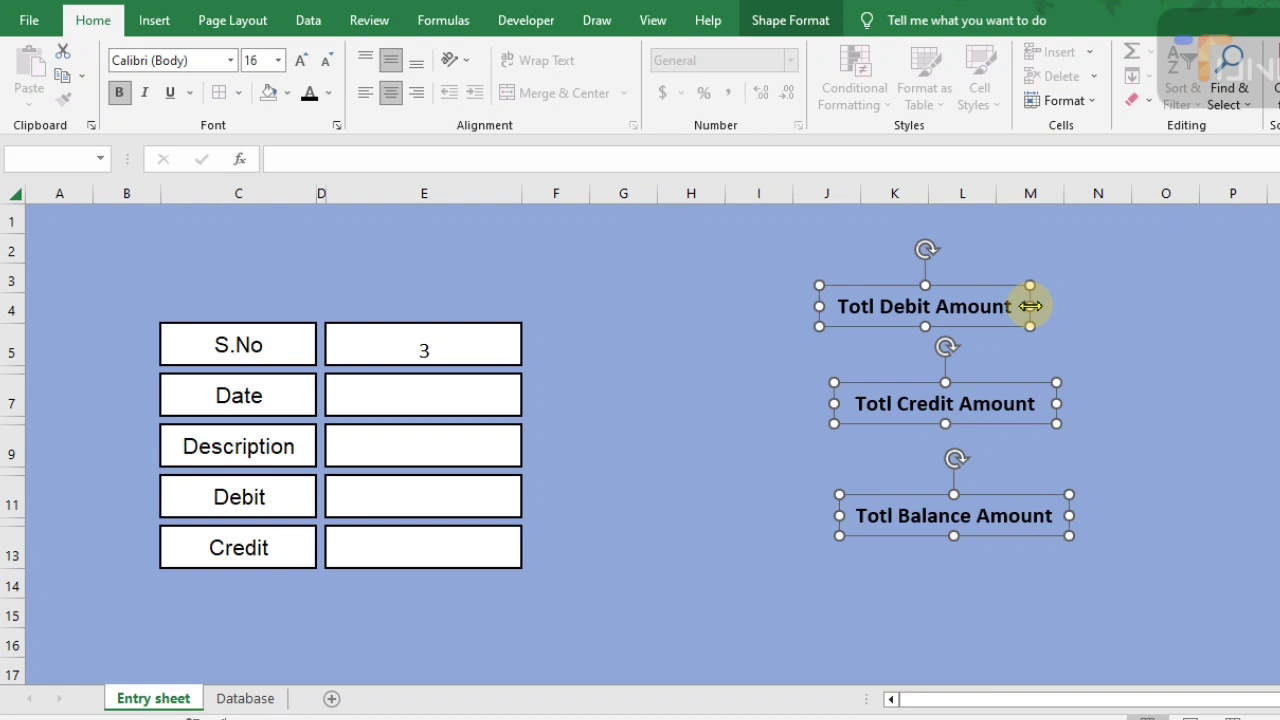
left_click(815, 345)
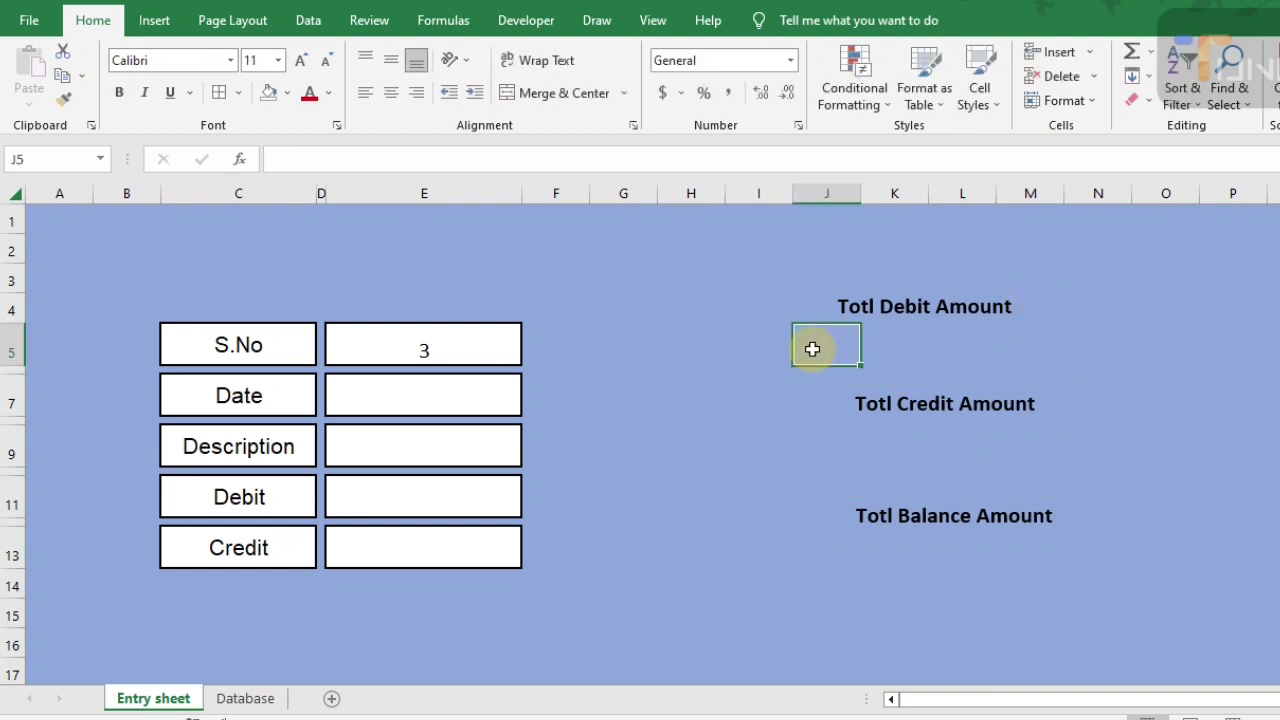
Insert a rounded rectangle directly below the "Totl Debit Amount" label, about as wide as its text
left_click(936, 340)
left_click(155, 20)
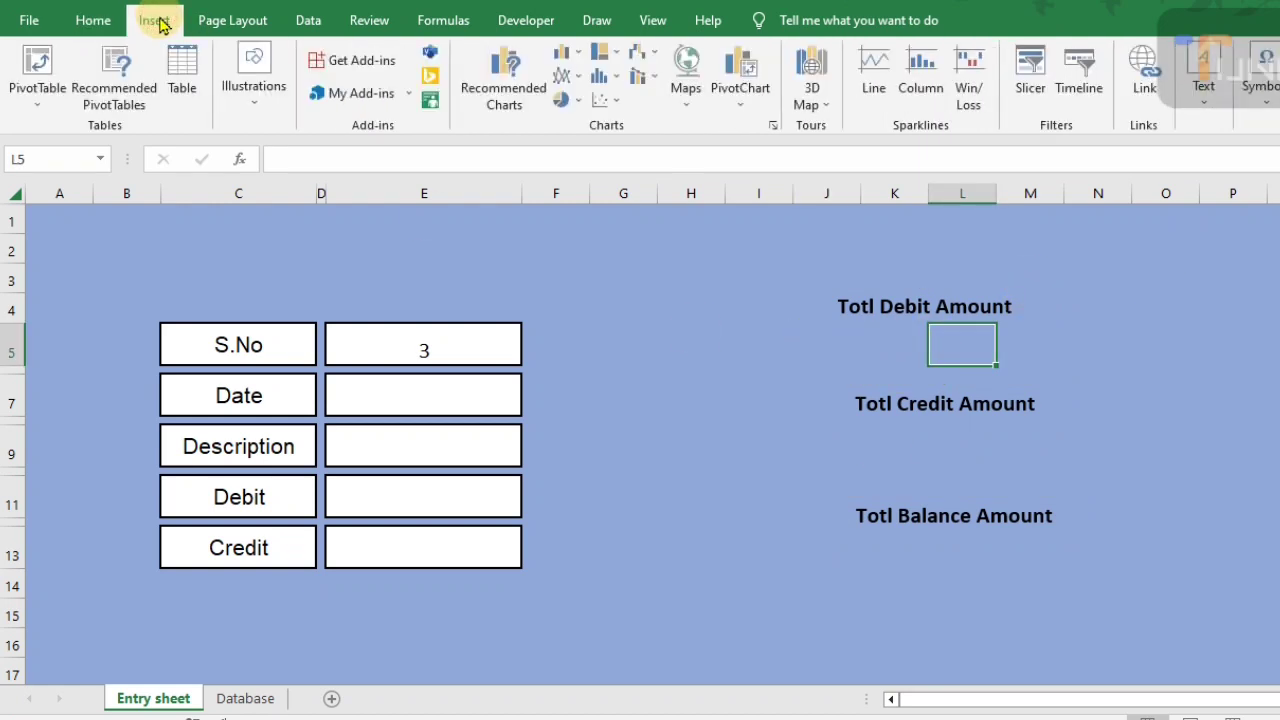
left_click(252, 85)
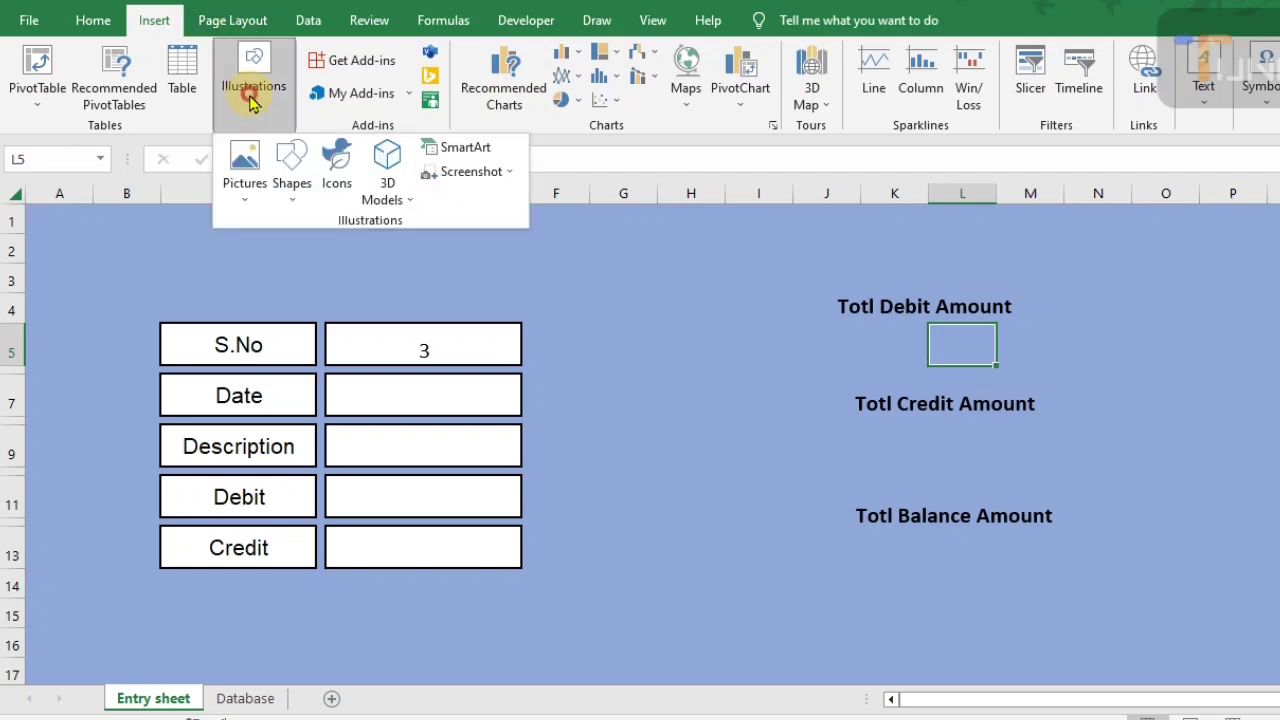
left_click(293, 185)
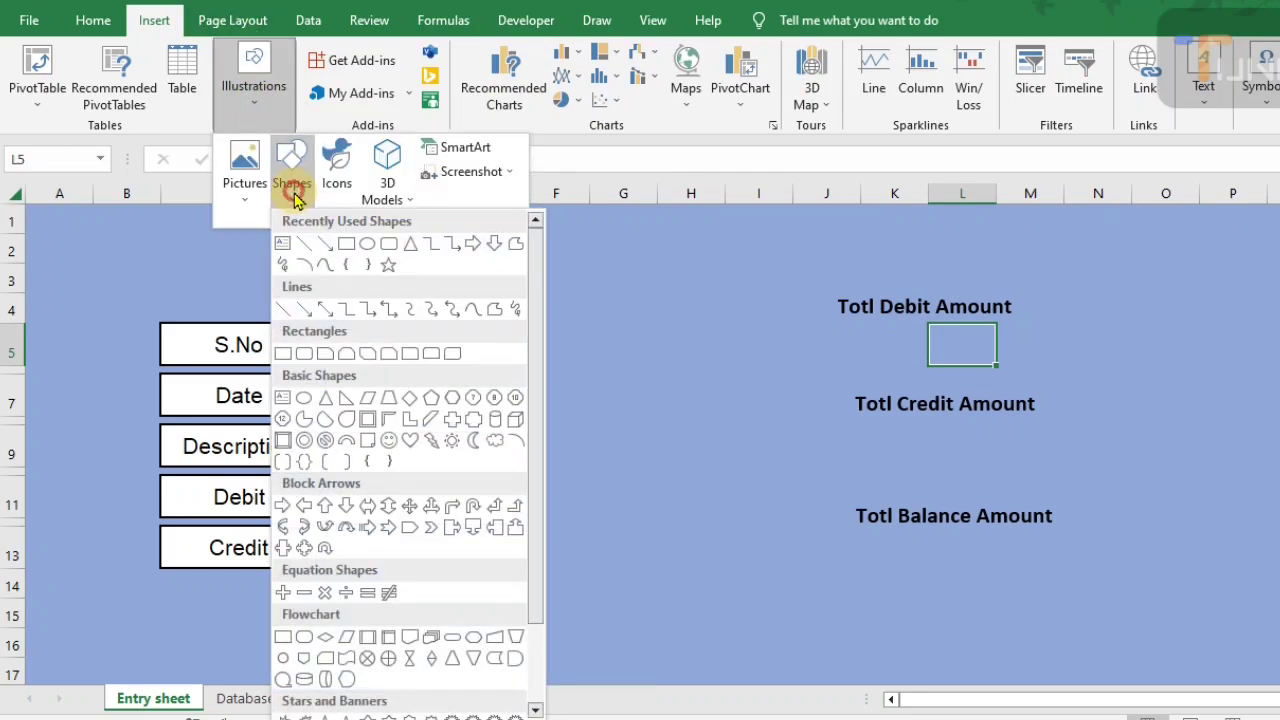
left_click(389, 246)
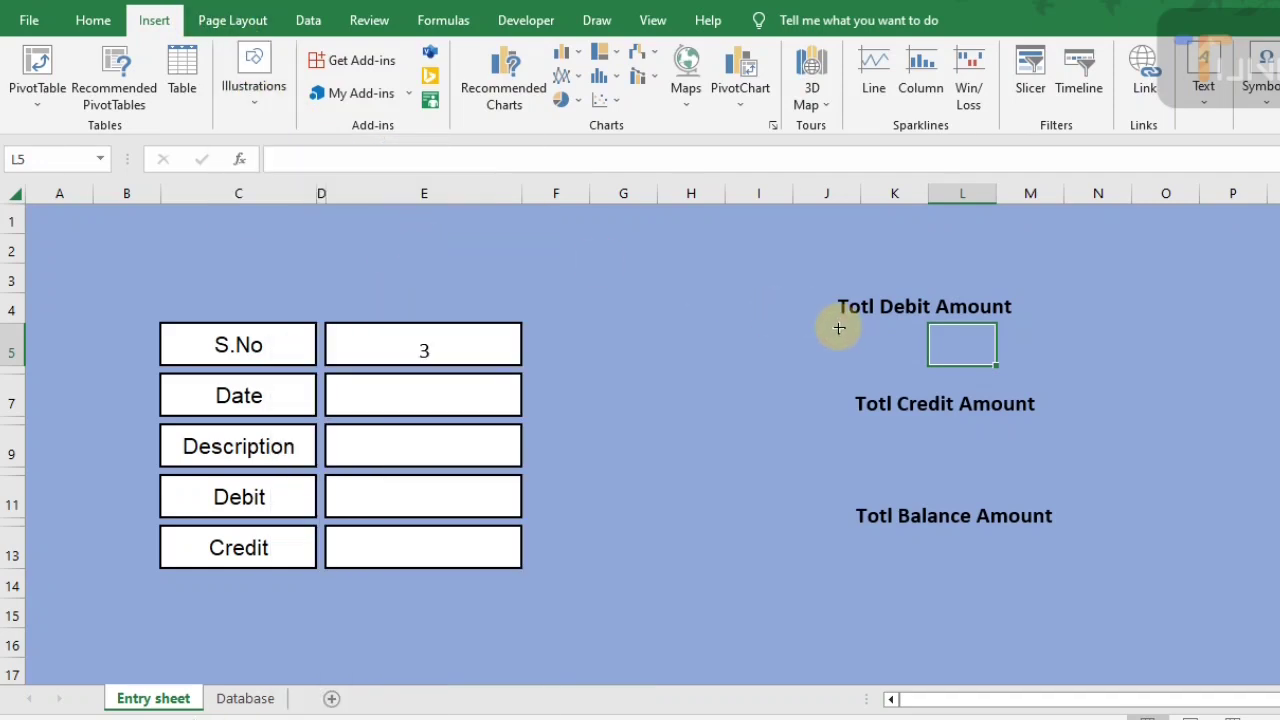
mouse_move(839, 328)
left_mouse_down()
mouse_move(1054, 363)
mouse_move(1018, 368)
left_mouse_up()
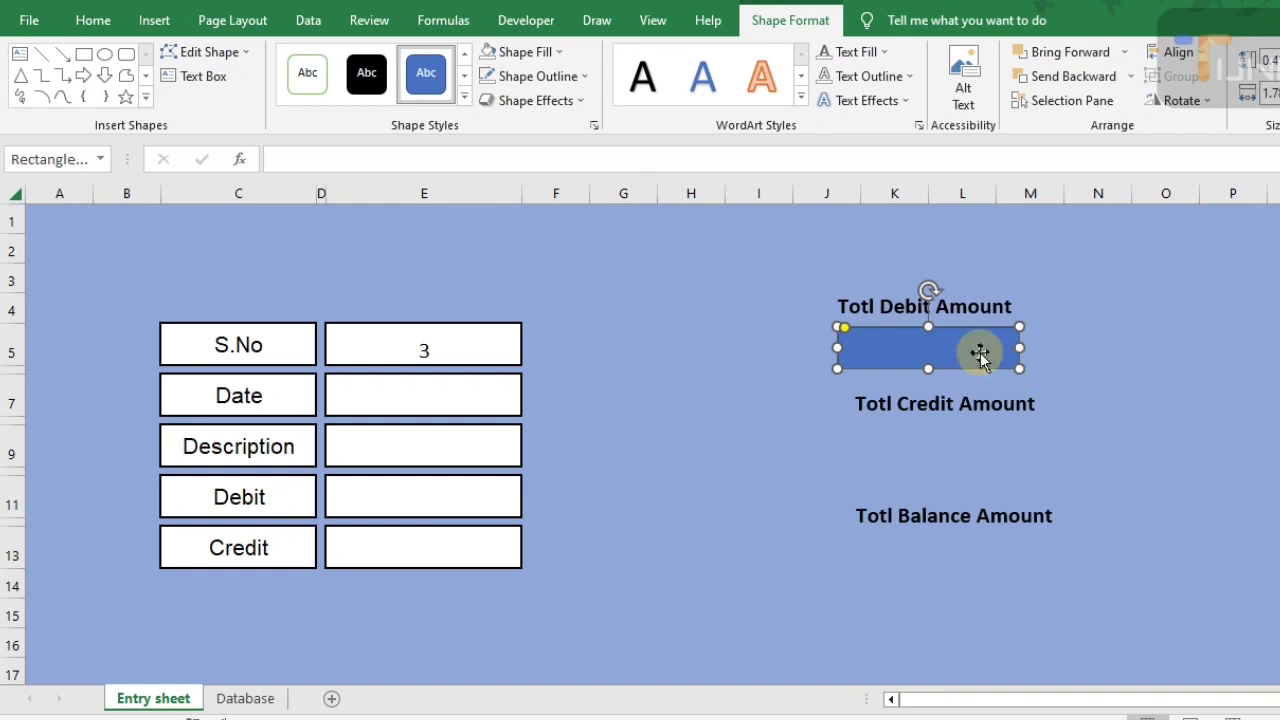
Set the rounded rectangle's text fill to automatic black with no text outline
left_click(883, 53)
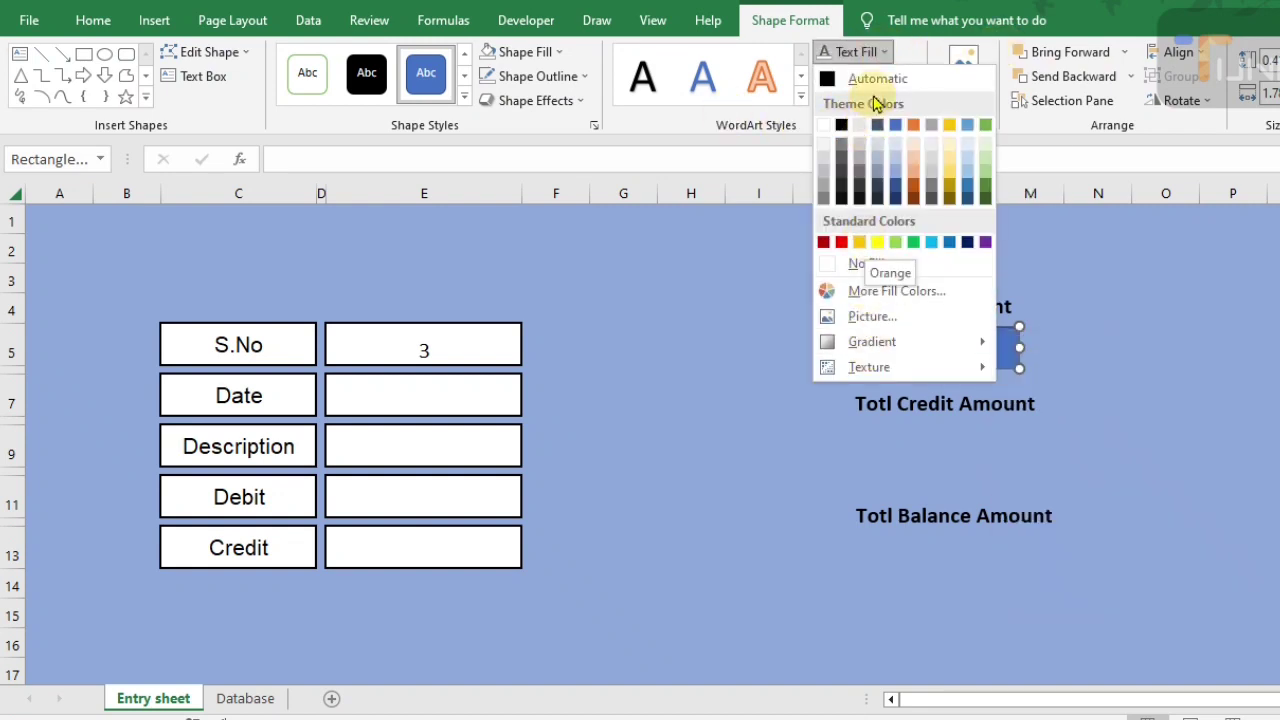
left_click(846, 80)
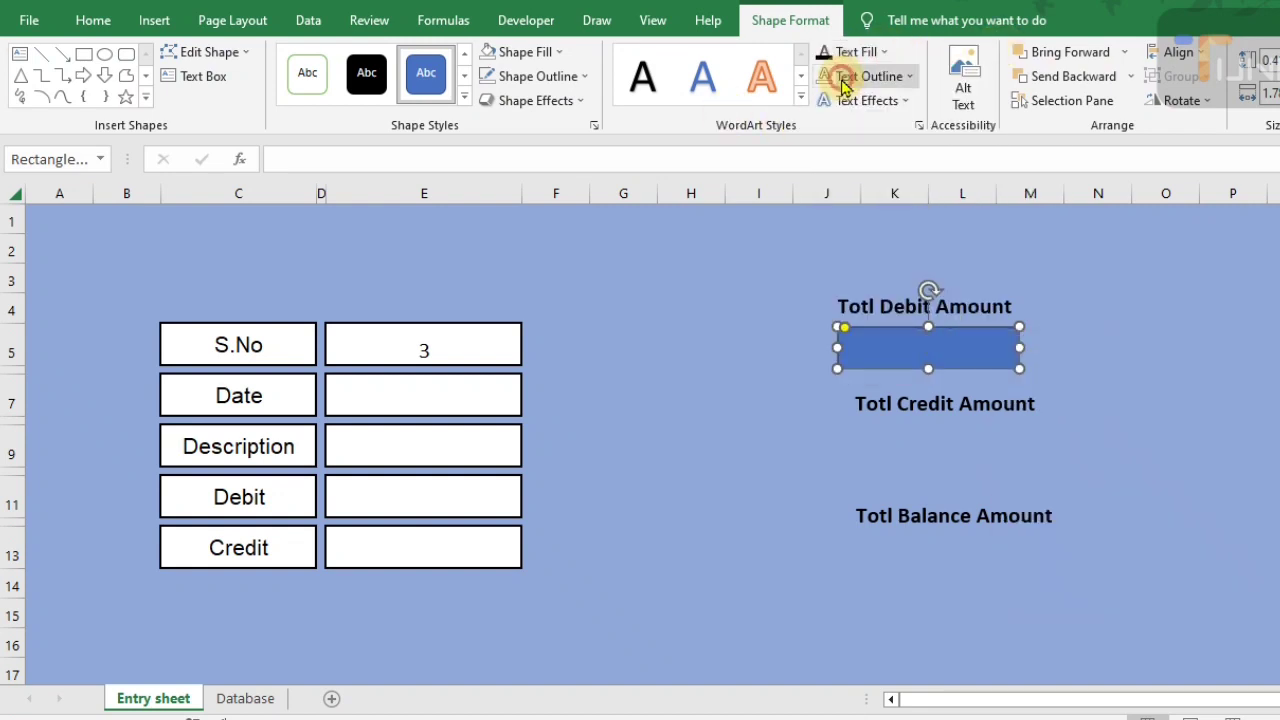
left_click(908, 78)
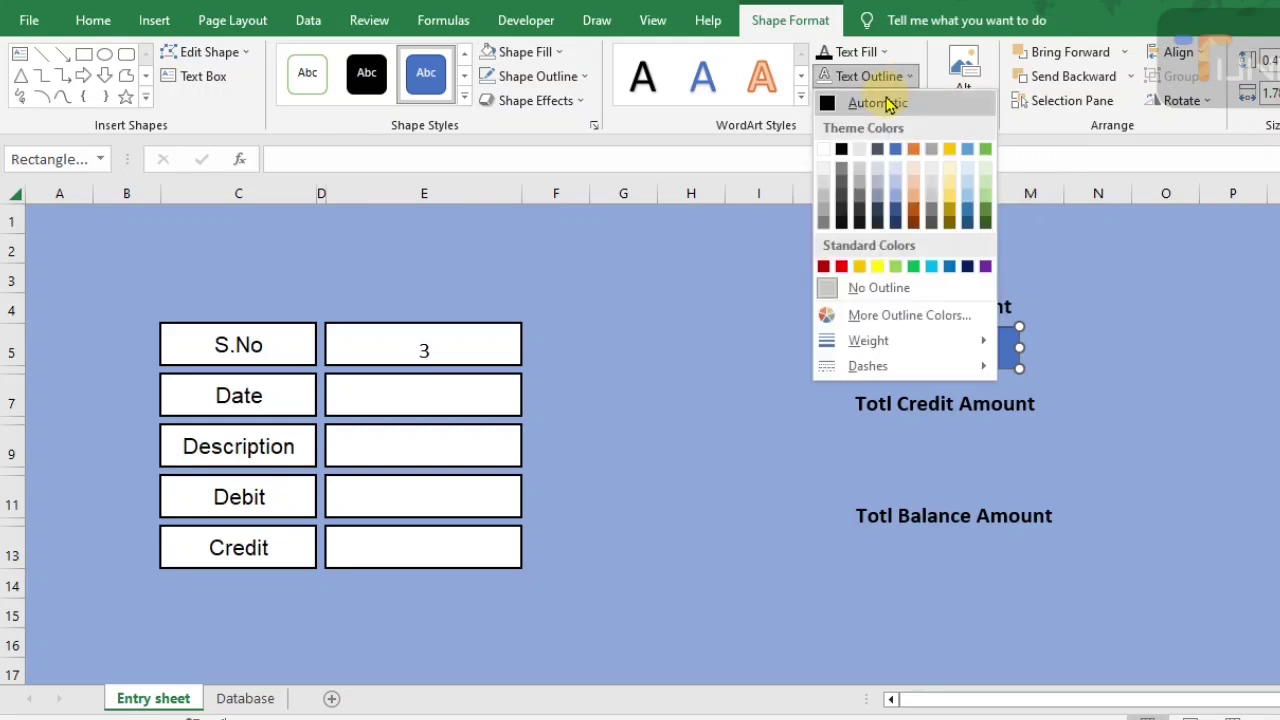
left_click(876, 288)
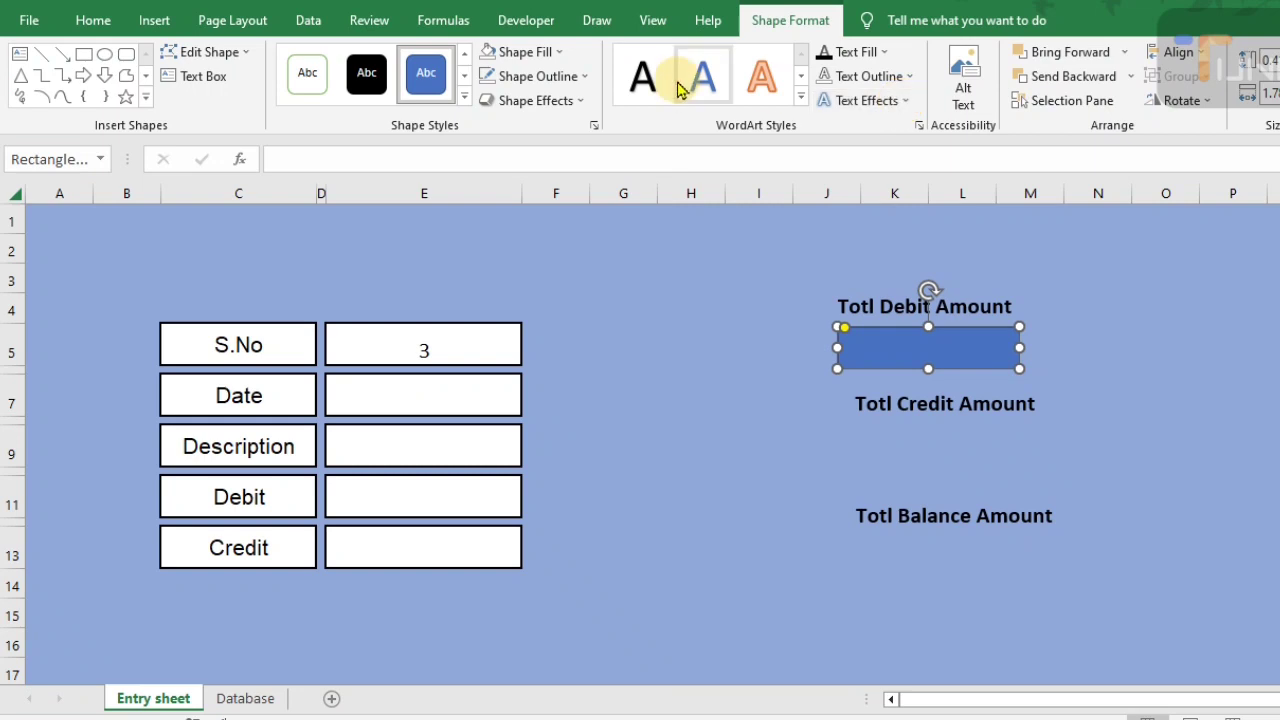
Fill the rounded rectangle with white and give it a thicker outline
left_click(555, 53)
left_click(487, 124)
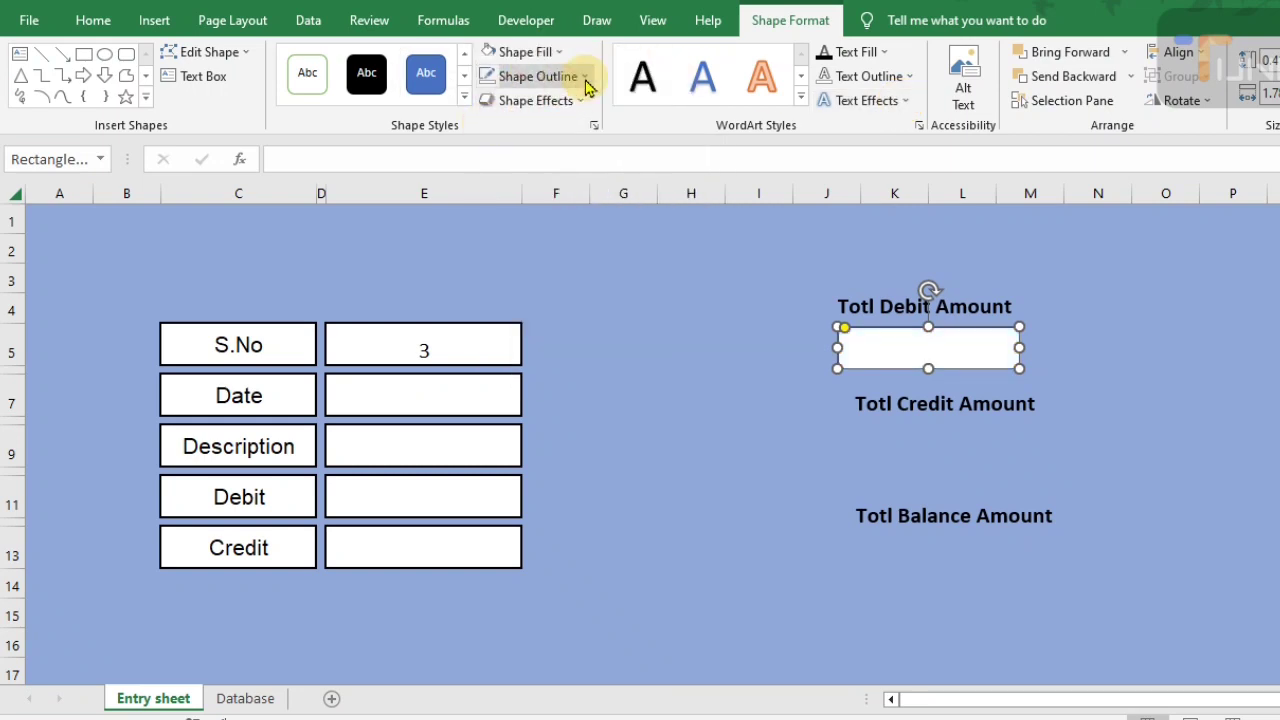
left_click(584, 77)
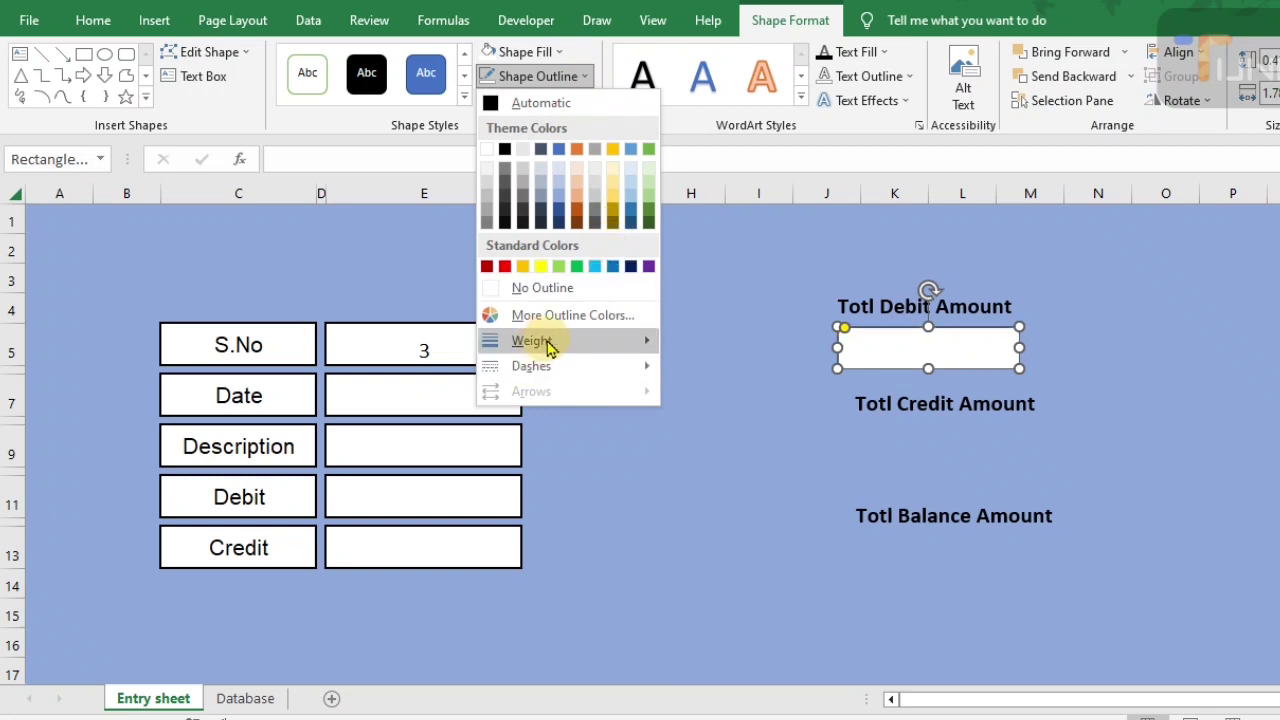
mouse_move(551, 340)
left_click(736, 482)
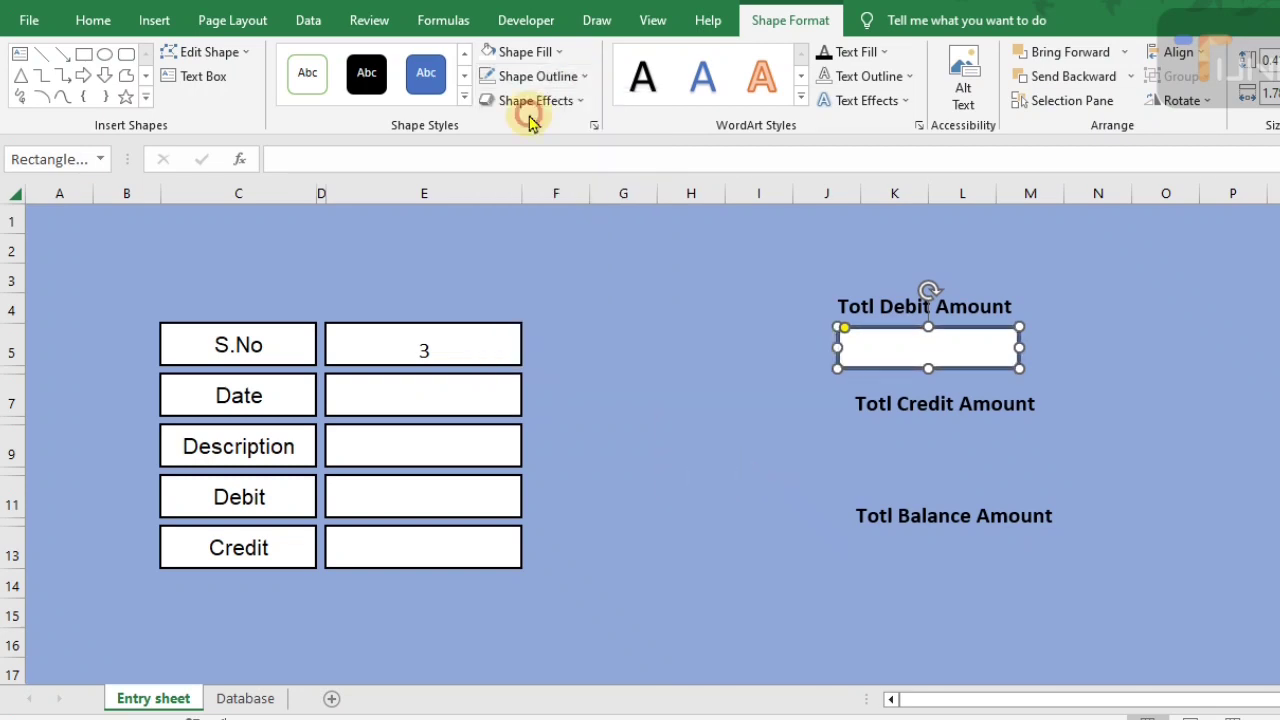
Add an outer shadow offset downward to the rounded rectangle
left_click(581, 101)
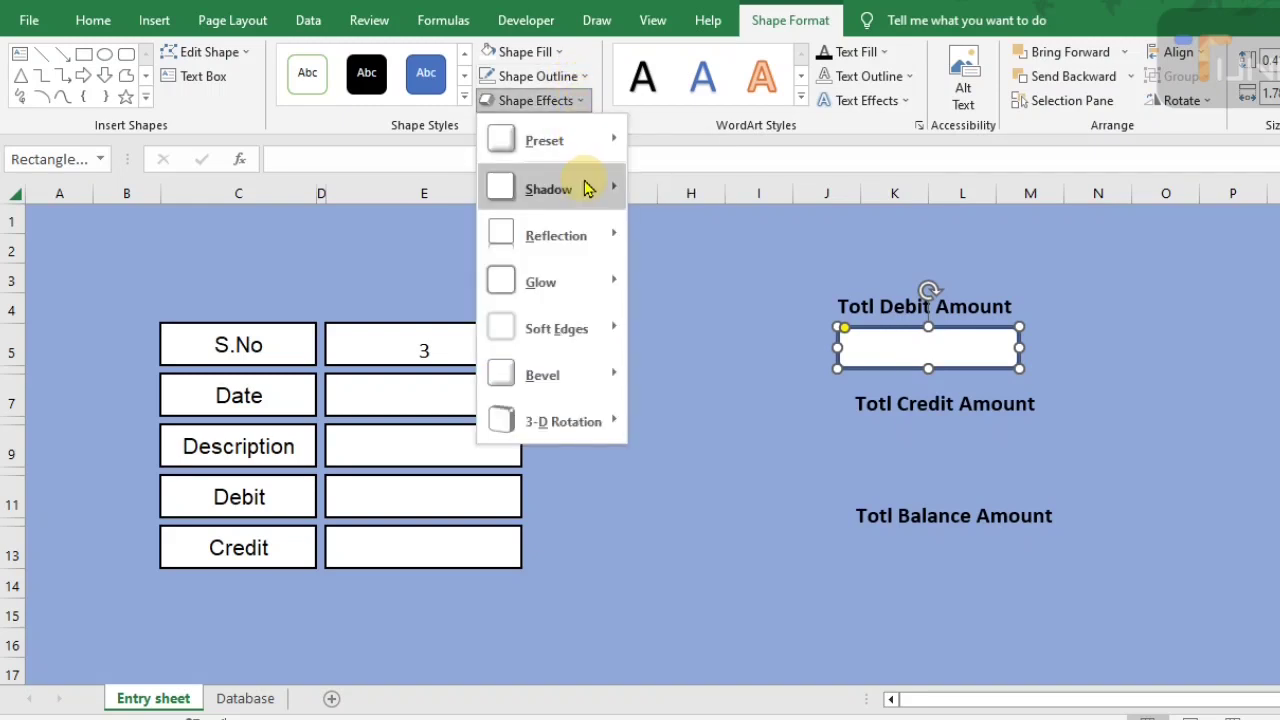
mouse_move(586, 190)
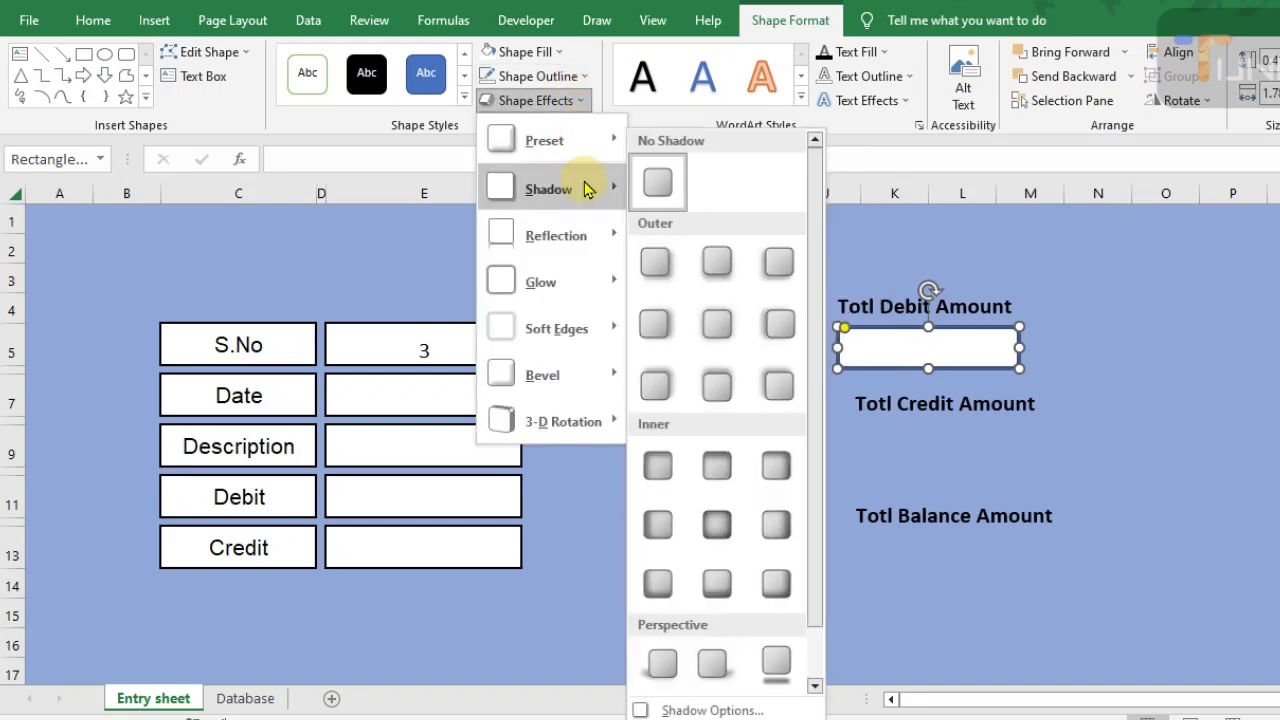
left_click(719, 270)
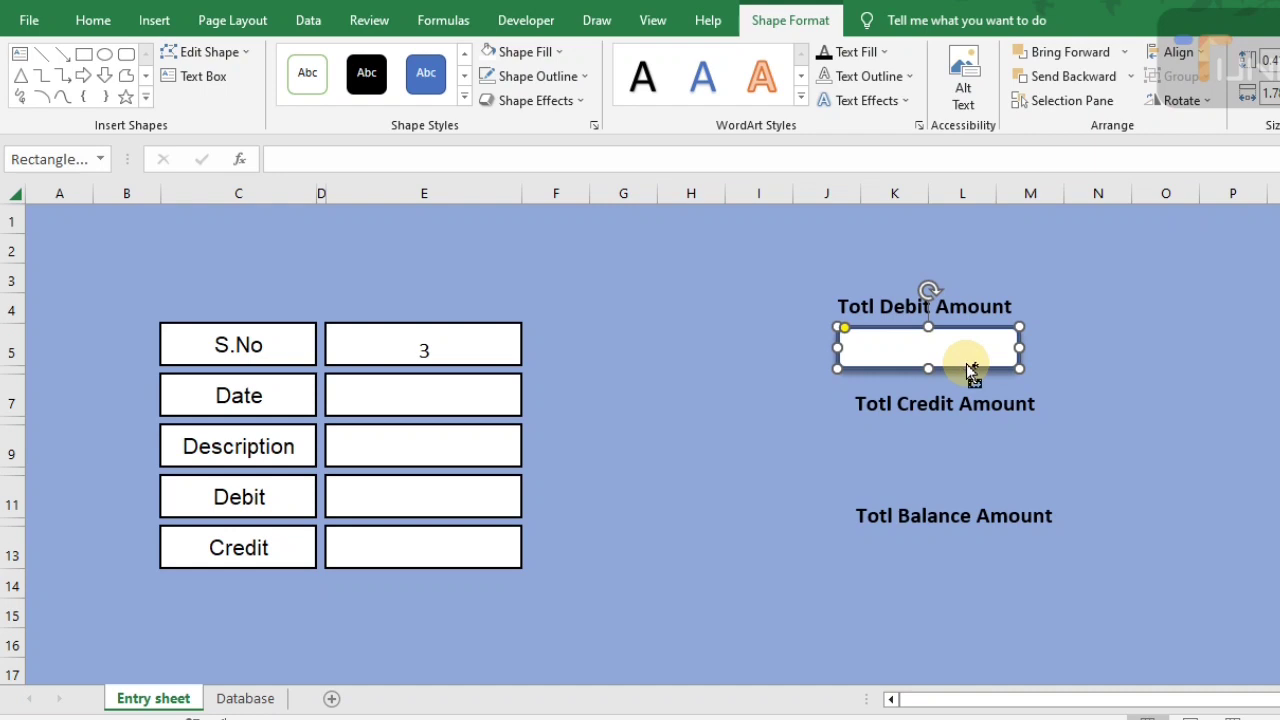
Copy the white rounded box twice, placing one below "Totl Credit Amount" and one below "Totl Balance Amount"
left_click_drag(972, 372, 981, 580)
left_click(1116, 420)
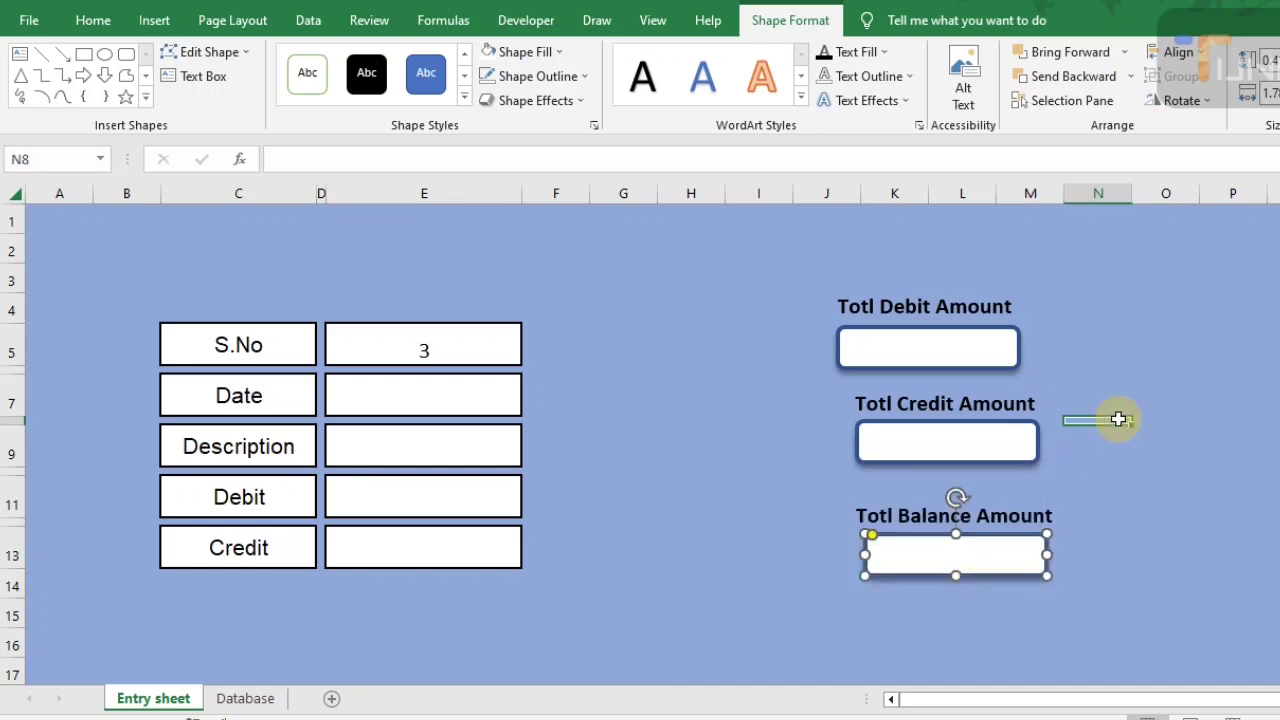
Select all three amount labels with their three white boxes and distribute them horizontally and vertically
left_click(929, 303)
left_click(930, 348, "ctrl")
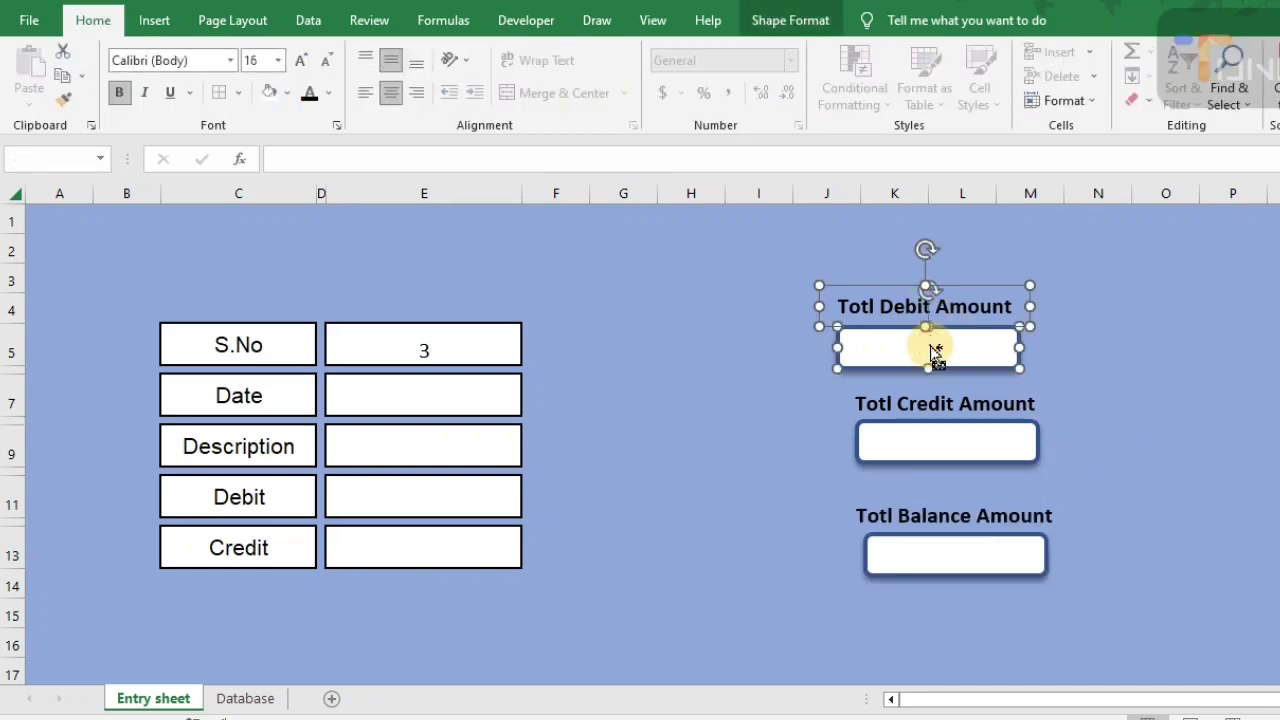
left_click(928, 395, "ctrl")
left_click(923, 443, "ctrl")
left_click(910, 518, "ctrl")
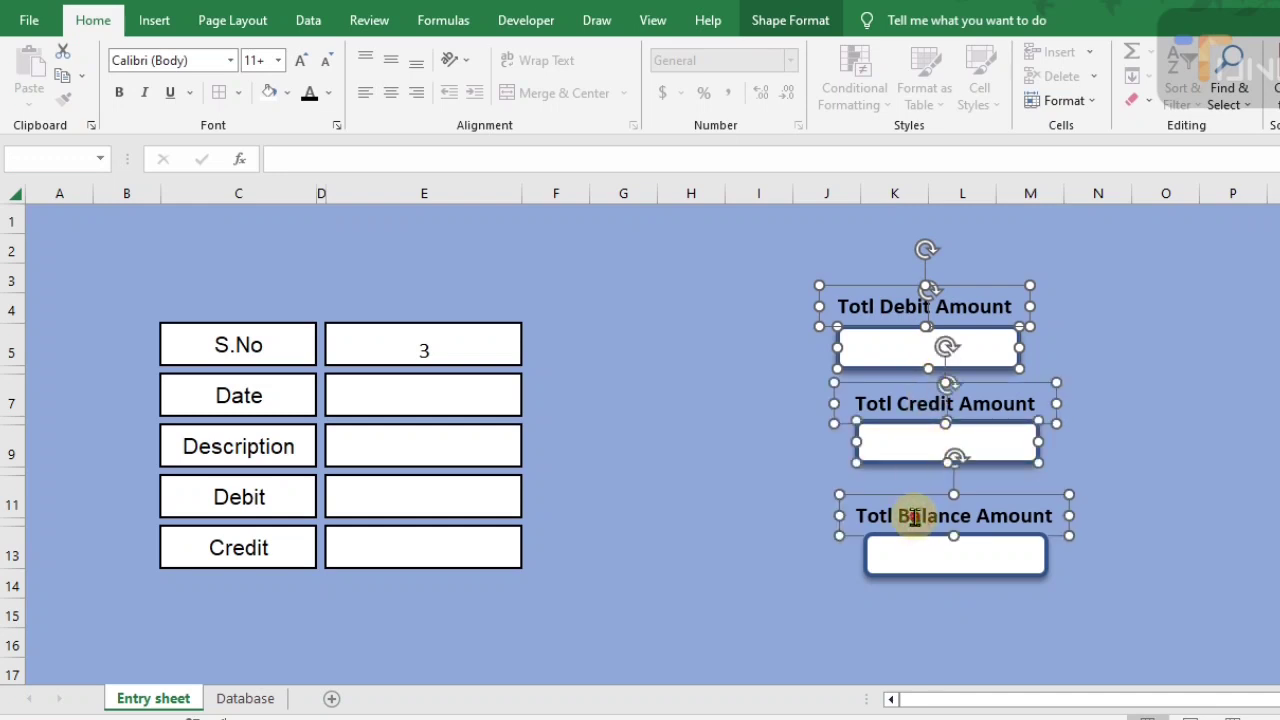
left_click(920, 560, "ctrl")
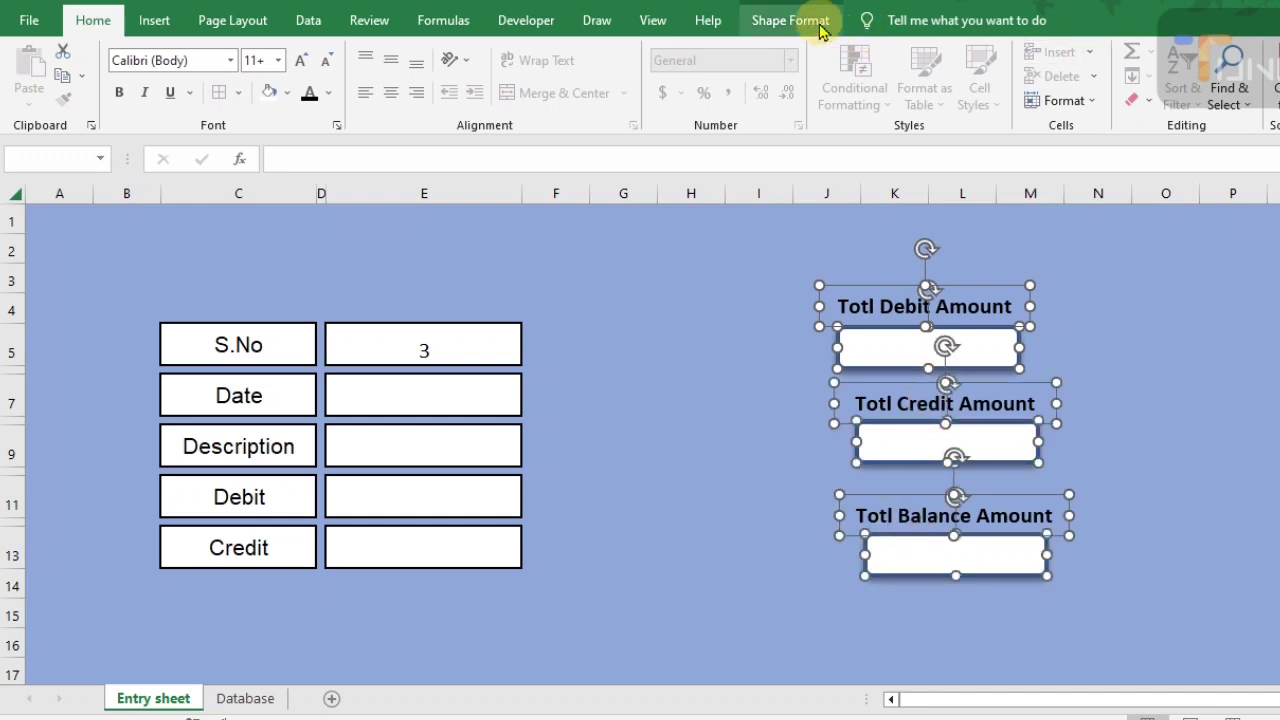
left_click(234, 21)
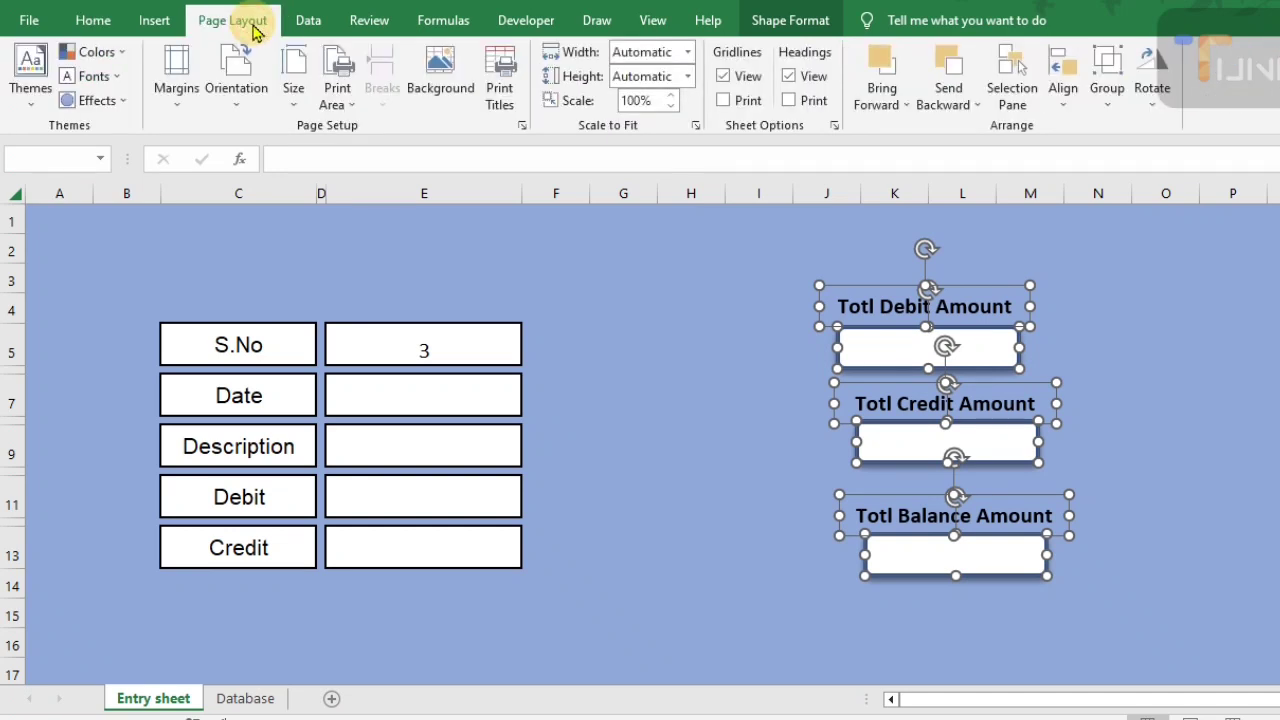
left_click(1066, 112)
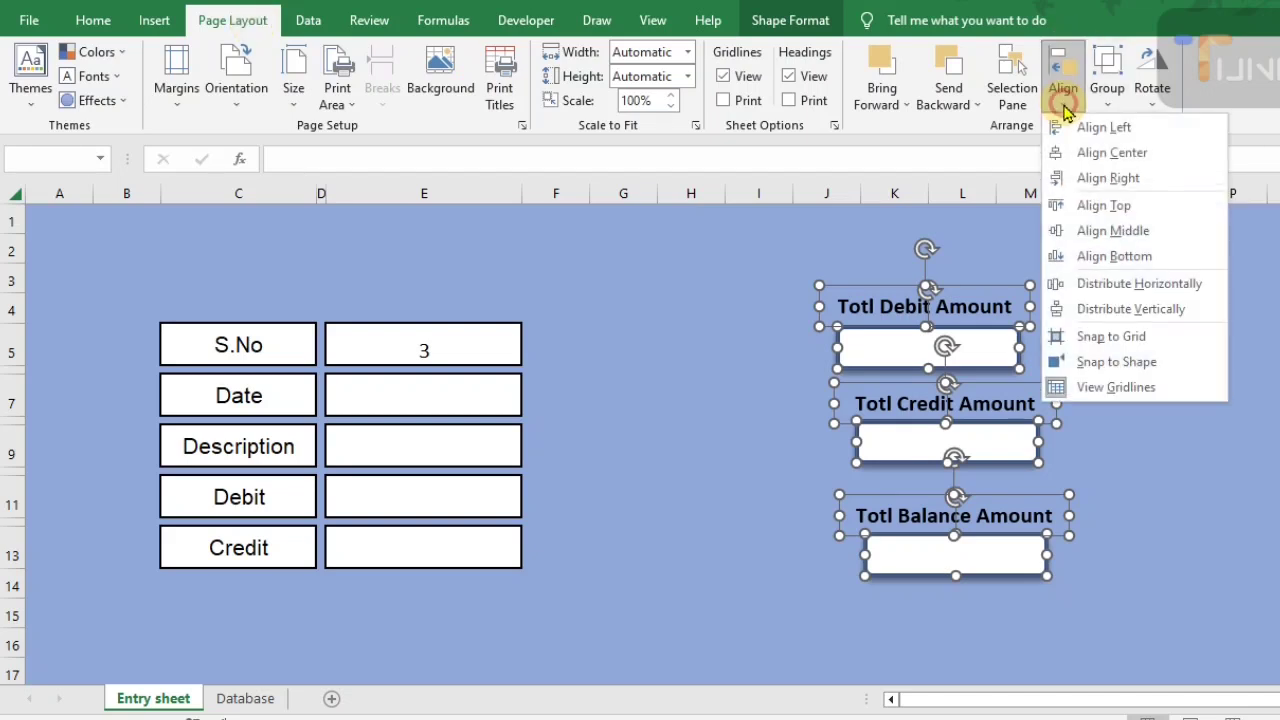
left_click(1160, 288)
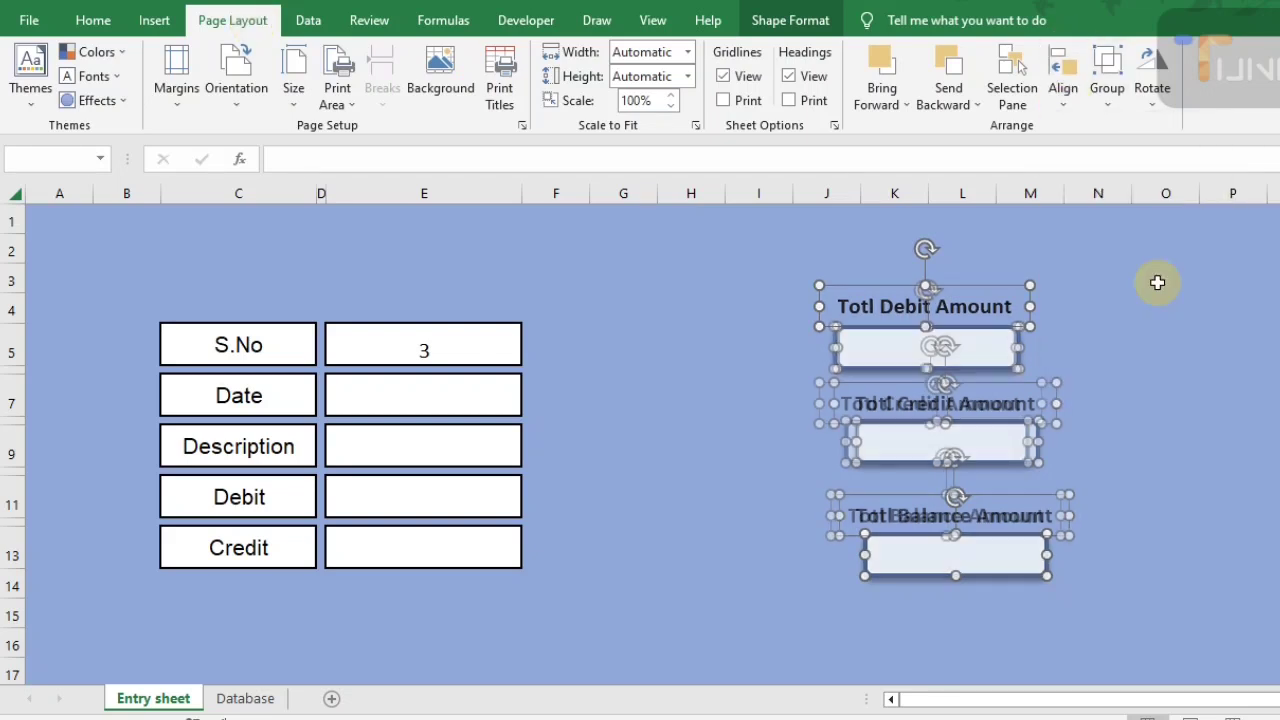
left_click(1063, 95)
left_click(1147, 317)
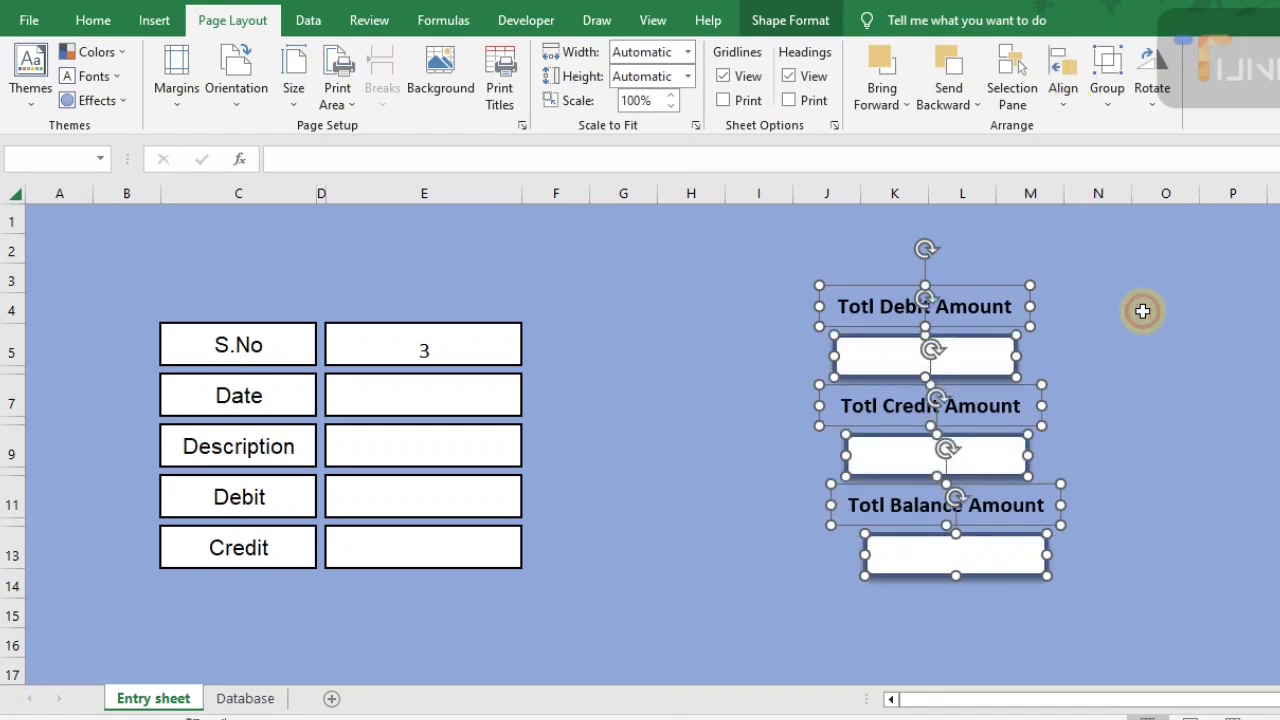
Align the selected labels and boxes to a common horizontal center, then deselect them
left_click(1068, 102)
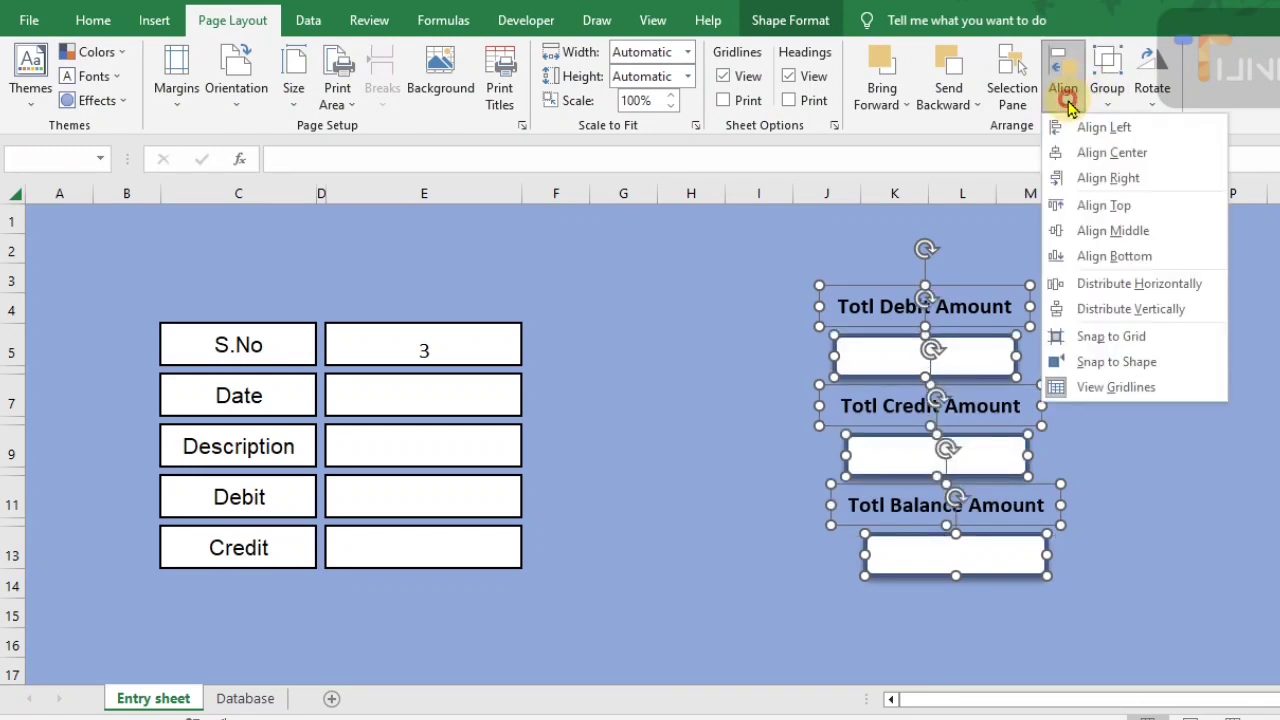
left_click(1089, 153)
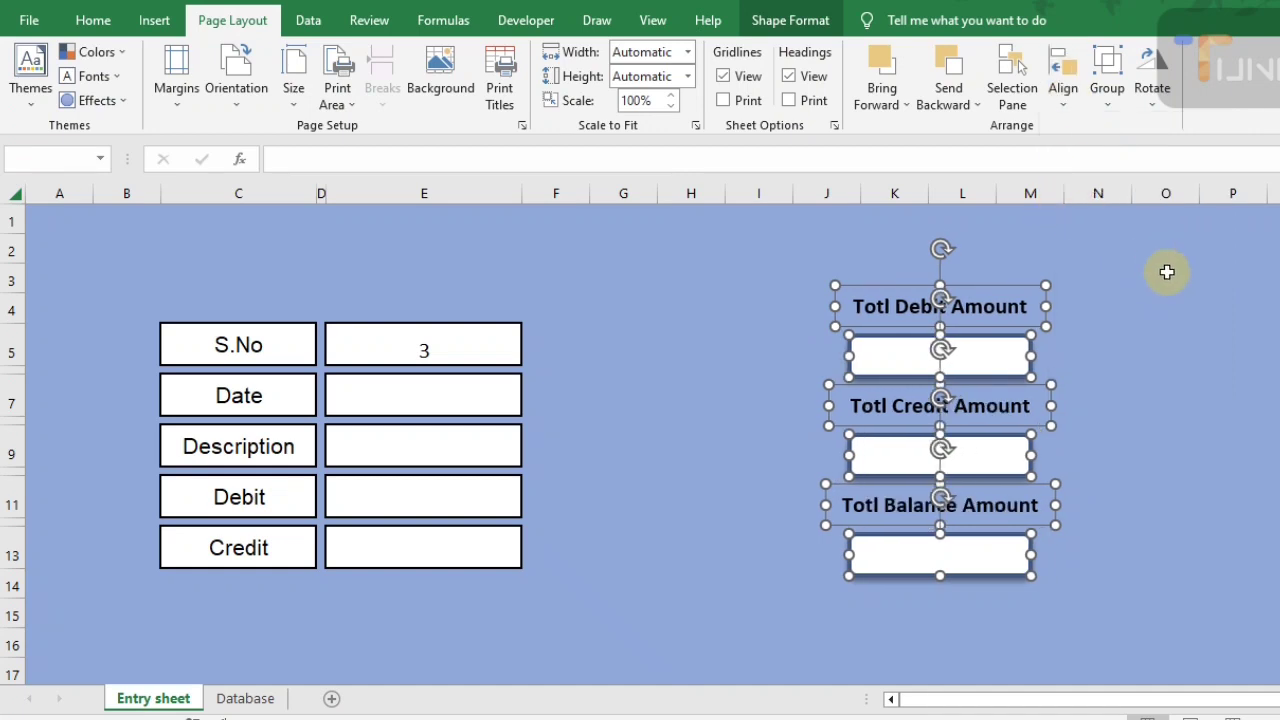
left_click(1127, 349)
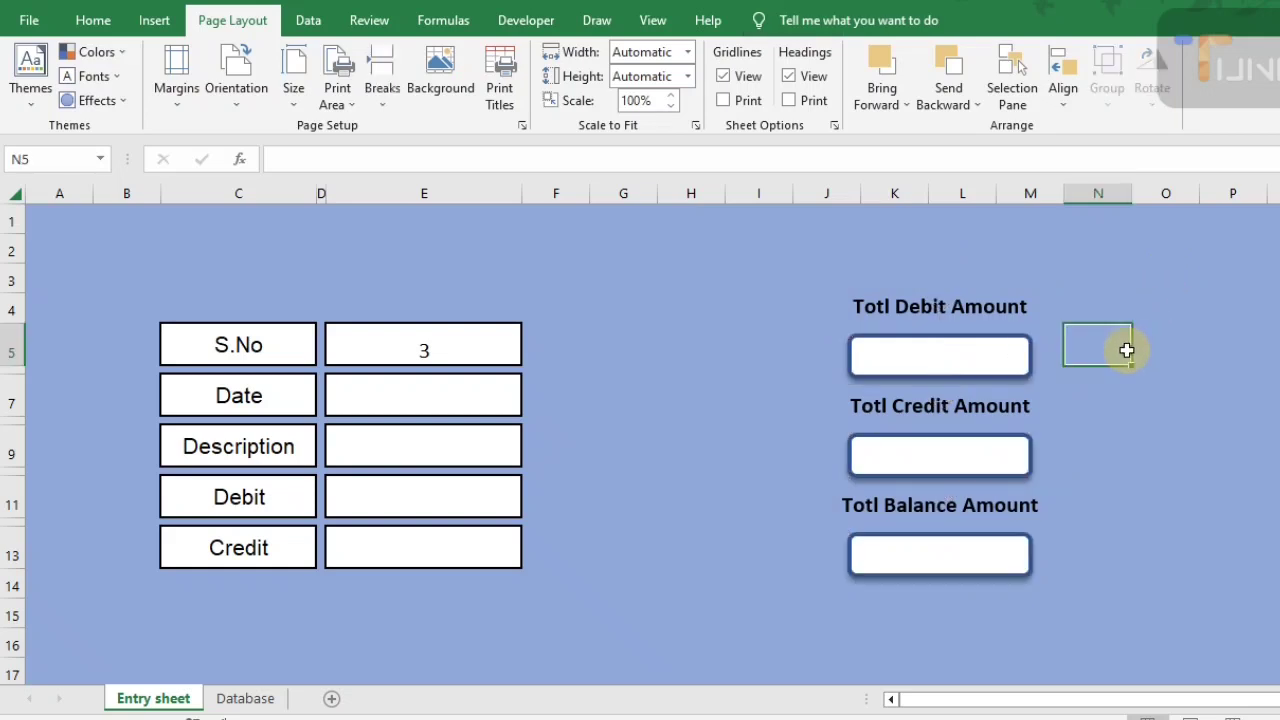
Select the three amount labels and nudge them down together so each sits directly above its white box, then deselect them
left_click(988, 302)
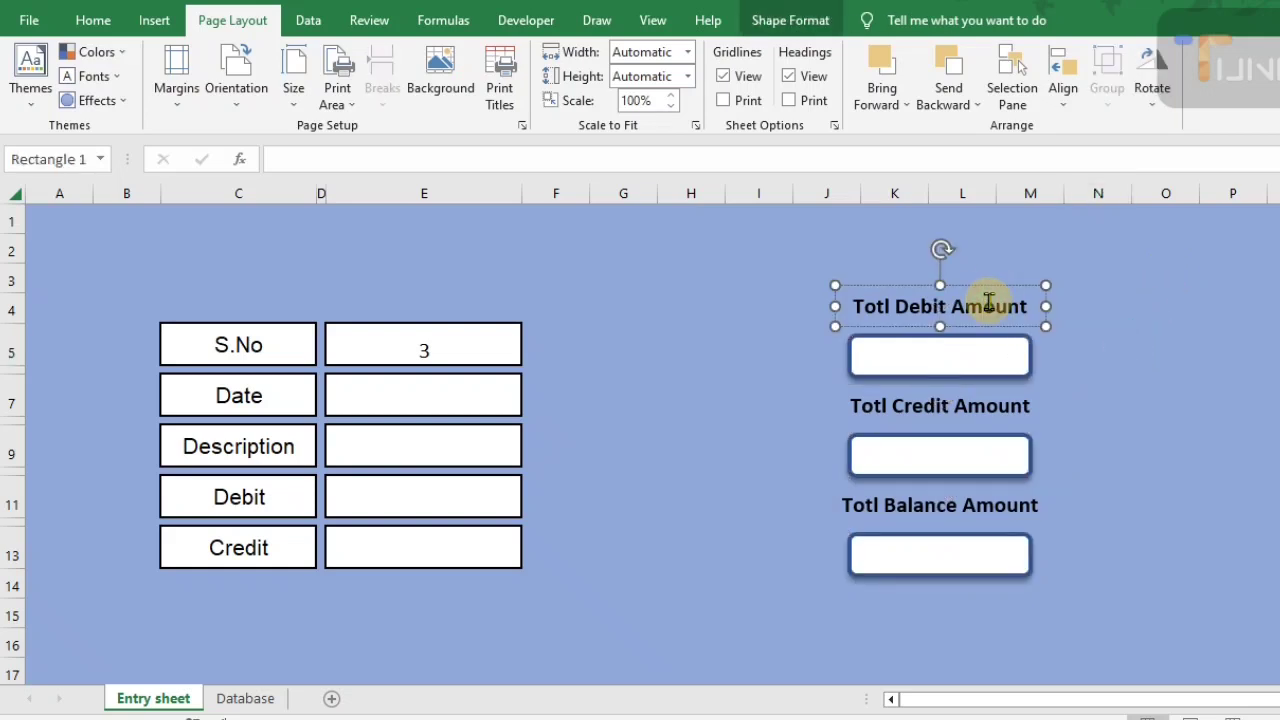
left_click(966, 405)
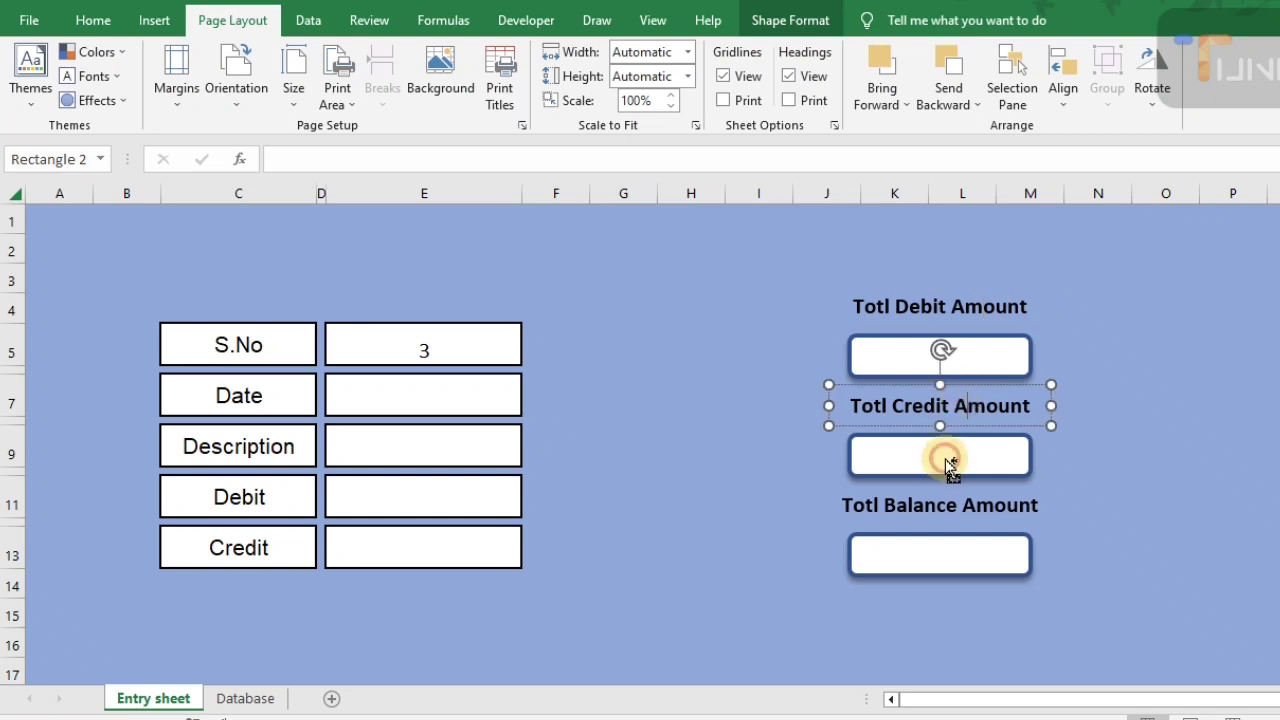
left_click(932, 298)
left_click(915, 398, "ctrl")
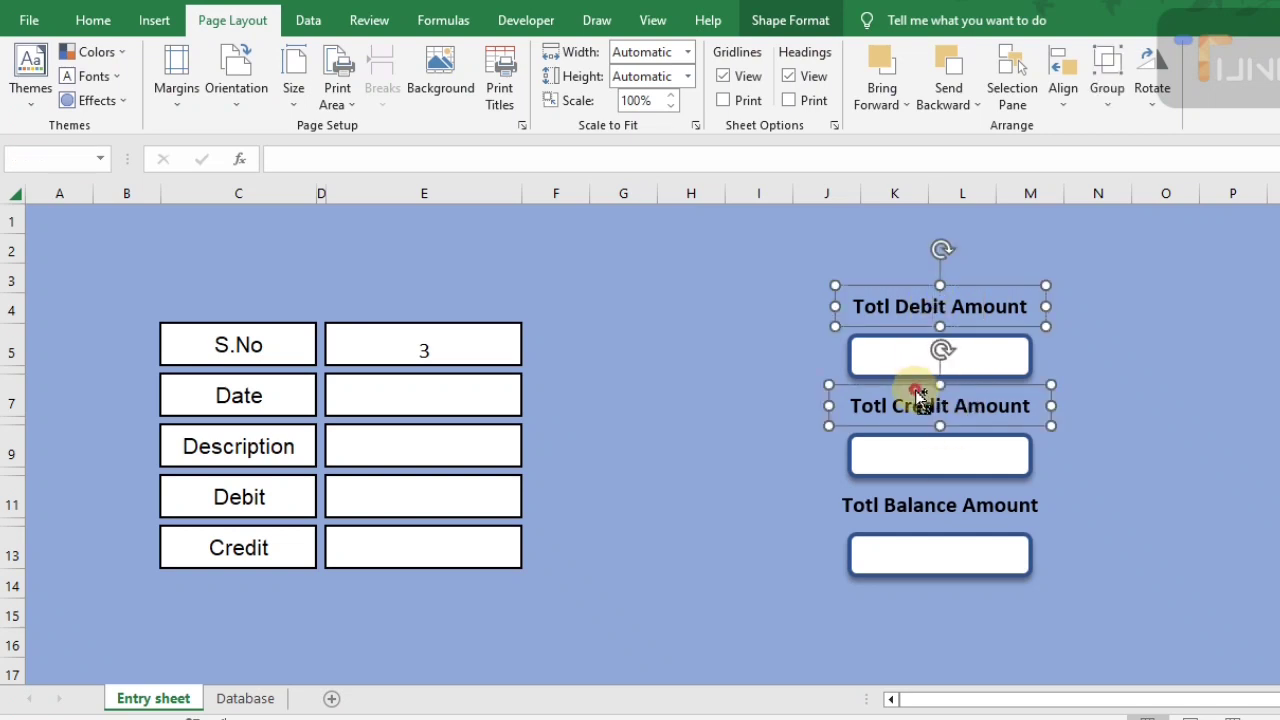
left_click(891, 498, "ctrl")
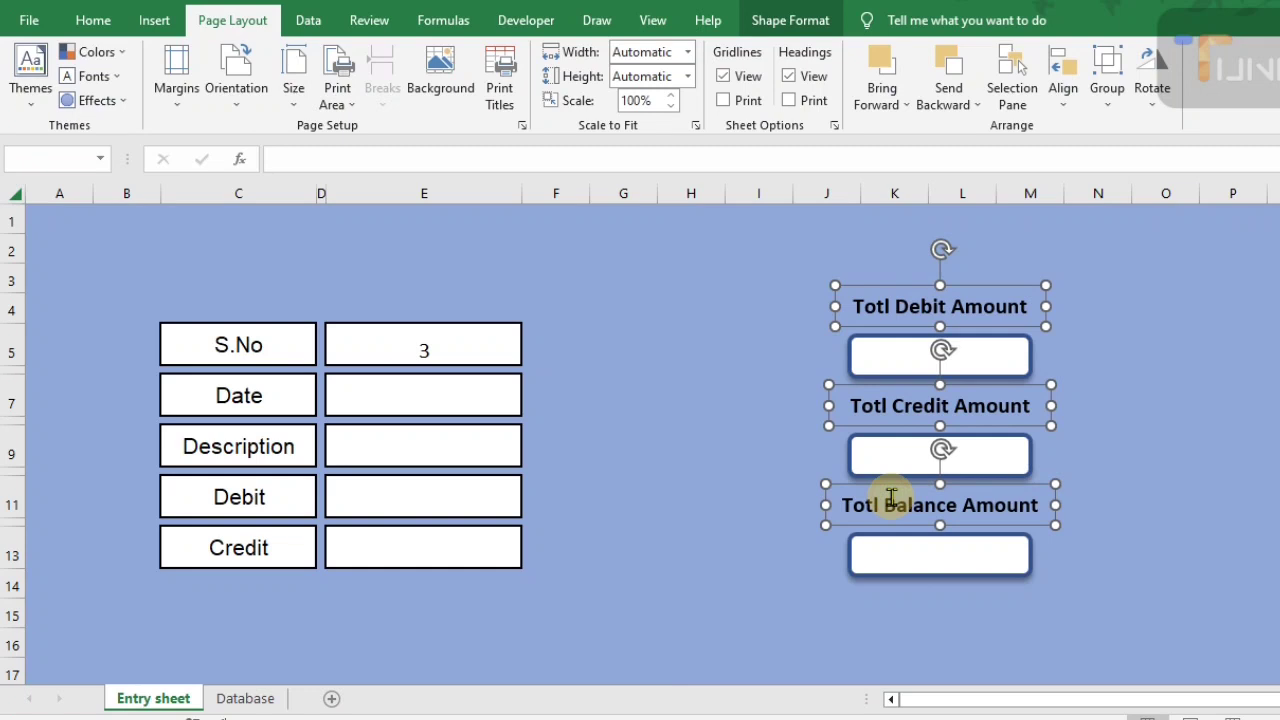
key("Down")
key("Down")
key("Down")
key("Down")
key("Down")
key("Down")
key("Down")
key("Down")
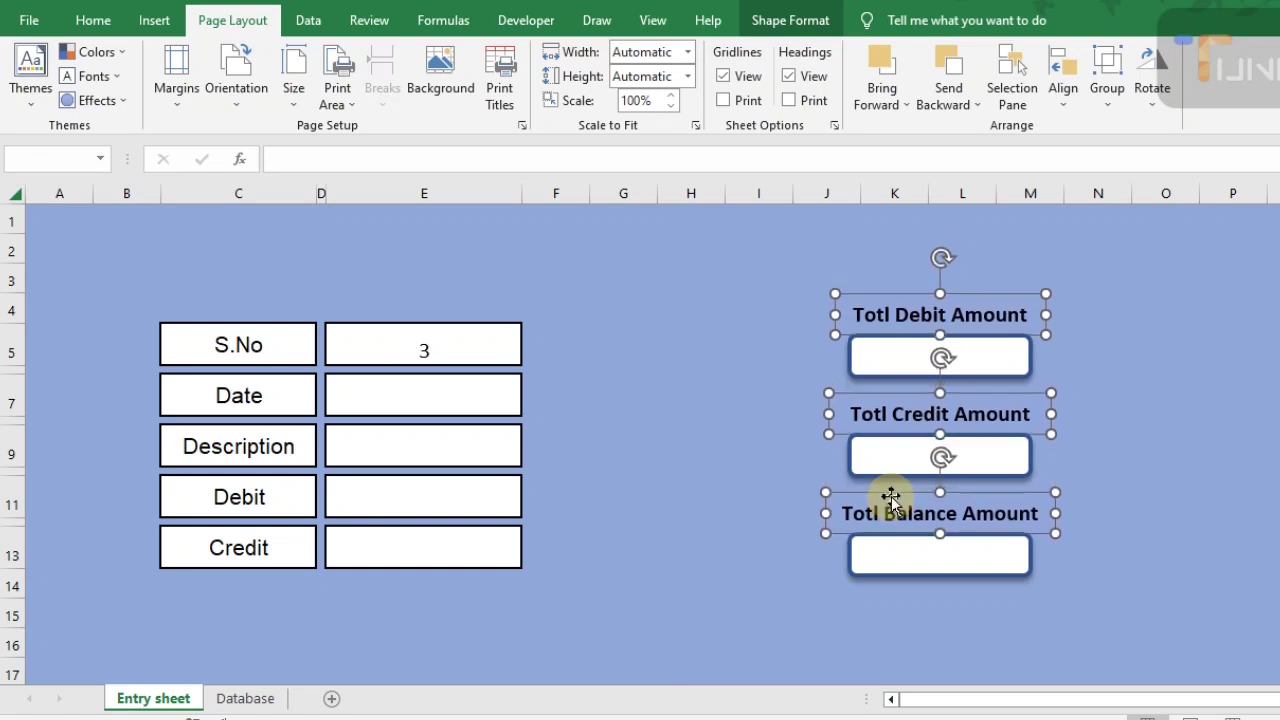
key("Down")
key("Down")
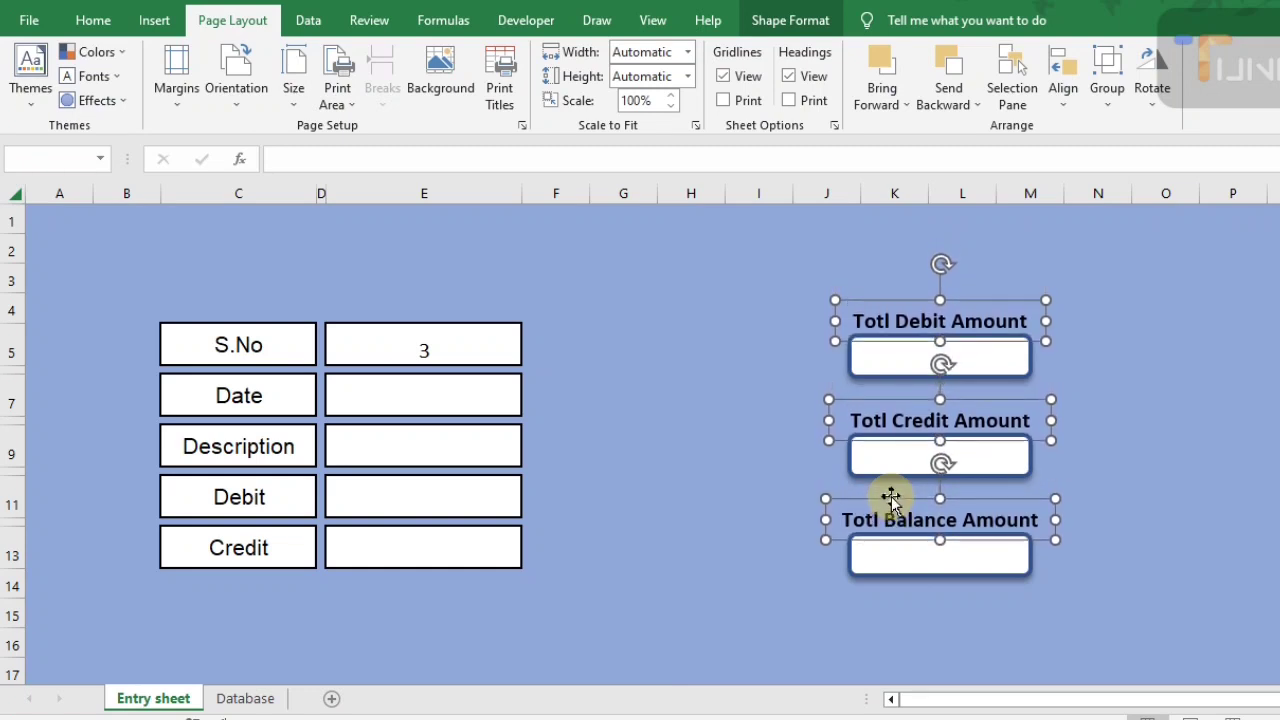
left_click(1060, 363)
Select the three white rounded boxes, widen them slightly, and nudge them left to center them under their labels
left_click(1008, 363)
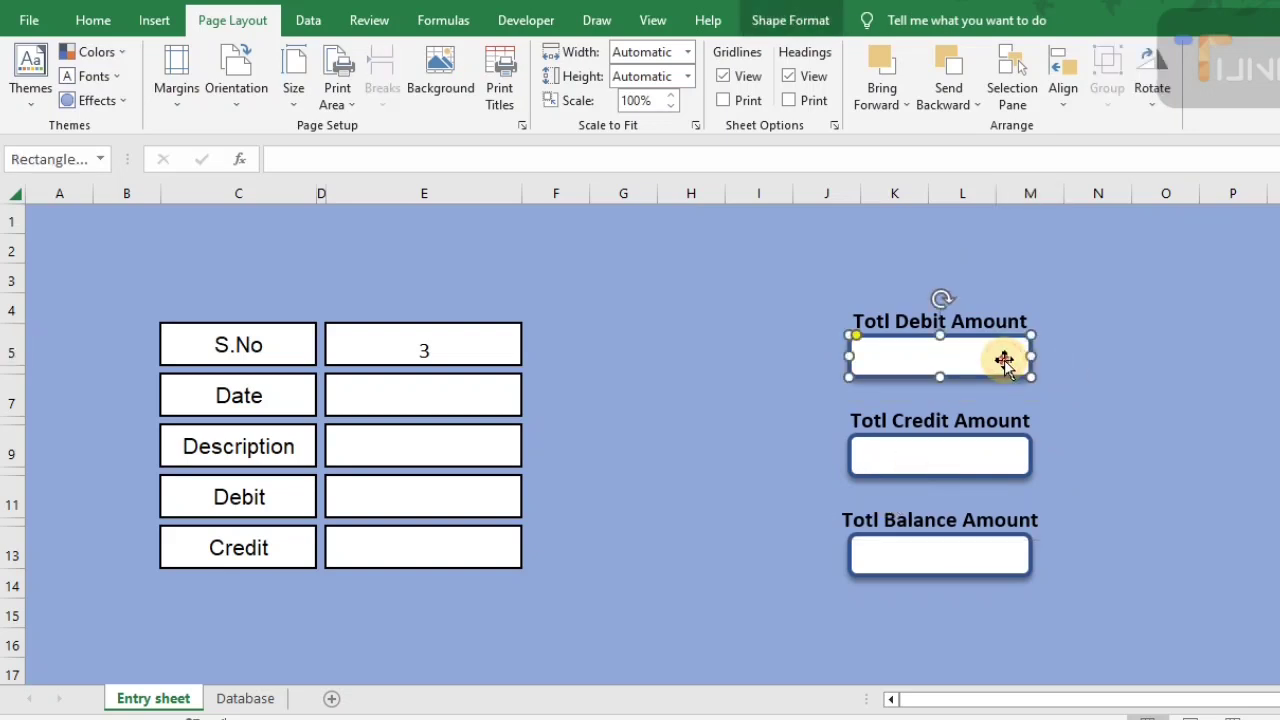
left_click(955, 455, "shift")
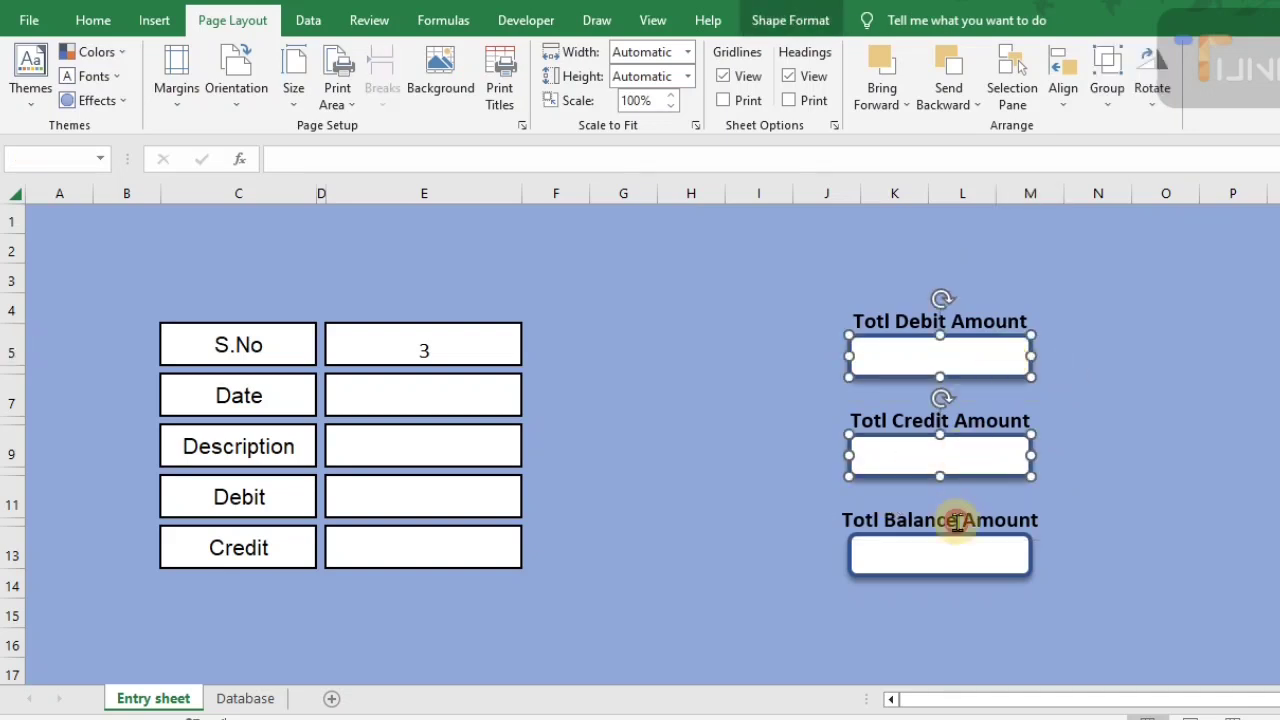
left_click(952, 550, "shift")
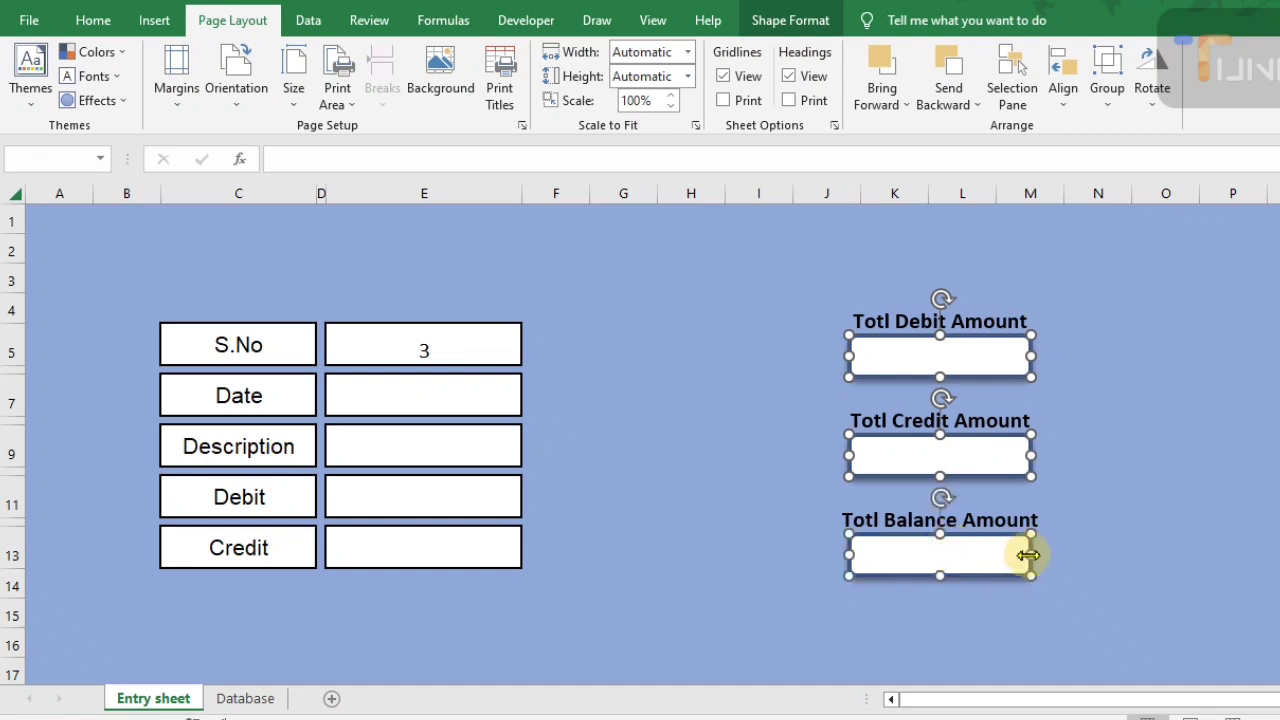
left_click_drag(1030, 554, 1050, 554)
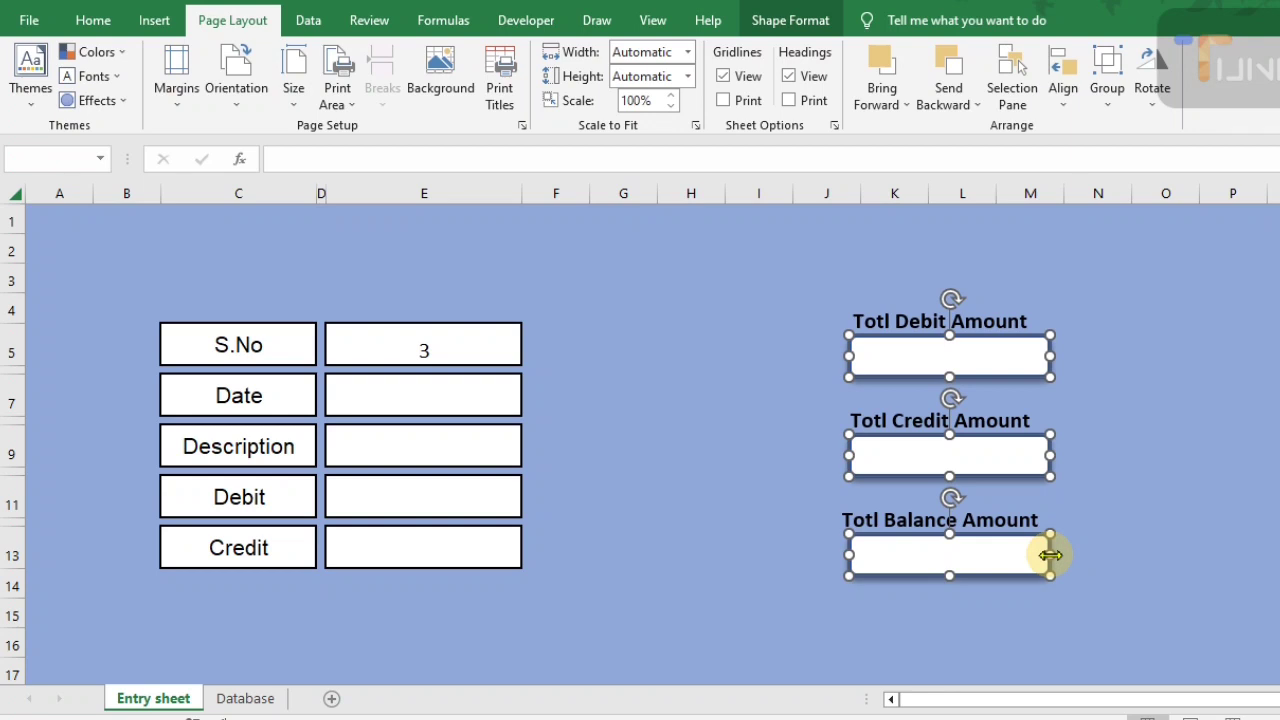
key("Left")
key("Left")
key("Left")
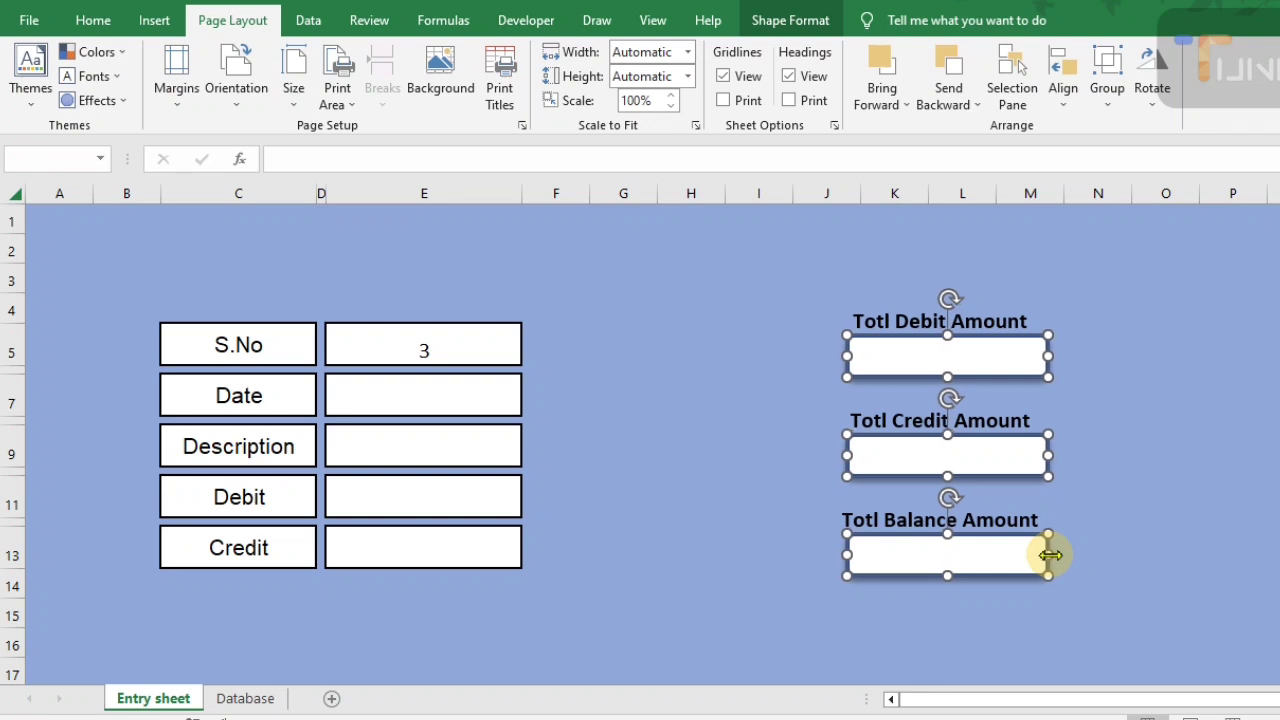
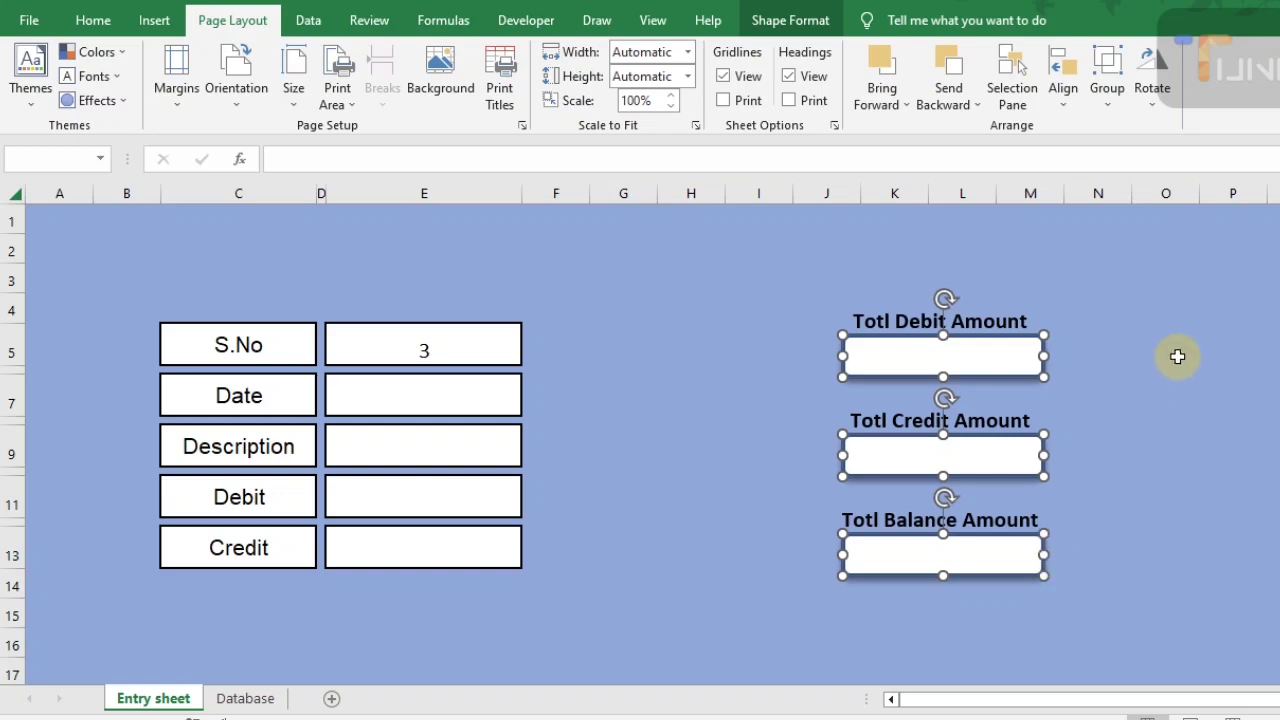
Add the three amount labels to the box selection, move everything up about one row, and widen all six shapes slightly
left_click(1012, 321, "shift")
left_click(980, 410, "shift")
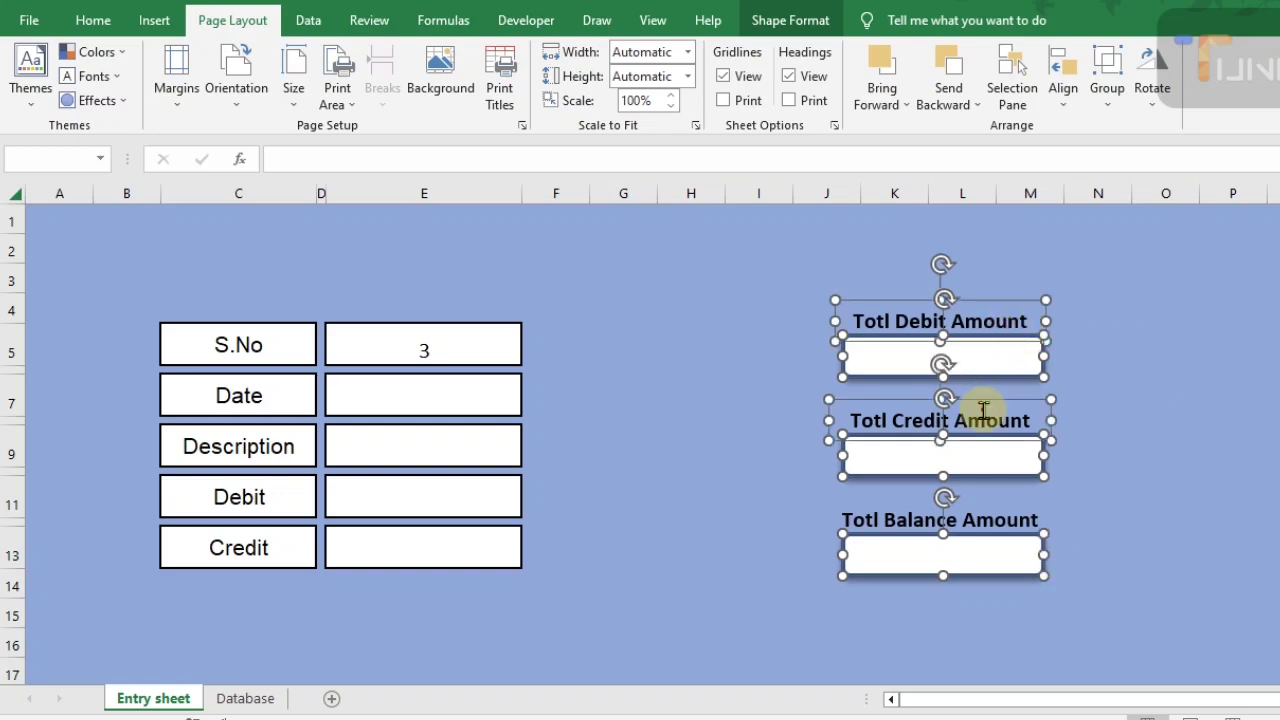
left_click(968, 515, "shift")
key("Up")
key("Up")
key("Up")
key("Up")
key("Up")
key("Up")
key("Up")
key("Up")
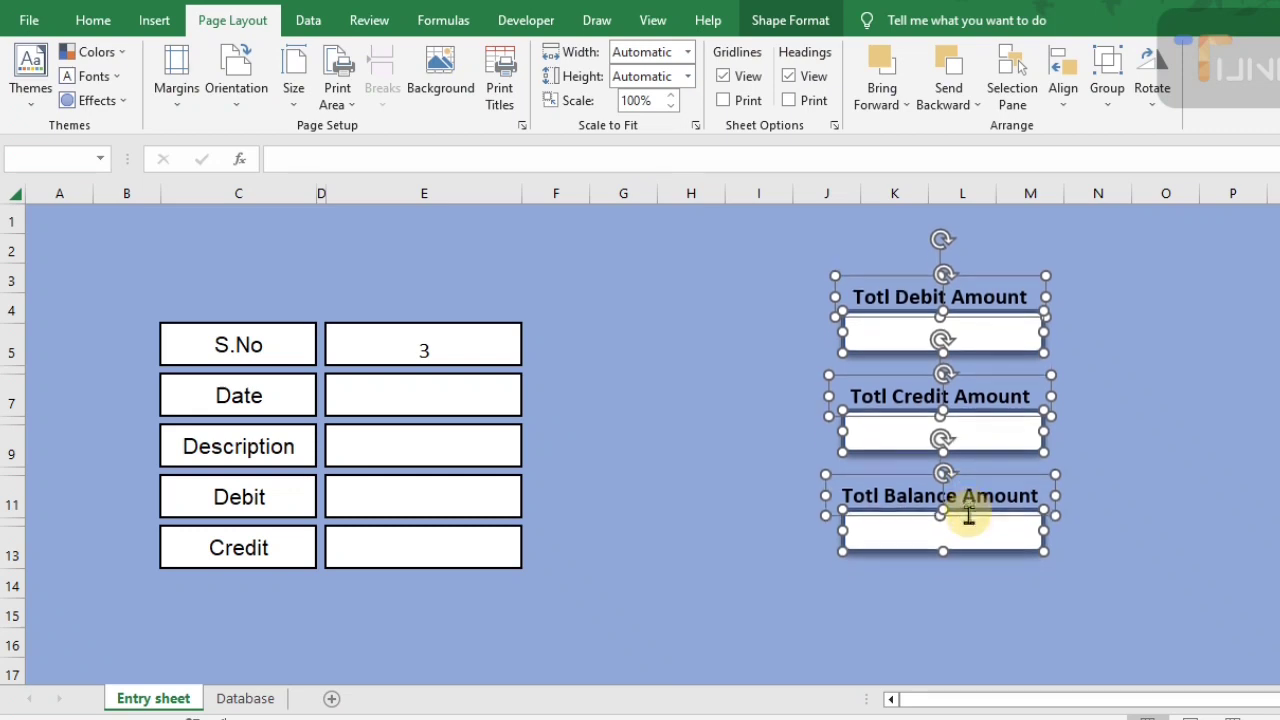
key("Up")
key("Up")
key("Up")
key("Up")
key("Up")
key("Up")
key("Up")
key("Up")
key("Up")
key("Up")
key("Up")
key("Up")
key("Up")
key("Up")
key("Up")
key("Down")
key("Down")
key("Down")
key("Down")
key("Down")
key("Down")
key("Down")
key("Down")
key("Down")
key("Down")
key("Left")
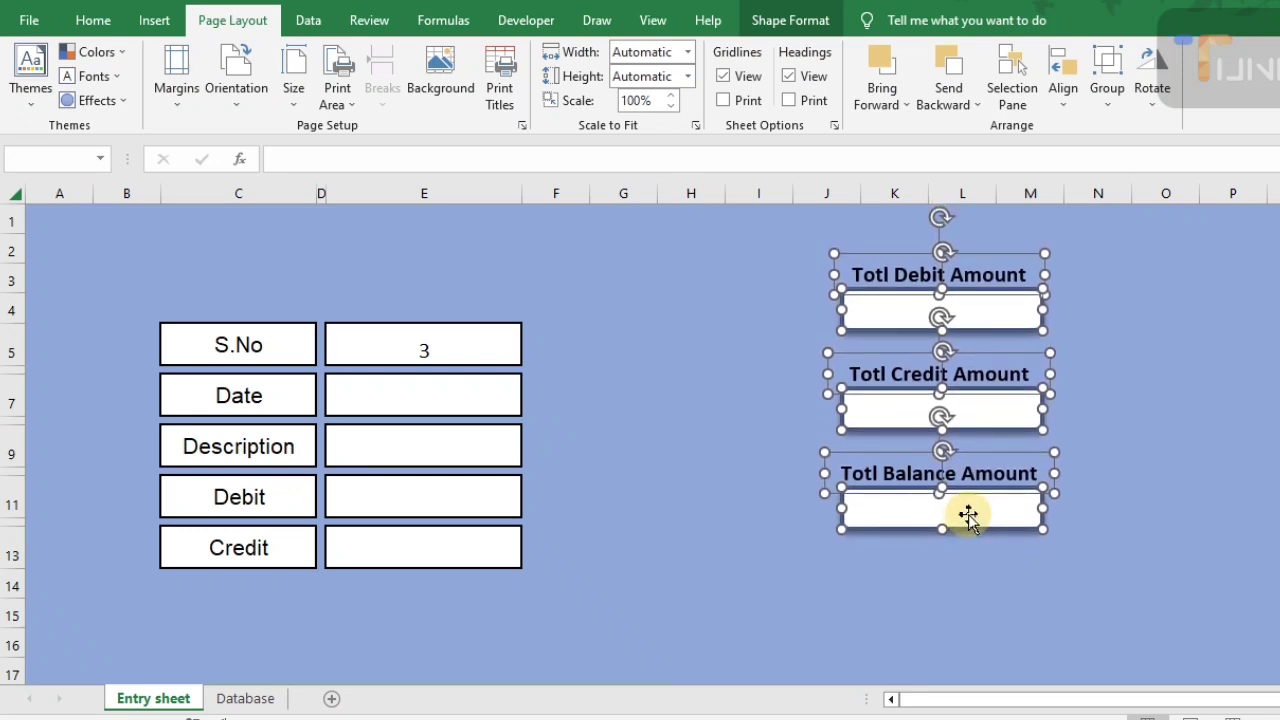
key("Down")
key("Down")
key("Down")
key("Down")
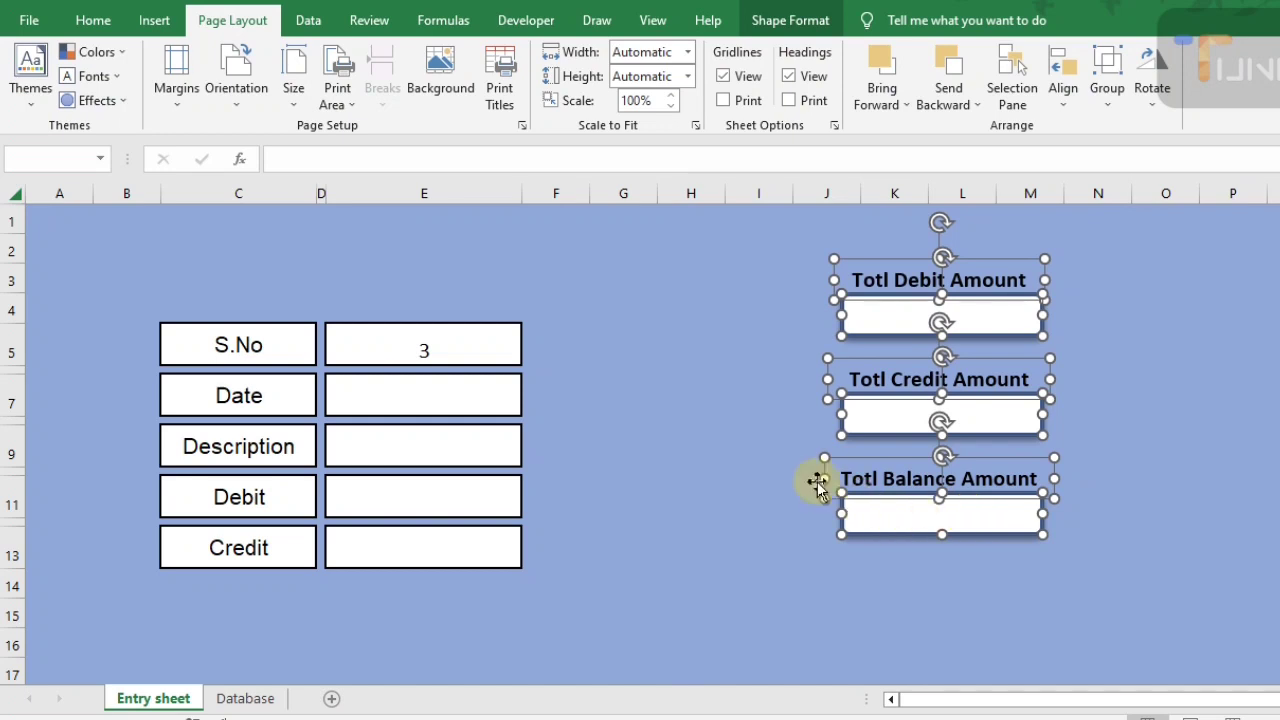
left_click_drag(1041, 511, 1051, 511)
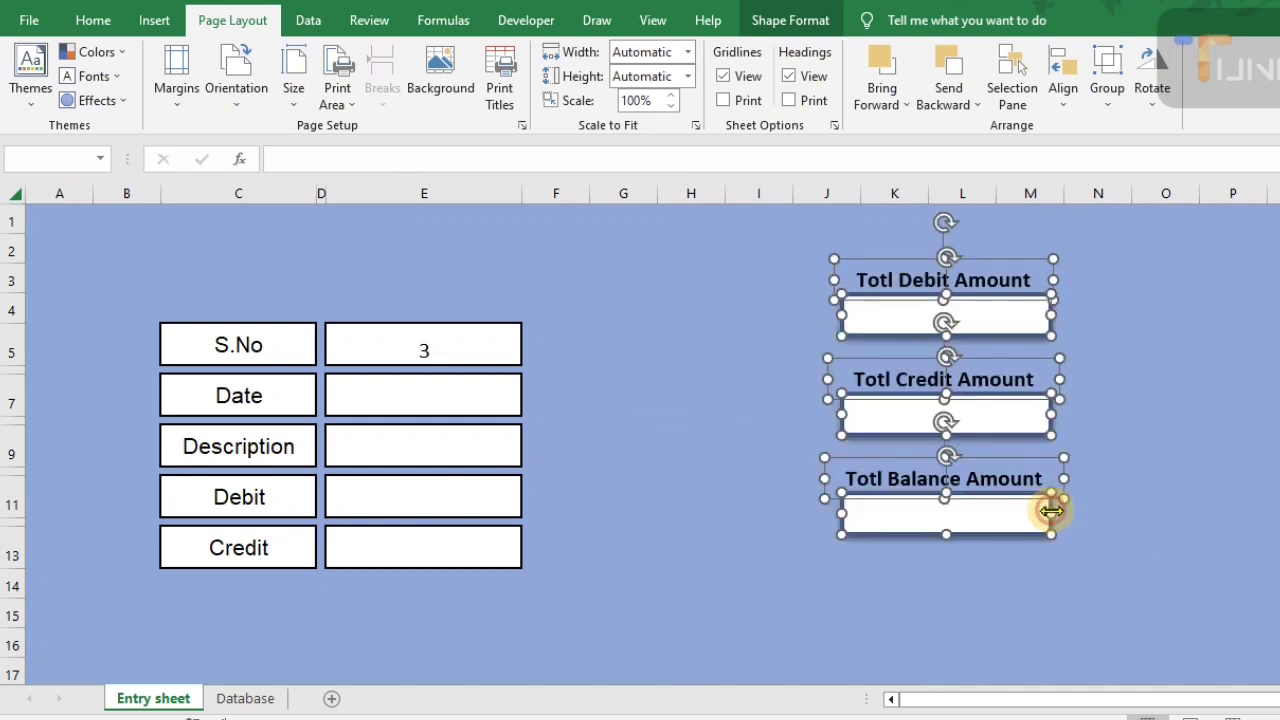
left_click(1167, 367)
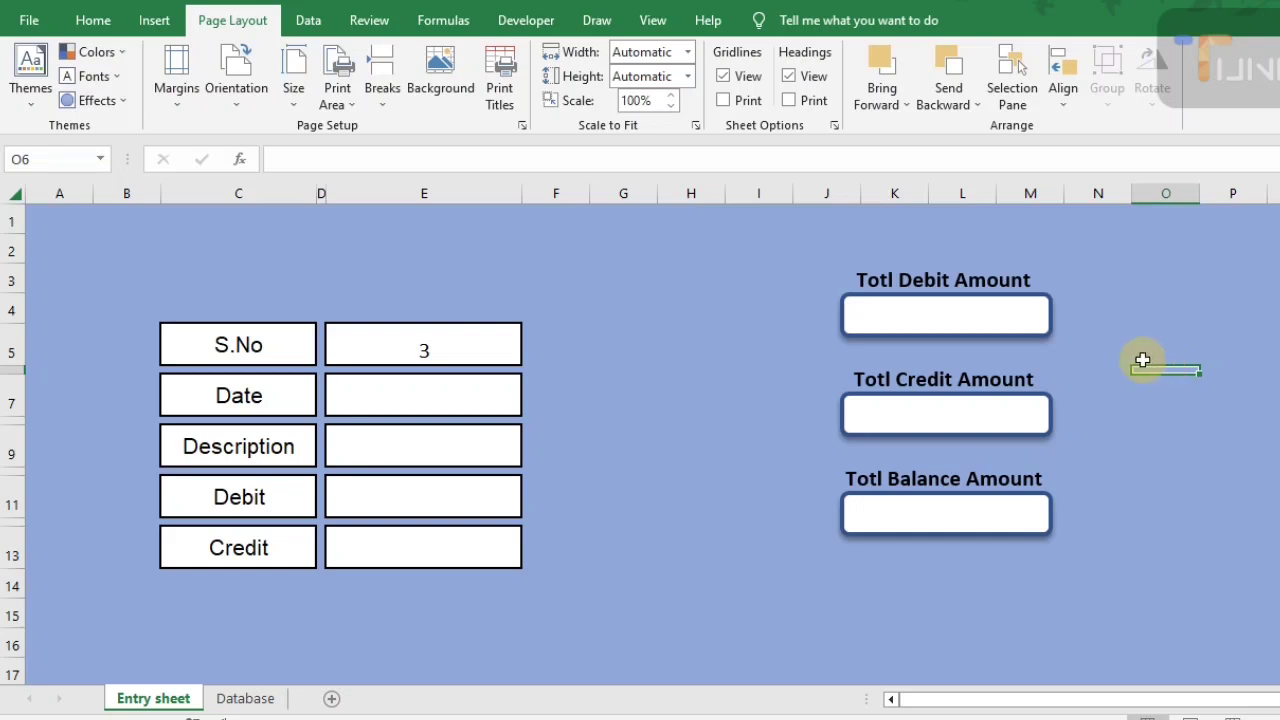
Link the white box under "Totl Debit Amount" to the debit total with the formula =Database!H2
left_click(981, 312)
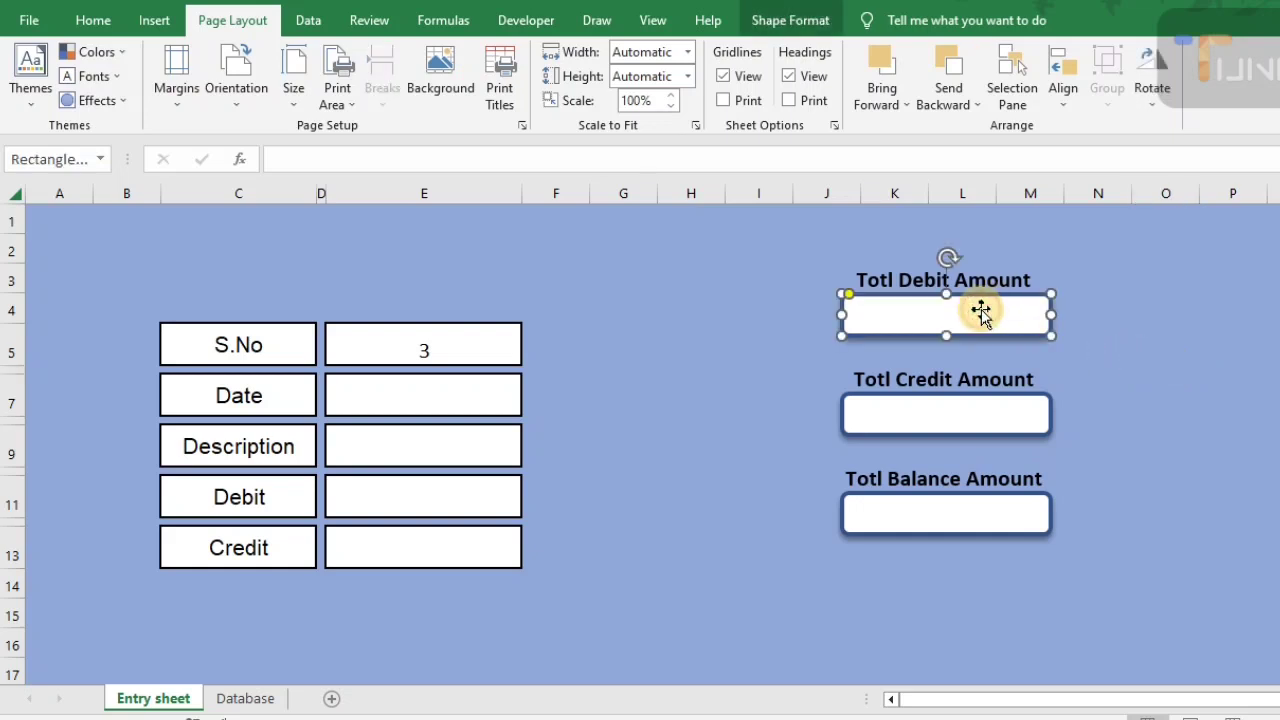
left_click(394, 160)
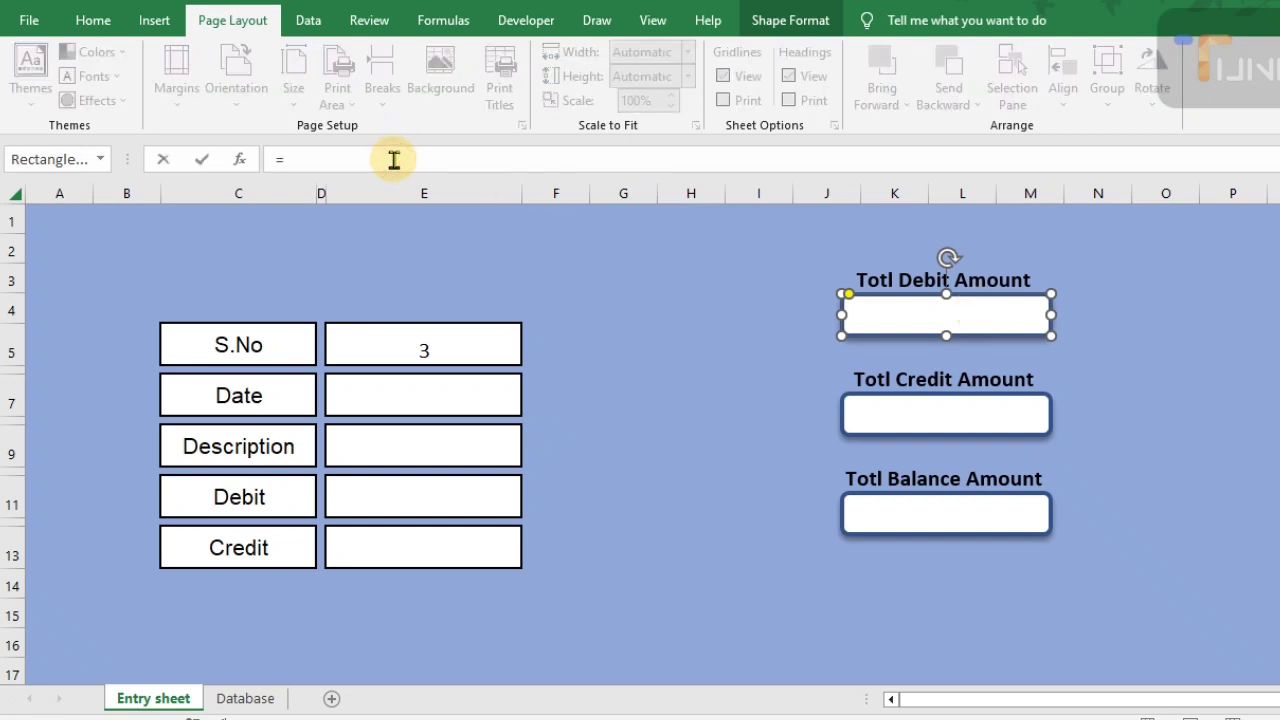
left_click(256, 698)
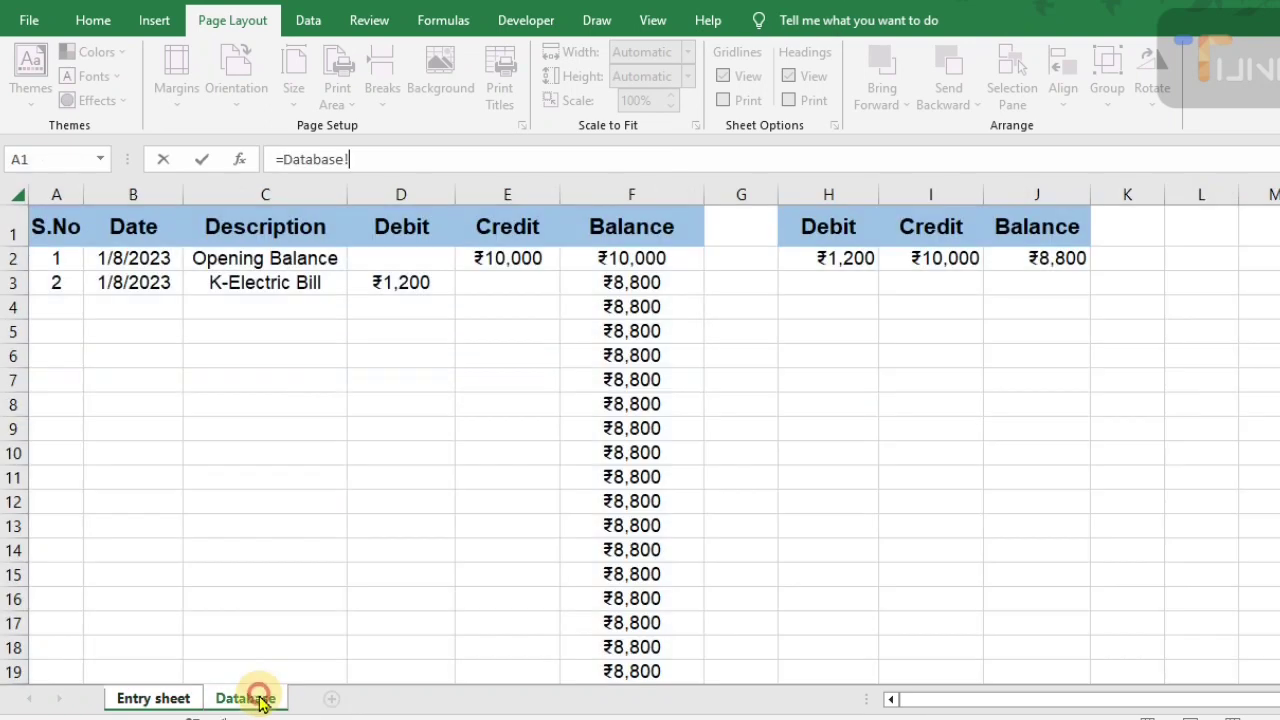
left_click(823, 258)
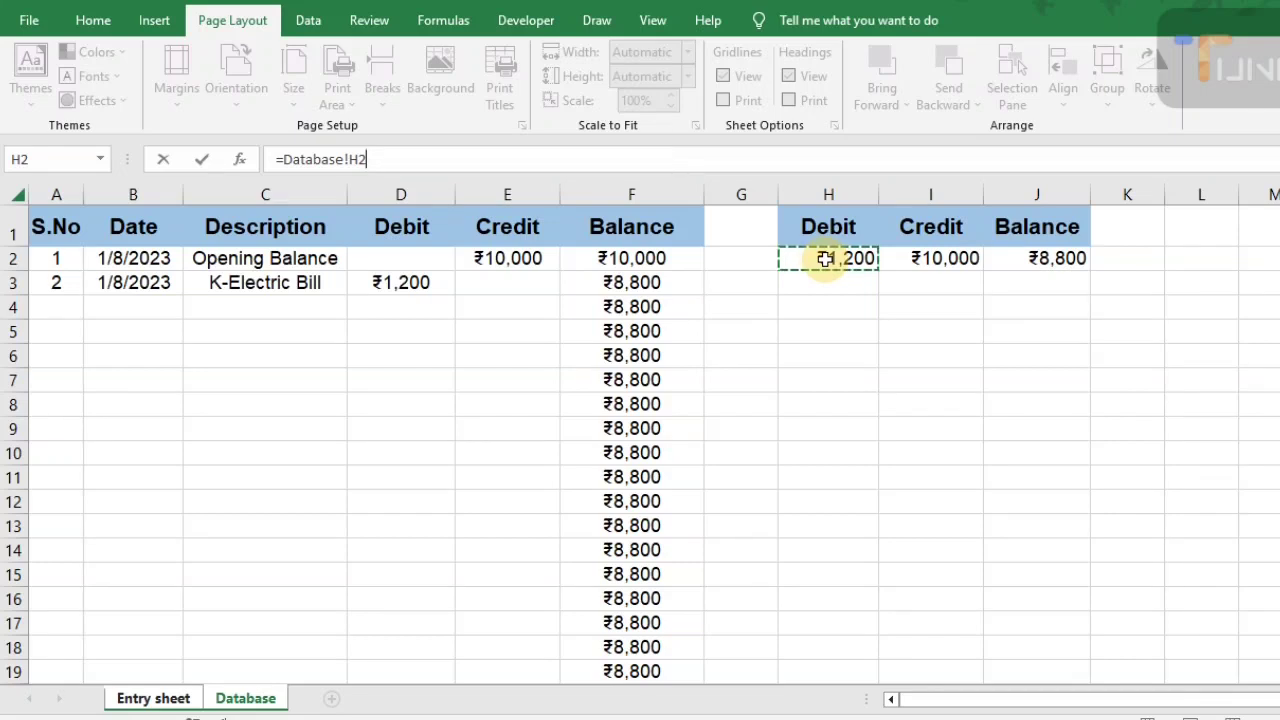
key("Return")
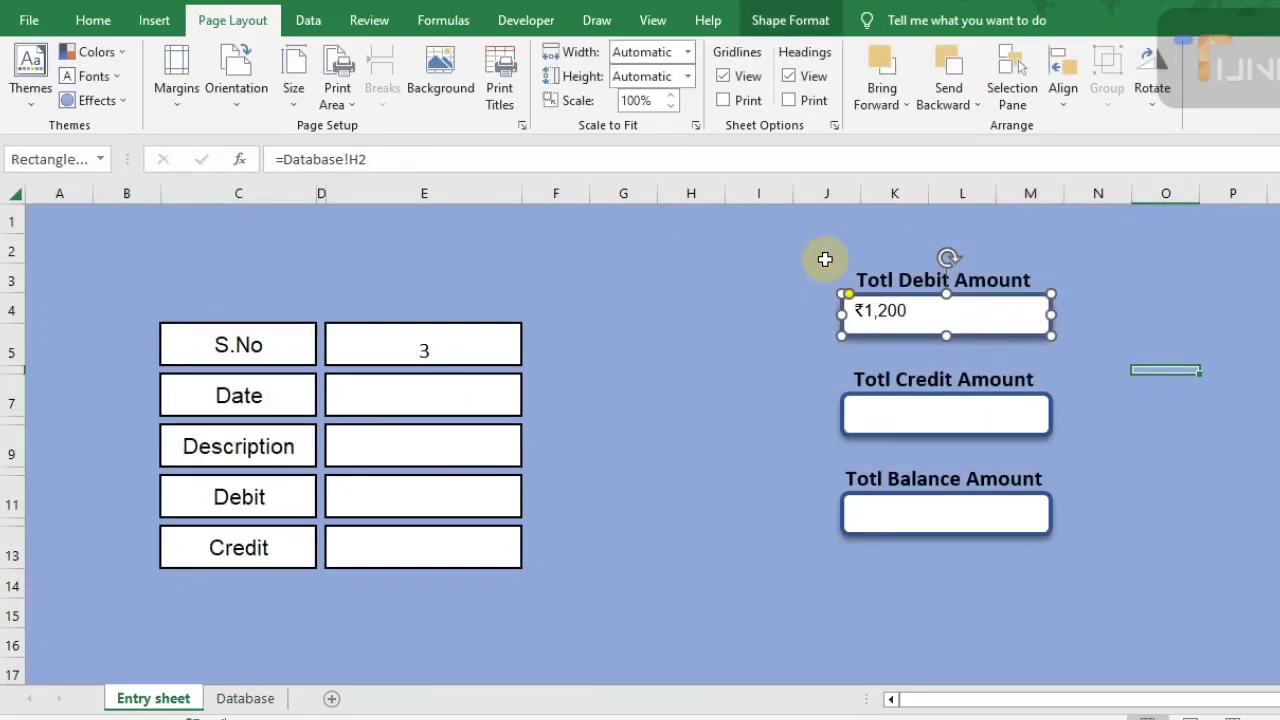
Center the linked debit amount horizontally and vertically in its box and set its font size to 14
double_click(920, 313)
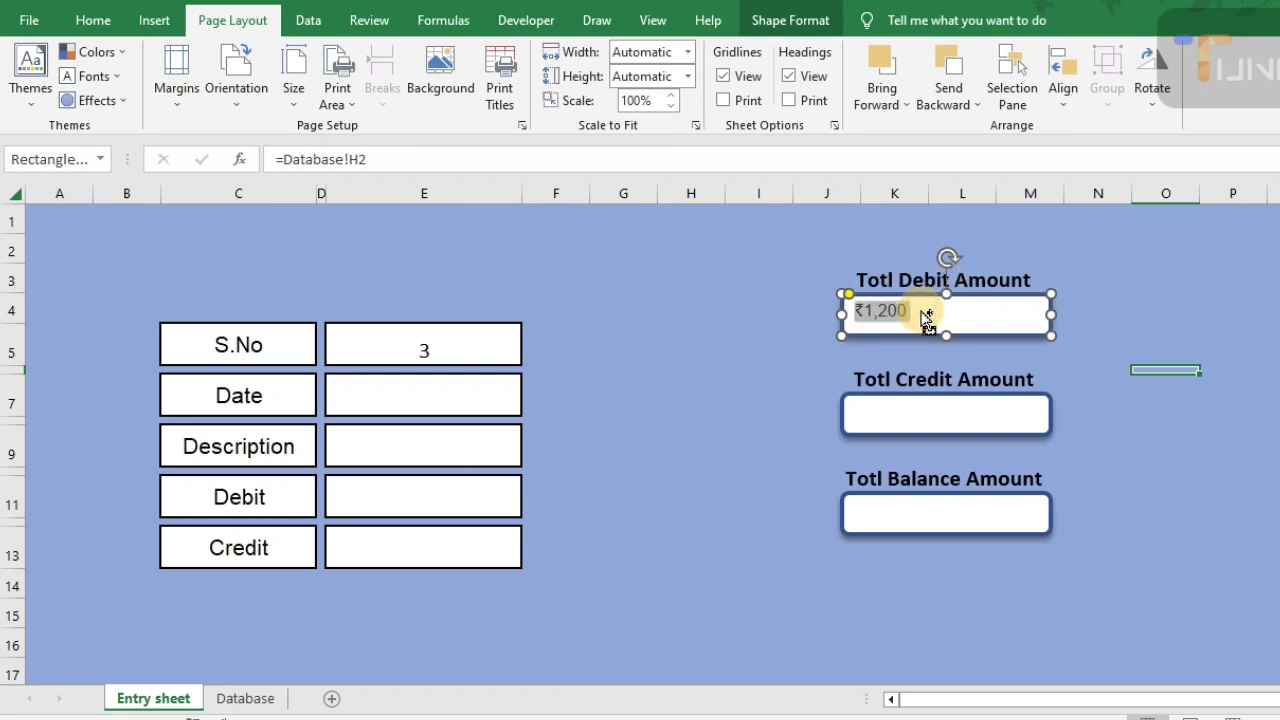
left_click(95, 22)
left_click(390, 91)
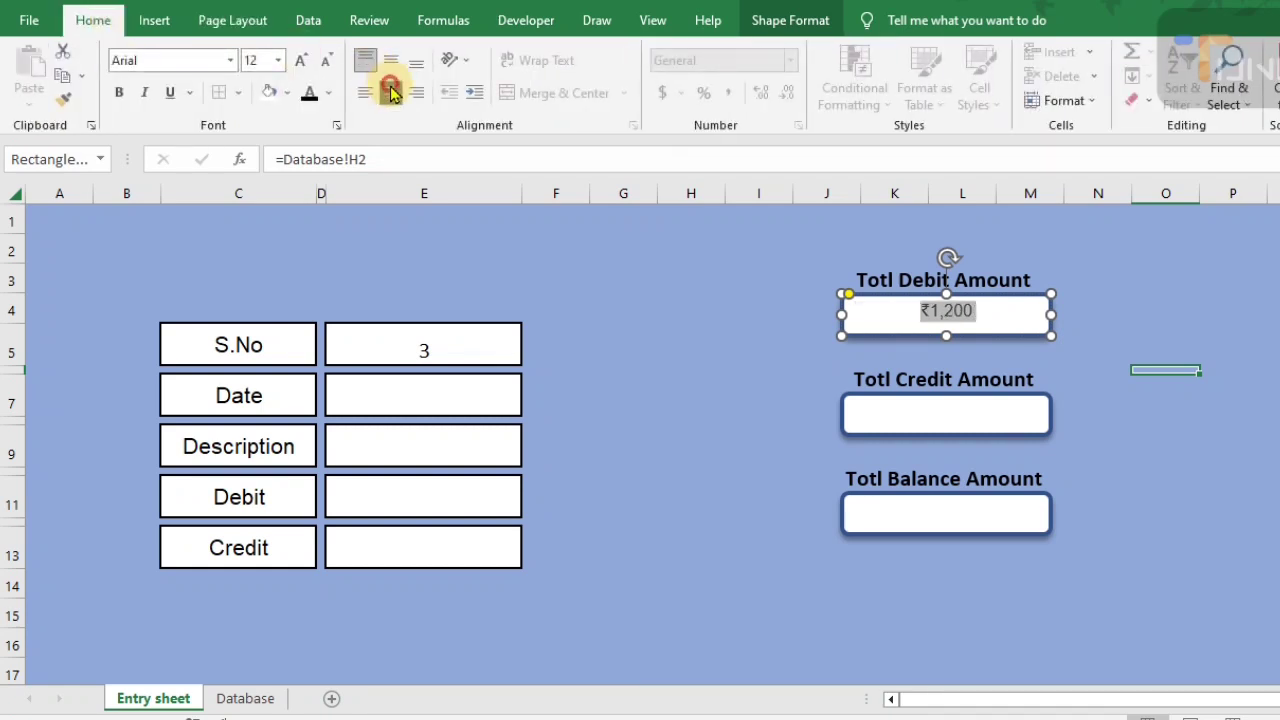
left_click(391, 62)
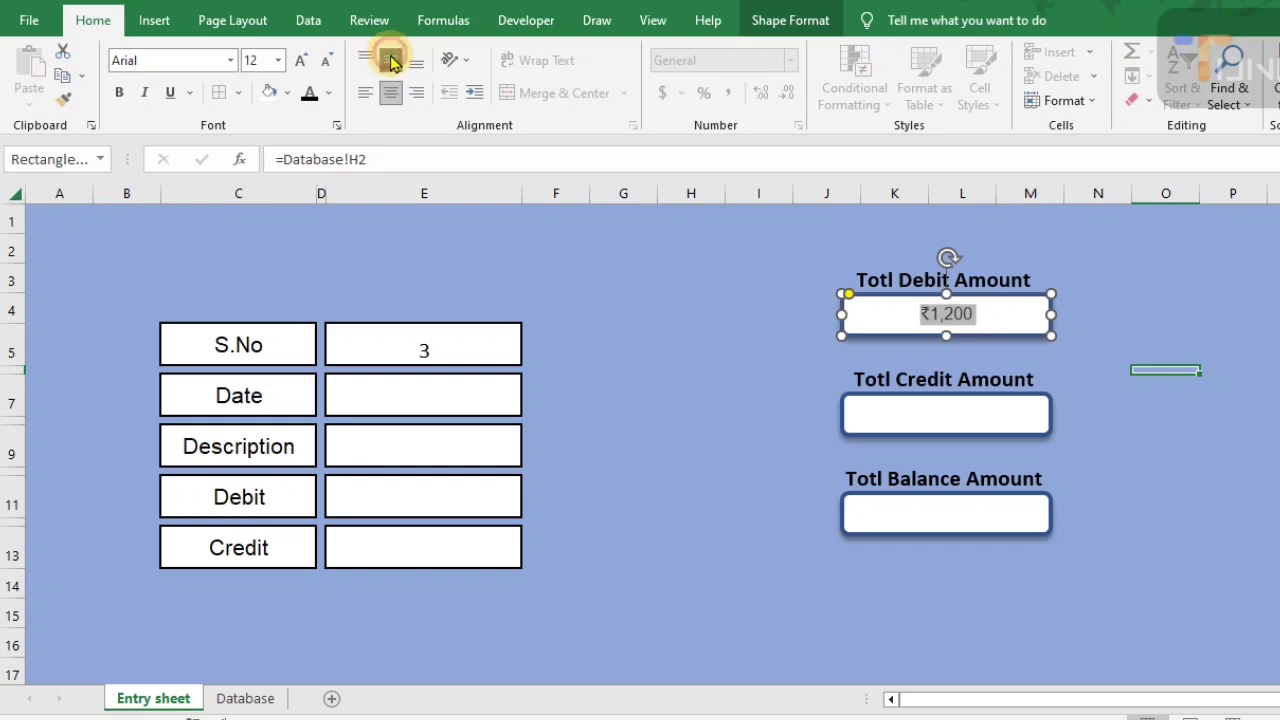
left_click(303, 62)
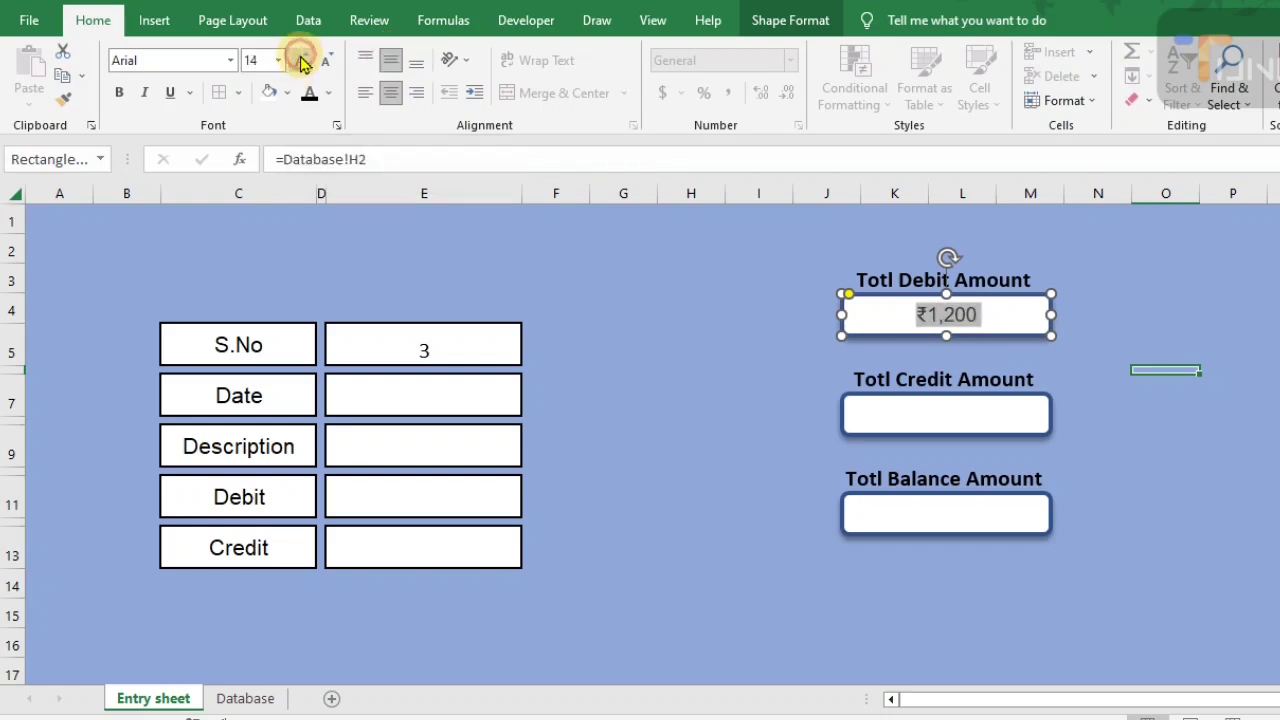
Link the white box under "Totl Credit Amount" to the credit total with the formula =Database!I2
left_click(969, 409)
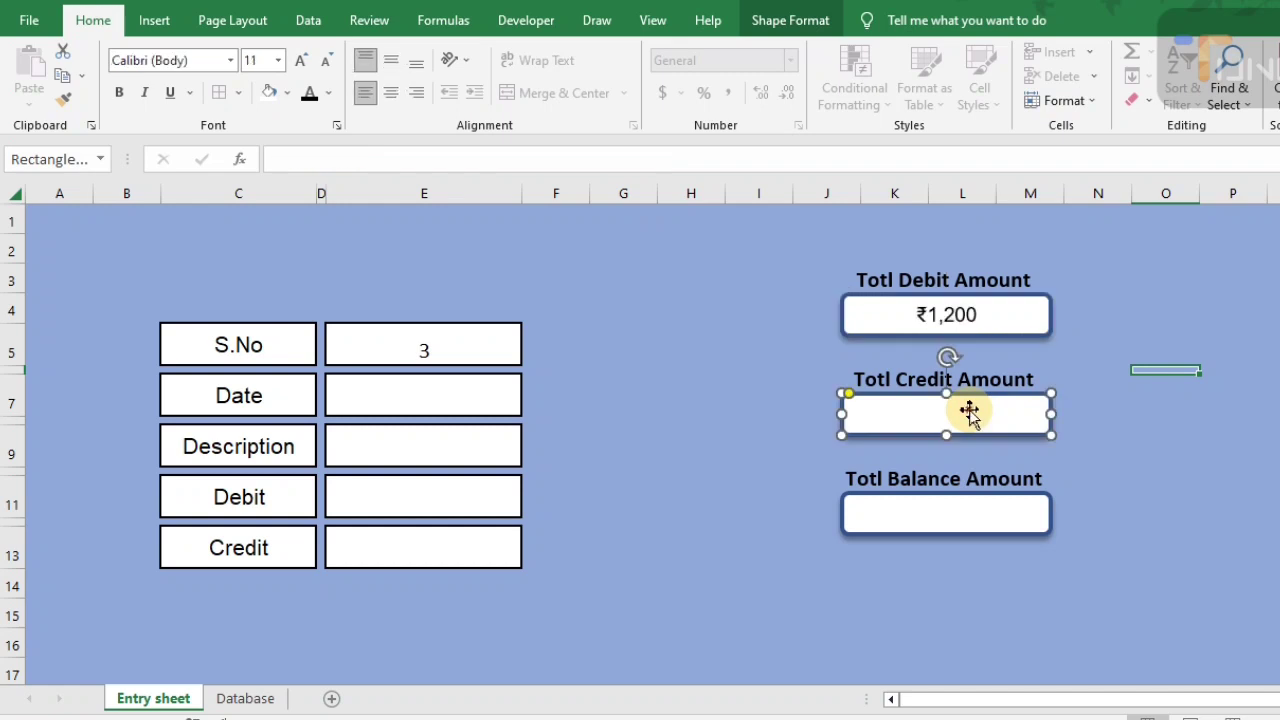
left_click(613, 154)
type("=")
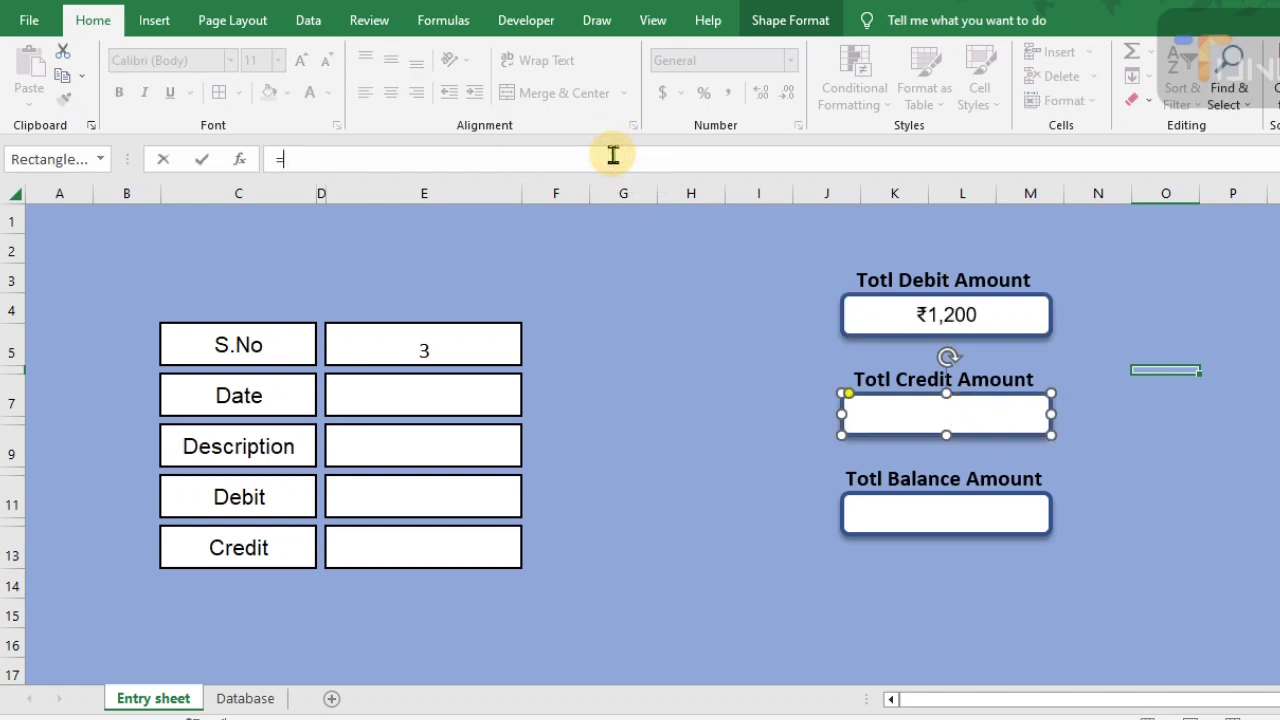
left_click(248, 698)
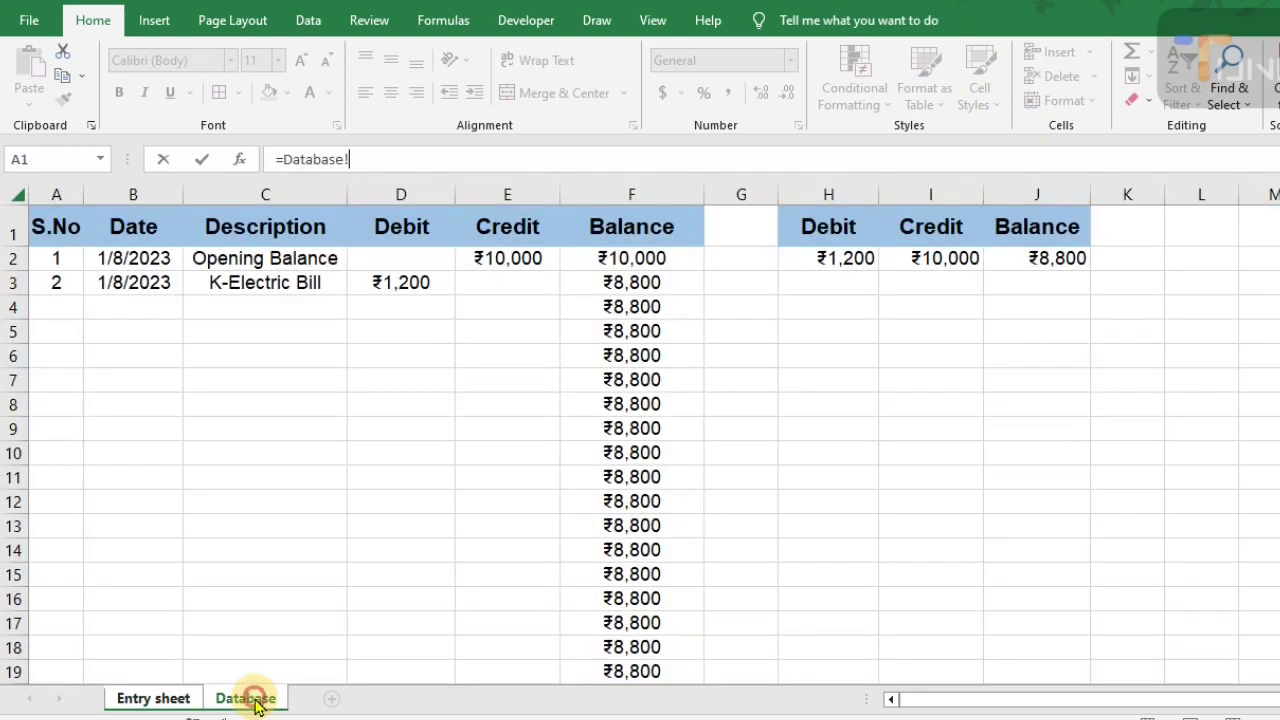
left_click(940, 262)
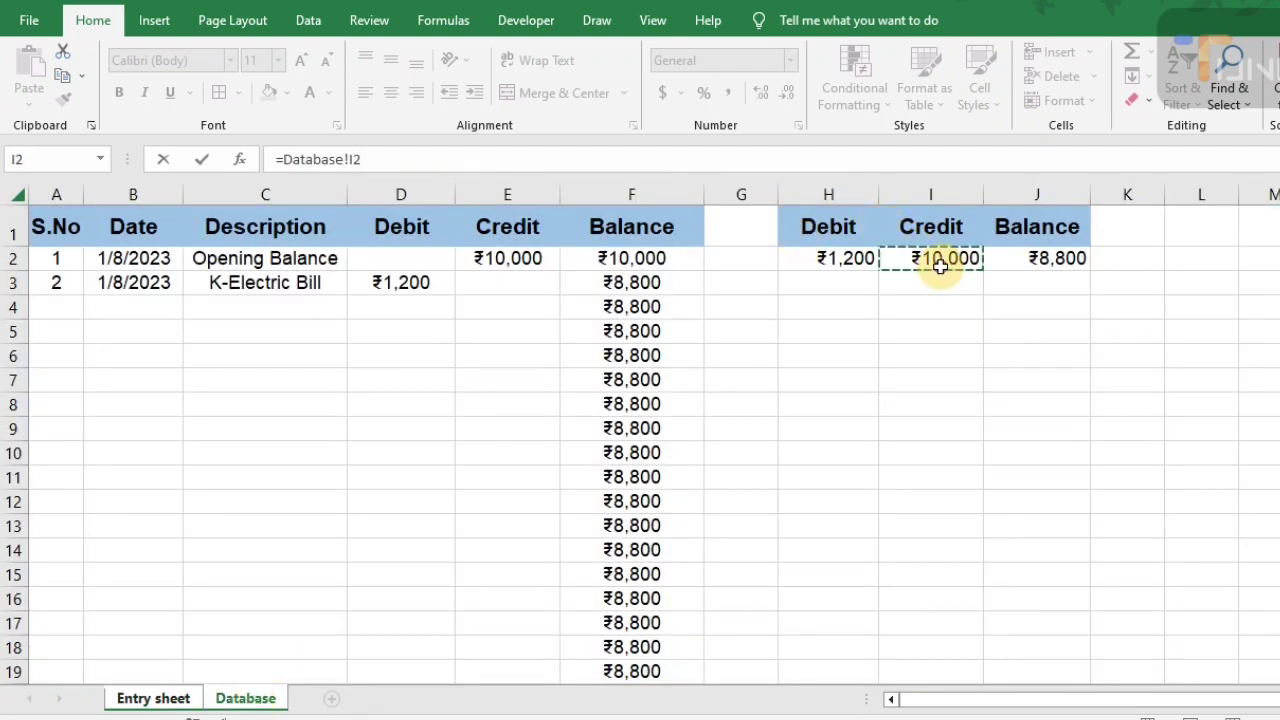
key("Return")
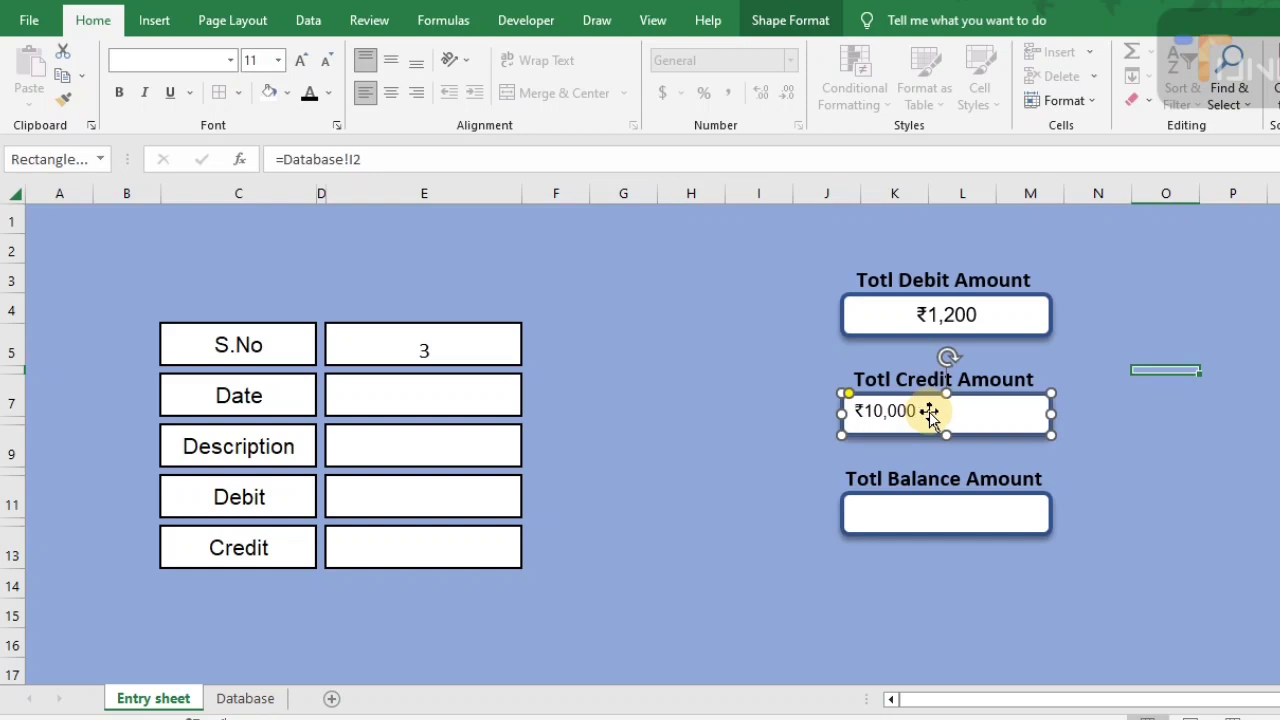
Open the linked amount text in the "Totl Credit Amount" box for editing
left_click(929, 411)
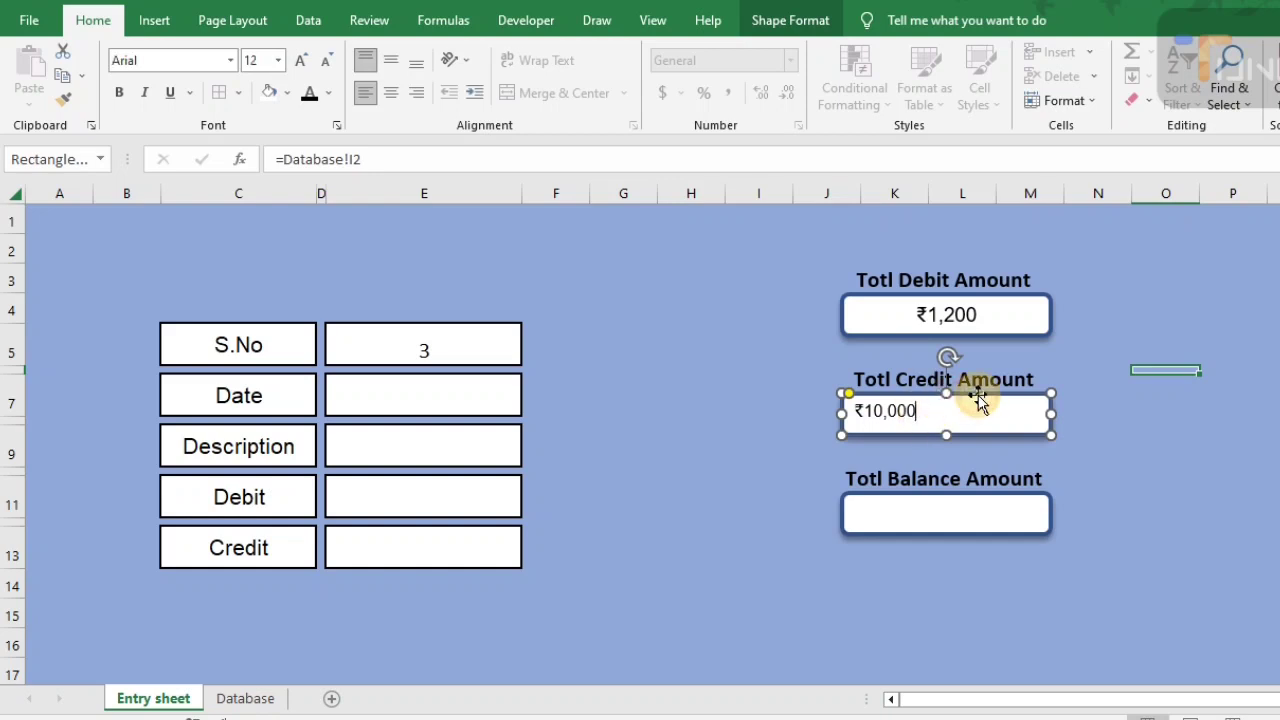
Centre the value in the Totl Credit Amount box horizontally and vertically and set its font size to 14
key("ctrl+a")
left_click(391, 92)
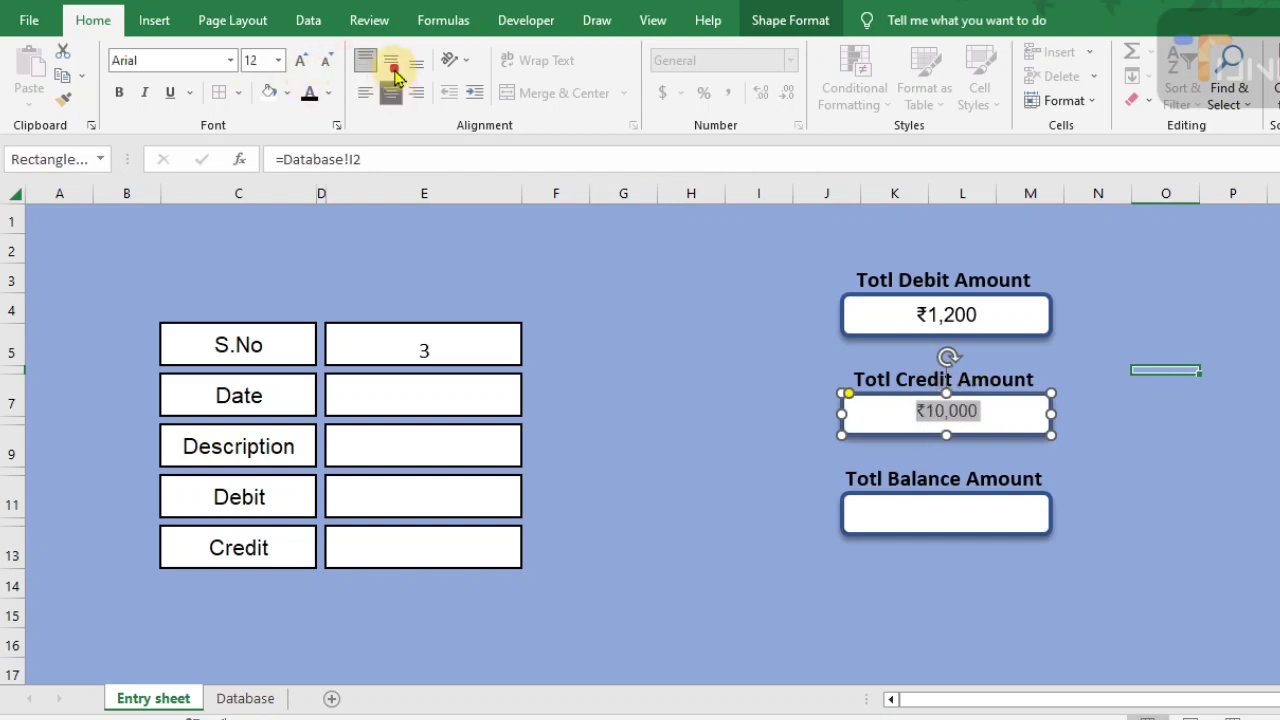
left_click(391, 61)
left_click(300, 60)
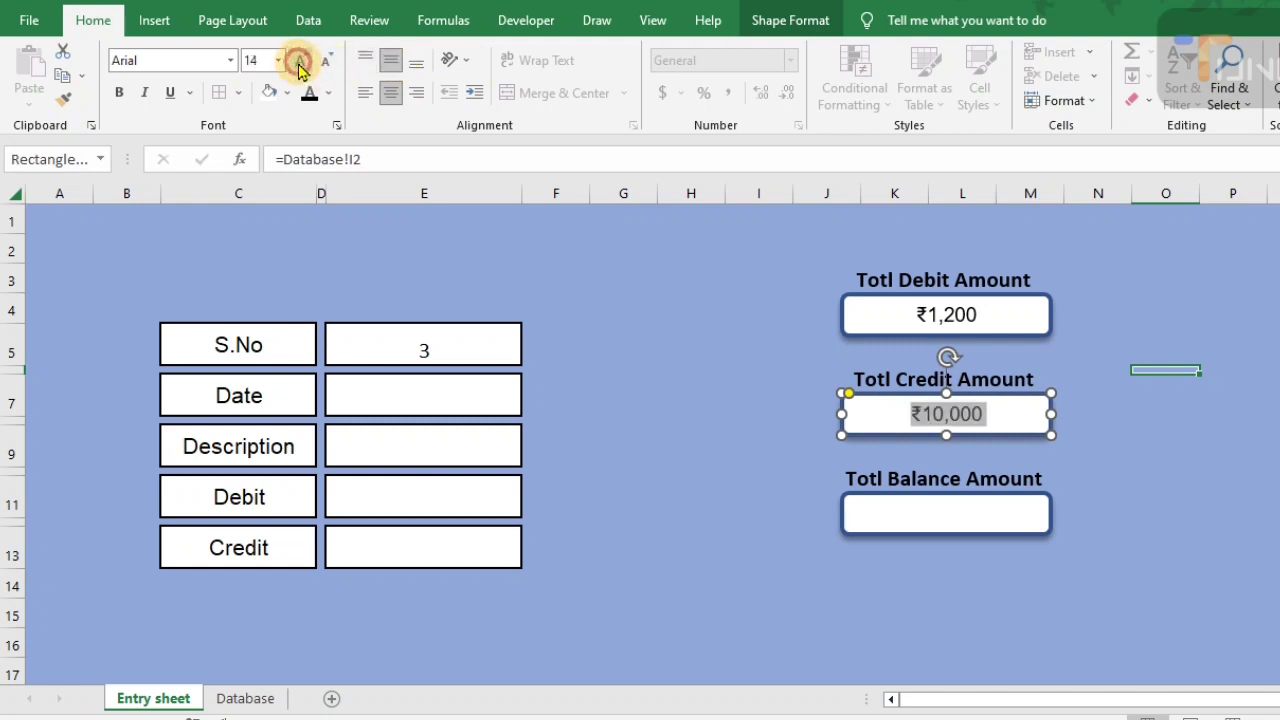
Link the Totl Balance Amount box to the balance total with the formula =Database!J2
left_click(920, 508)
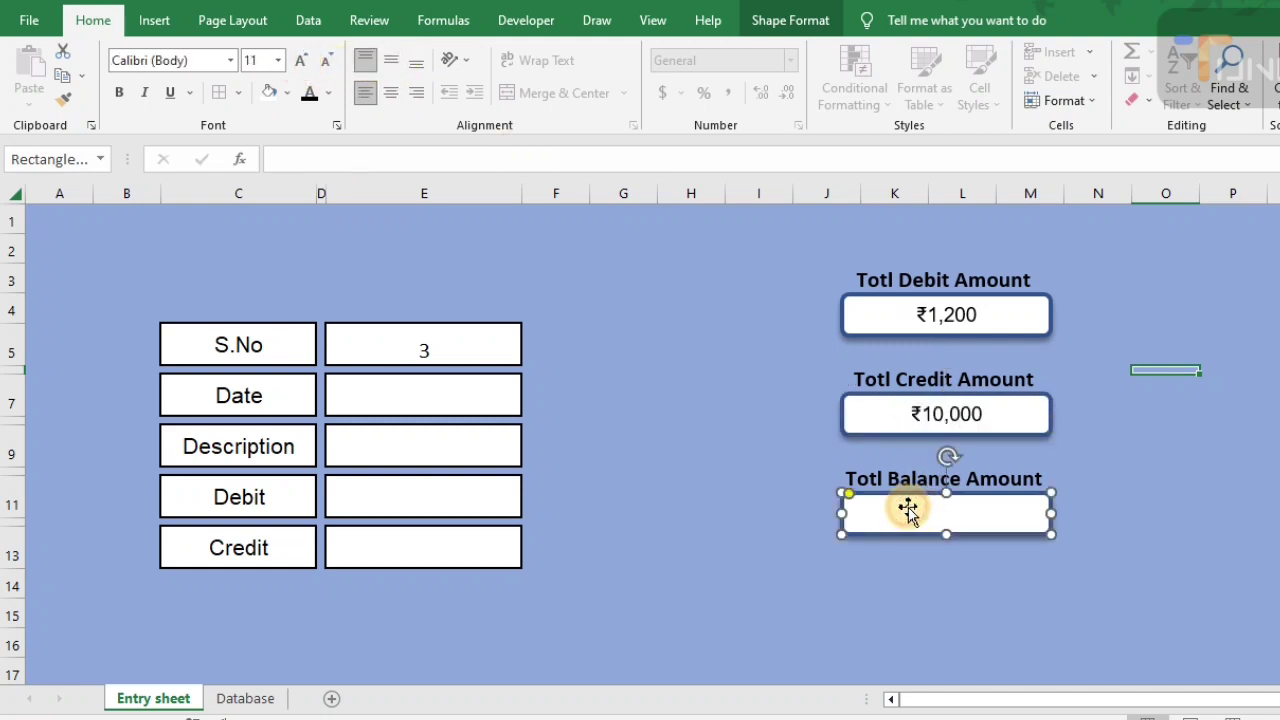
left_click(478, 157)
left_click(477, 158)
type("=")
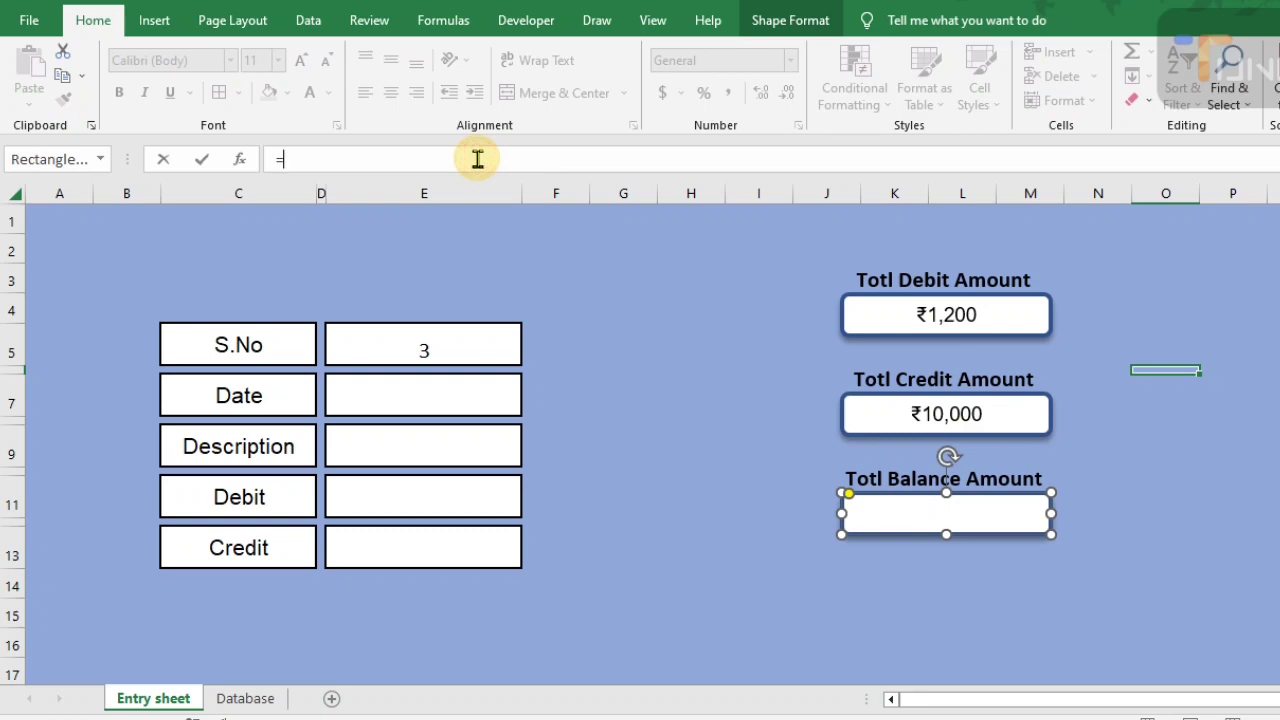
left_click(245, 698)
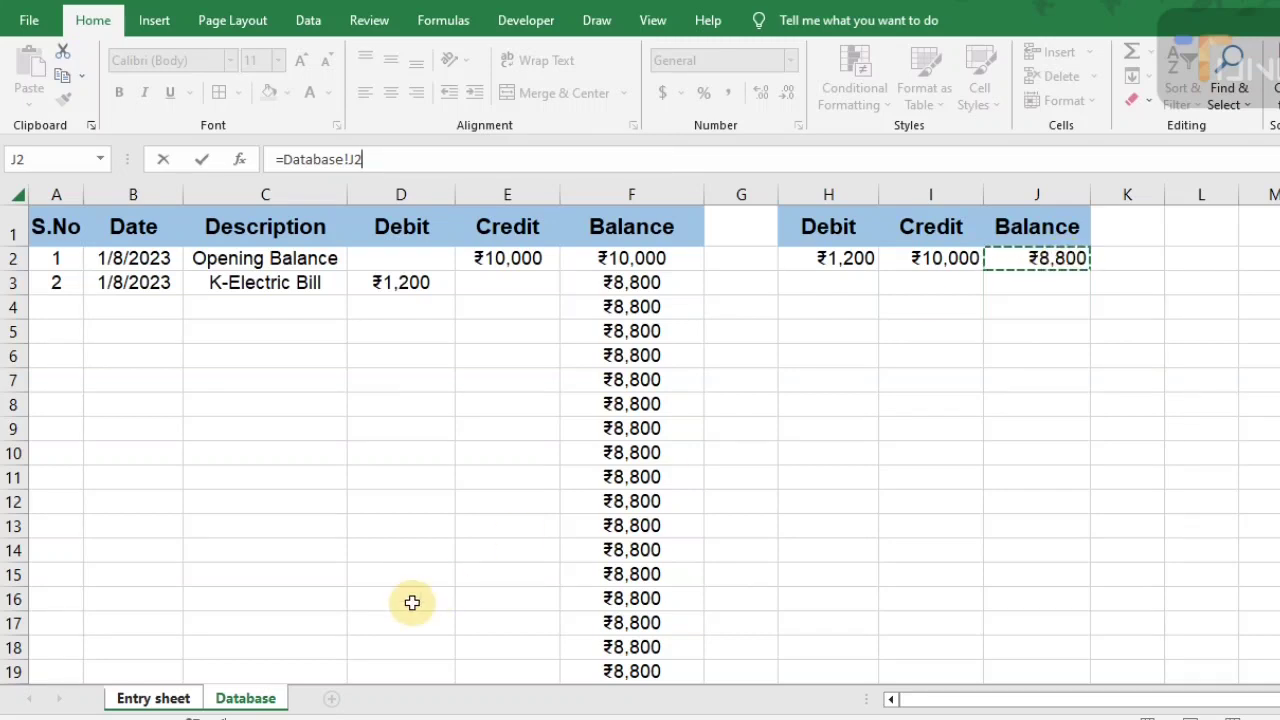
key("Return")
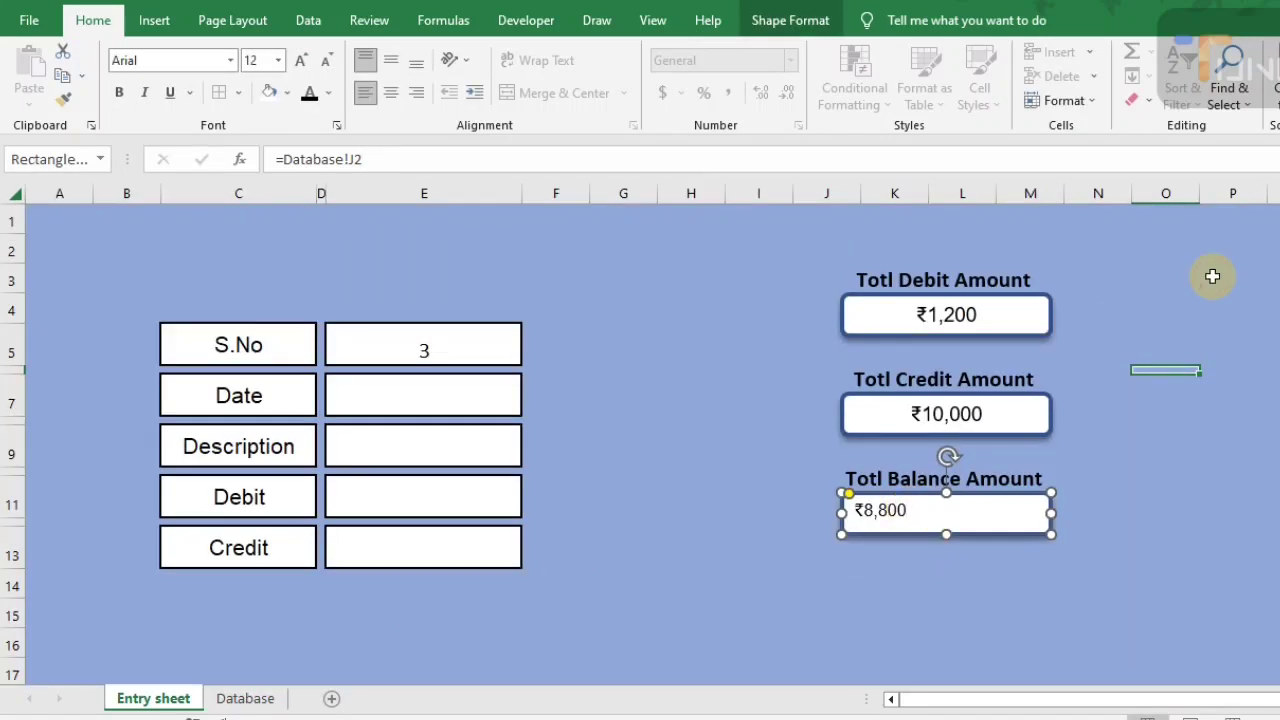
Centre the Totl Balance Amount value horizontally and vertically and set its font size to 14
left_click(390, 92)
left_click(390, 60)
left_click(298, 61)
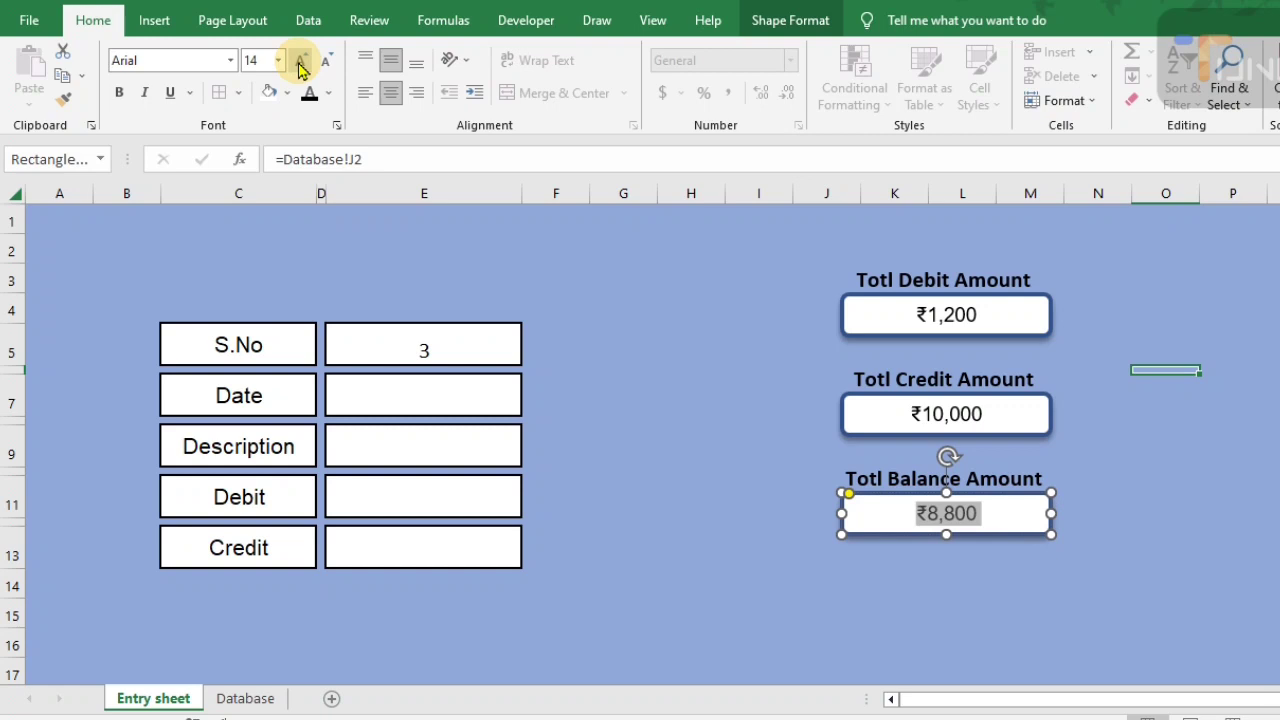
left_click(757, 445)
left_click(787, 301)
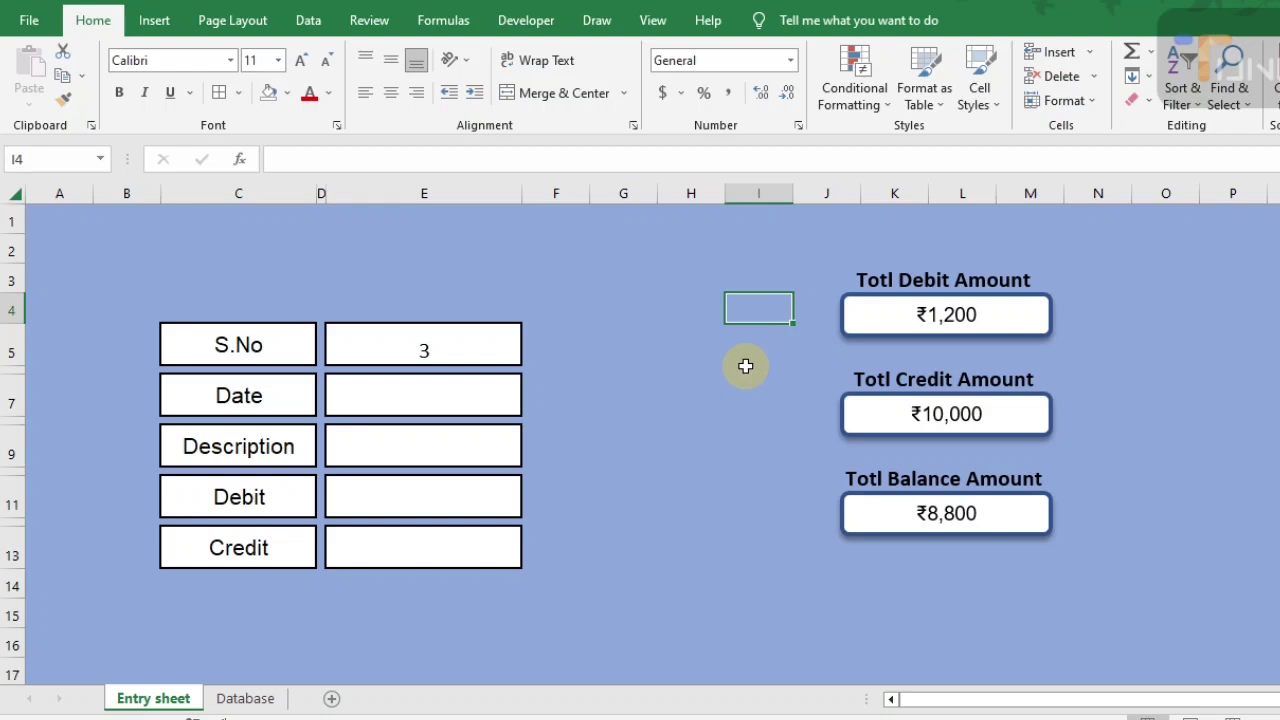
Insert the pictures download, Debit and balance-10 from Local Disk (E:) into the Entry sheet
left_click(170, 30)
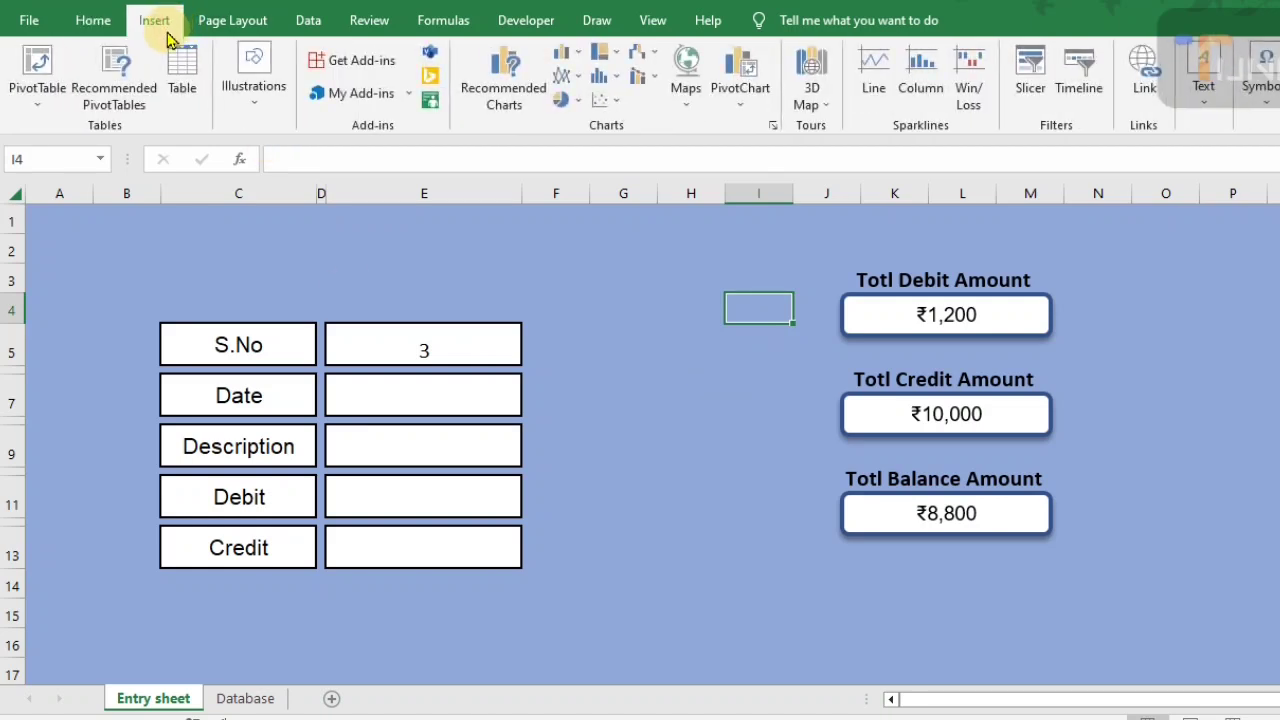
left_click(253, 108)
left_click(246, 168)
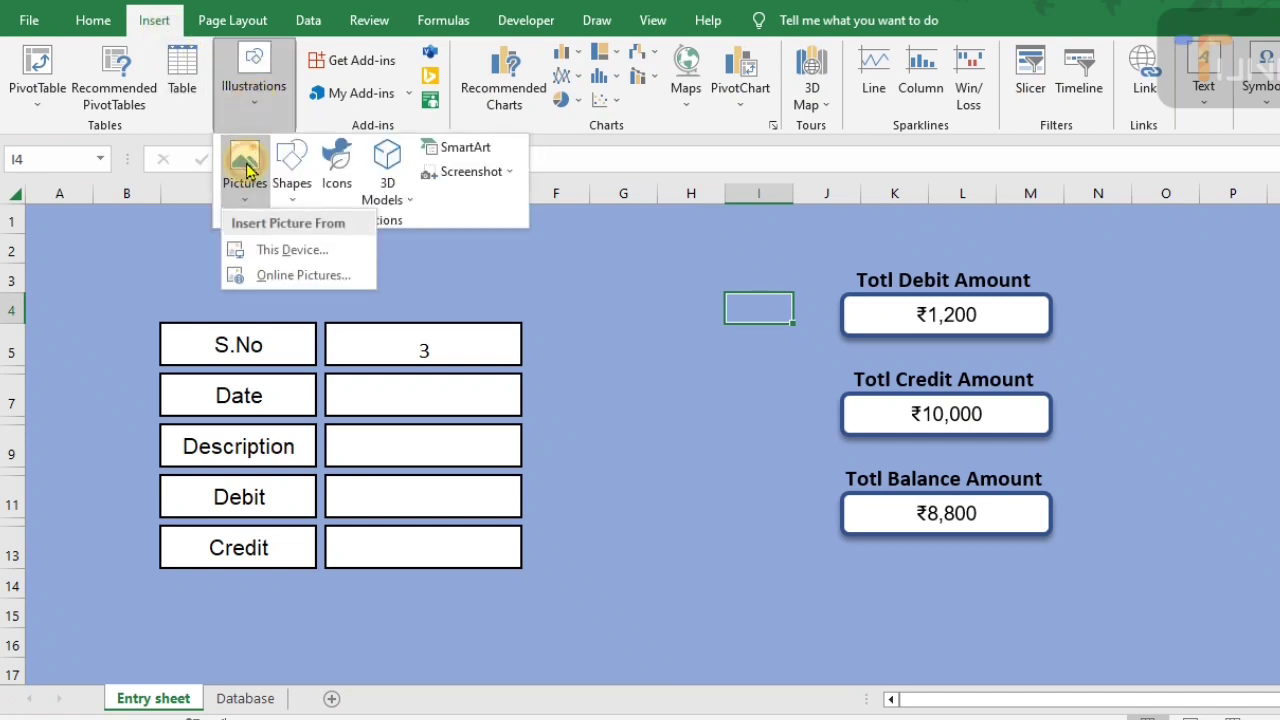
left_click(276, 249)
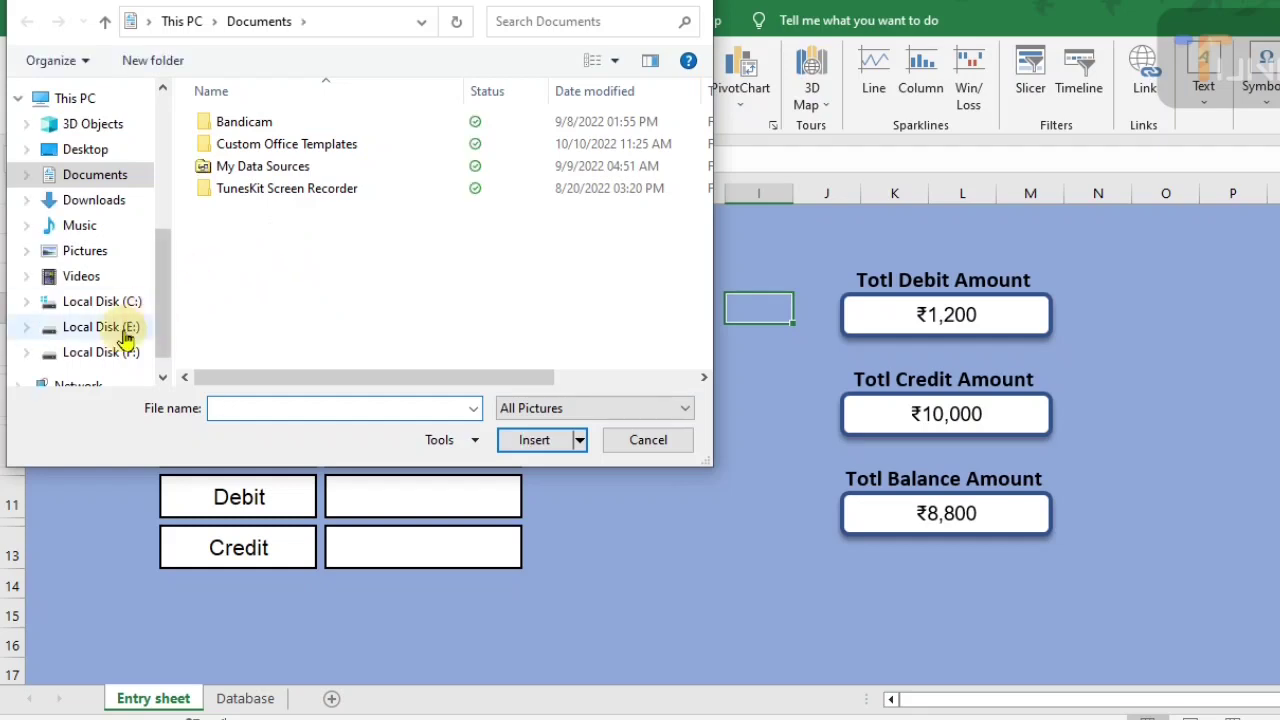
left_click(108, 360)
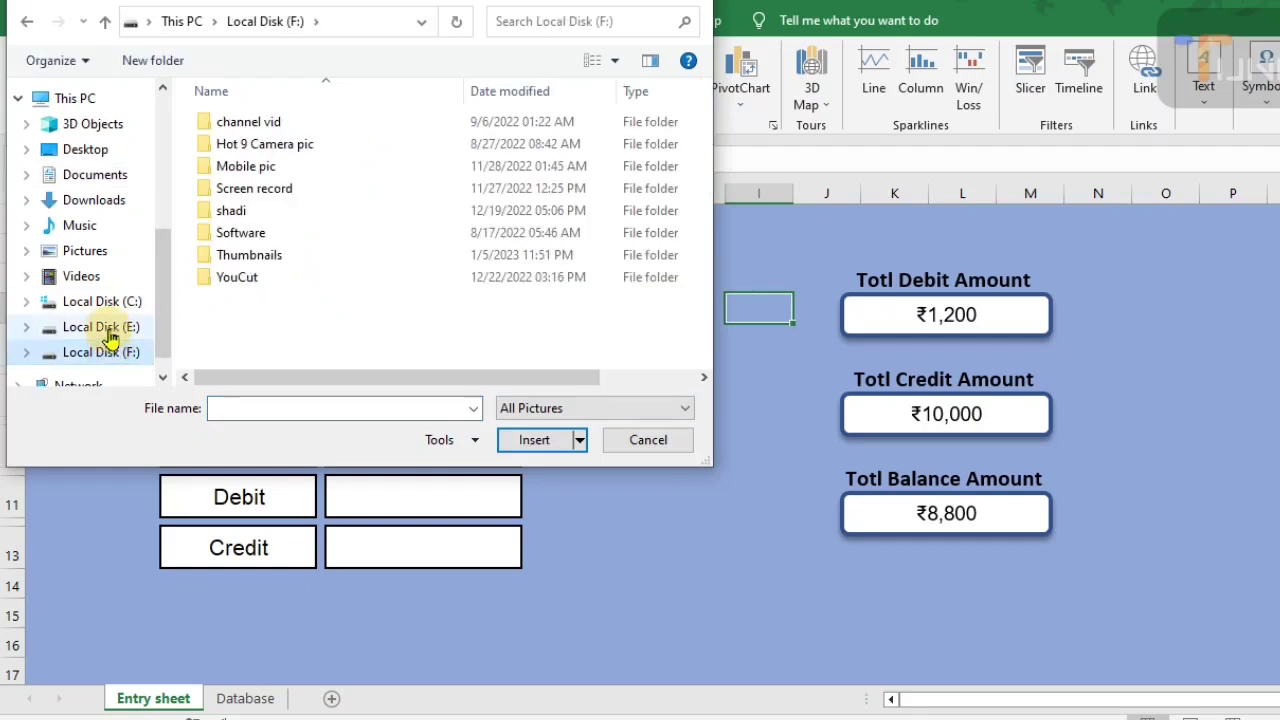
left_click(106, 327)
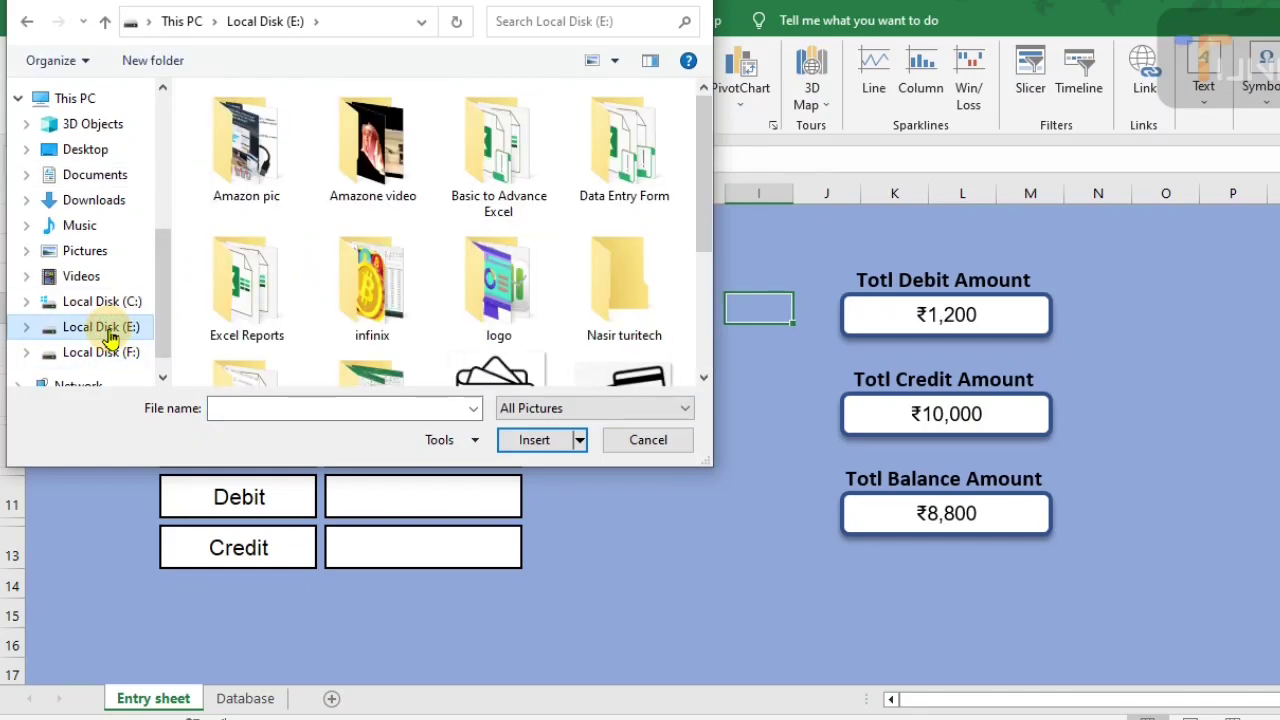
left_click_drag(703, 100, 703, 243)
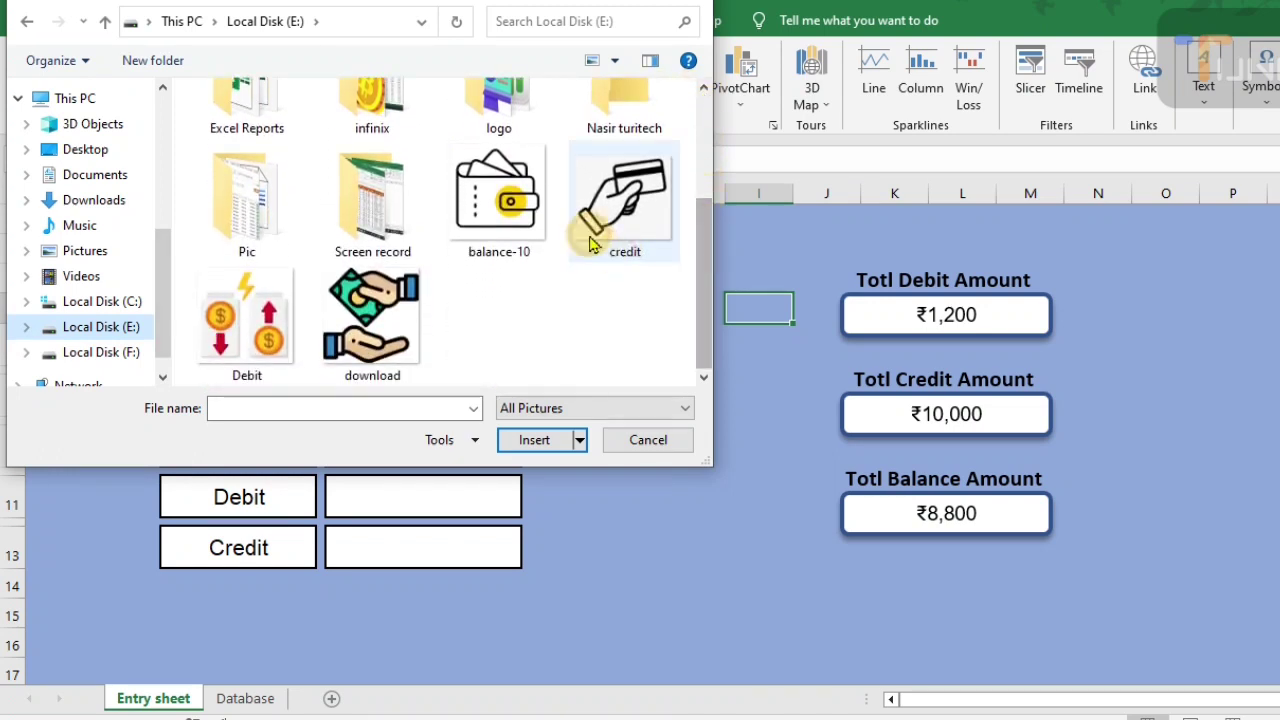
left_click(365, 345)
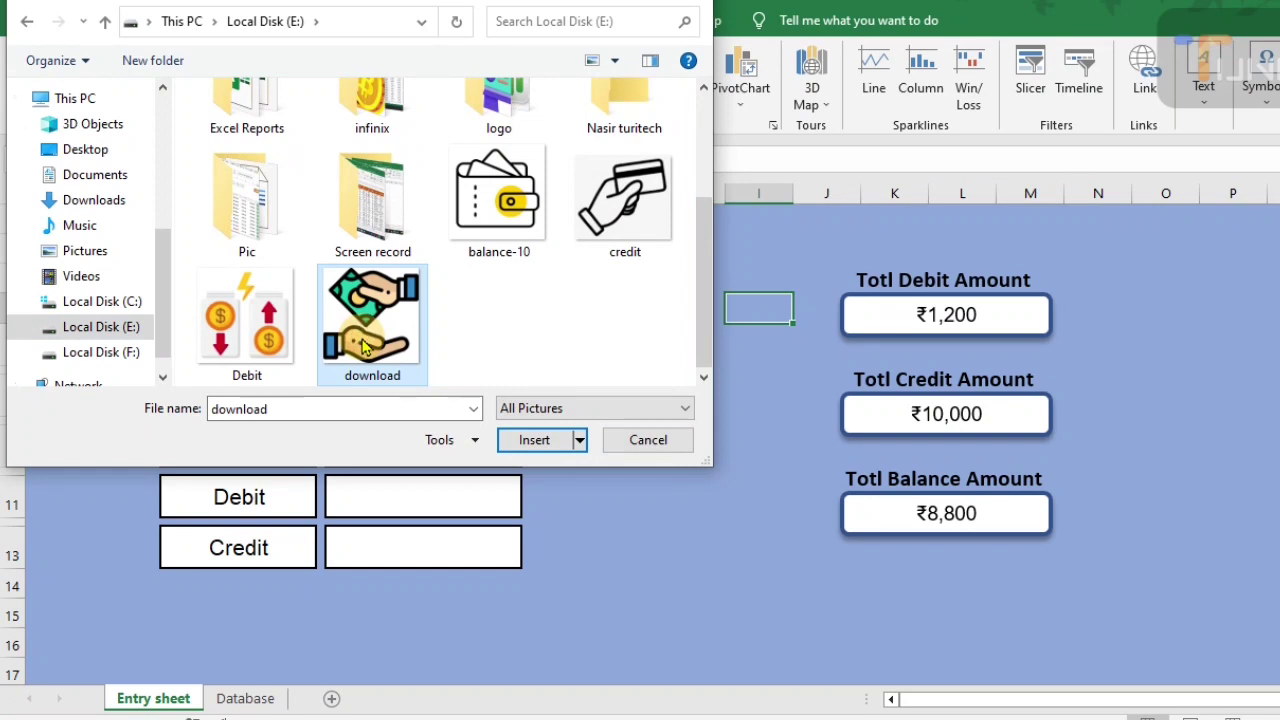
left_click(283, 343, "ctrl")
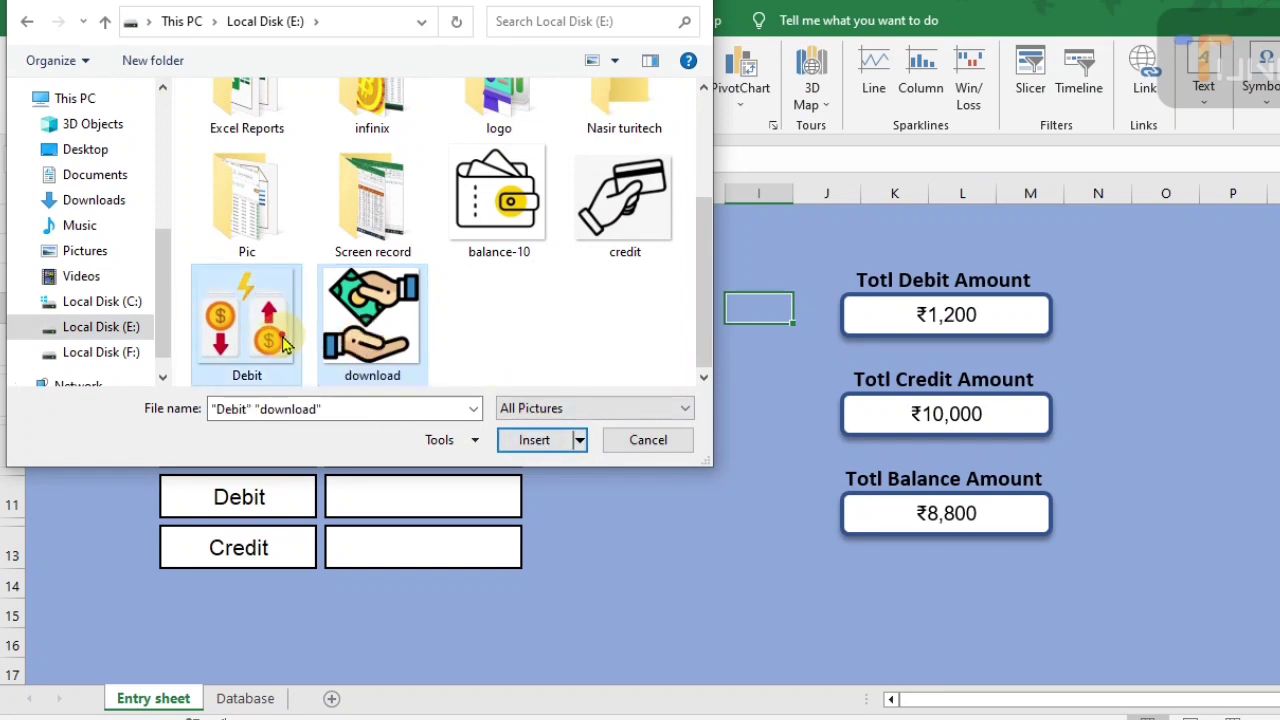
left_click(499, 205, "ctrl")
left_click(538, 440)
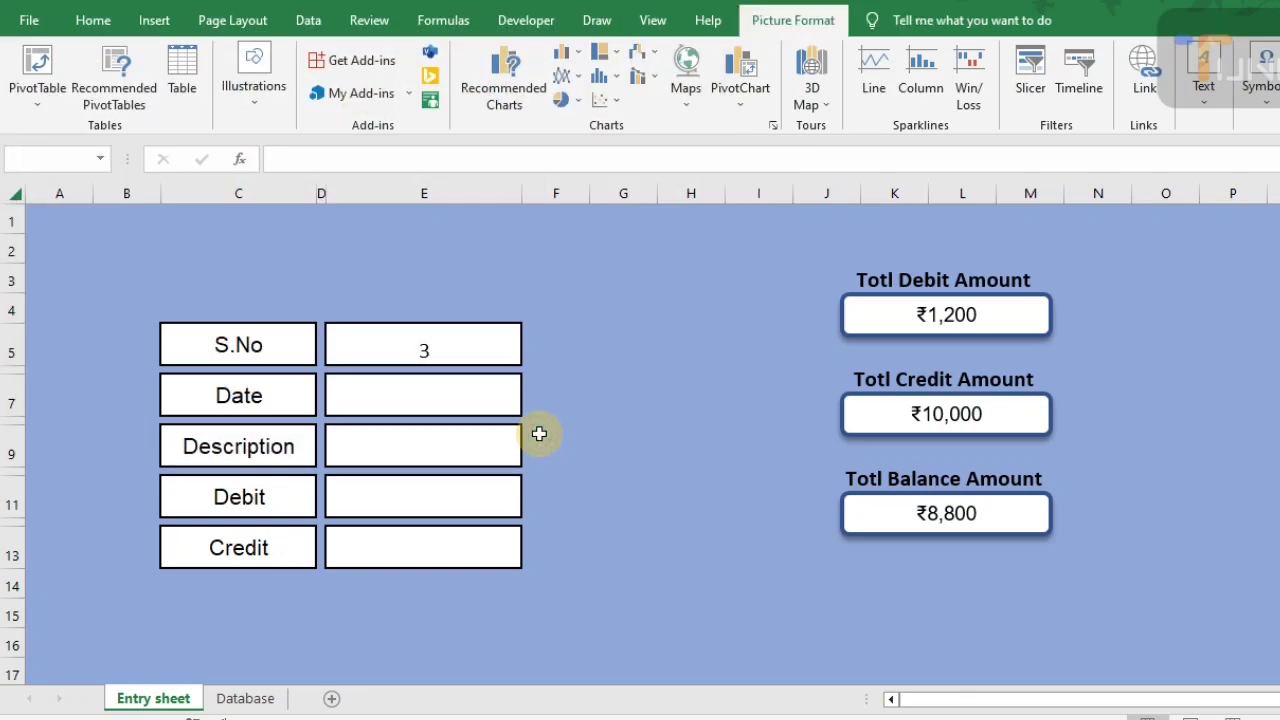
Delete the oversized hands-and-money picture from the sheet
left_click(634, 389)
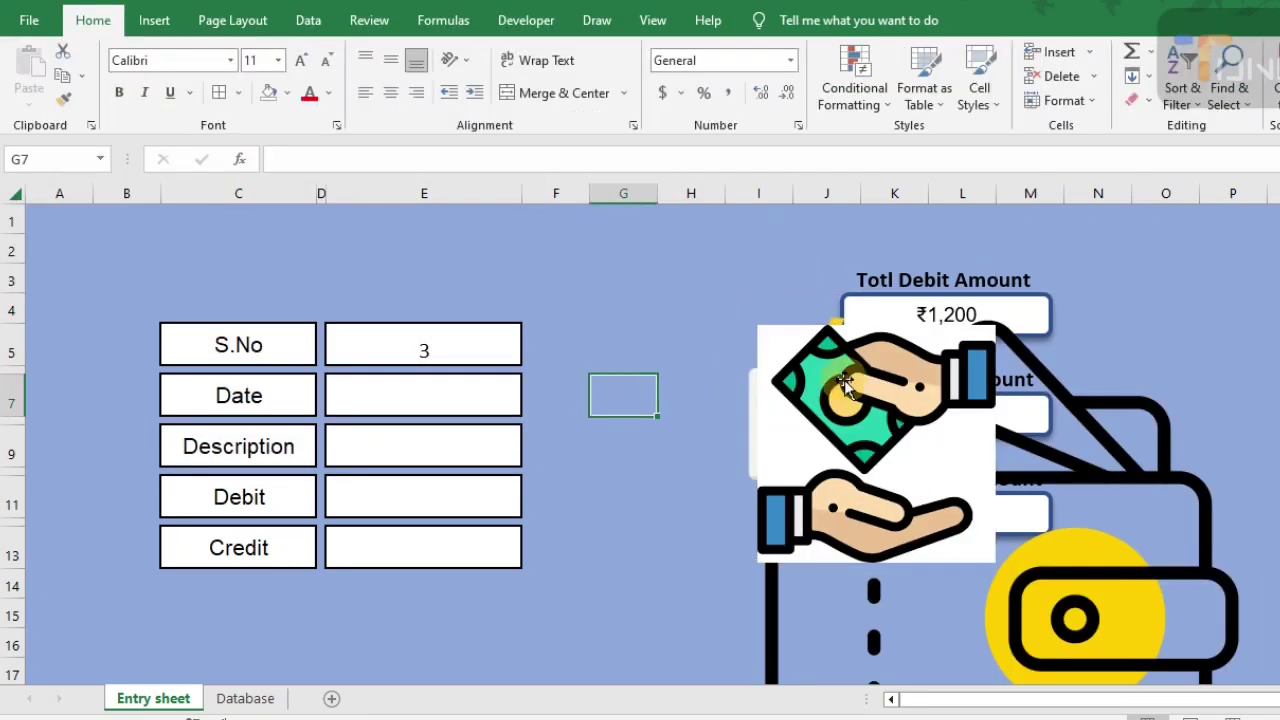
left_click_drag(851, 385, 615, 272)
key("Delete")
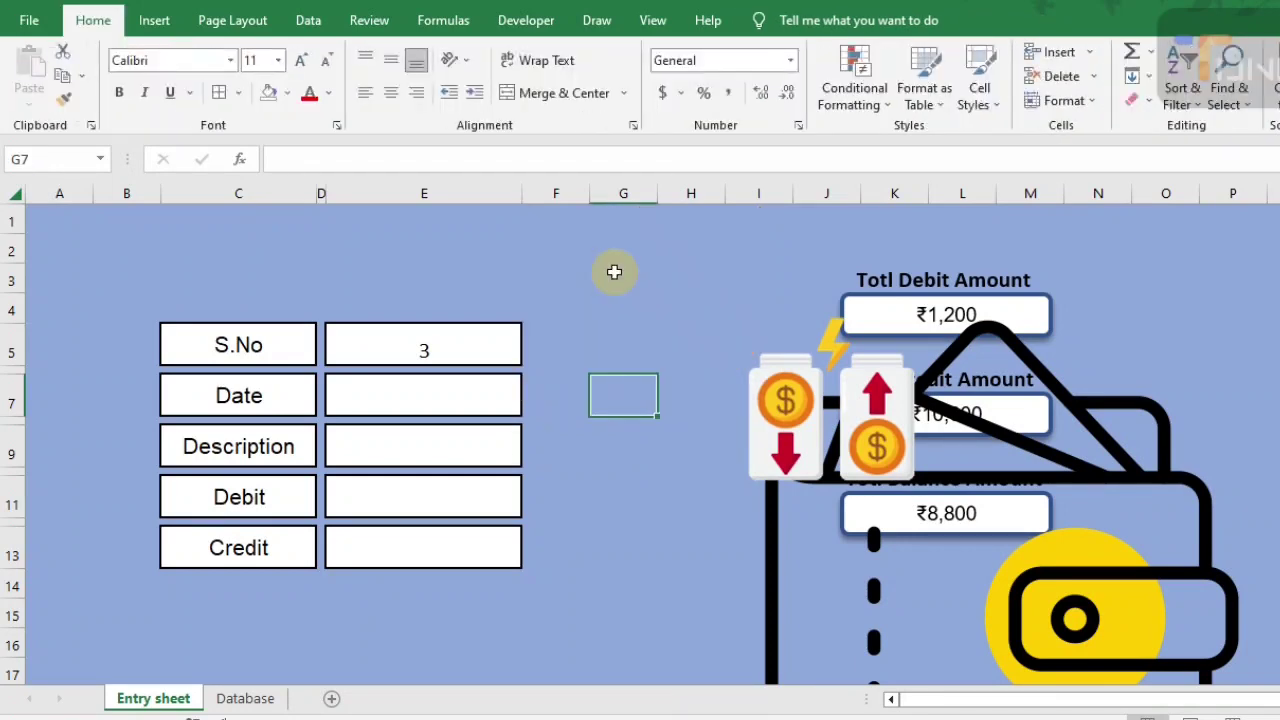
Shrink the wallet picture to icon size and place it beside the Totl Balance Amount box
left_click_drag(790, 400, 690, 350)
left_click_drag(1068, 512, 694, 425)
left_click_drag(886, 209, 550, 688)
left_click_drag(521, 676, 712, 460)
left_click_drag(742, 453, 637, 580)
left_click_drag(603, 610, 765, 436)
Shrink the coins-and-arrows picture to icon size and place it beside the Totl Credit Amount box
left_click_drag(752, 518, 743, 334)
left_click_drag(766, 429, 798, 442)
left_click(798, 325)
left_click_drag(822, 349, 774, 298)
mouse_move(759, 291)
left_mouse_down()
mouse_move(783, 323)
mouse_move(776, 305)
left_mouse_up()
left_click_drag(764, 295, 794, 345)
left_click_drag(770, 328, 796, 342)
scroll(1020, 314, "up", 1)
left_click(686, 377)
left_click(758, 285)
Insert the hands-and-money picture from this device again and place it between the entry form and the amount boxes
left_click(154, 20)
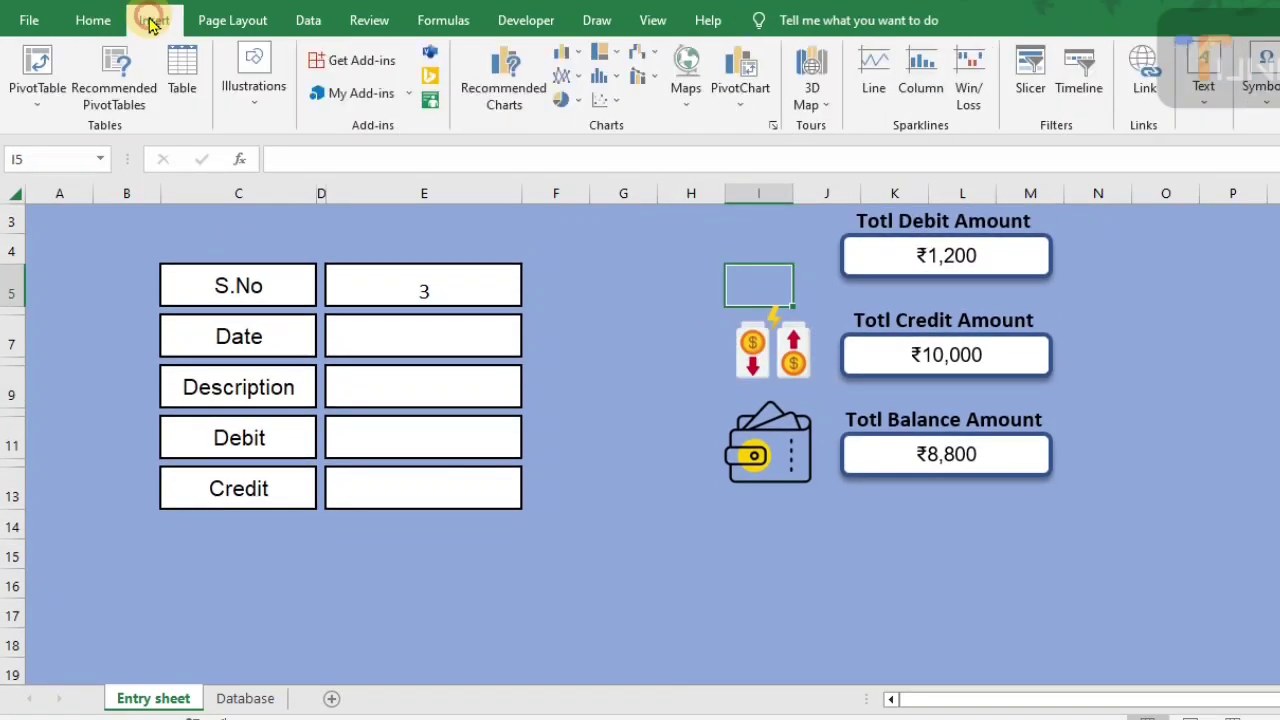
left_click(254, 80)
left_click(244, 170)
left_click(290, 250)
left_click(651, 266)
left_click(531, 440)
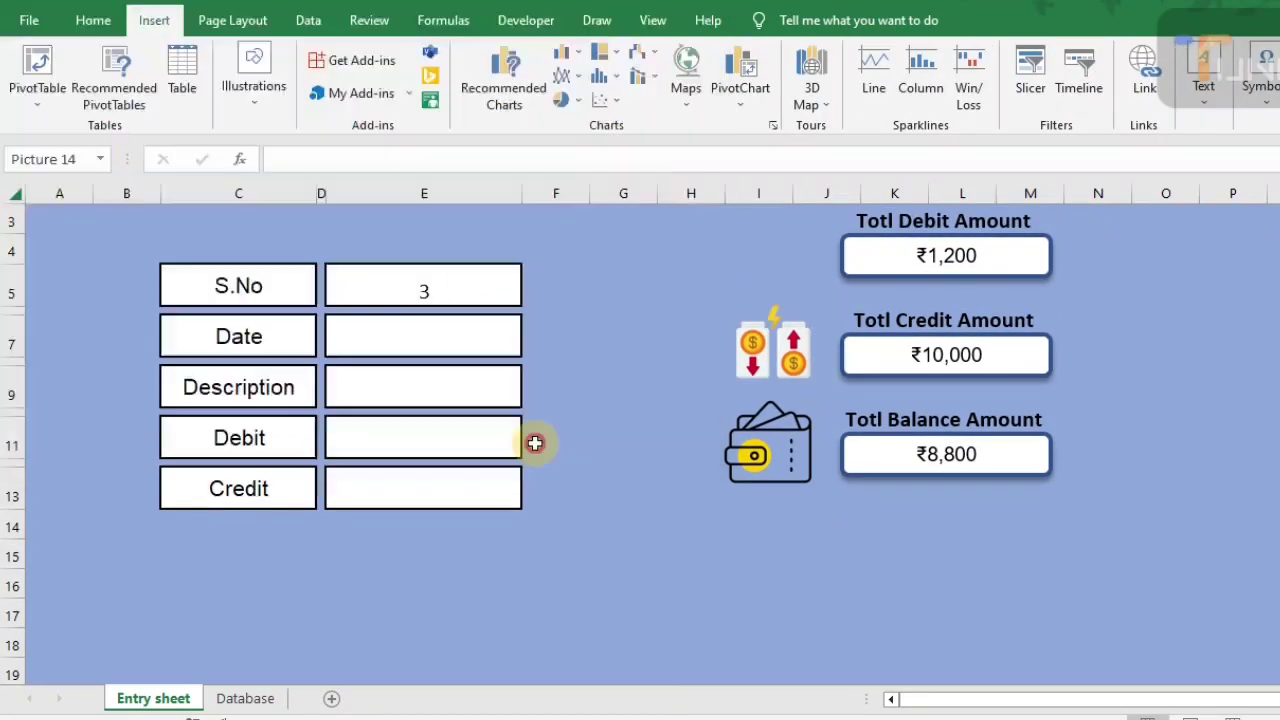
key("Delete")
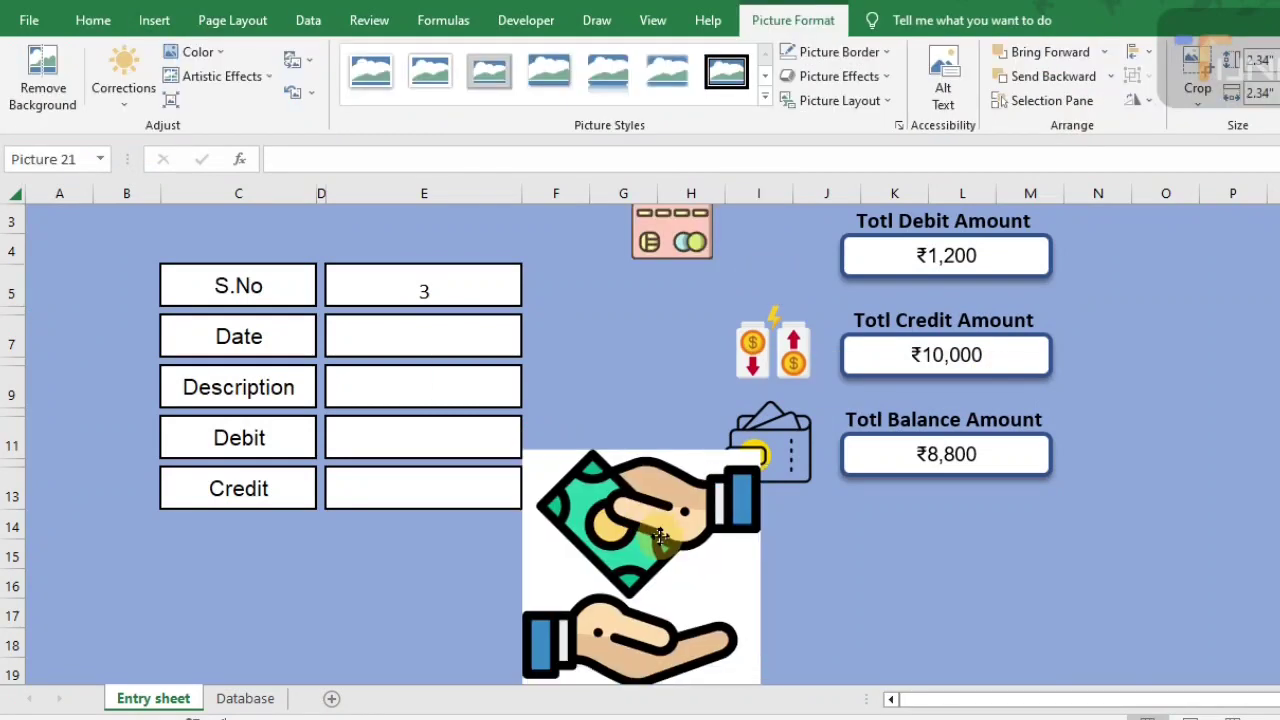
left_click_drag(648, 514, 617, 459)
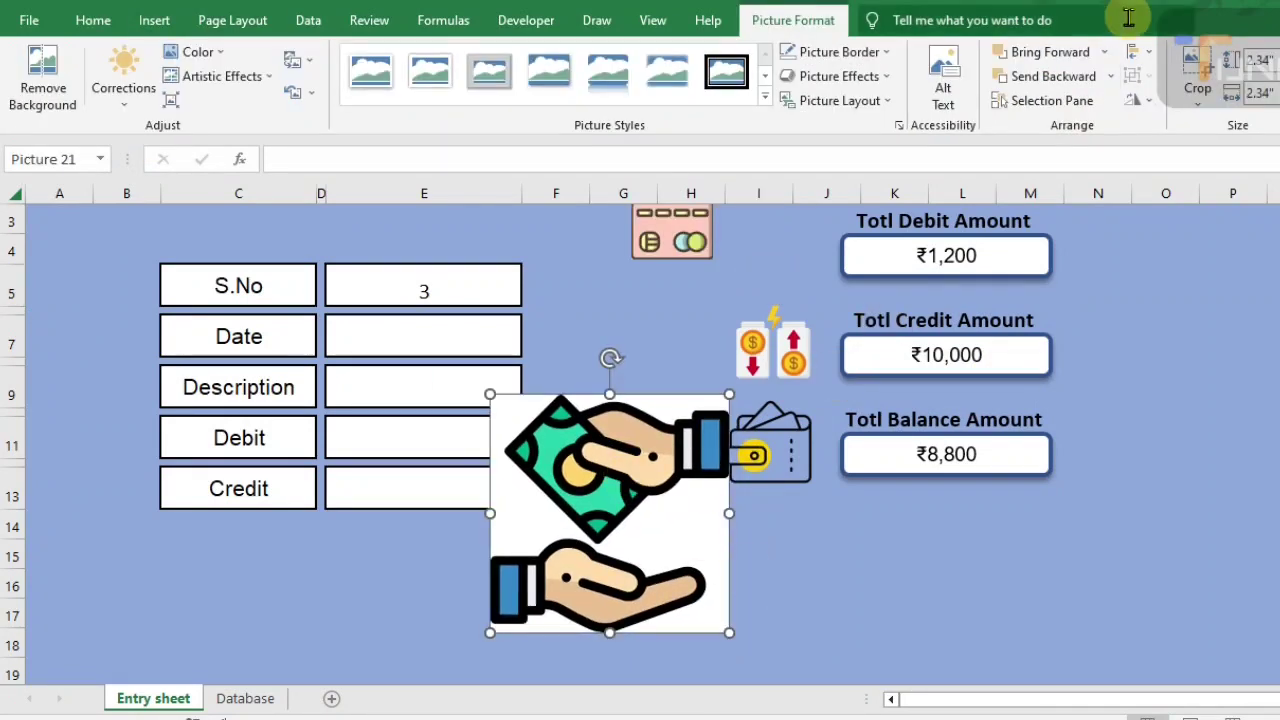
Apply the Circular Picture Callout layout to the hands-and-money picture and keep only a circular picture
left_click(870, 100)
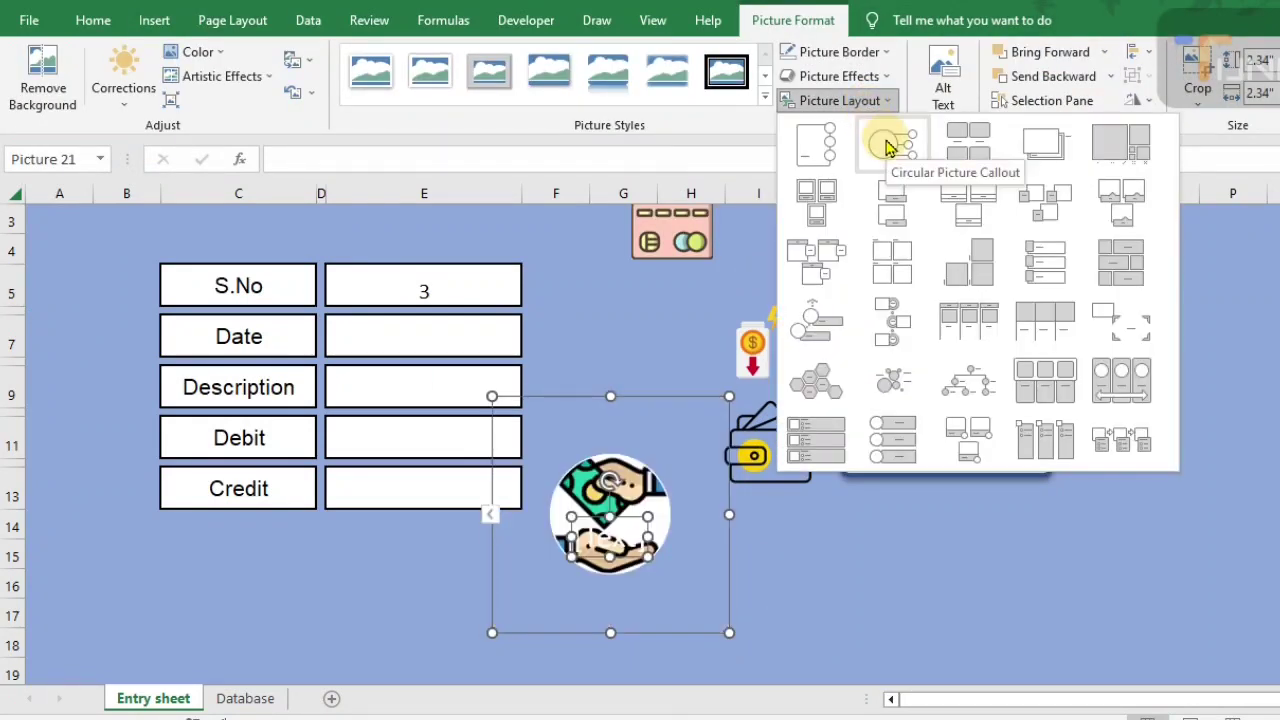
left_click(887, 147)
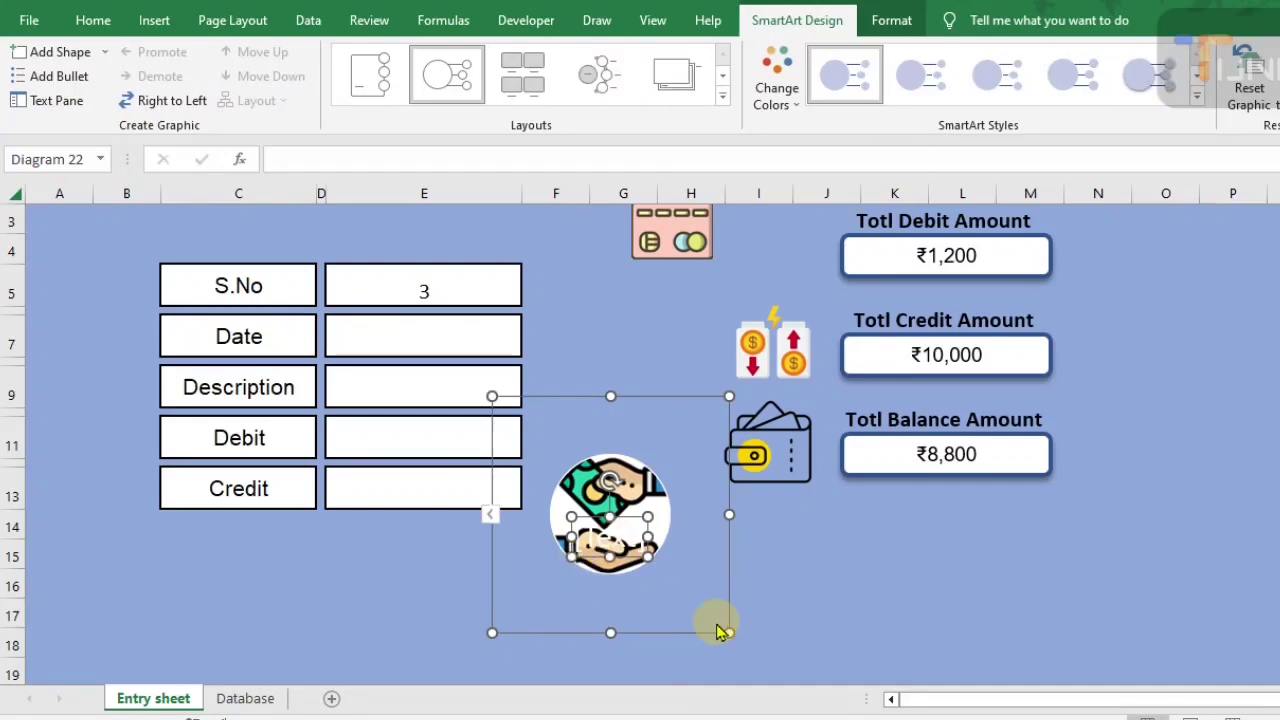
left_click(782, 616)
left_click(628, 543)
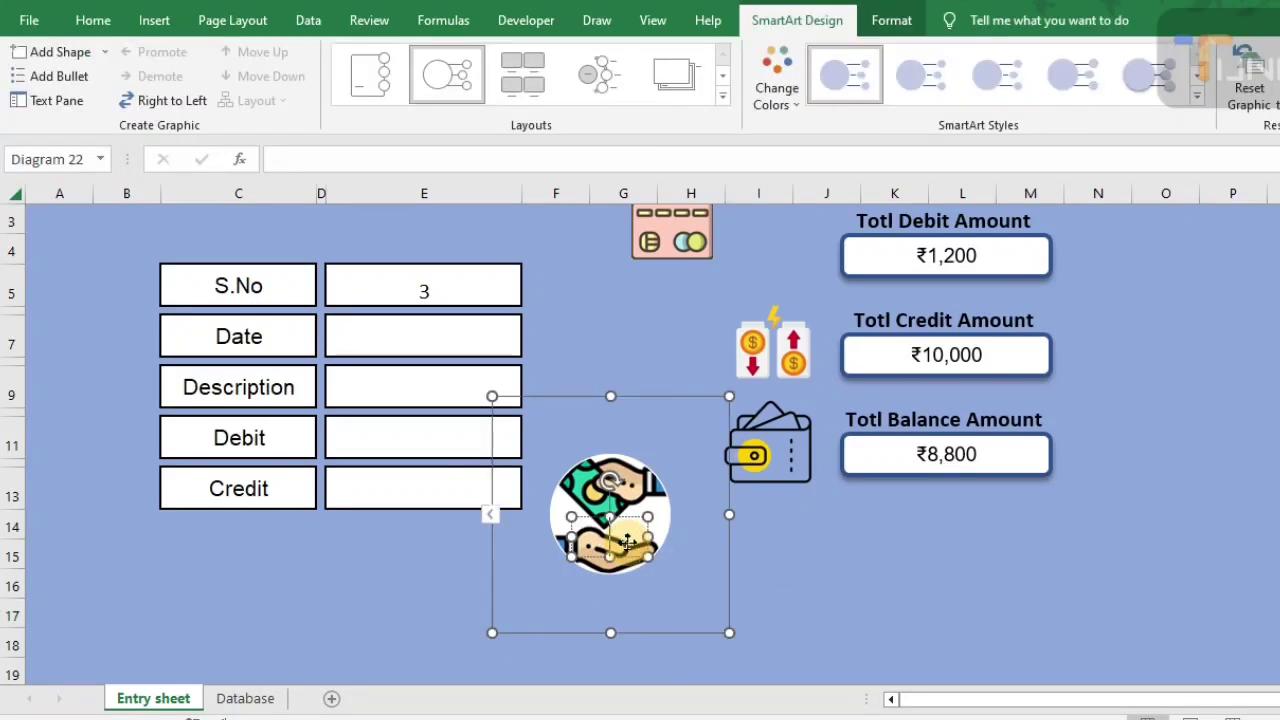
right_click(628, 543)
left_click(689, 206)
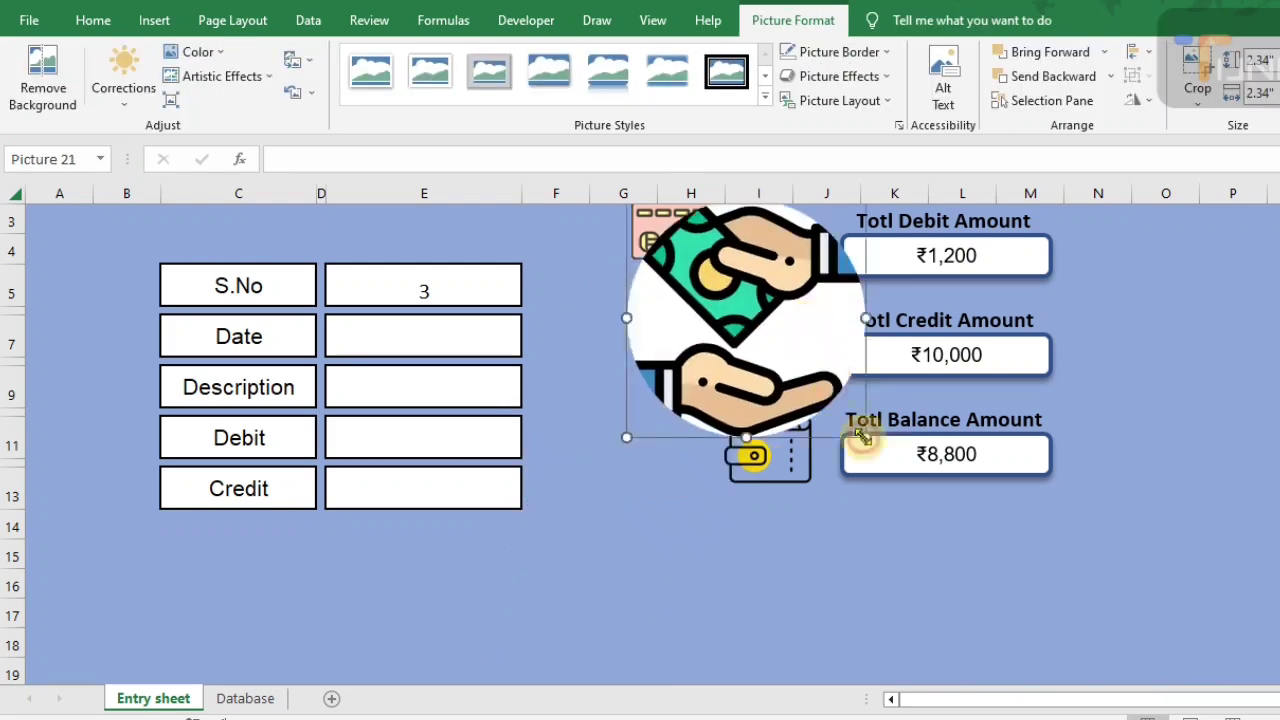
Shrink the circular hands-and-money picture to about 0.83" by 0.83" and place it beside the Totl Debit Amount box
left_click_drag(864, 437, 746, 317)
left_click_drag(700, 275, 768, 272)
left_click_drag(814, 313, 778, 278)
left_click_drag(745, 255, 782, 282)
left_click_drag(815, 305, 802, 293)
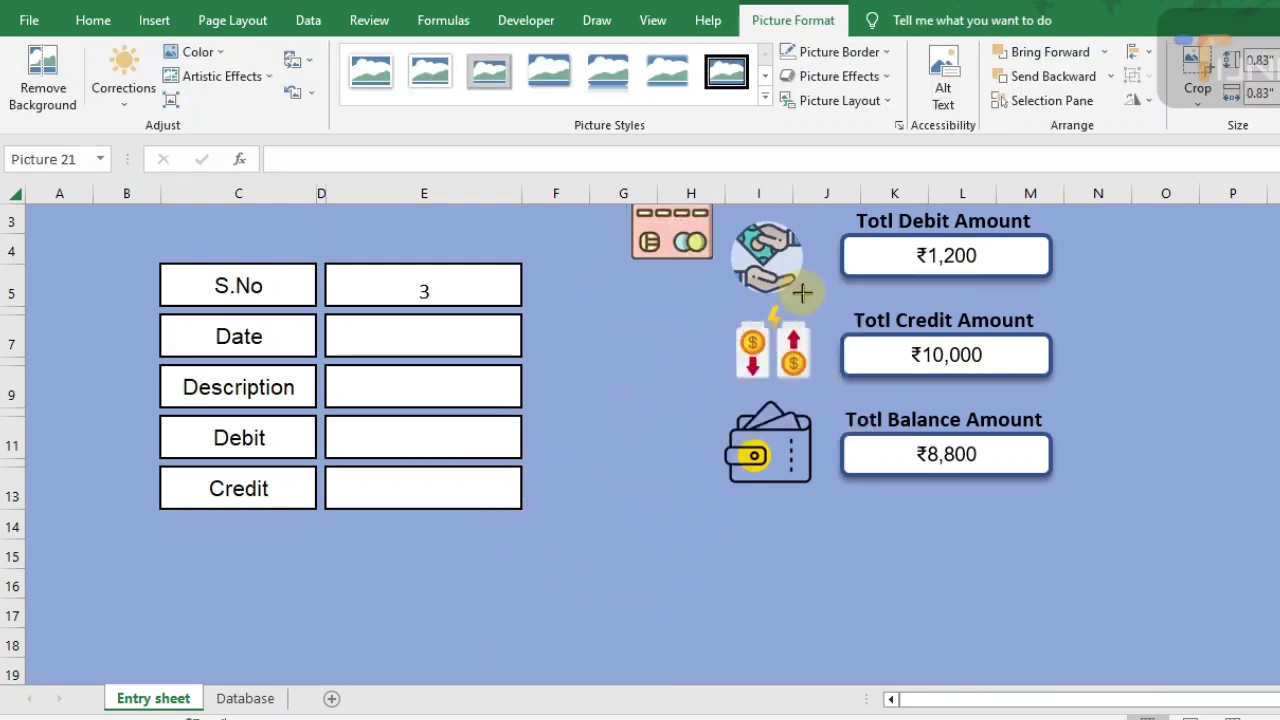
Delete the pink card picture between the entry form and the amount boxes
left_click(680, 249)
key("Delete")
scroll(1268, 450, "up", 1)
Align the three icons on a common vertical centre line and shrink them slightly together beside the amount boxes
left_click(770, 312)
left_click(765, 405, "ctrl")
left_click(763, 497, "ctrl")
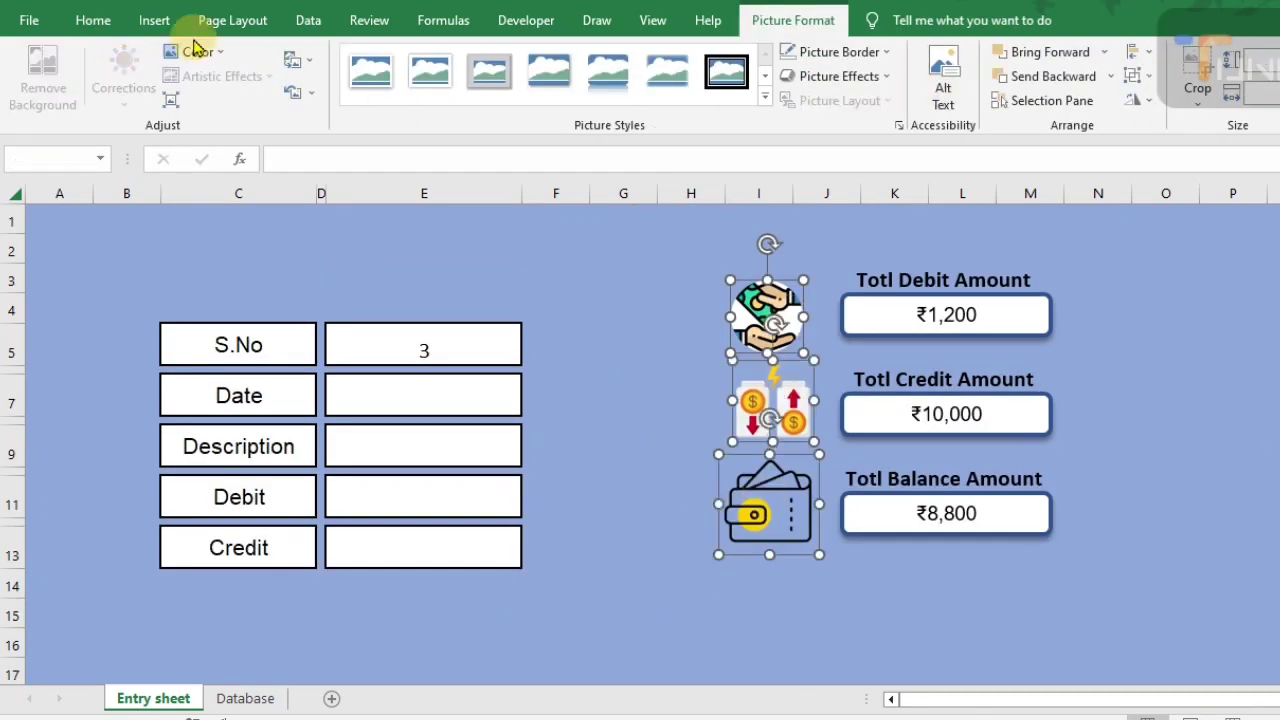
left_click(232, 20)
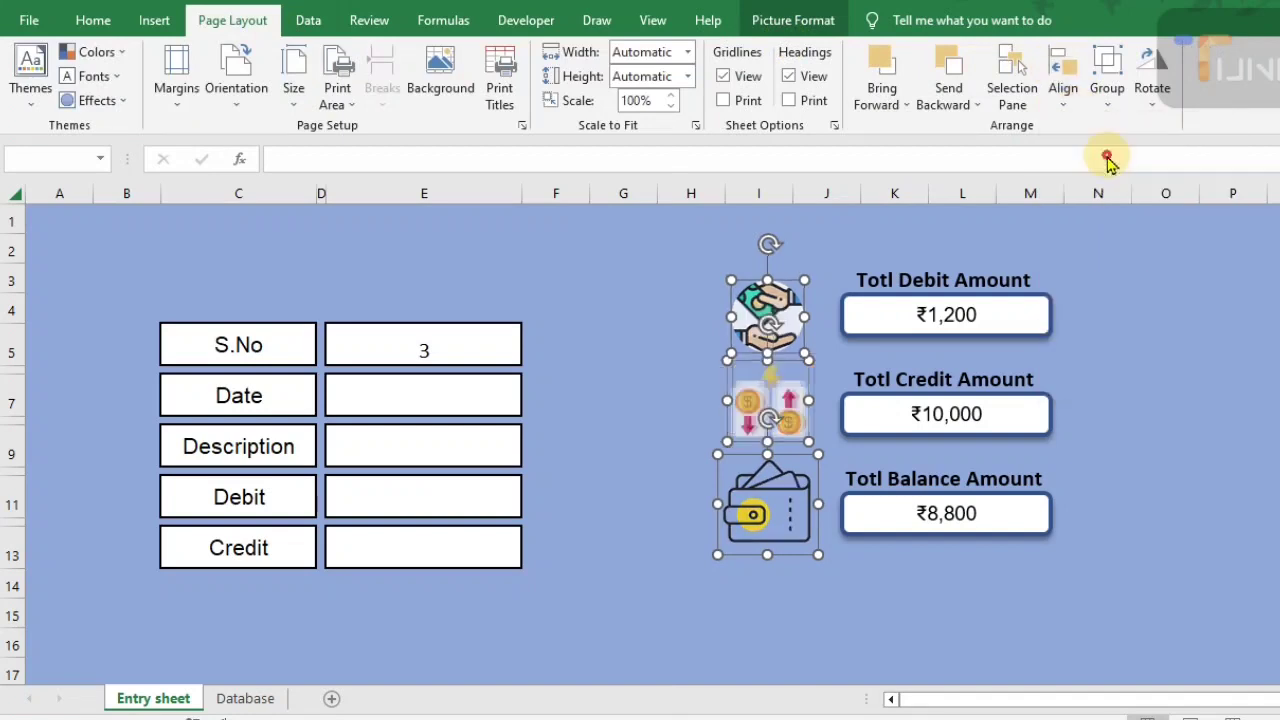
left_click(1063, 78)
left_click(1141, 311)
left_click_drag(809, 526, 806, 533)
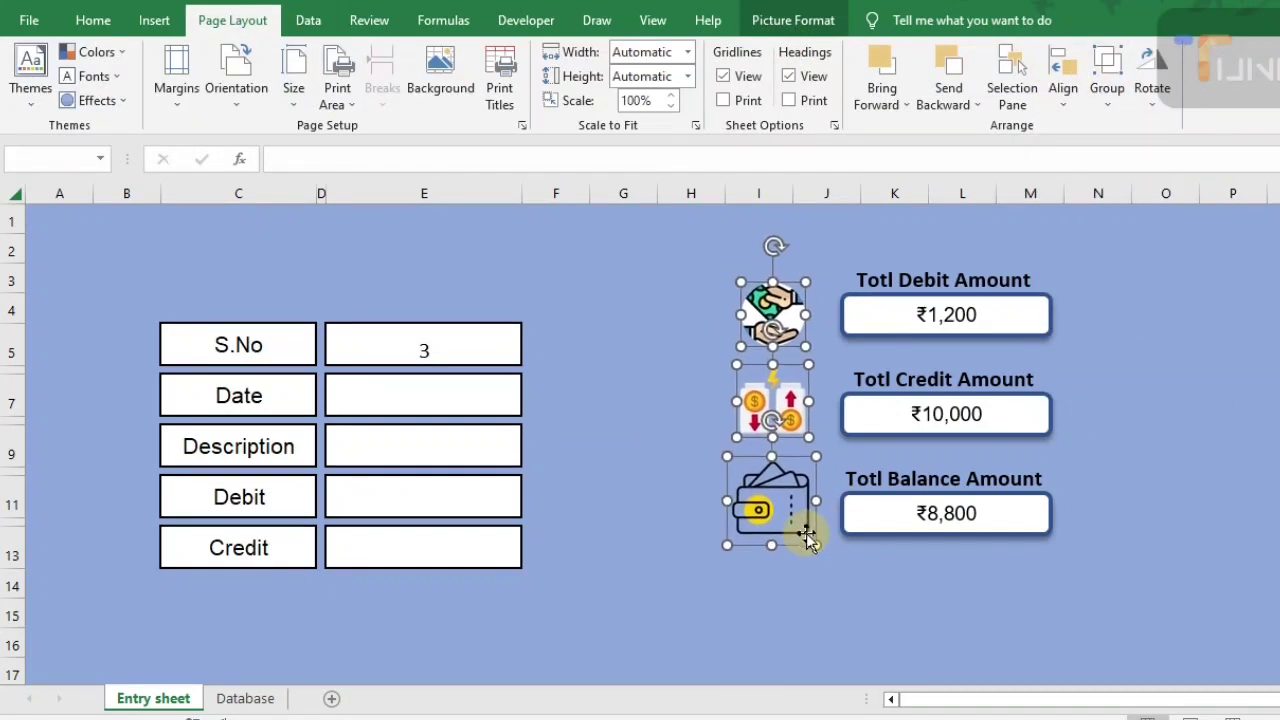
left_click(685, 330)
left_click(1196, 283)
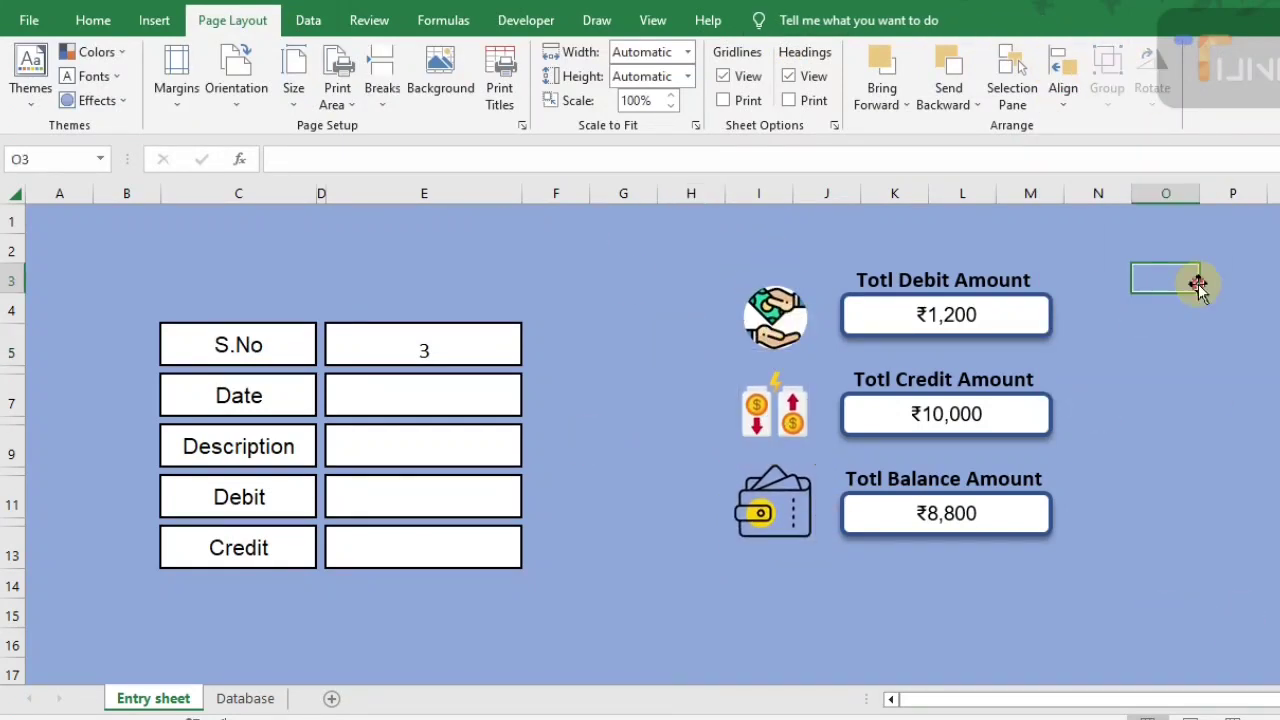
Group the three labels, amount boxes and icons into one object and shift the group slightly left and down
left_click(1000, 272)
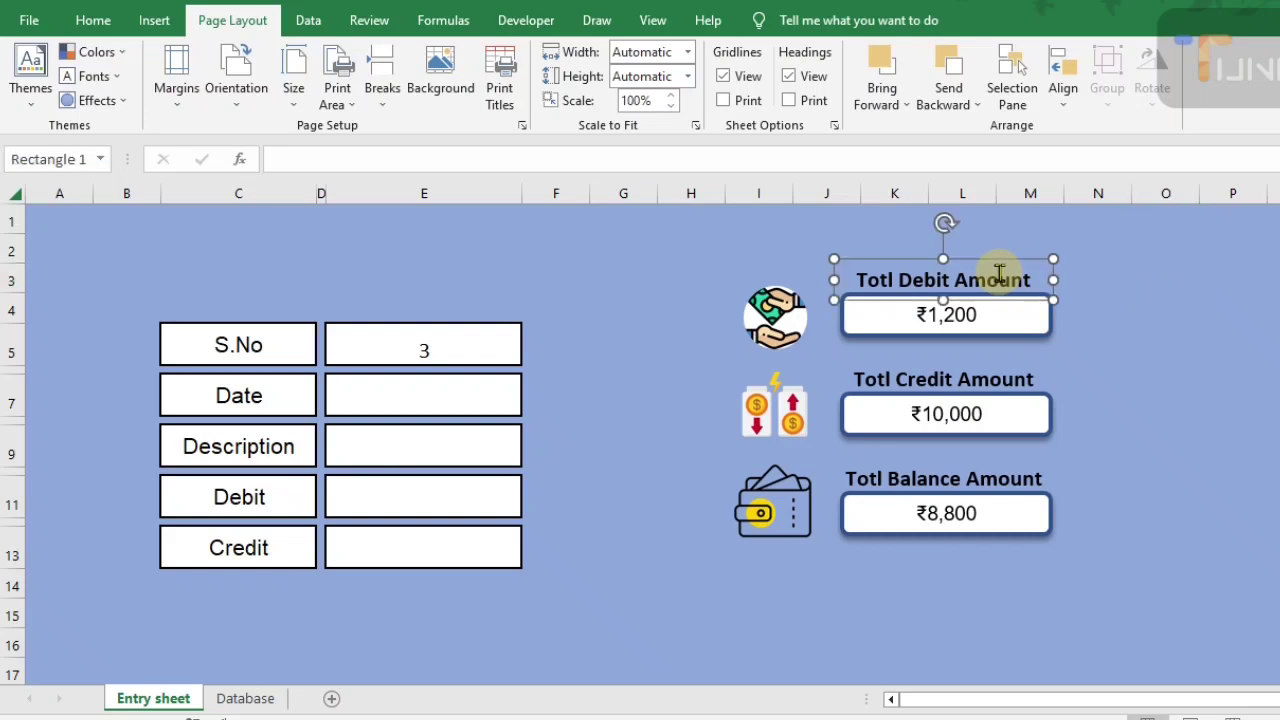
left_click(998, 322, "shift")
left_click(957, 395, "shift")
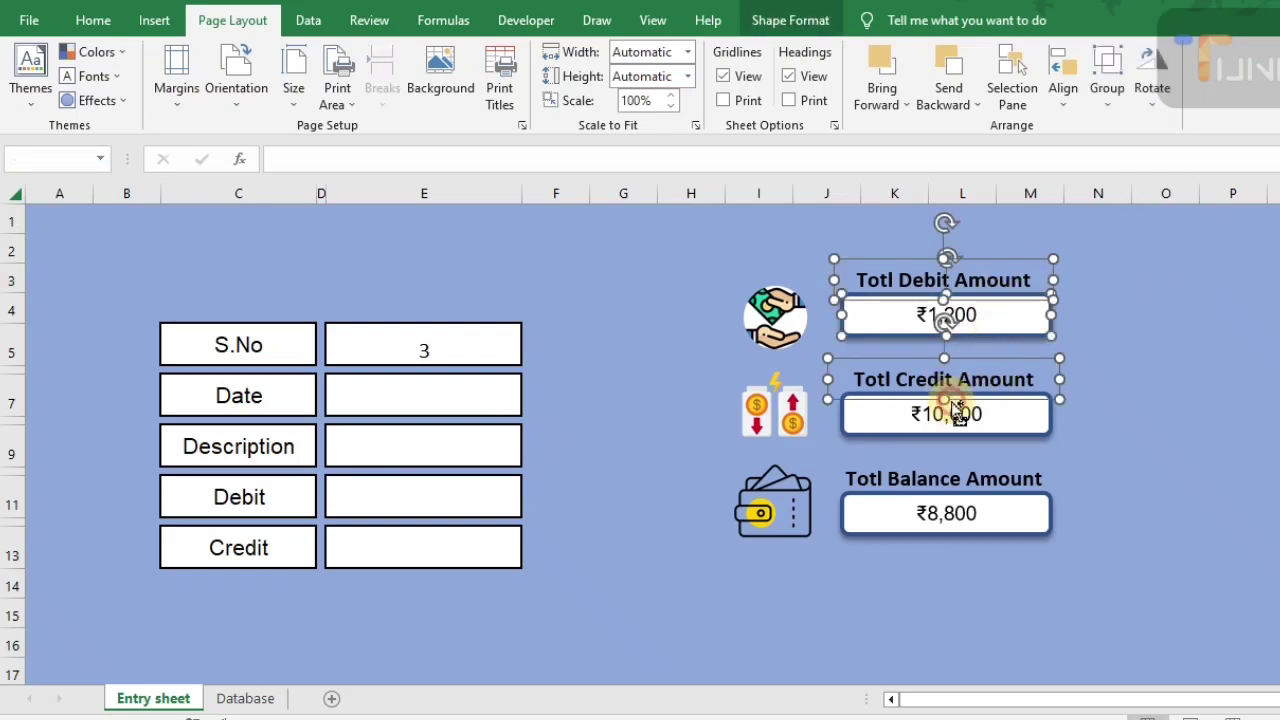
left_click(957, 412, "shift")
left_click(946, 479, "shift")
left_click(945, 513, "shift")
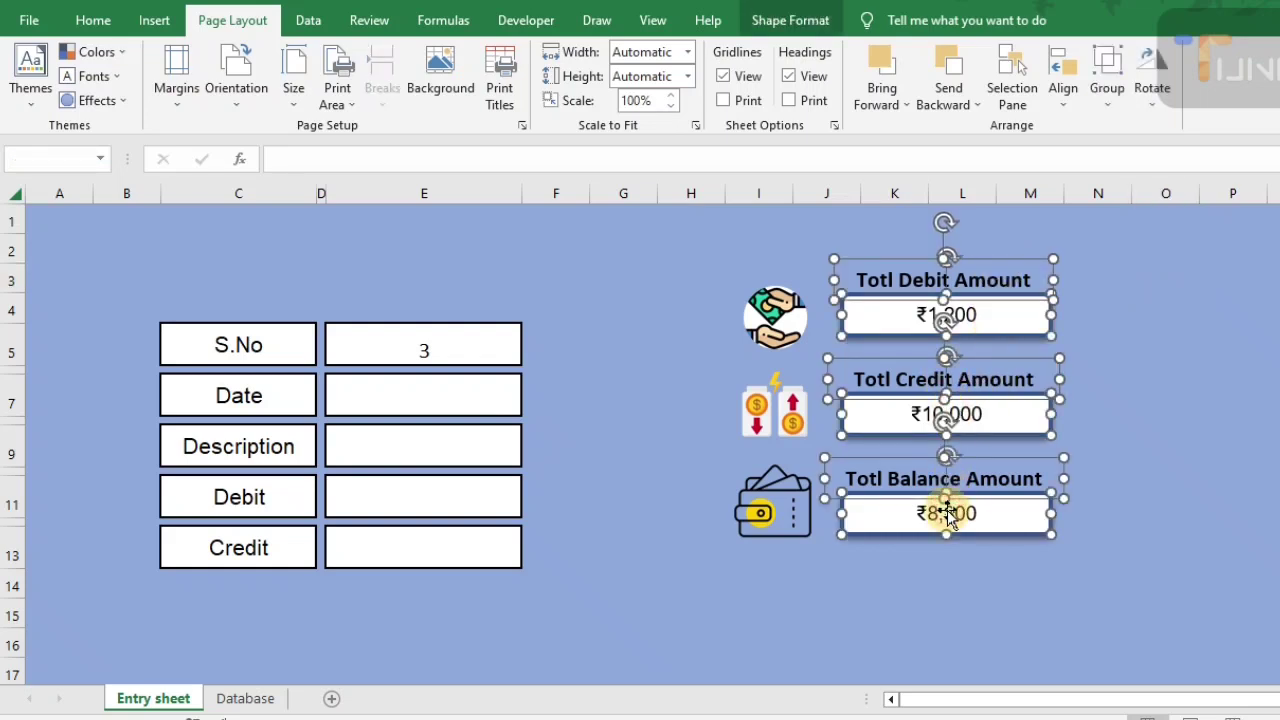
left_click(783, 510, "shift")
left_click(775, 405, "shift")
left_click(773, 323, "shift")
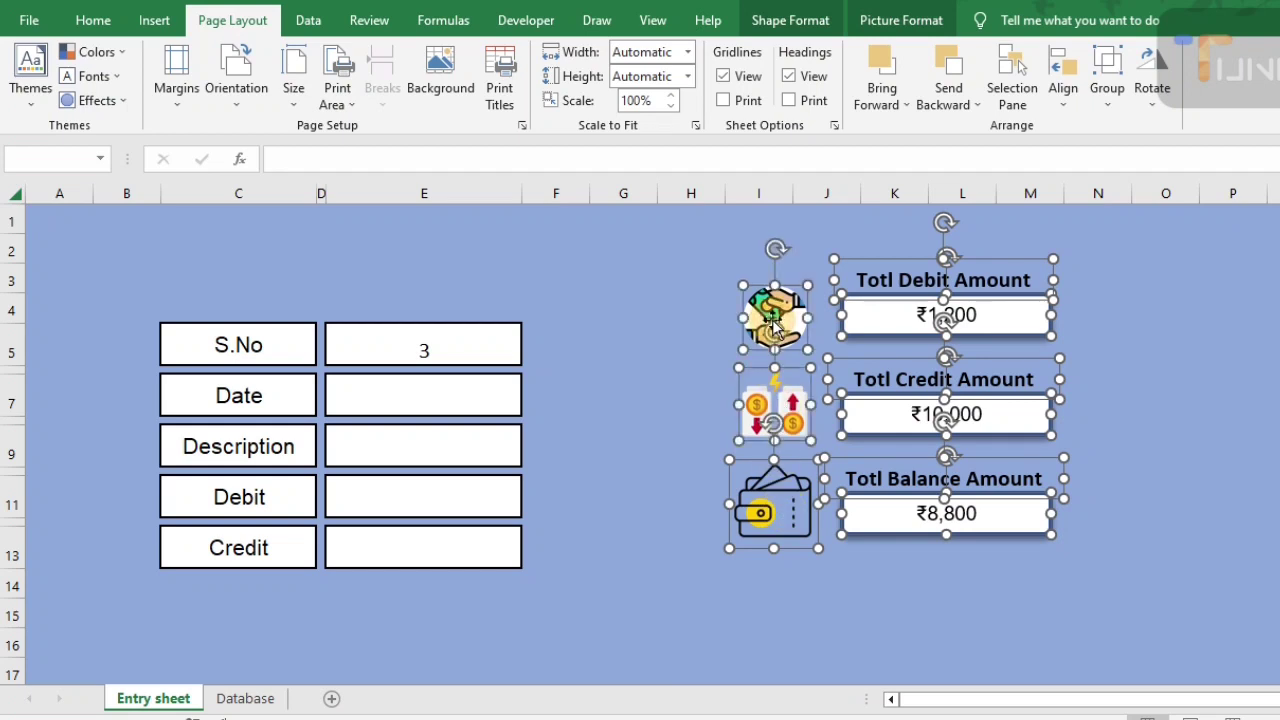
left_click(1107, 85)
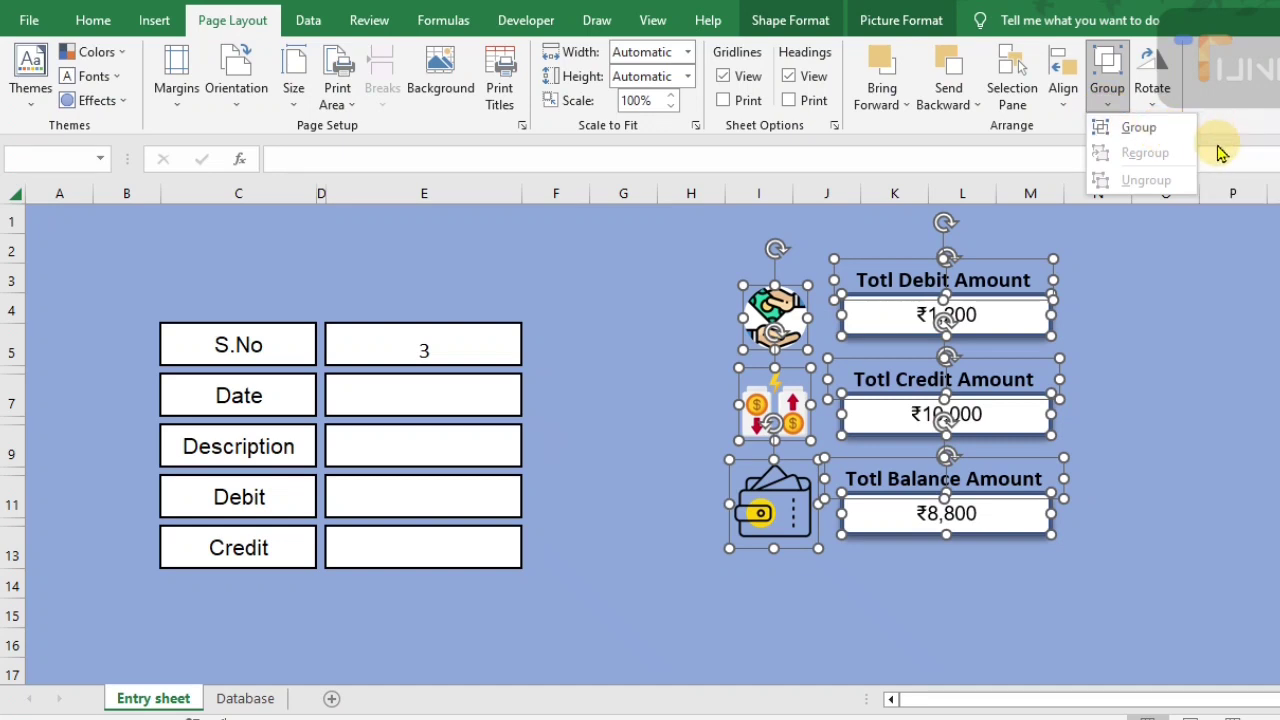
left_click(1135, 127)
left_click_drag(1029, 451, 1005, 461)
left_click(1120, 440)
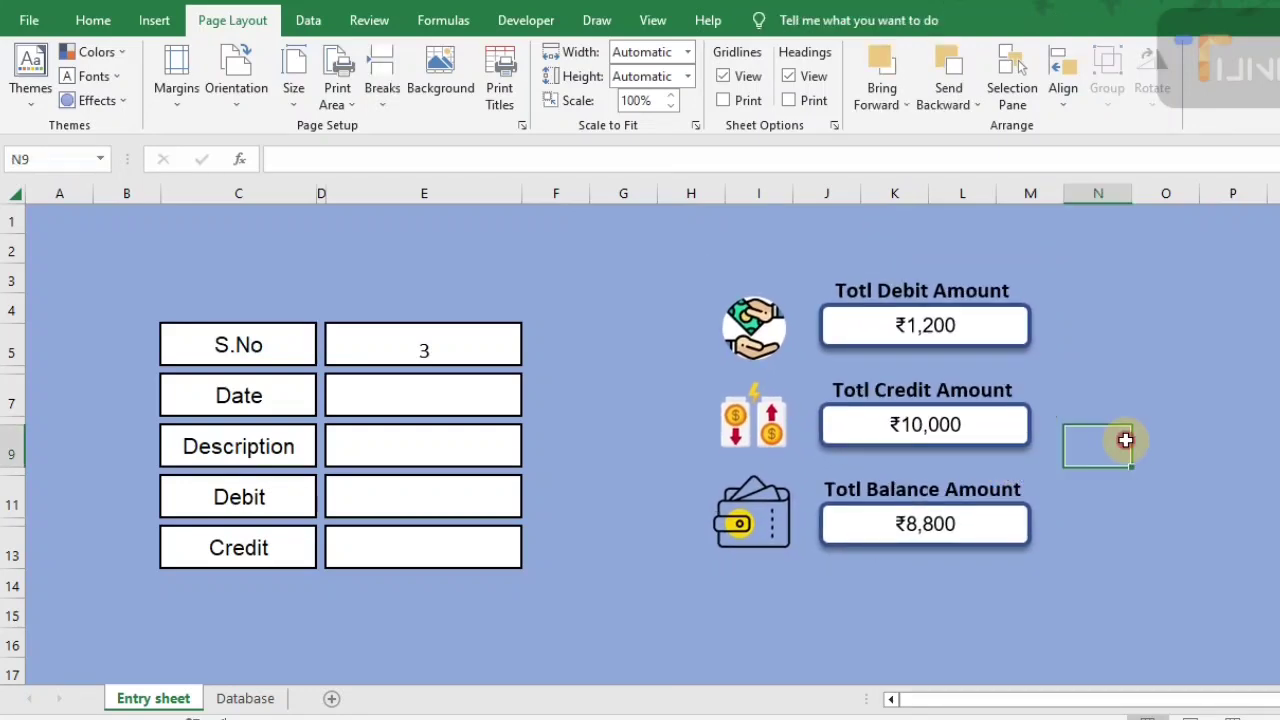
Draw a rounded rectangle about 3.12" high by 3.79" wide over the amount group and send it behind the group
left_click(217, 100)
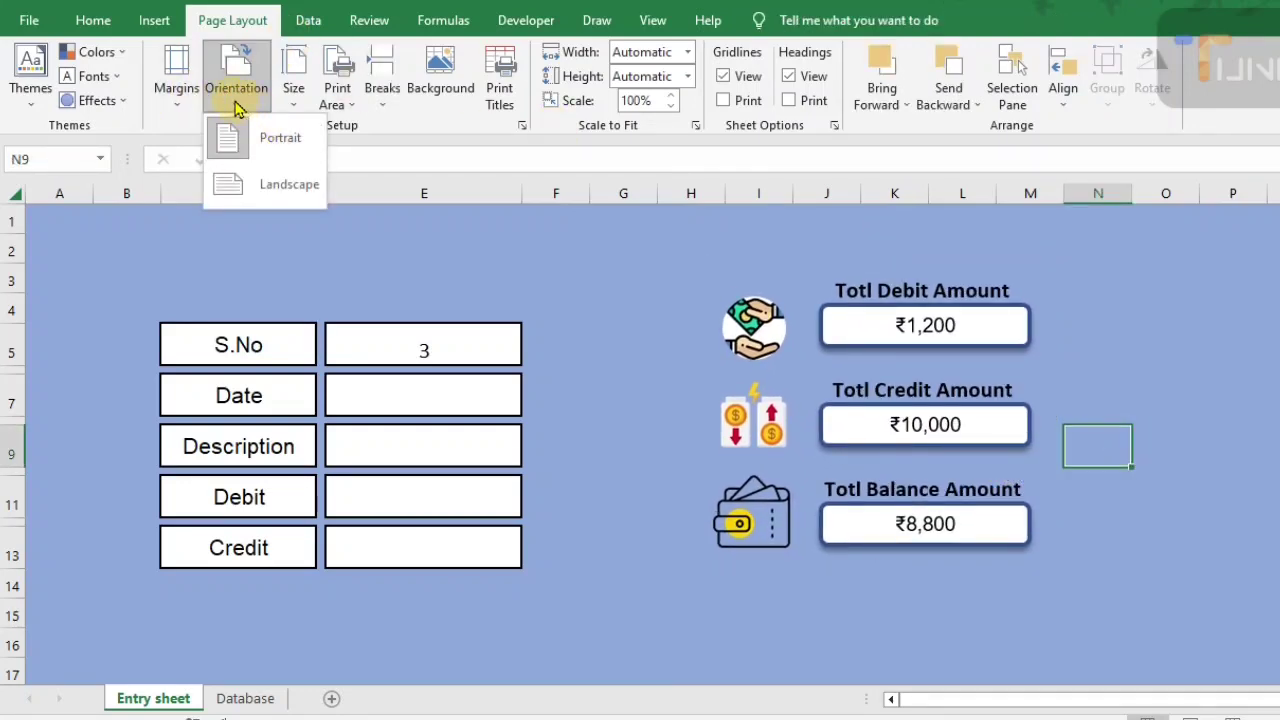
left_click(152, 20)
left_click(253, 100)
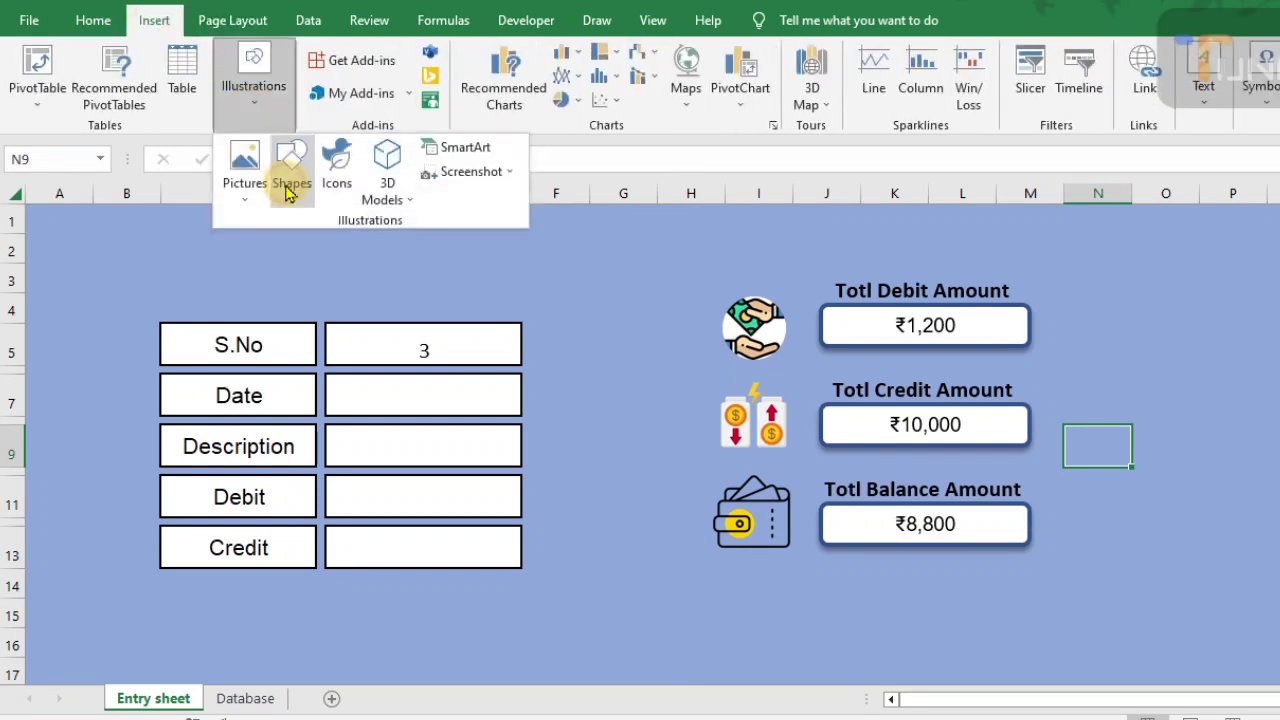
left_click(289, 177)
left_click(375, 248)
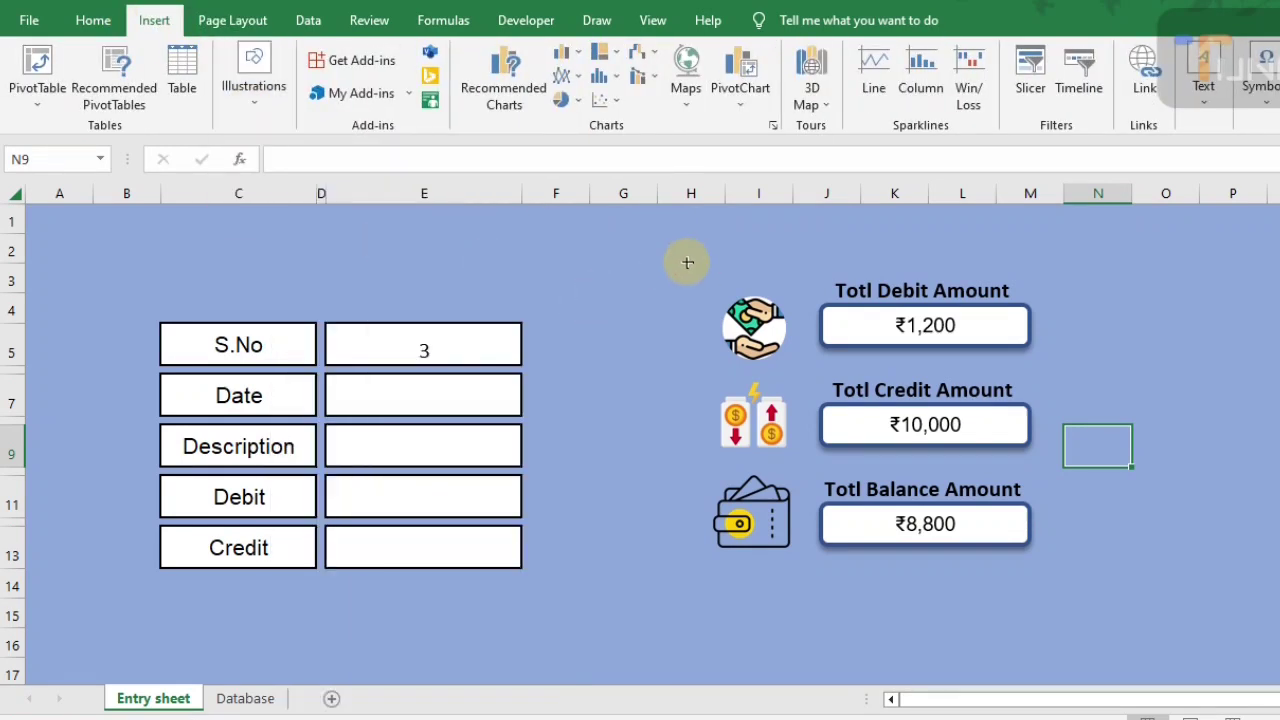
mouse_move(686, 260)
left_mouse_down()
mouse_move(1137, 557)
mouse_move(1146, 589)
mouse_move(1071, 577)
left_mouse_up()
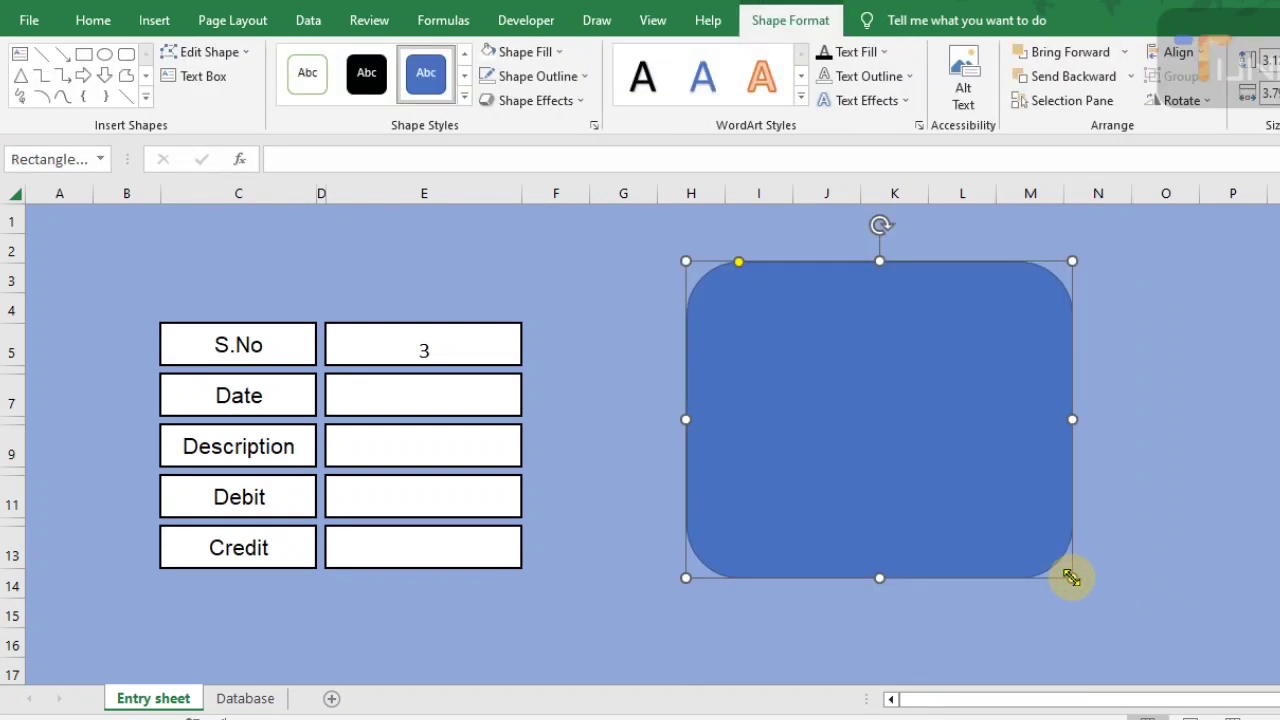
right_click(856, 442)
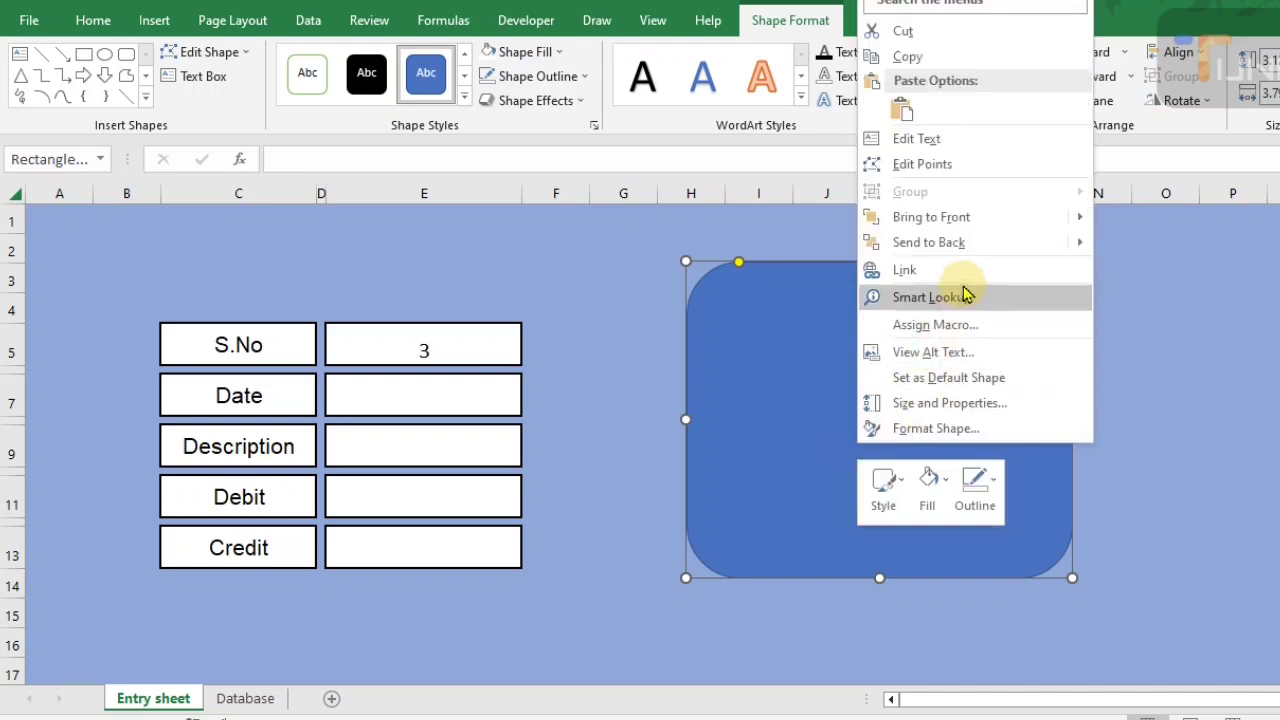
left_click(955, 243)
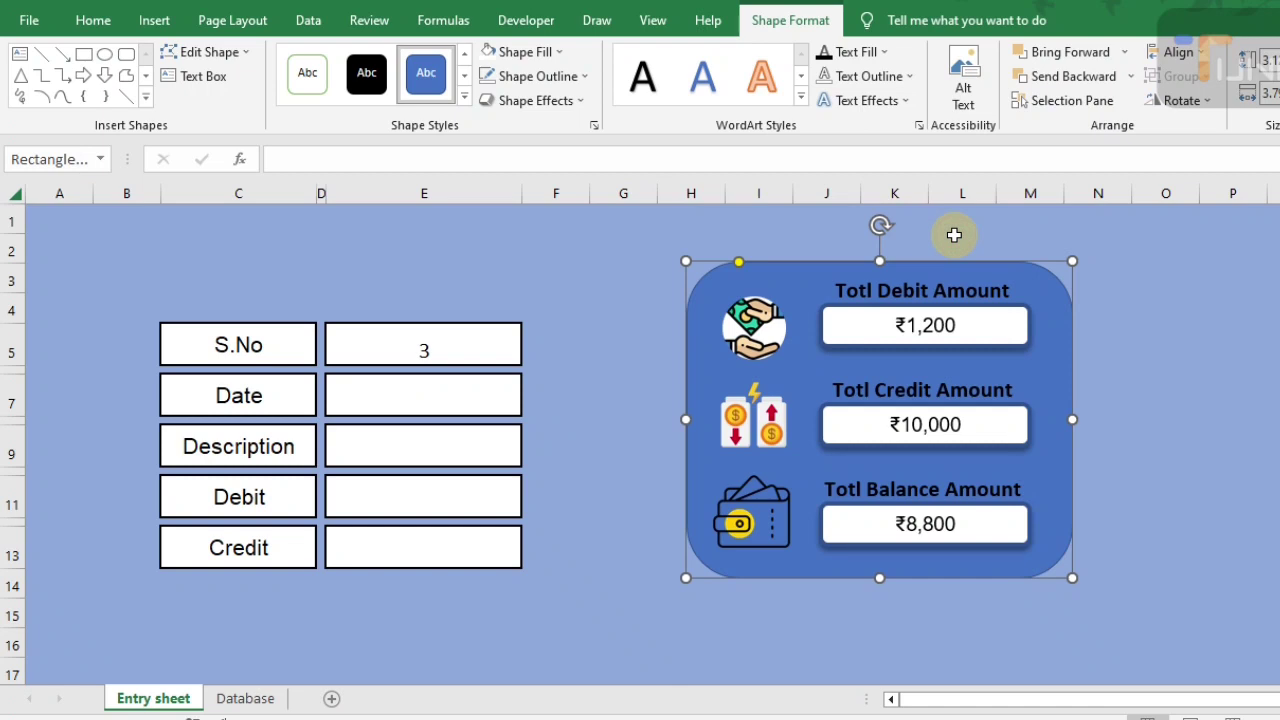
Give the rounded rectangle a linear gradient fill, move the second stop toward the centre and add another stop beside it
right_click(1062, 295)
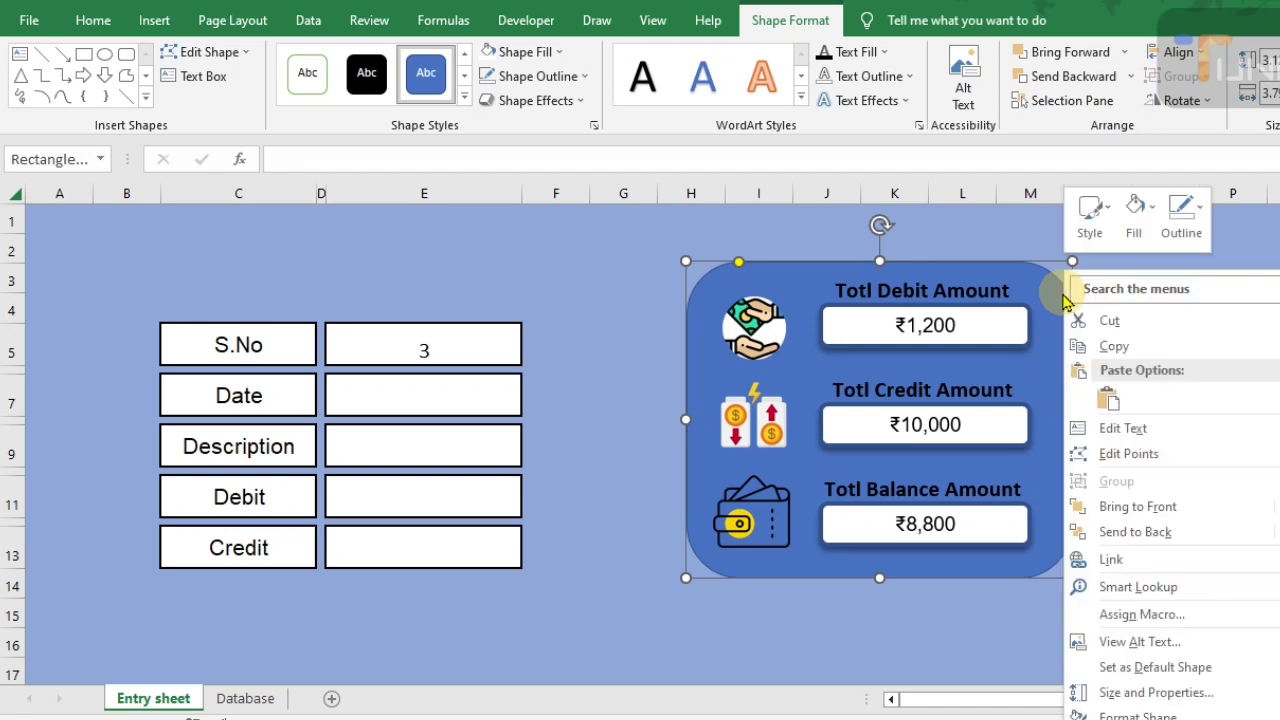
left_click(1125, 690)
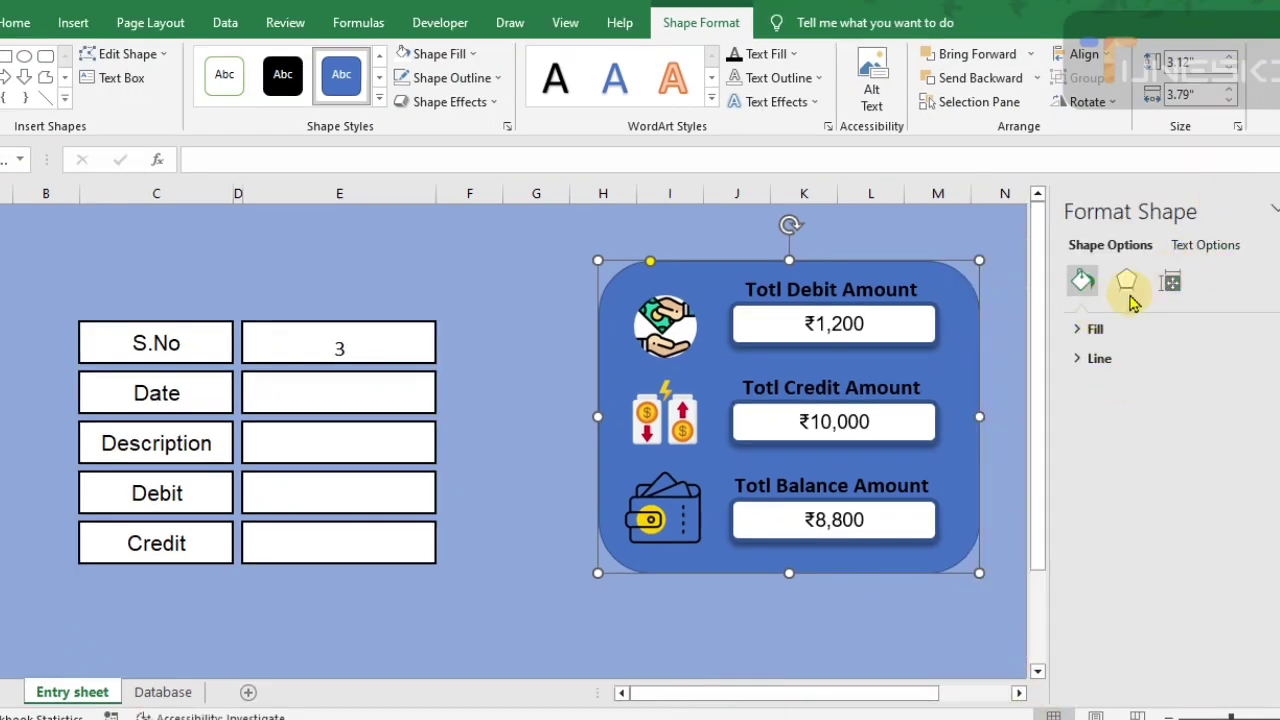
left_click(1085, 332)
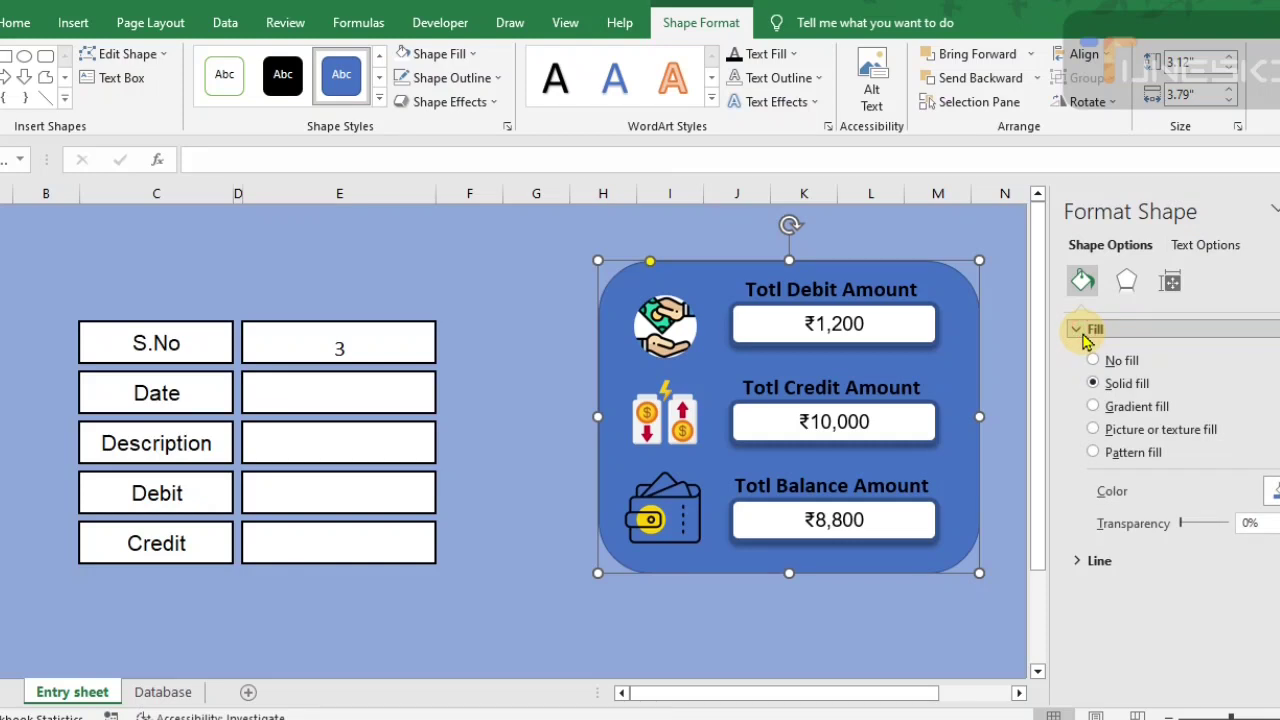
left_click(1093, 406)
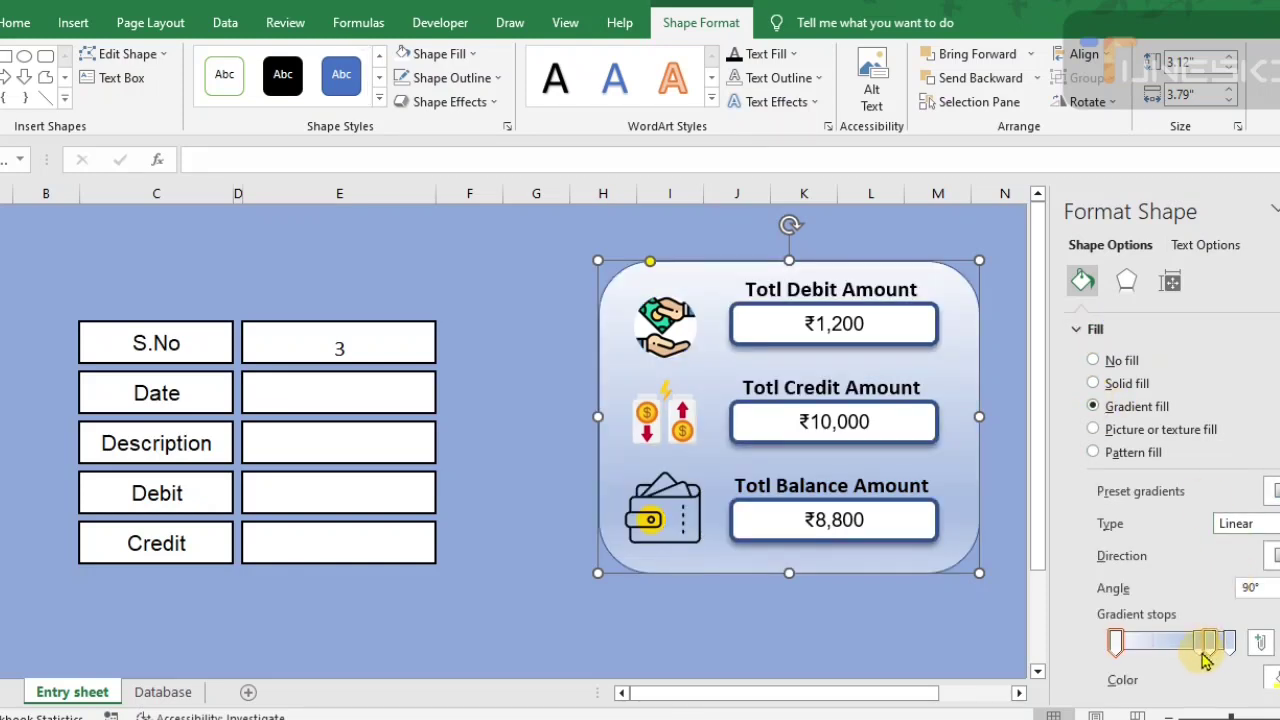
mouse_move(1200, 643)
left_mouse_down()
mouse_move(1143, 649)
mouse_move(1161, 648)
left_mouse_up()
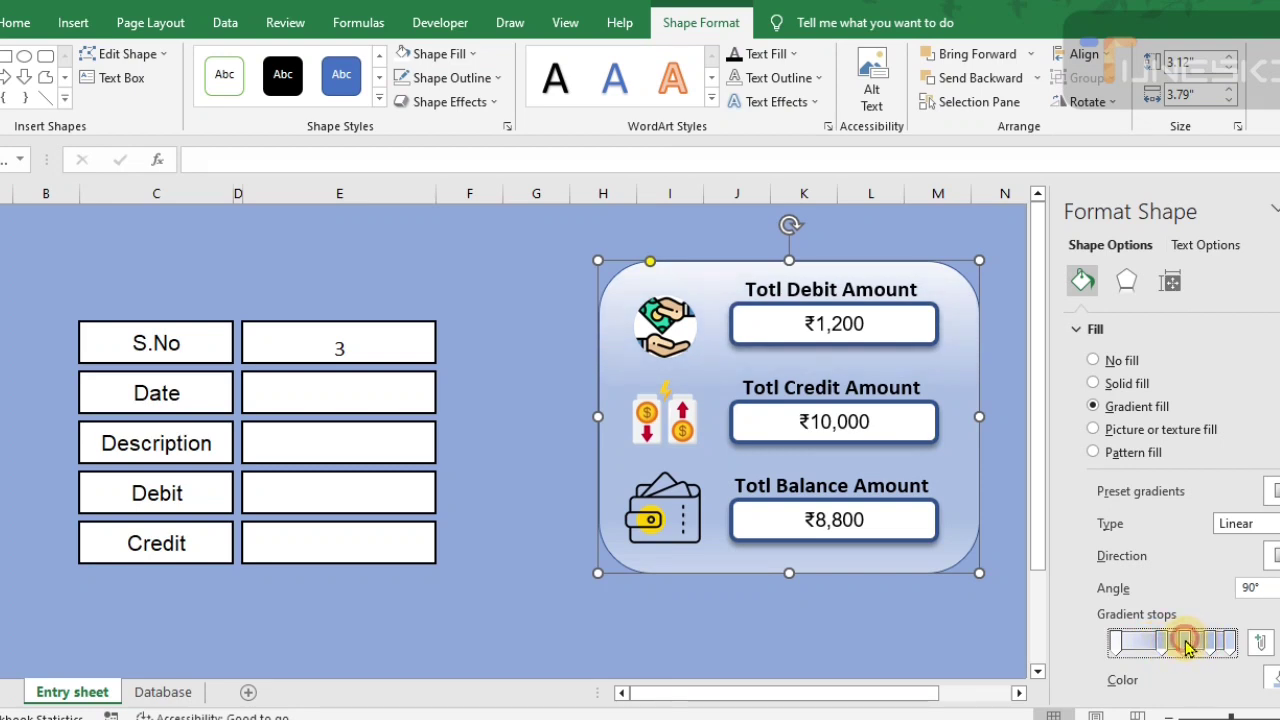
Colour the newly added middle gradient stop a lighter shade of the theme blue
left_click(1274, 679)
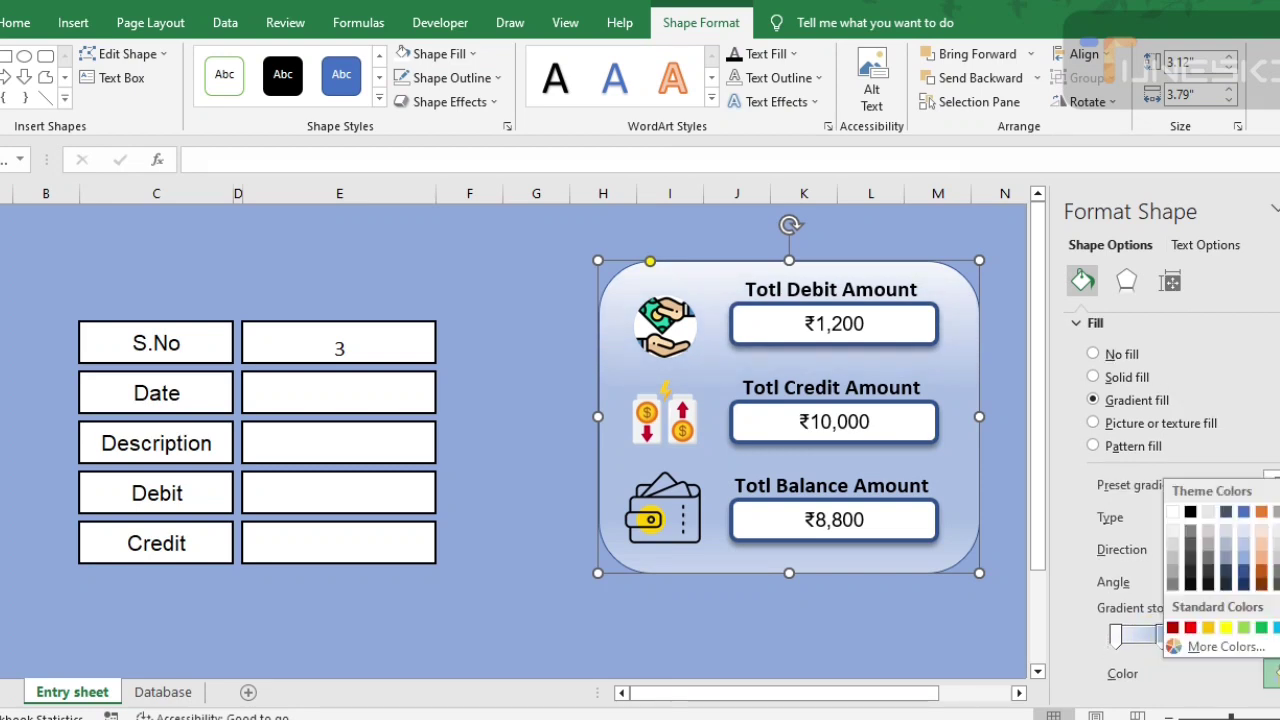
left_click(1242, 513)
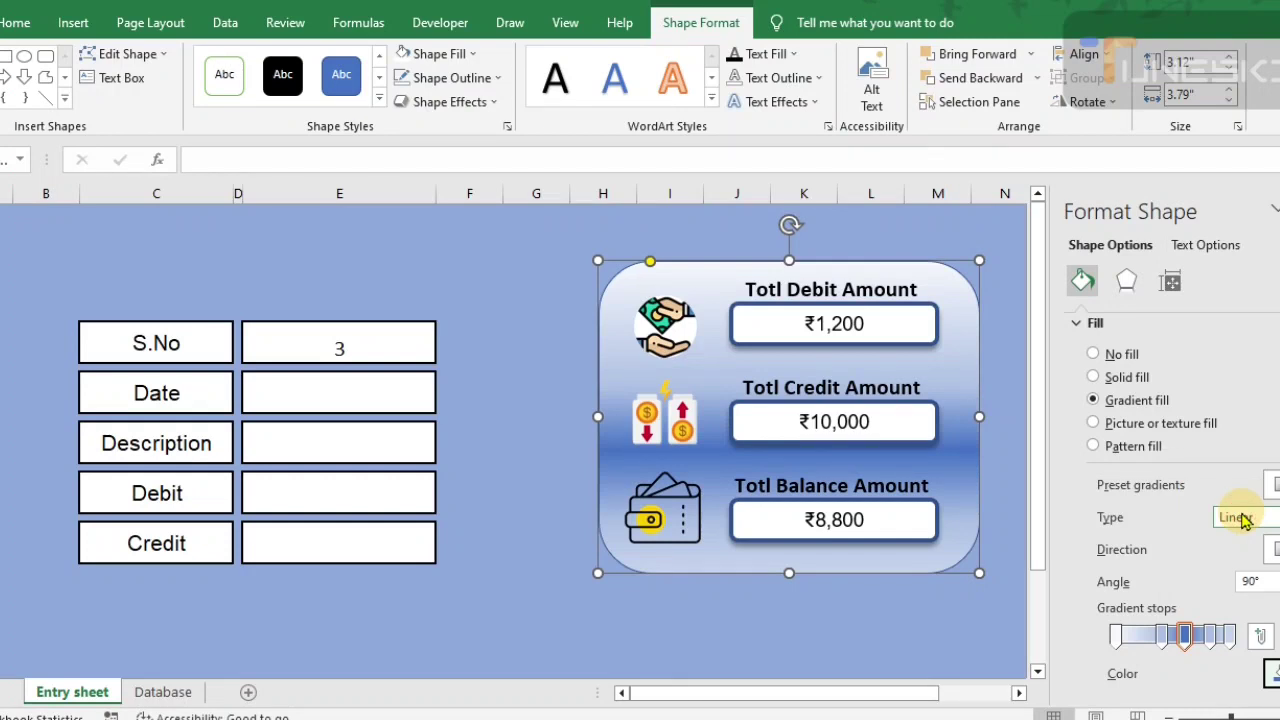
left_click(1272, 673)
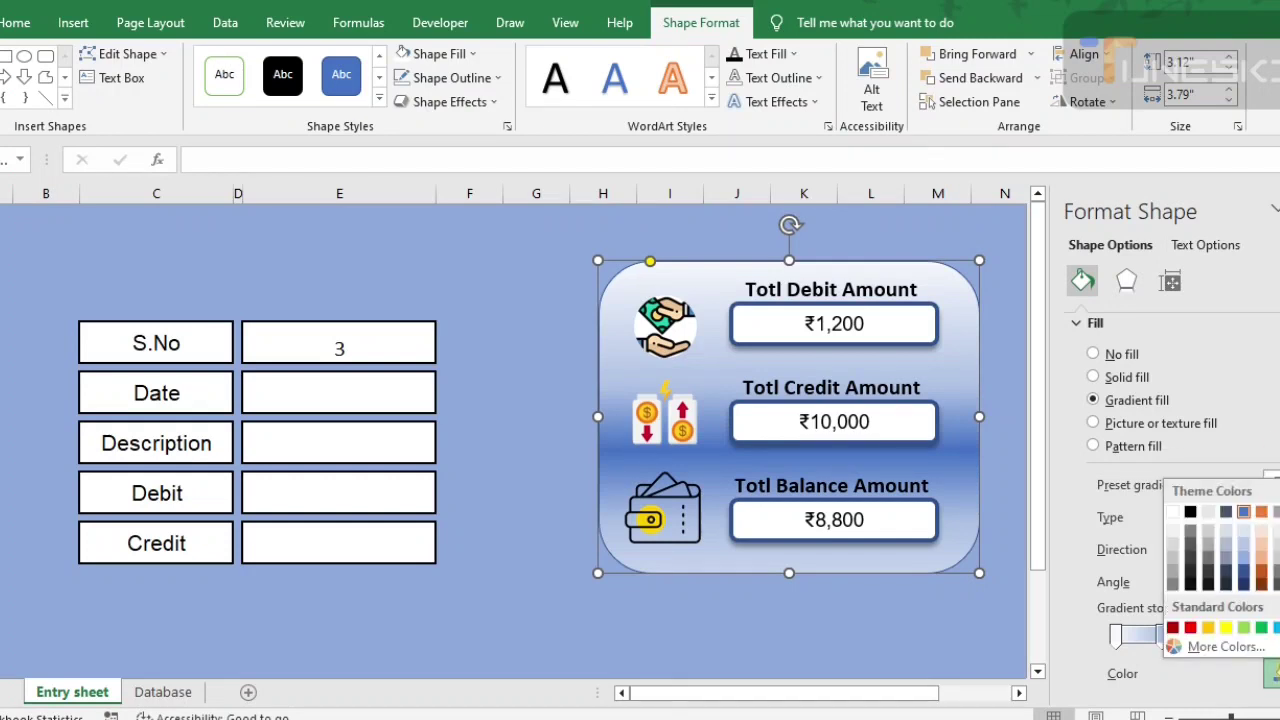
left_click(1246, 557)
Set the last gradient stop of the rounded rectangle to white
left_click(1228, 636)
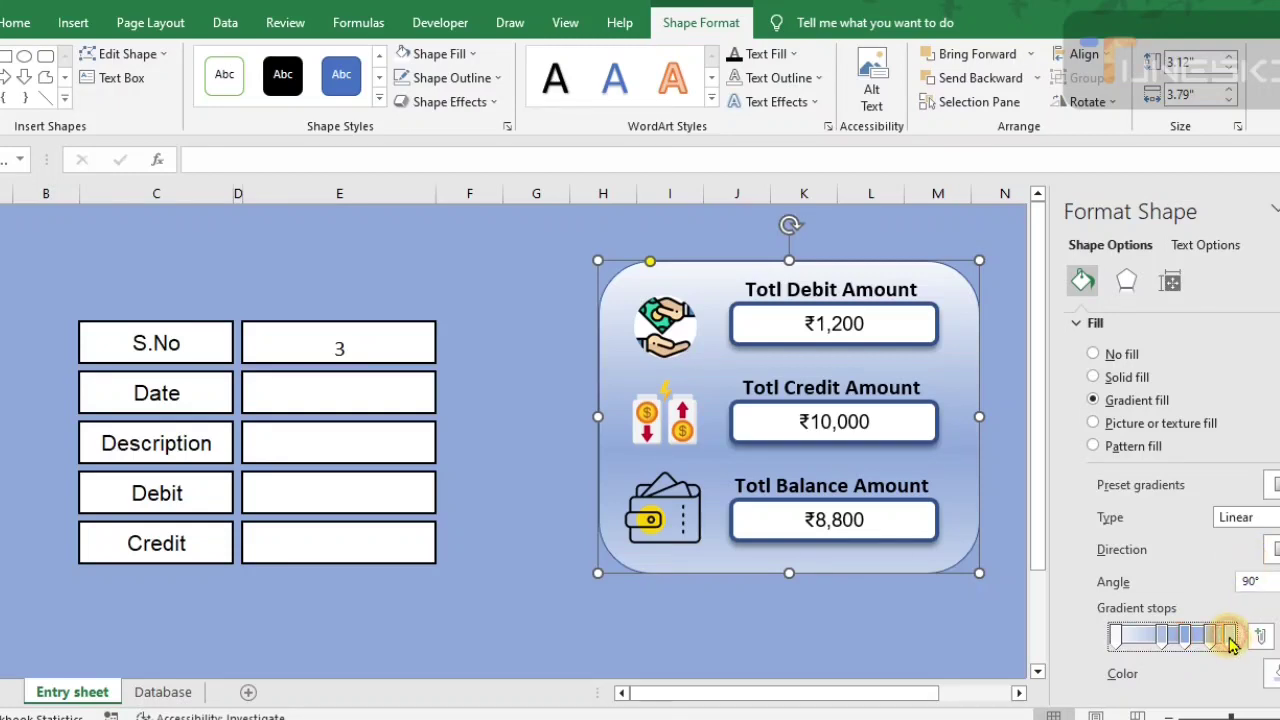
left_click(1272, 673)
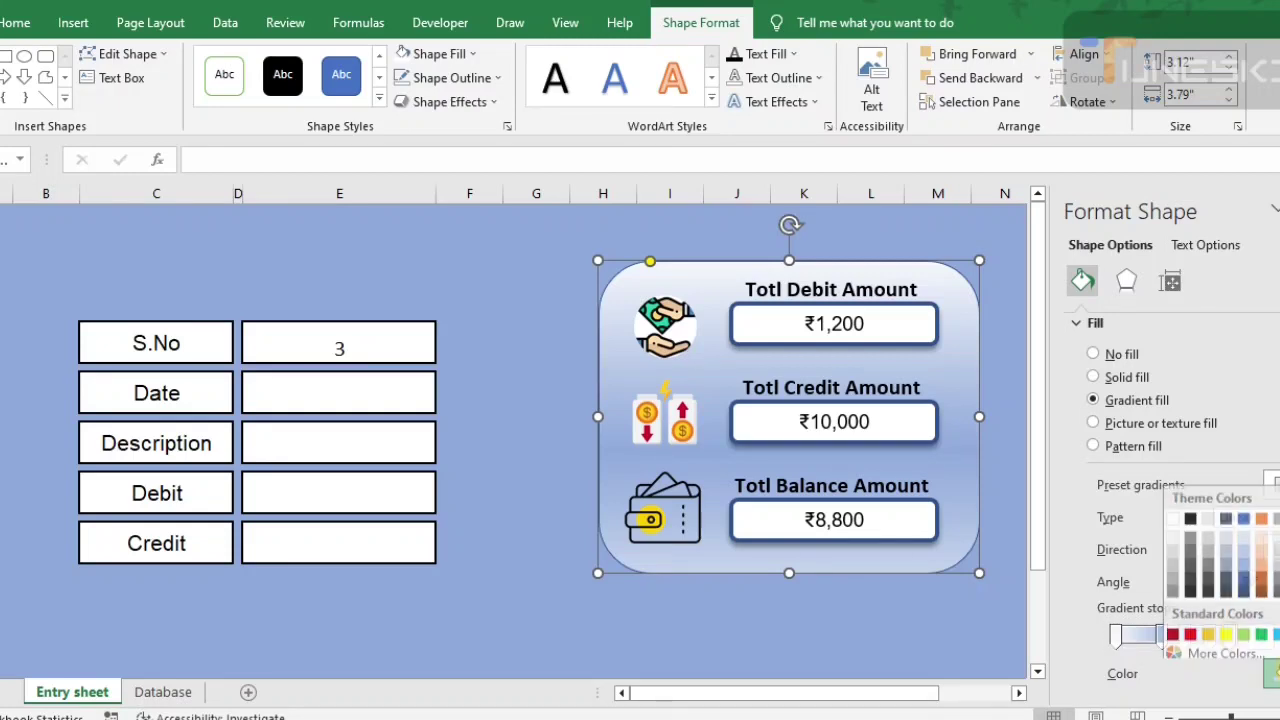
left_click(1177, 533)
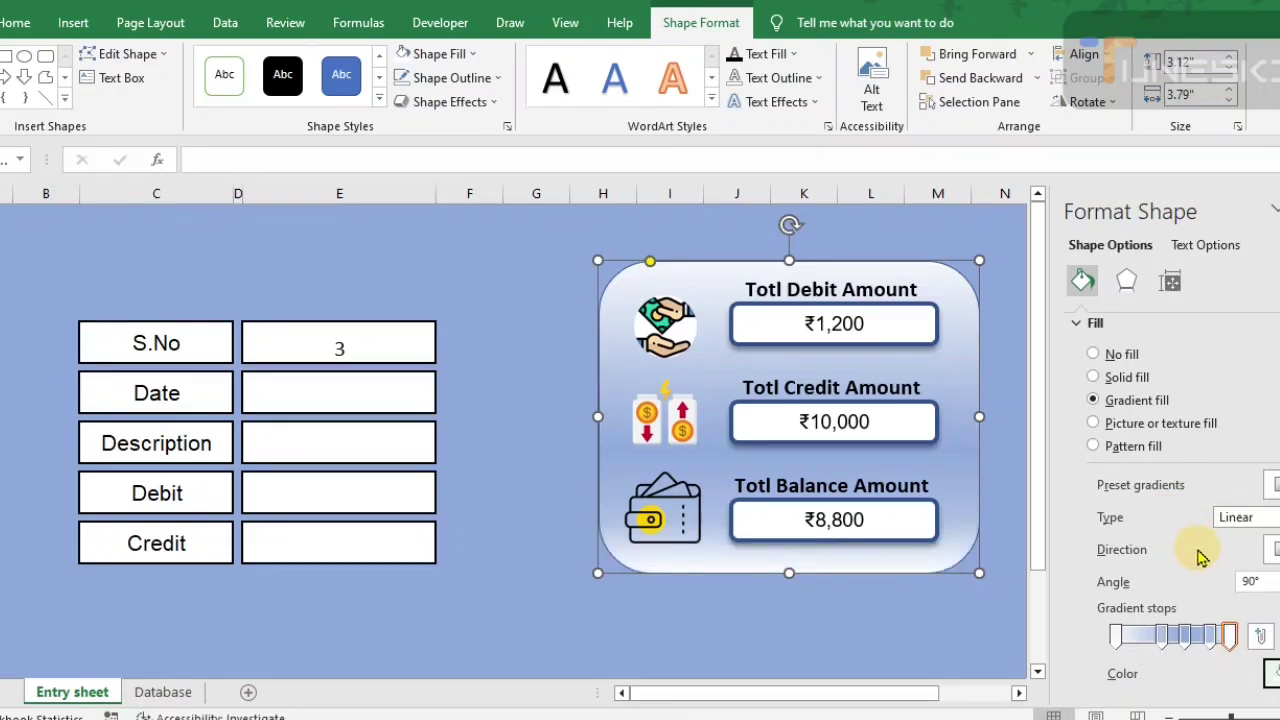
Rearrange the inner gradient stops and add a very light orange stop so its band falls behind the Totl Credit Amount label
left_click_drag(1162, 642, 1197, 643)
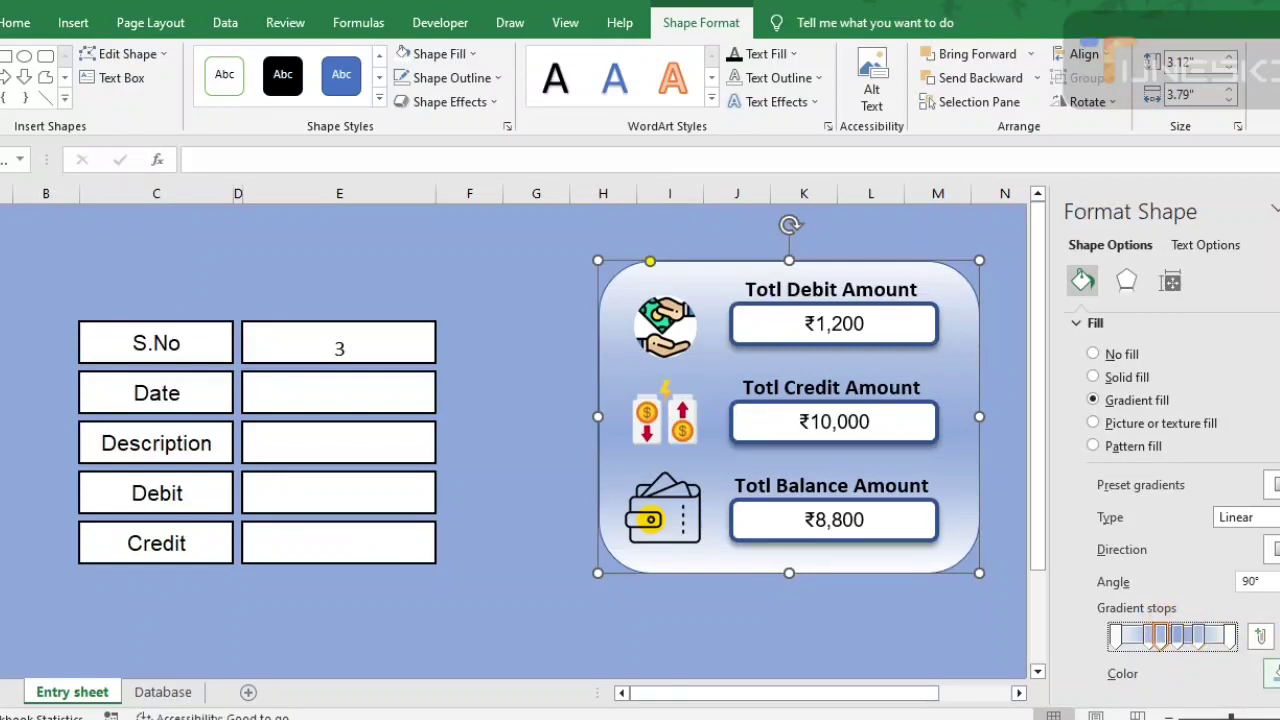
left_click(1272, 673)
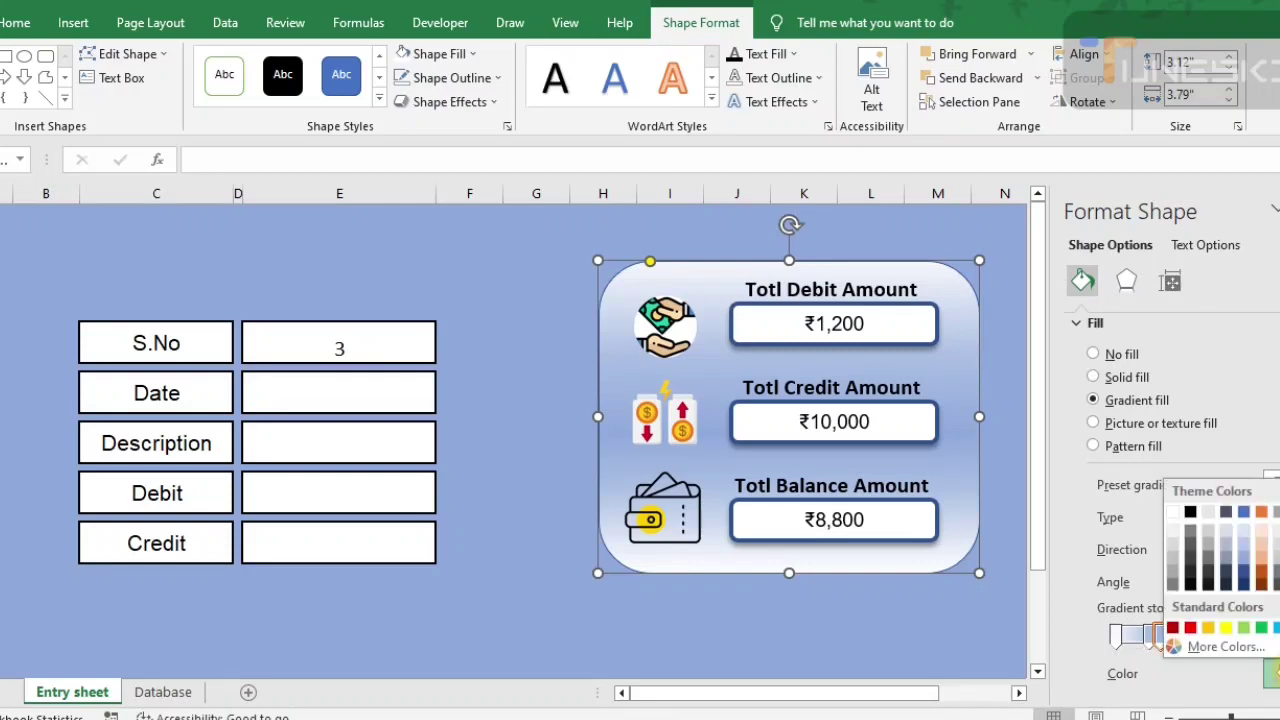
left_click(1262, 548)
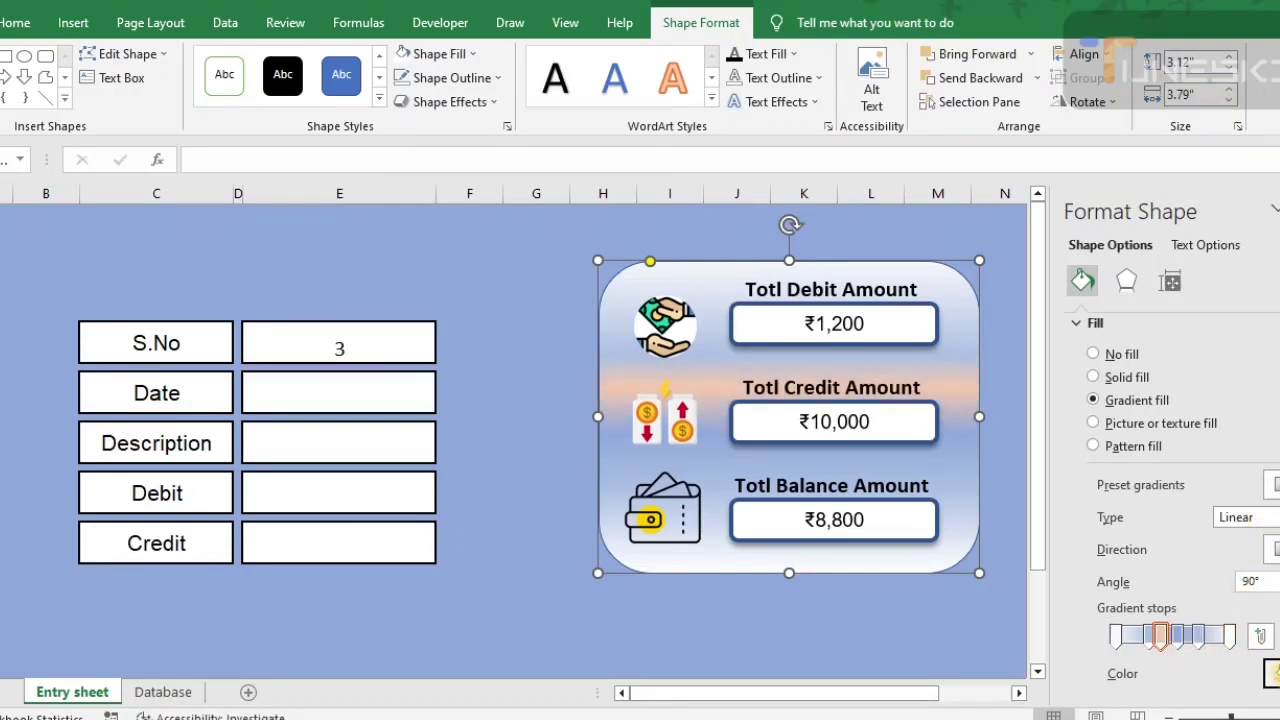
left_click(1272, 673)
left_click(1262, 535)
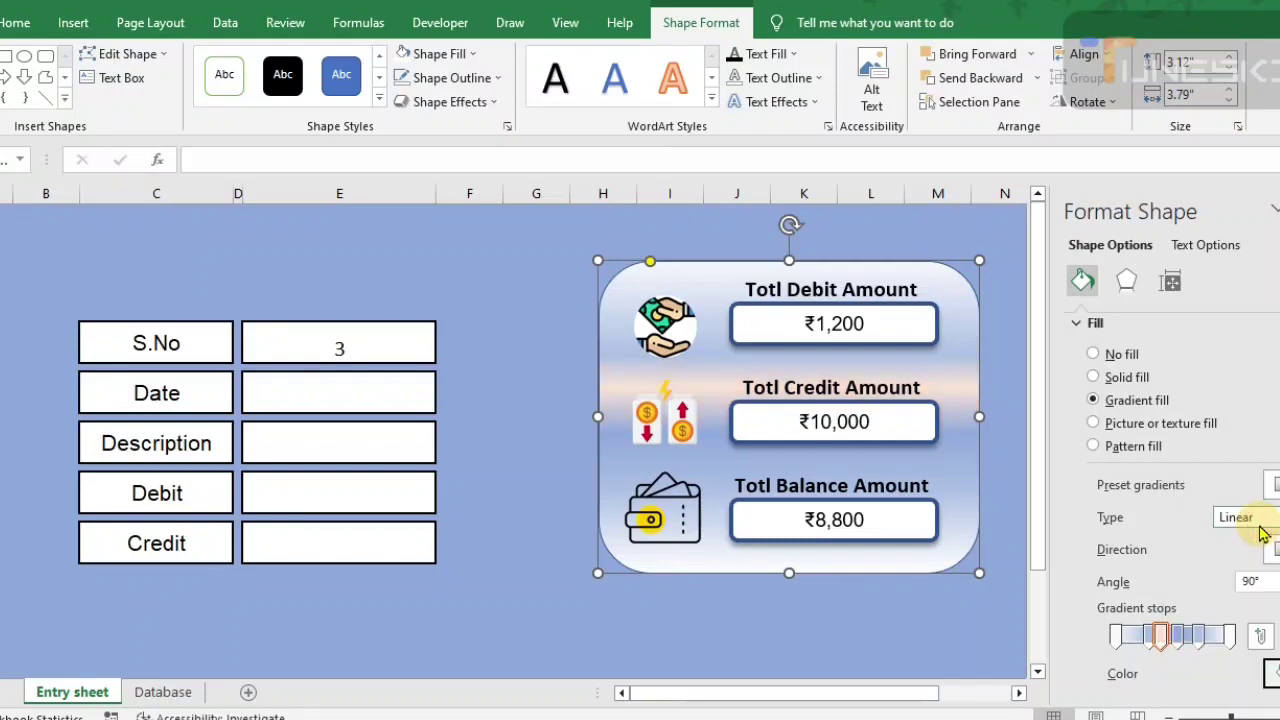
Add a gradient stop just past the middle blue one and colour it a light Green, Accent 6 shade
left_click(1190, 637)
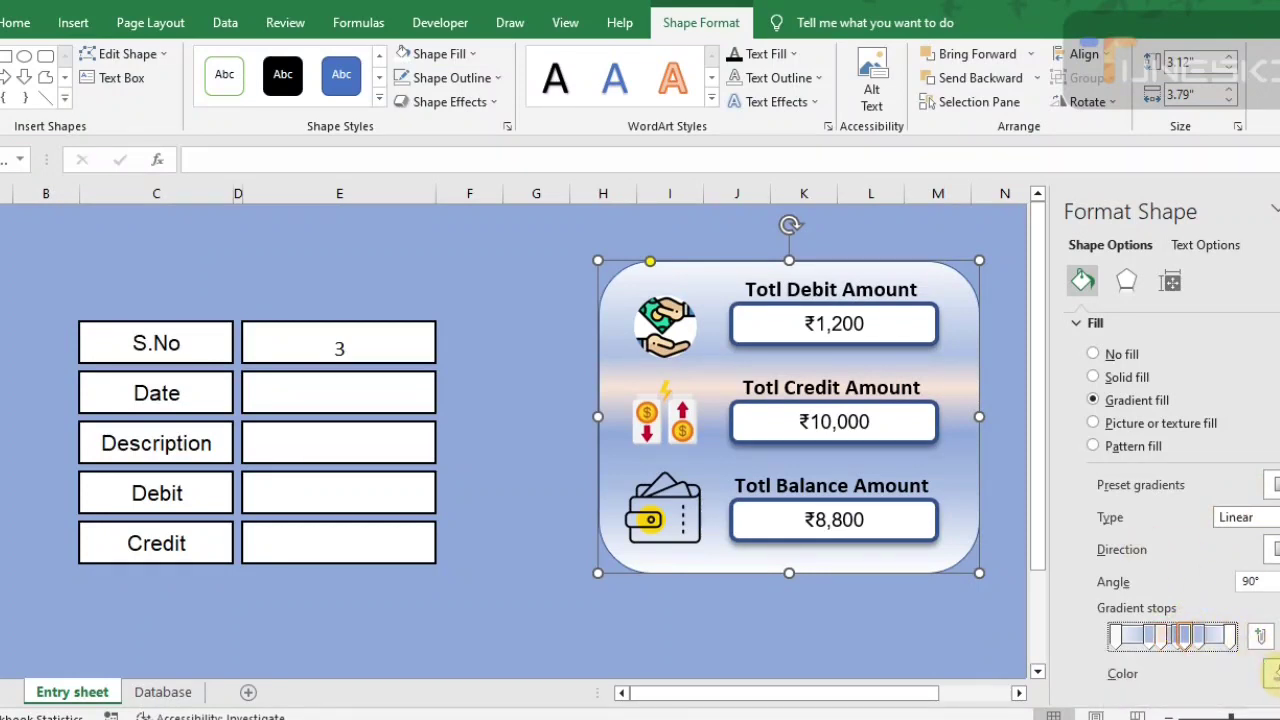
left_click(1272, 674)
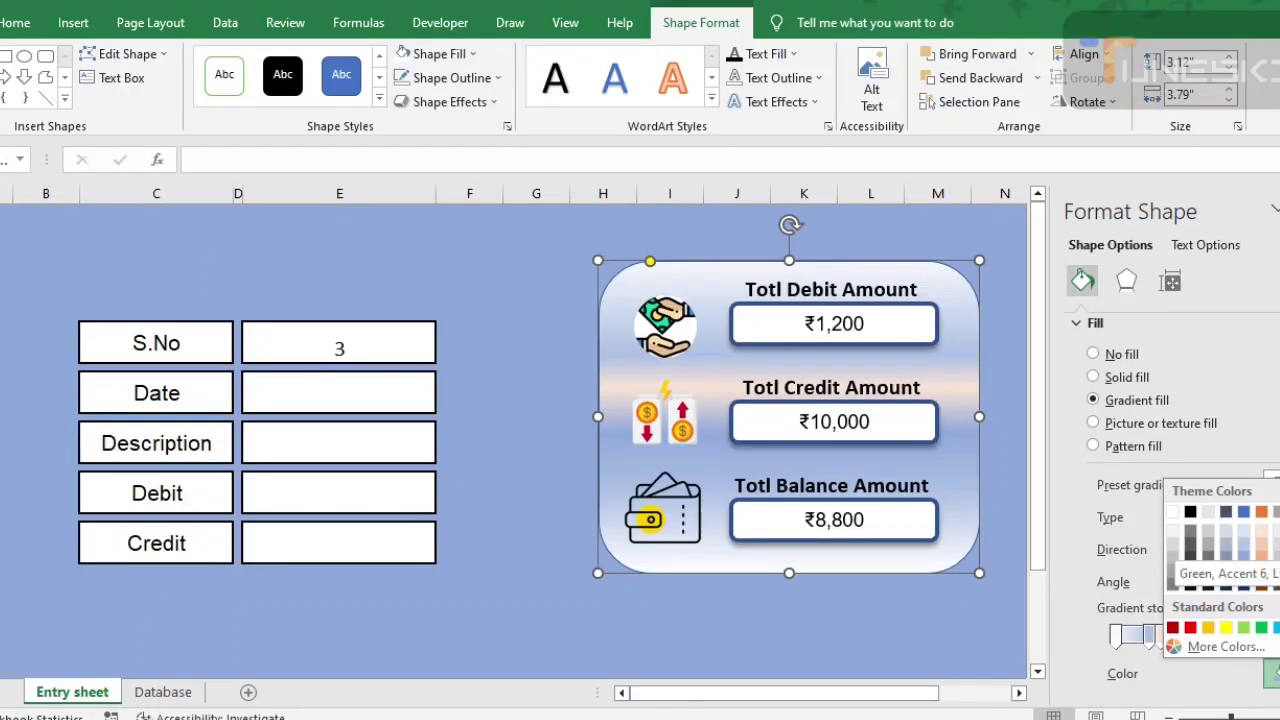
left_click(1063, 634)
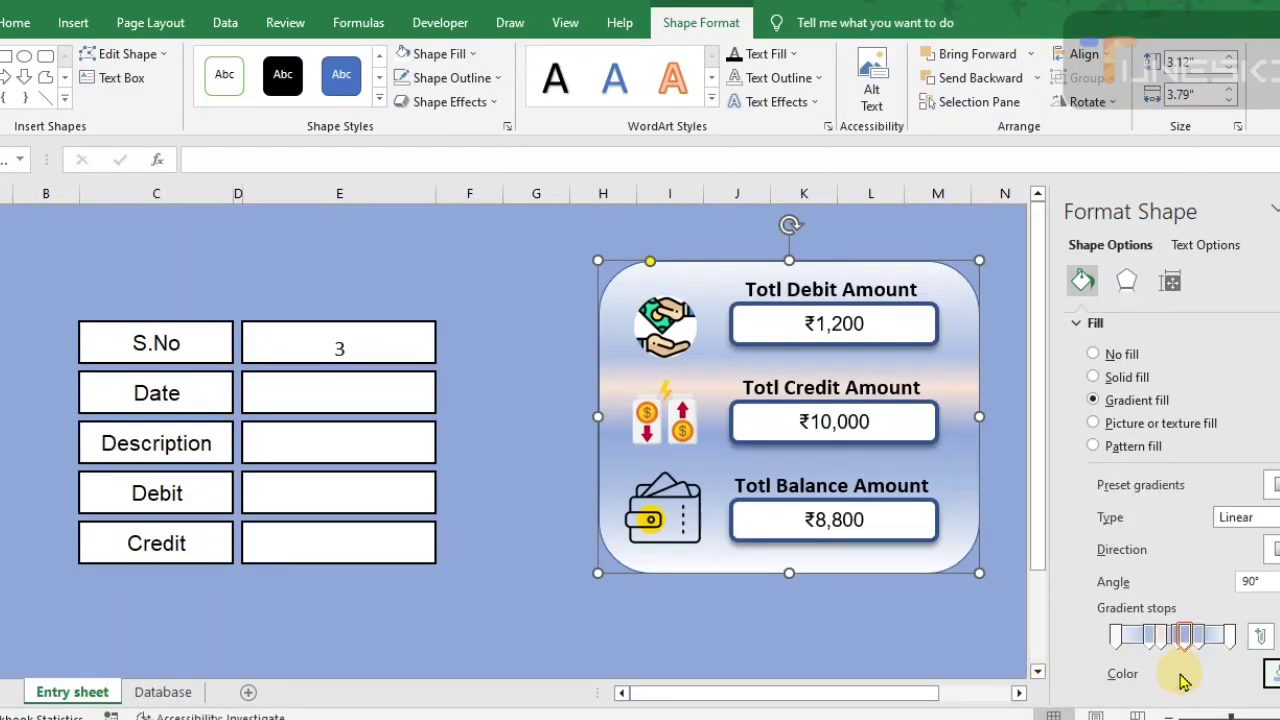
left_click(1272, 674)
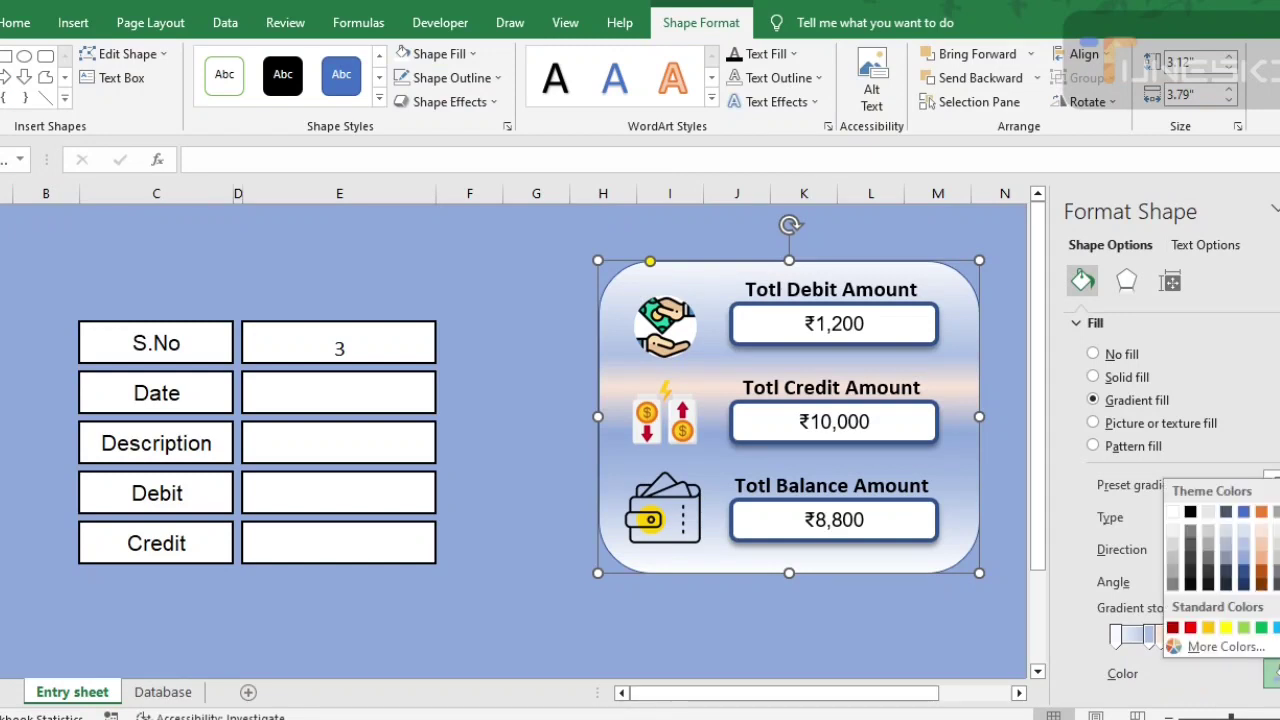
left_click(1243, 627)
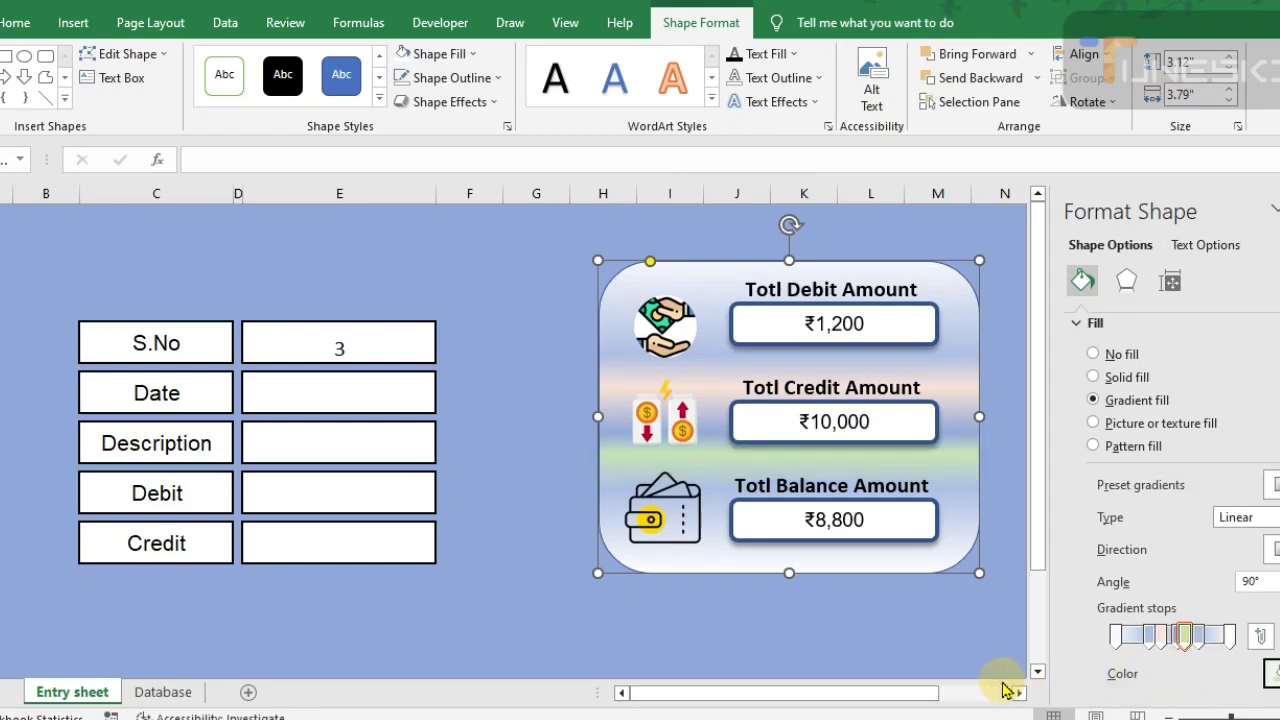
Shift the light green gradient stop toward the end so its band lies behind the Totl Balance Amount label
left_click(1208, 637)
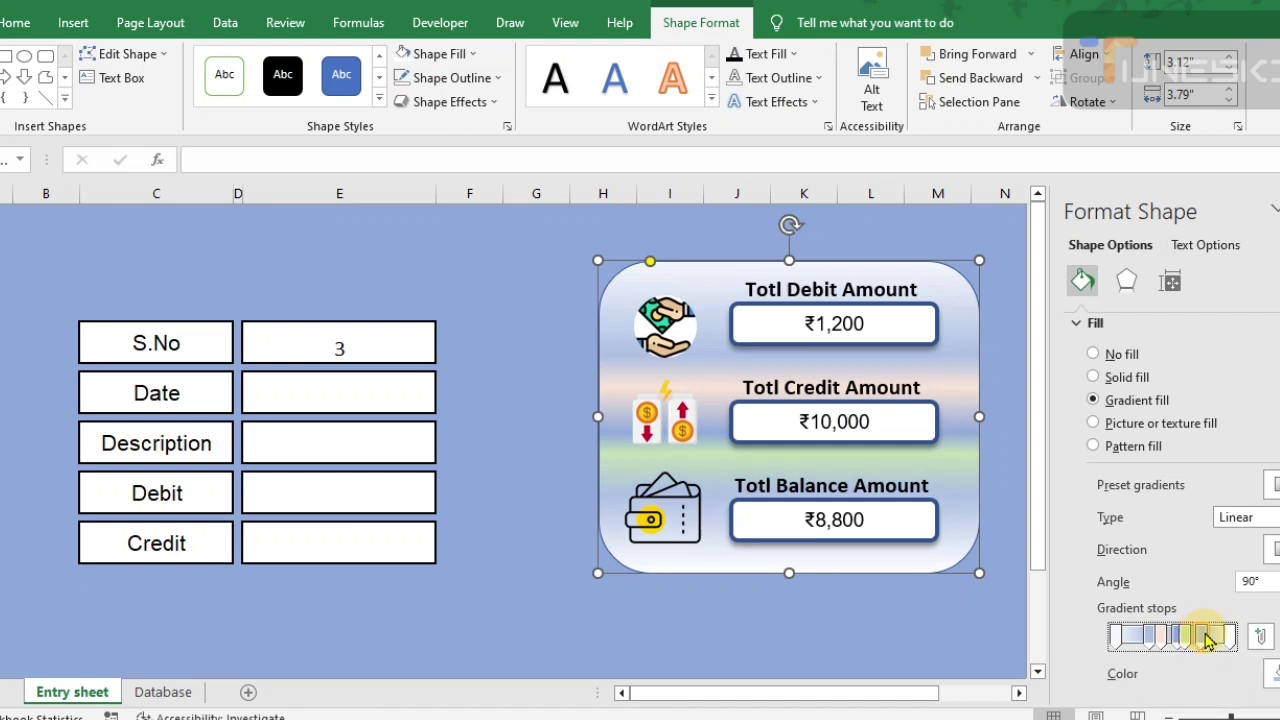
left_click_drag(1197, 640, 1176, 645)
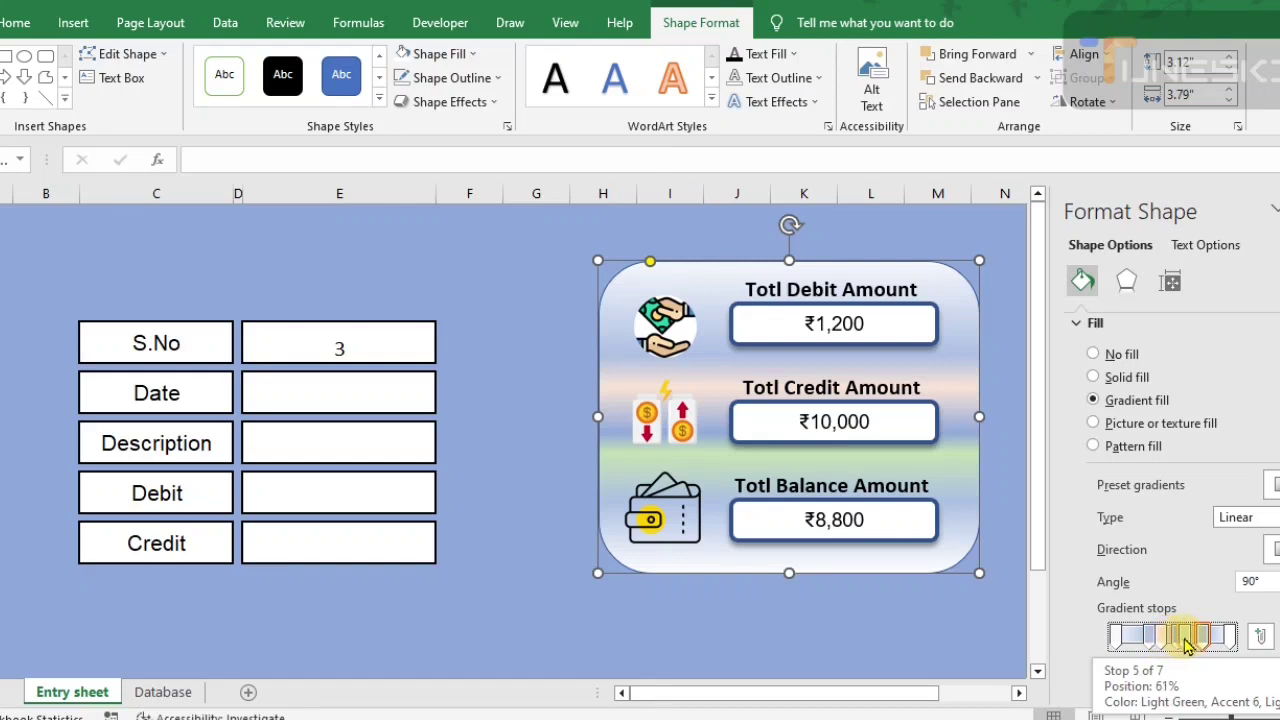
left_click_drag(1187, 645, 1202, 648)
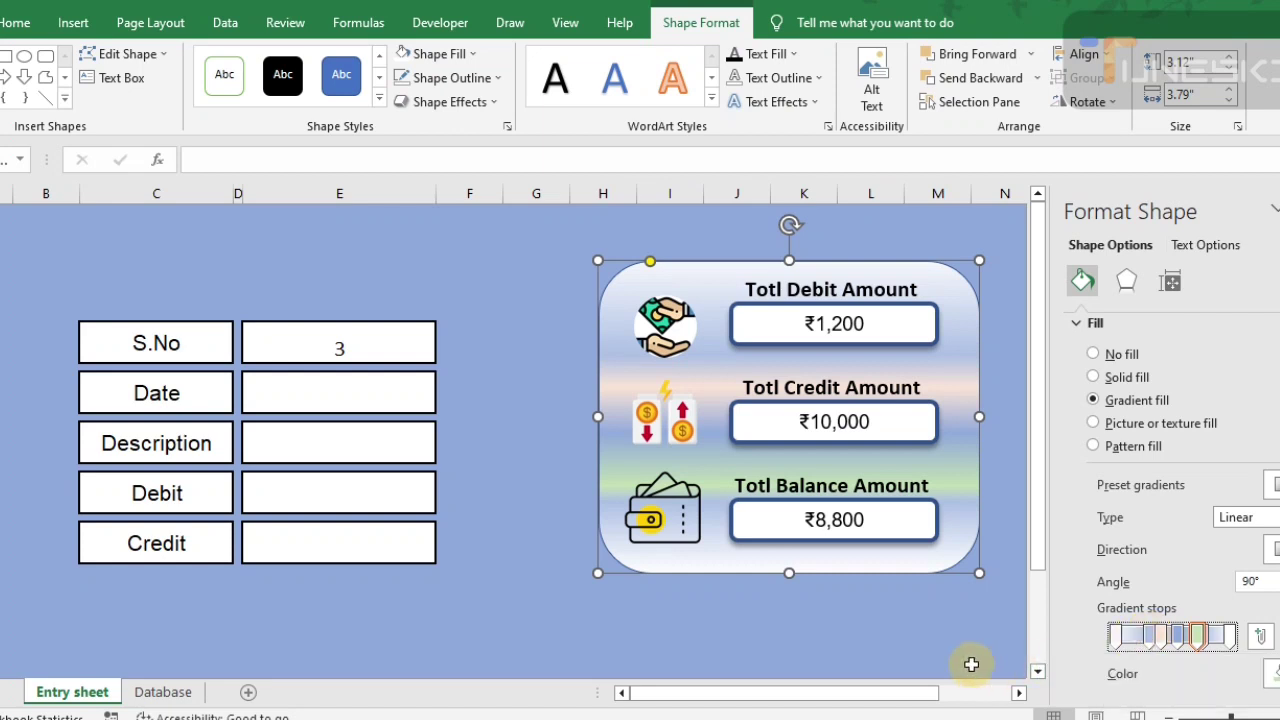
Recolour the selected green gradient stop of the rounded rectangle with a lighter Green, Accent 6 tint and close the shape formatting
left_click(1270, 673)
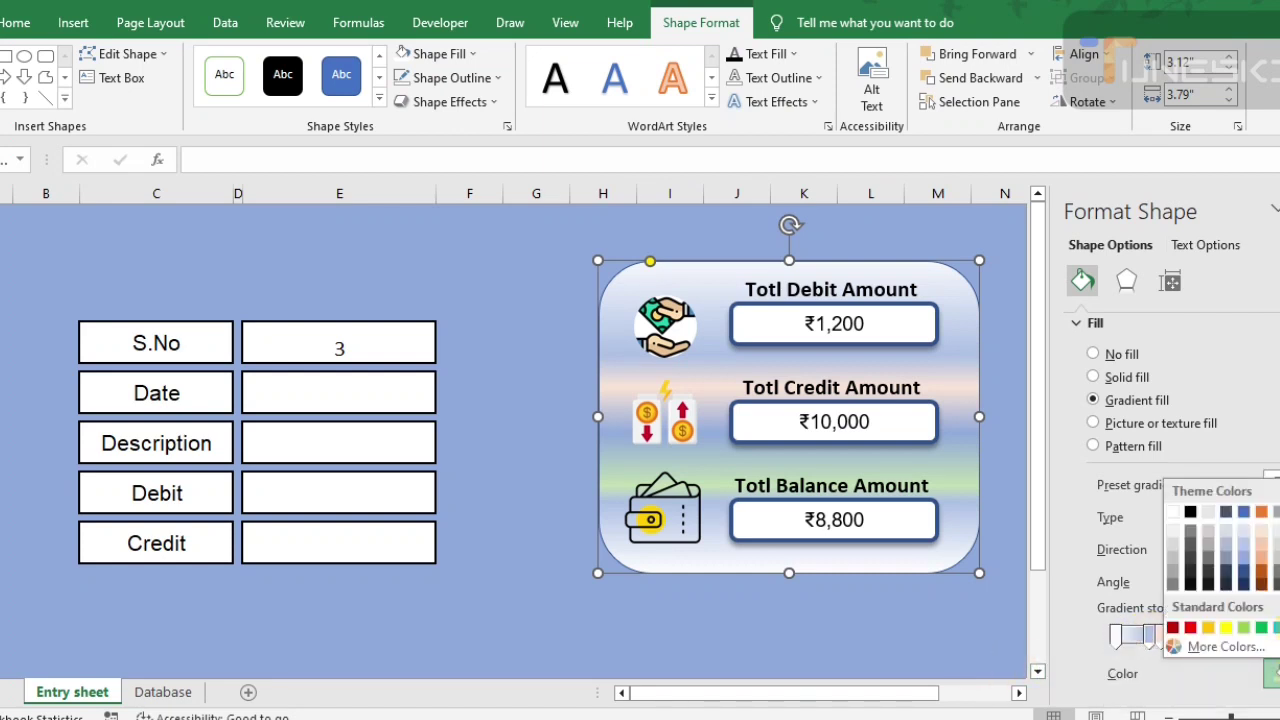
left_click(1279, 531)
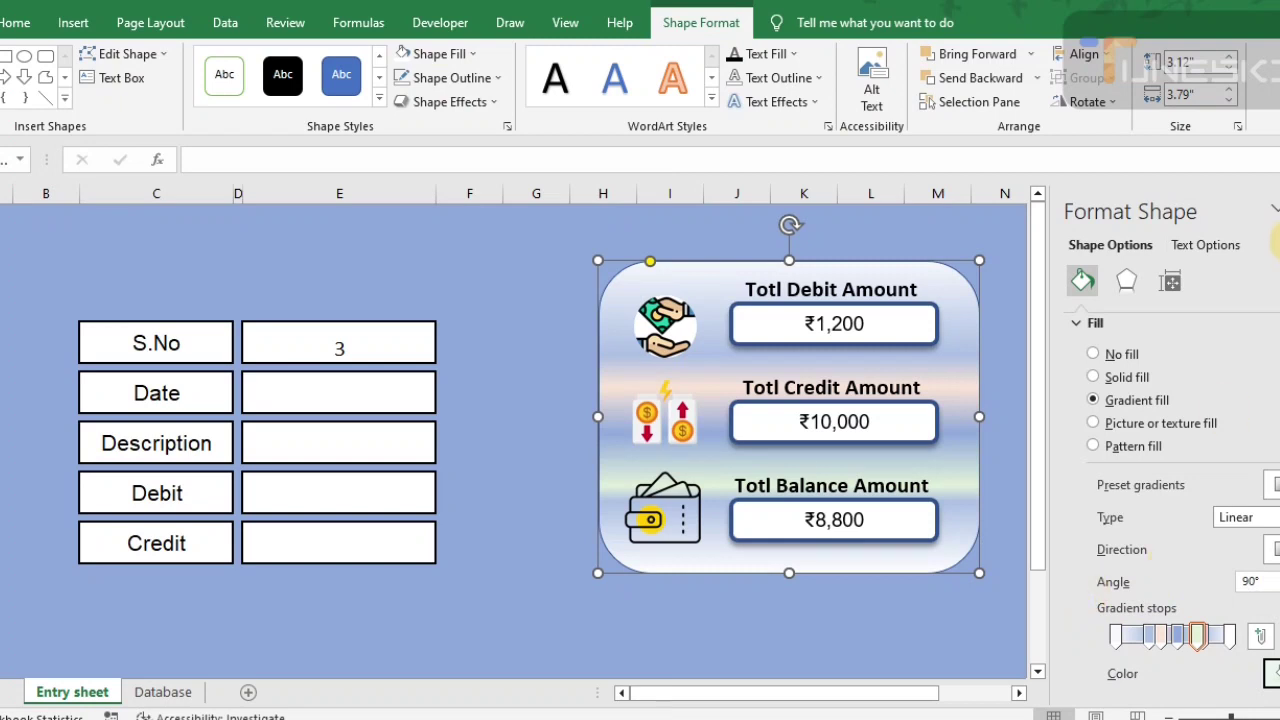
left_click(1279, 209)
Nudge the rounded rectangle to centre it behind the amount boxes and group it with the boxes and icons
left_click_drag(900, 366, 903, 366)
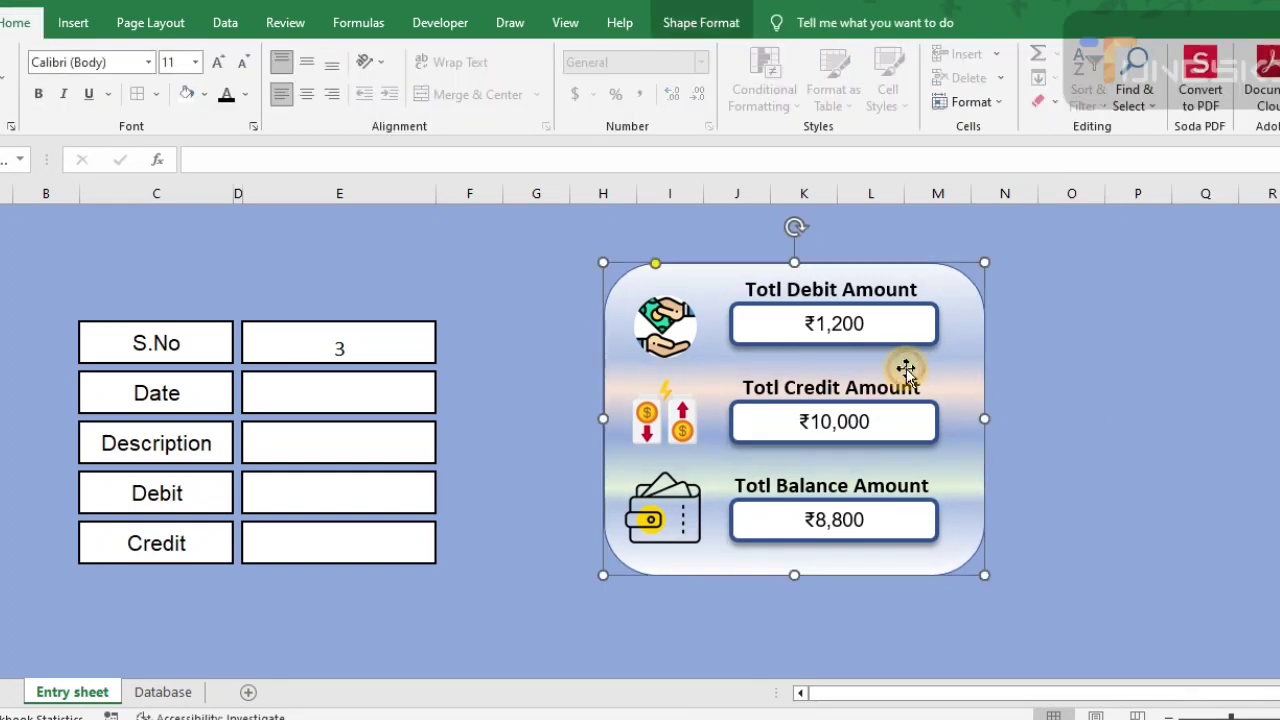
left_click(689, 308, "ctrl")
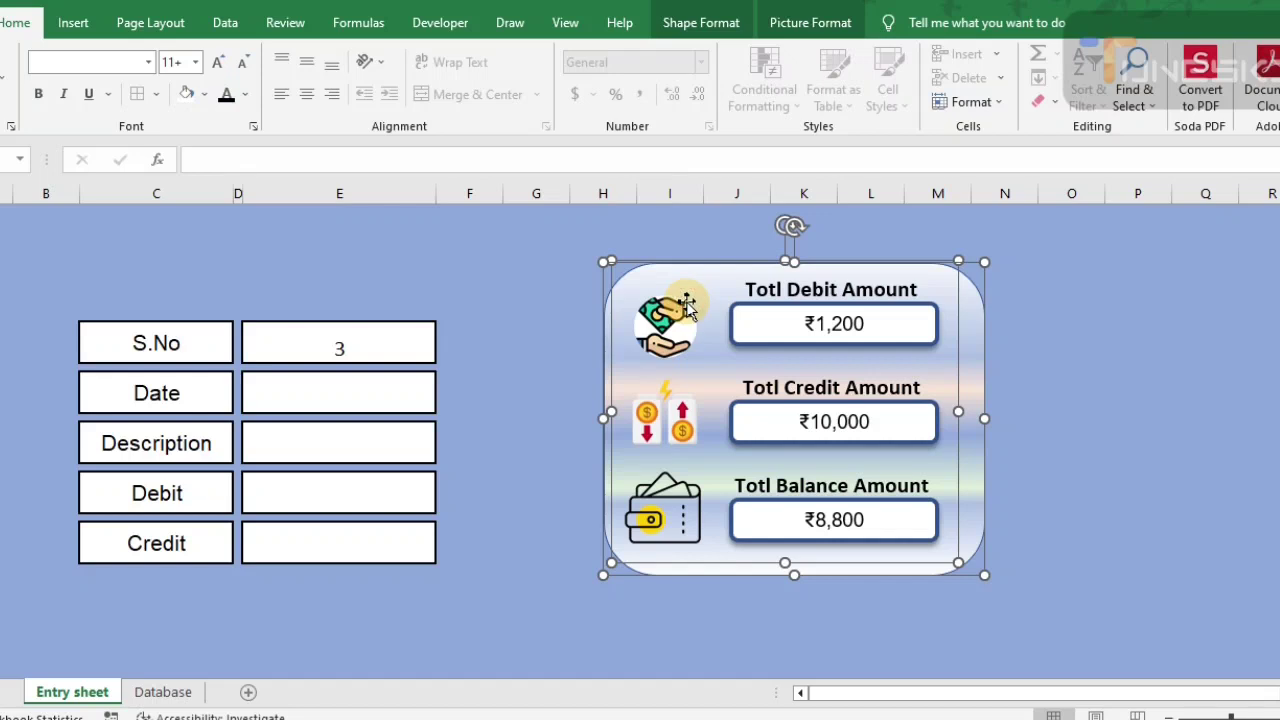
right_click(689, 308)
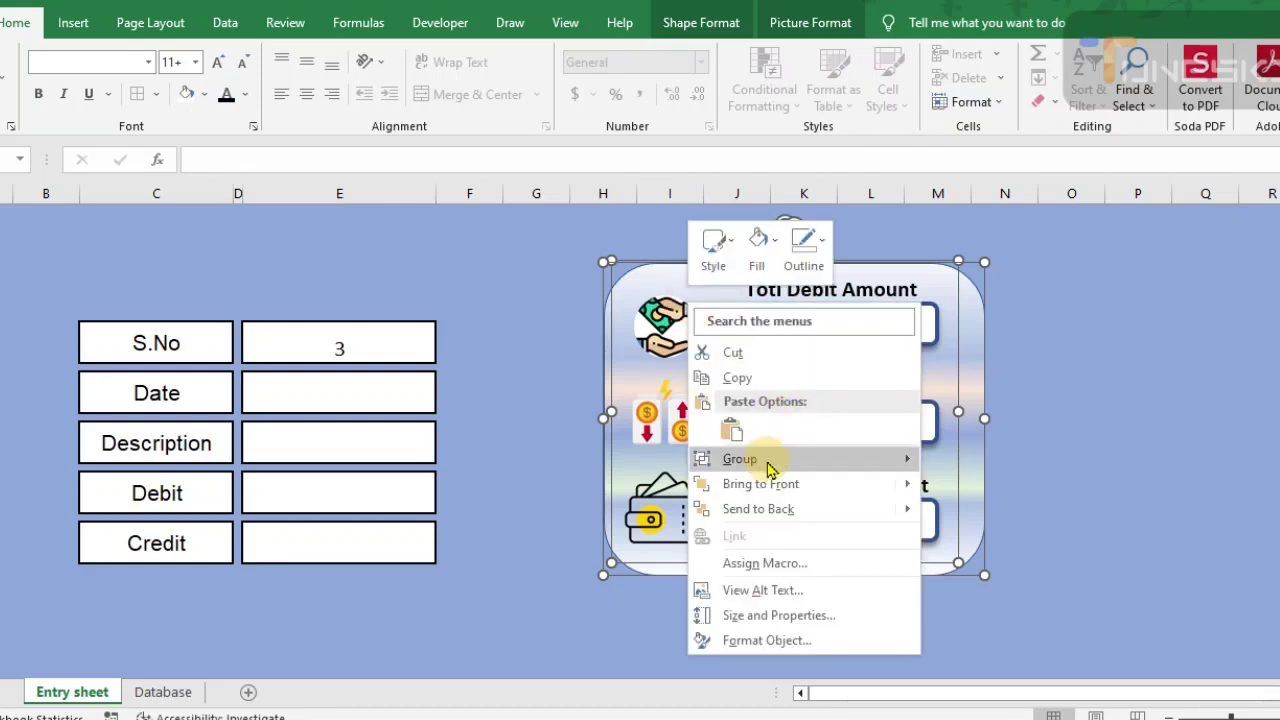
mouse_move(858, 472)
left_click(952, 461)
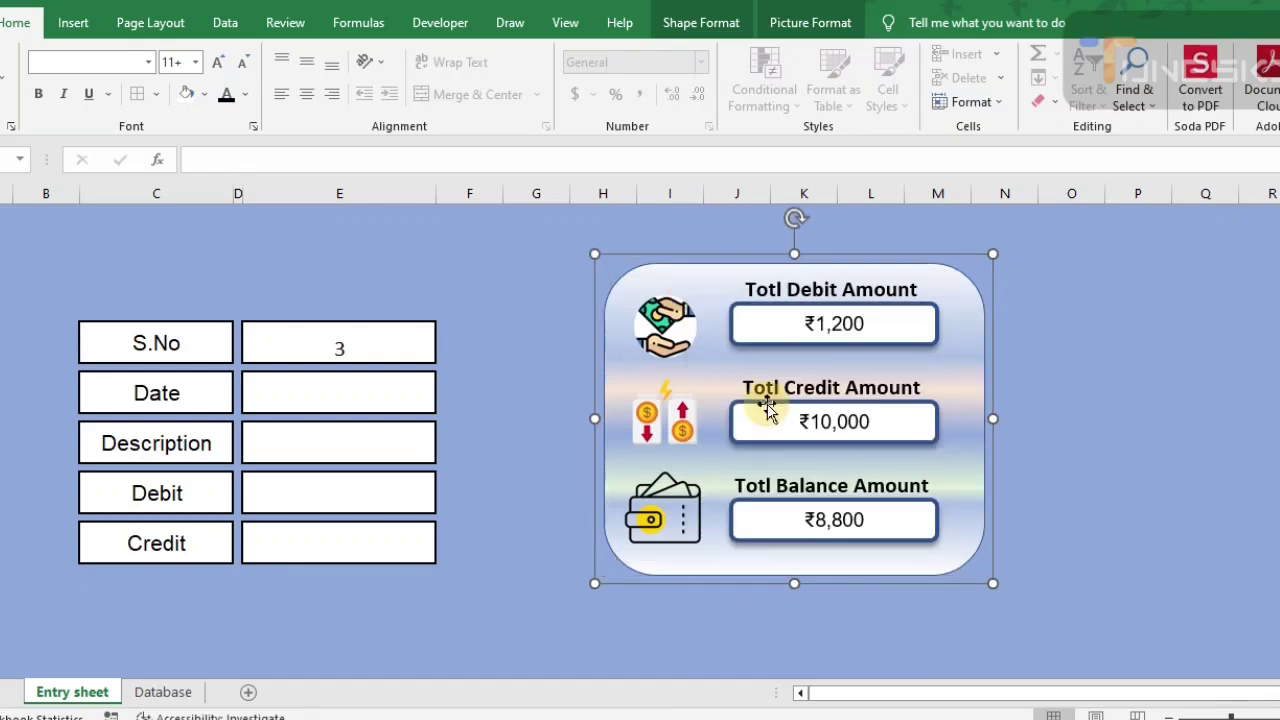
Enlarge the grouped totals card slightly and move it closer to the entry form
left_click(1100, 354)
mouse_move(920, 387)
left_mouse_down()
mouse_move(877, 380)
mouse_move(943, 388)
left_mouse_up()
left_click_drag(1014, 584, 1042, 597)
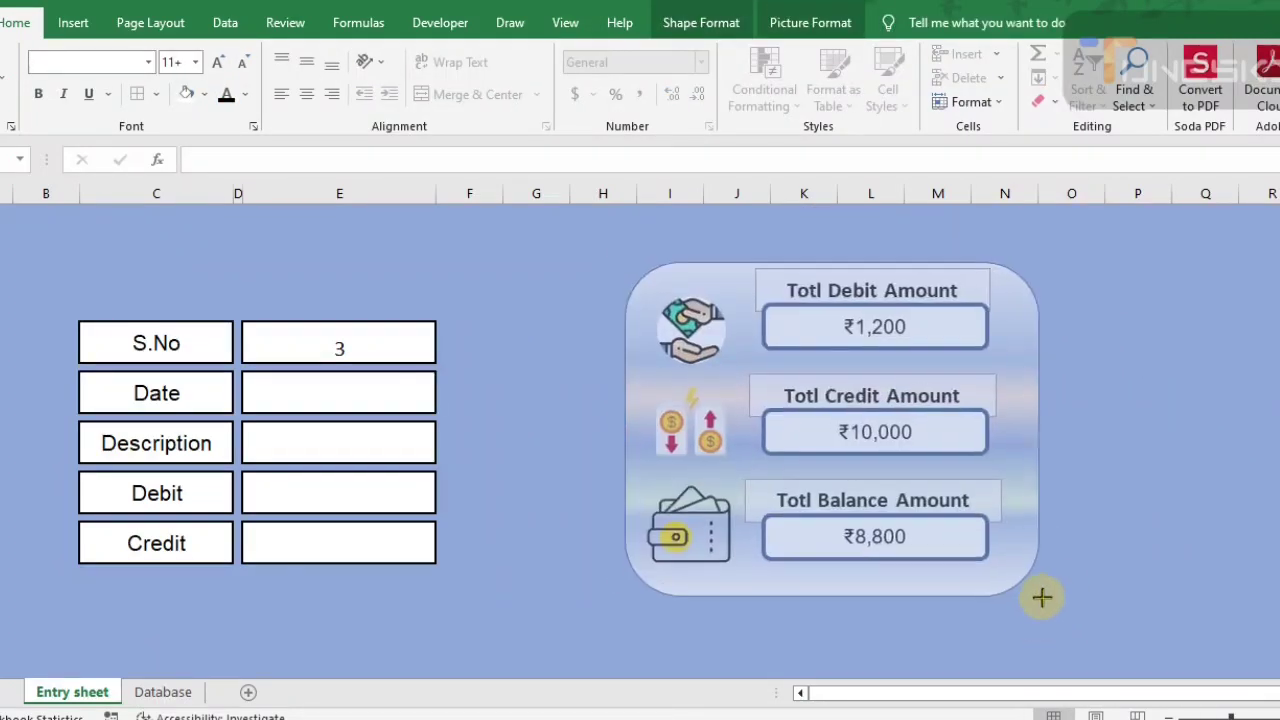
left_click_drag(969, 580, 887, 590)
left_click(457, 236)
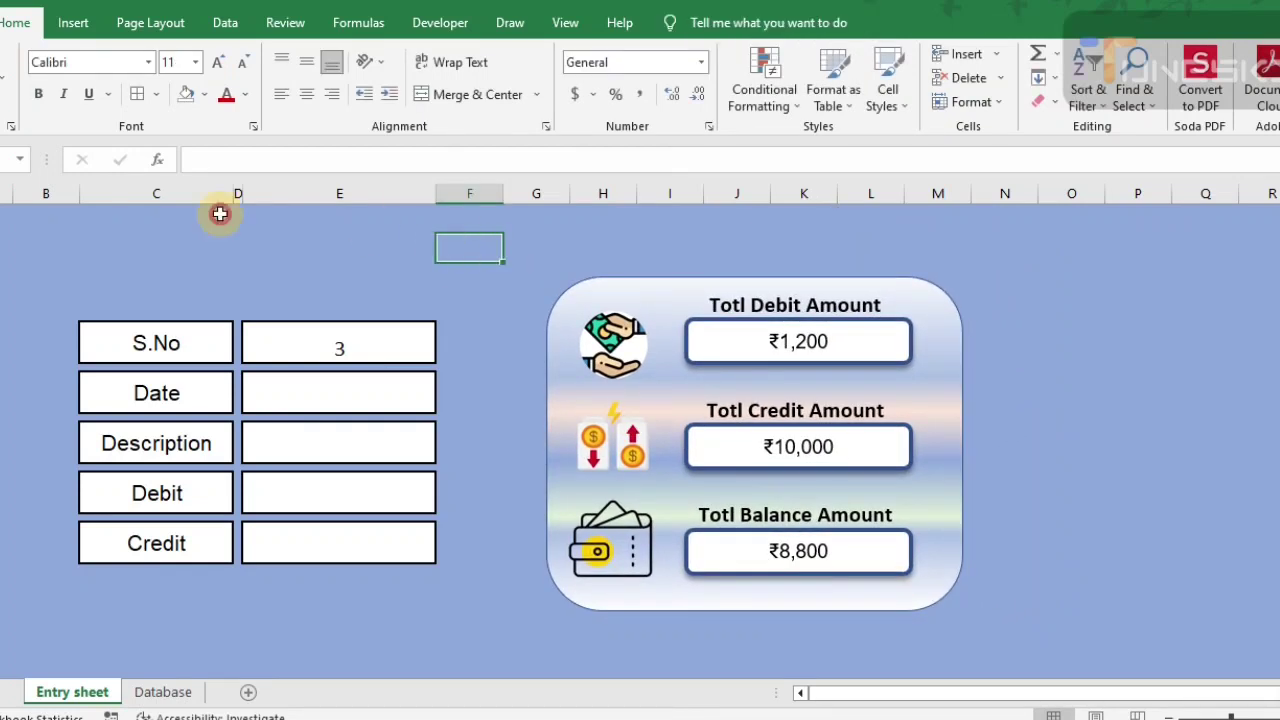
Make row 1 slightly taller and fill its cells from A1 across the sheet with the custom dark blue #032BAD
left_click_drag(4, 232, 4, 252)
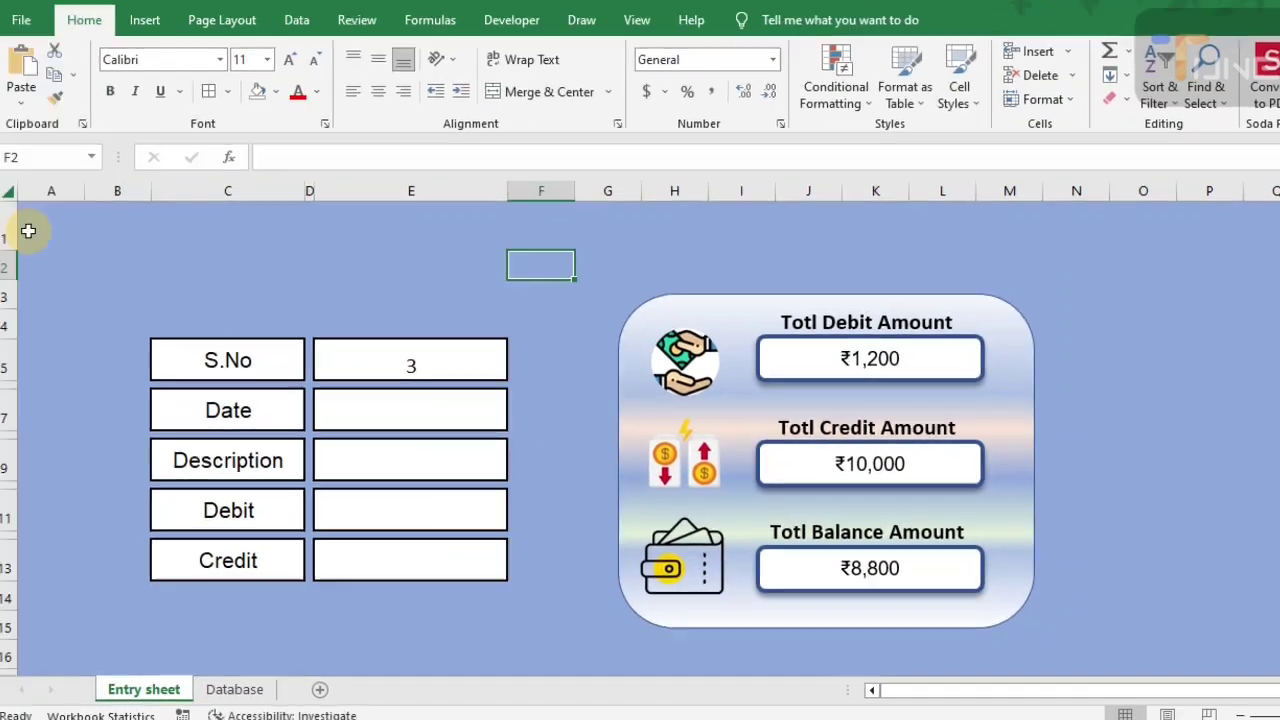
left_click(28, 231)
key("shift+Right")
key("shift+Right")
key("shift+Right")
key("shift+Right")
key("shift+Right")
key("shift+Right")
key("shift+Right")
key("shift+Right")
key("shift+Right")
key("shift+Right")
key("shift+Right")
key("shift+Right")
key("shift+Right")
key("shift+Right")
key("shift+Right")
key("shift+Right")
key("shift+Right")
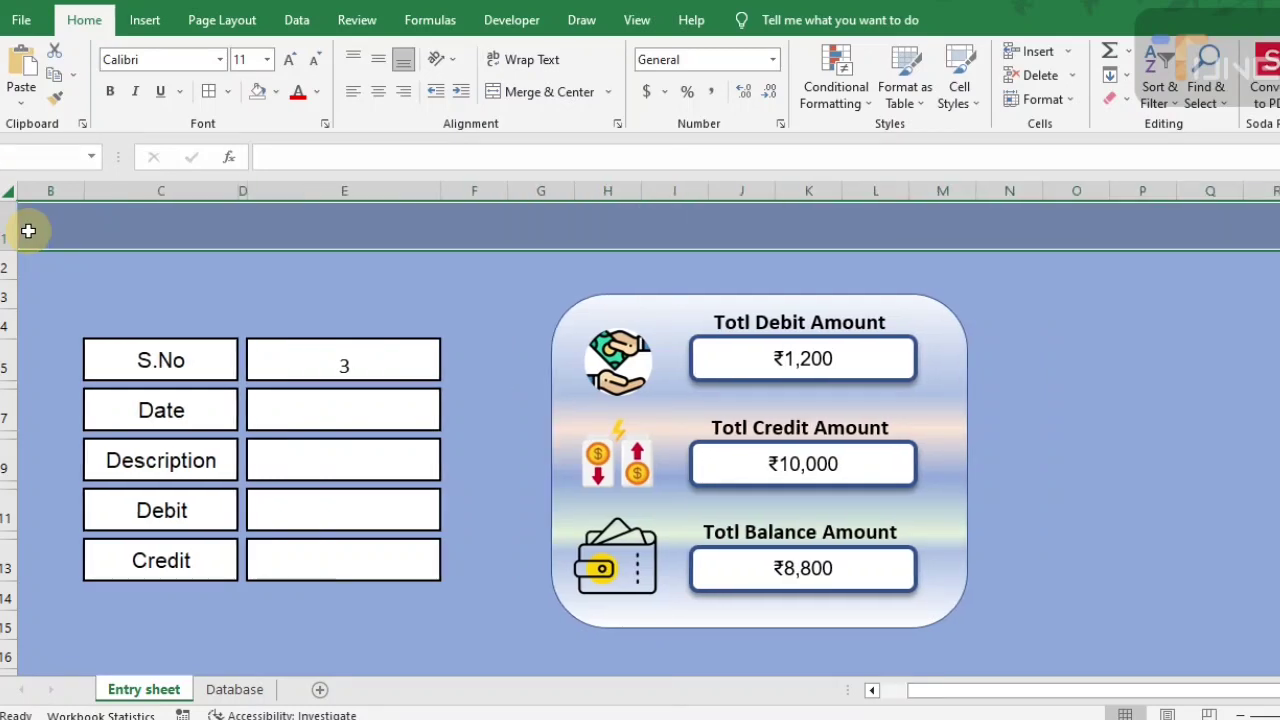
left_click(276, 91)
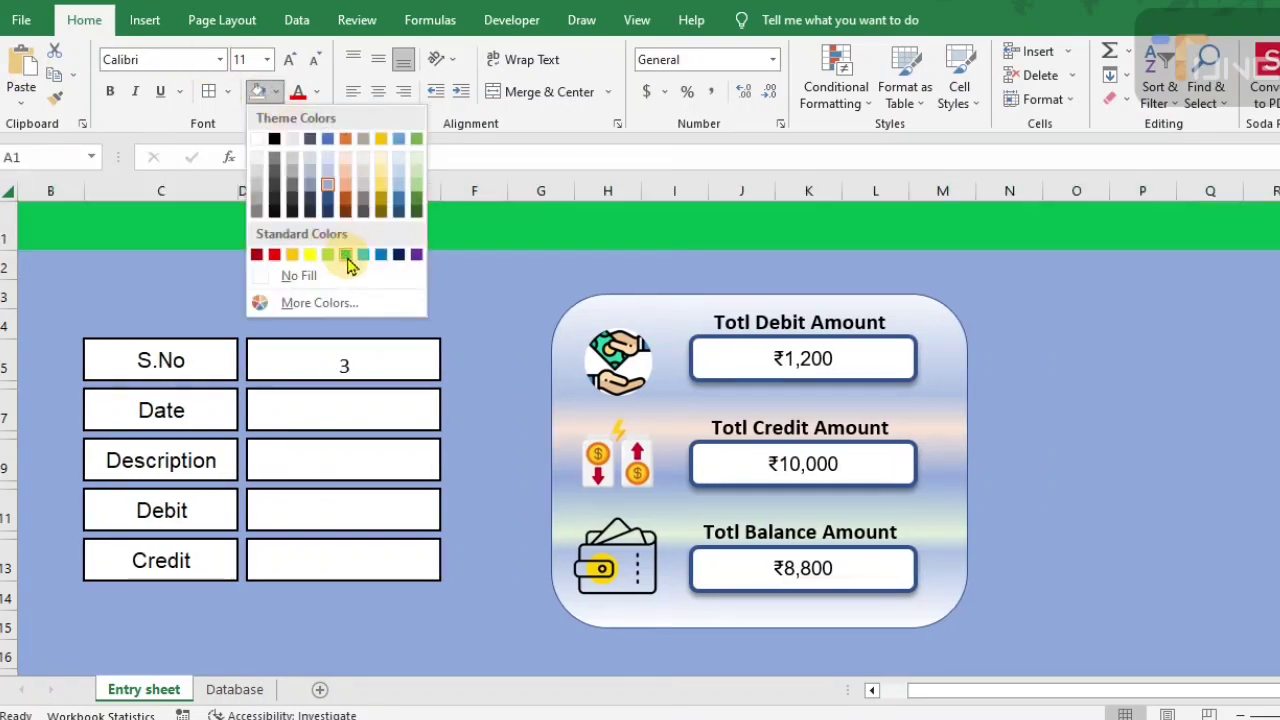
left_click(344, 254)
left_click(276, 91)
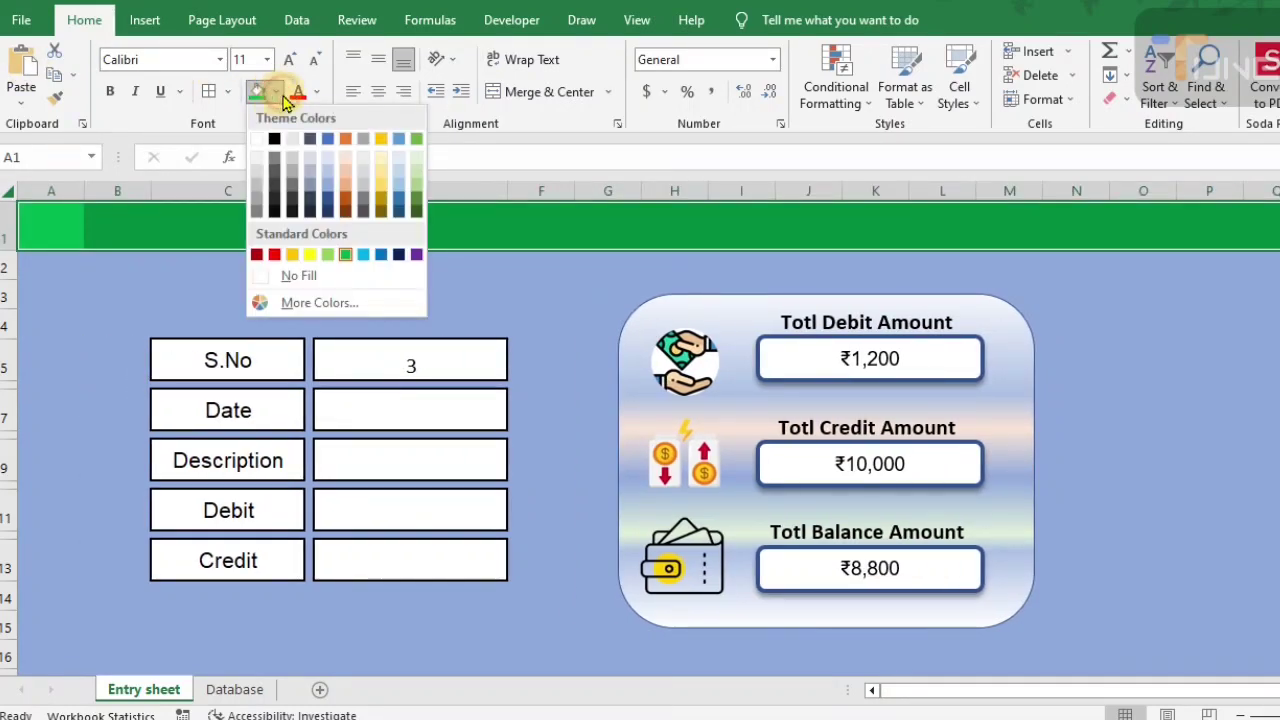
left_click(320, 300)
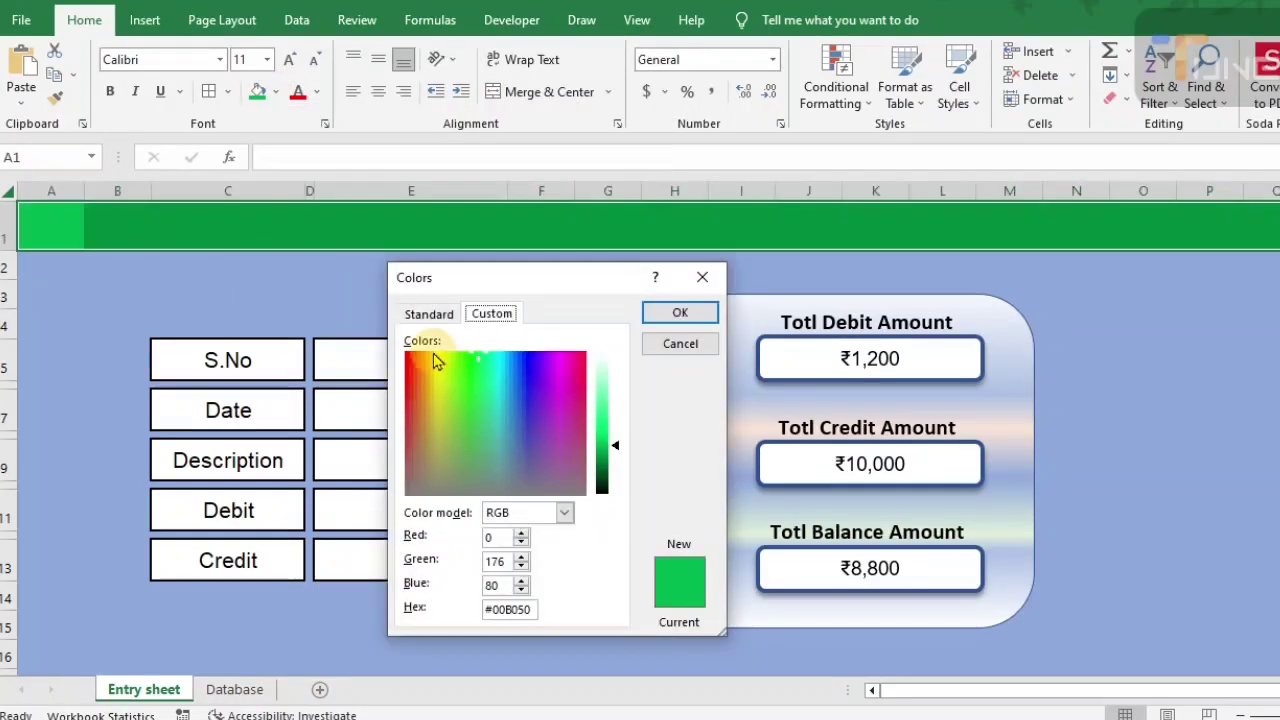
left_click(517, 358)
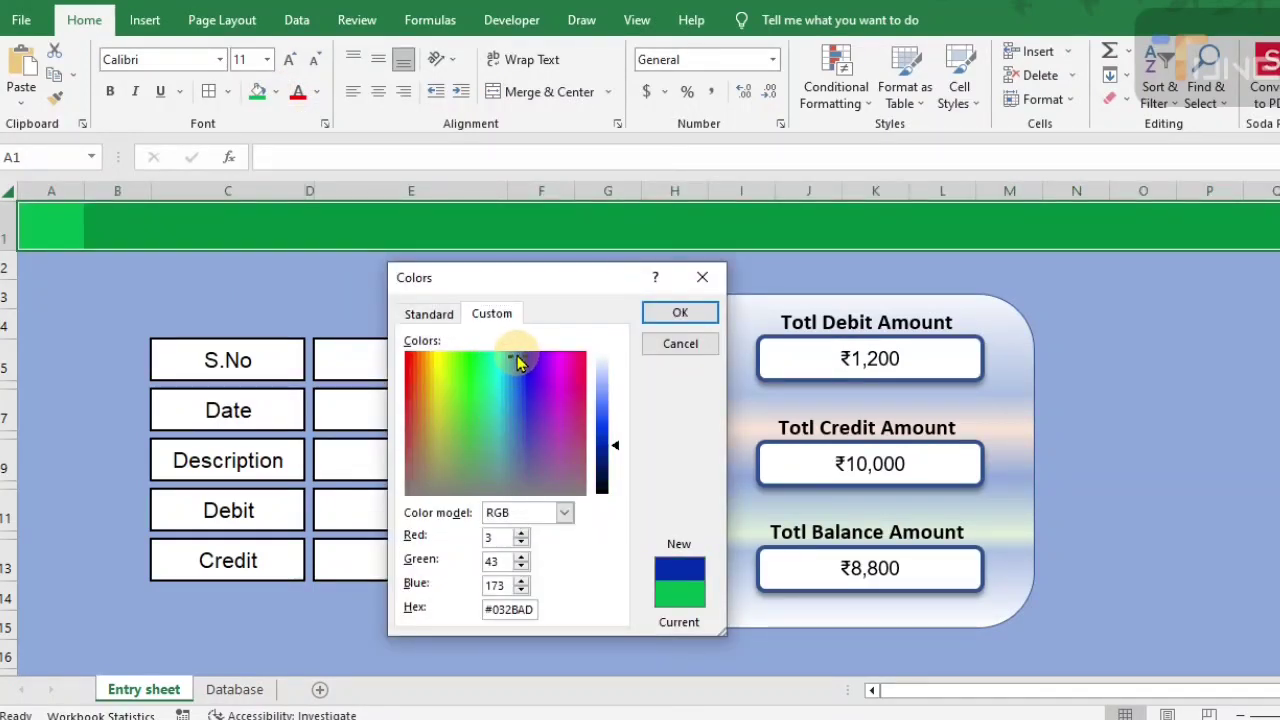
left_click(679, 314)
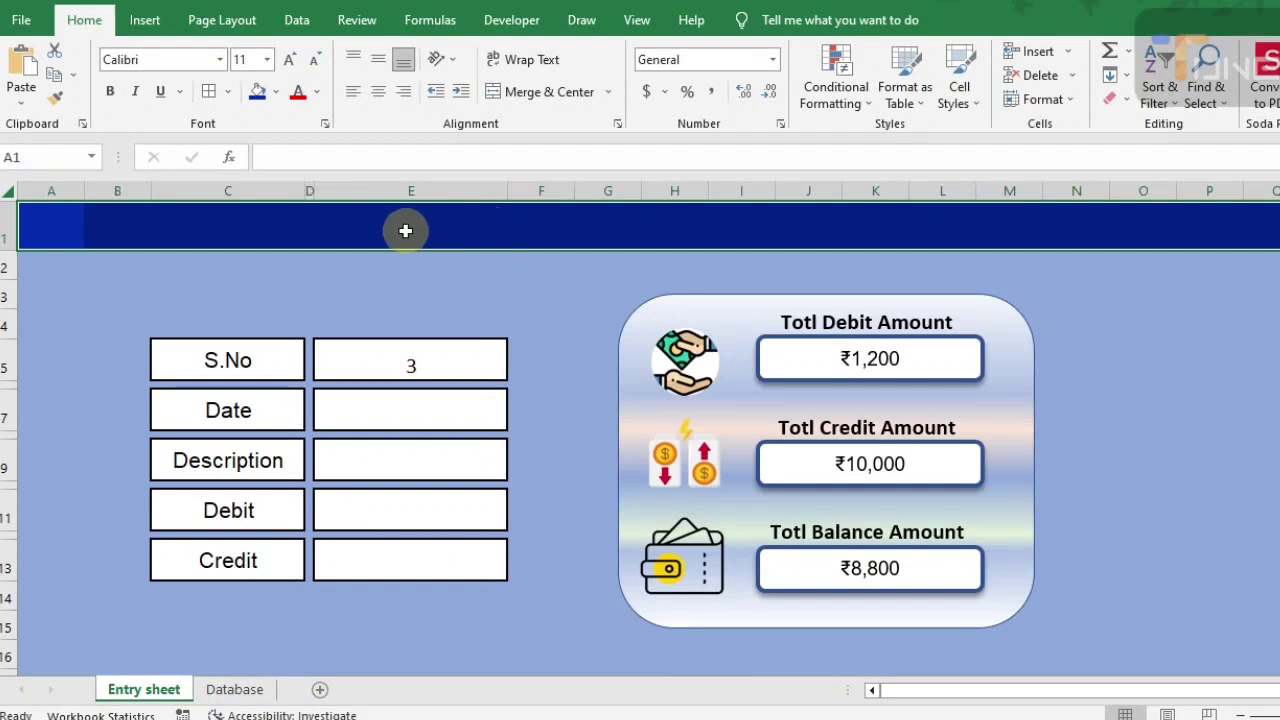
Merge and center the blue cells of row 1 and enter the title "Debit ,Credit and Balance Sheet"
left_click(494, 91)
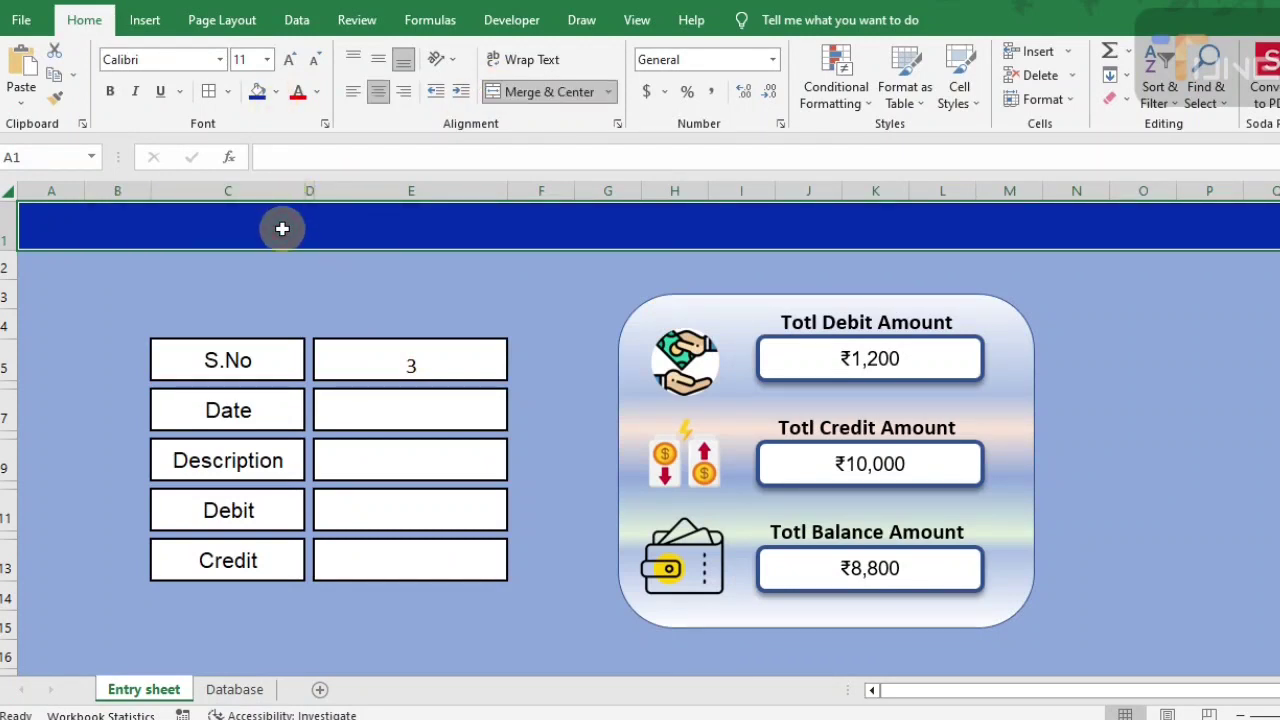
type("Debit ,Credit and B")
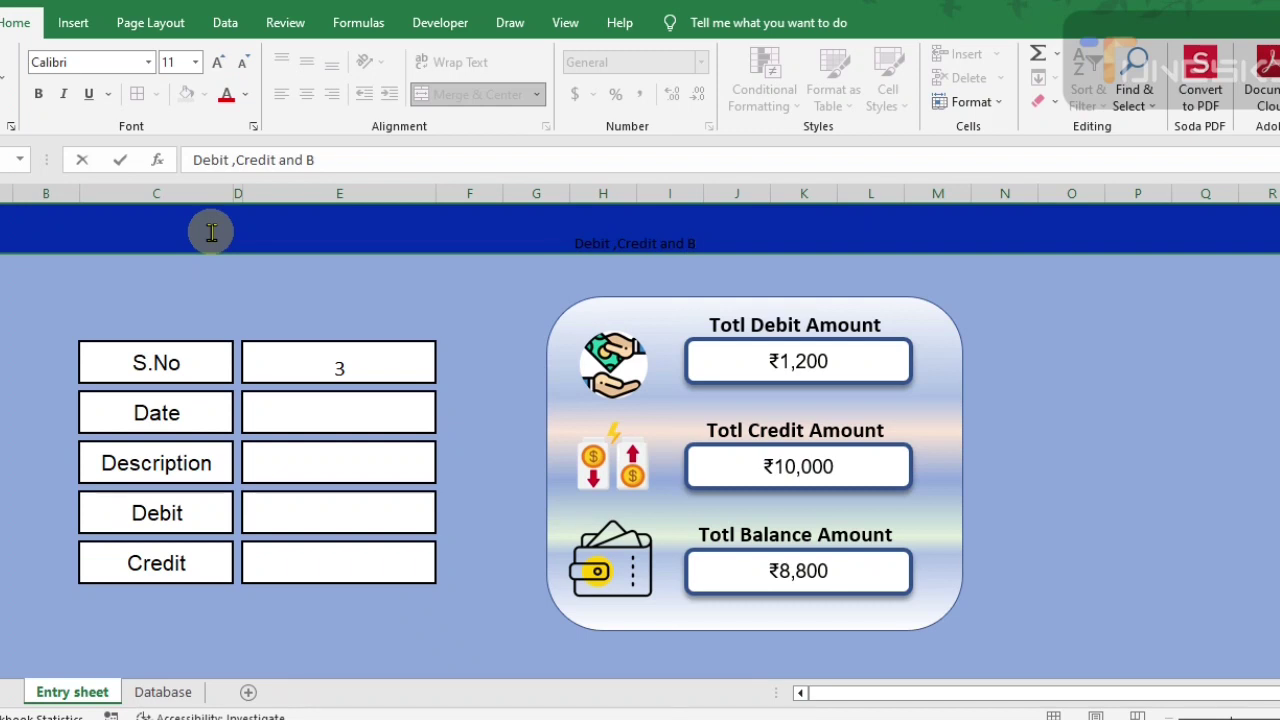
type("alance")
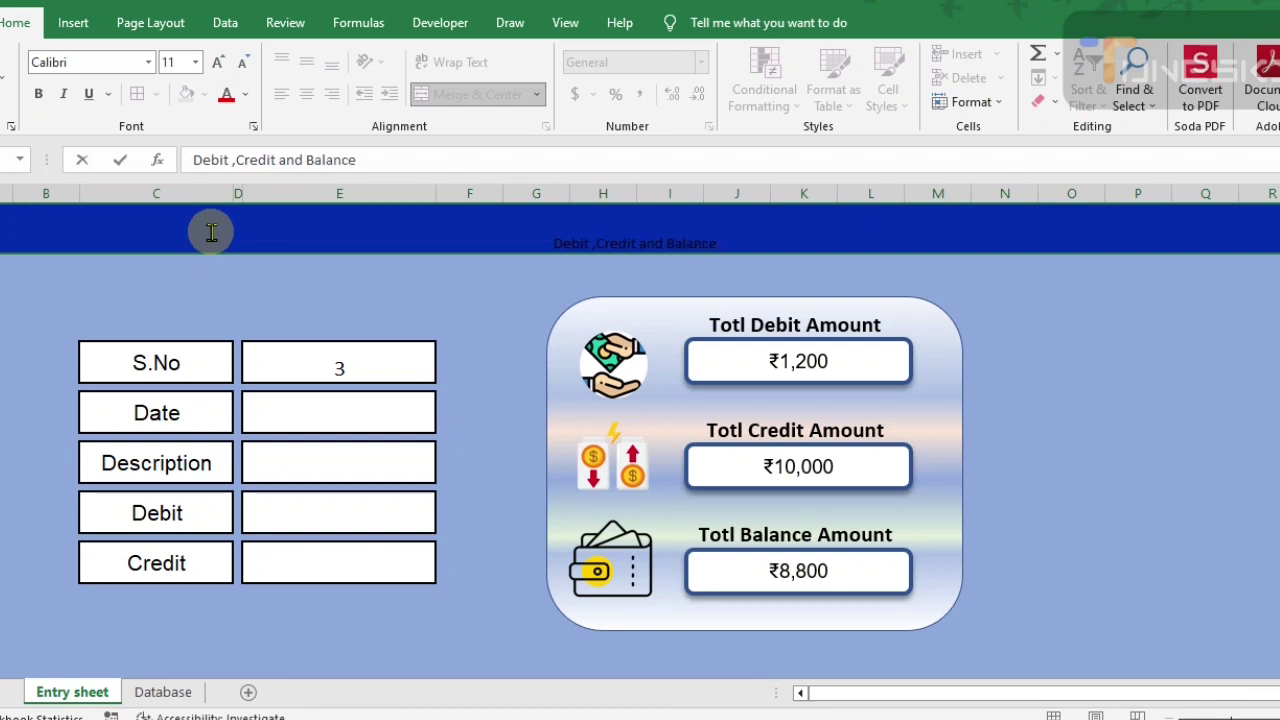
type(" Sheet")
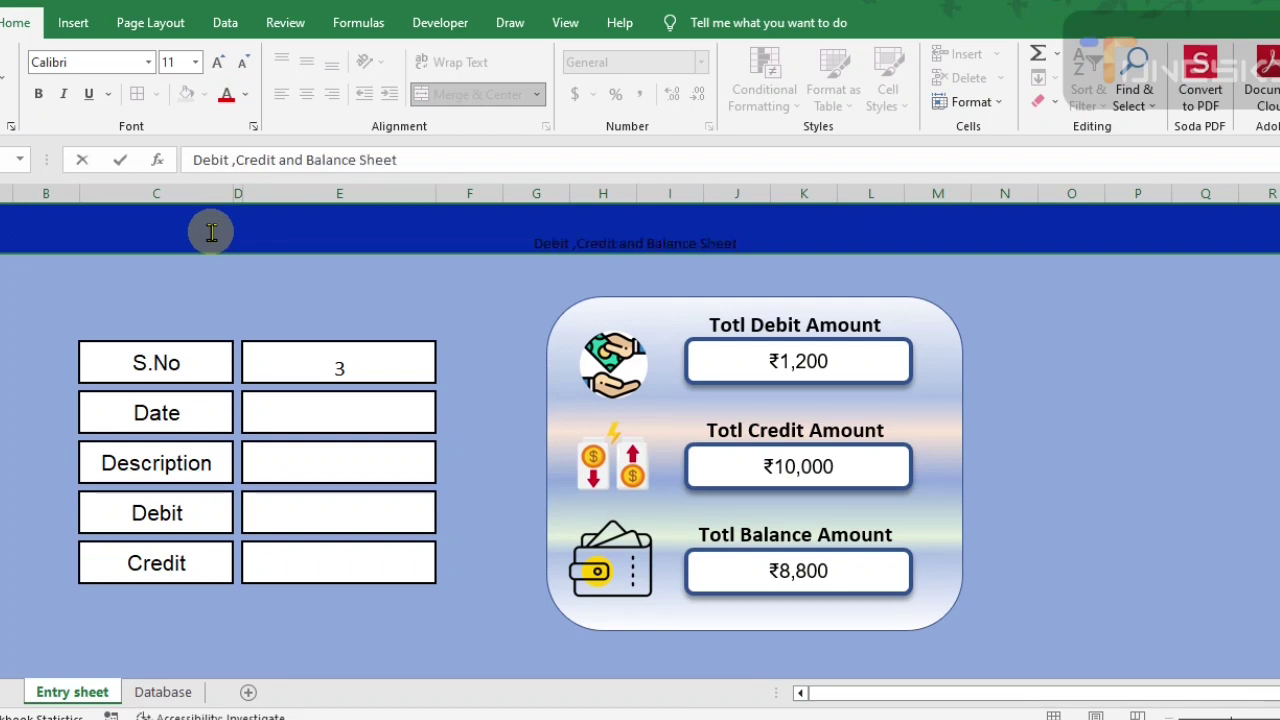
Format the sheet title text as white, bold and 20 pt
key("shift+Home")
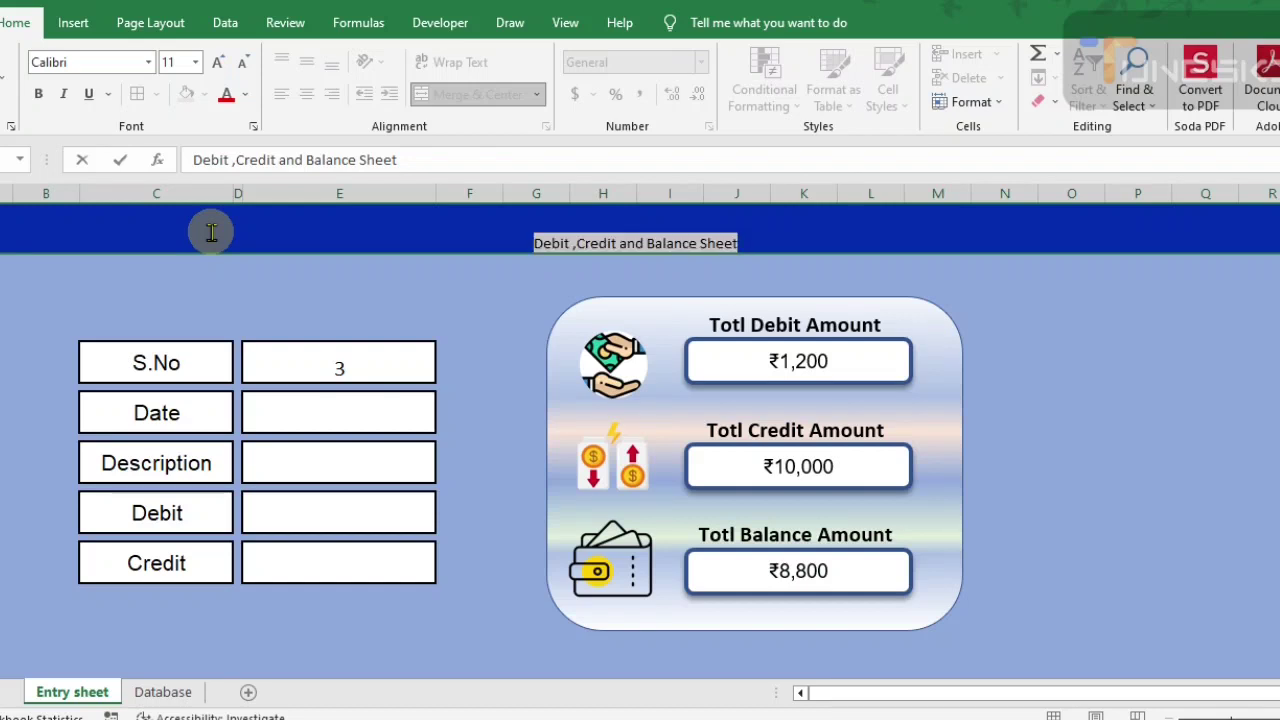
left_click(244, 94)
left_click(228, 172)
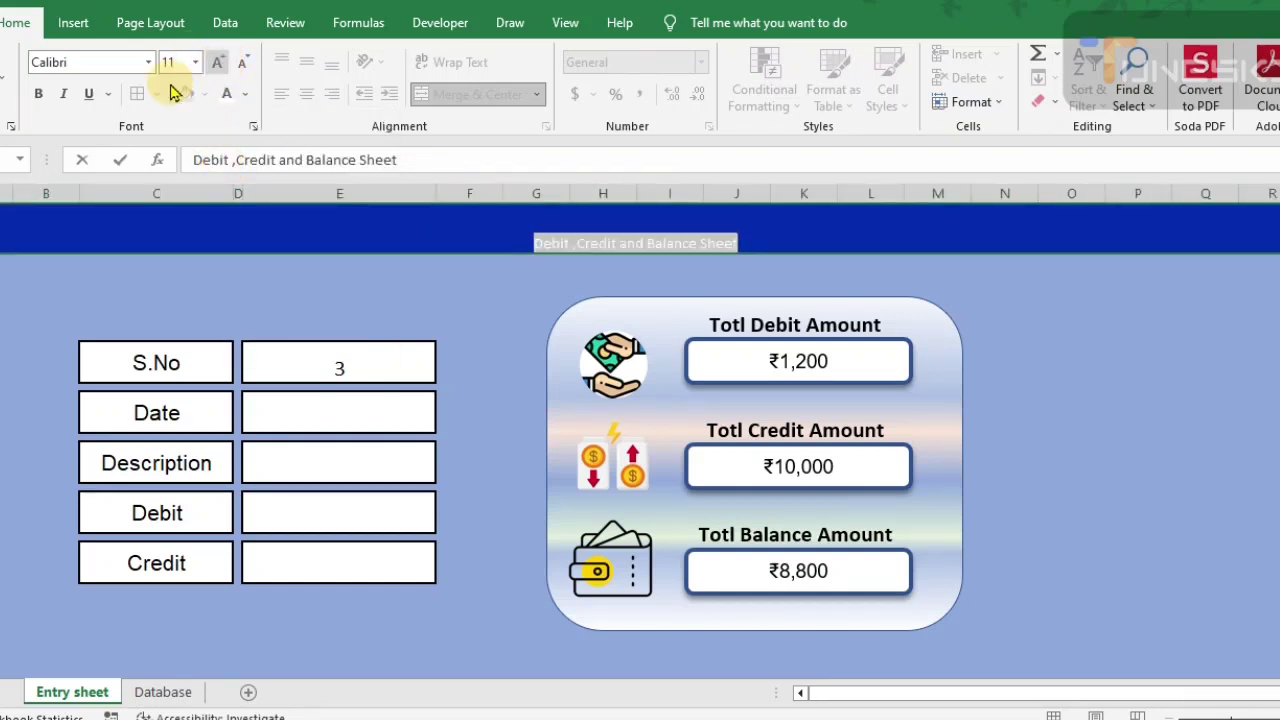
left_click(217, 62)
left_click(217, 62)
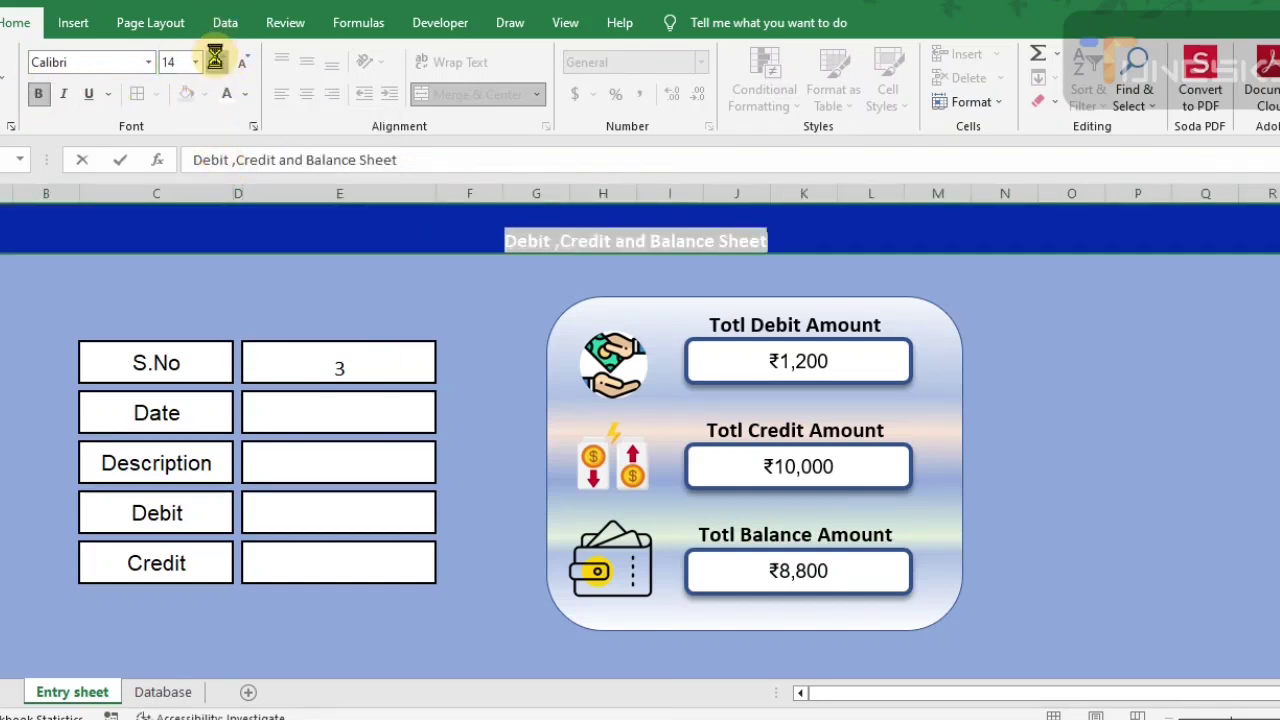
left_click(217, 62)
left_click(217, 62)
left_click(217, 62)
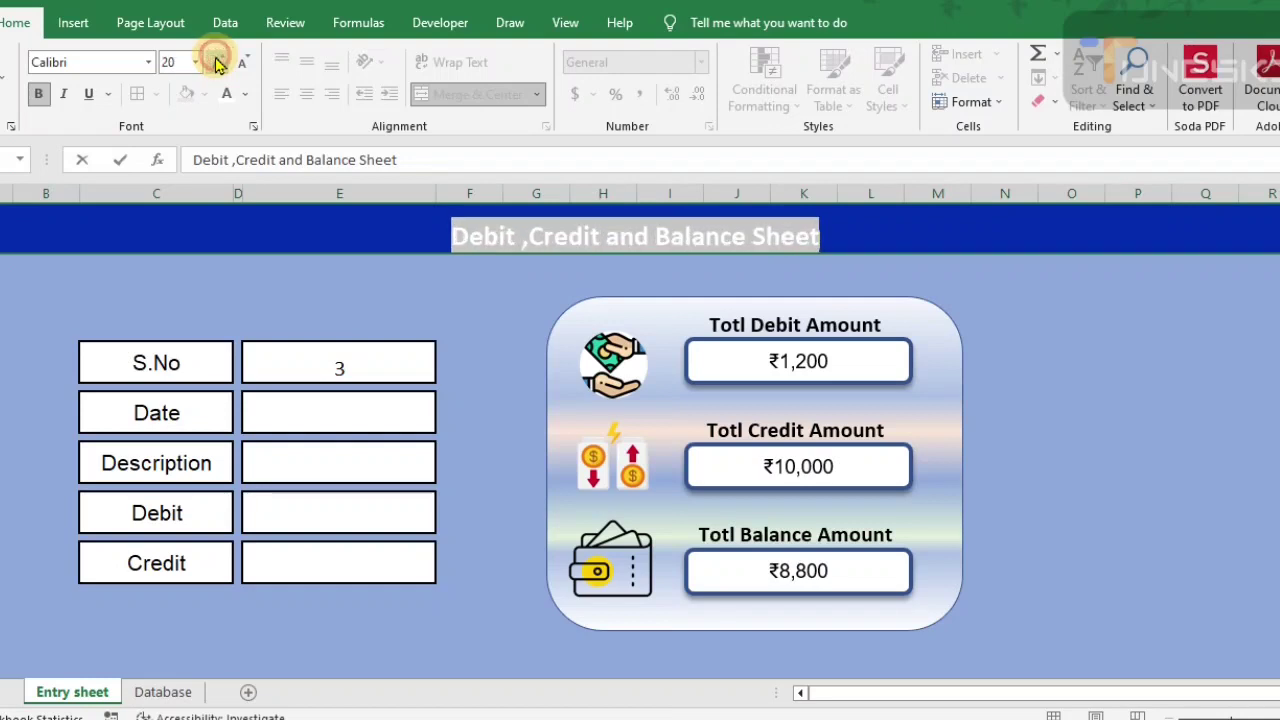
left_click(406, 231)
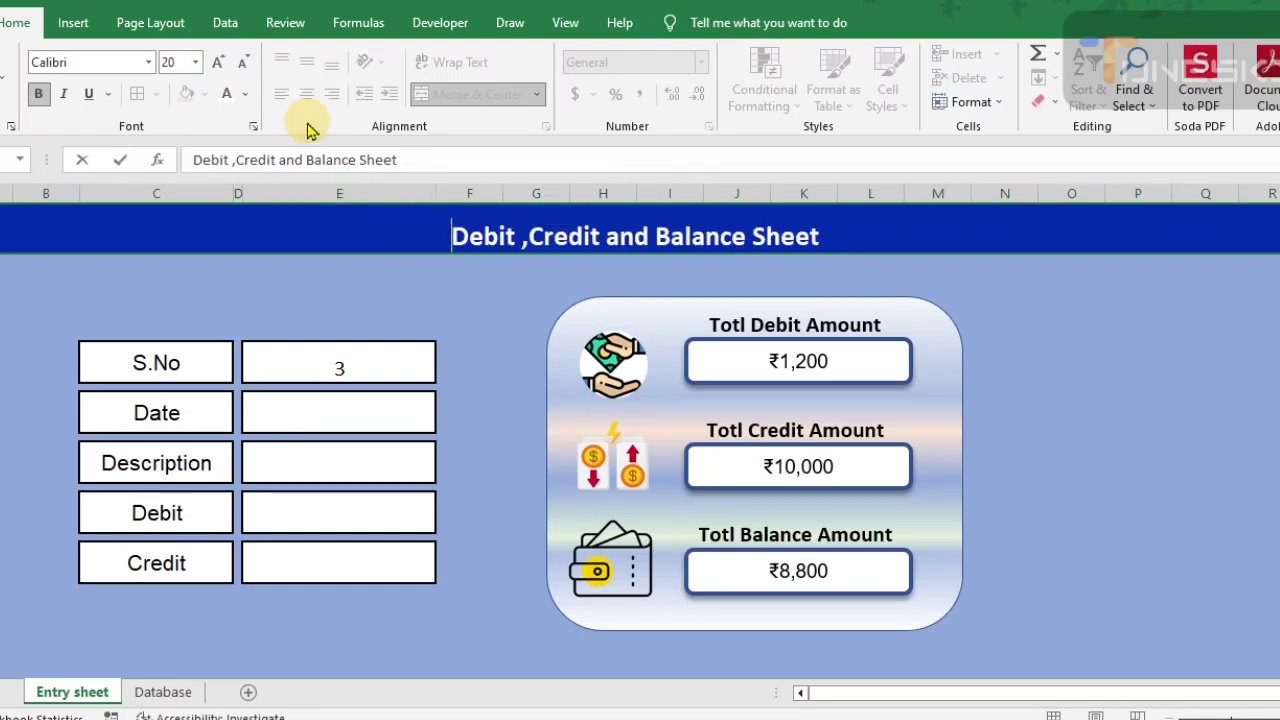
Left-align the title, indent it with leading spaces and add a space after the comma so it reads "Debit , Credit and Balance Sheet"
left_click(337, 234)
left_click(283, 92)
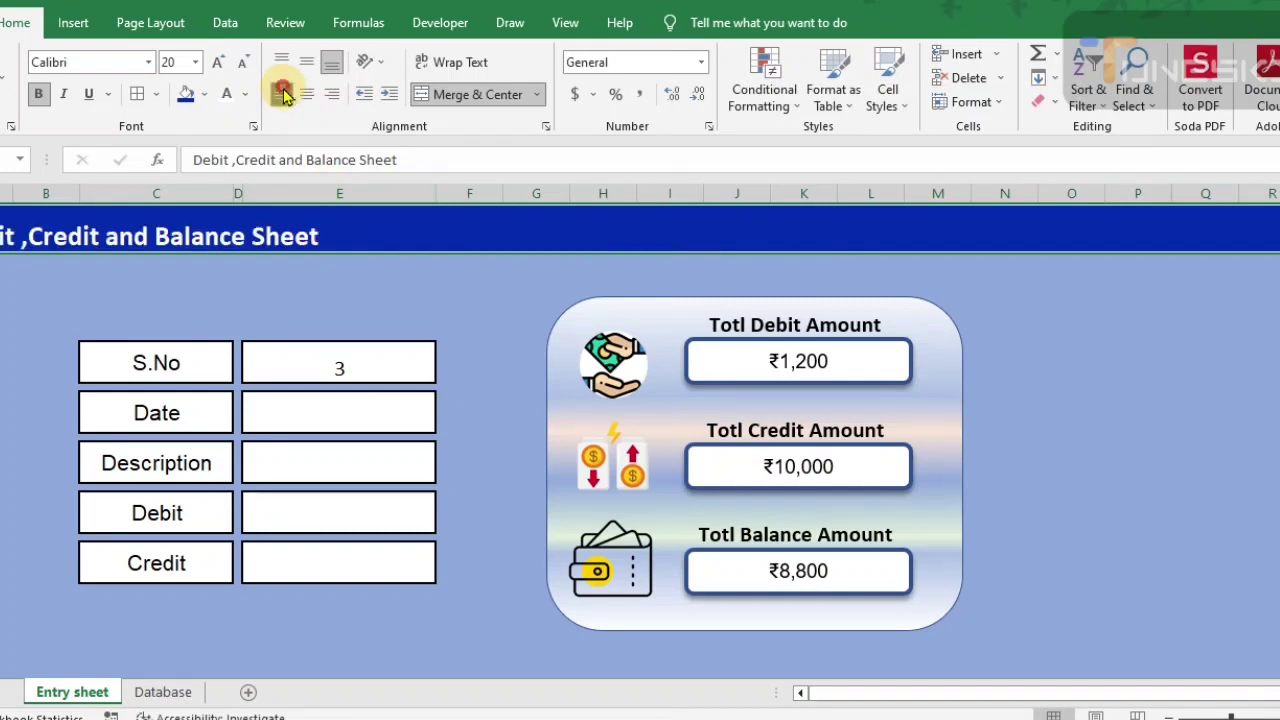
double_click(1, 230)
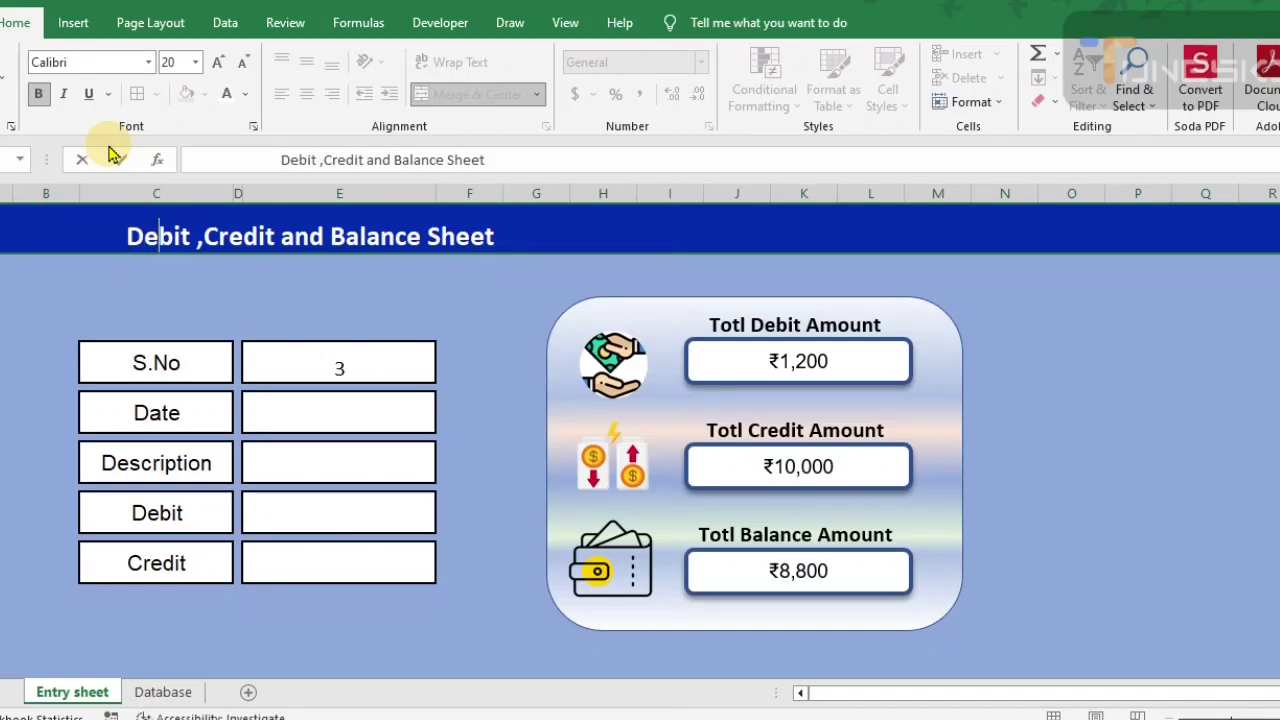
key("Right")
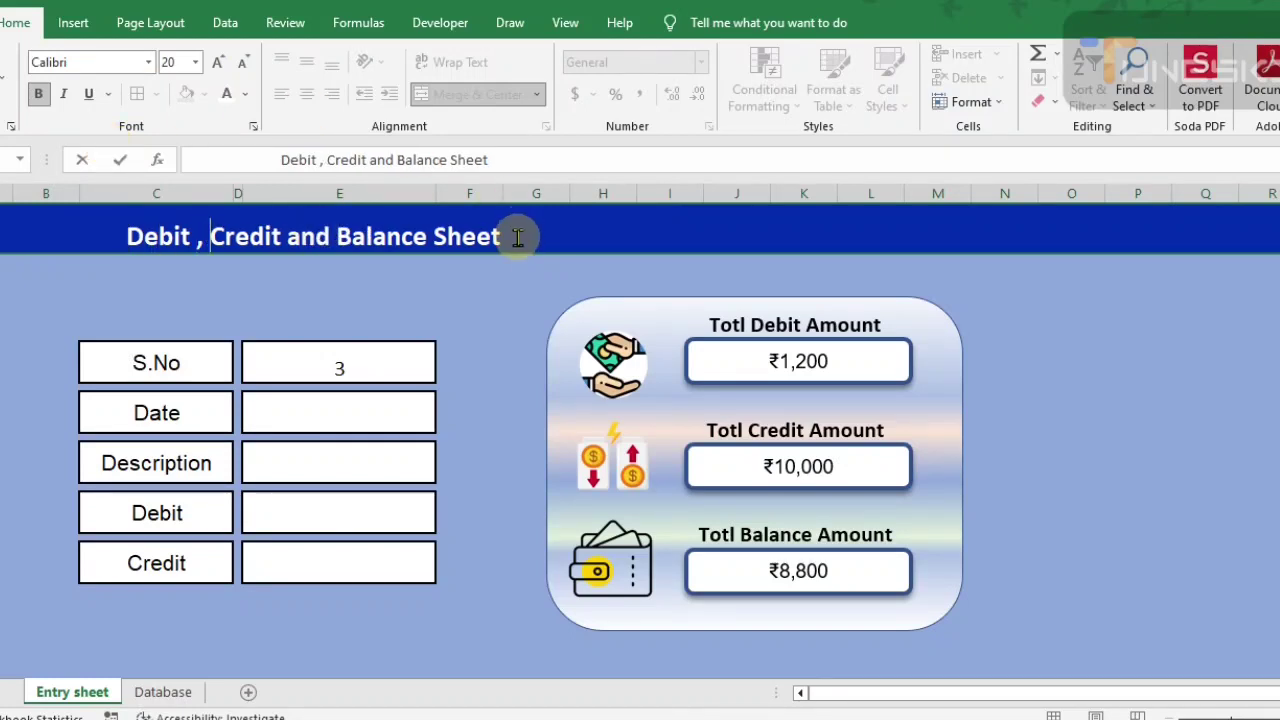
Remove some leading spaces so the title starts above the entry form's labels, and reduce the height of row 2 slightly
left_click(110, 232)
key("BackSpace")
key("BackSpace")
key("BackSpace")
key("BackSpace")
key("BackSpace")
key("BackSpace")
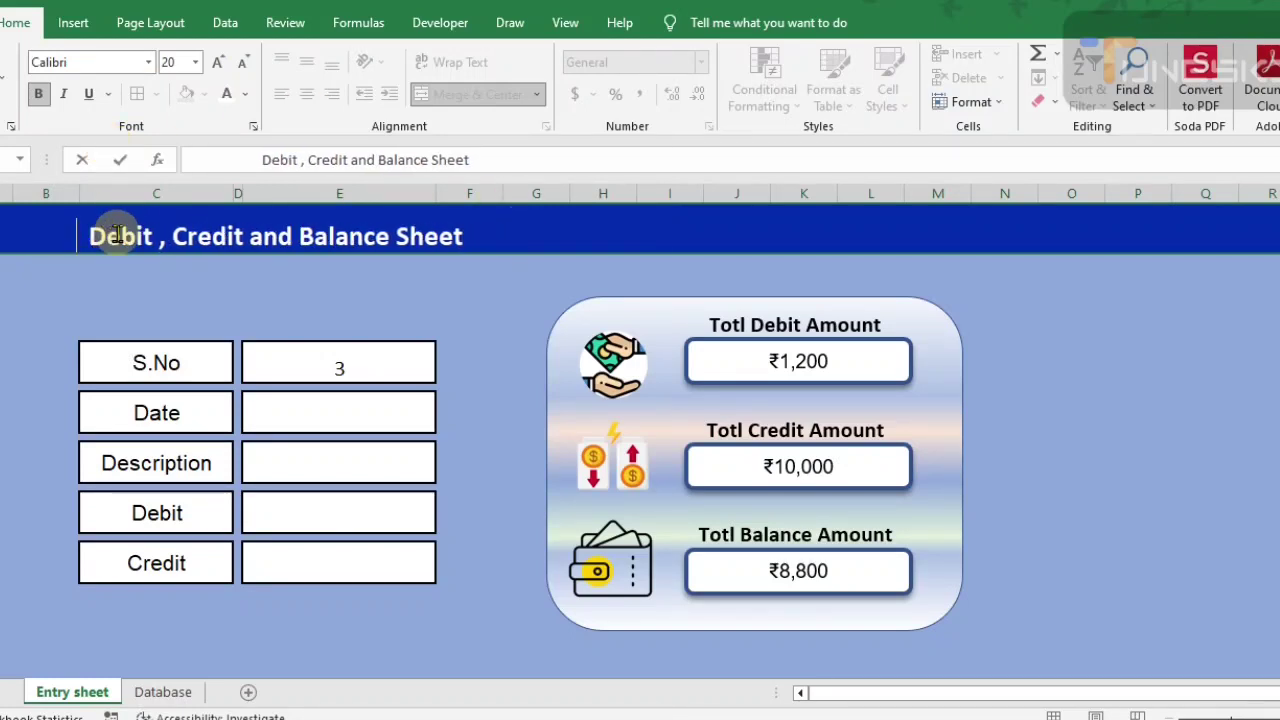
left_click(486, 299)
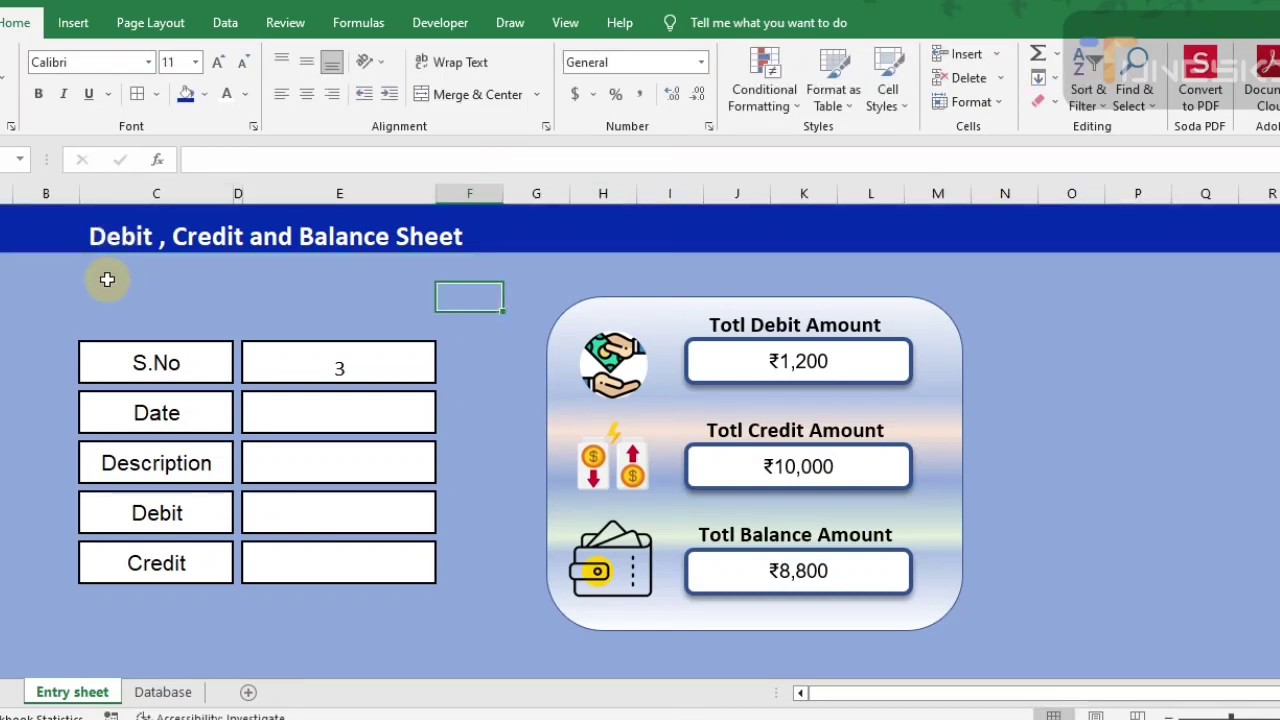
left_click_drag(0, 282, 0, 272)
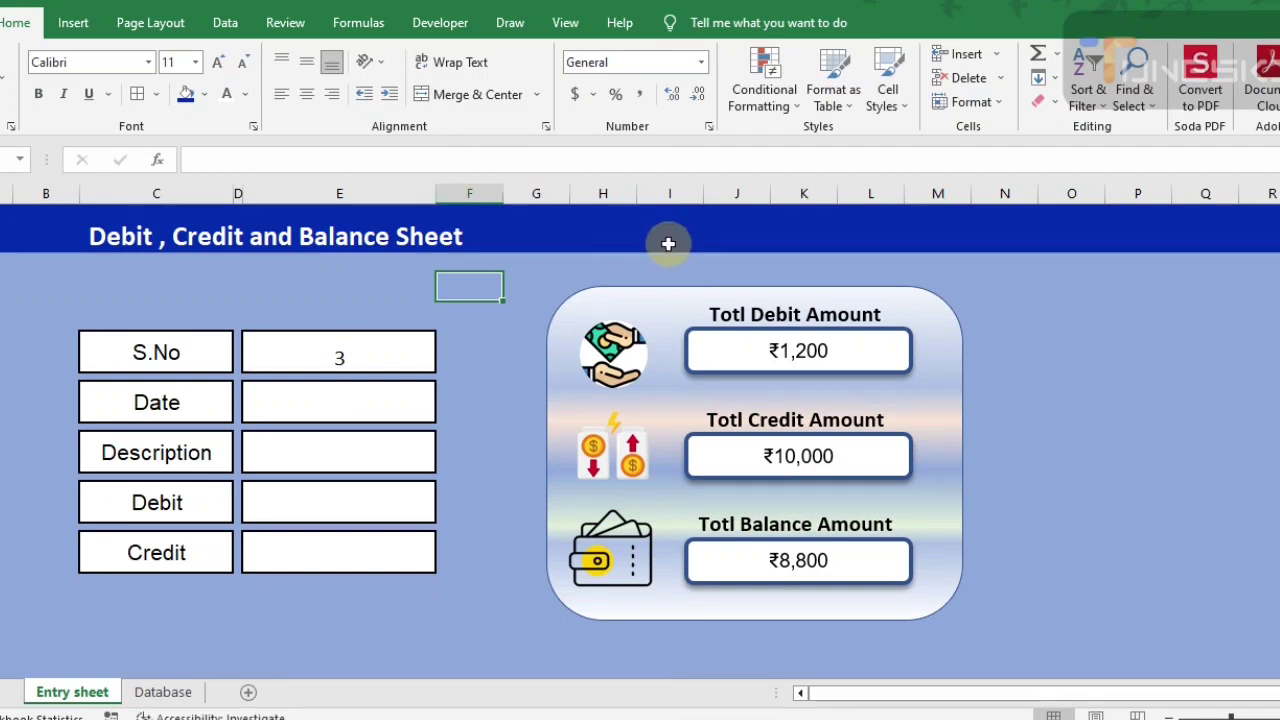
Insert a rounded rectangle about 0.42" by 1.91" beside the title, fully round its ends and position it within the blue bar
left_click(73, 24)
left_click(171, 90)
left_click(209, 184)
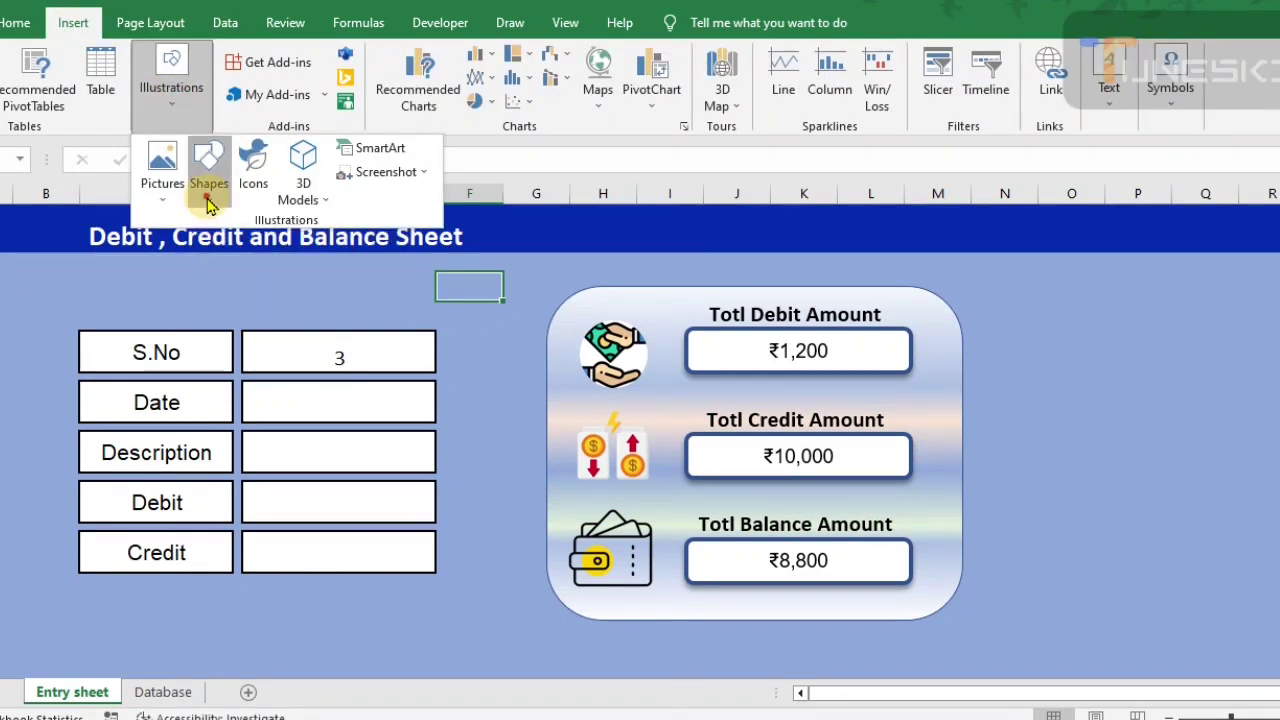
left_click(306, 248)
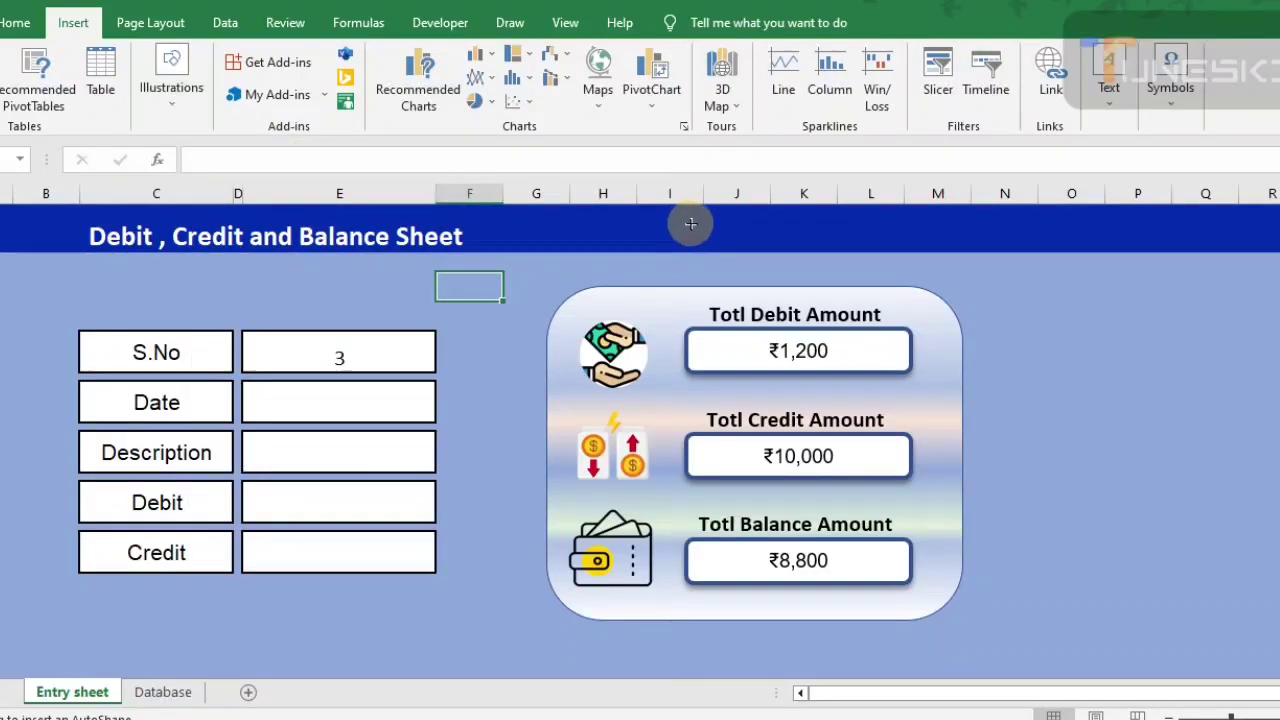
left_click_drag(684, 216, 877, 257)
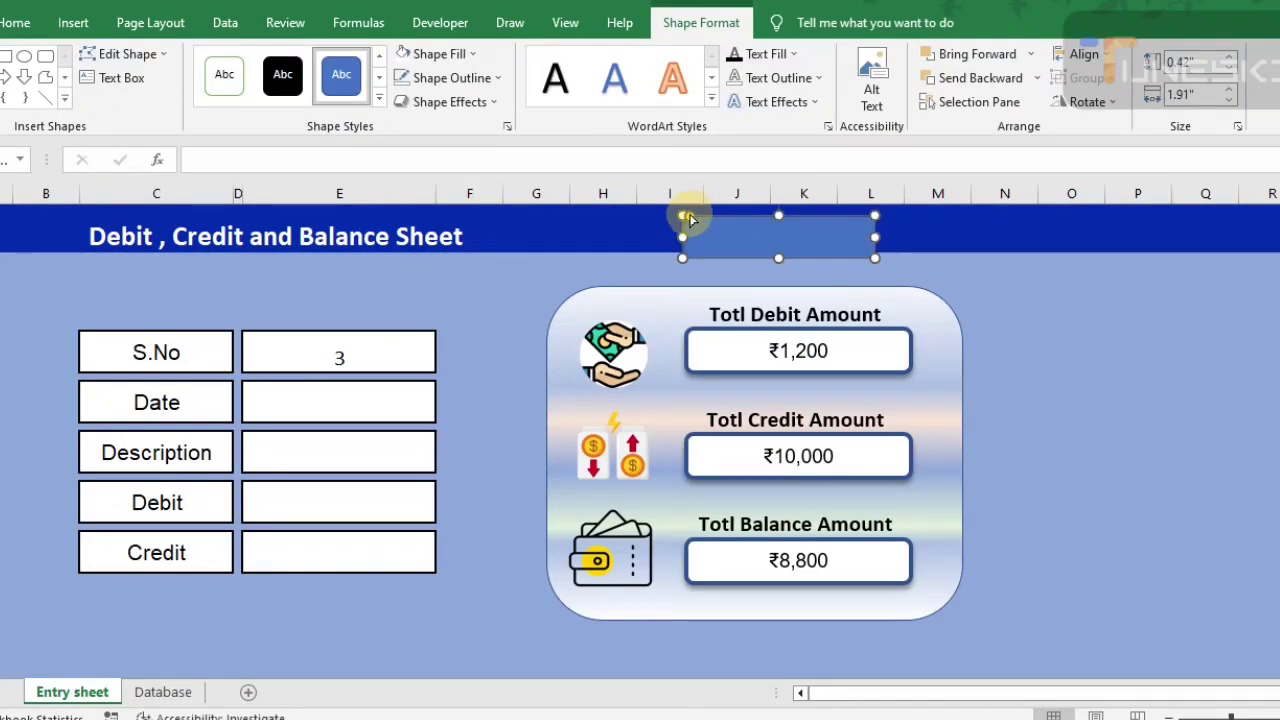
mouse_move(690, 216)
left_mouse_down()
mouse_move(706, 220)
mouse_move(686, 223)
left_mouse_up()
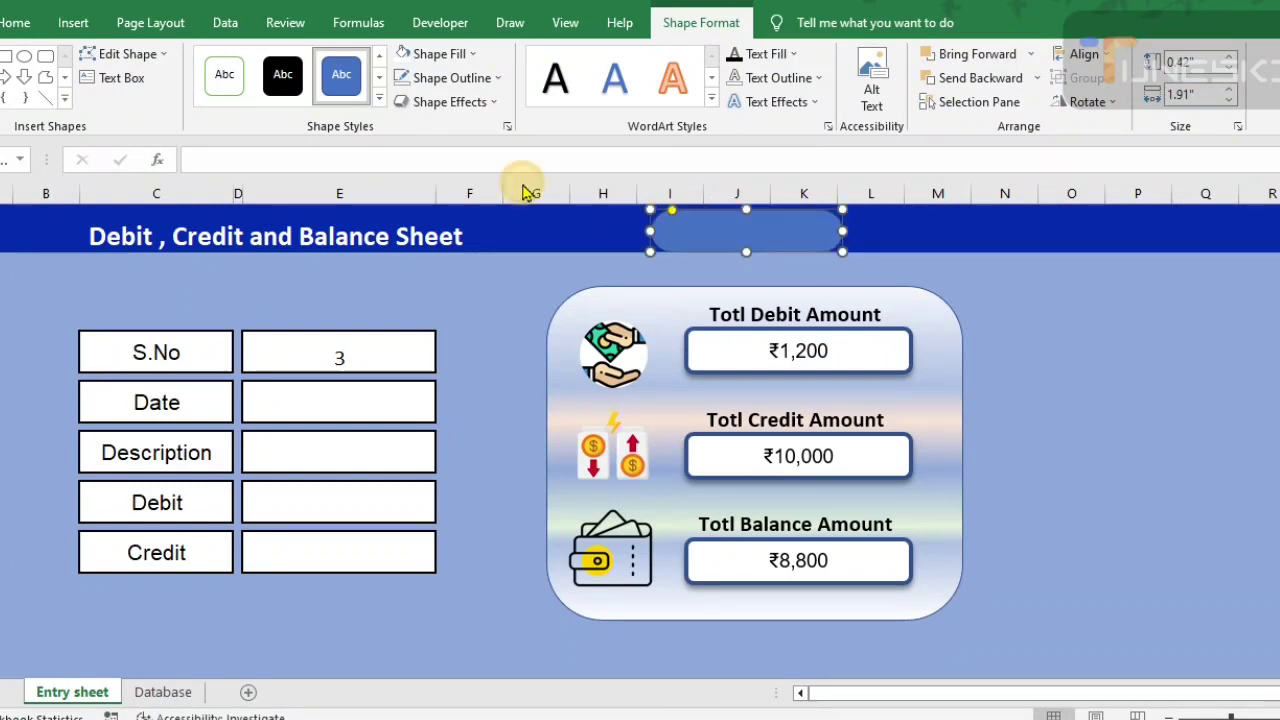
Fill the rounded rectangle in the title bar with yellow and apply the first preset shape effect to it
left_click(476, 54)
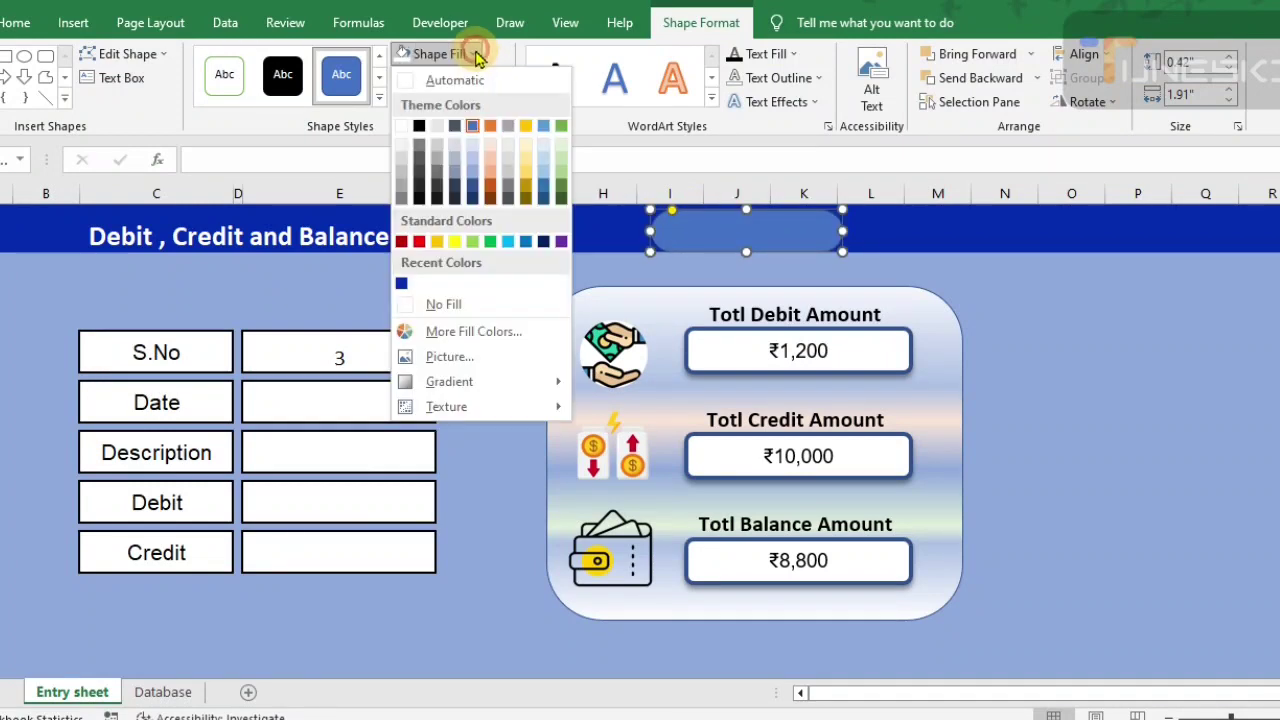
left_click(455, 240)
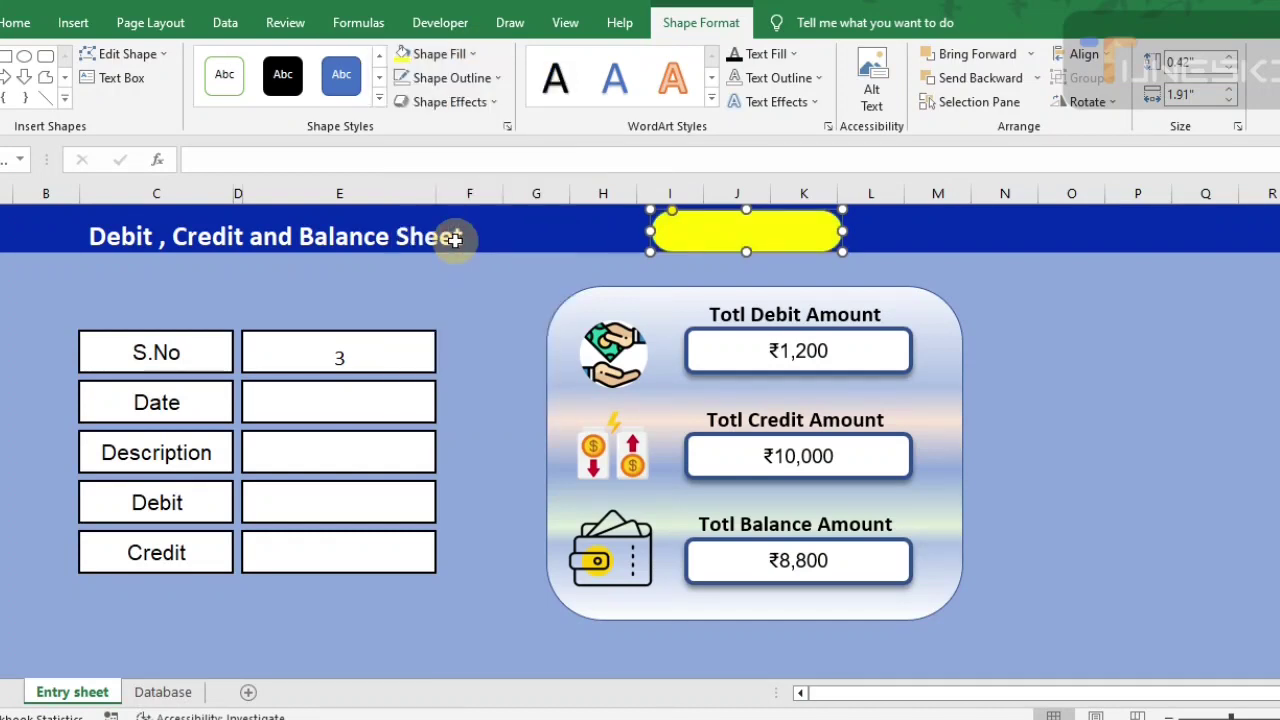
left_click(490, 102)
mouse_move(494, 139)
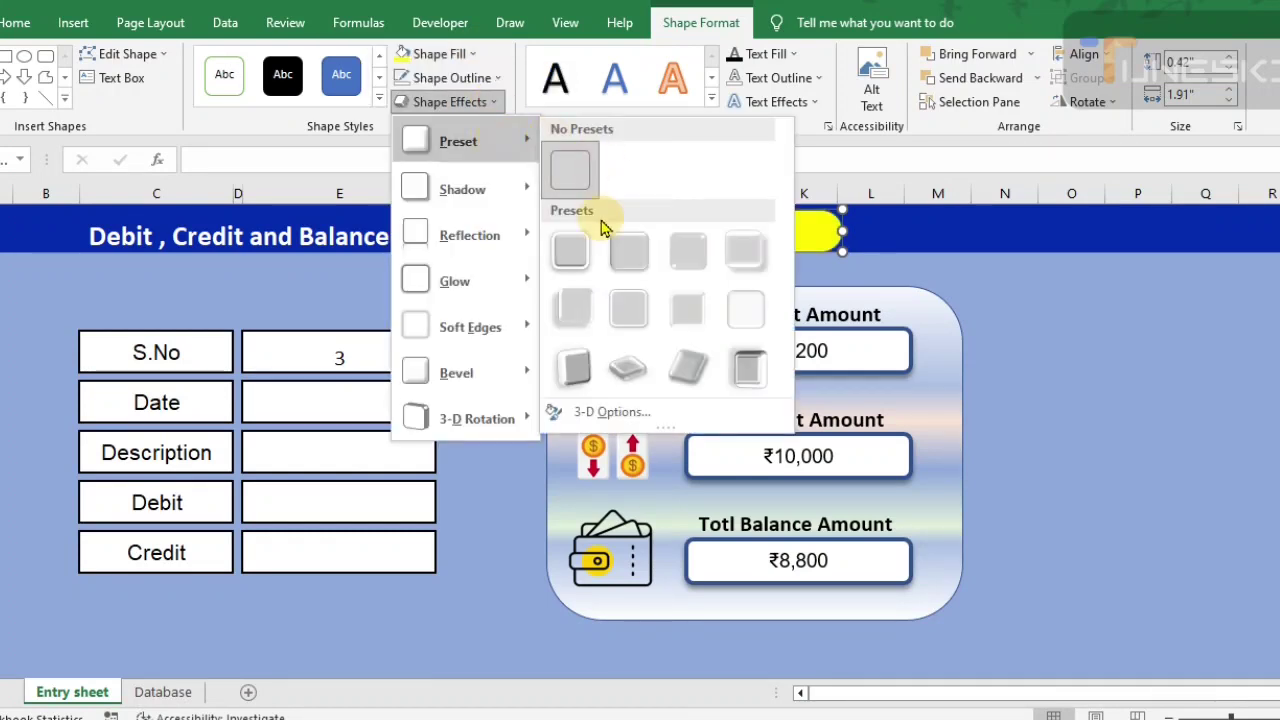
left_click(574, 248)
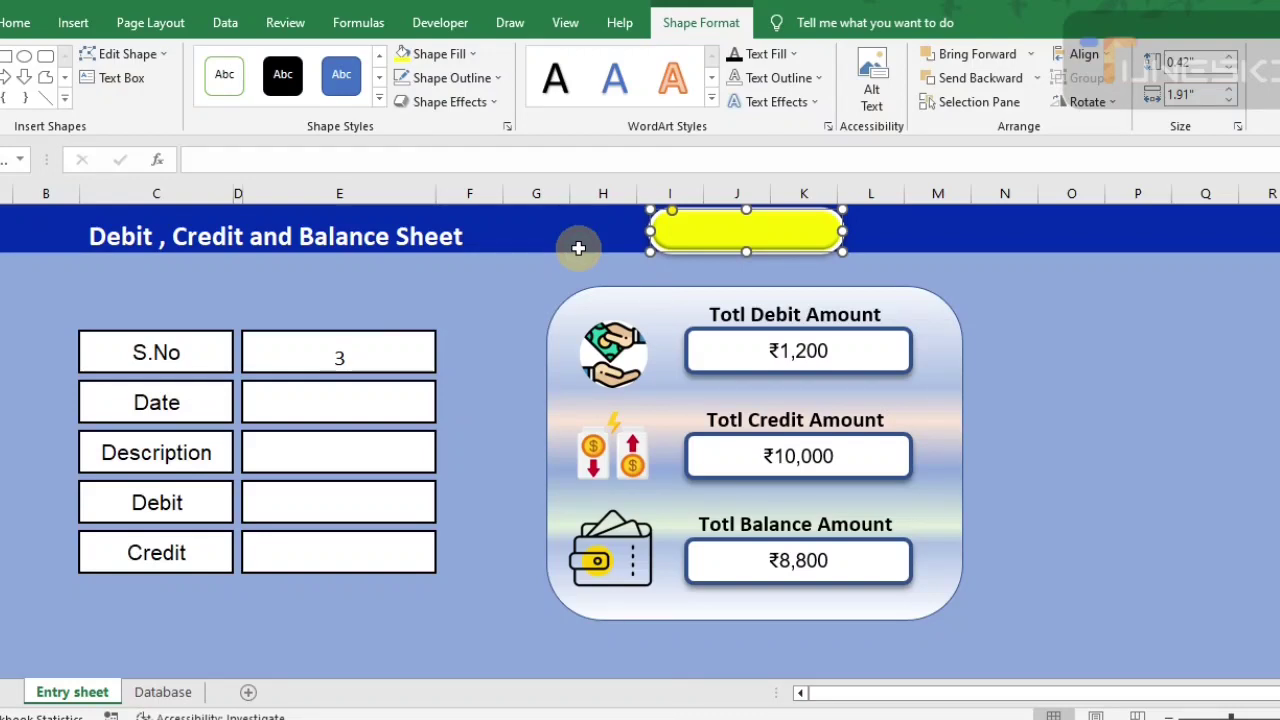
Label the yellow shape "Database" at 18 pt, centred horizontally and vertically
left_click(727, 231)
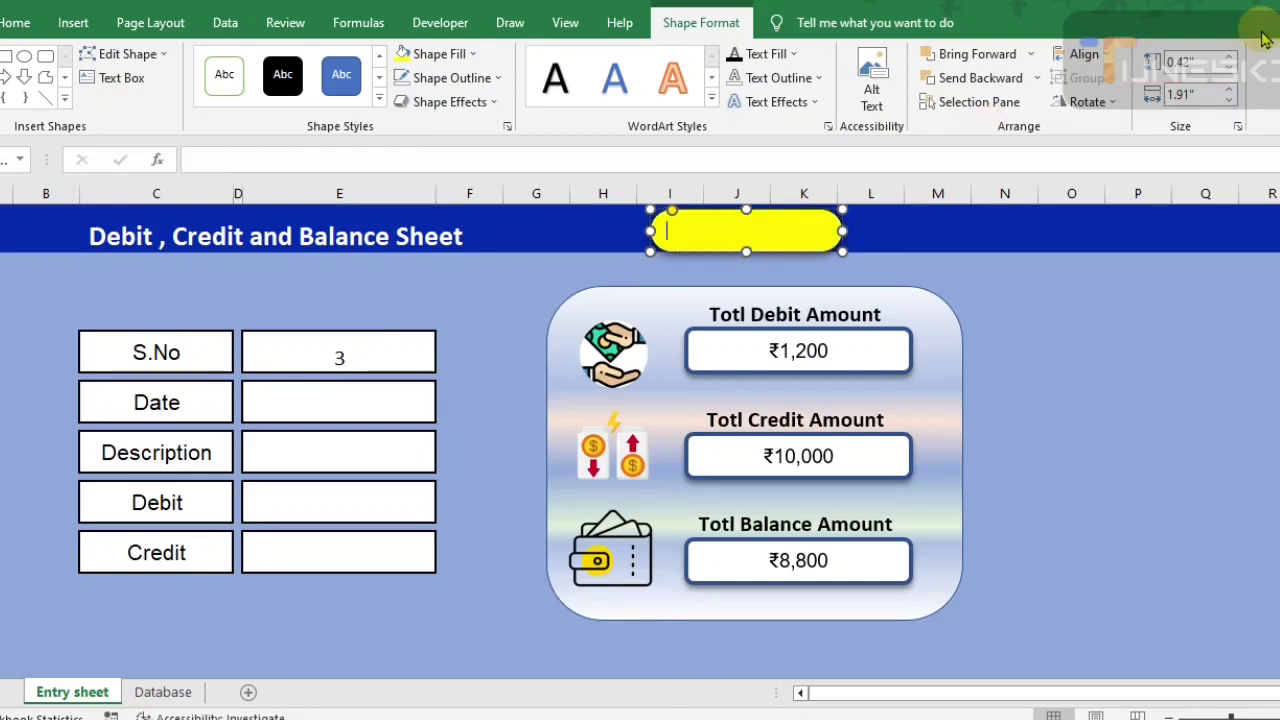
type("Database")
key("ctrl+a")
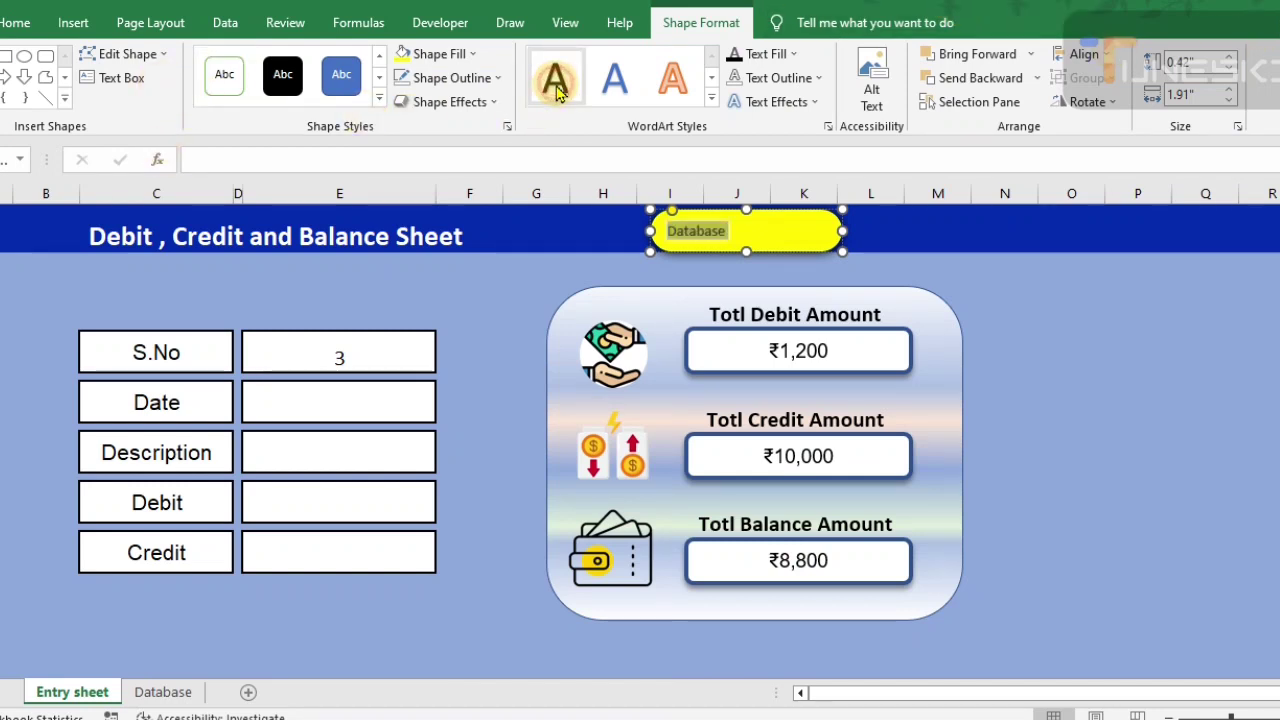
left_click(24, 28)
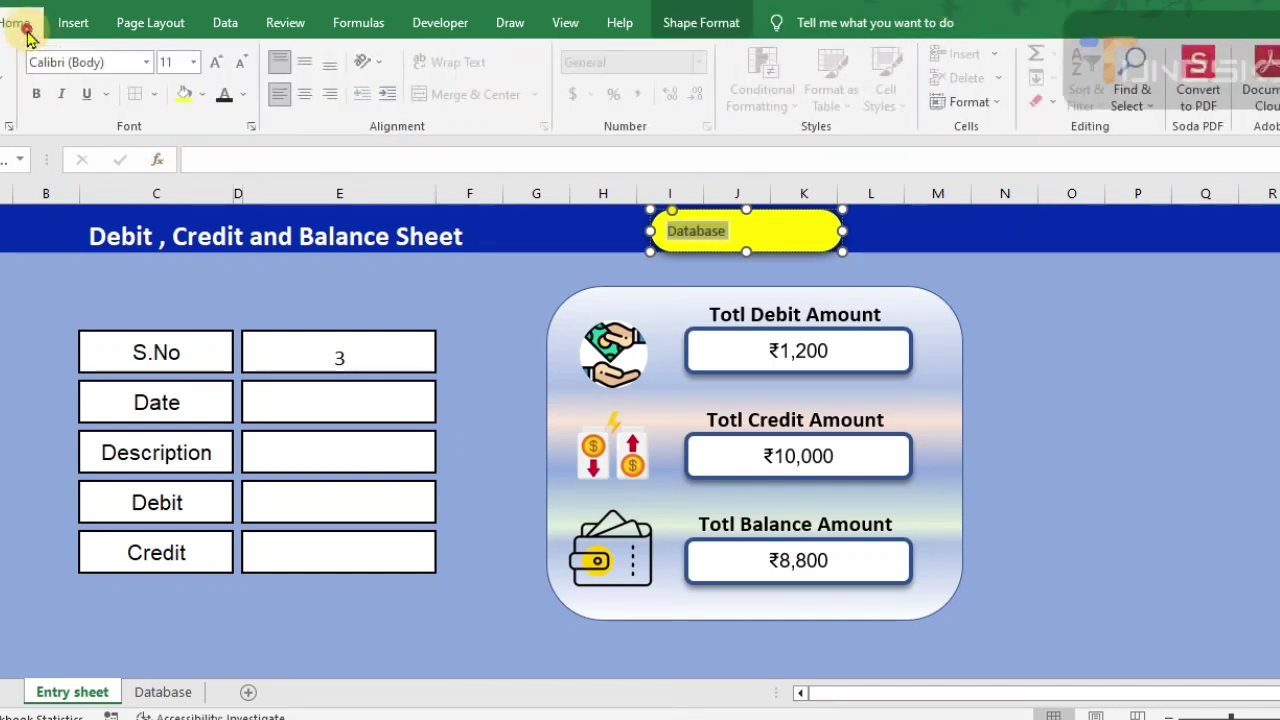
left_click(215, 62)
left_click(215, 62)
left_click(307, 94)
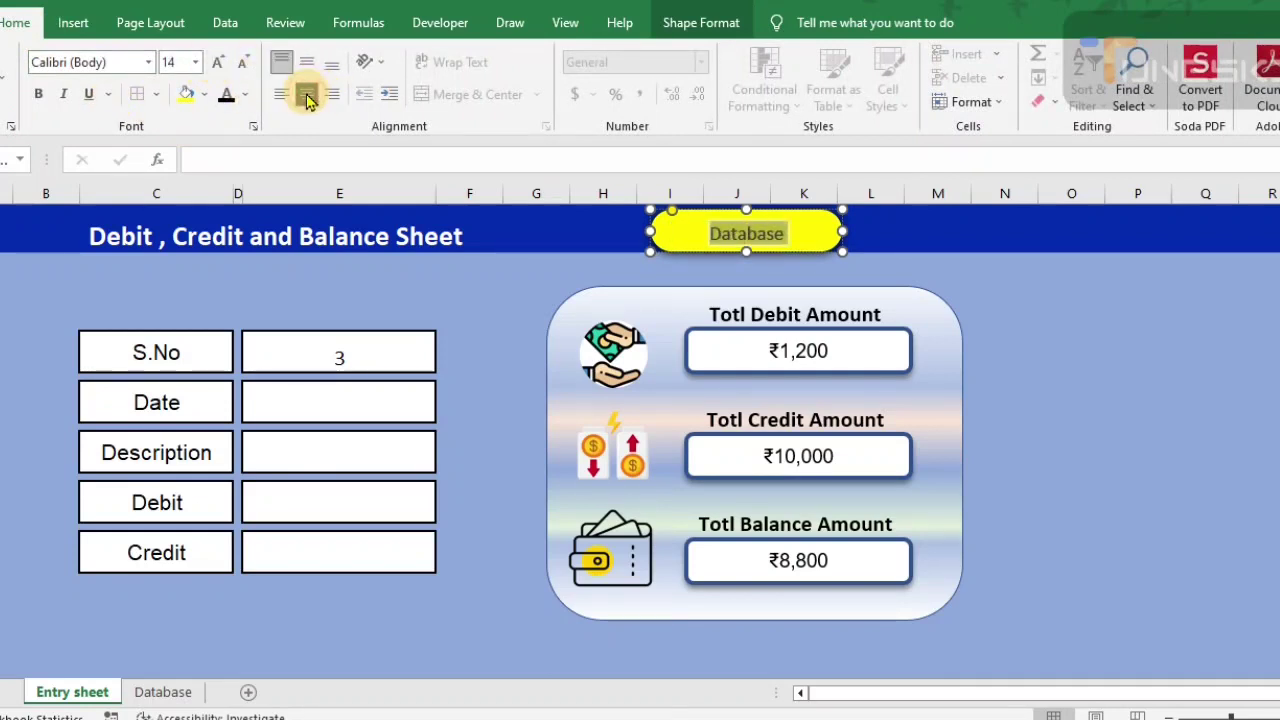
left_click(219, 63)
left_click(219, 63)
left_click(308, 62)
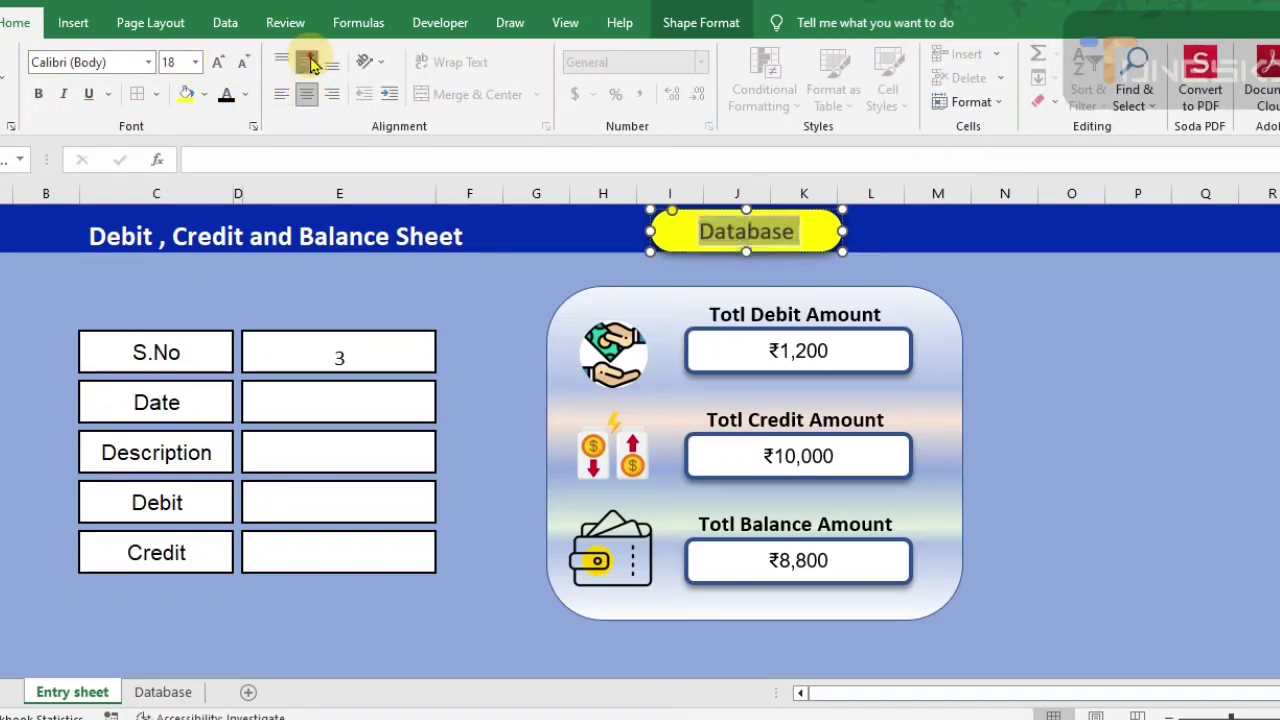
left_click(908, 243)
left_click(986, 280)
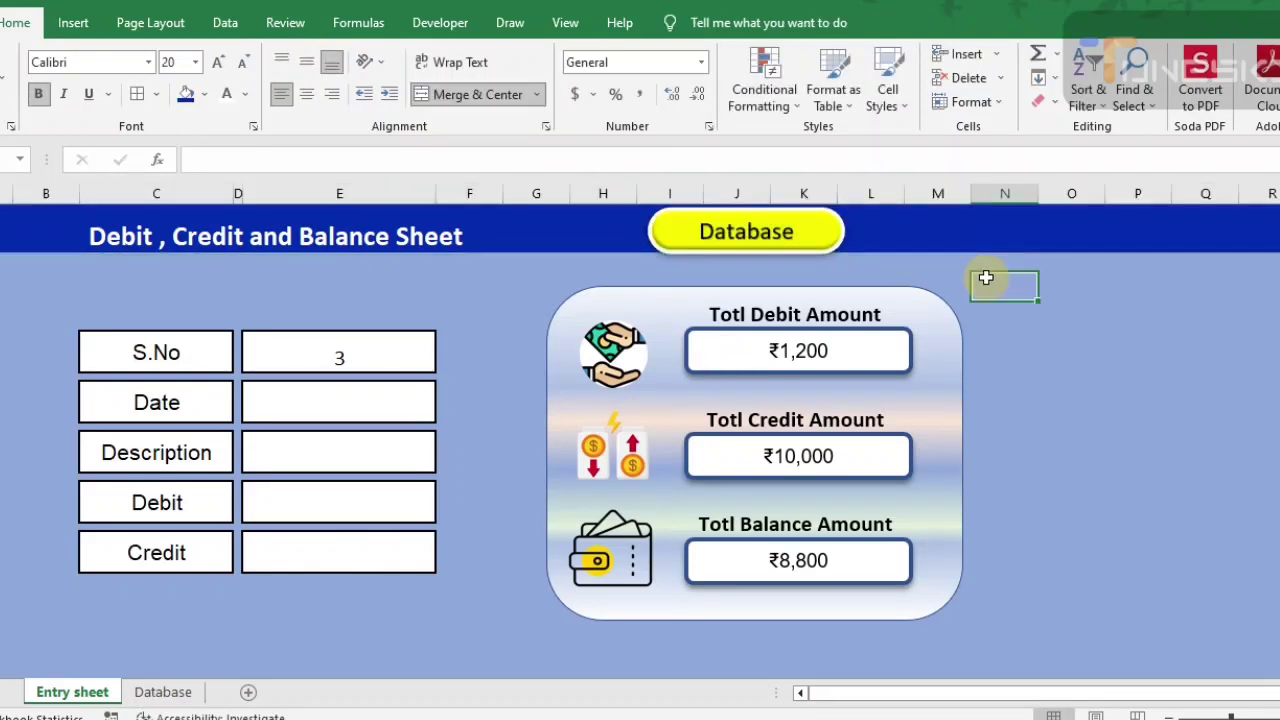
Copy the yellow button to the Database sheet, place it beside the totals table and narrow column G slightly
left_click(747, 235)
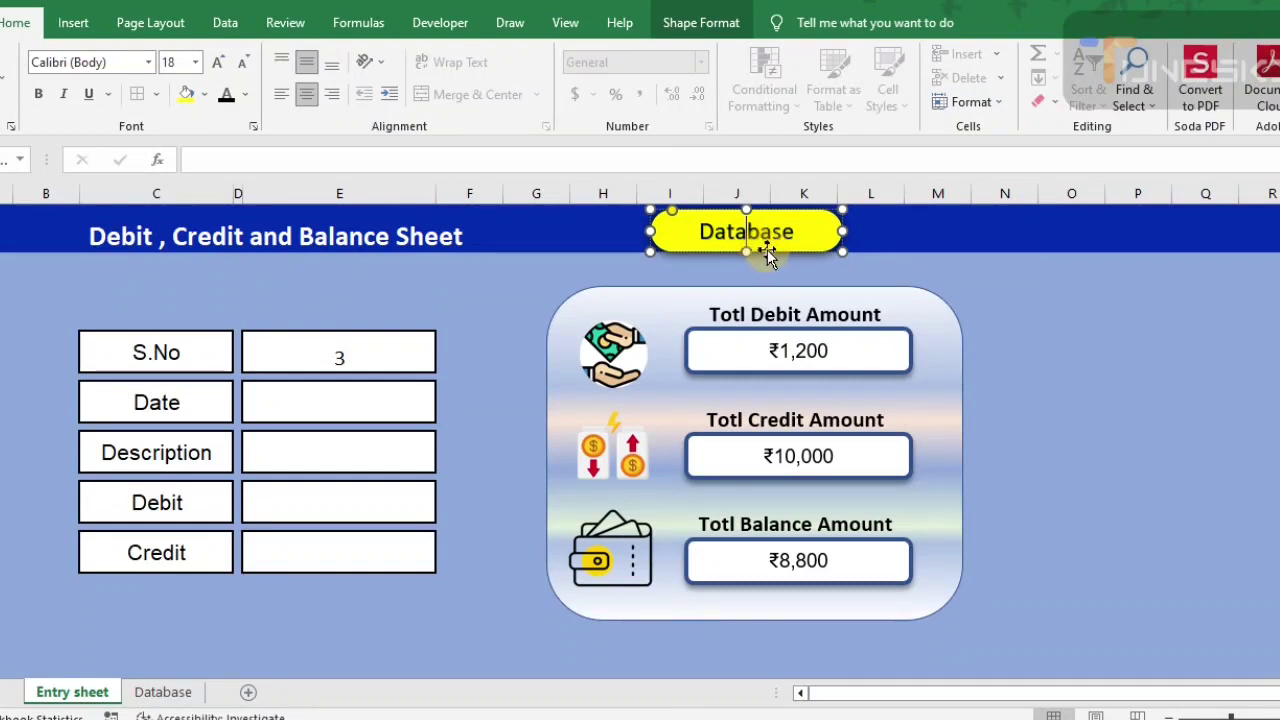
left_click(766, 249)
left_click(170, 691)
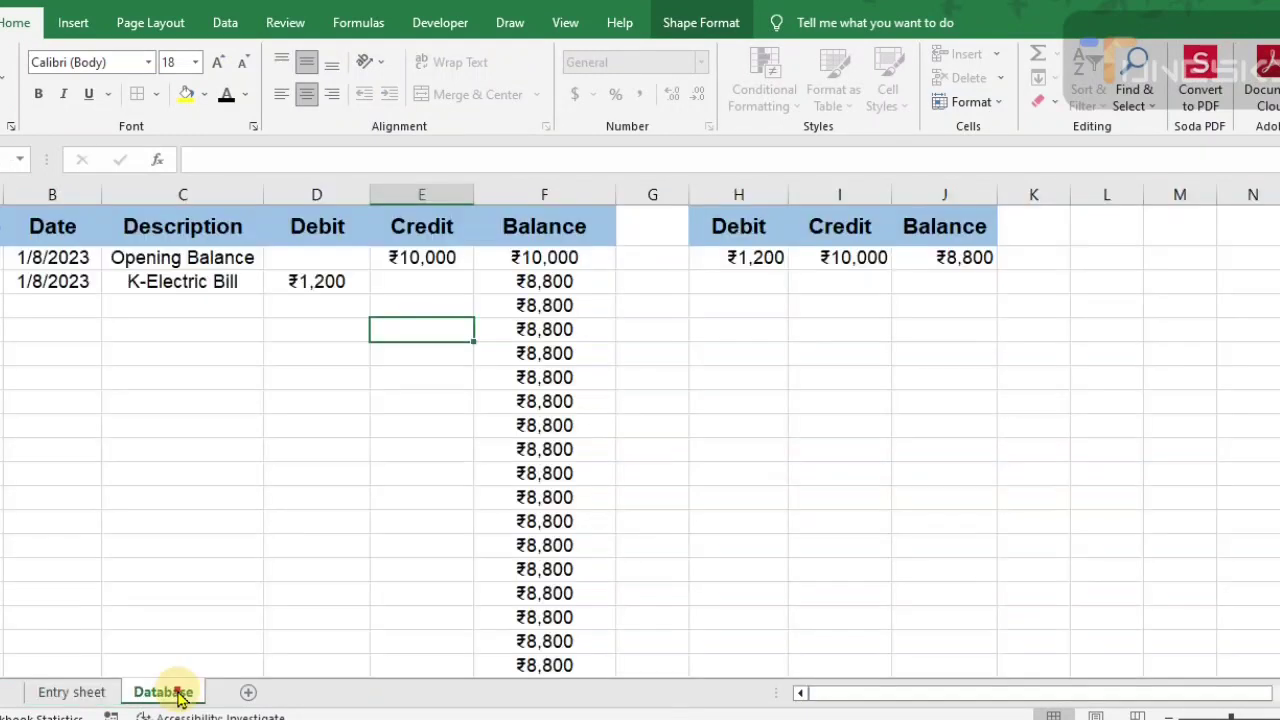
left_click(1162, 308)
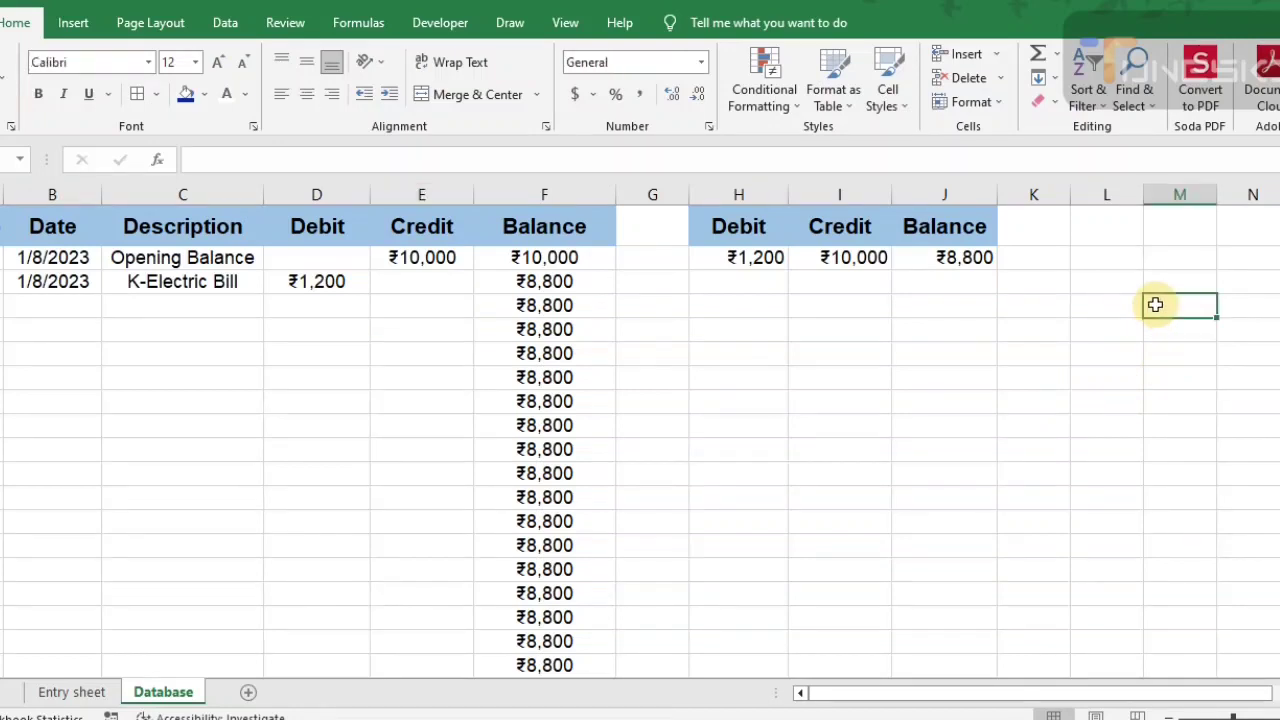
key("ctrl+v")
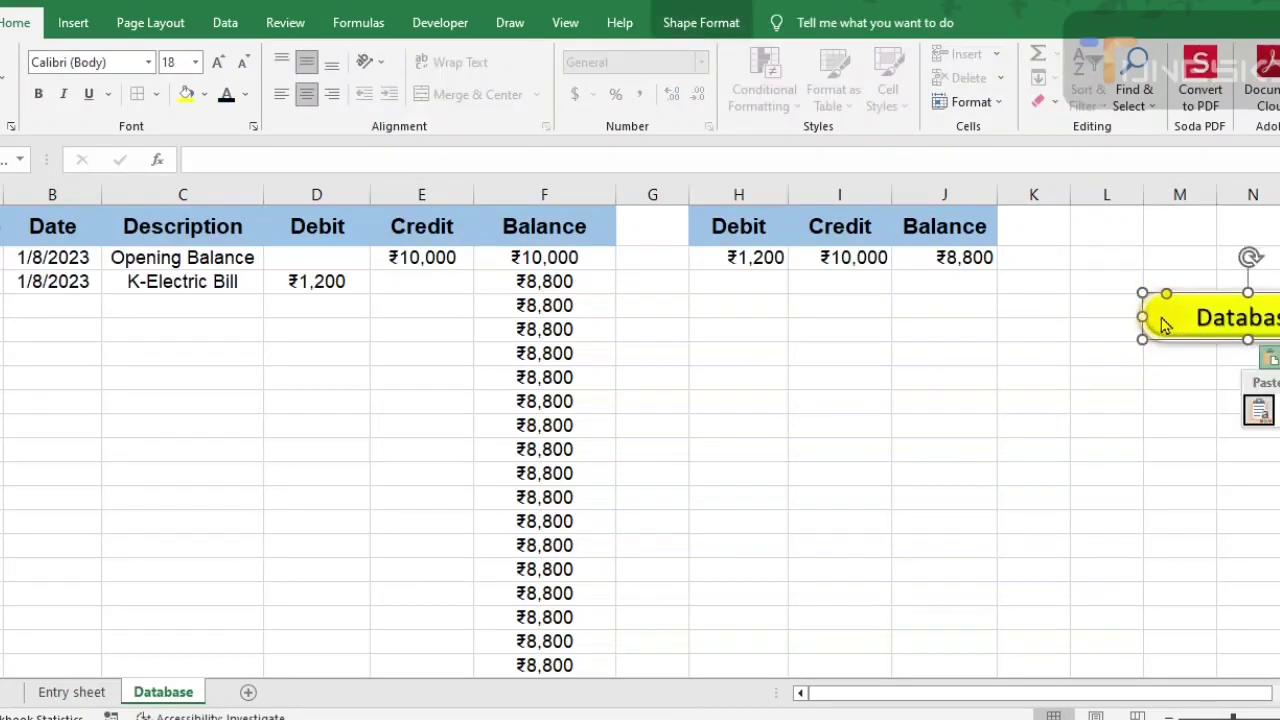
left_click_drag(1143, 330, 1038, 338)
left_click_drag(688, 194, 657, 197)
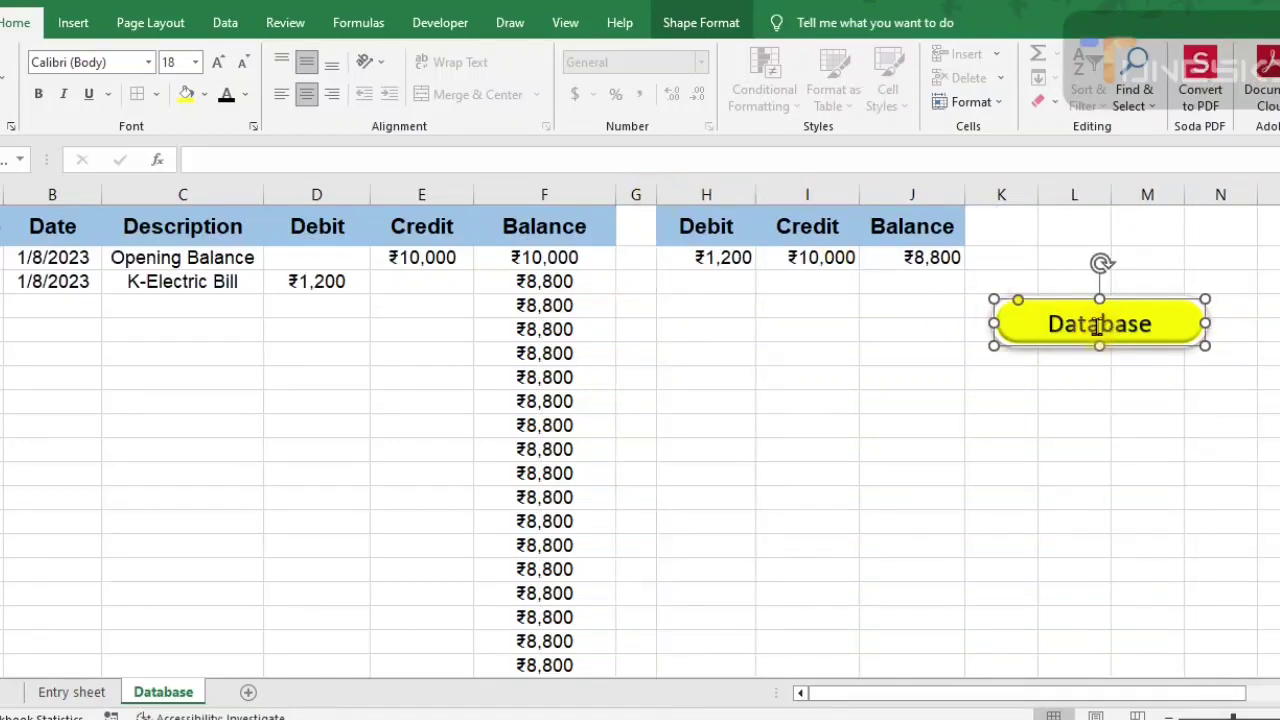
Give the copied button a gradient fill with an orange stop just before the middle and a light blue middle stop
right_click(1097, 326)
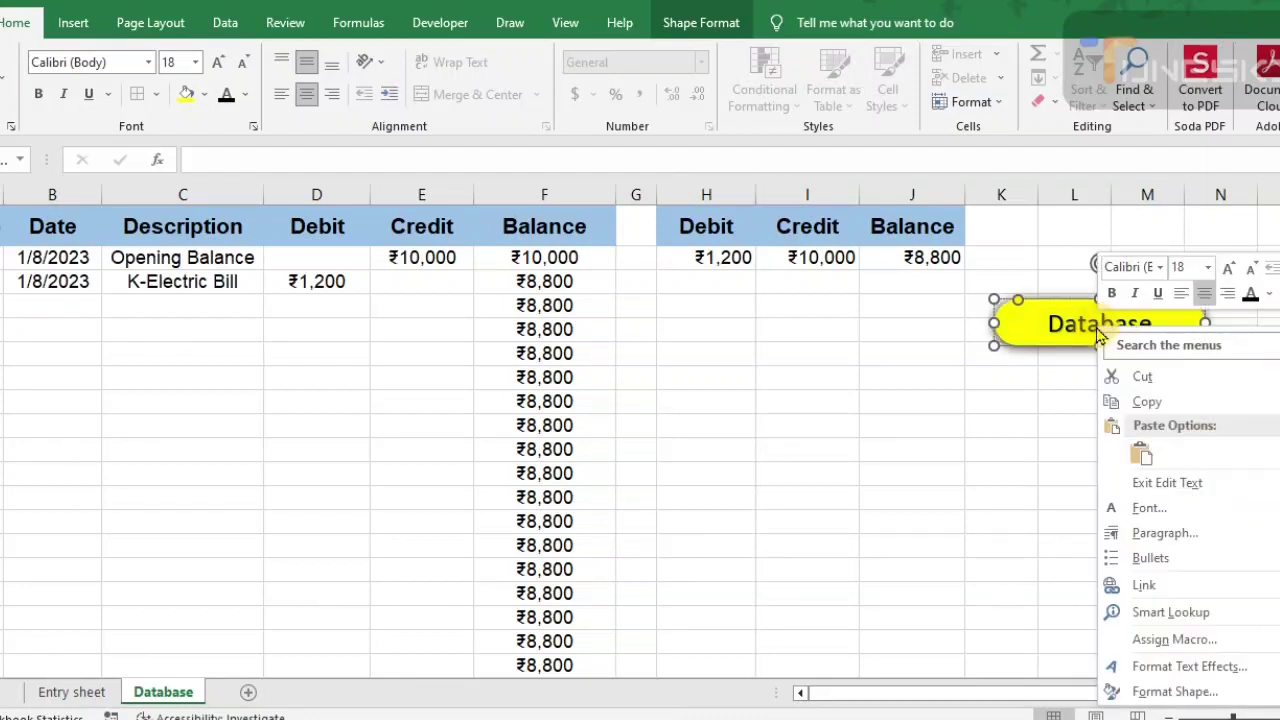
left_click(1174, 692)
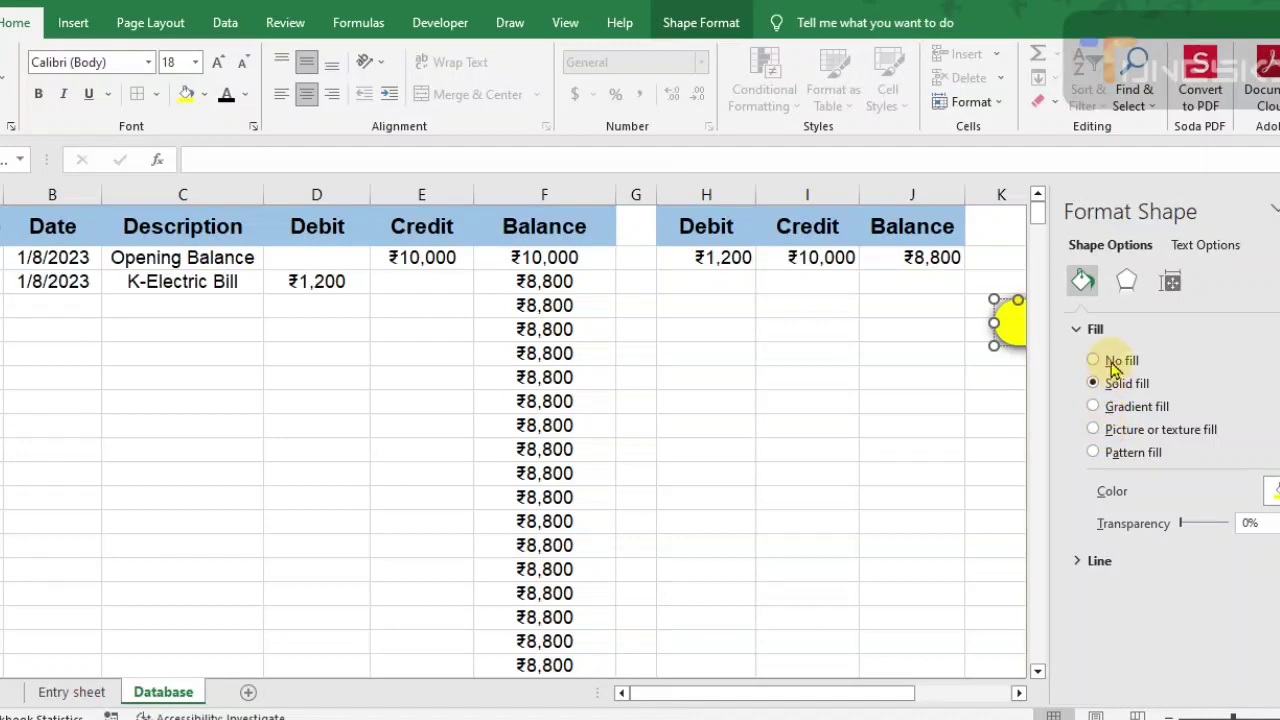
left_click(1095, 406)
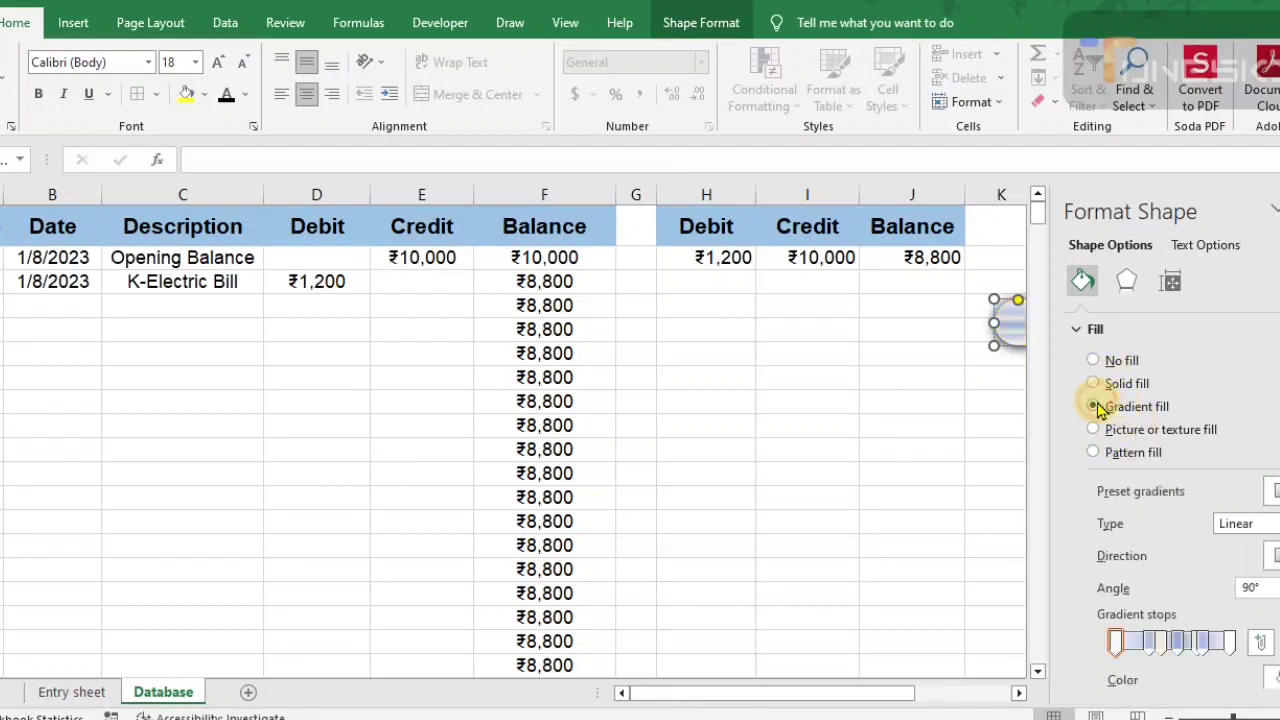
left_click(1166, 644)
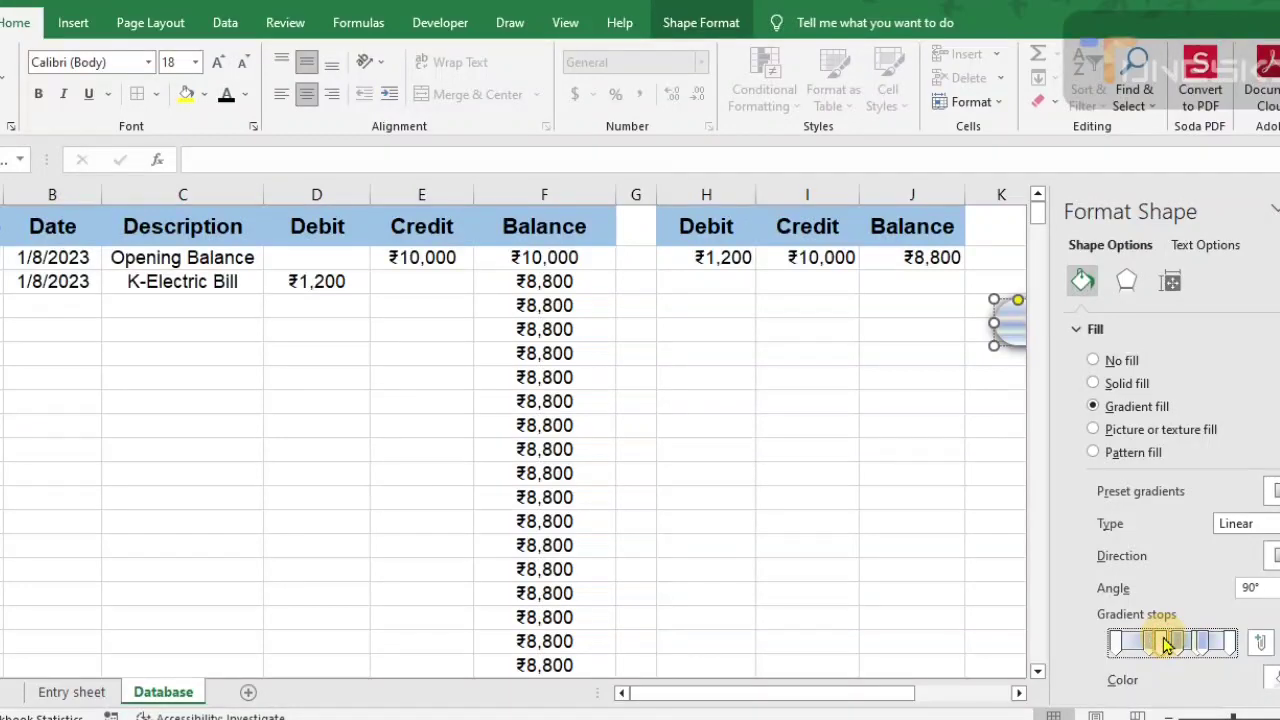
left_click(1272, 679)
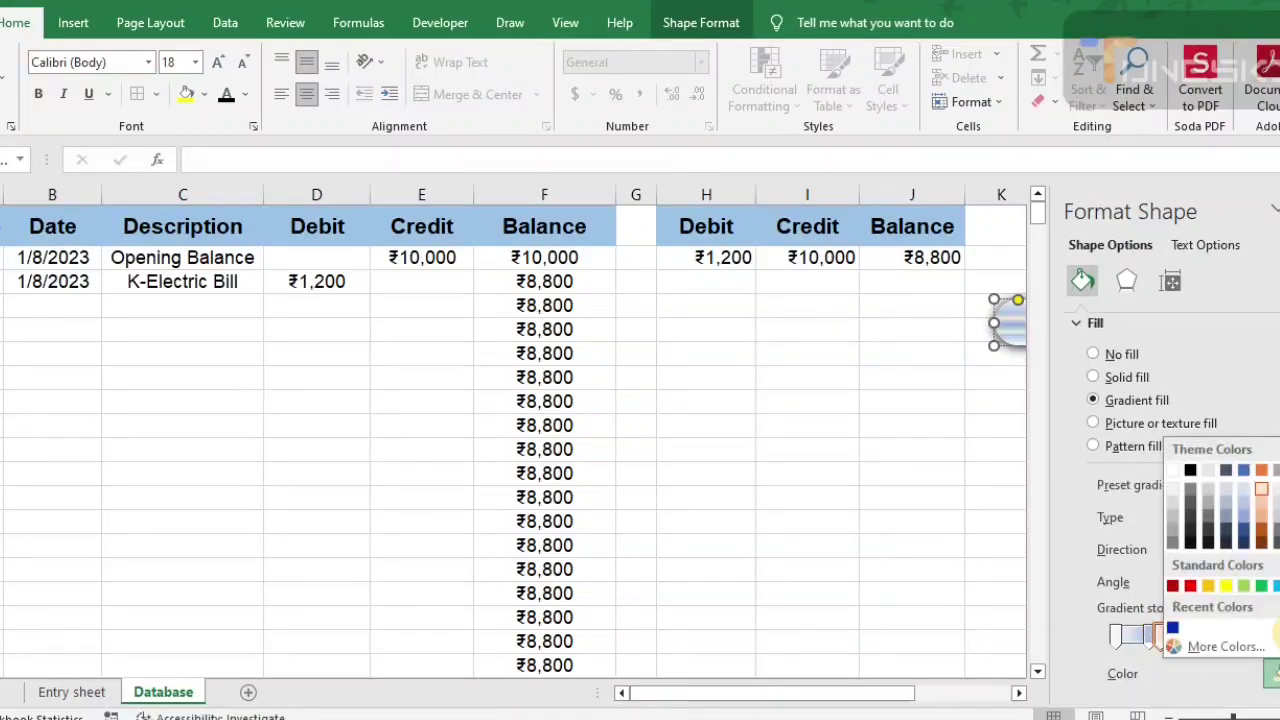
left_click(1265, 515)
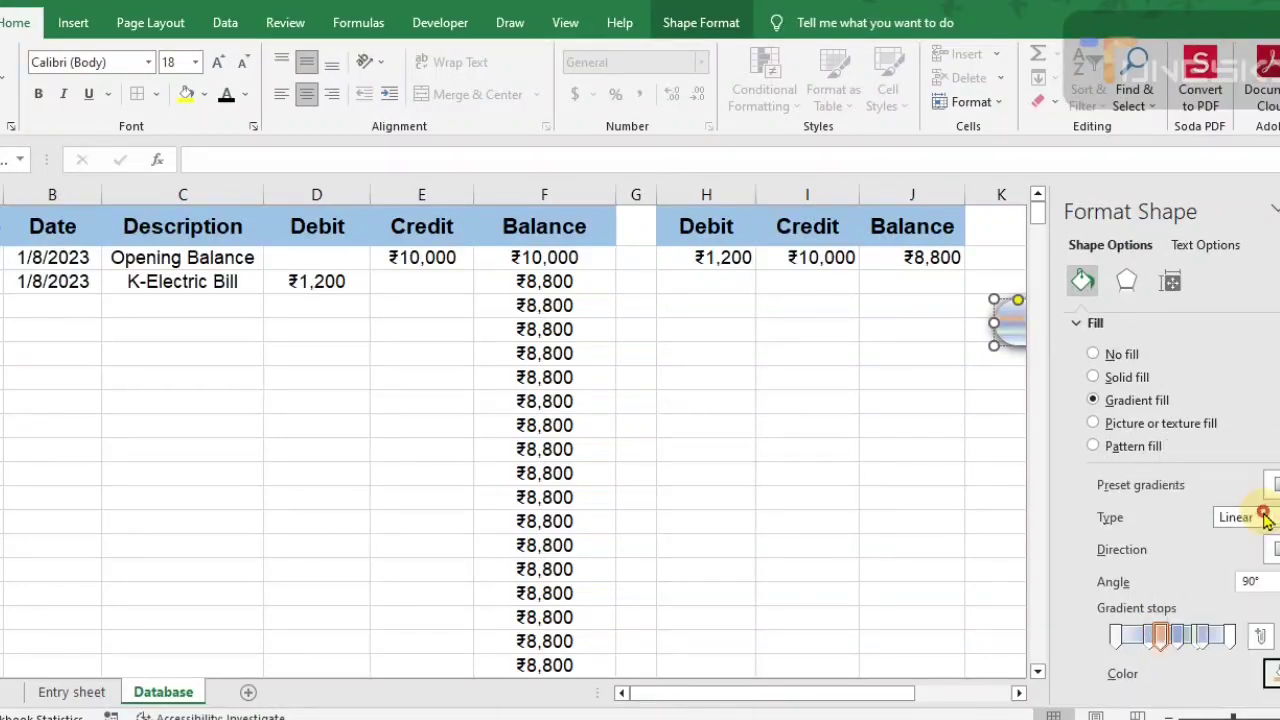
left_click(1178, 643)
left_click(1272, 679)
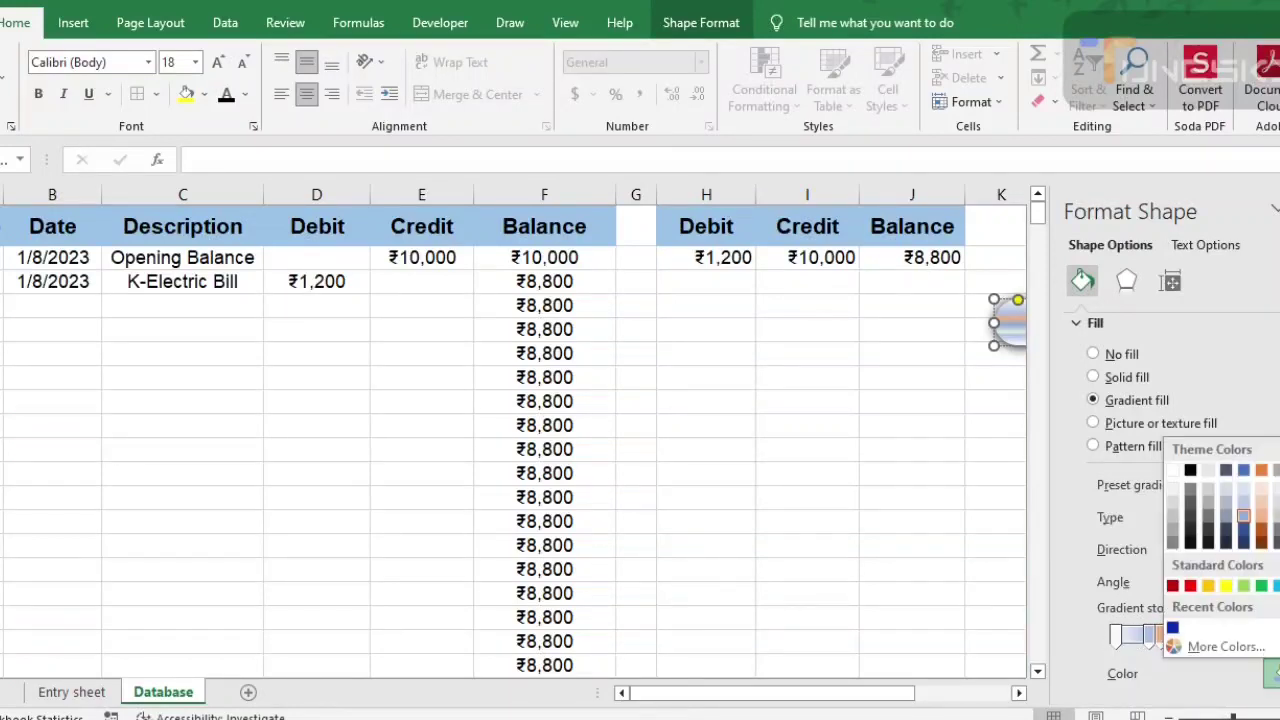
left_click(1276, 585)
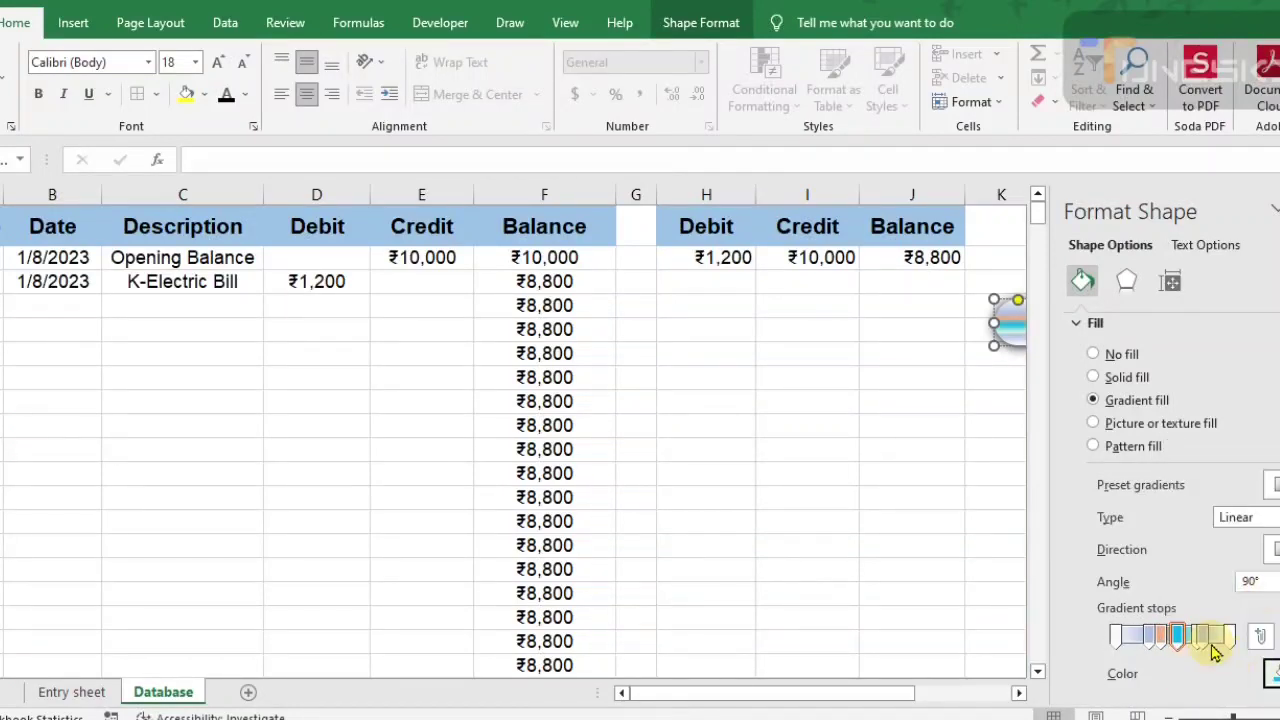
Set the first gradient stop of the copied button to white and add another white stop at 89%
left_click(1118, 636)
left_click(1272, 675)
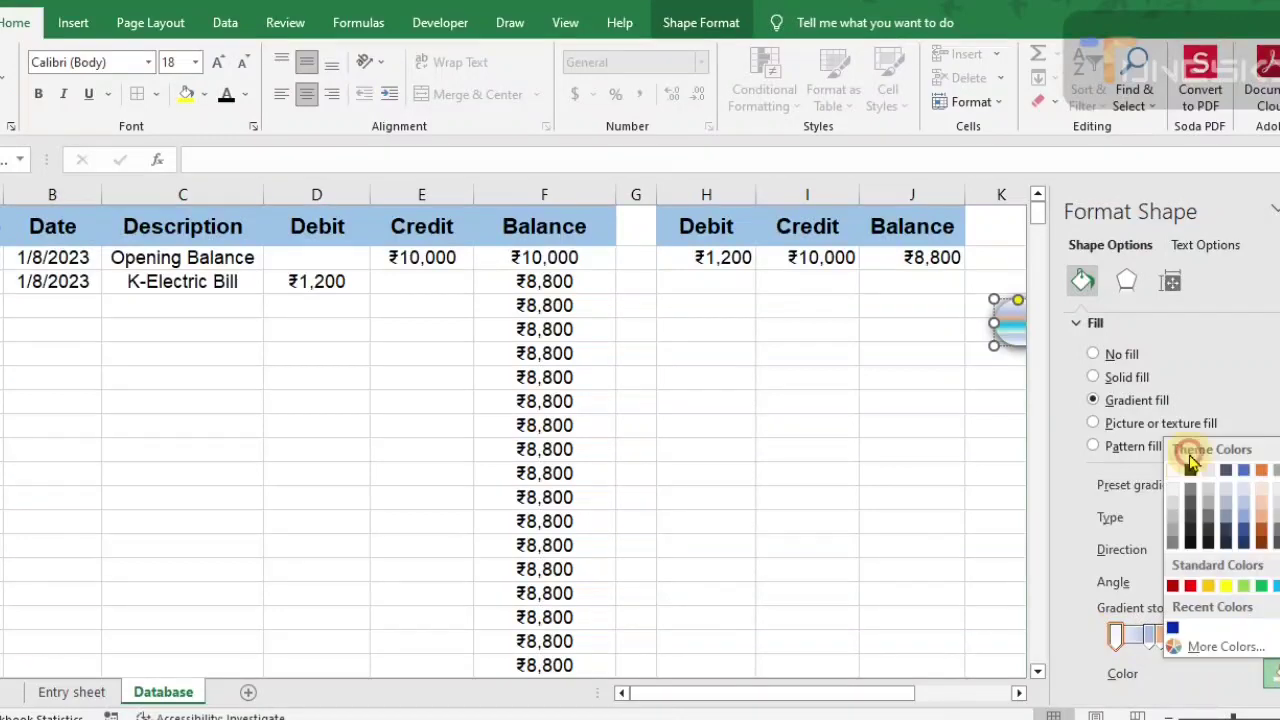
left_click(1174, 471)
left_click(1141, 637)
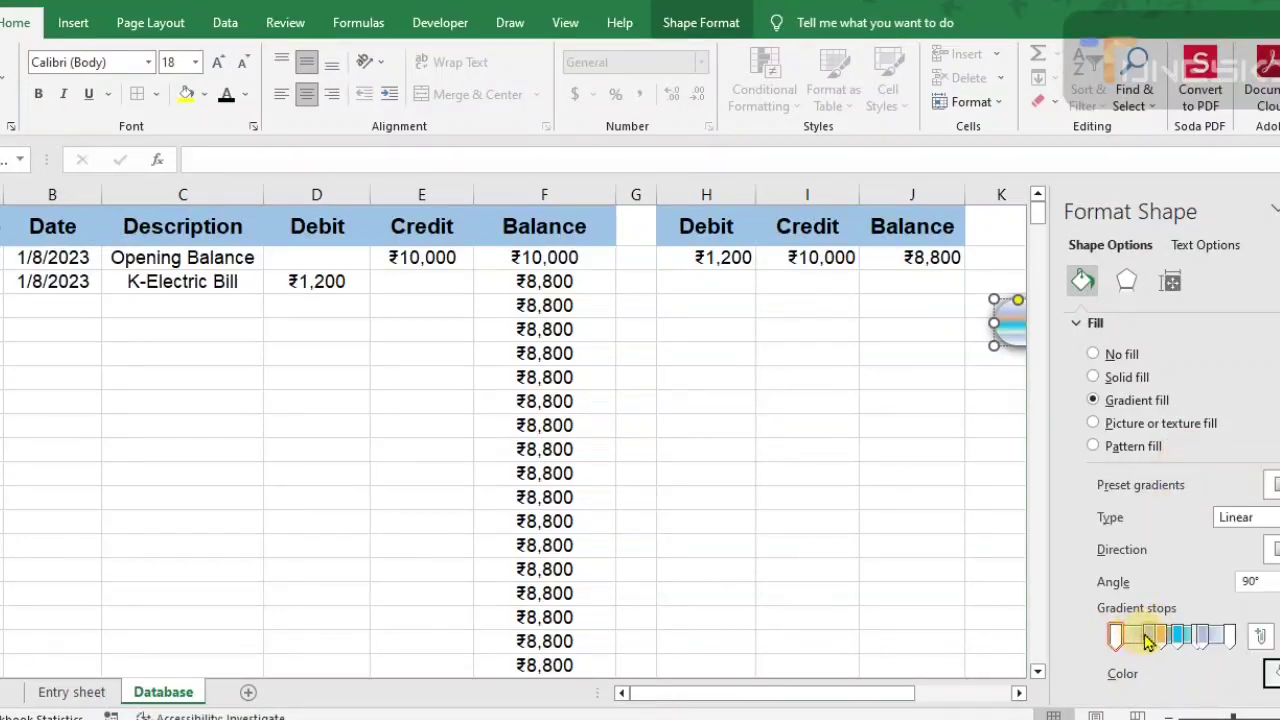
left_click(1220, 637)
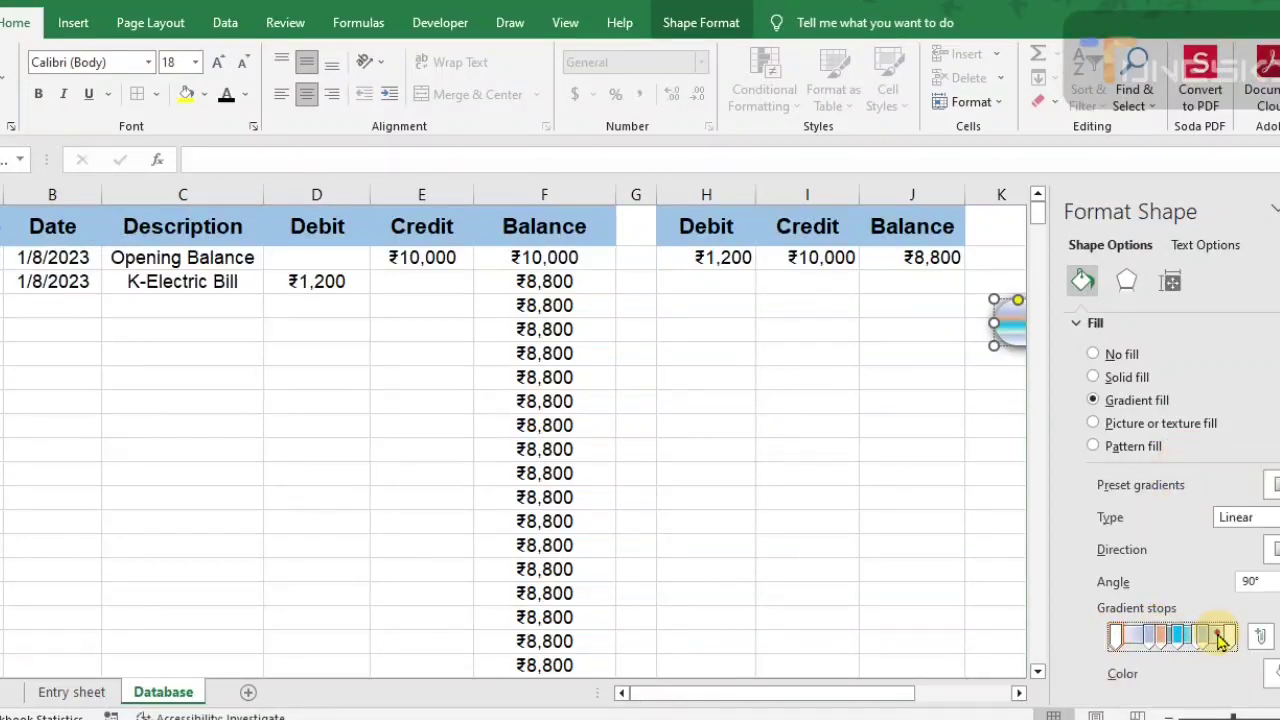
left_click(1272, 673)
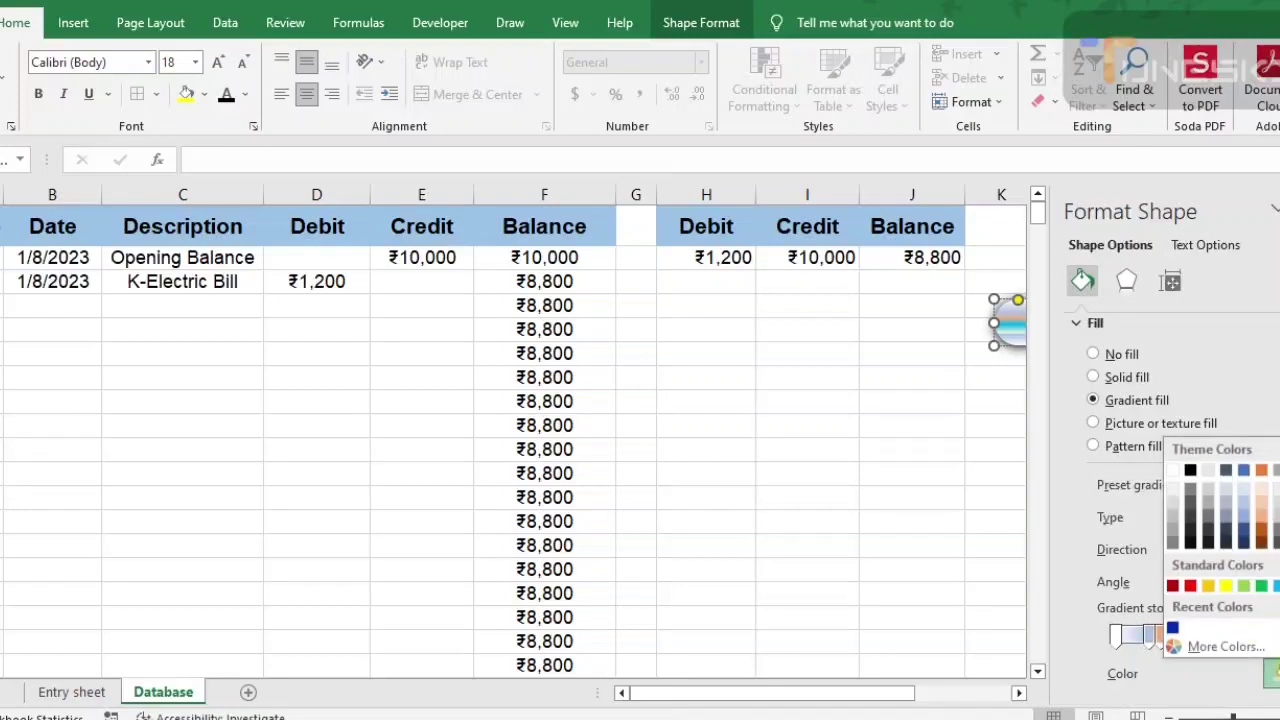
left_click(1174, 471)
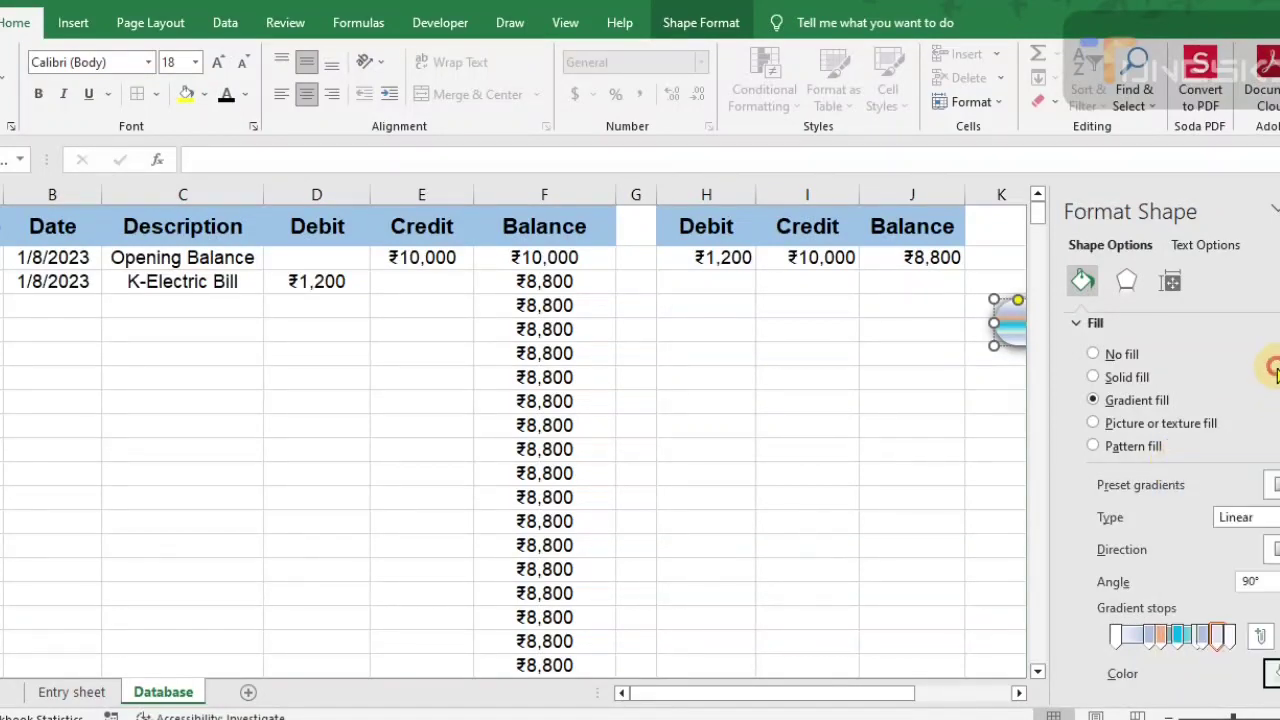
left_click(1205, 245)
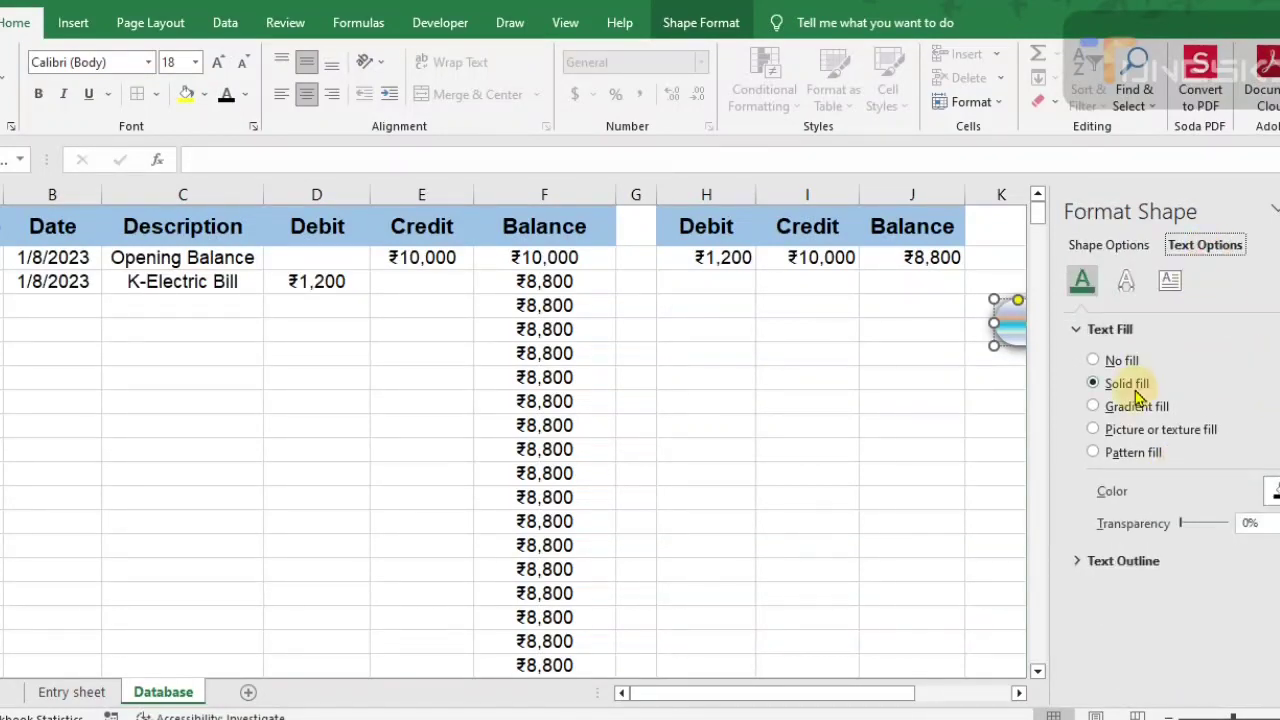
left_click(1138, 249)
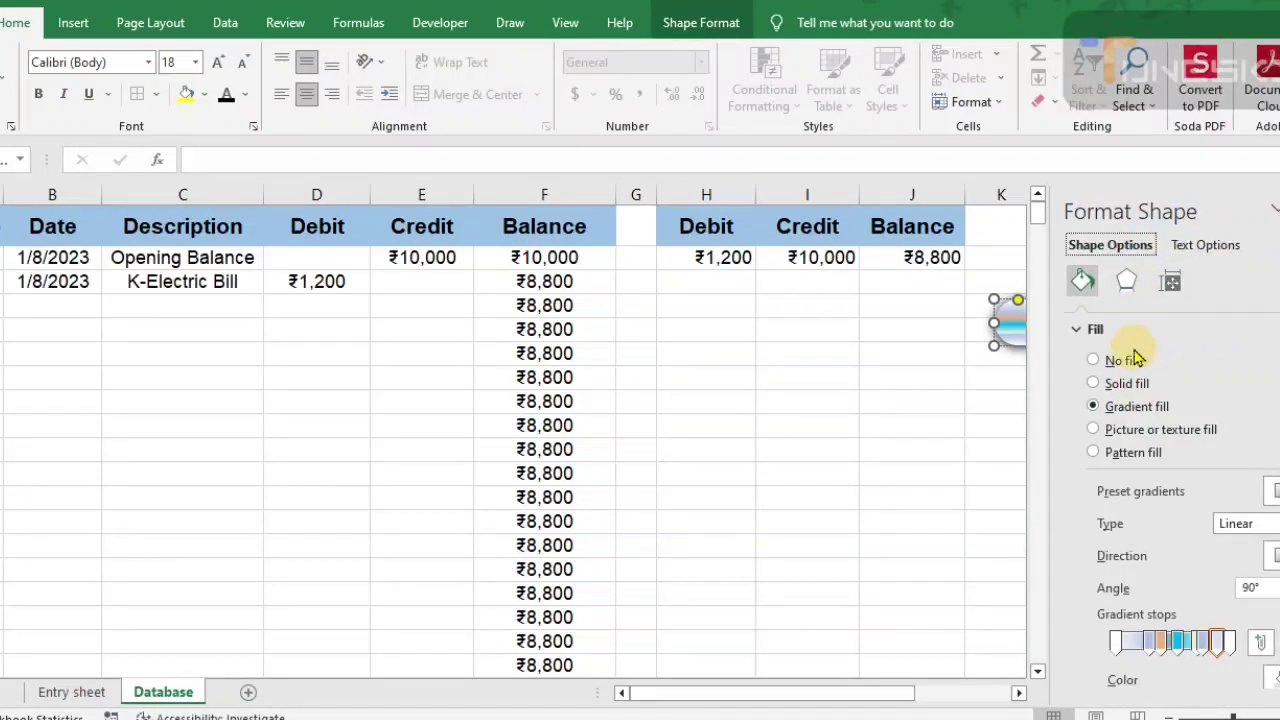
scroll(1177, 502, "down", 1)
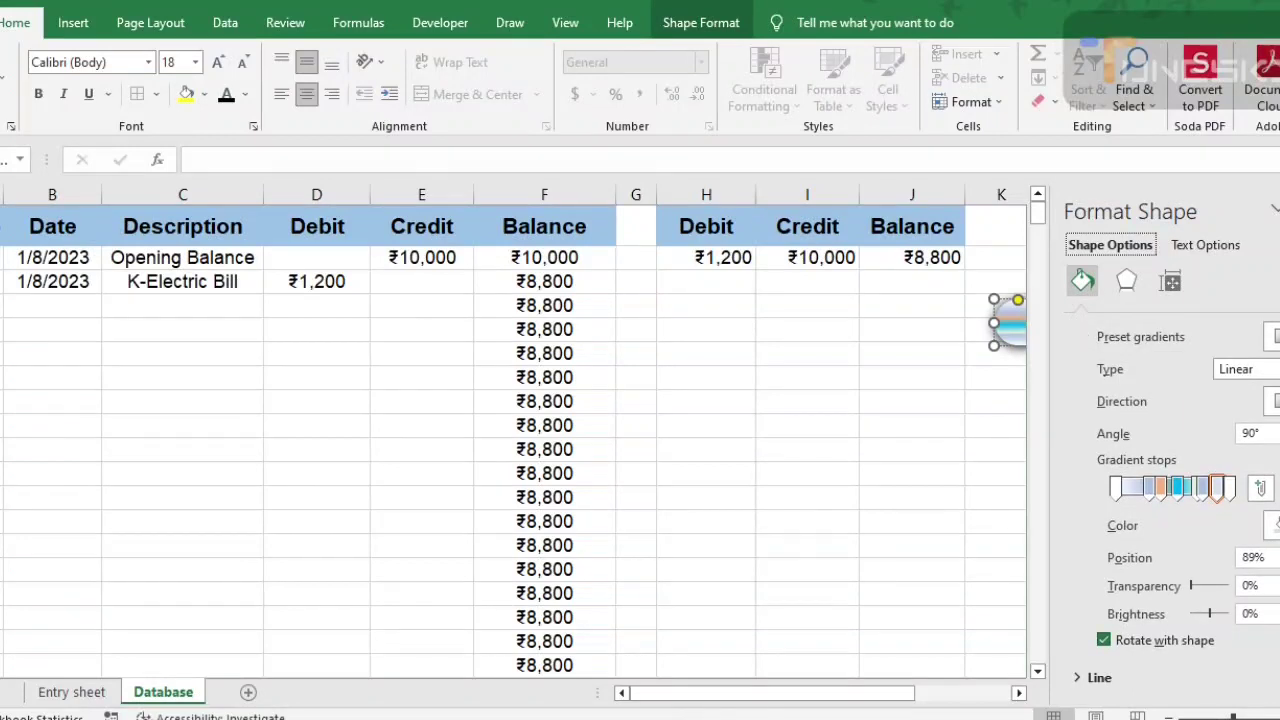
Close the shape formatting settings and move the gradient button below the Debit, Credit and Balance totals
left_click(971, 514)
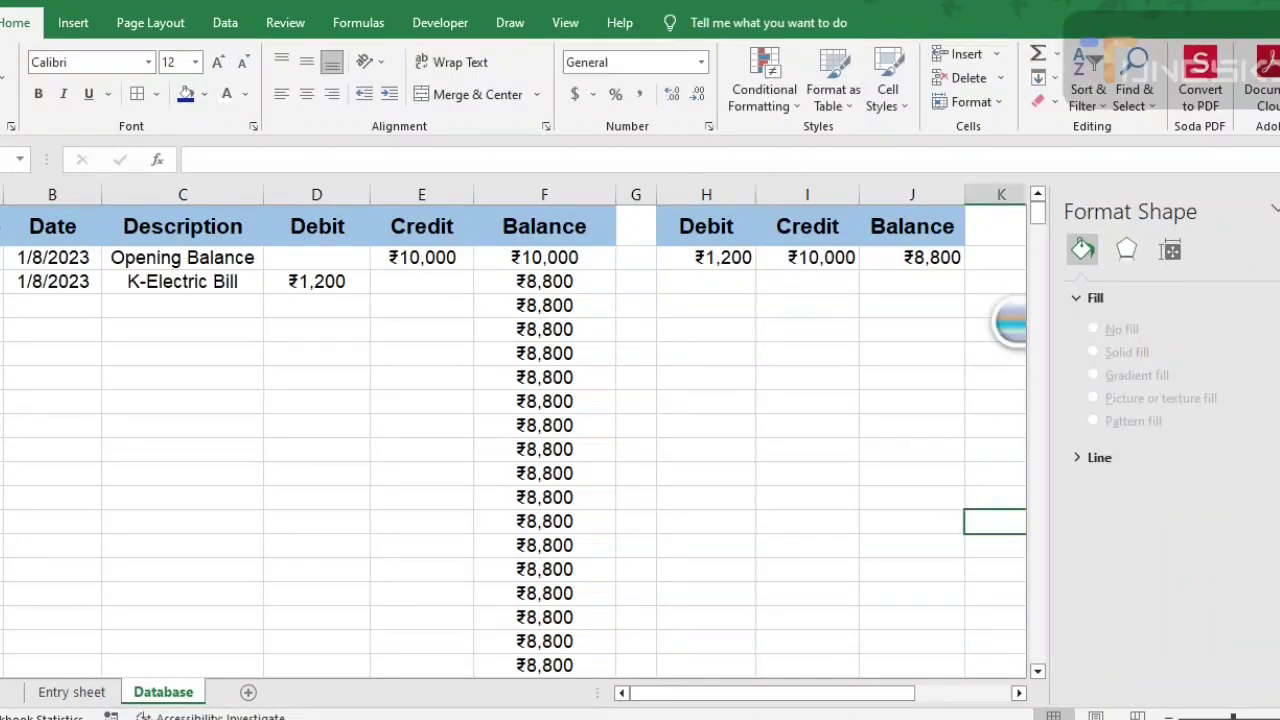
left_click(1279, 210)
left_click_drag(1140, 348, 891, 363)
Set the gradient button's properties to Don't move or size with cells and close the shape formatting settings
right_click(887, 362)
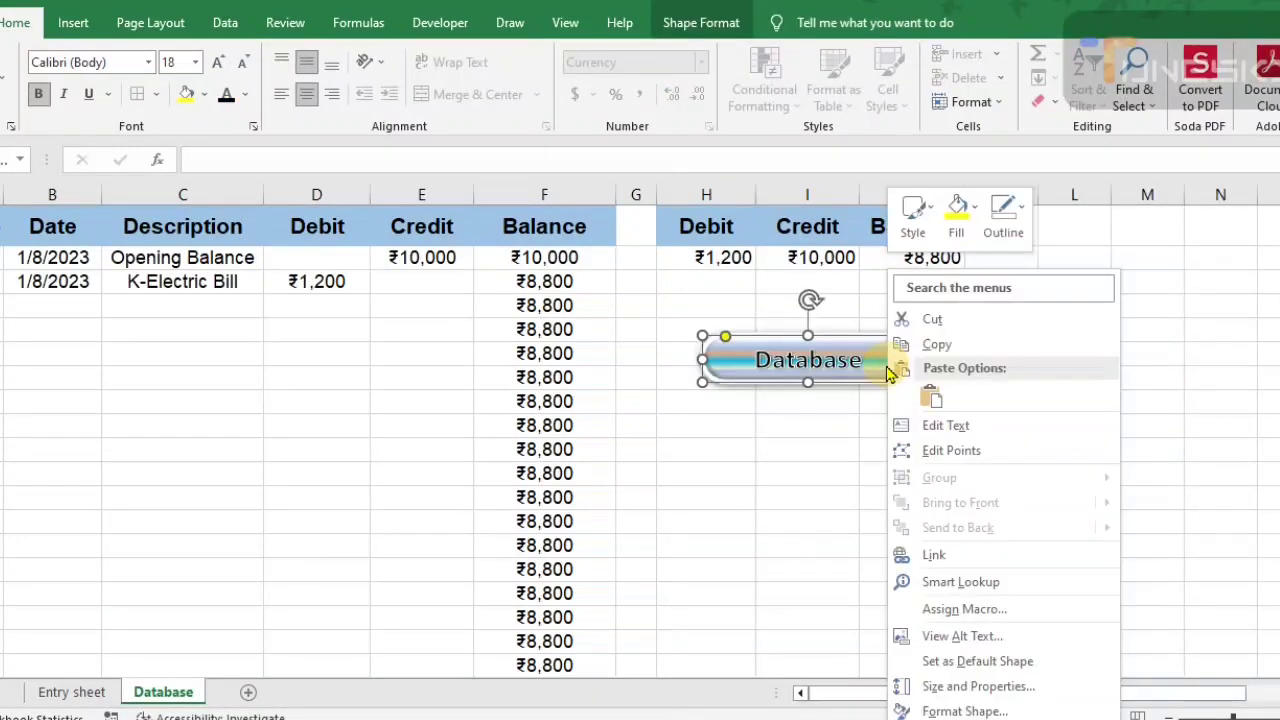
left_click(963, 711)
left_click(1172, 281)
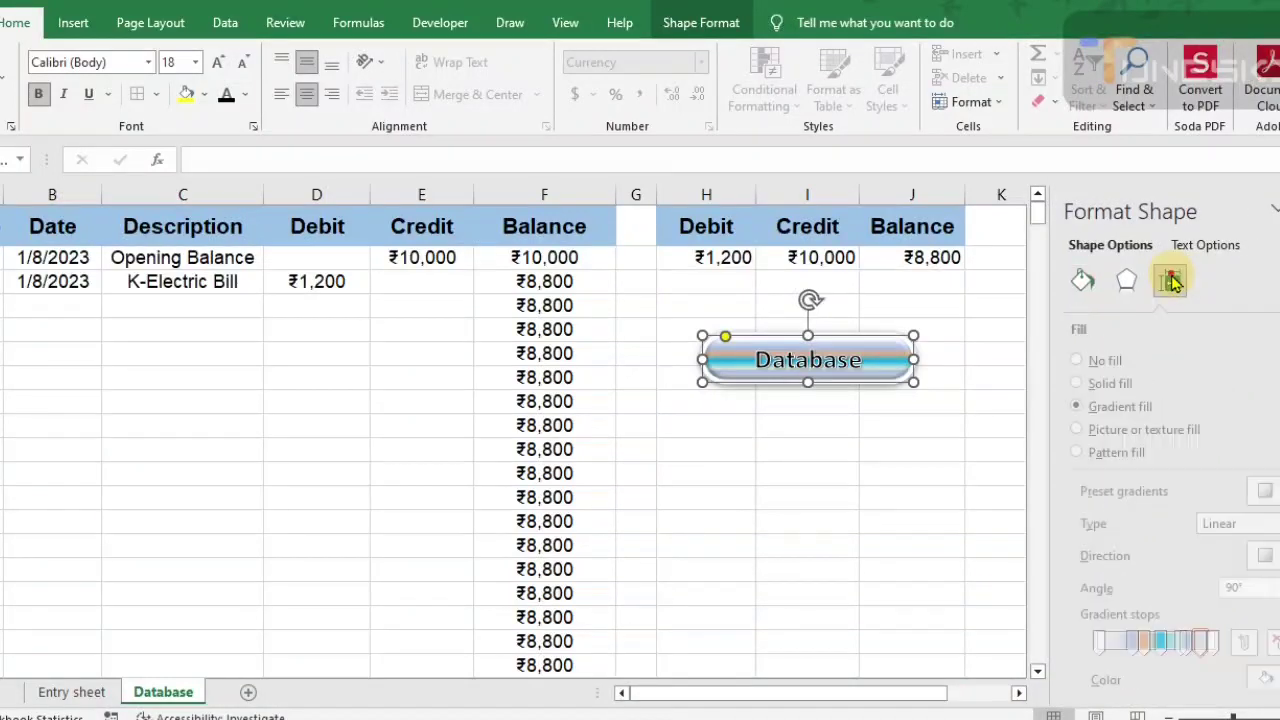
left_click(1120, 360)
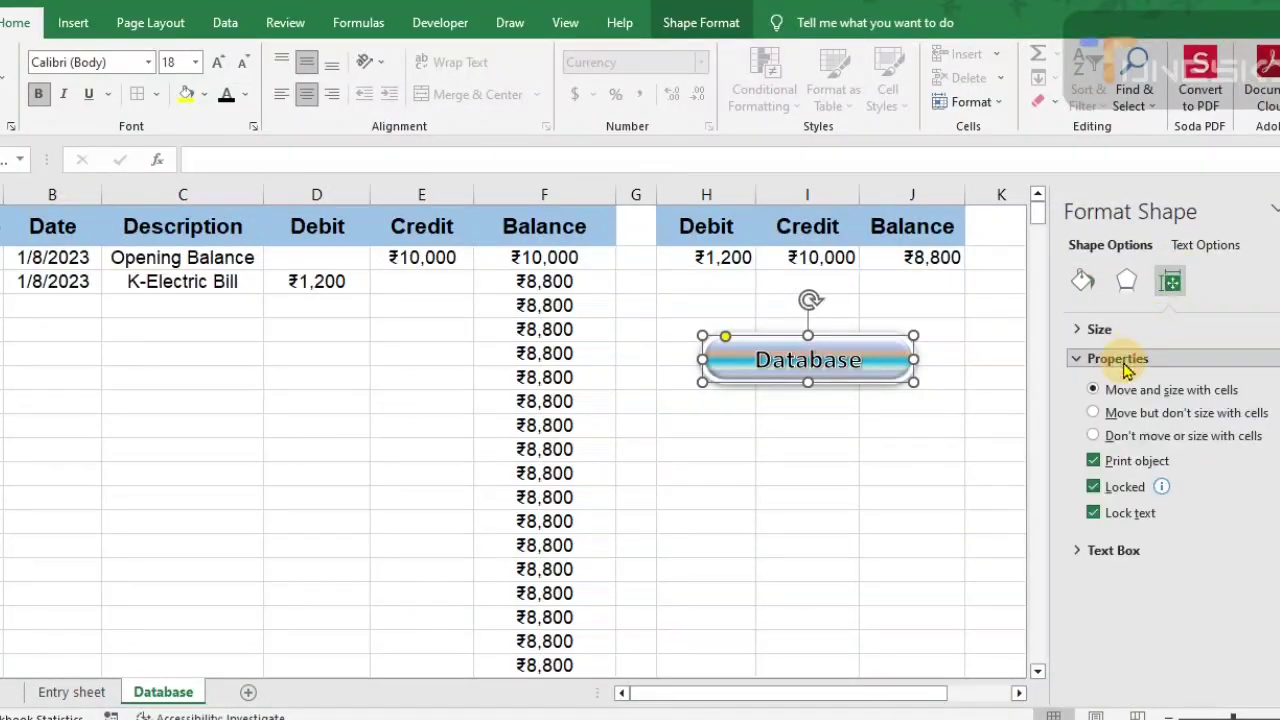
left_click(1093, 436)
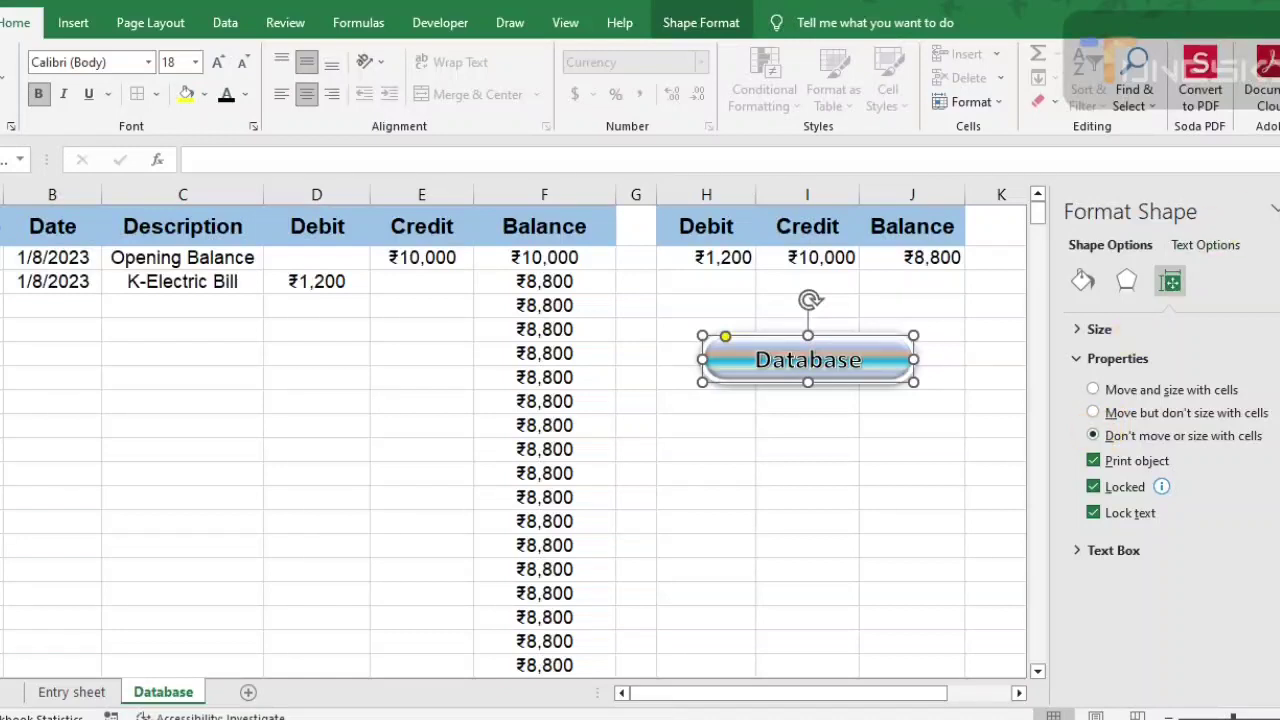
left_click(1279, 211)
left_click(851, 426)
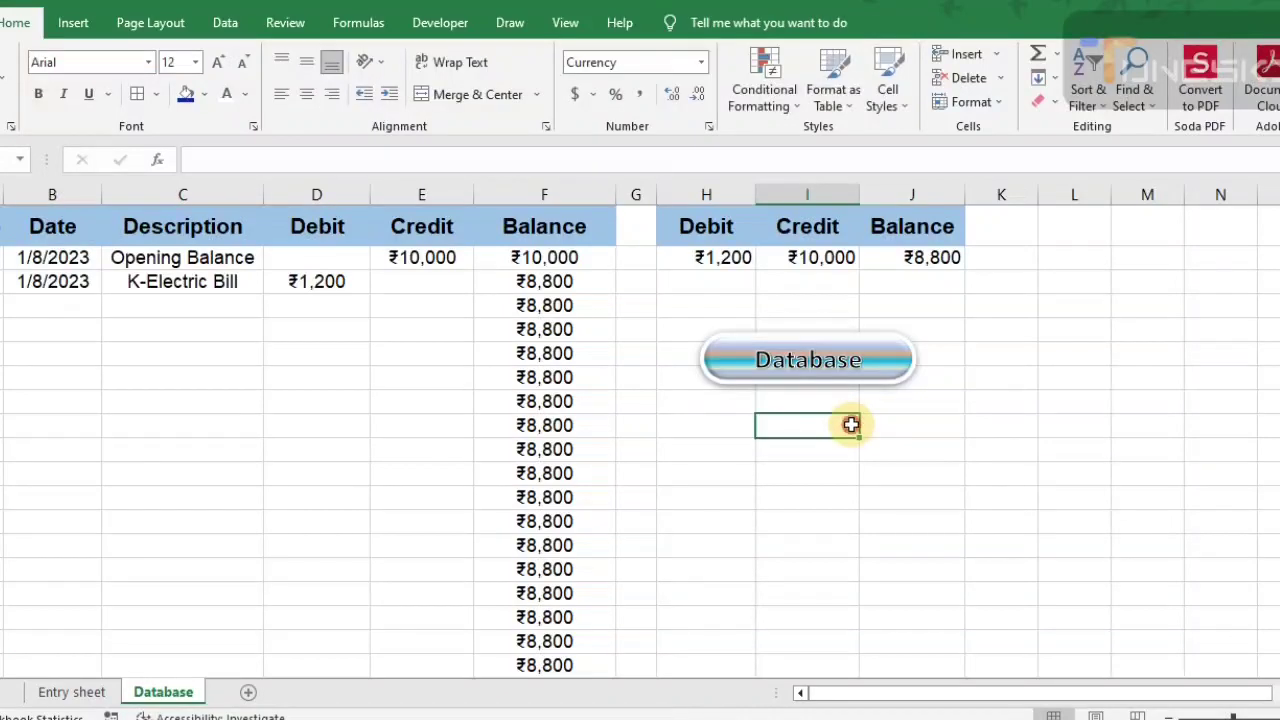
Replace the gradient button's text with "Entry Sheet"
left_click(858, 361)
key("BackSpace")
key("BackSpace")
key("BackSpace")
key("BackSpace")
key("BackSpace")
key("BackSpace")
key("BackSpace")
key("BackSpace")
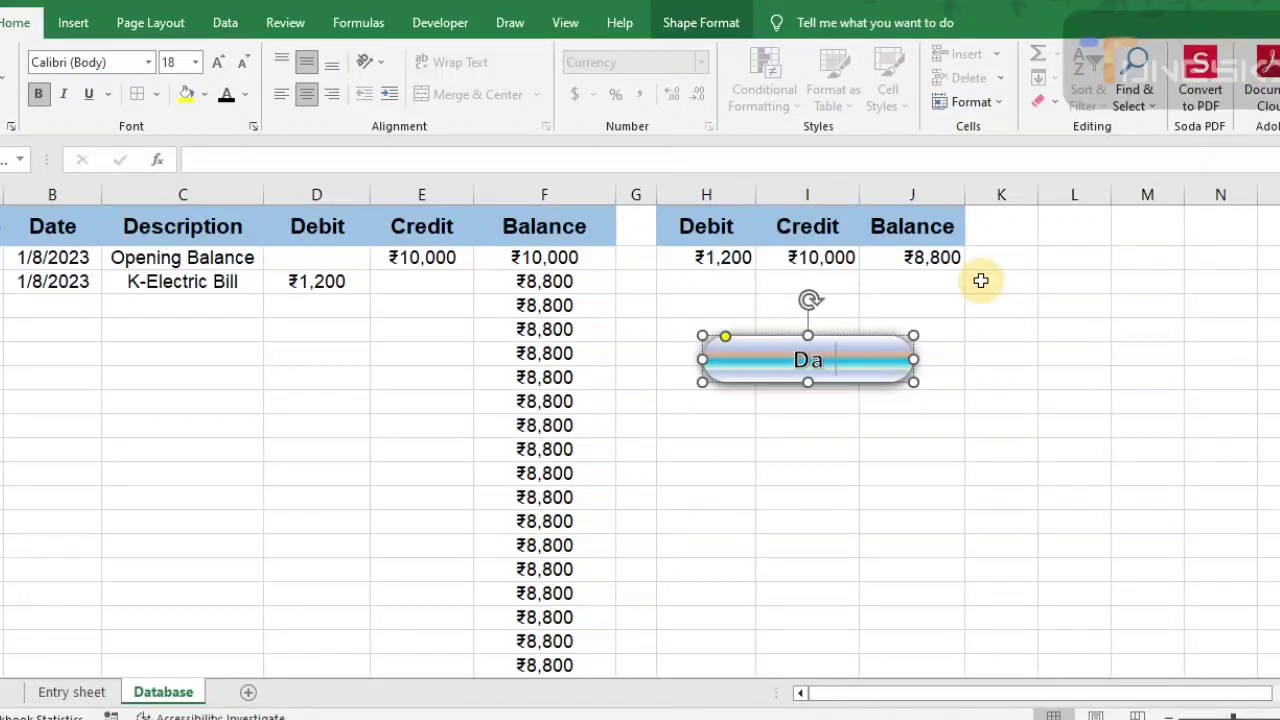
type("Entry")
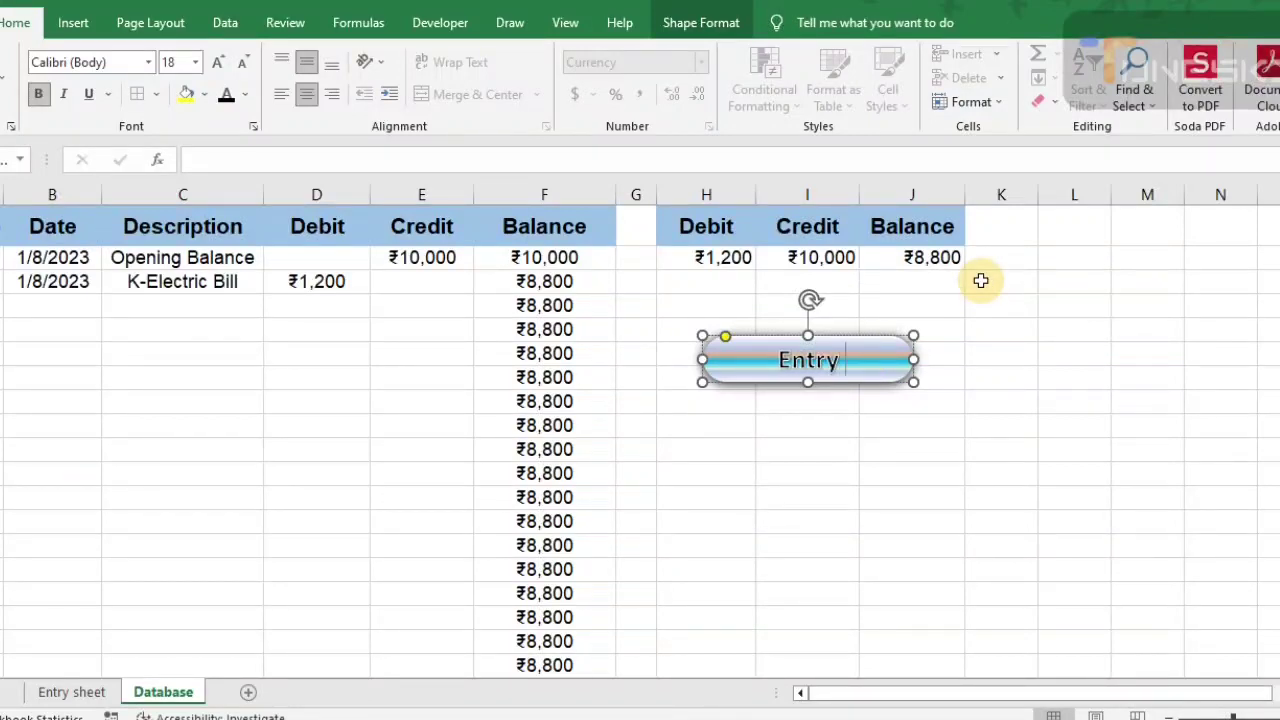
type(" Sheet")
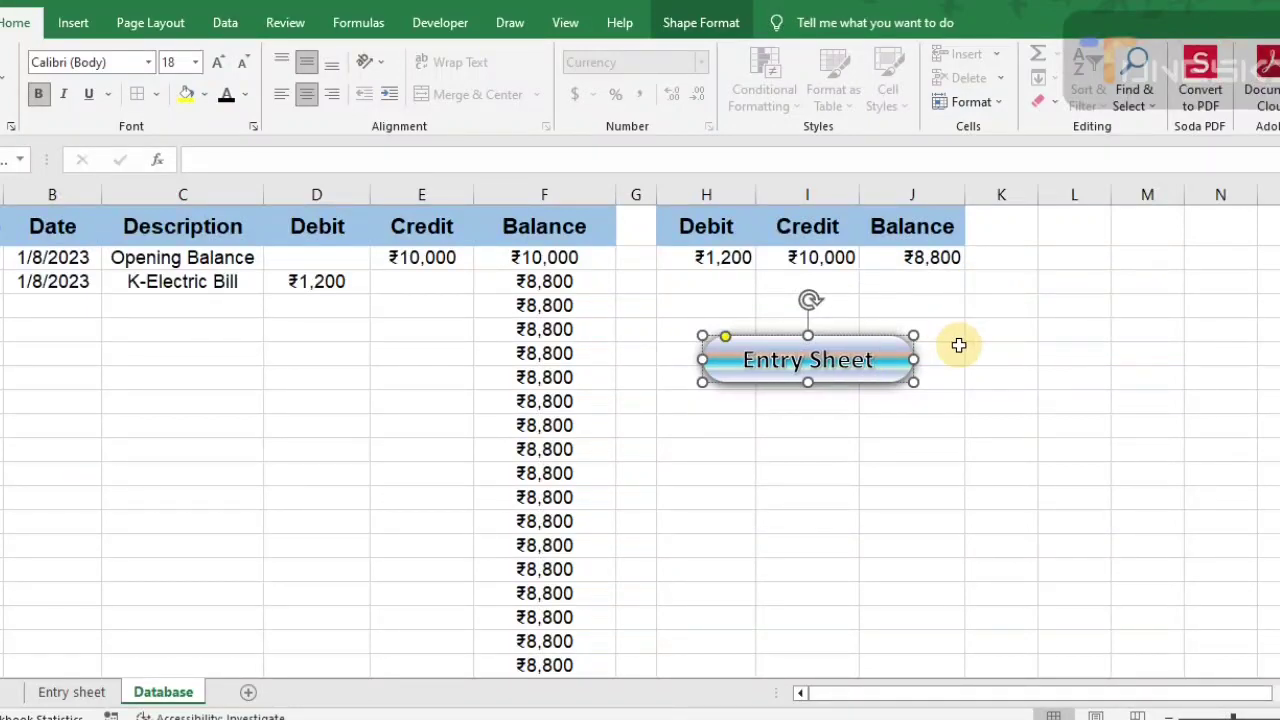
left_click(958, 345)
Nudge the Entry Sheet button slightly toward column G and set its text fill to red
left_click(877, 365)
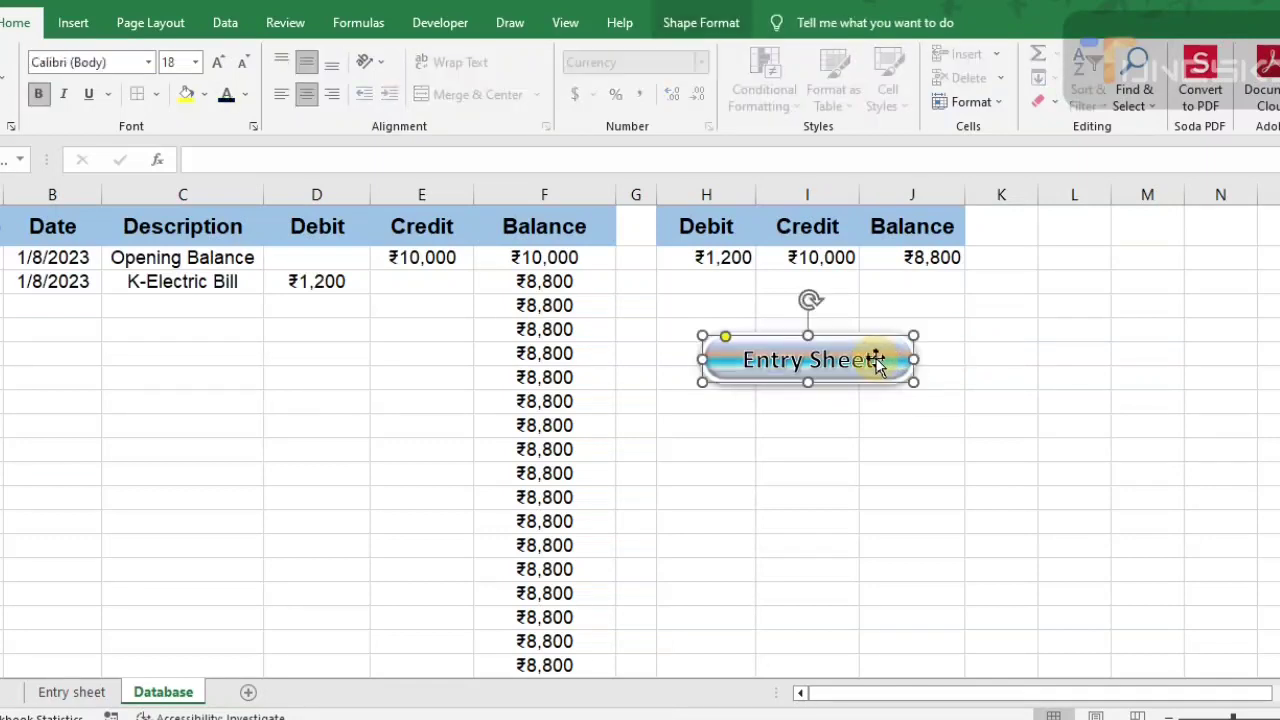
left_click_drag(877, 365, 873, 366)
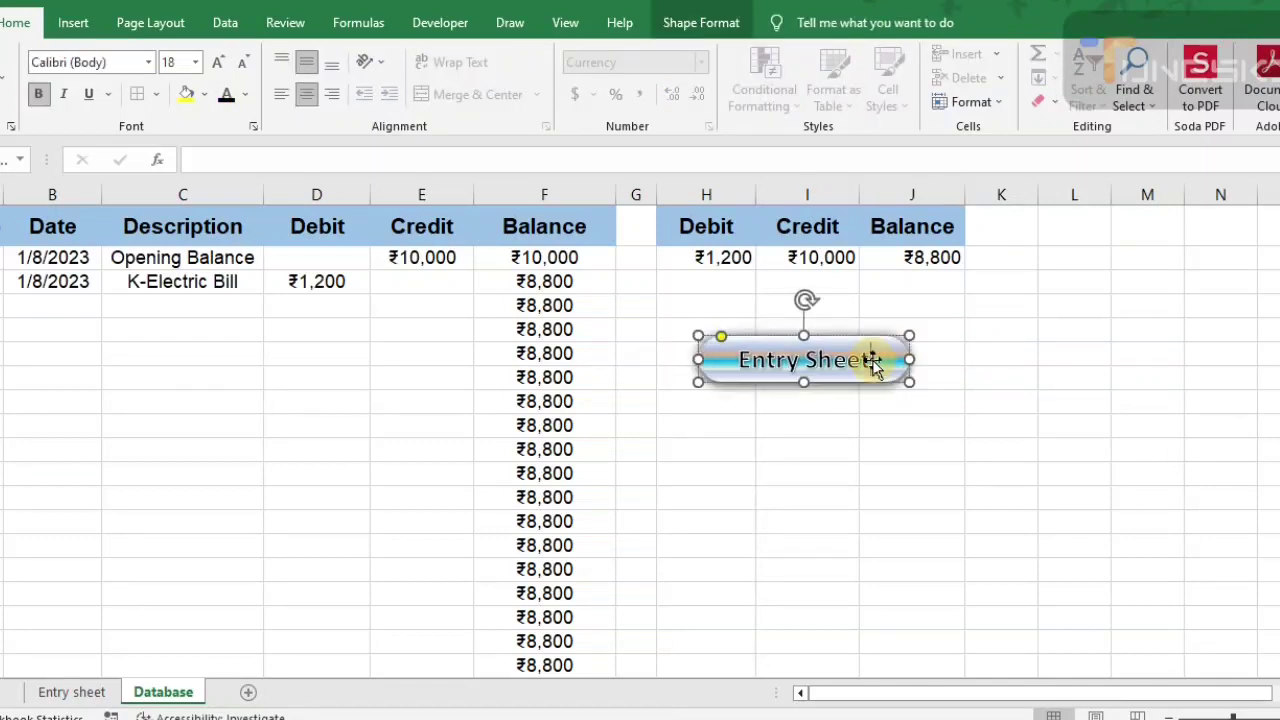
key("ctrl+a")
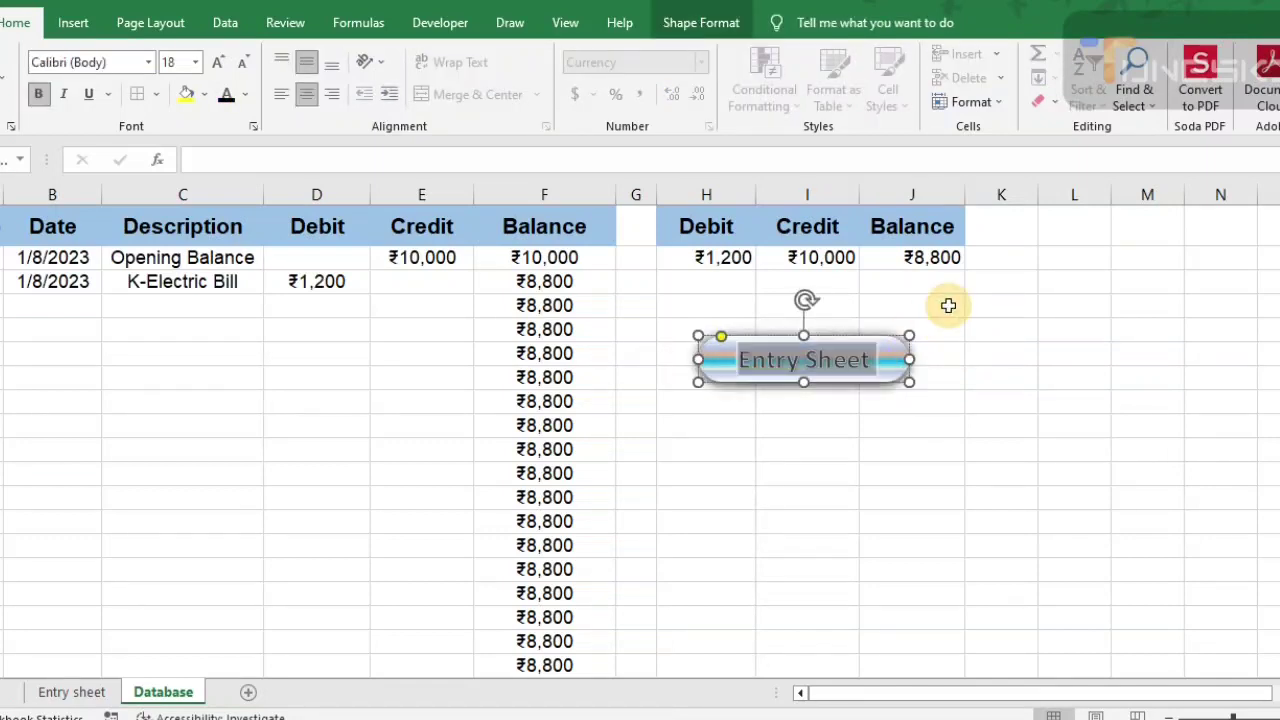
left_click(692, 30)
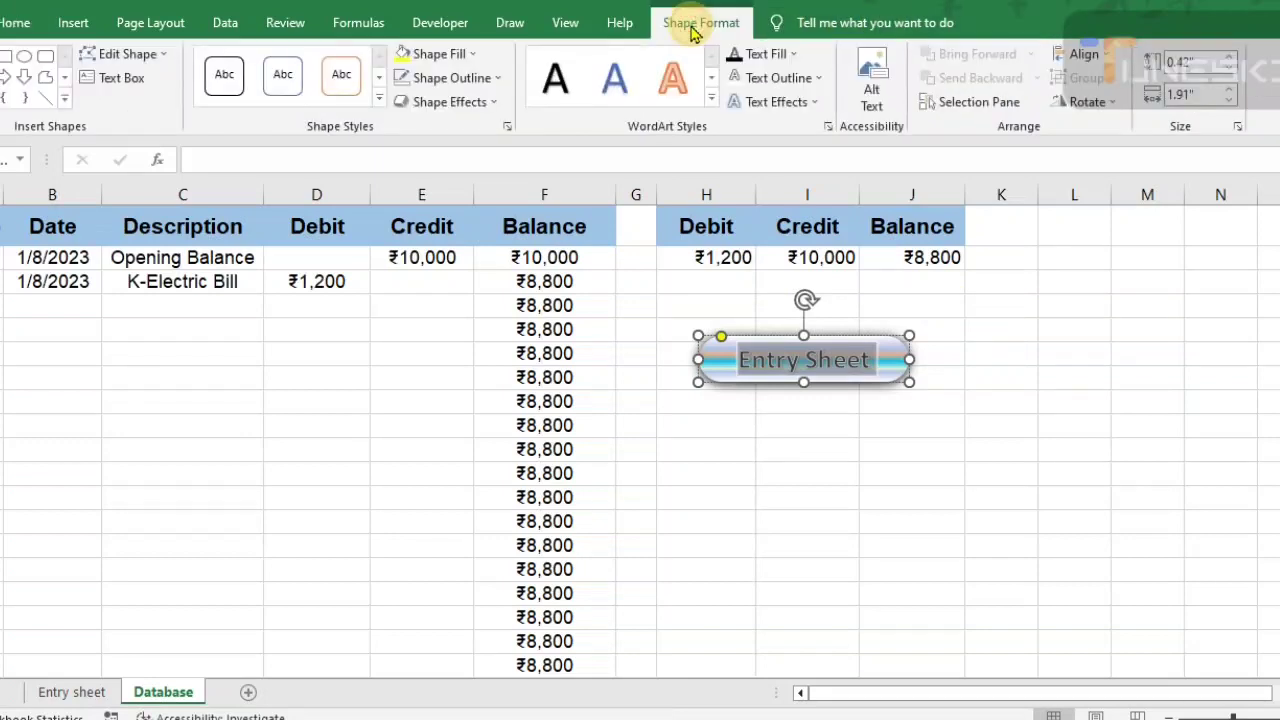
left_click(795, 56)
left_click(749, 240)
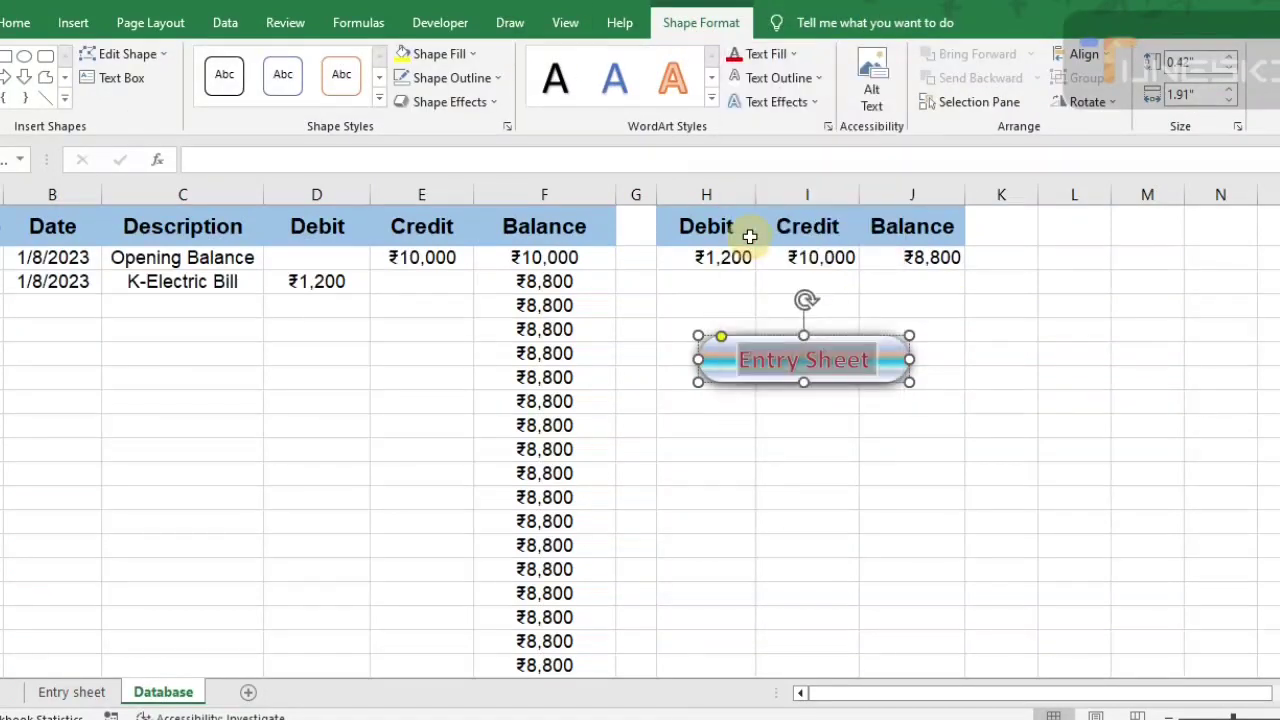
left_click(750, 455)
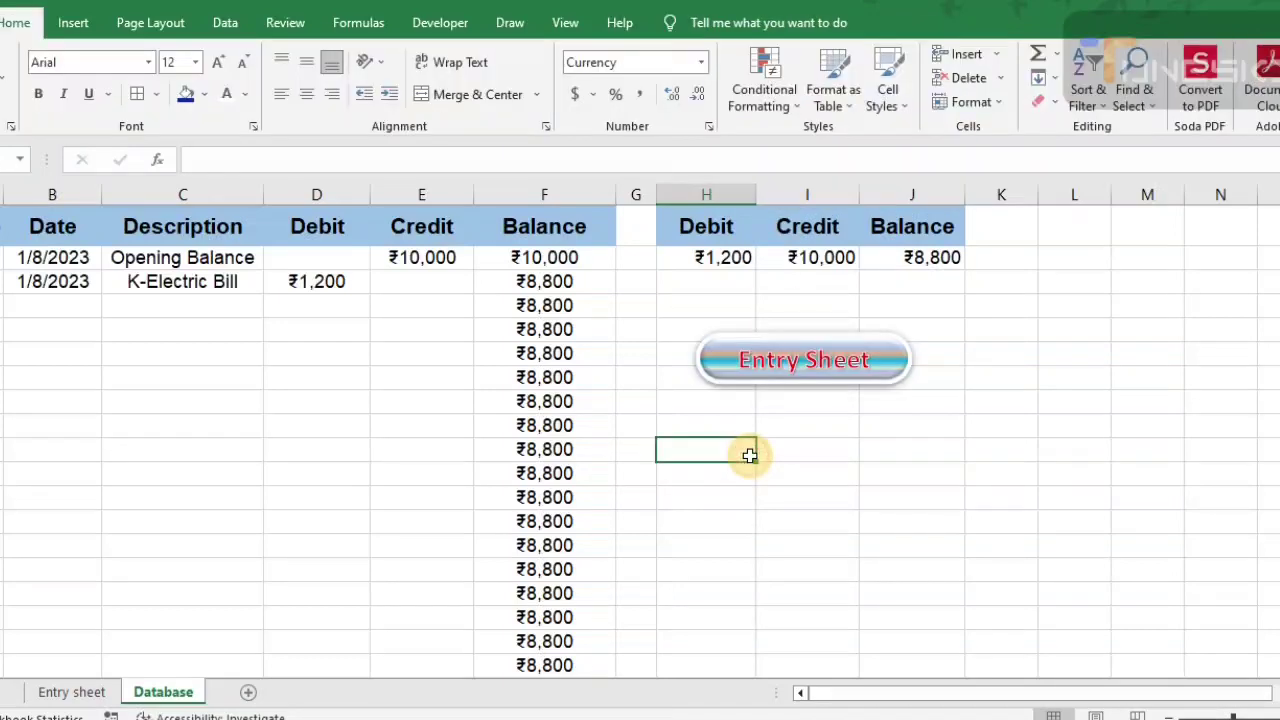
Link the Entry Sheet button to cell A1 of the 'Entry sheet' worksheet in this document and test the link
right_click(826, 360)
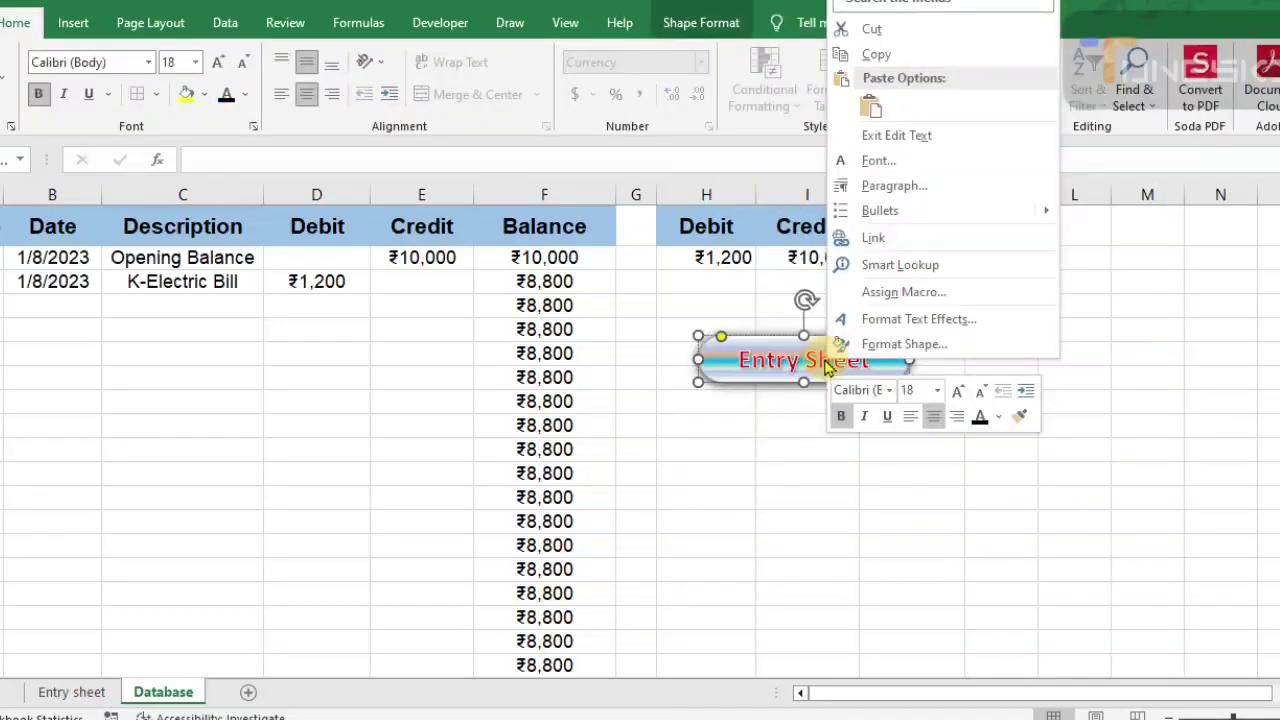
left_click(886, 240)
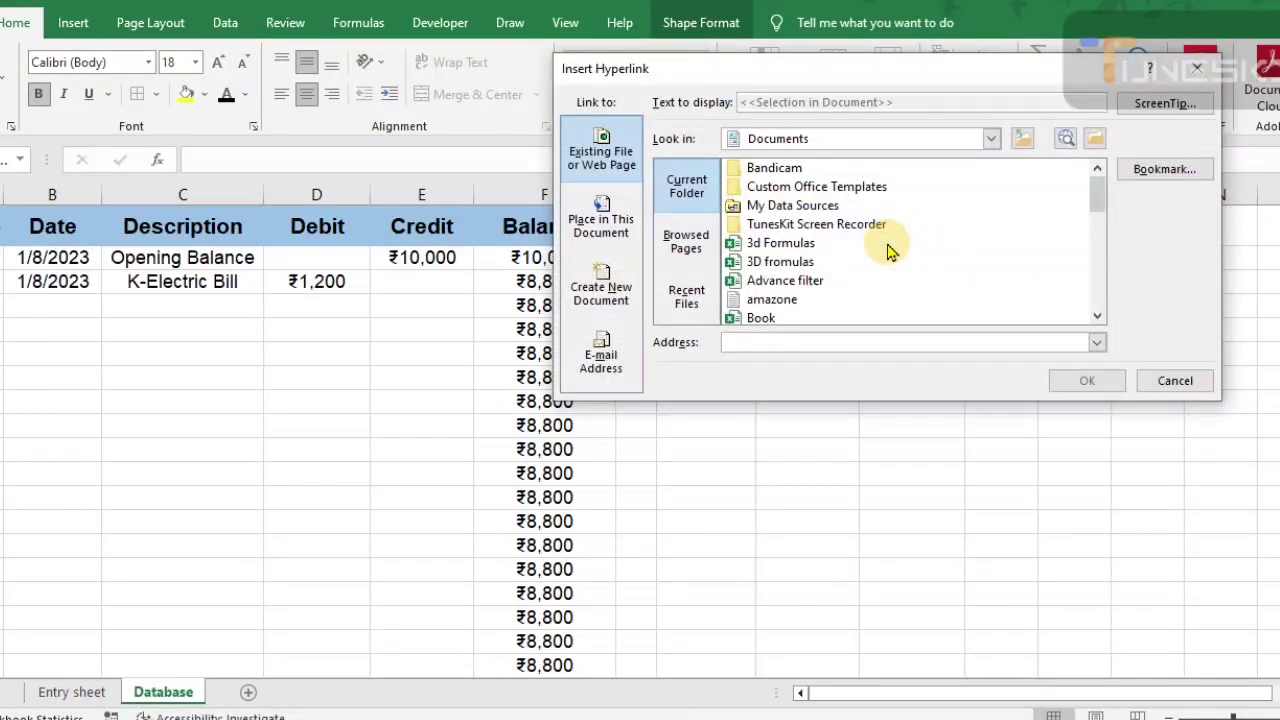
left_click(598, 232)
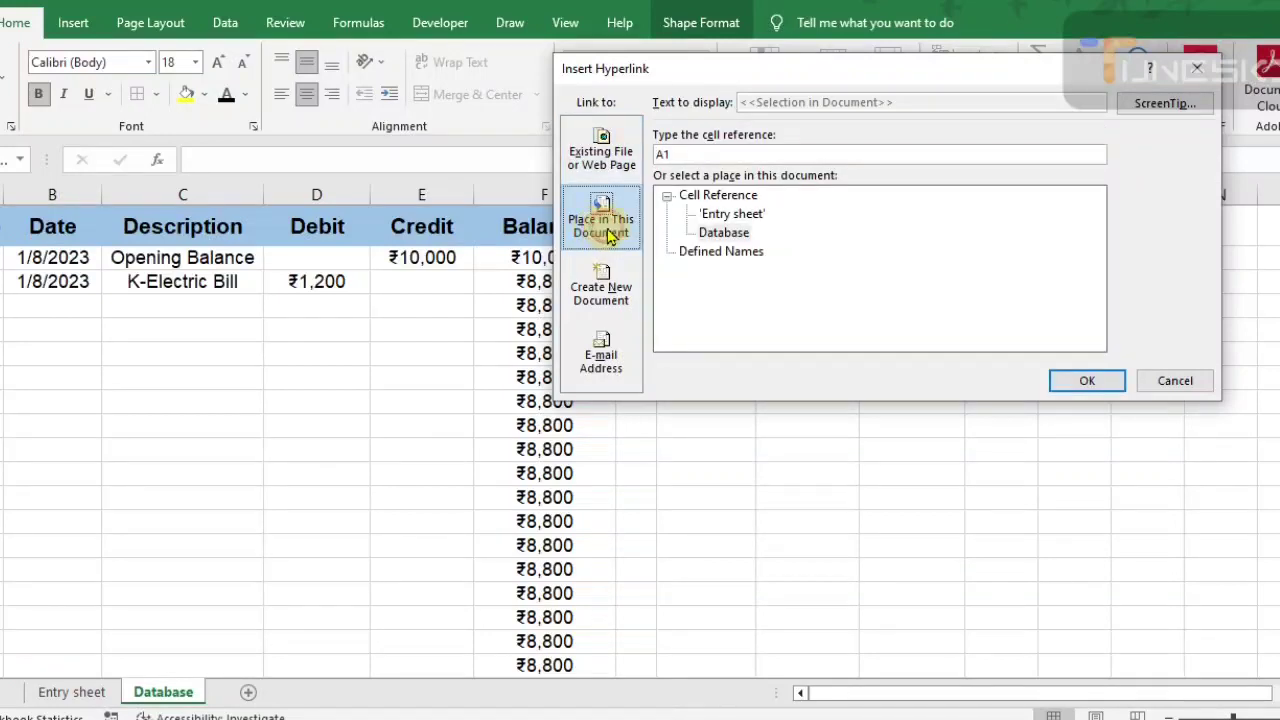
left_click(712, 214)
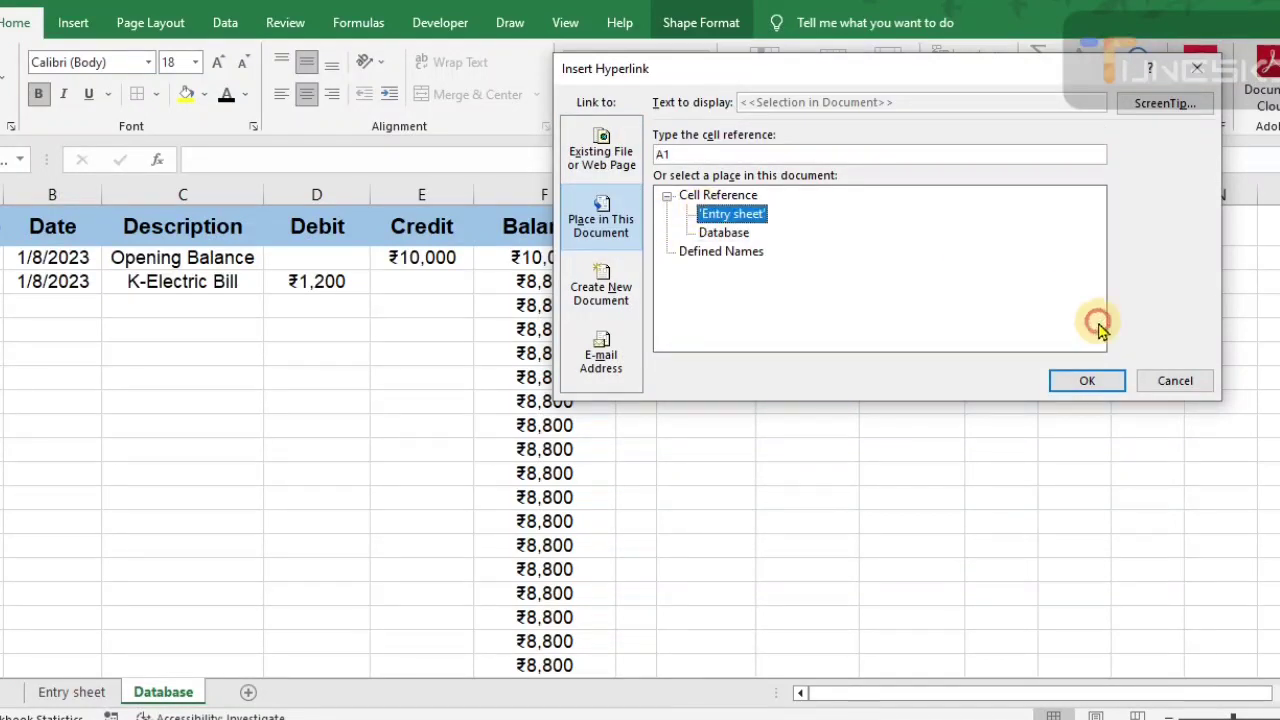
left_click(1085, 381)
left_click(986, 427)
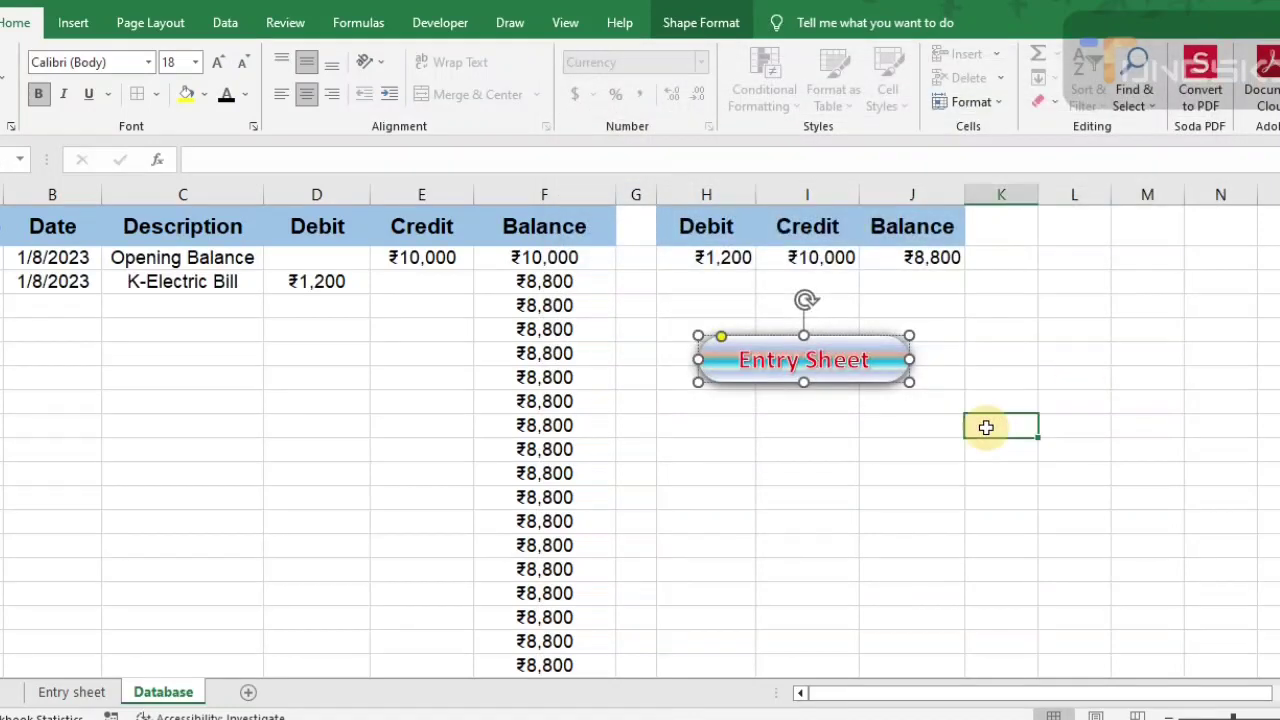
left_click(812, 362)
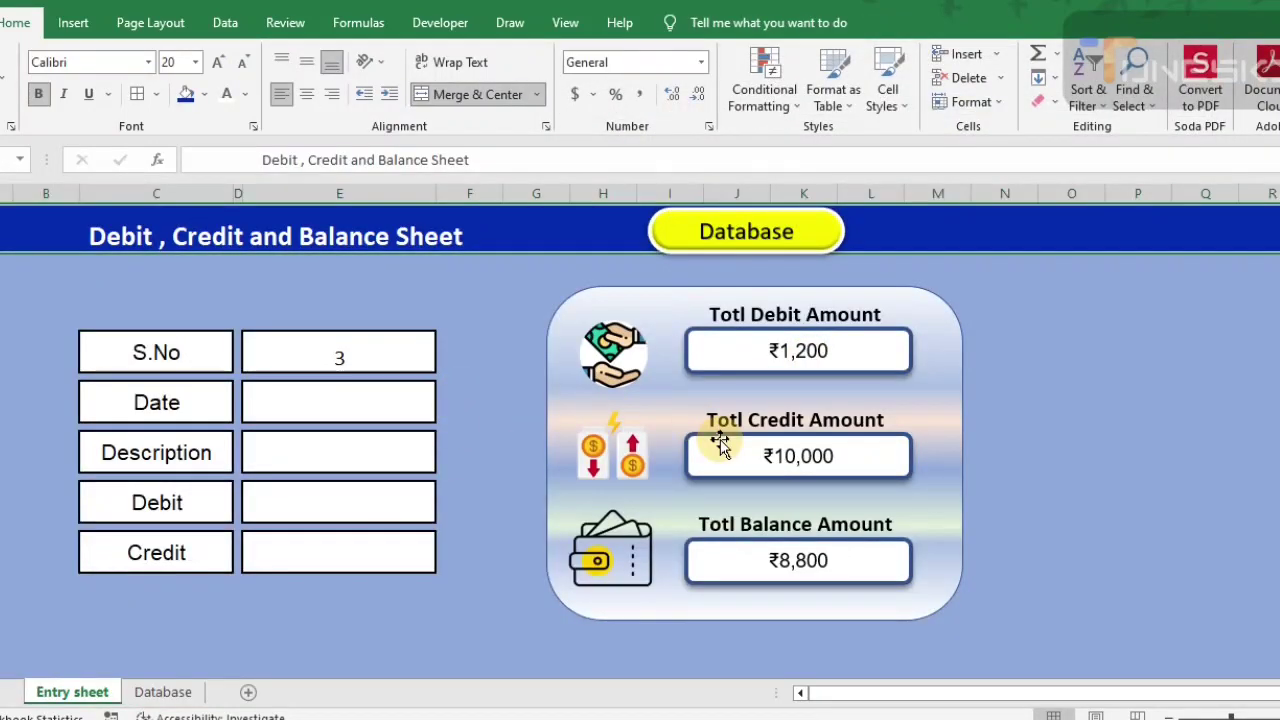
Link the yellow Database button in the title bar to cell A1 of the Database sheet
right_click(745, 232)
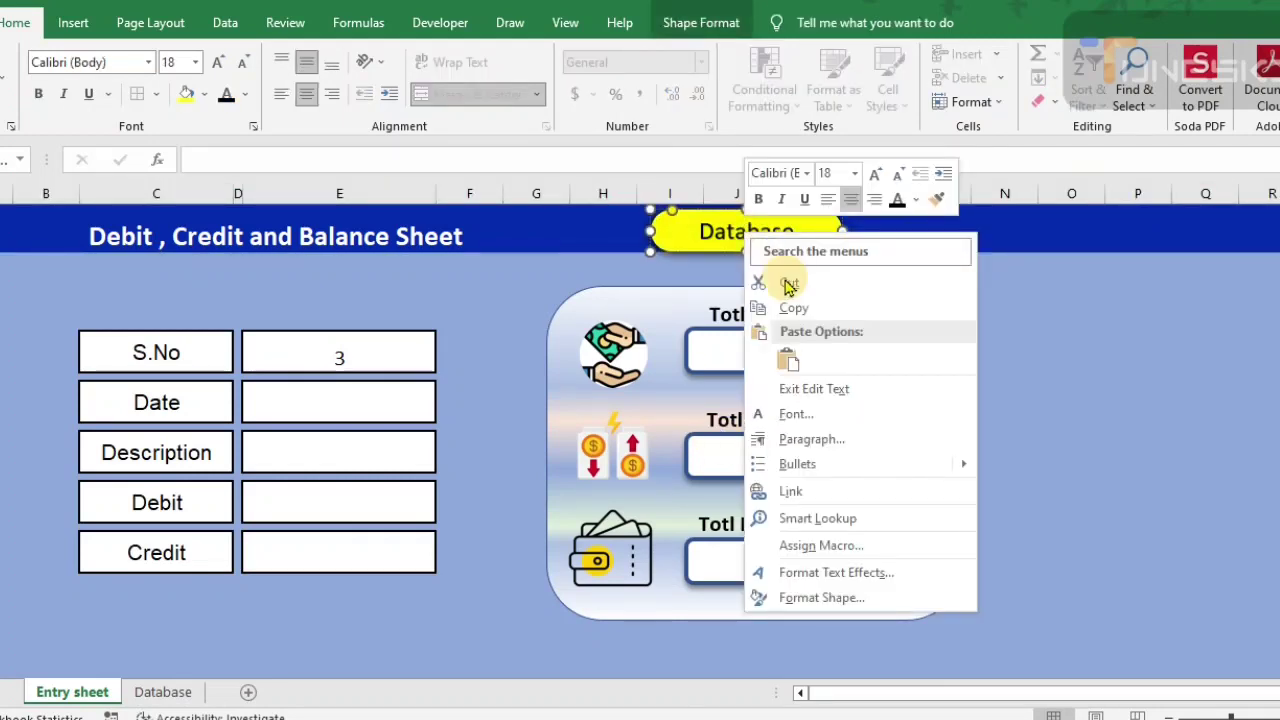
left_click(848, 491)
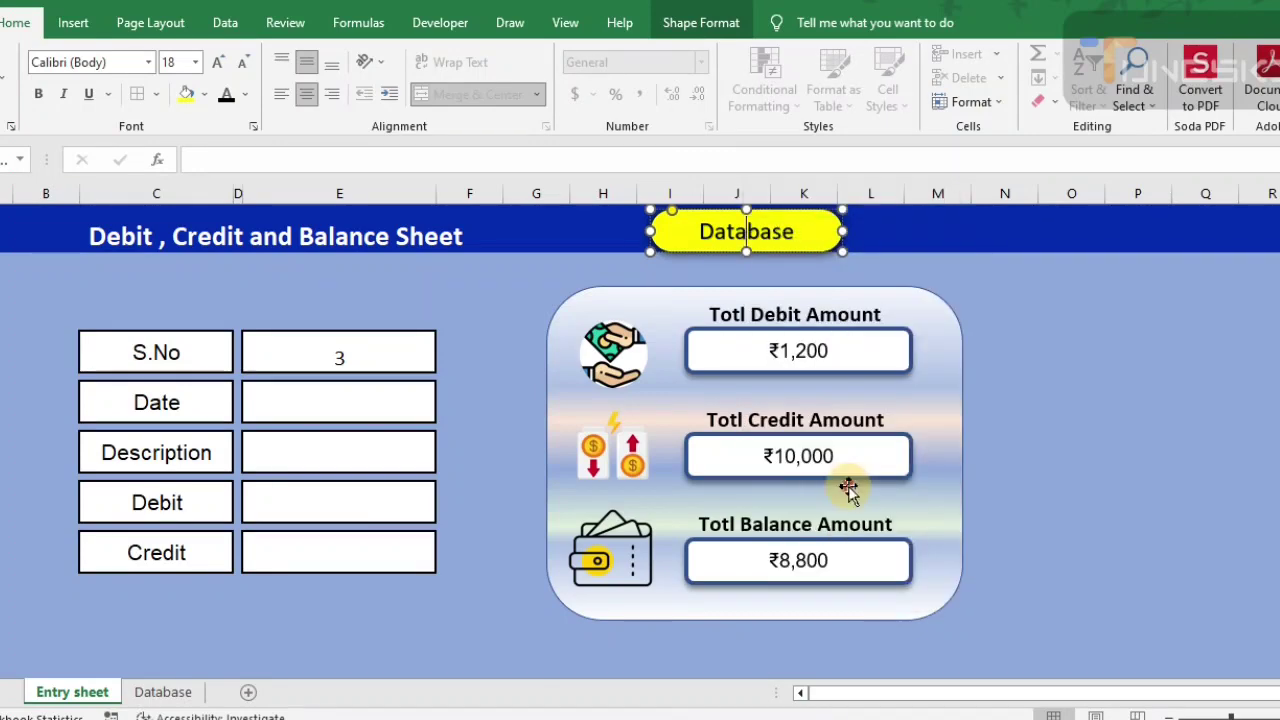
left_click(685, 476)
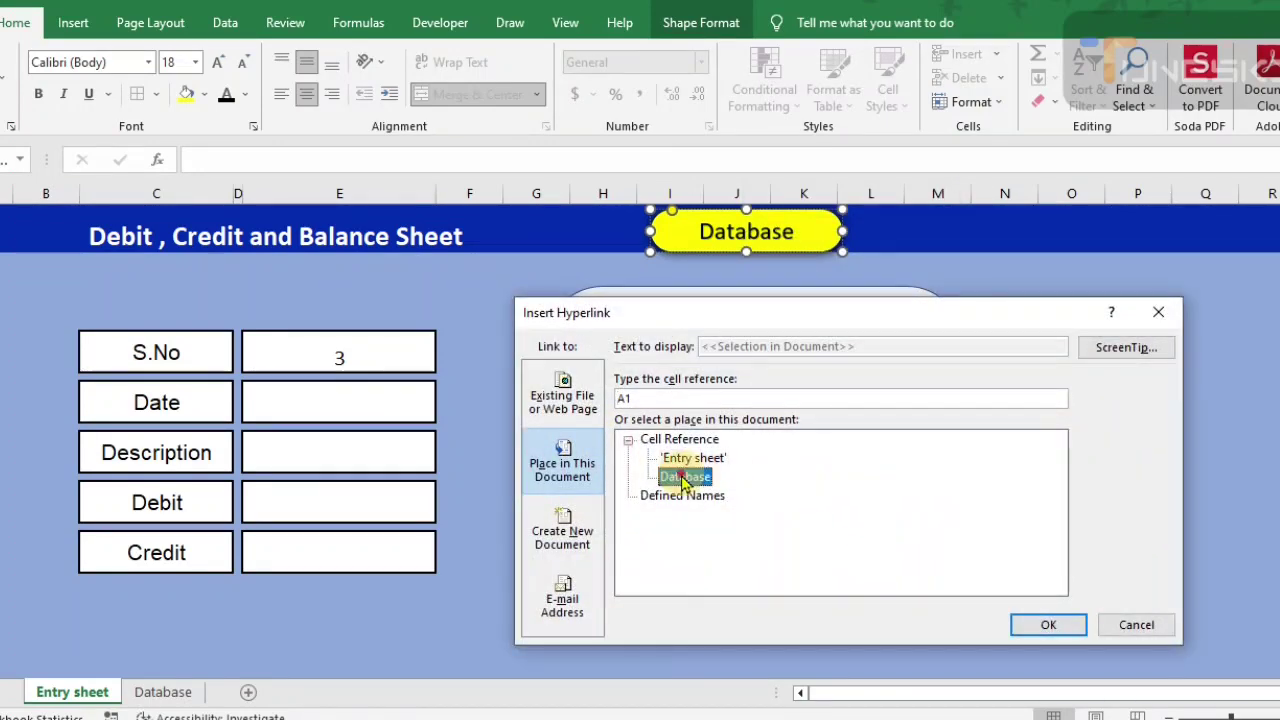
left_click(1057, 627)
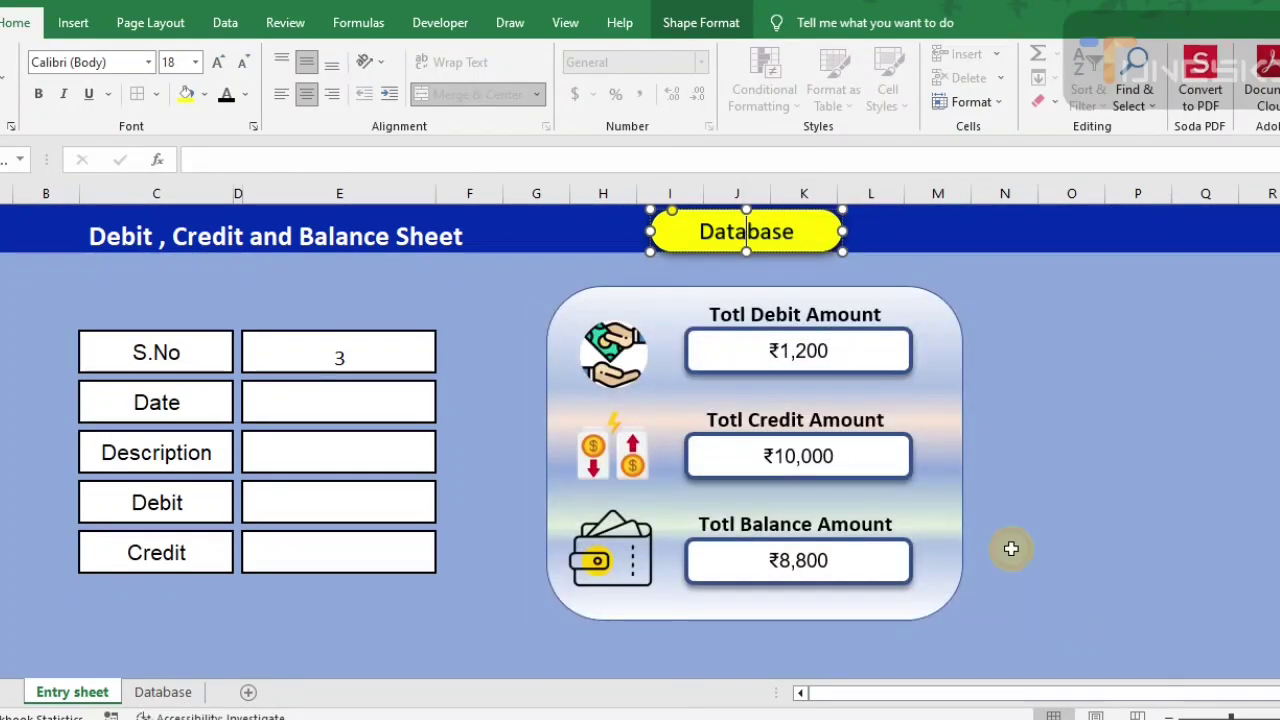
left_click(1029, 330)
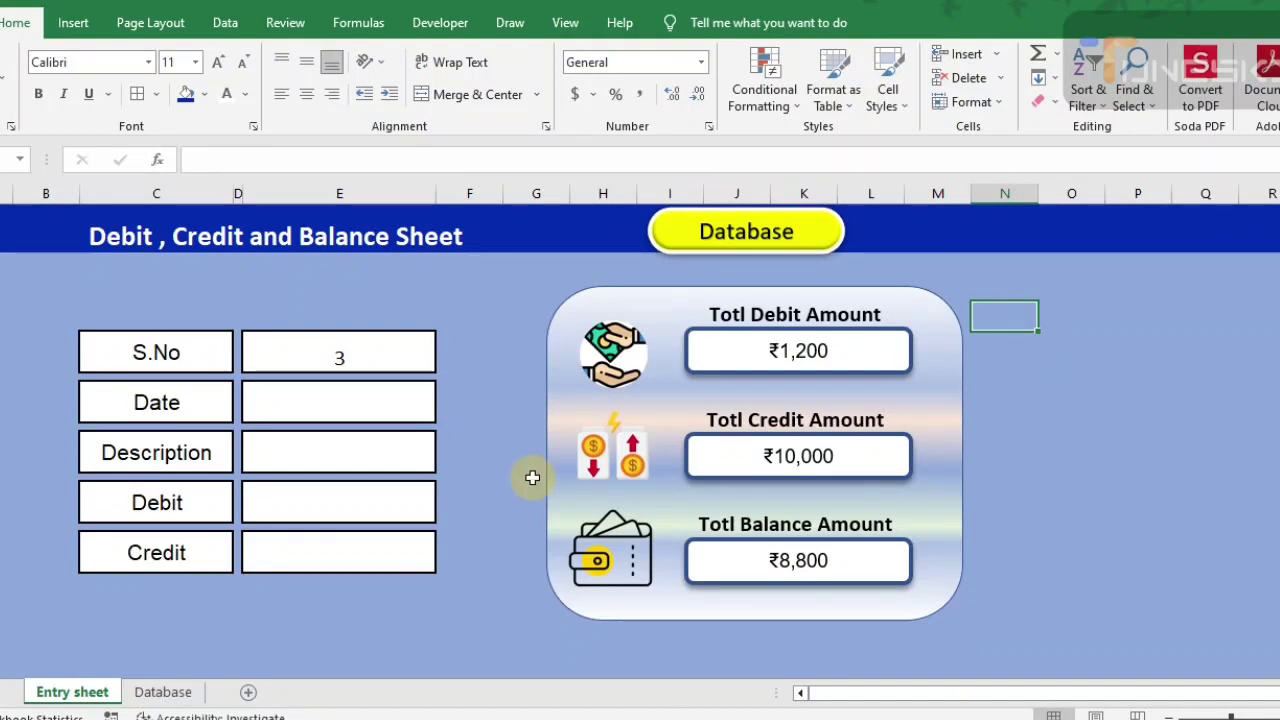
Check in the ribbon customization options that the Developer tab is enabled, and close the options
left_click(445, 25)
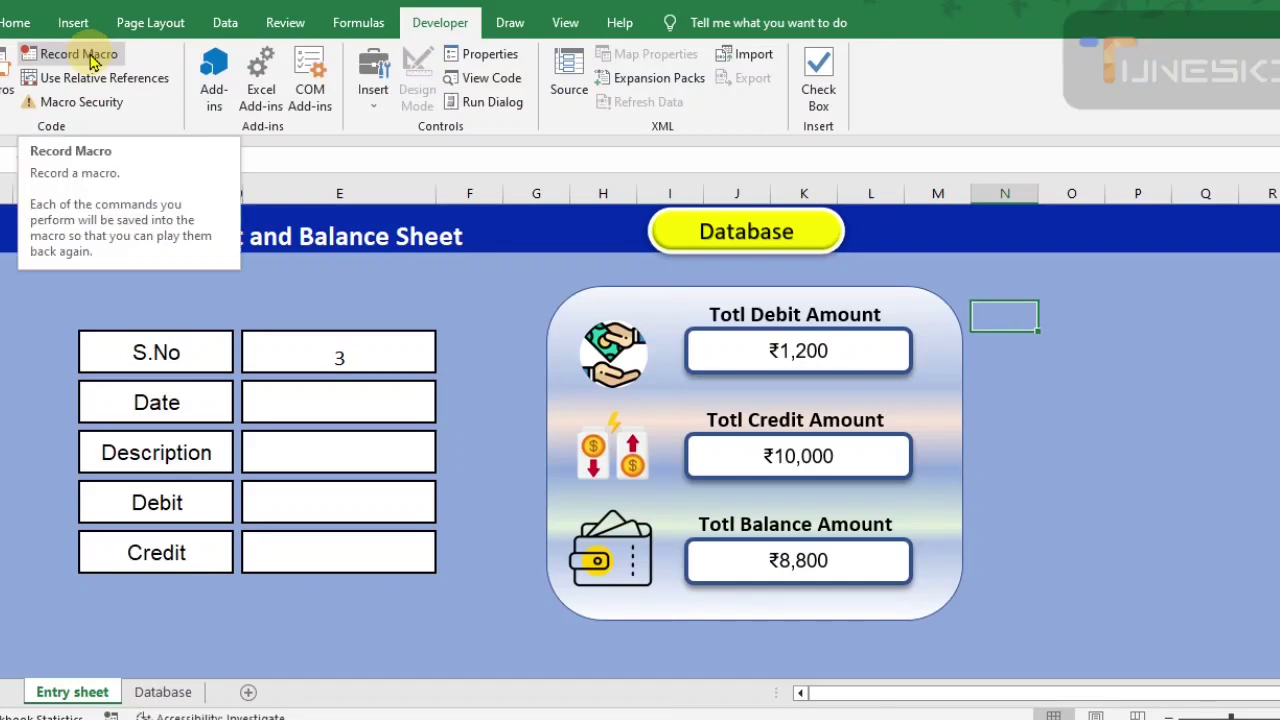
right_click(174, 130)
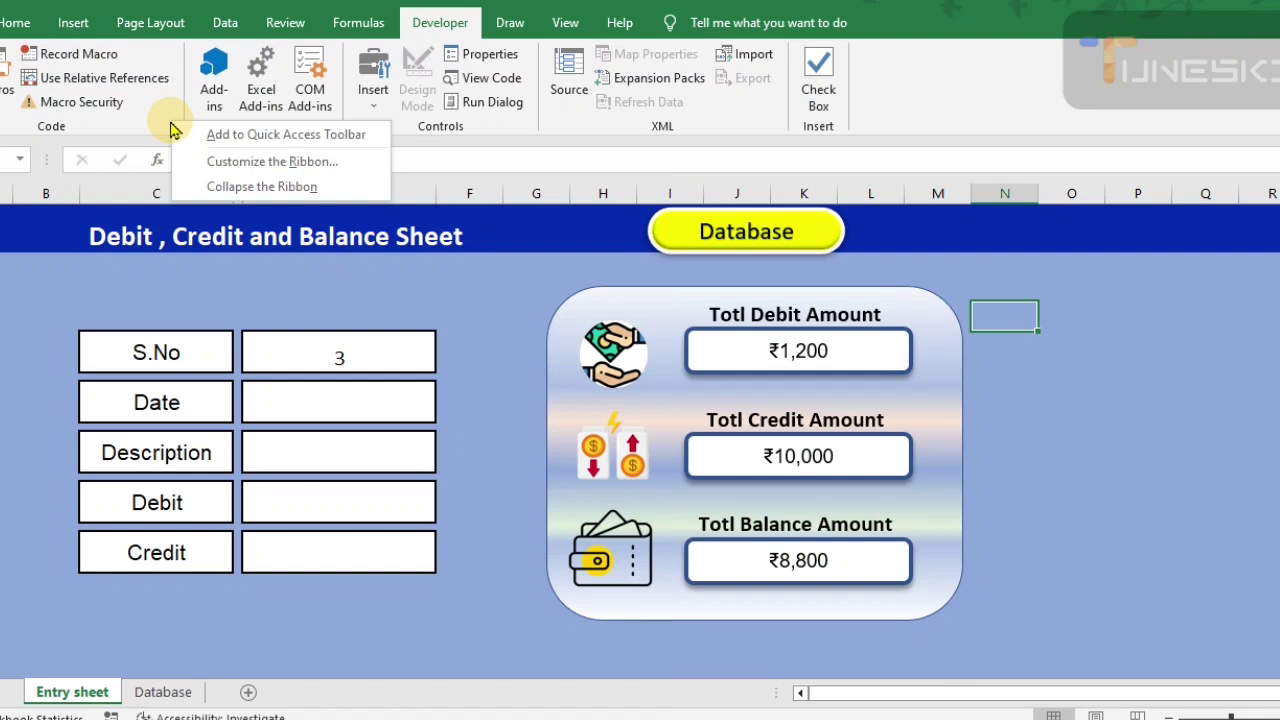
left_click(240, 166)
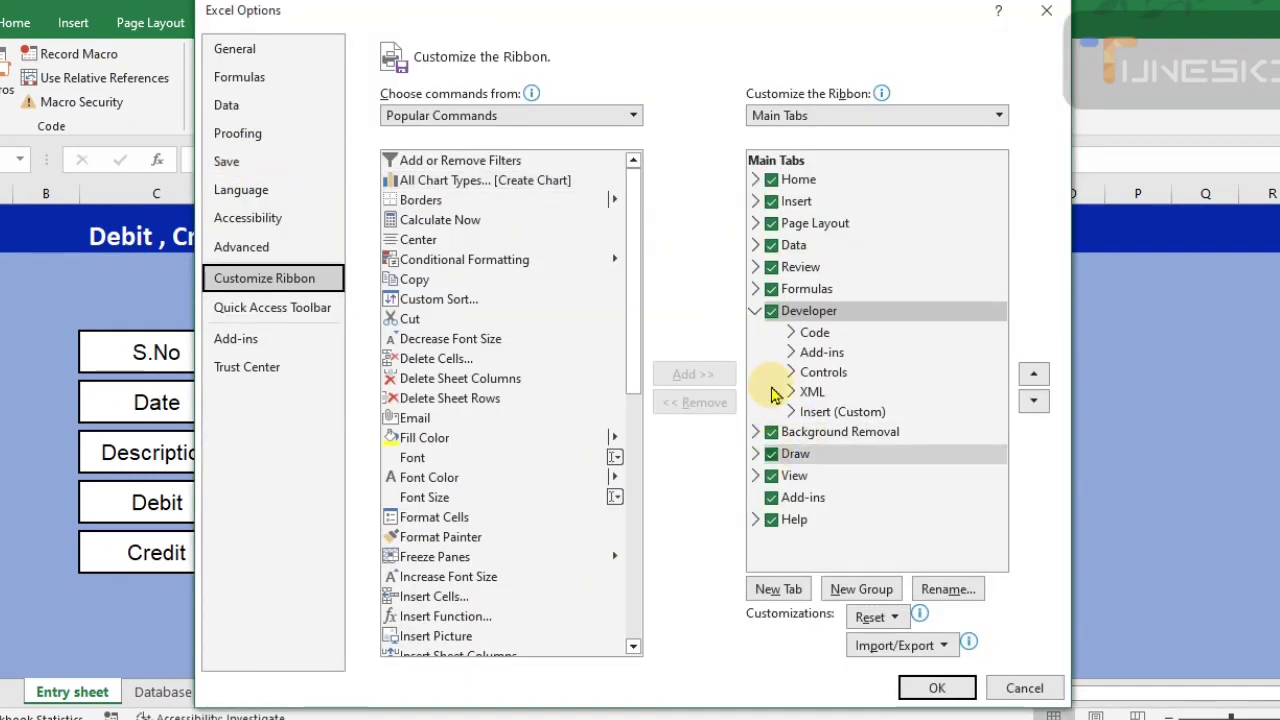
left_click(770, 312)
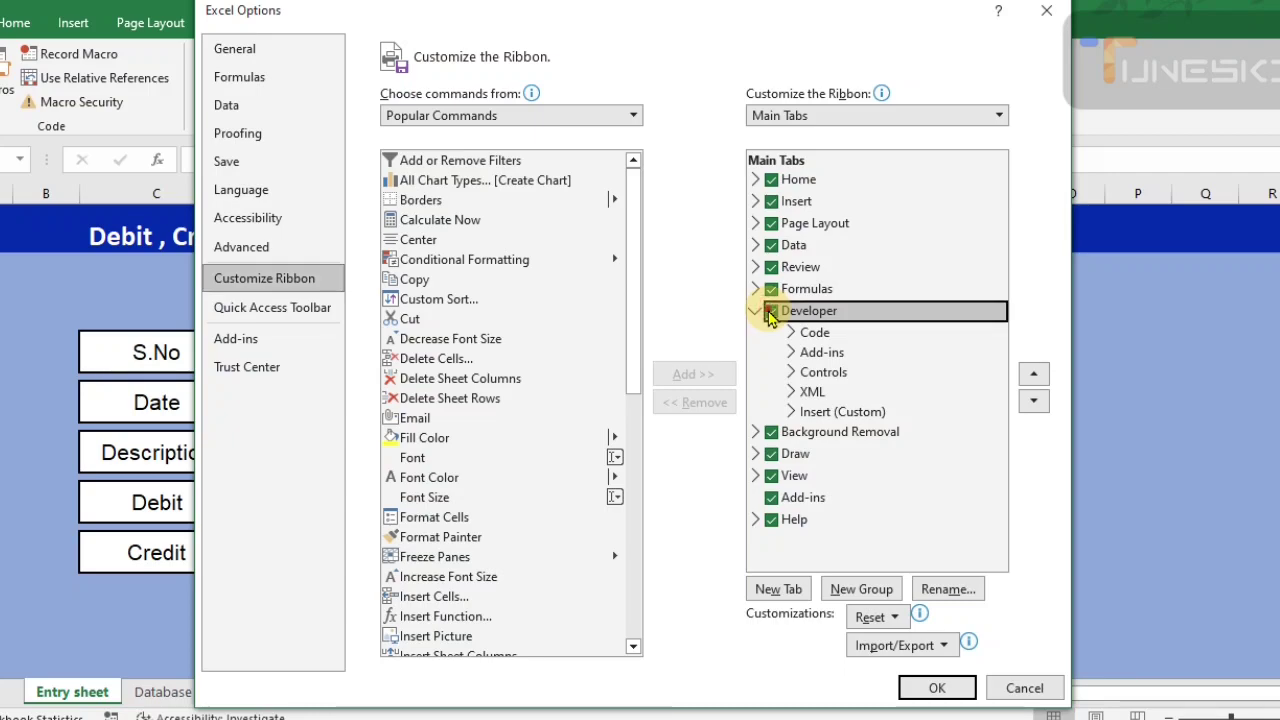
left_click(937, 688)
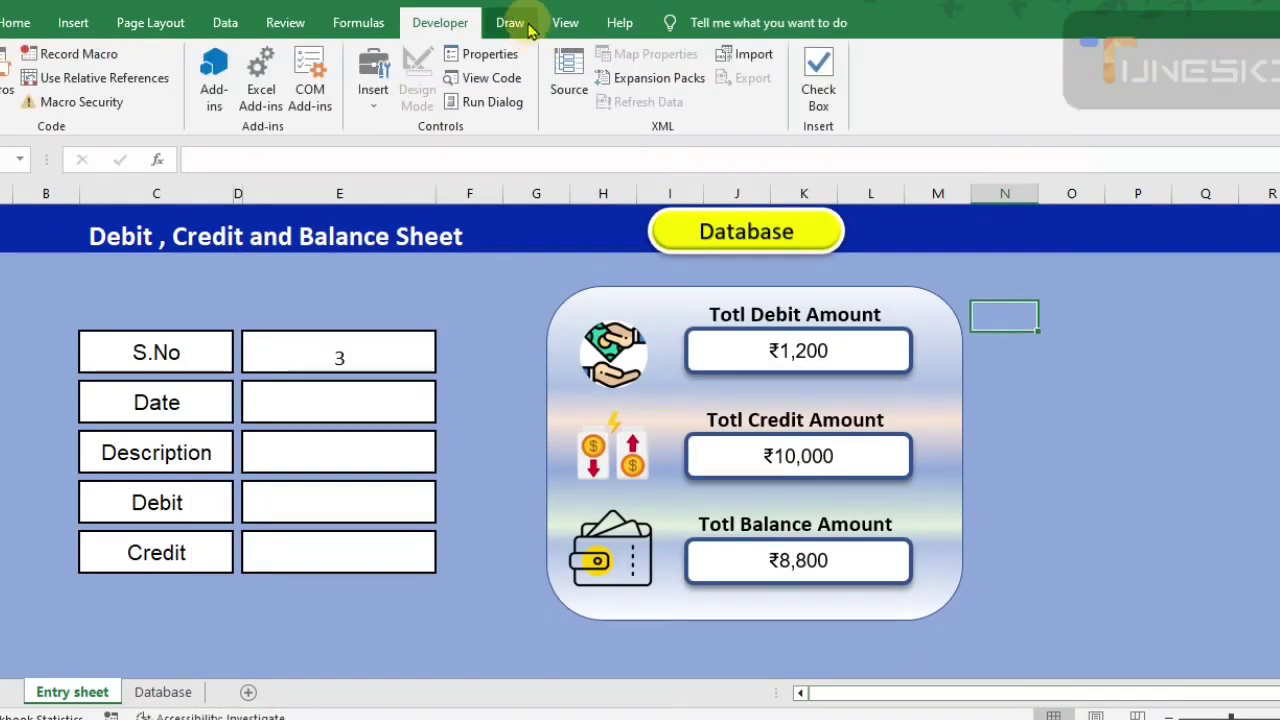
left_click(563, 22)
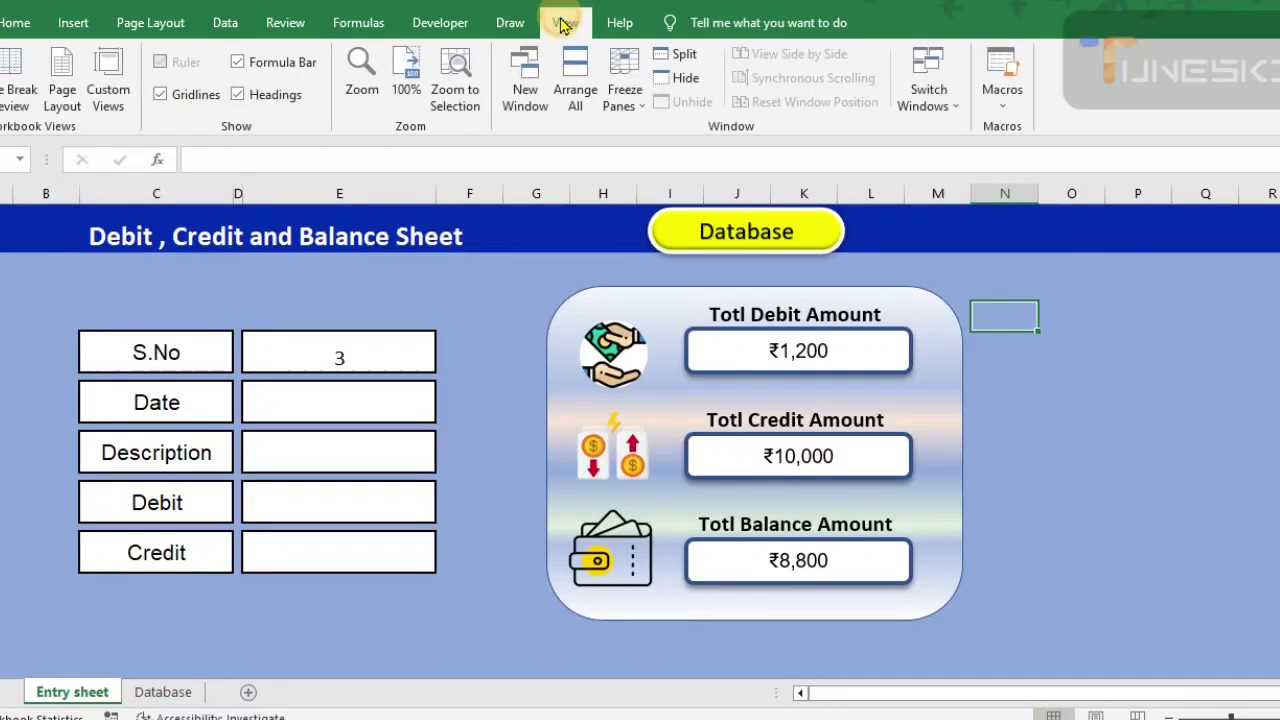
left_click(1003, 110)
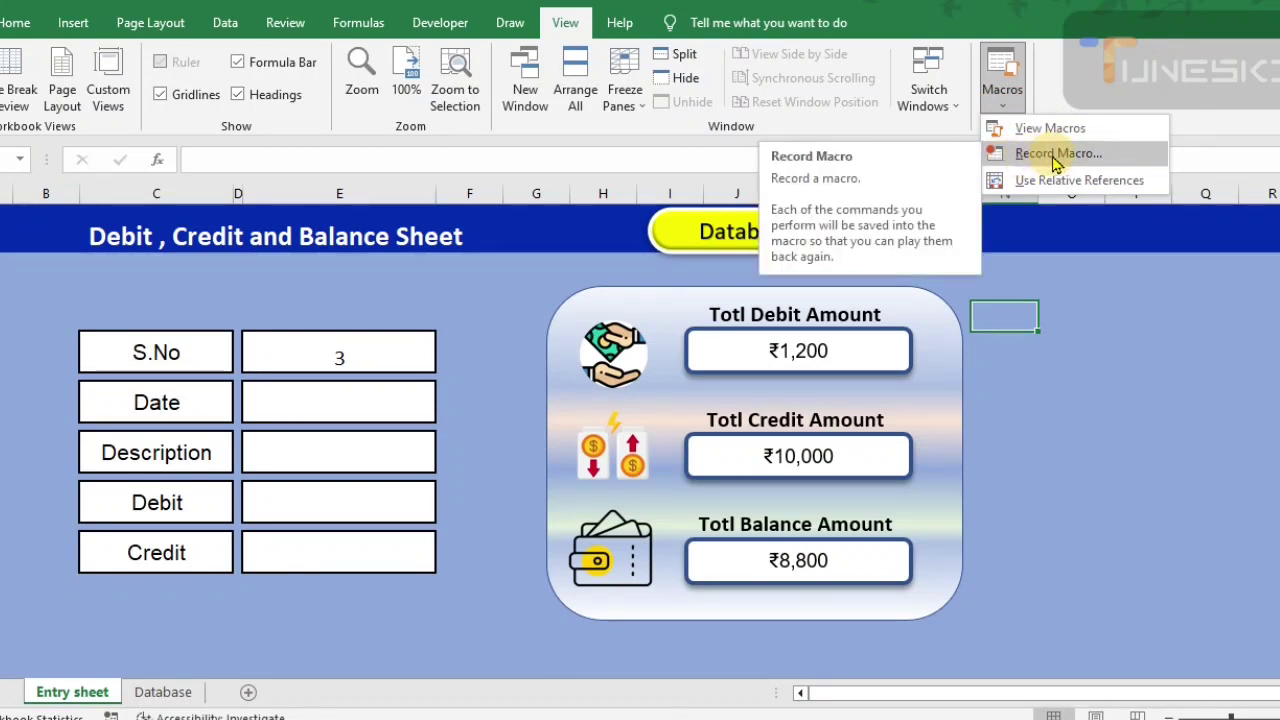
left_click(519, 283)
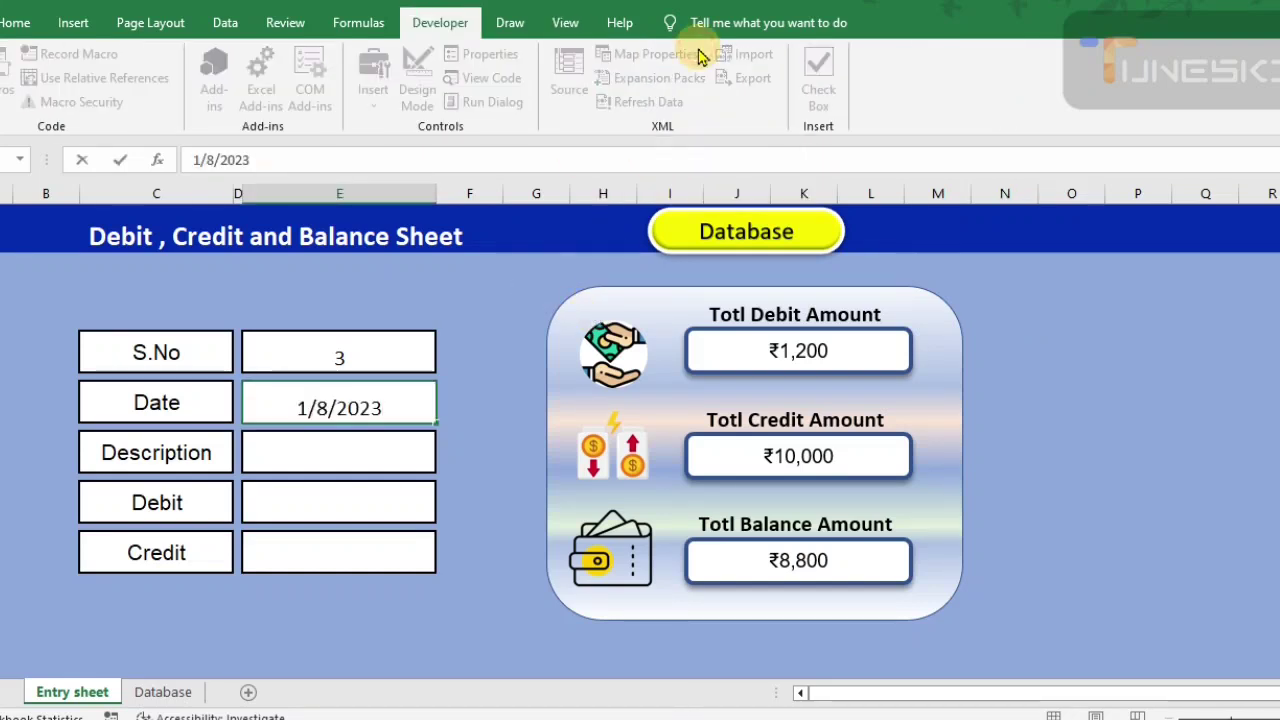
Complete the entry form with date 1/8/2023, description Salary and a debit of 30000
key("Return")
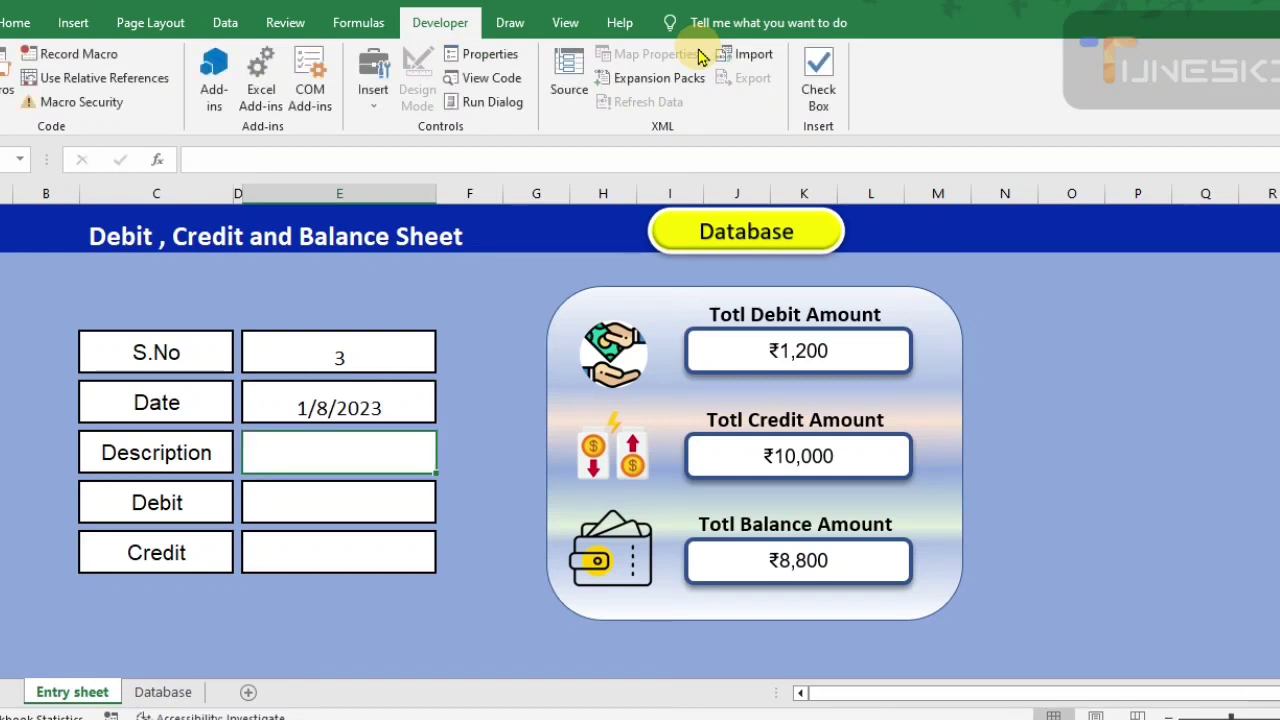
type("Salary")
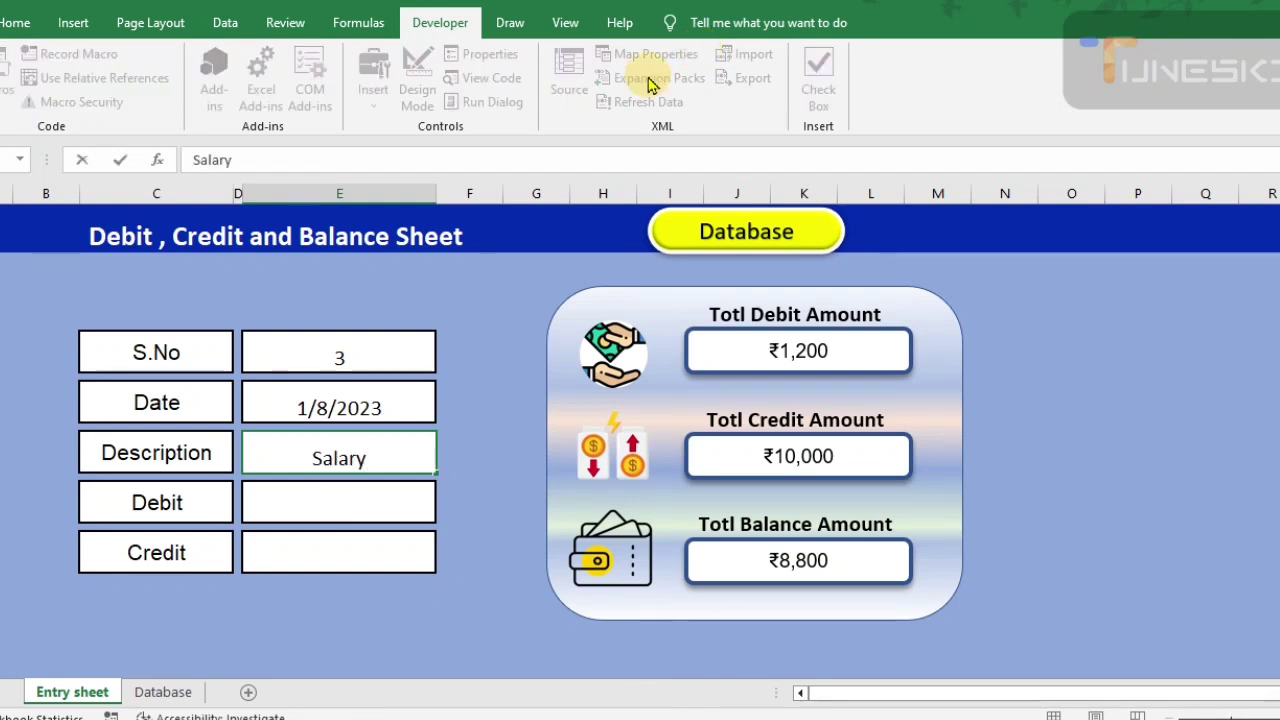
left_click(365, 507)
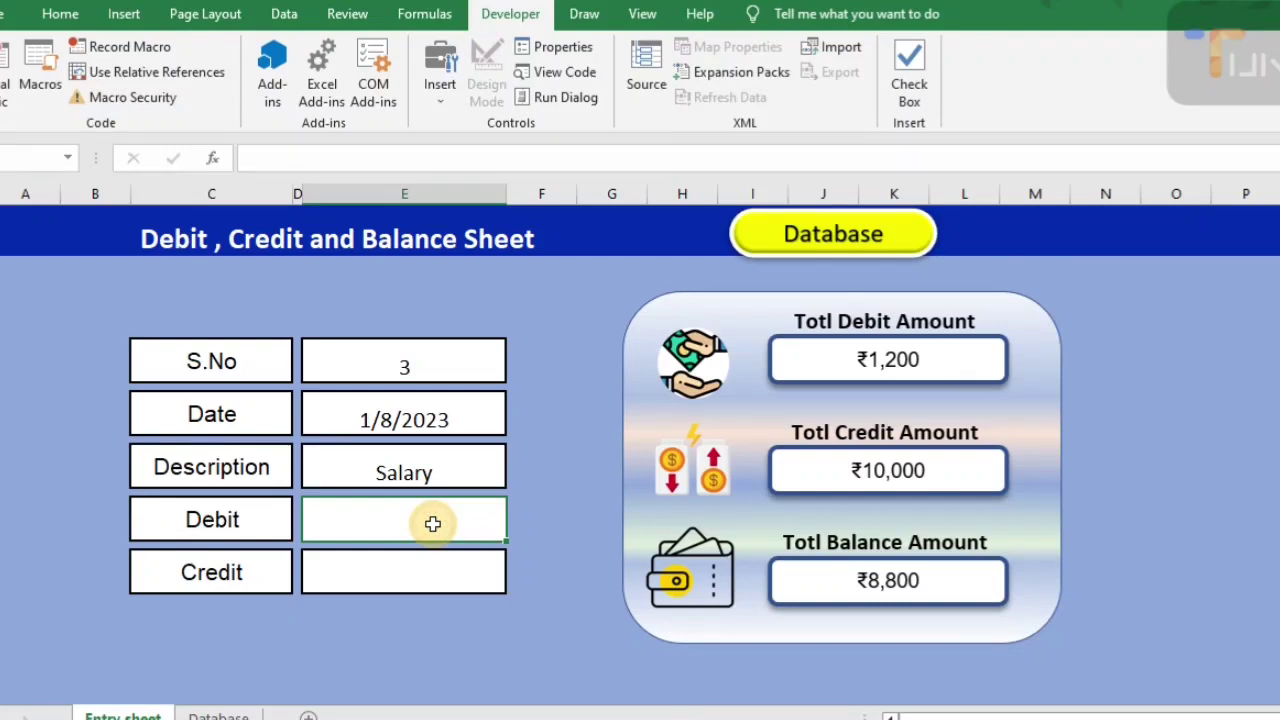
type("30000")
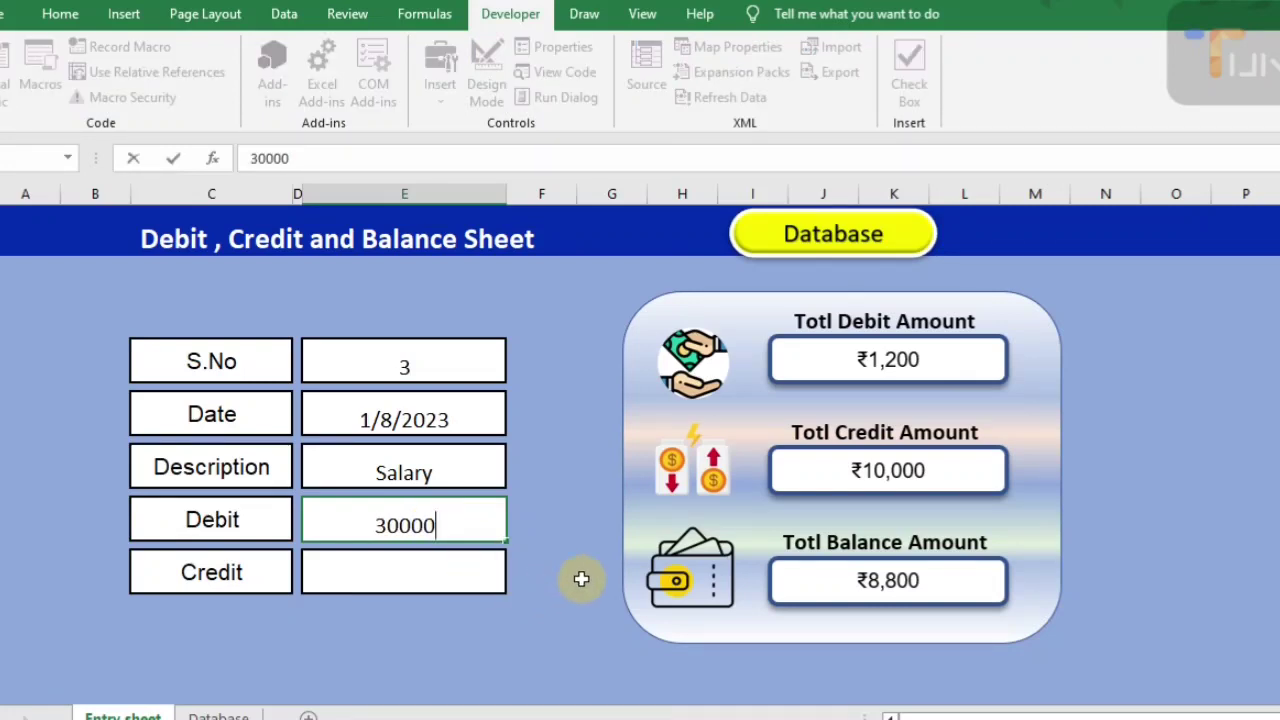
key("ctrl+Return")
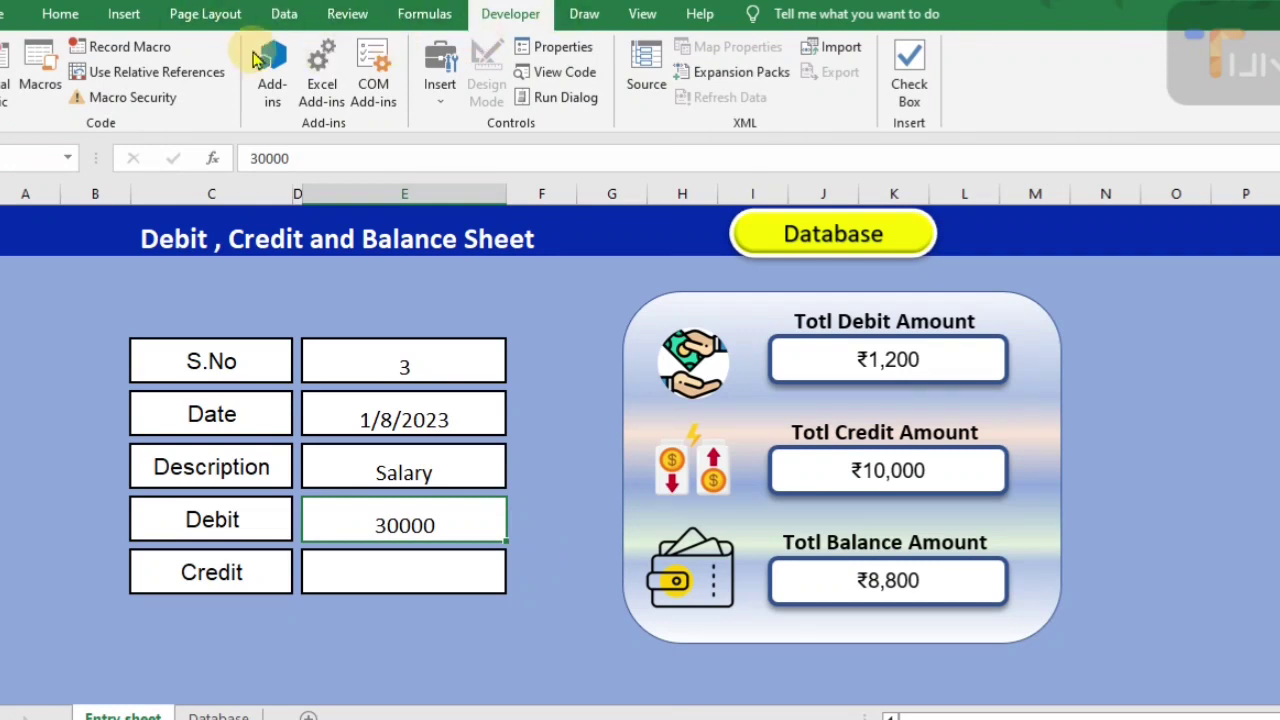
Start recording a macro named Debit, stored in this workbook
left_click(145, 47)
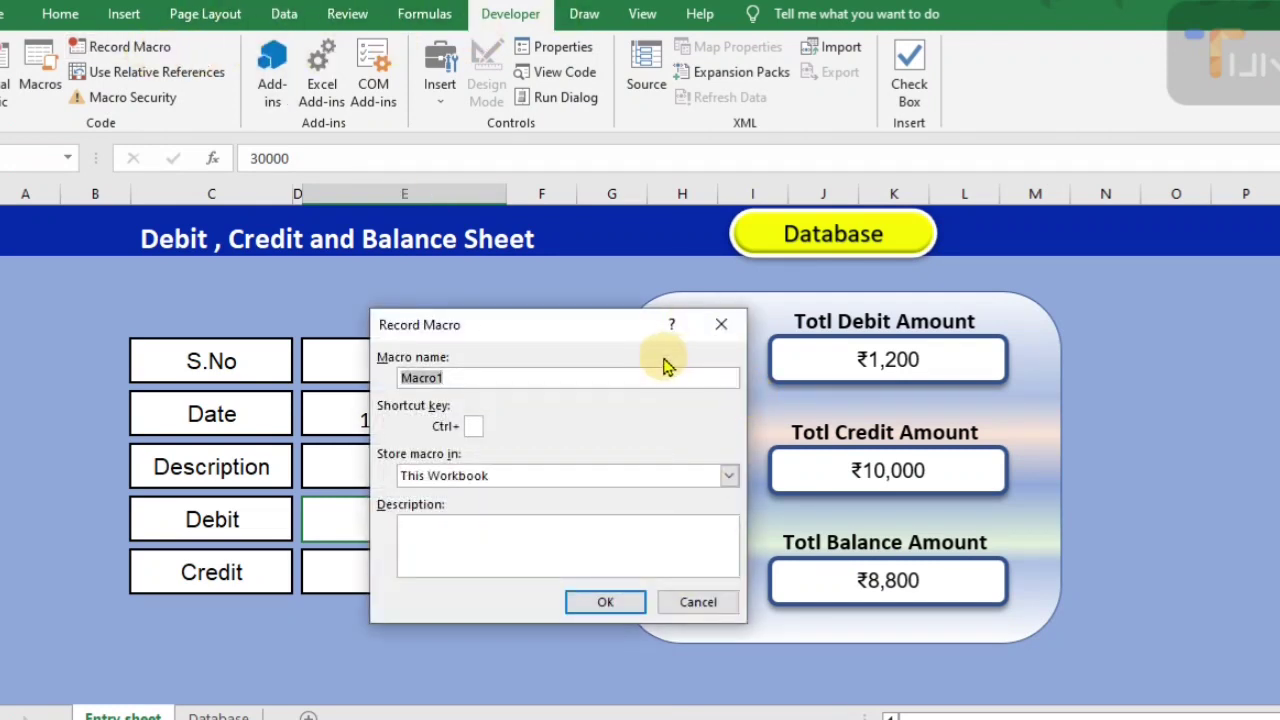
type("Debit")
left_click(605, 602)
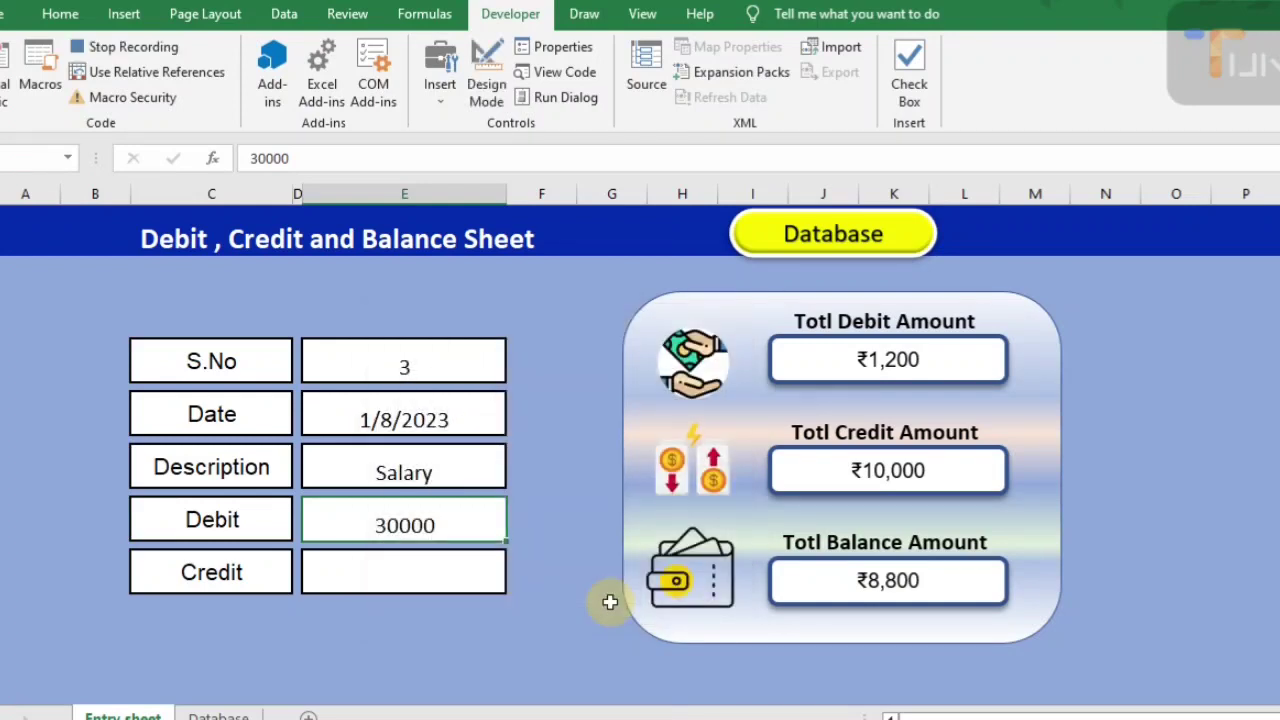
Copy the five entry cells for S.No, Date, Description, Debit and Credit as a multiple selection
left_click(448, 364)
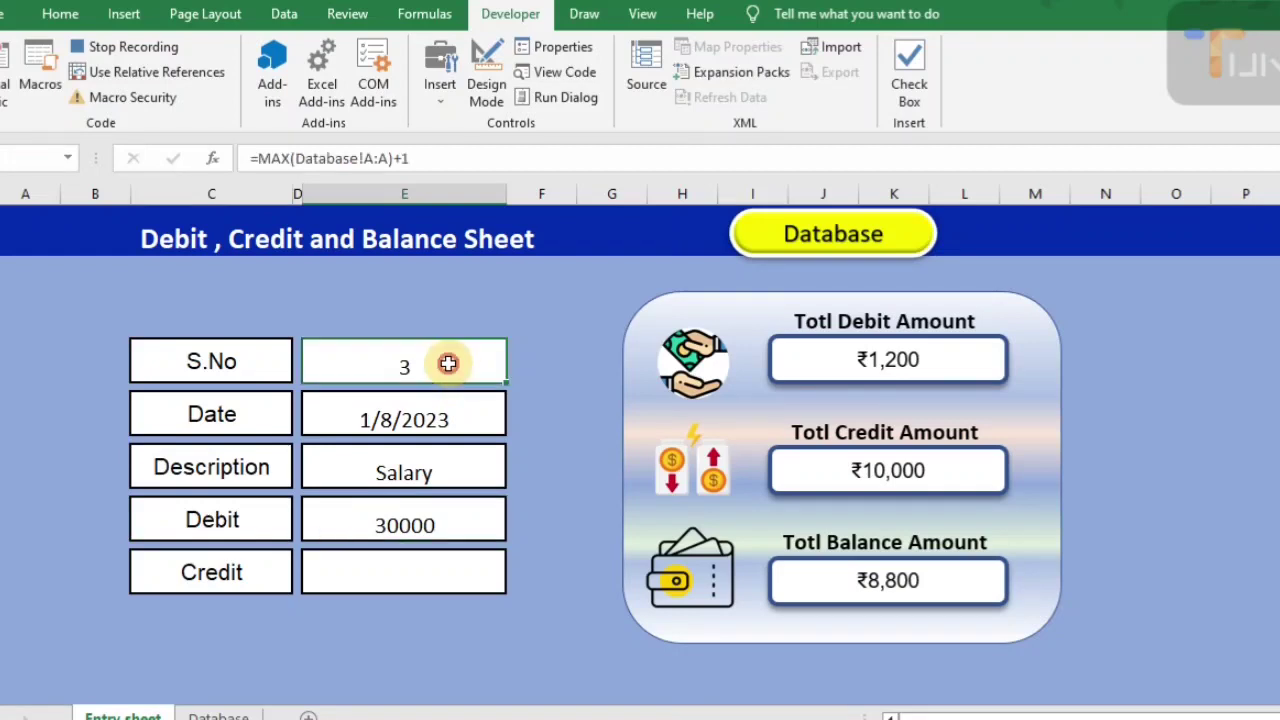
left_click(424, 418, "ctrl")
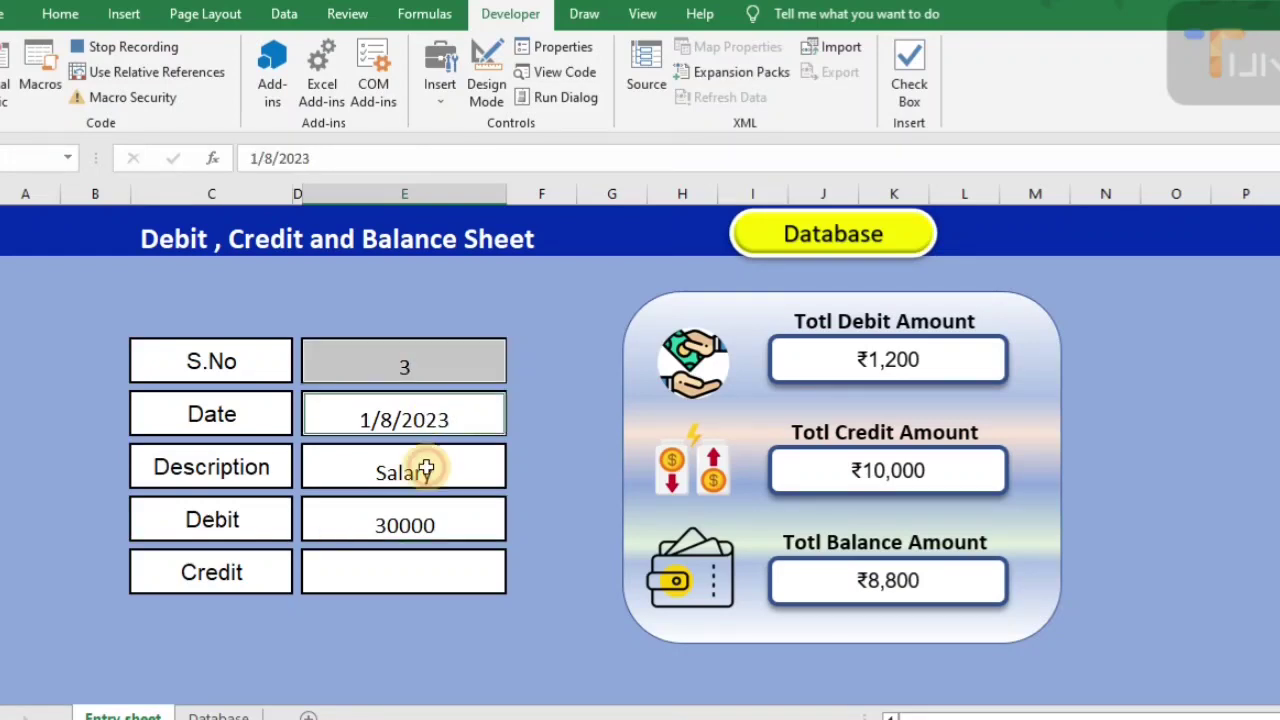
left_click(425, 467, "ctrl")
left_click(420, 522, "ctrl")
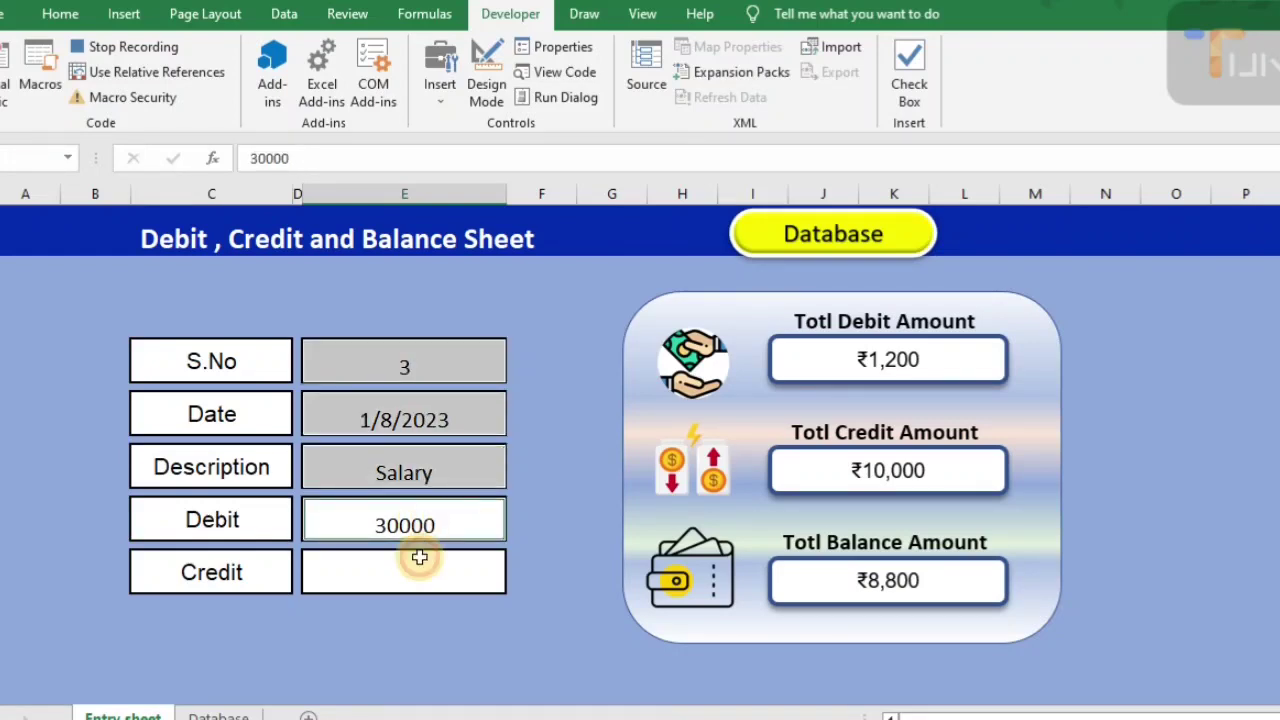
left_click(419, 558, "ctrl")
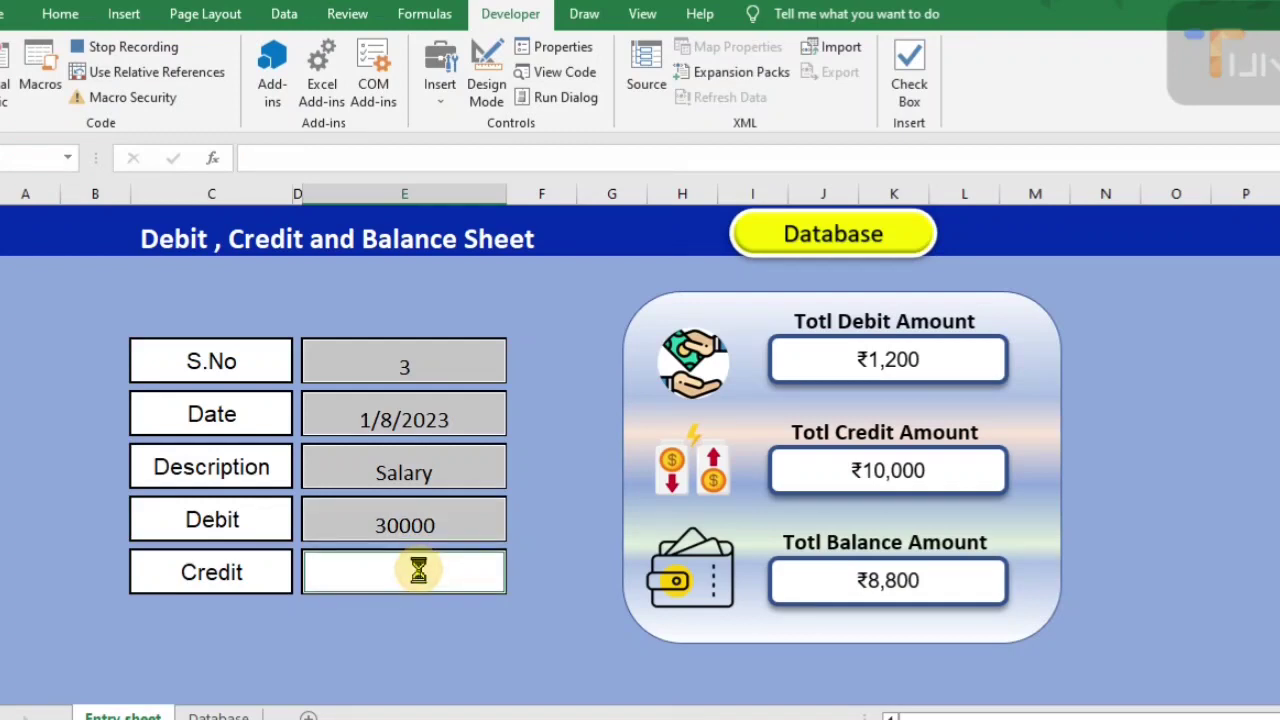
key("ctrl+c")
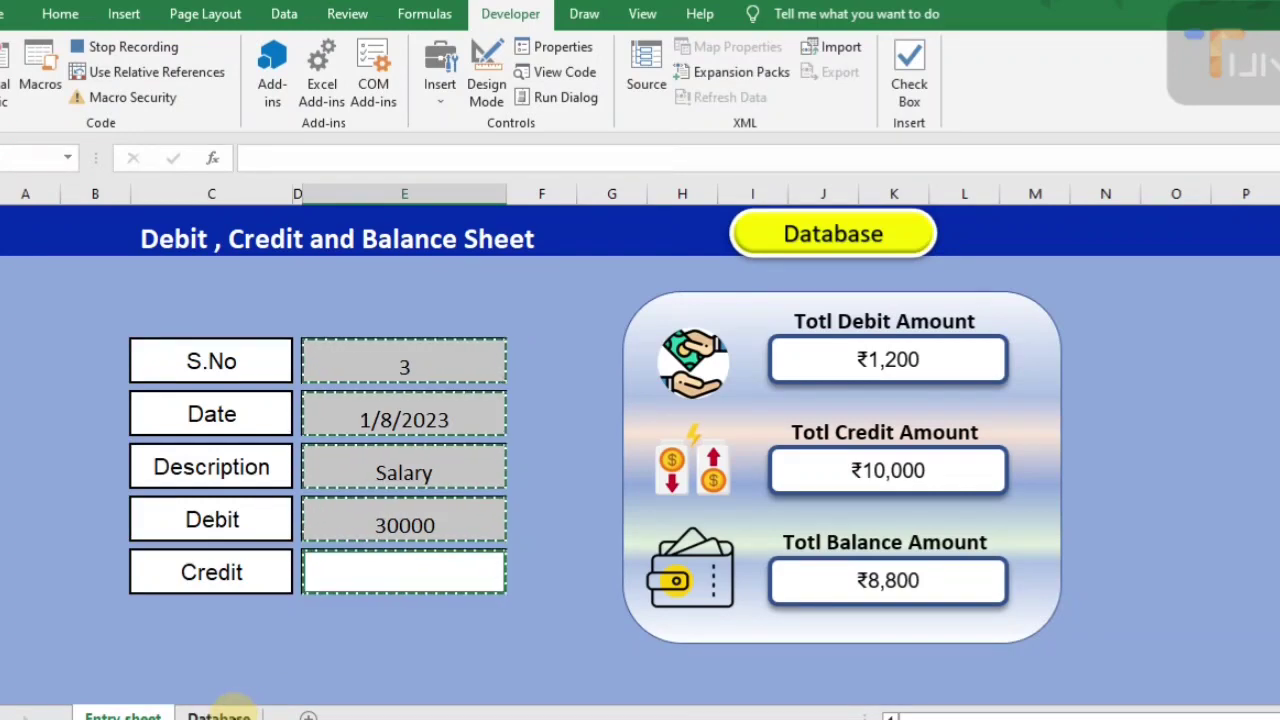
On the Database sheet, go from cell M1 via the sheet's last row to the last S.No record in column A
left_click(219, 714)
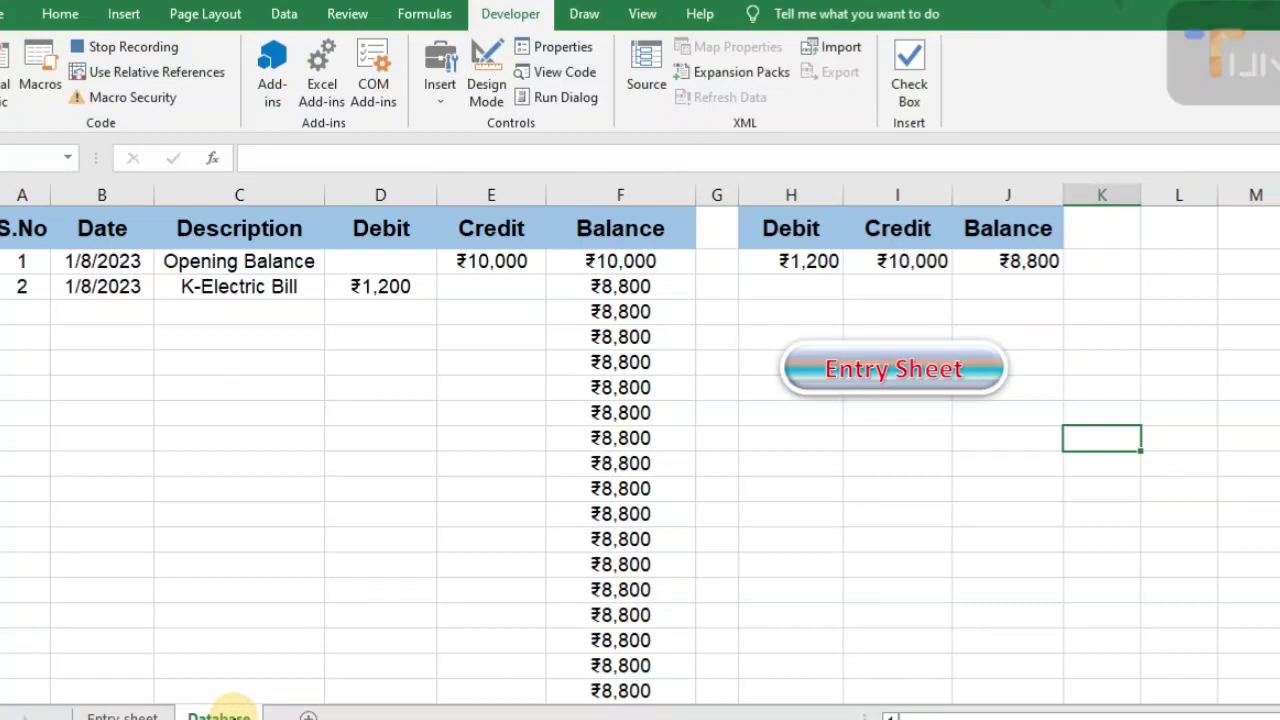
left_click(1241, 234)
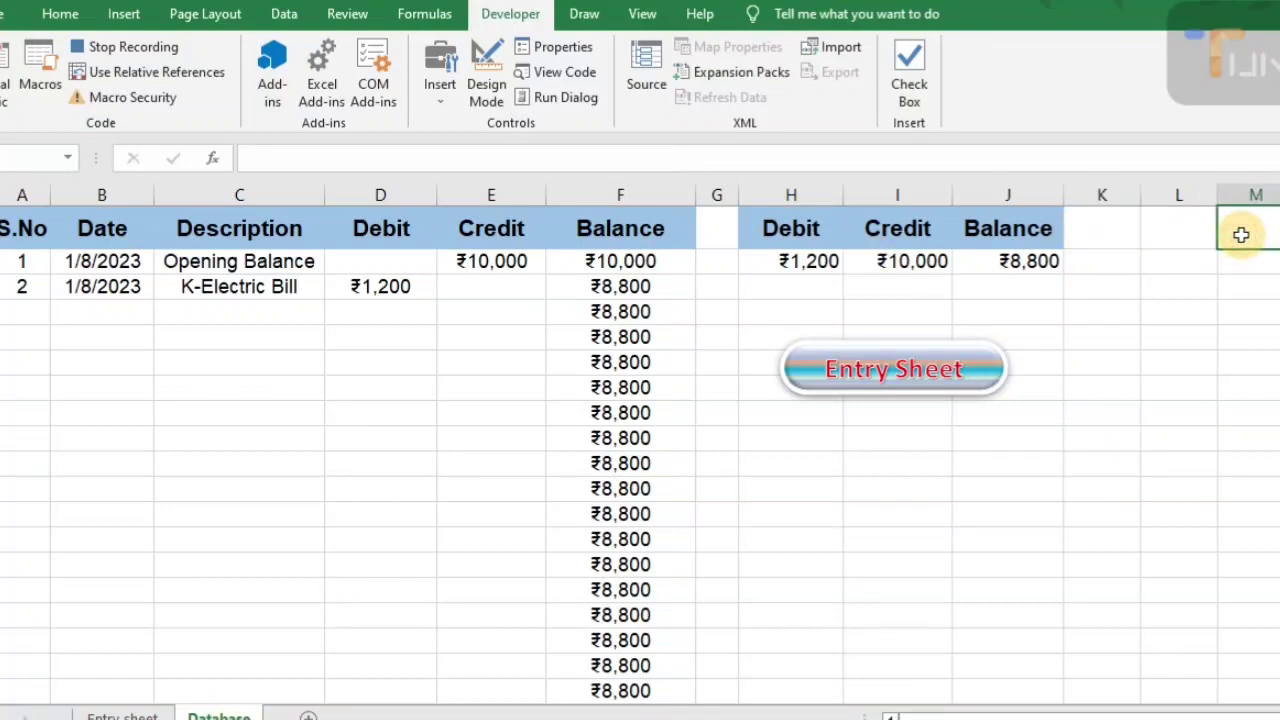
key("ctrl+Down")
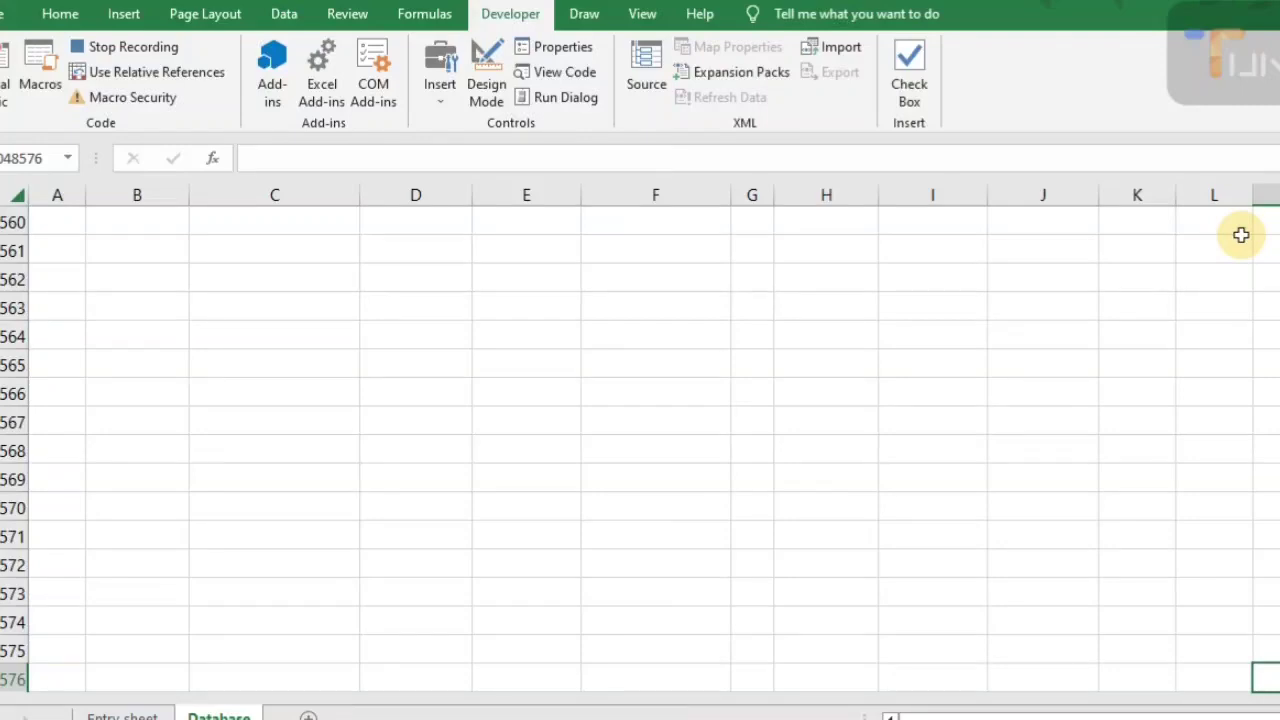
key("ctrl+Left")
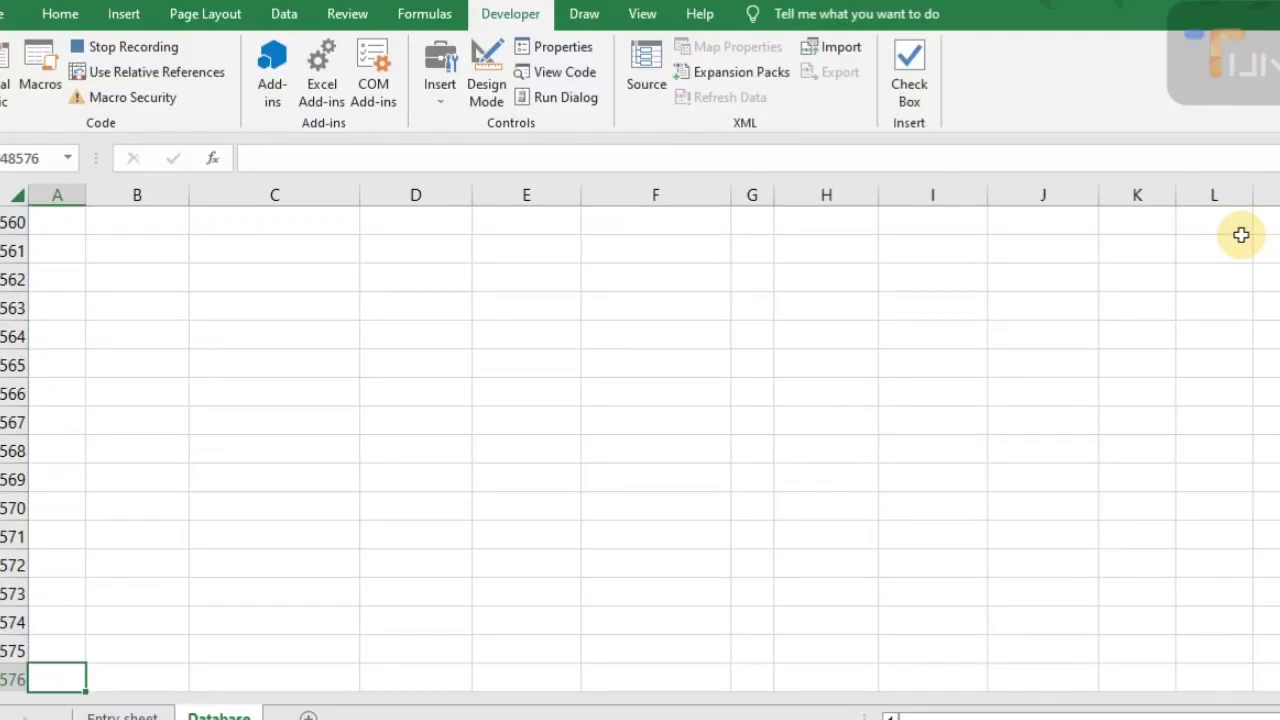
key("ctrl+Up")
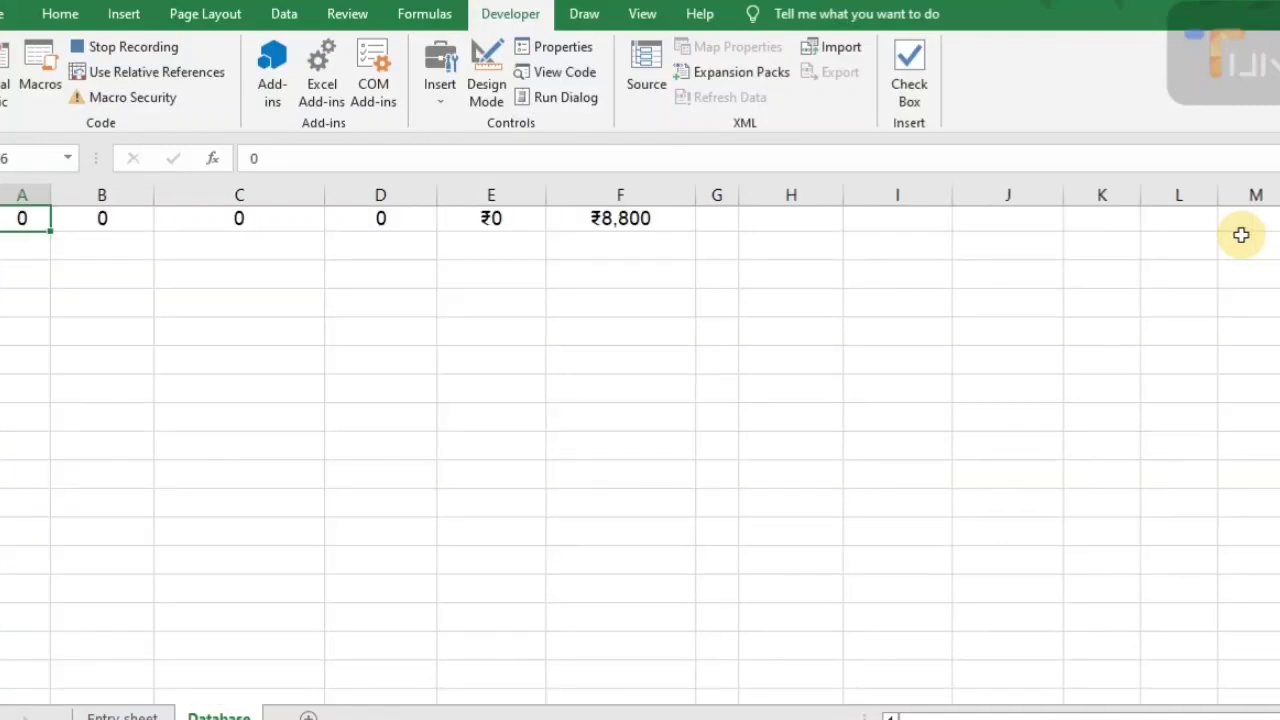
key("ctrl+Up")
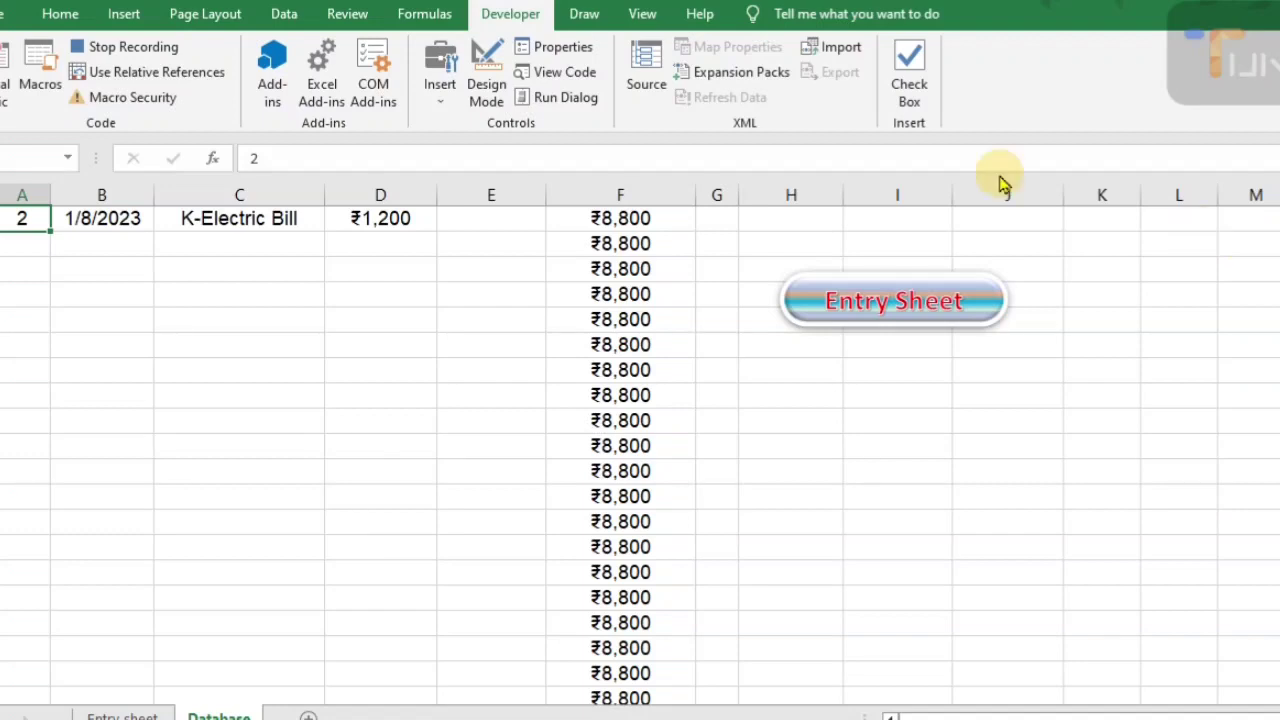
Turn on relative references and paste the copied entry as transposed values in the row below the last Database record
left_click(163, 82)
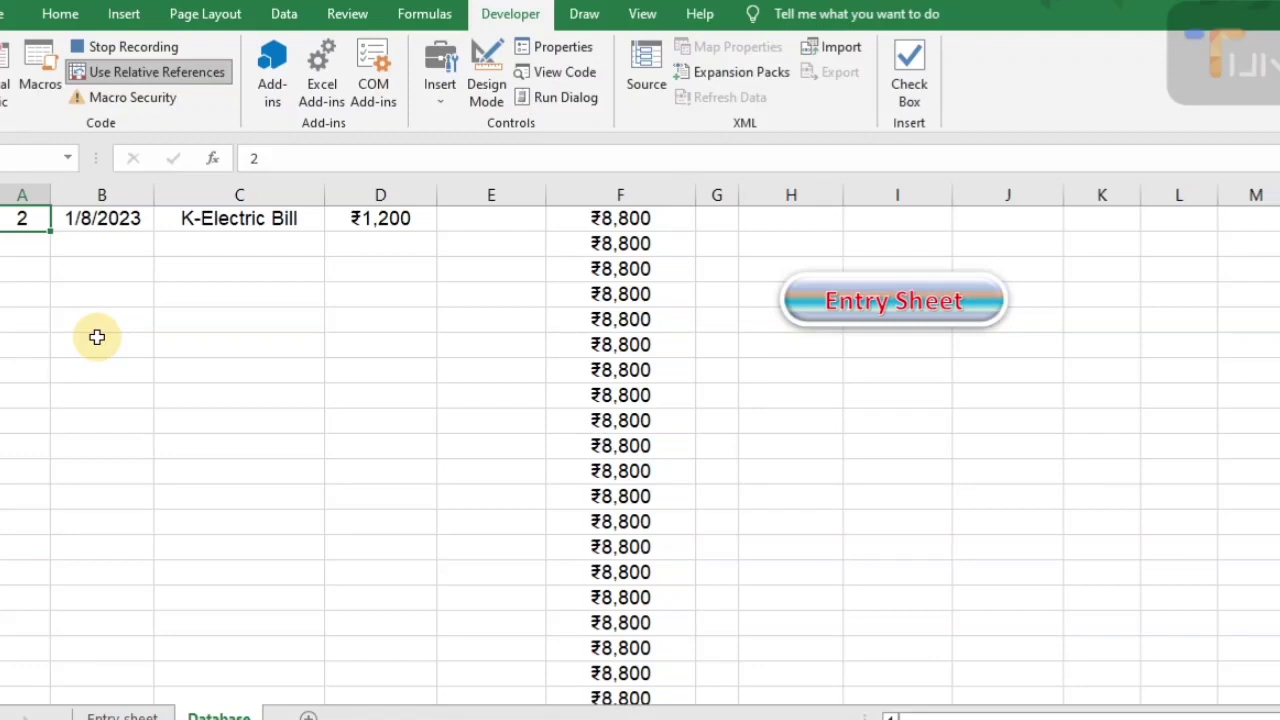
key("Down")
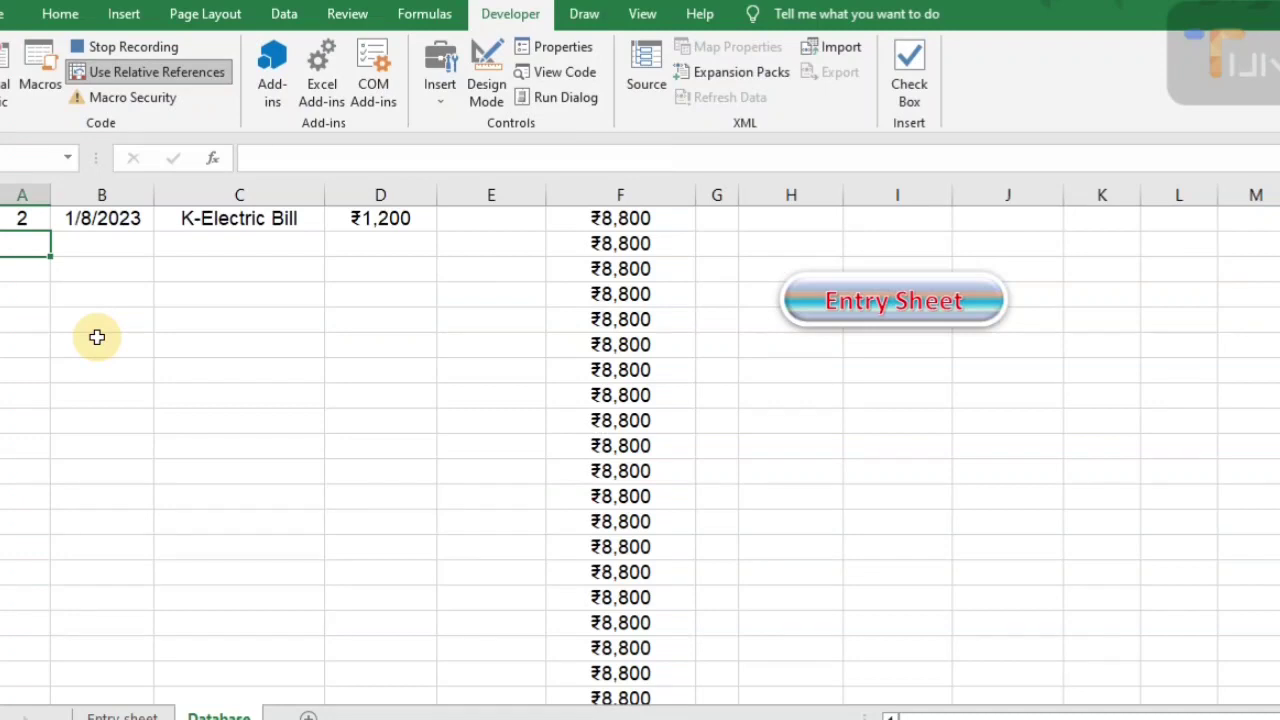
key("ctrl+alt+v")
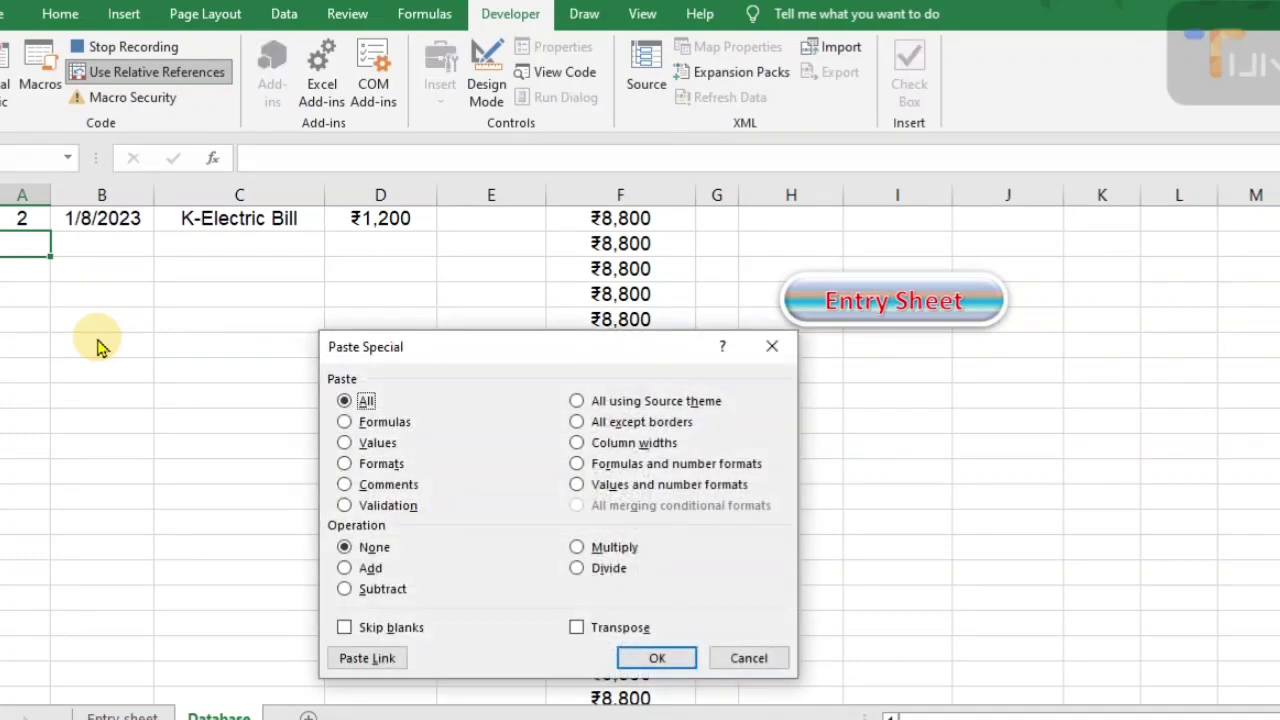
left_click(345, 443)
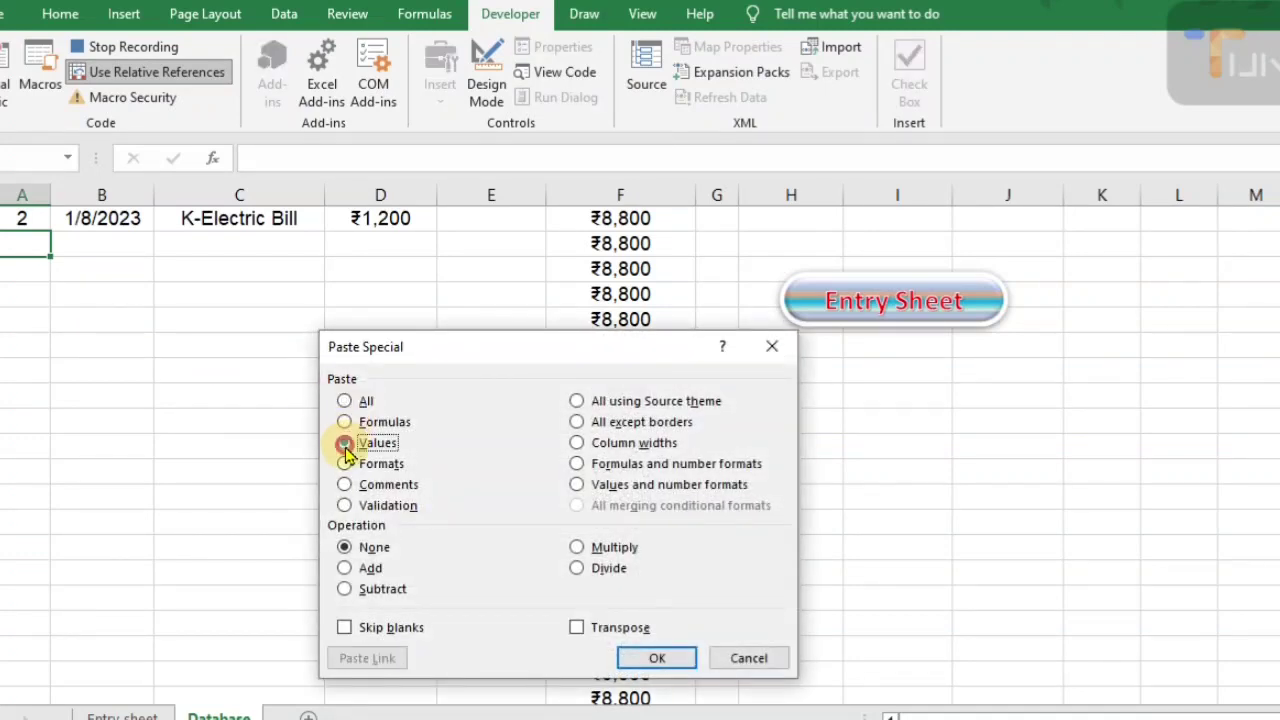
left_click(577, 628)
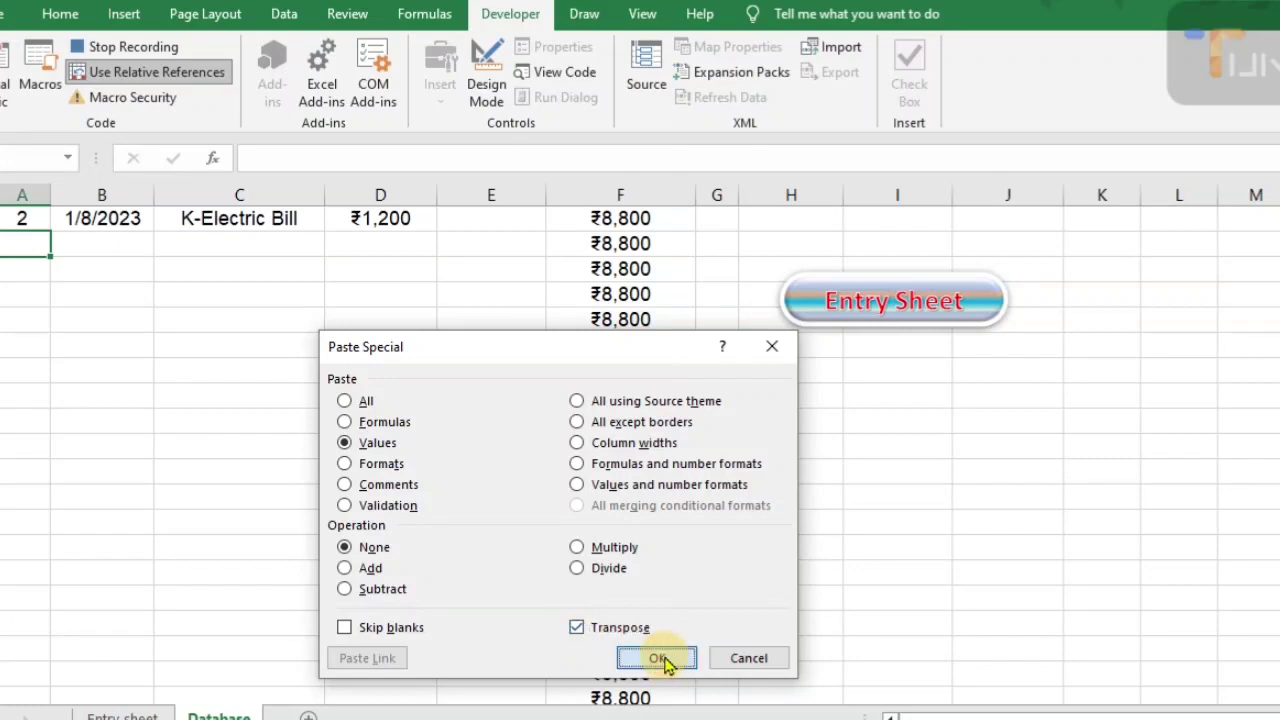
left_click(657, 658)
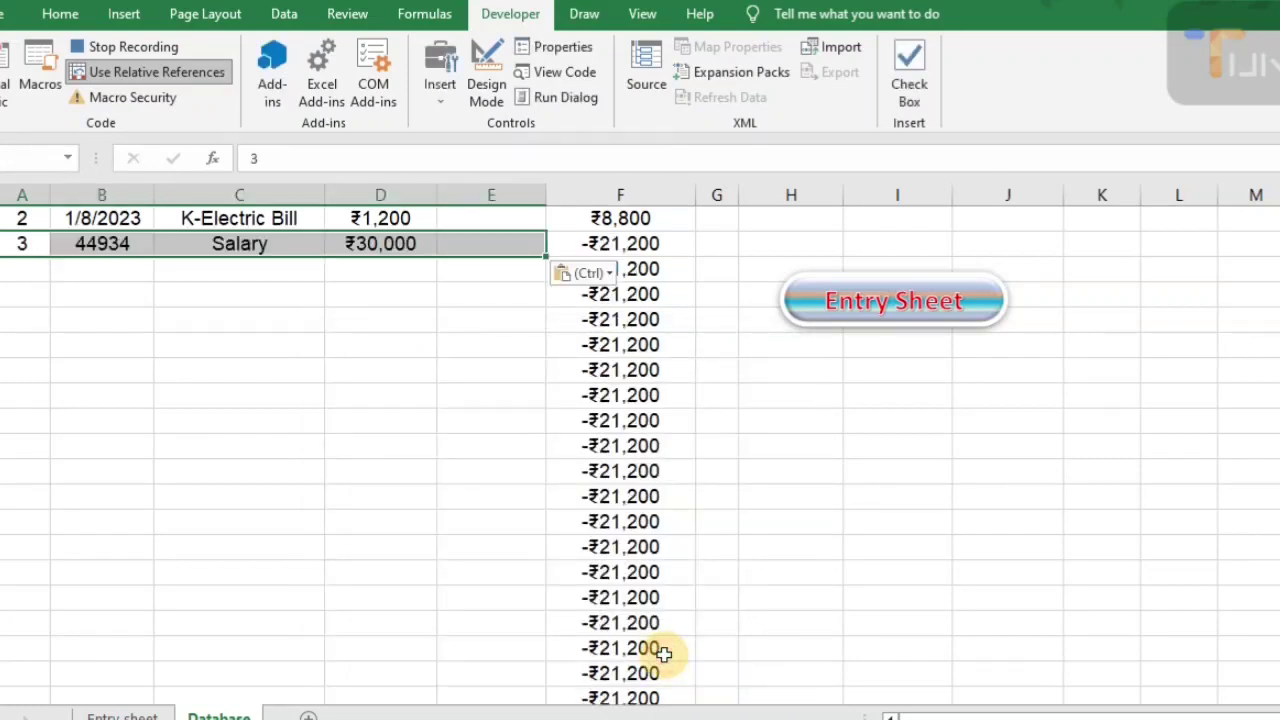
Format the date cell of the pasted Salary record in column B as Short Date
left_click(101, 244)
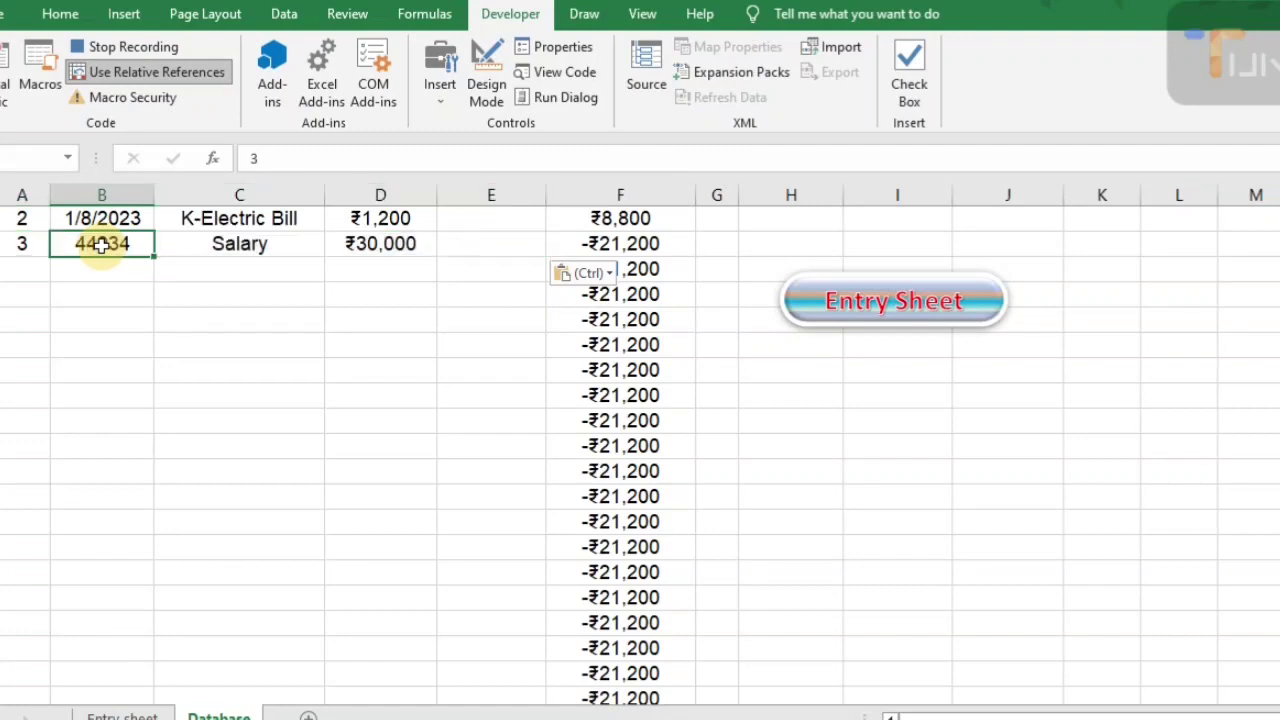
left_click(66, 13)
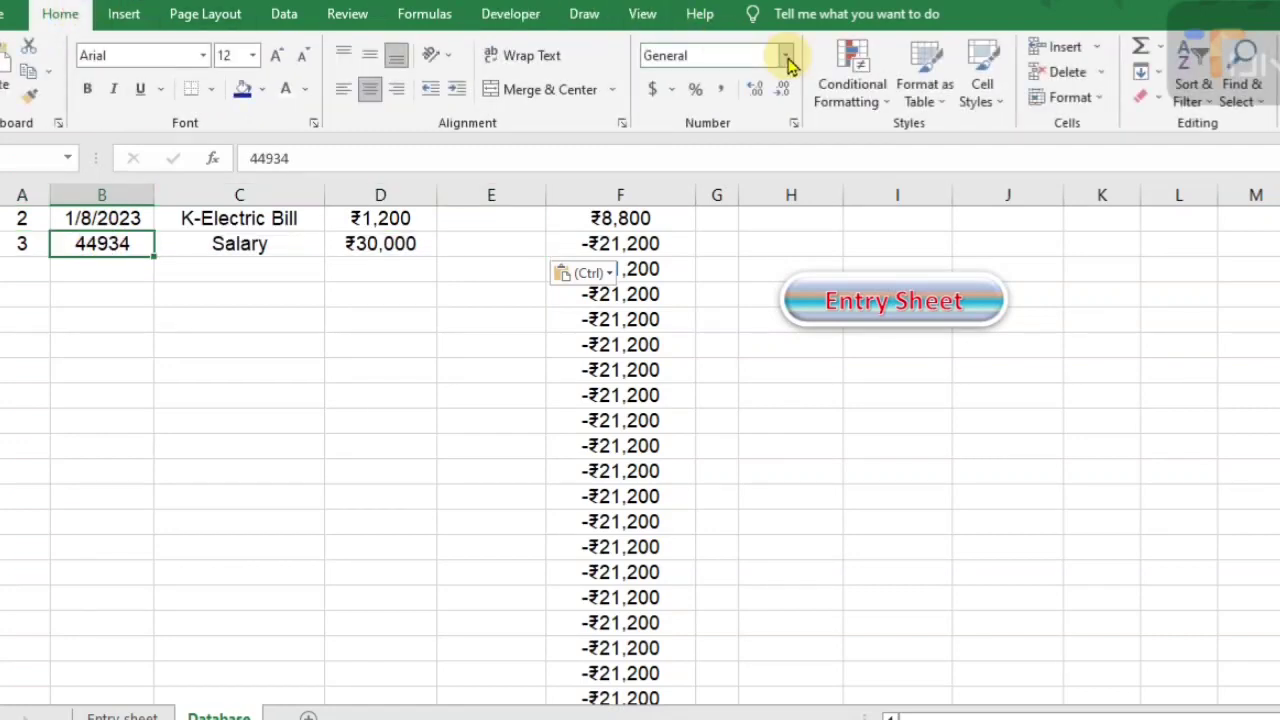
left_click(777, 55)
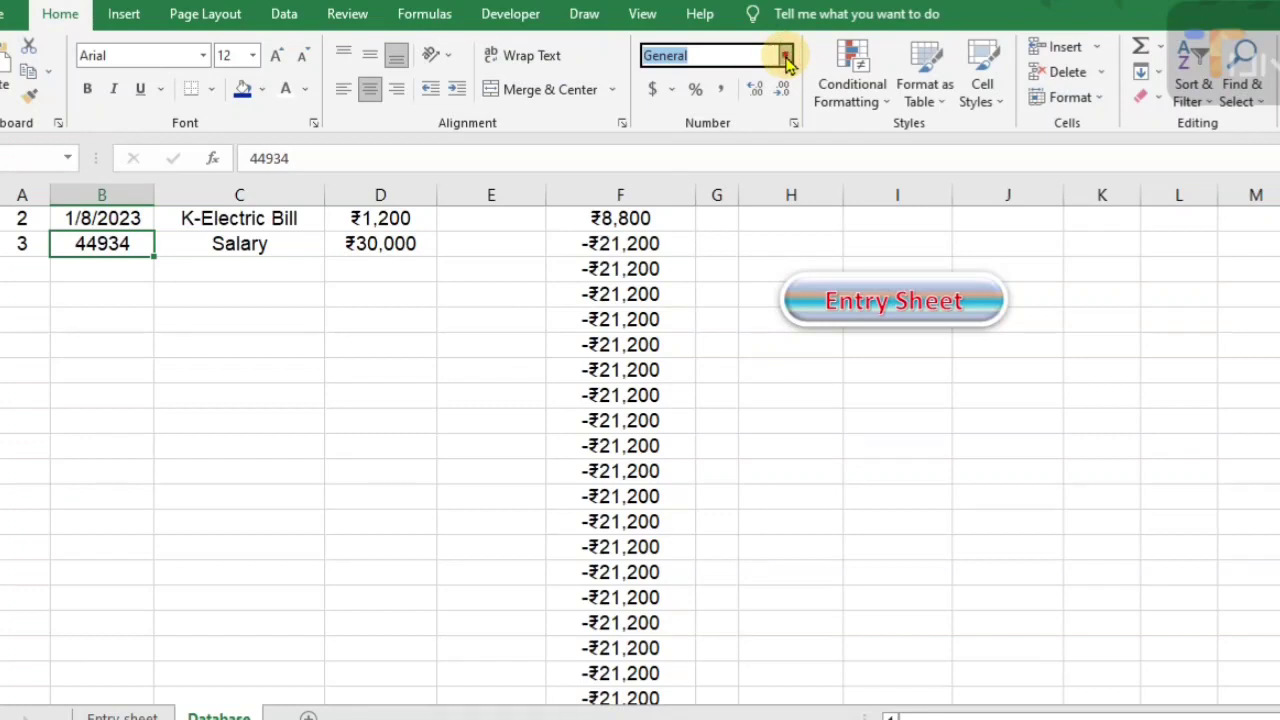
left_click(787, 57)
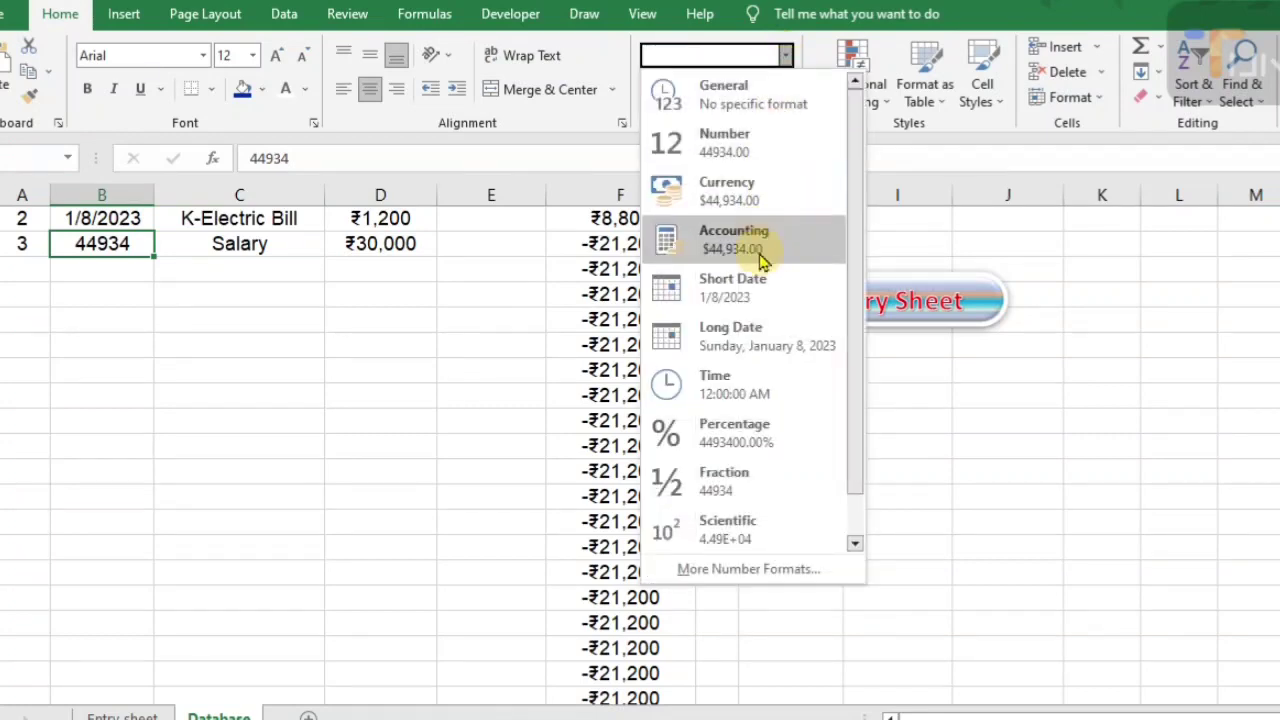
left_click(753, 289)
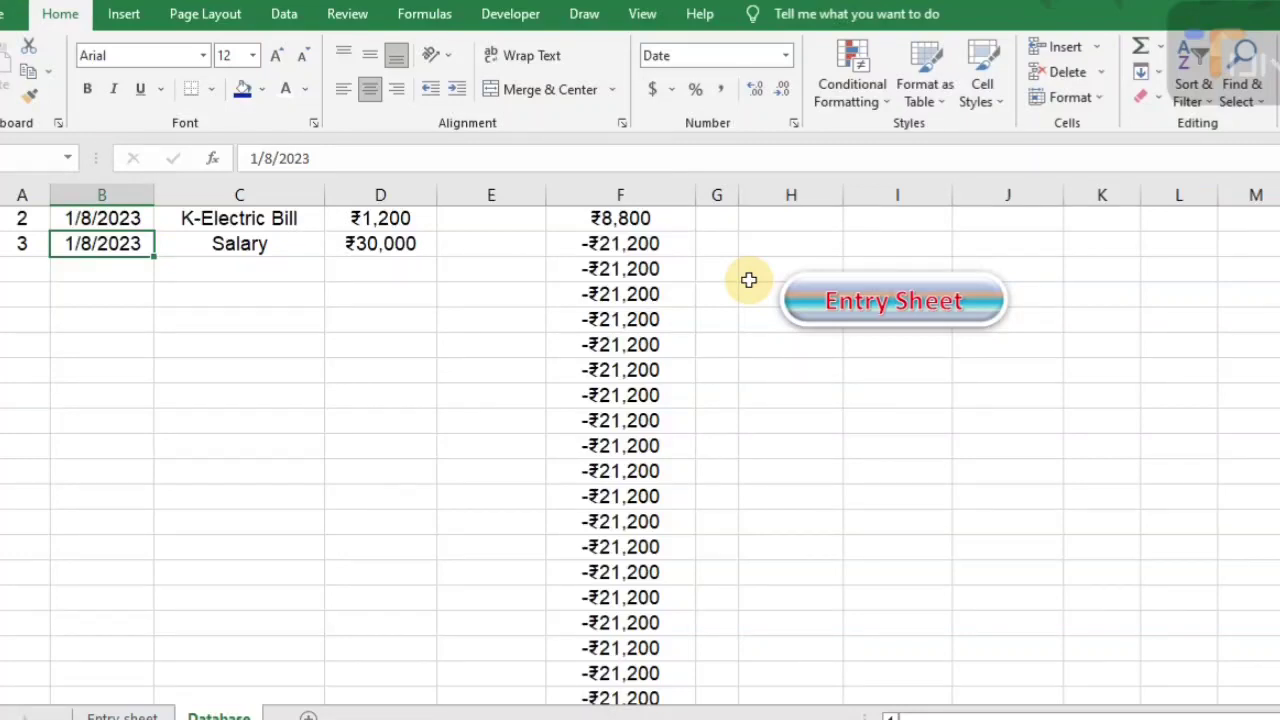
Move the selection along the Salary row to column H and turn off relative references
key("Right")
key("Right")
key("Right")
key("Right")
key("Right")
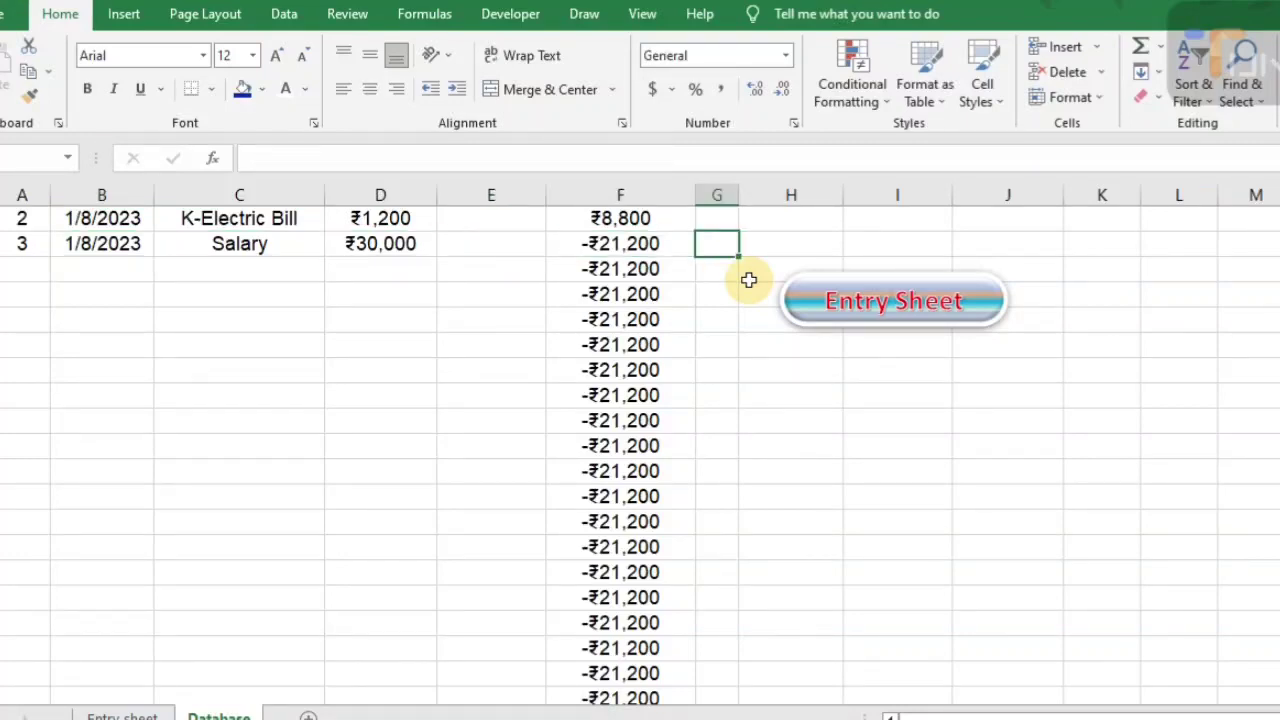
key("Right")
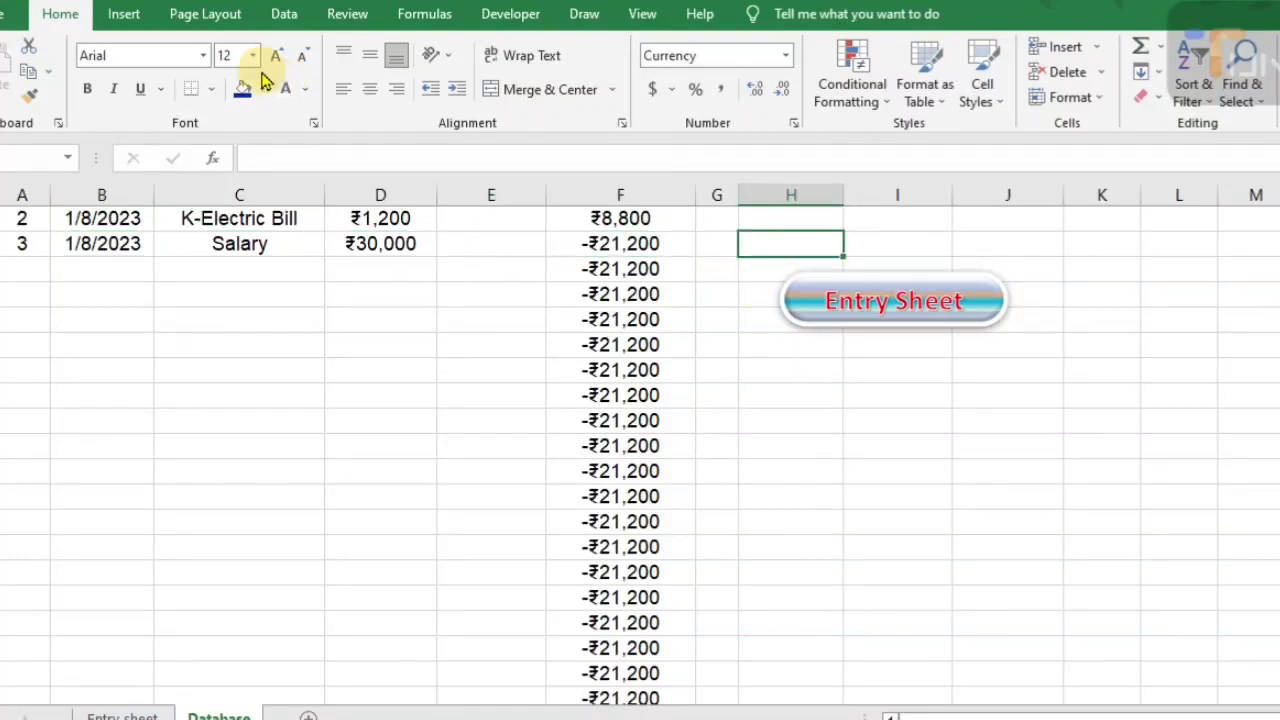
left_click(515, 16)
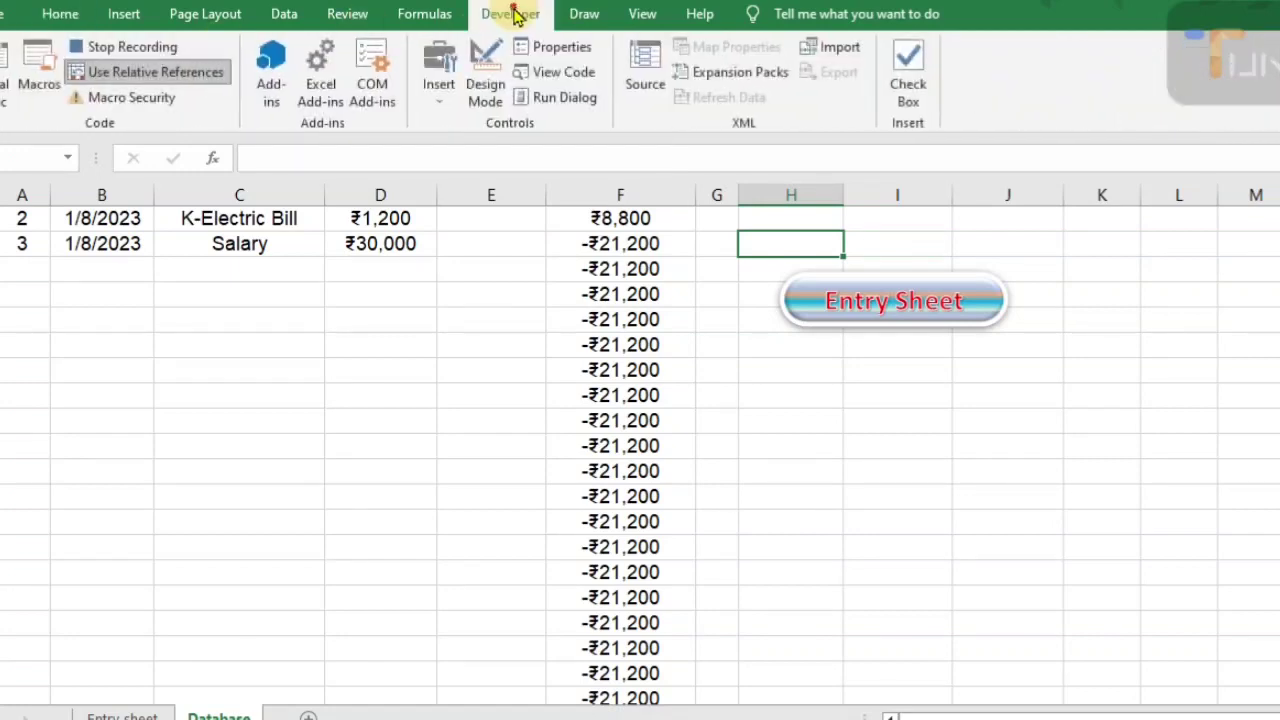
left_click(179, 76)
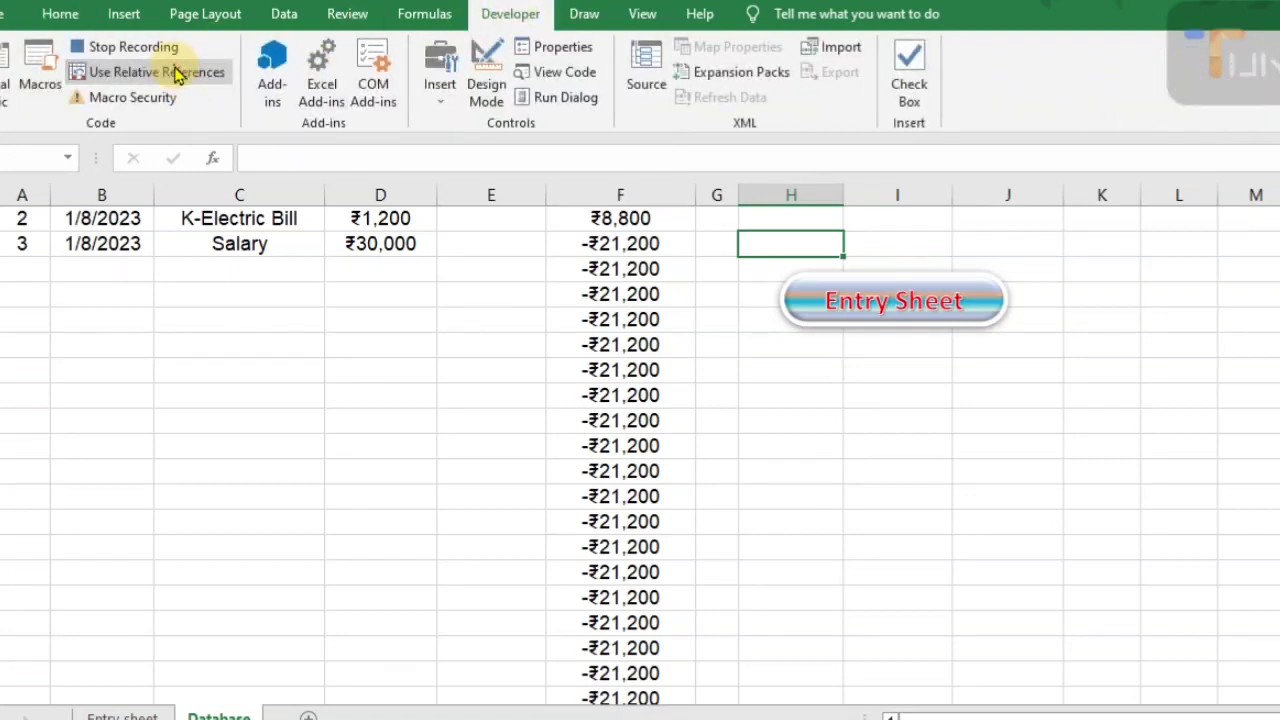
On the Entry sheet, clear the Date, Description, Debit and Credit values, then stop the macro recording with the Date cell selected
left_click(122, 714)
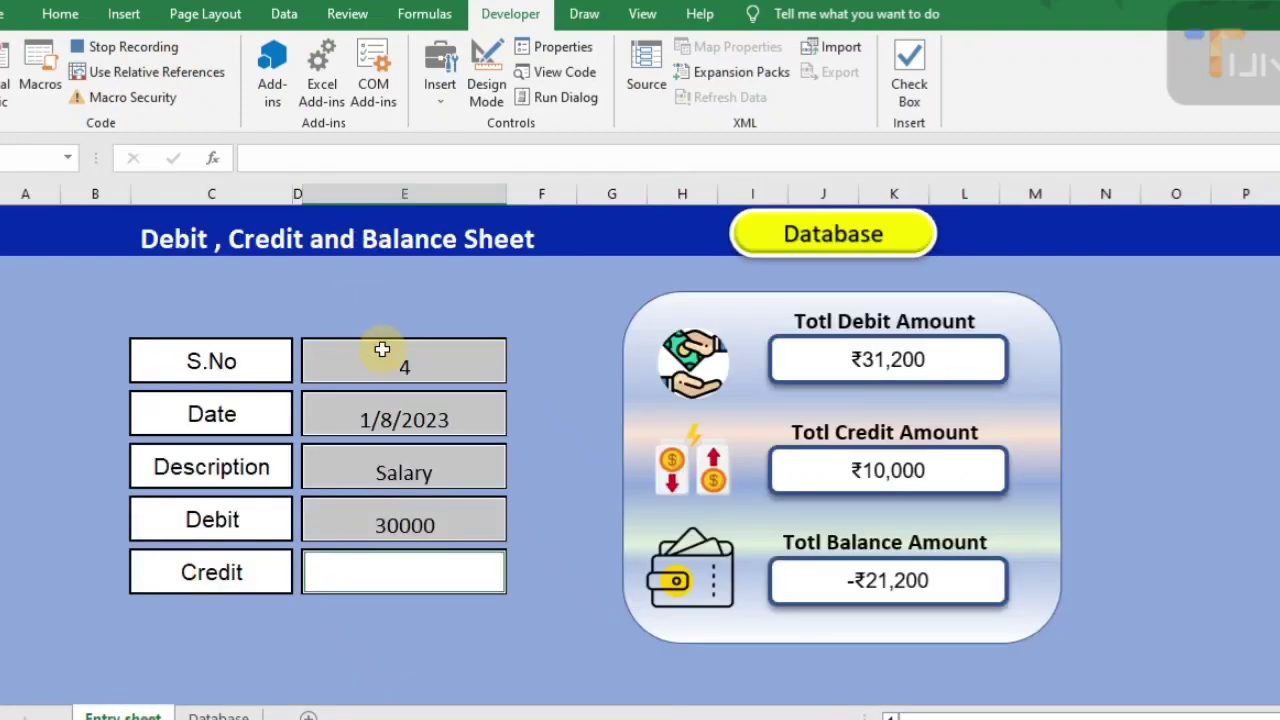
left_click(393, 421)
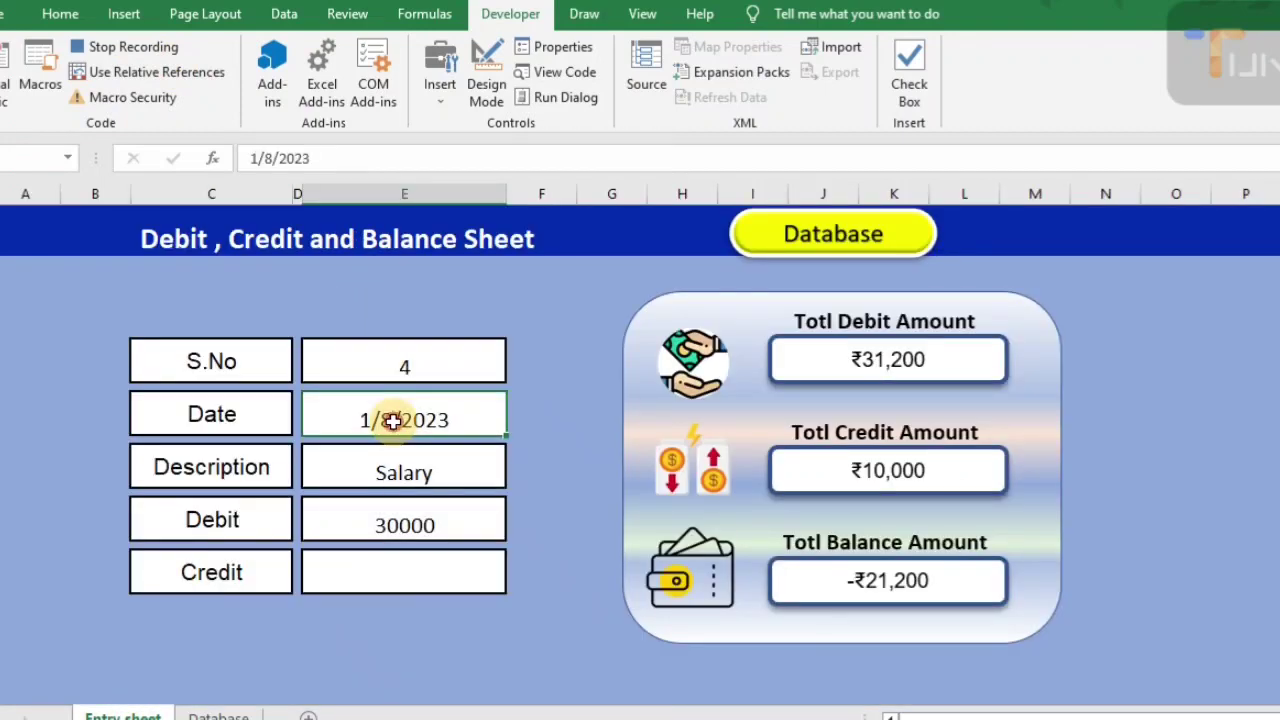
left_click(386, 471, "ctrl")
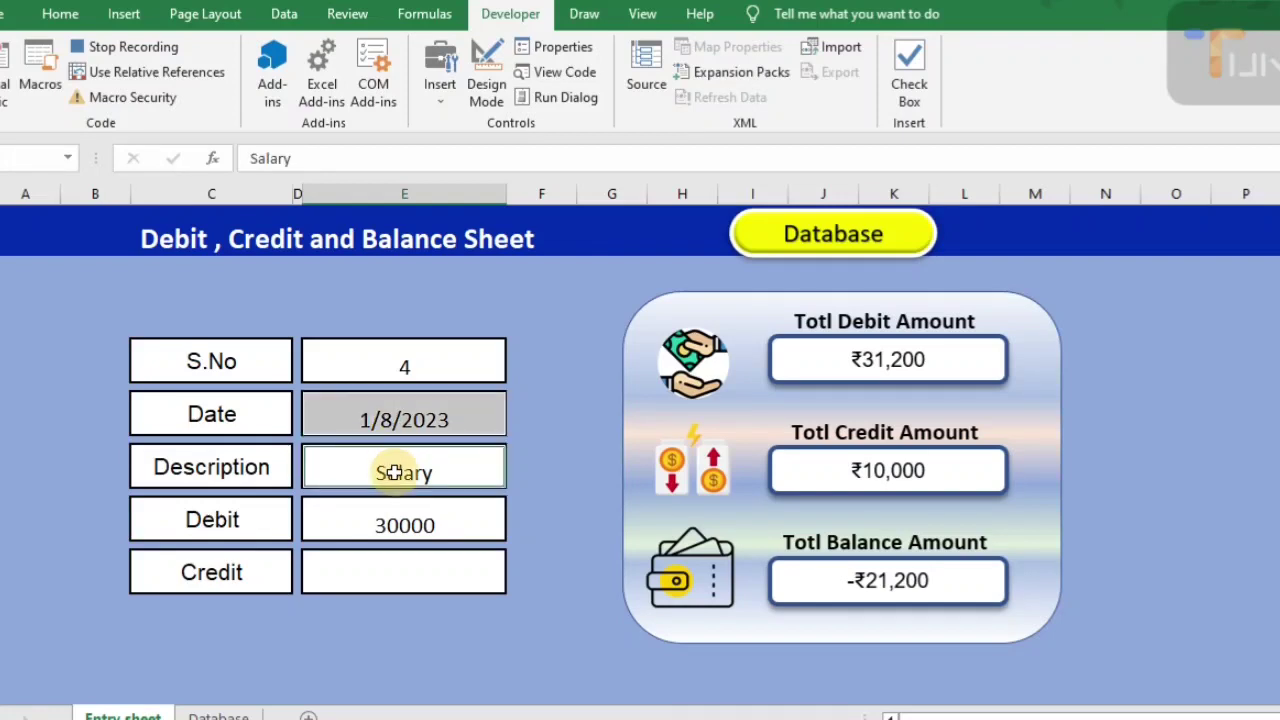
left_click(397, 524, "ctrl")
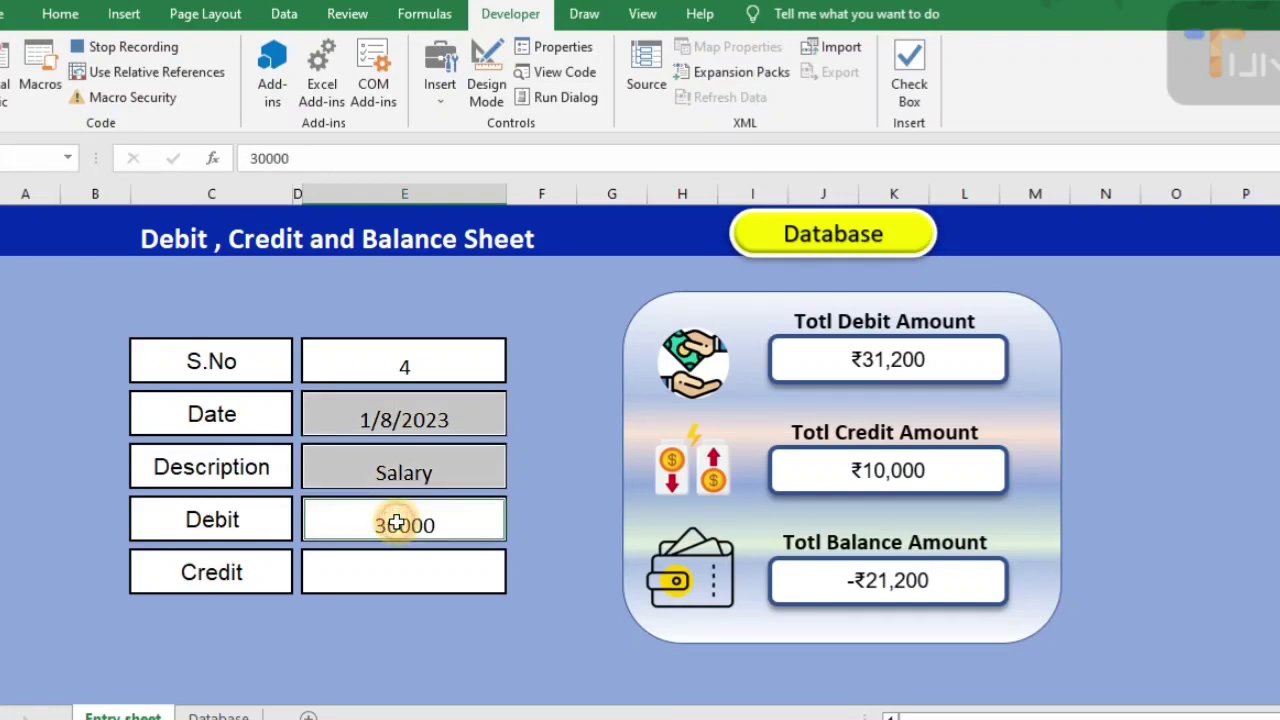
left_click(401, 566, "ctrl")
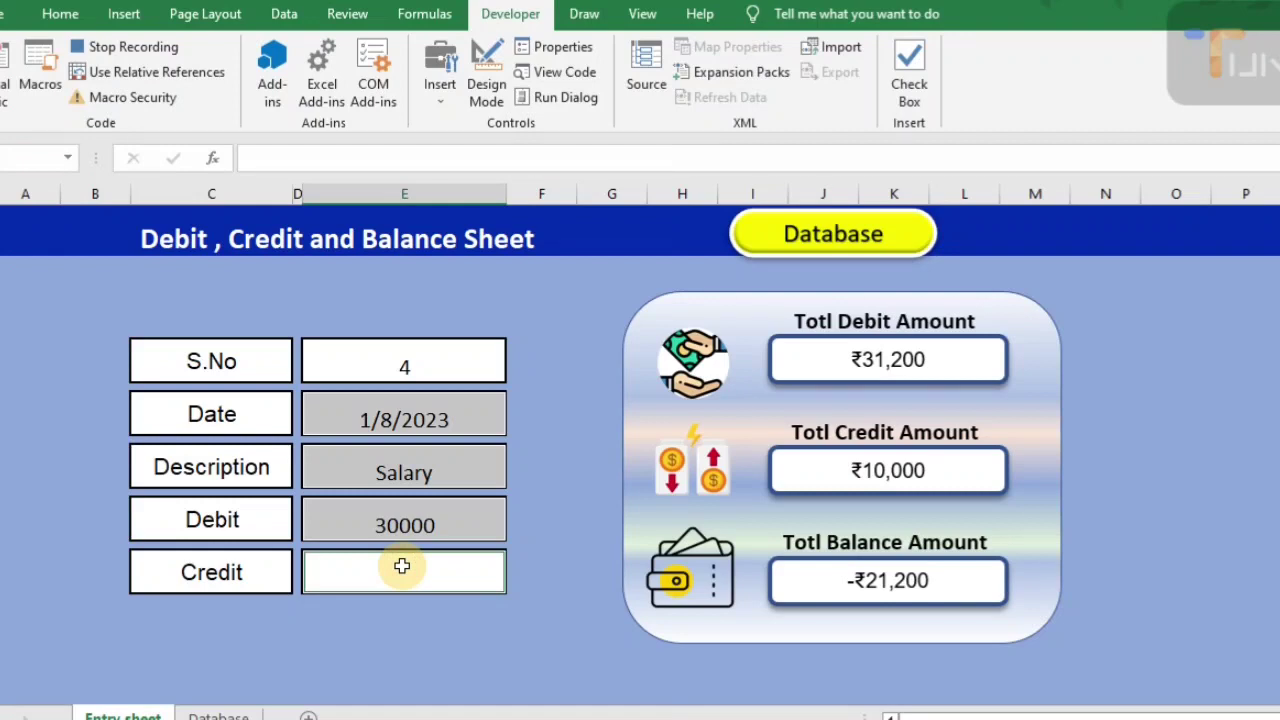
key("Delete")
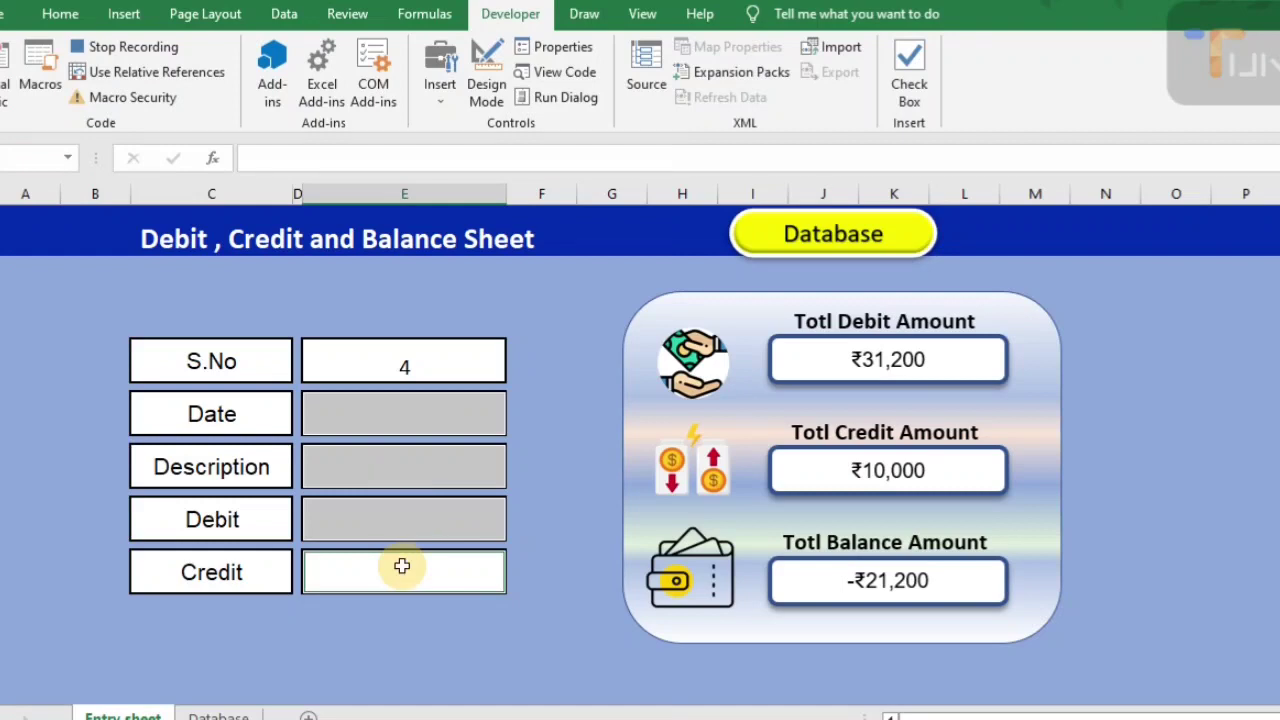
left_click(440, 417)
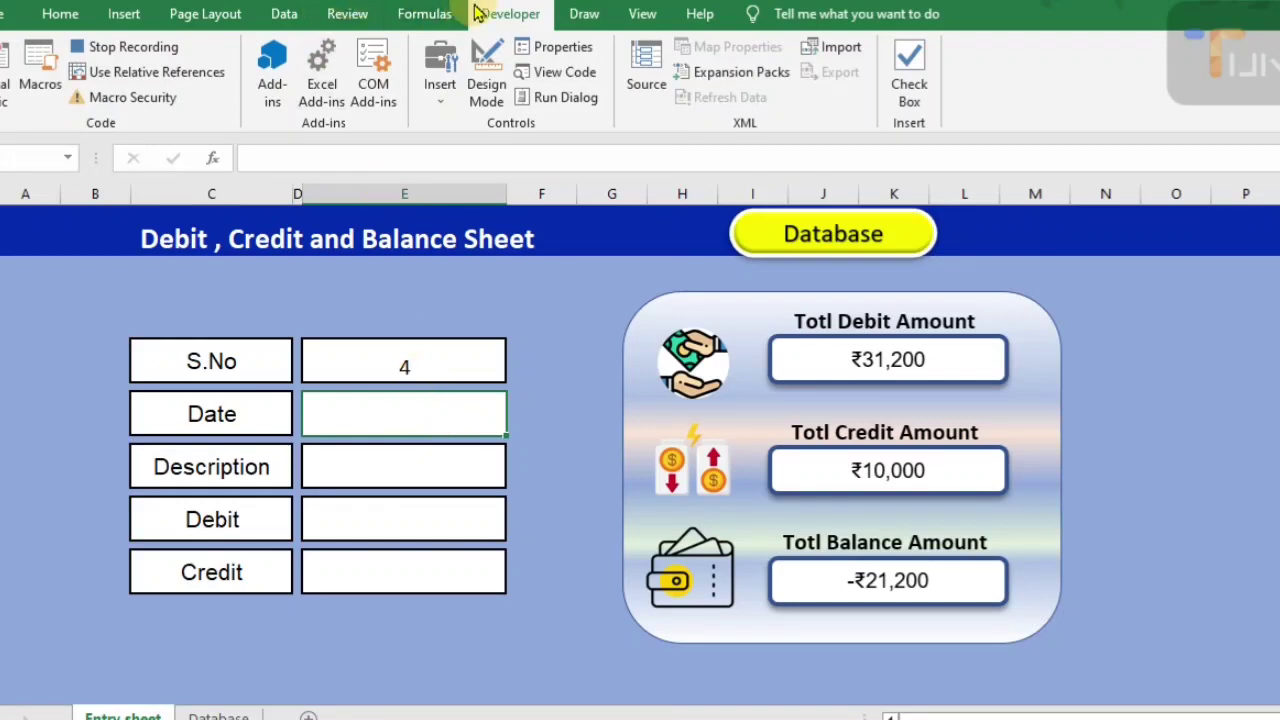
left_click(145, 52)
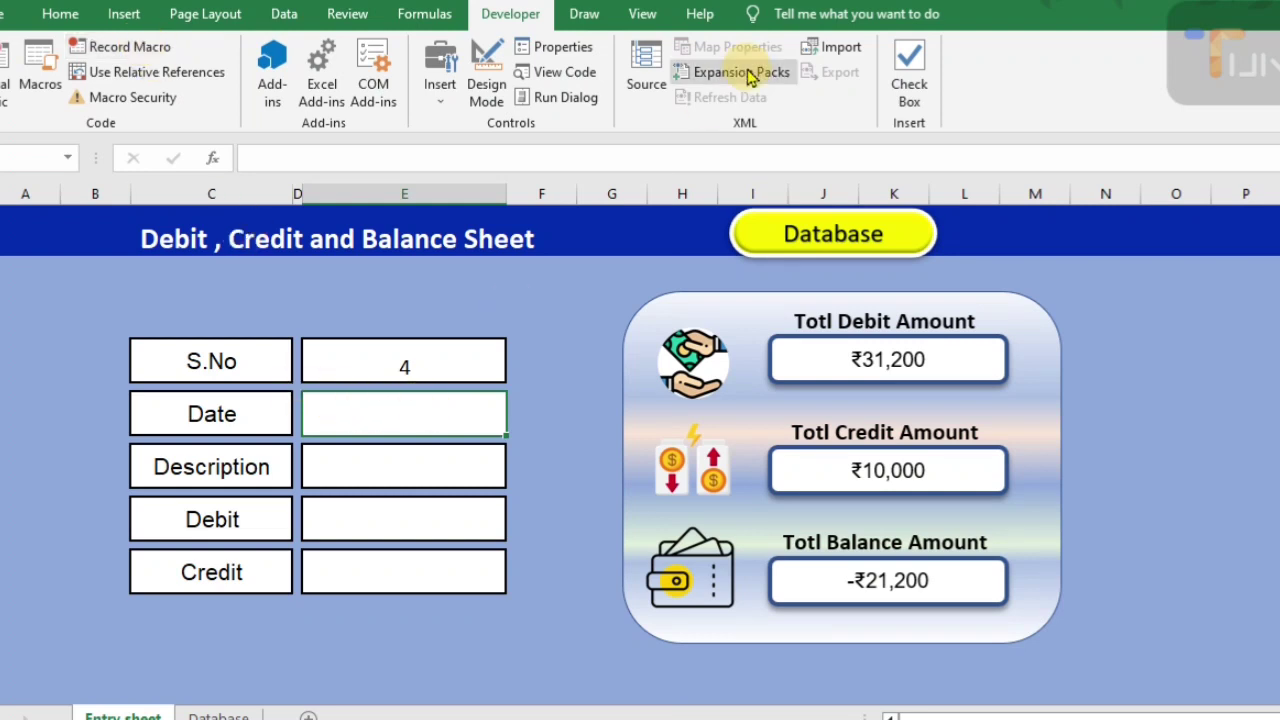
Fill in a new test entry with date 1/8/2023, description Gas Bill and a credit of 400
type("1/8/2023")
key("Return")
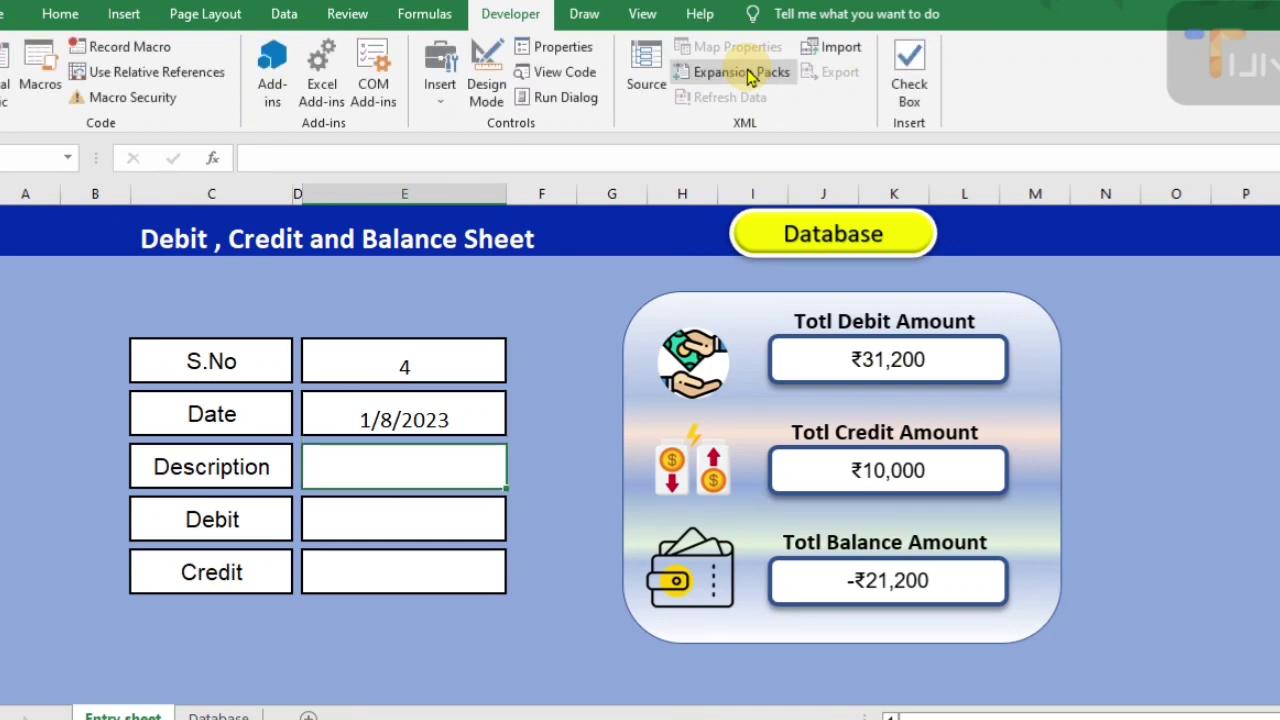
type("Gas")
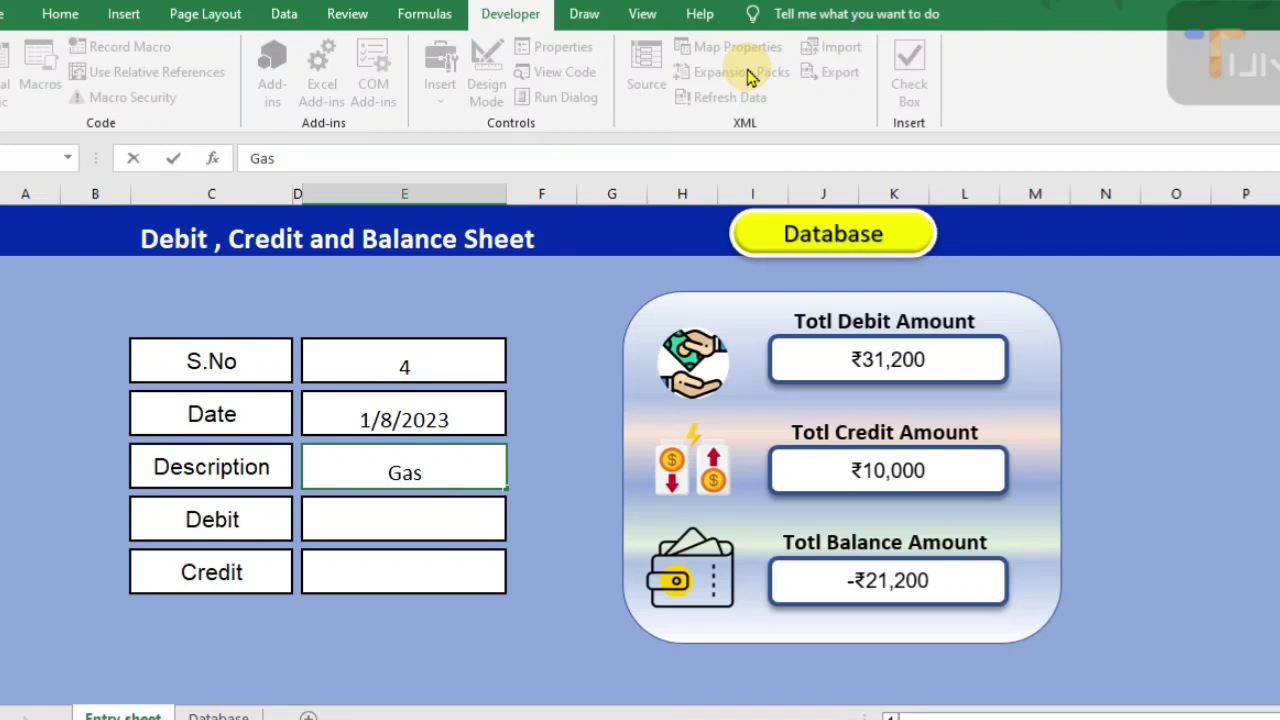
type(" Bill")
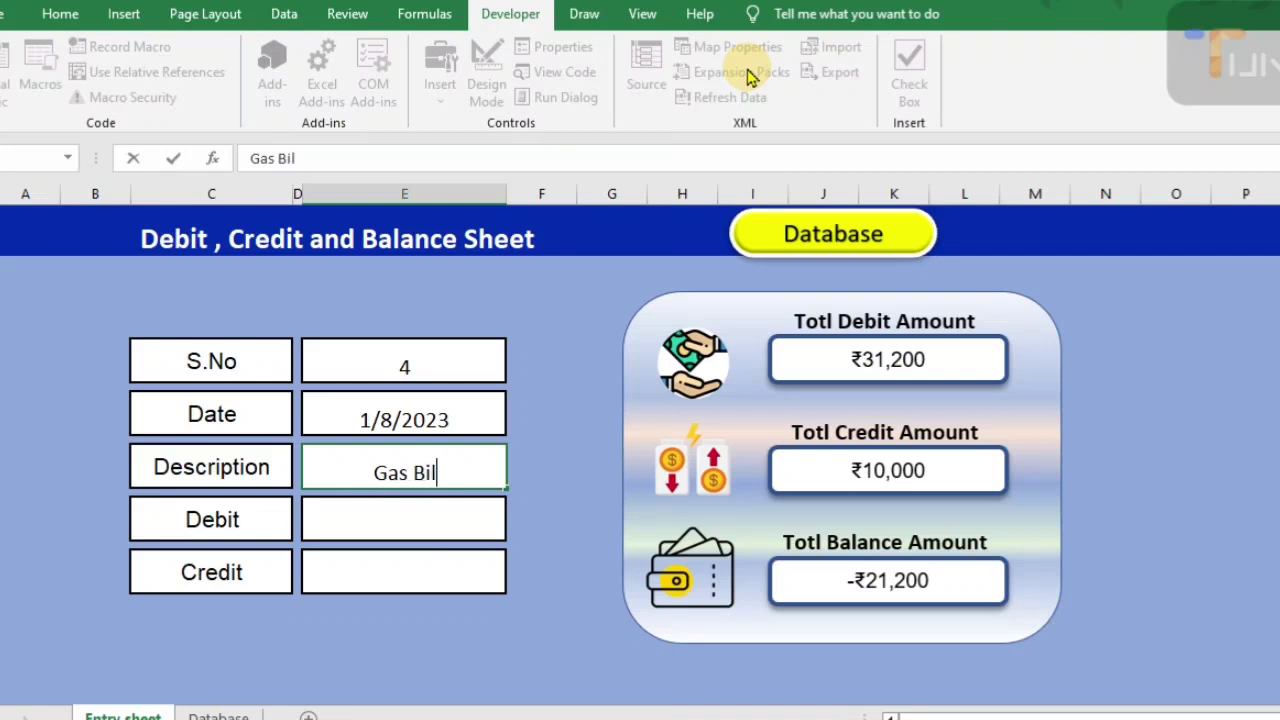
left_click(445, 573)
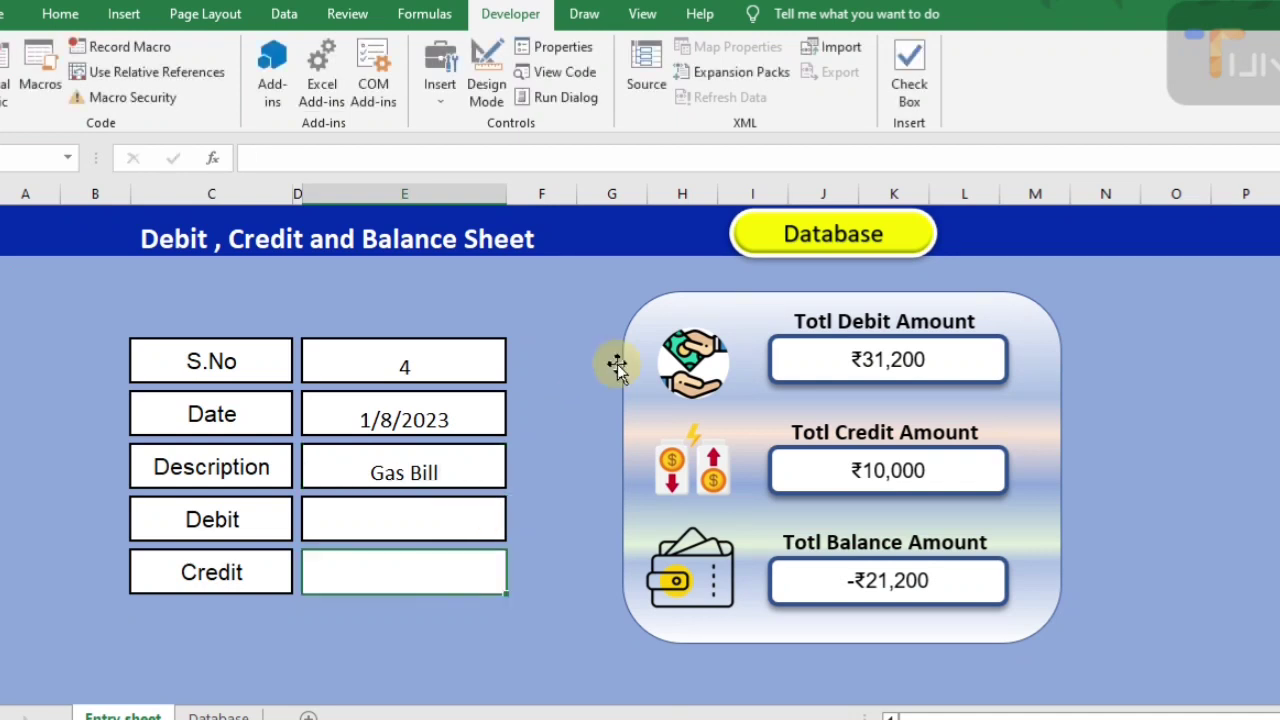
type("400")
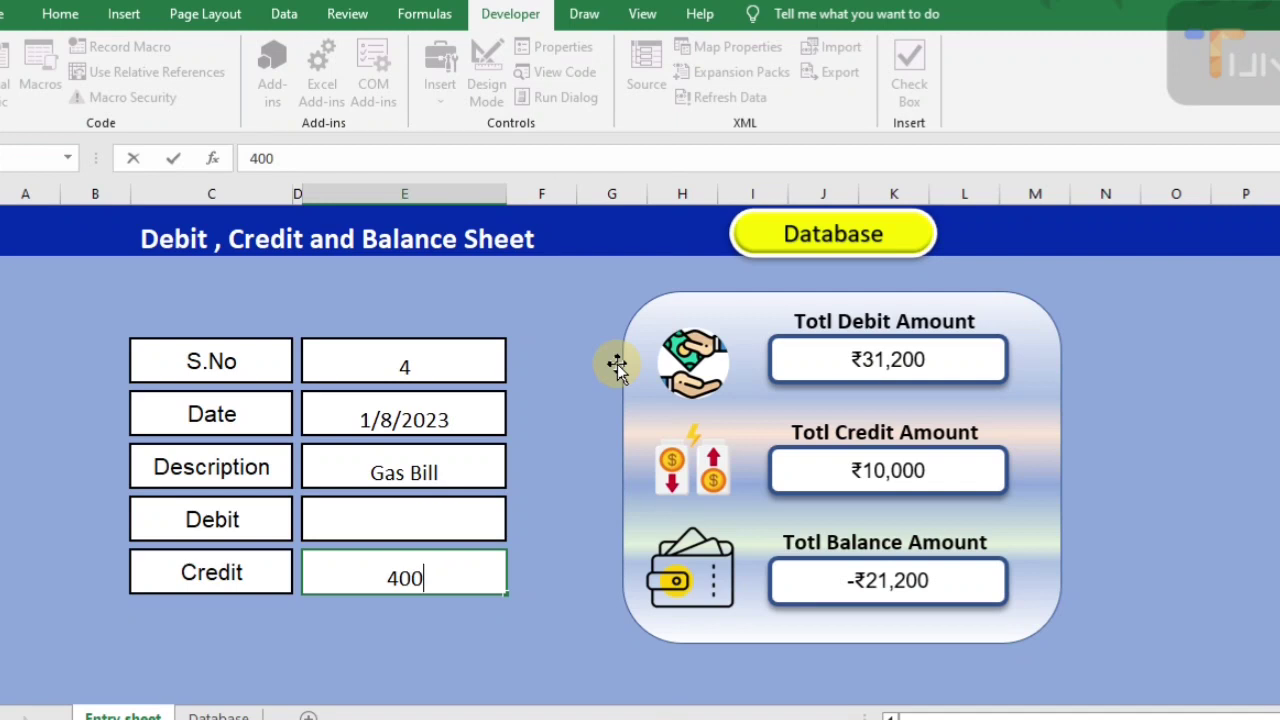
left_click(643, 16)
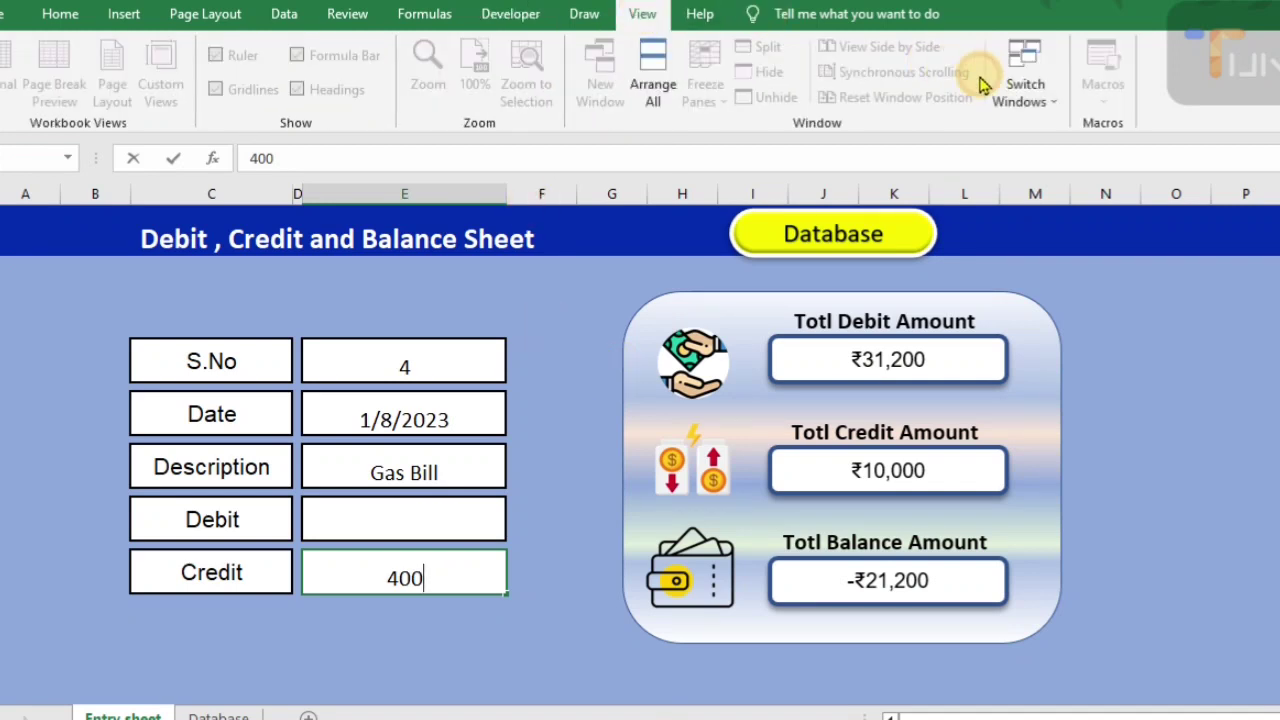
key("Return")
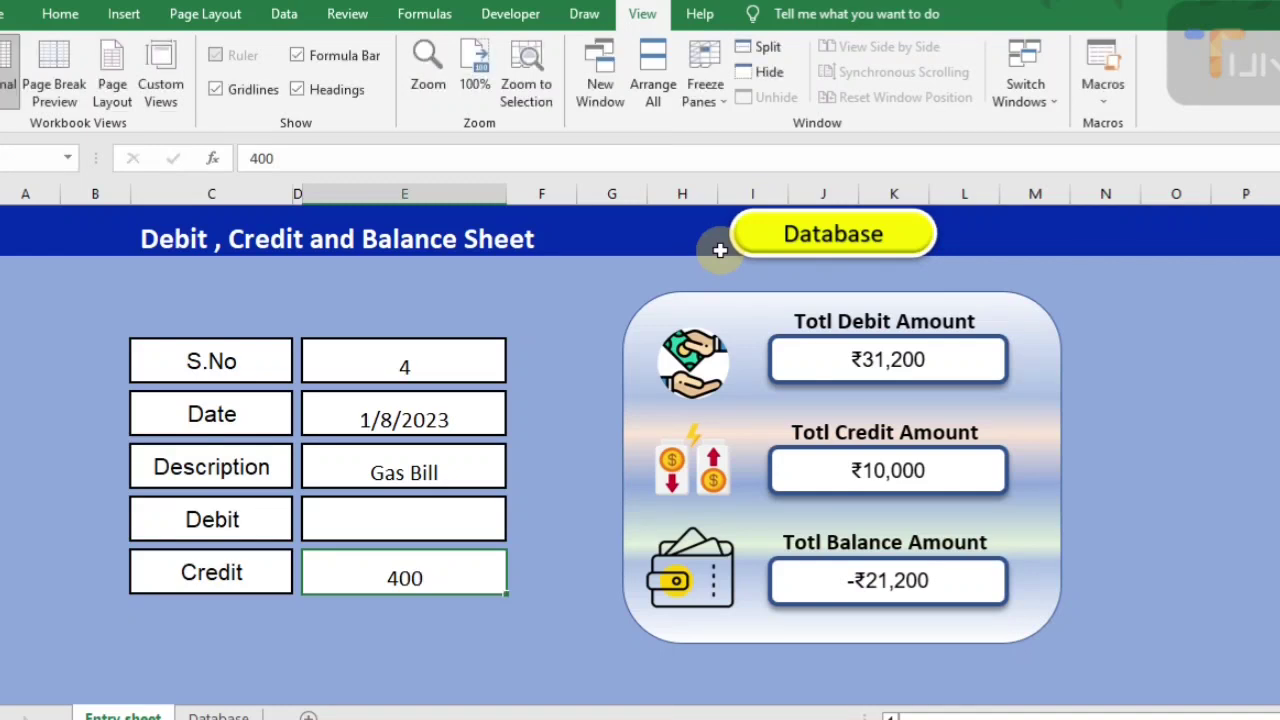
Run the Debit macro to post the Gas Bill entry, check the Database records and return to the Entry sheet
left_click(1108, 92)
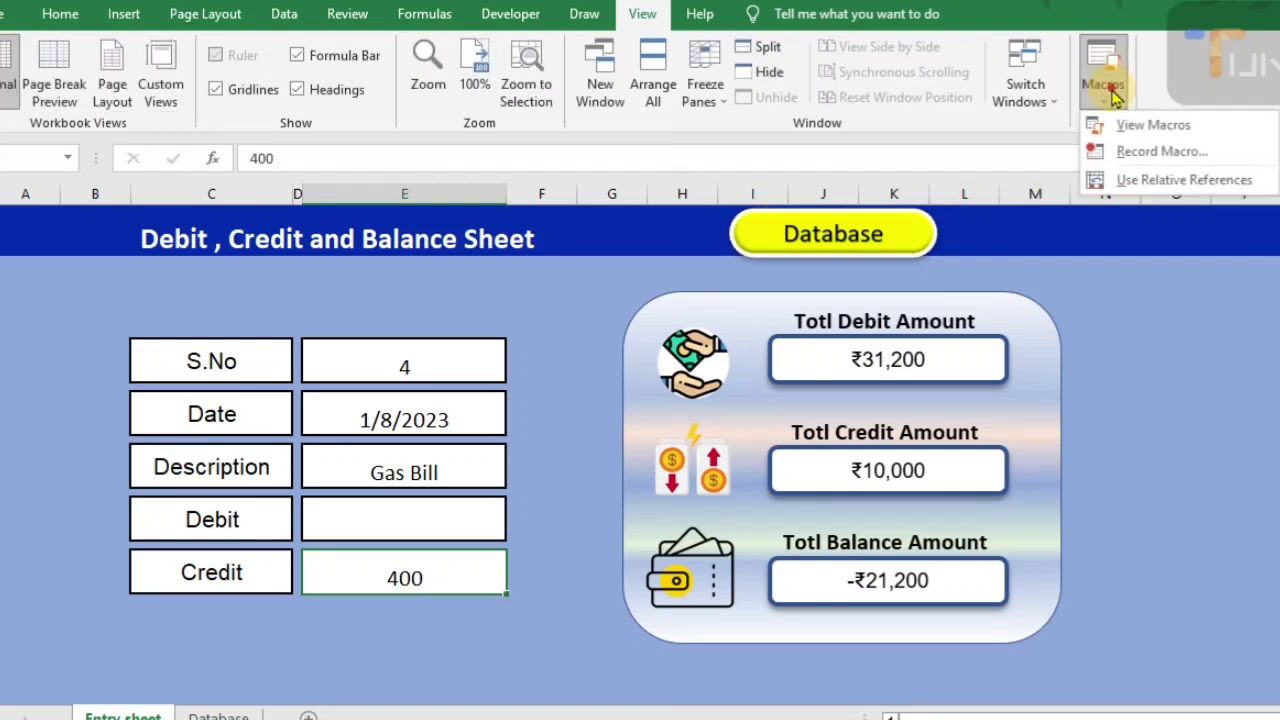
left_click(1147, 128)
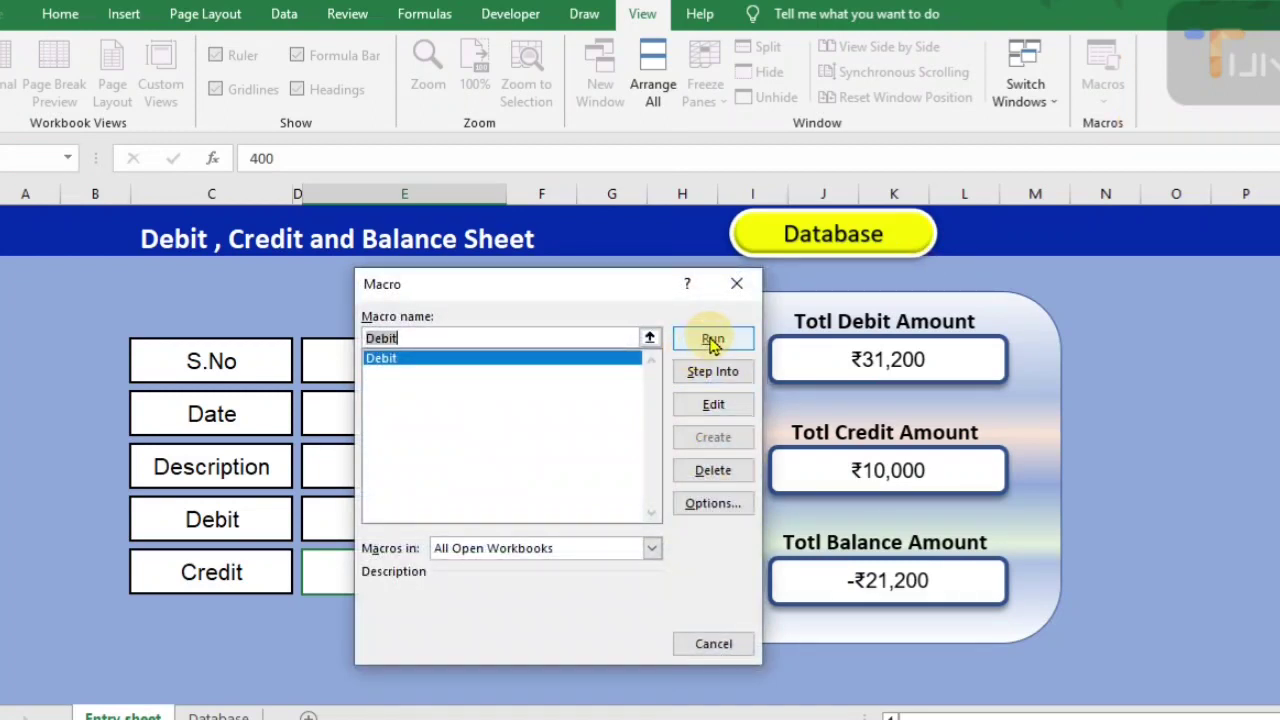
left_click(712, 341)
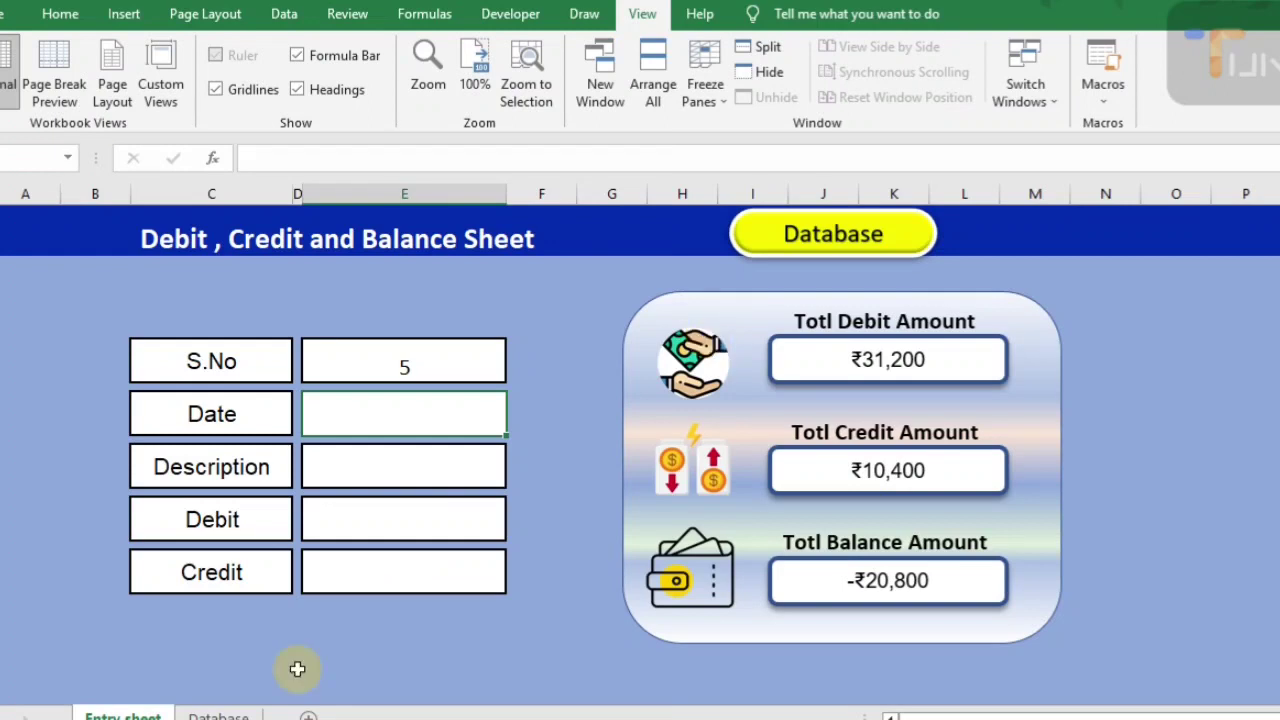
left_click(218, 714)
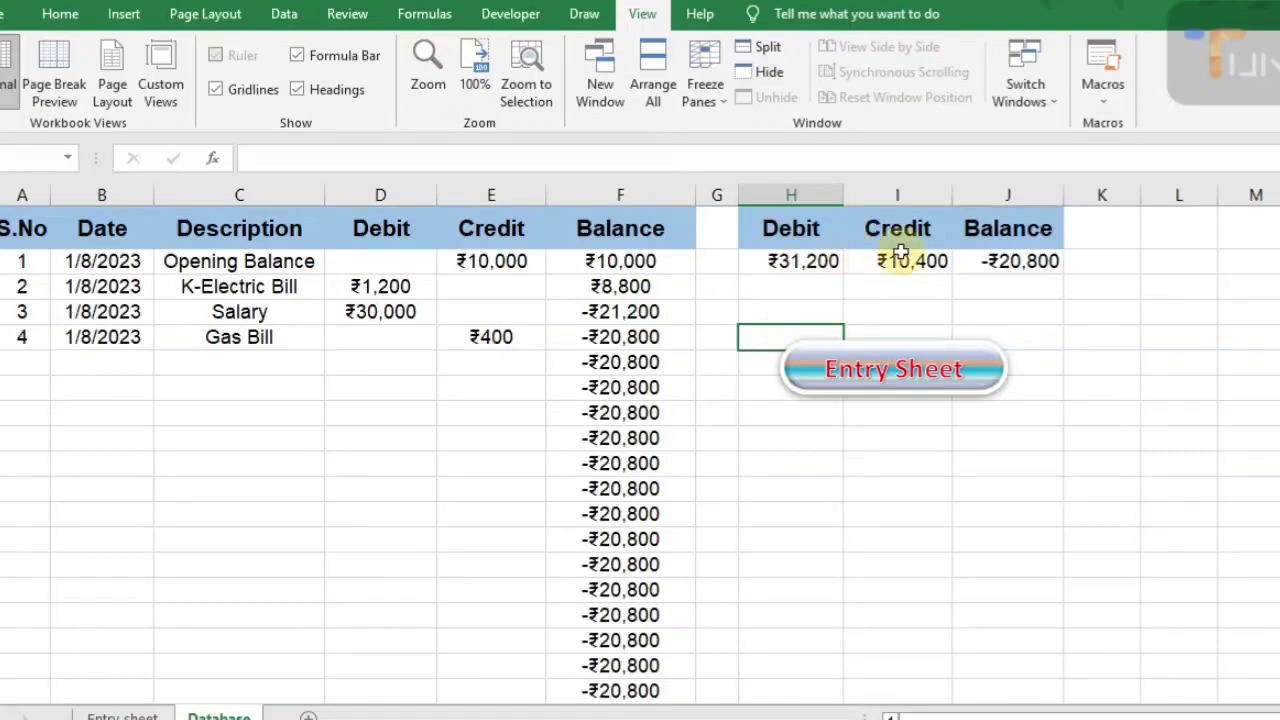
left_click(118, 714)
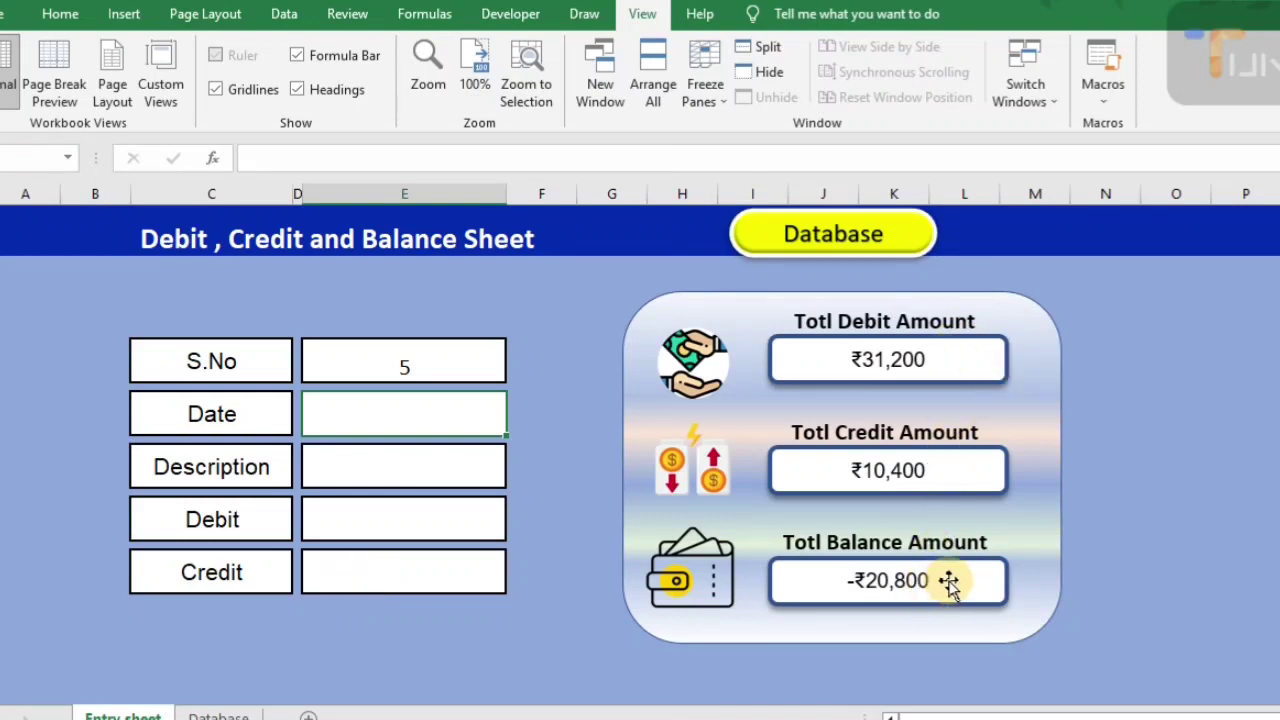
Draw a rounded rectangle beneath the Credit entry cell as a button shape
left_click(122, 14)
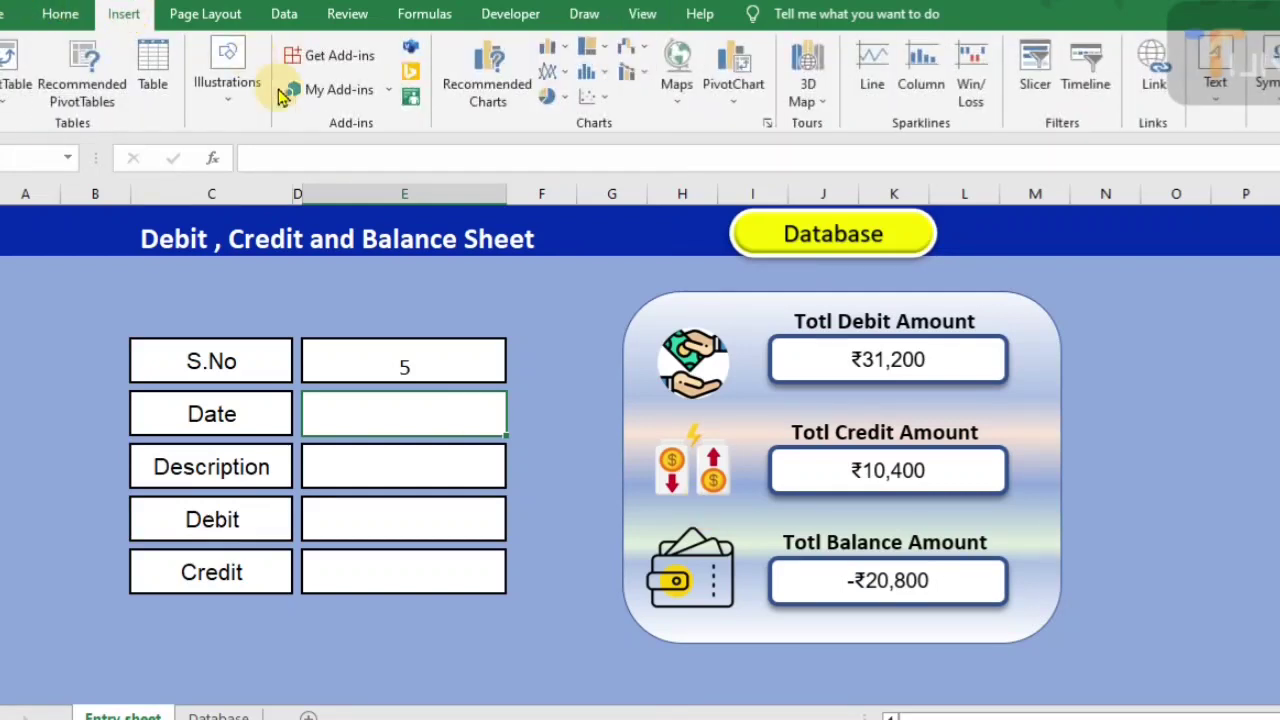
left_click(226, 92)
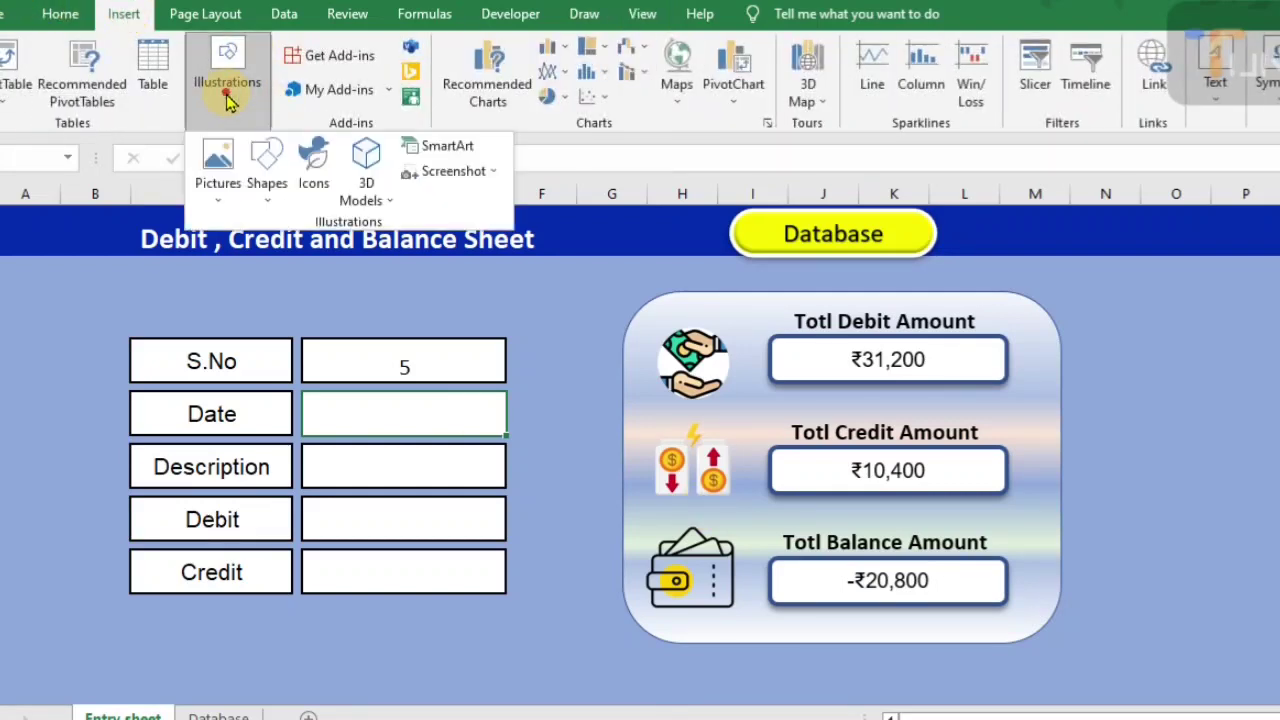
left_click(276, 195)
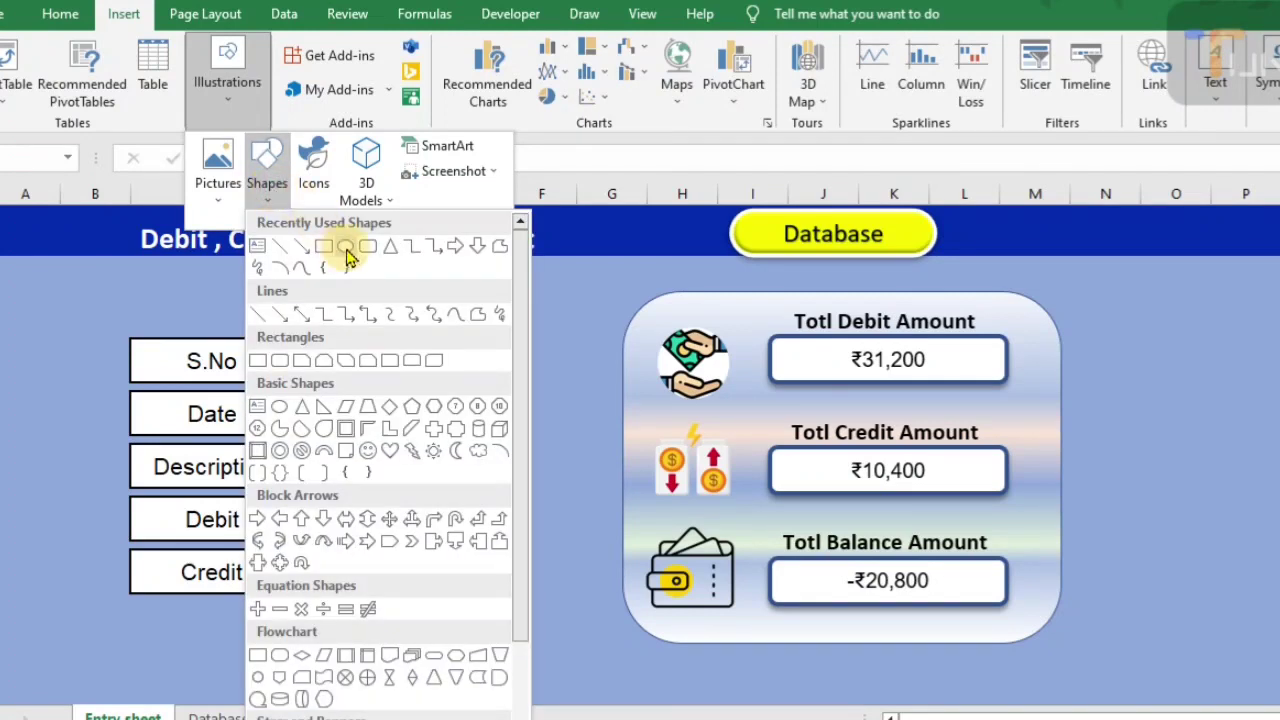
left_click(367, 252)
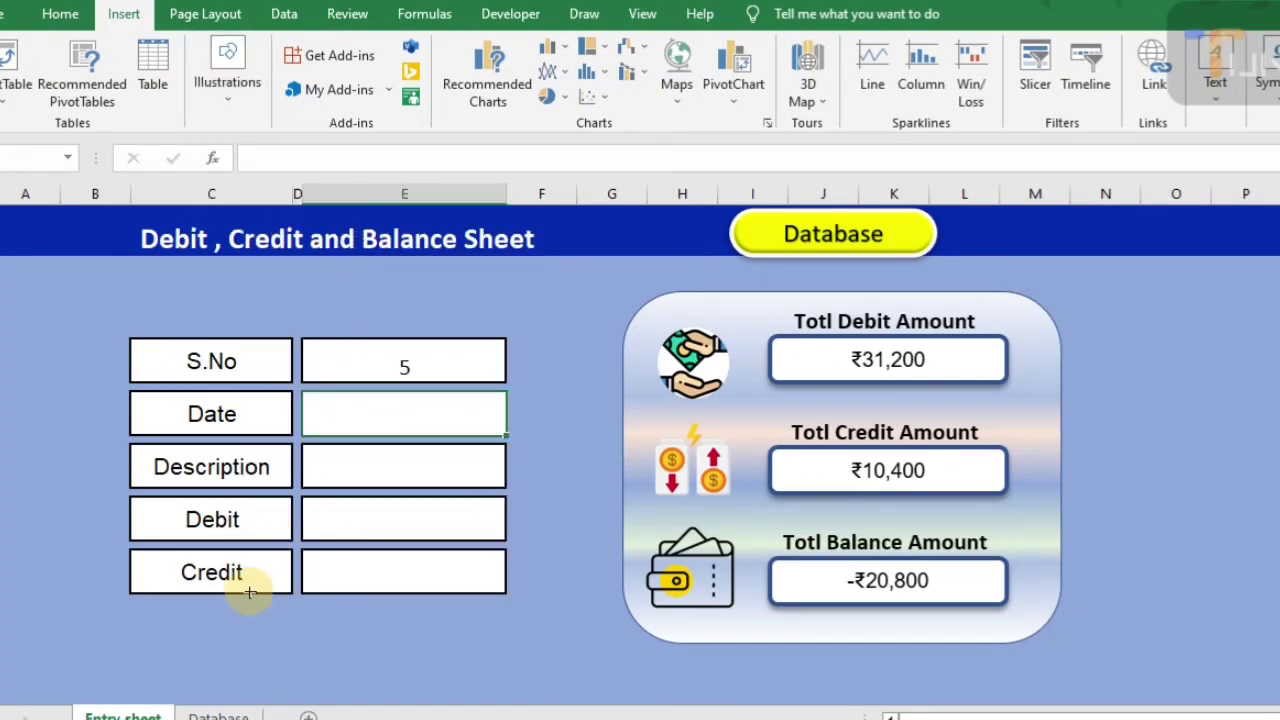
mouse_move(263, 623)
left_mouse_down()
mouse_move(409, 680)
mouse_move(423, 677)
mouse_move(406, 674)
mouse_move(400, 651)
mouse_move(440, 652)
left_mouse_up()
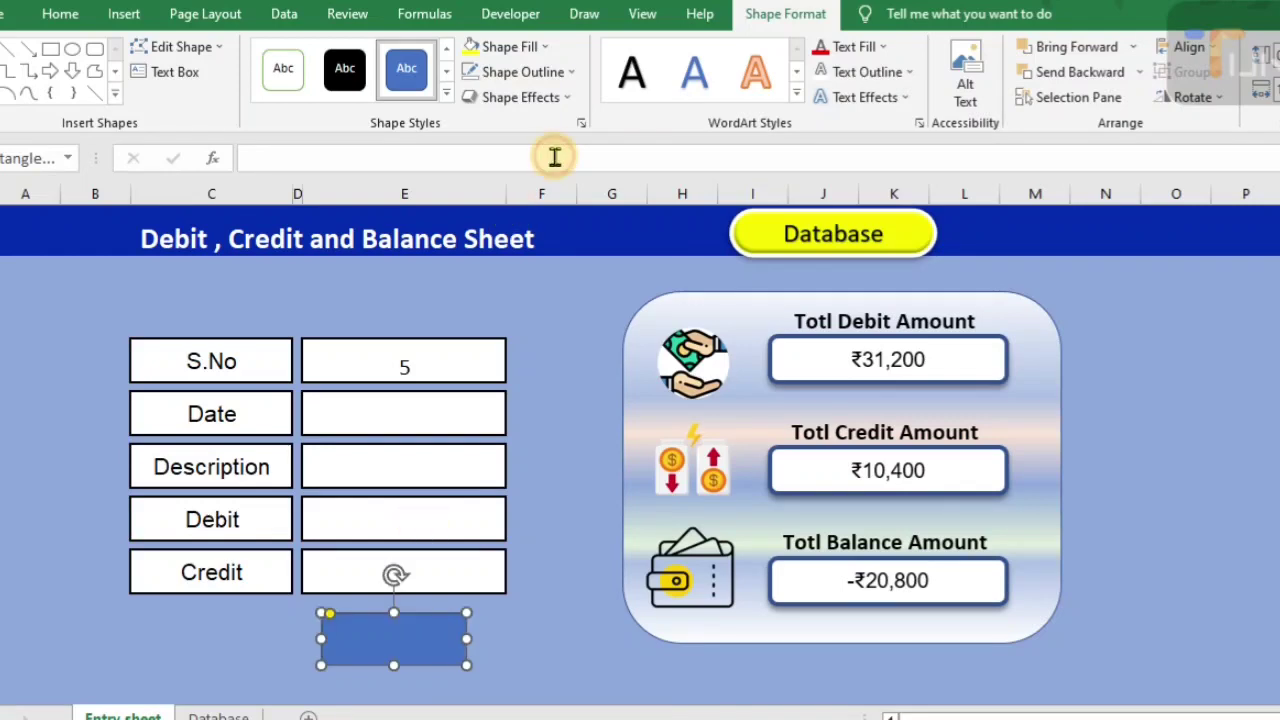
Give the new button shape the first bevel effect and the standard orange fill
left_click(568, 98)
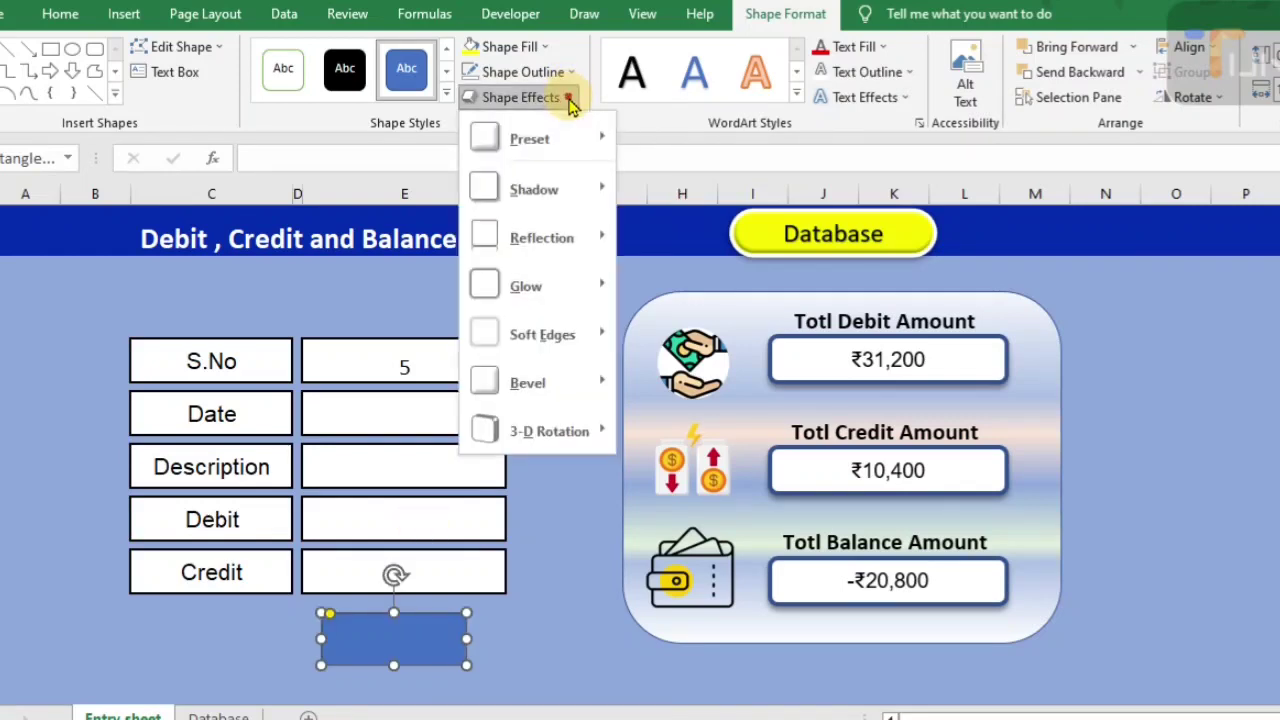
mouse_move(575, 380)
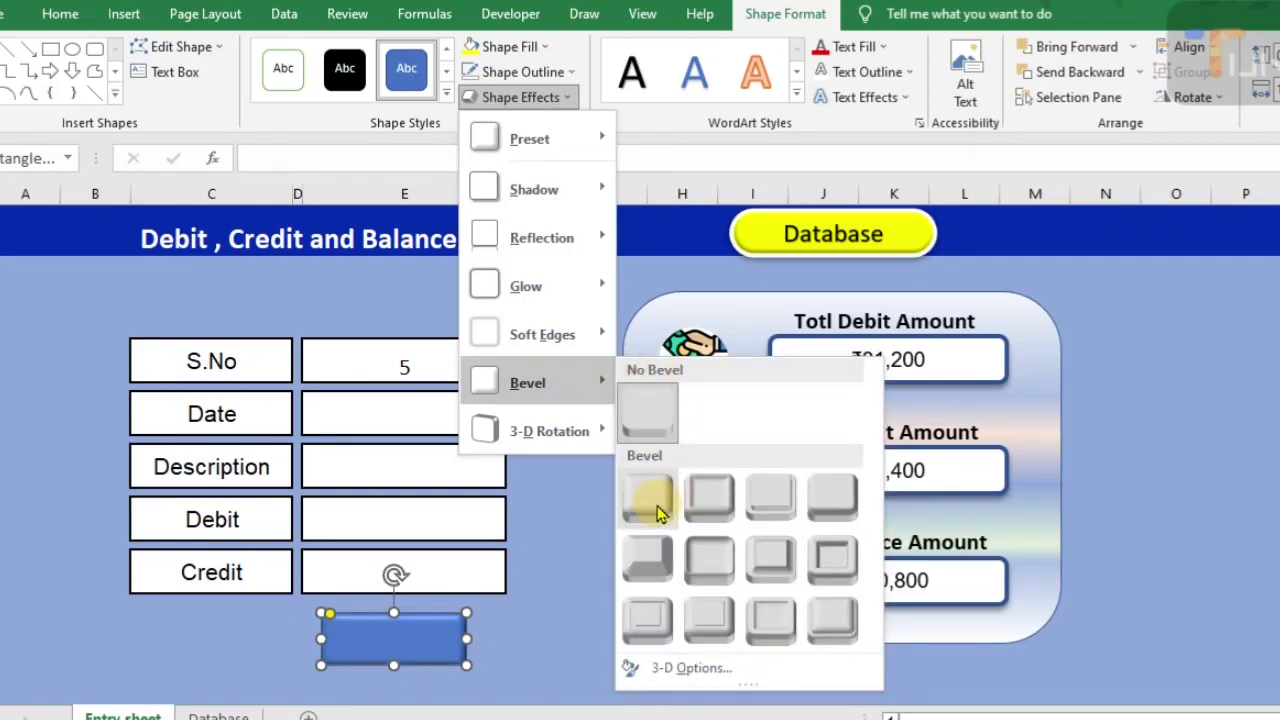
left_click(657, 513)
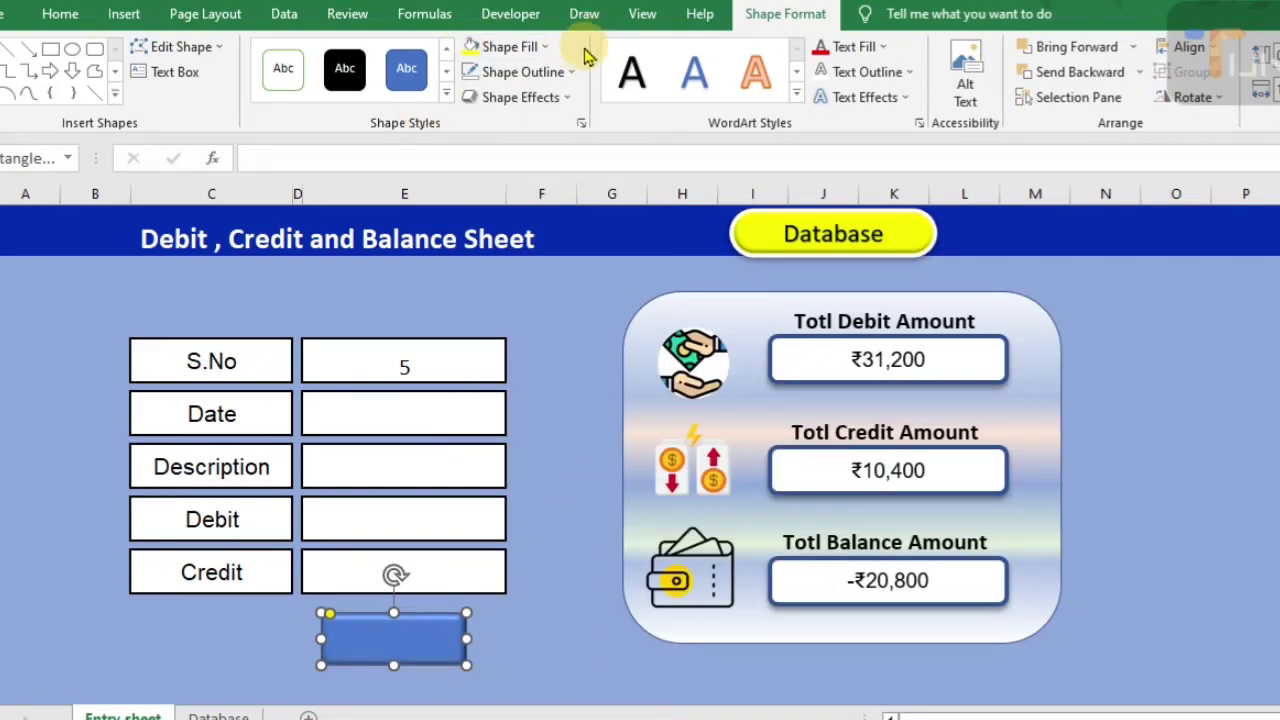
left_click(543, 47)
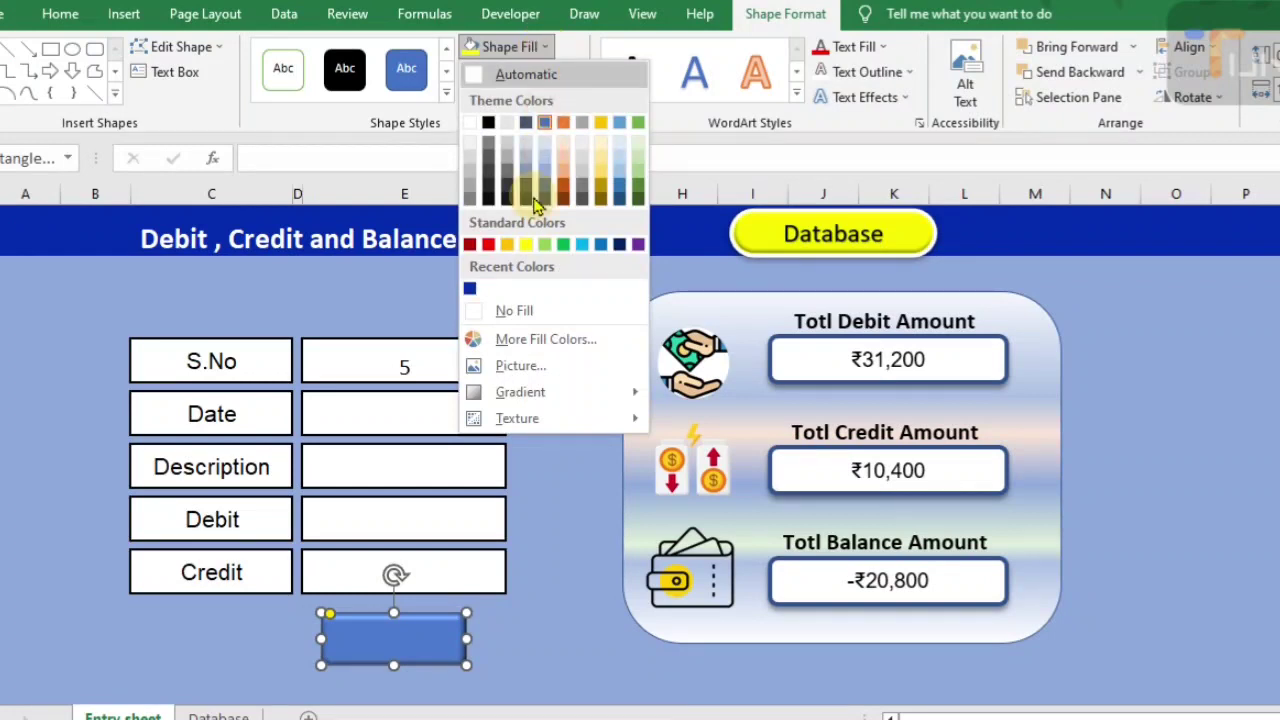
left_click(508, 245)
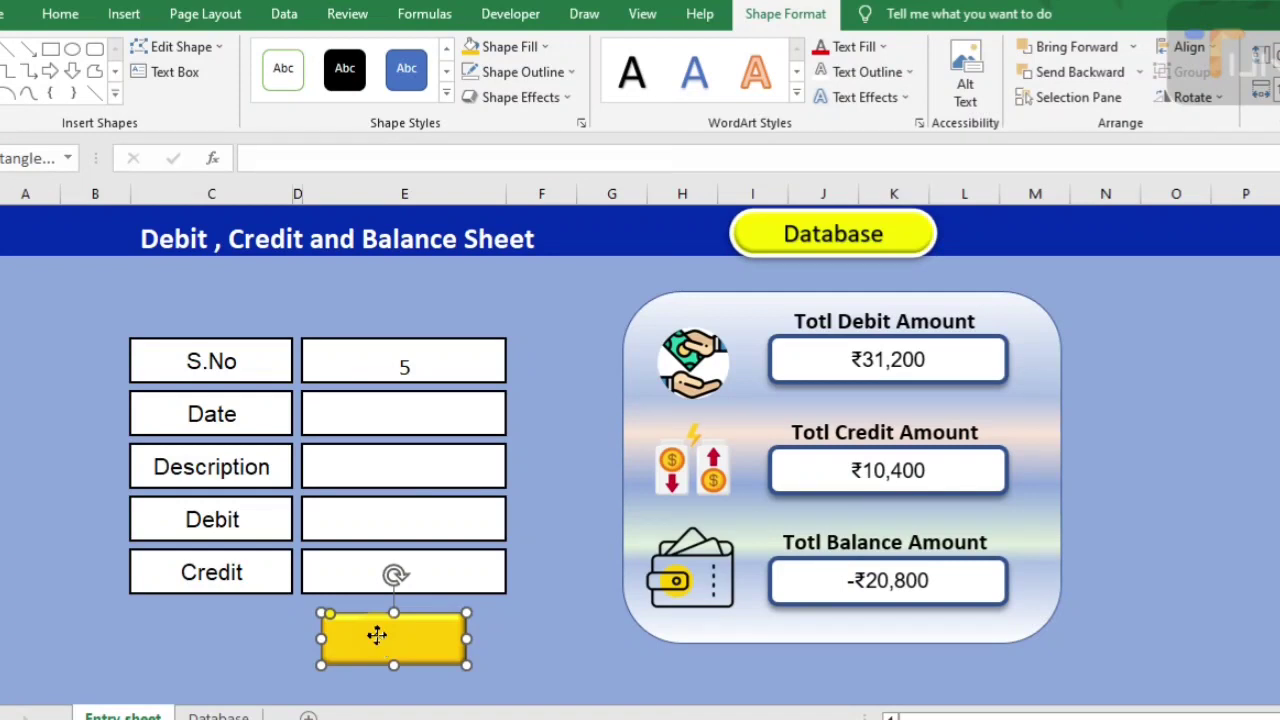
Add the text Save to the orange button and centre it vertically and horizontally
right_click(378, 638)
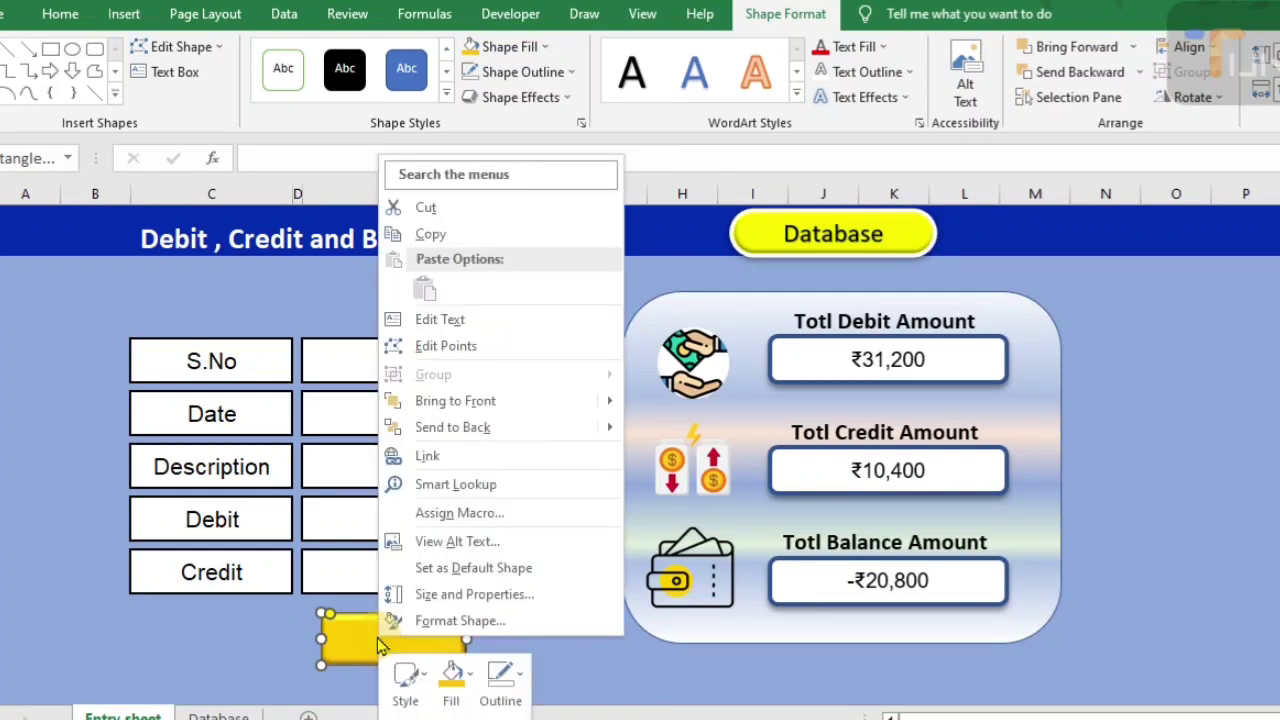
left_click(478, 320)
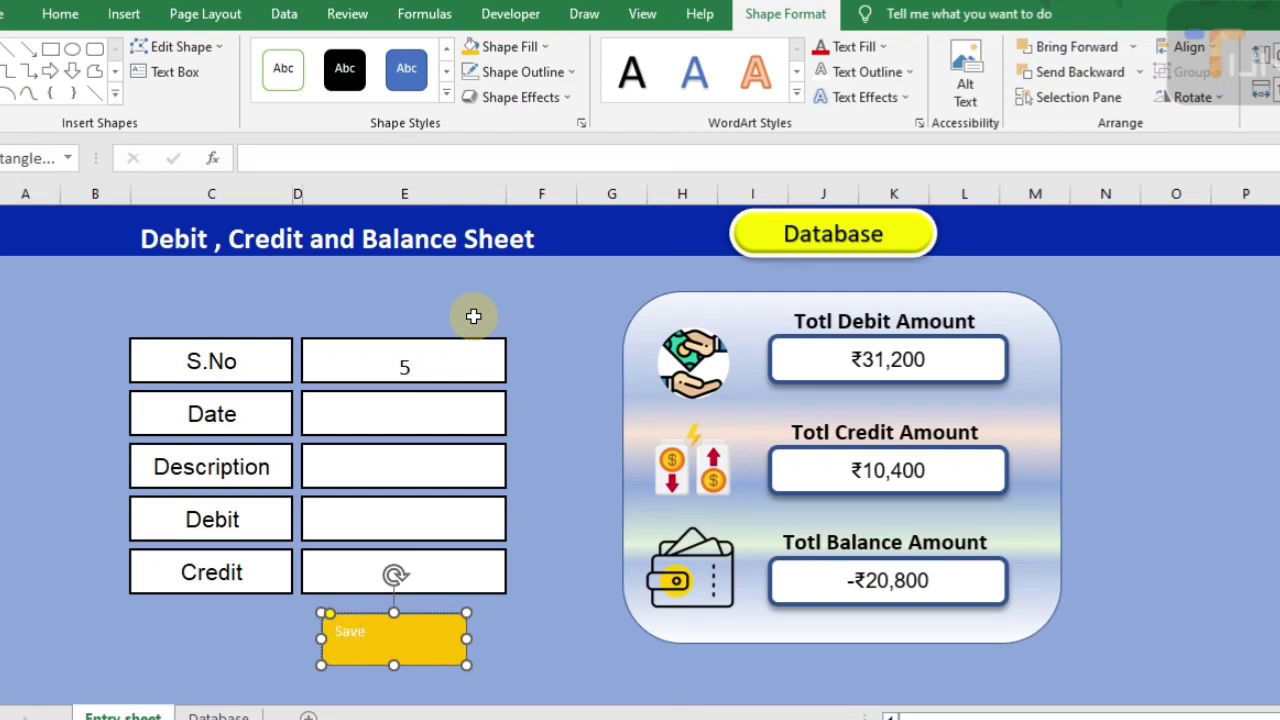
key("ctrl+a")
left_click(58, 14)
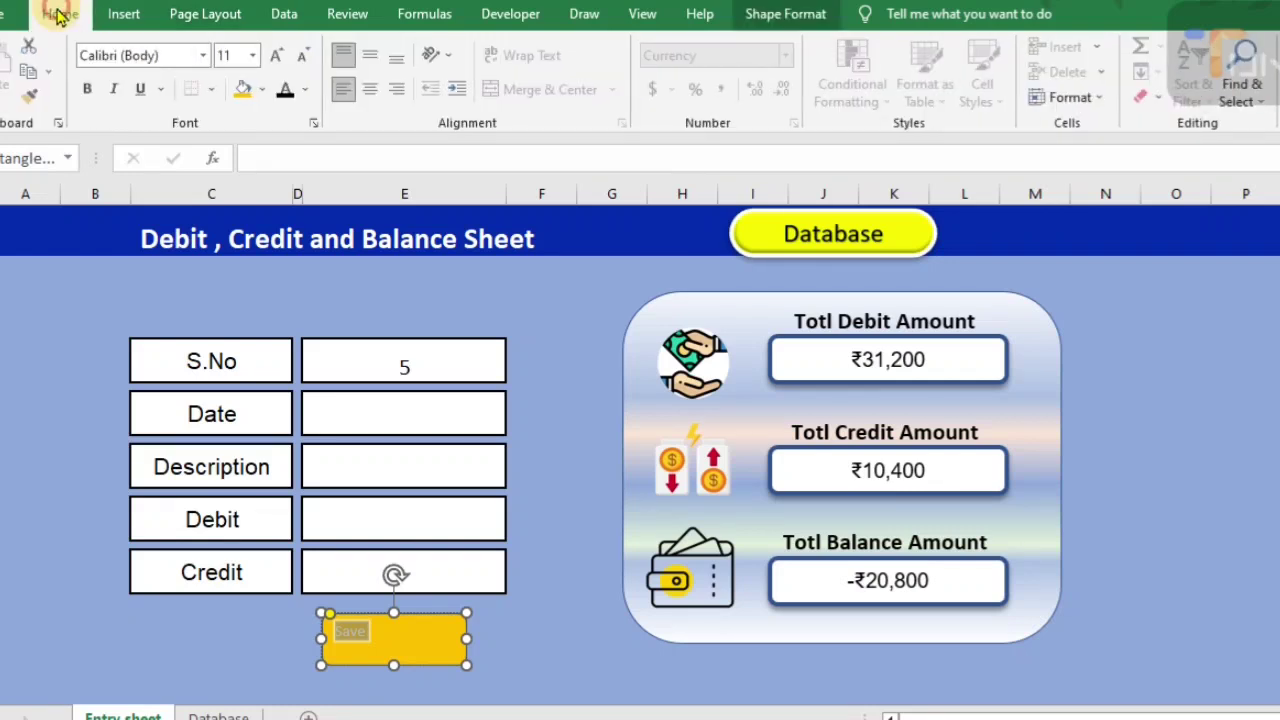
left_click(369, 55)
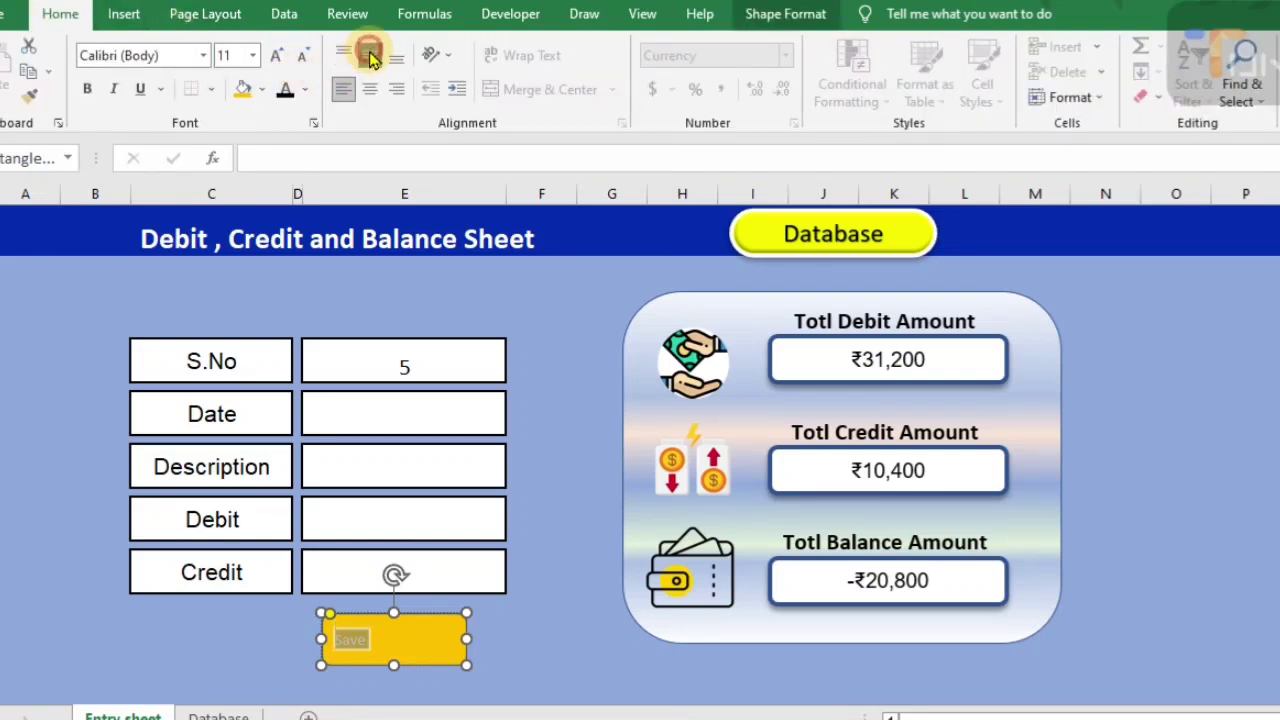
left_click(369, 89)
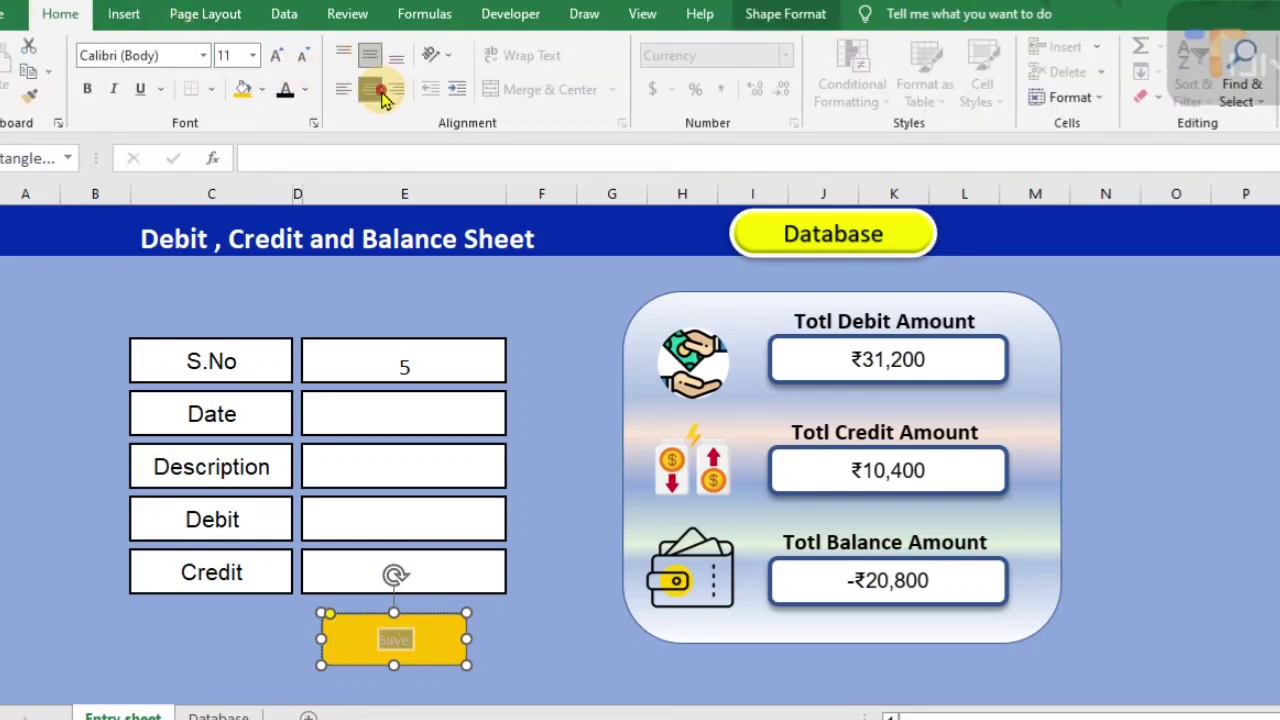
Enlarge the Save button's text to 24 pt and set its font colour to Automatic
left_click(275, 56)
left_click(275, 56)
left_click(275, 56)
left_click(275, 56)
left_click(275, 56)
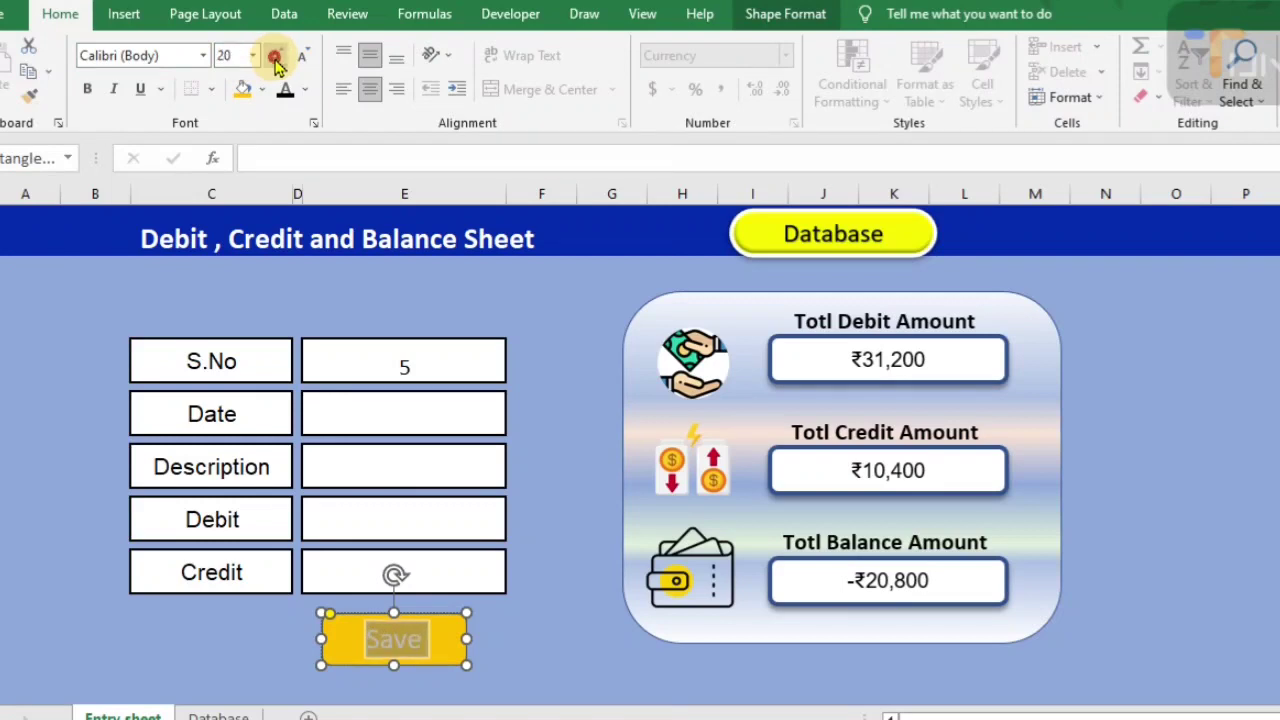
left_click(275, 56)
left_click(275, 56)
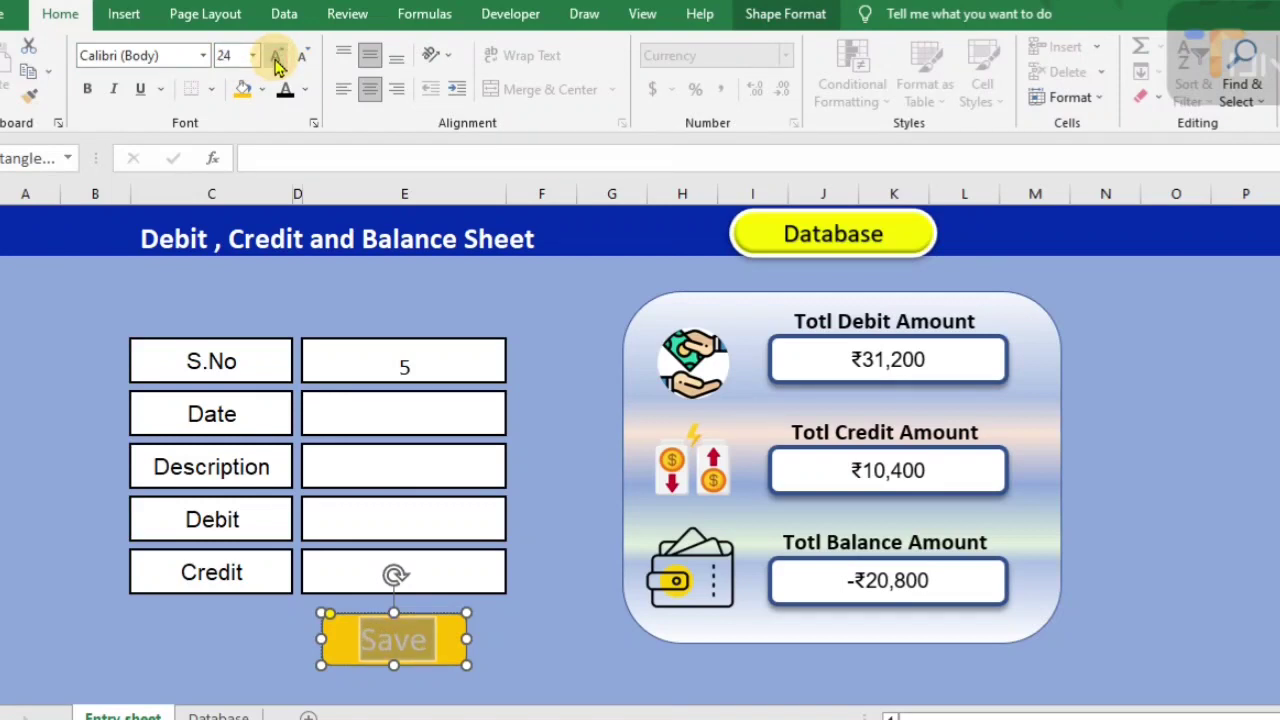
left_click(307, 98)
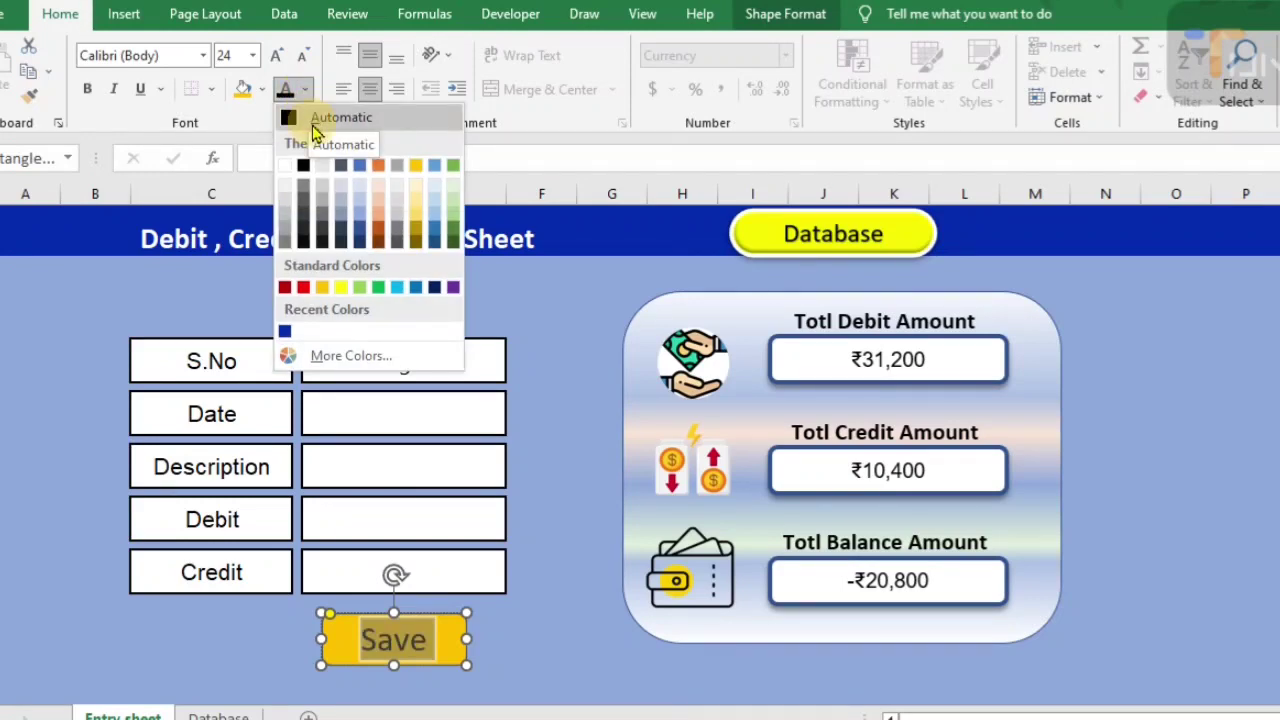
left_click(313, 120)
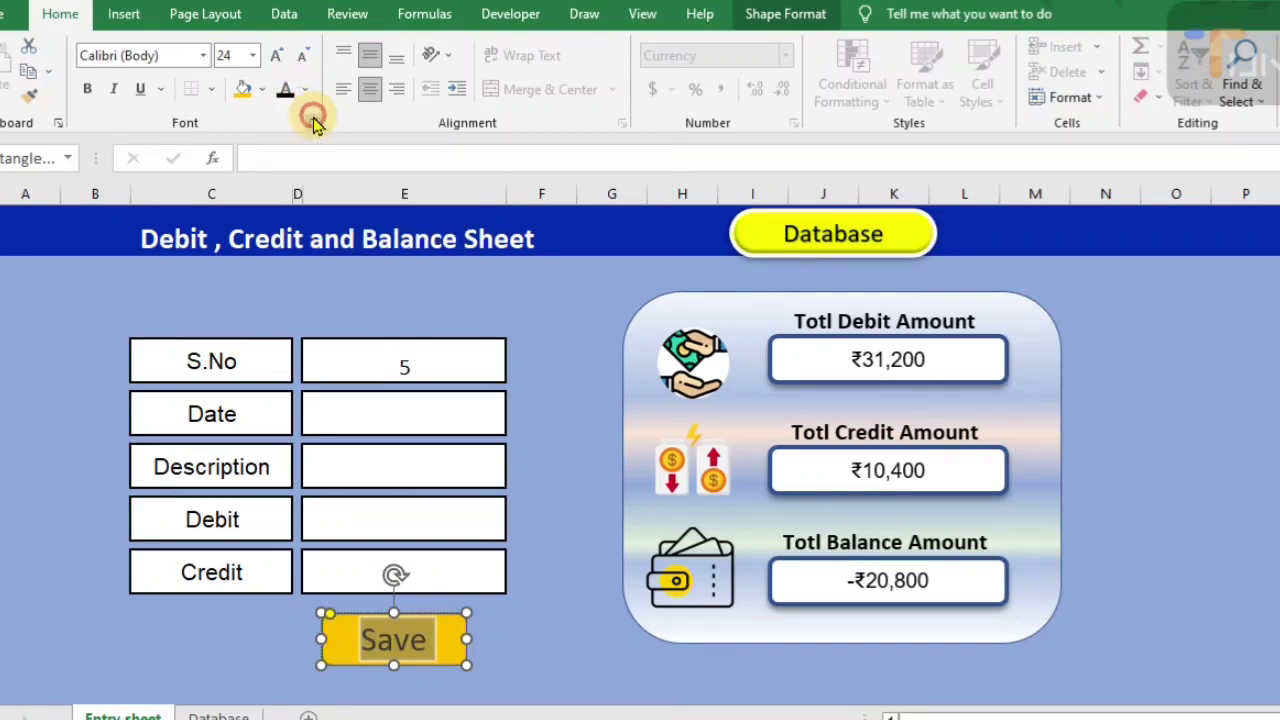
left_click(500, 640)
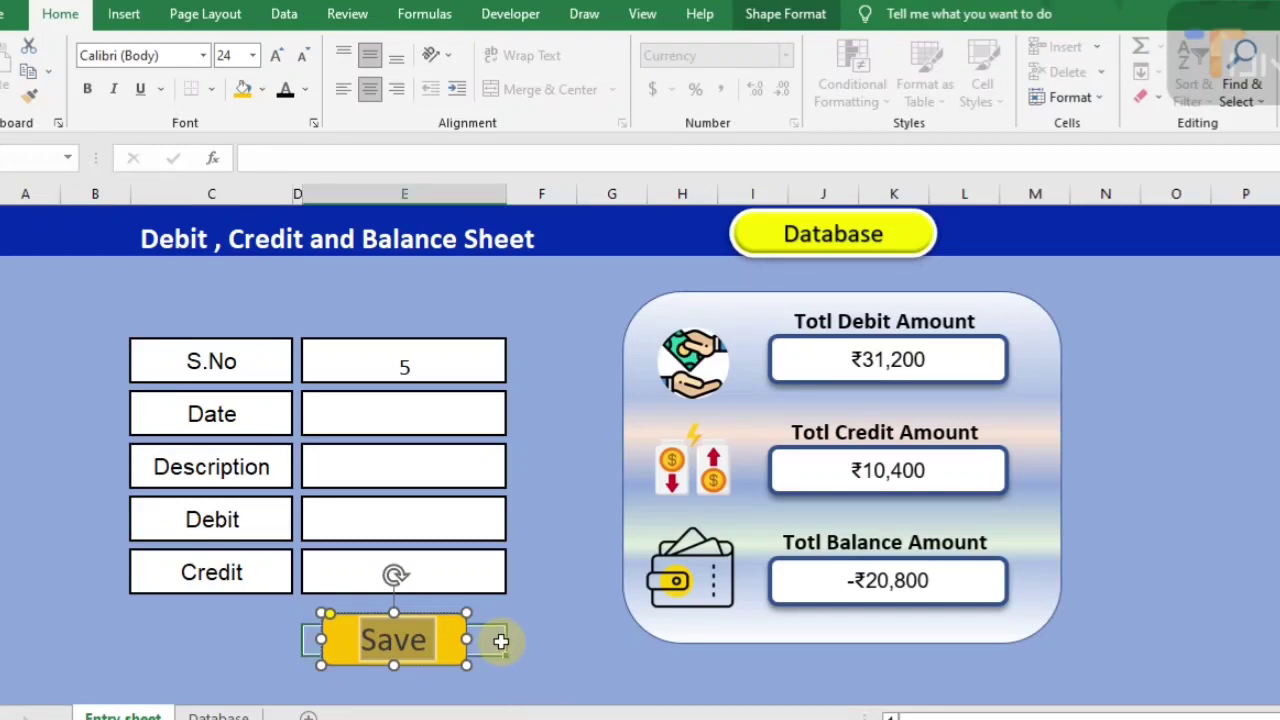
Assign the Debit macro to the Save button, with macros taken from This Workbook
right_click(435, 645)
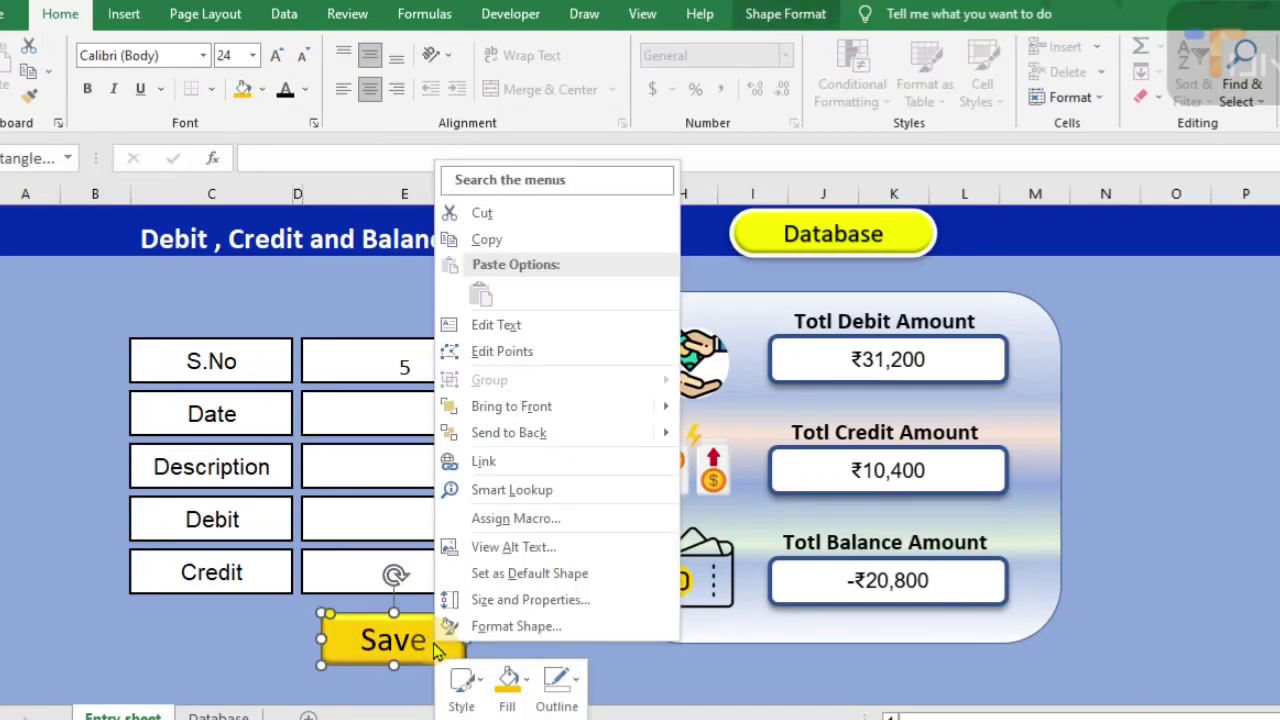
left_click(520, 518)
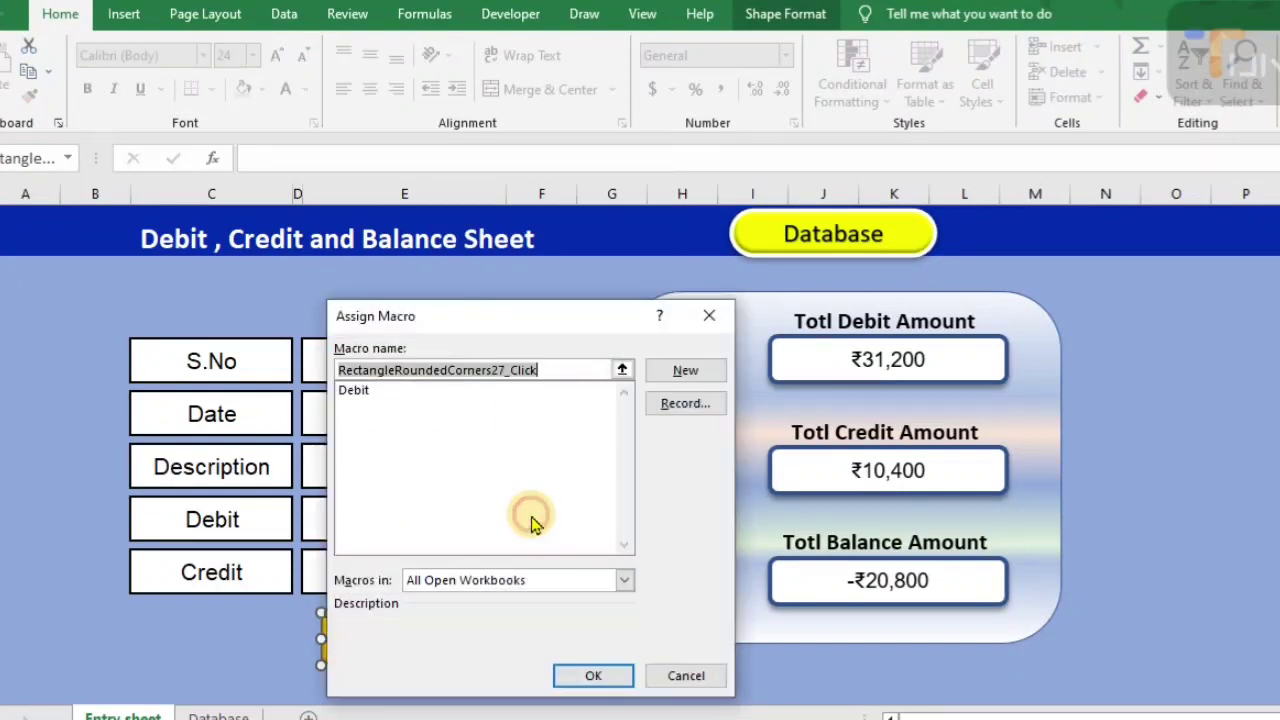
left_click(358, 391)
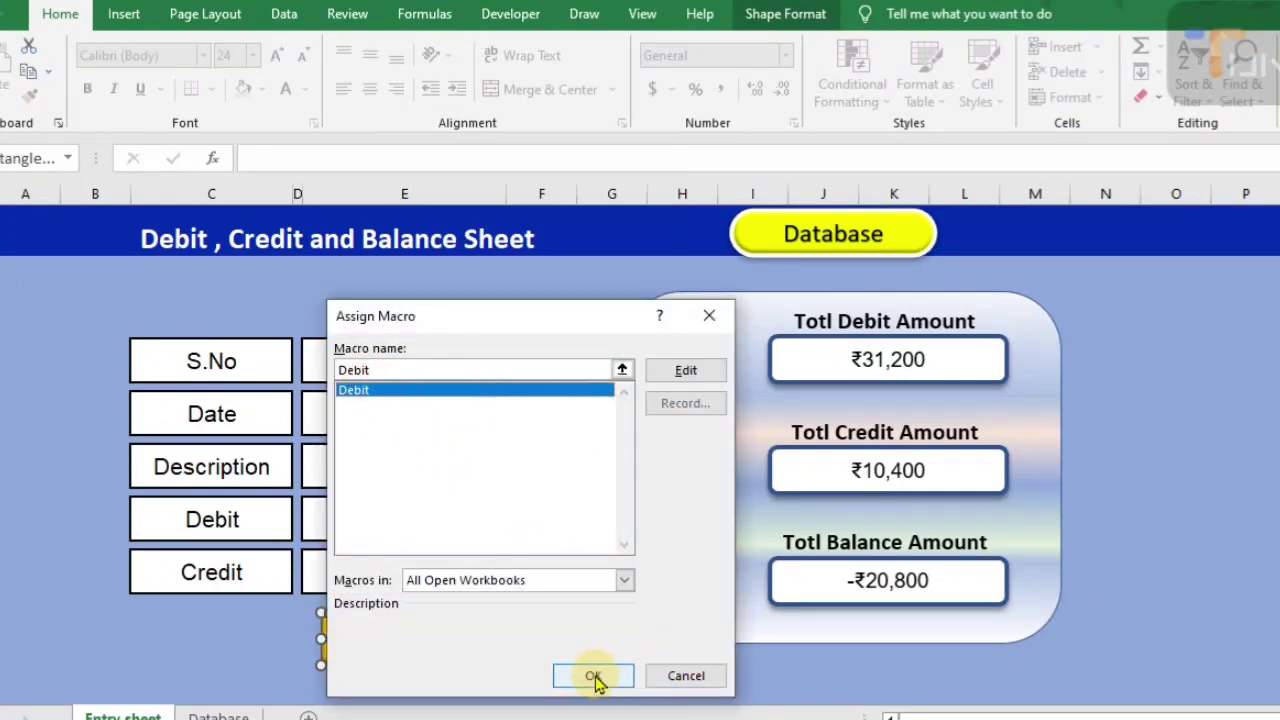
left_click(623, 580)
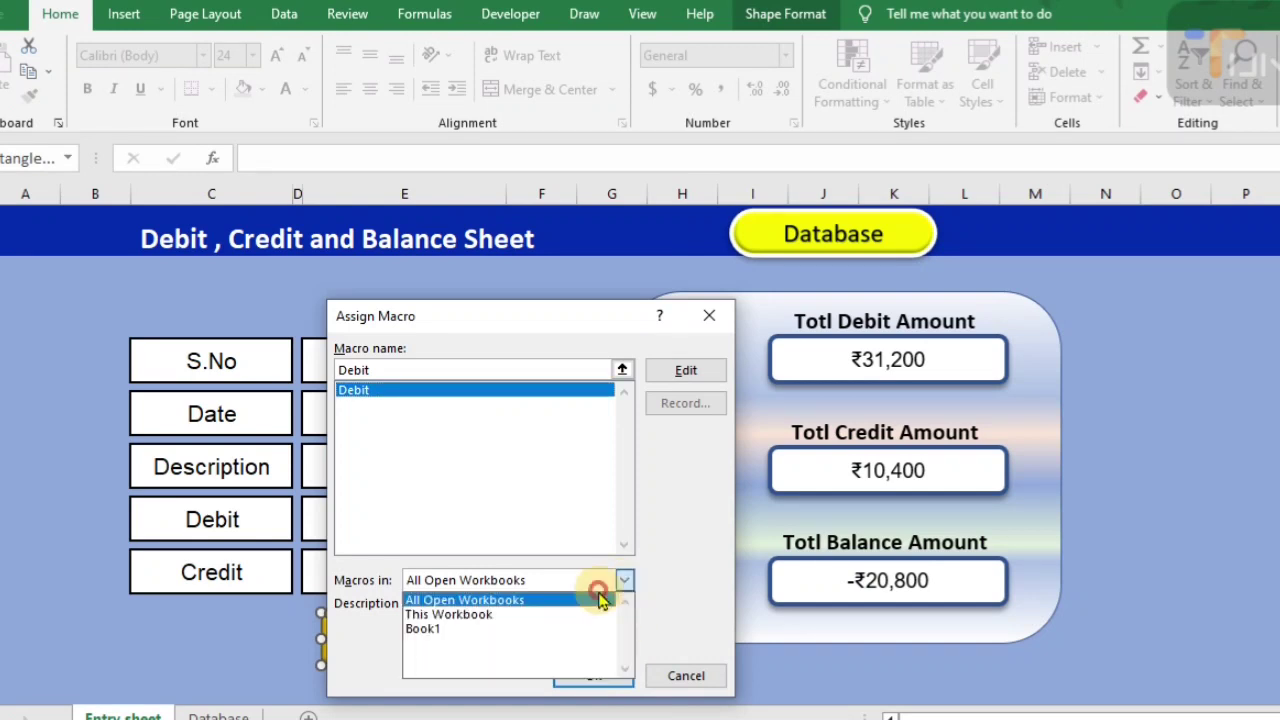
left_click(535, 614)
left_click(596, 675)
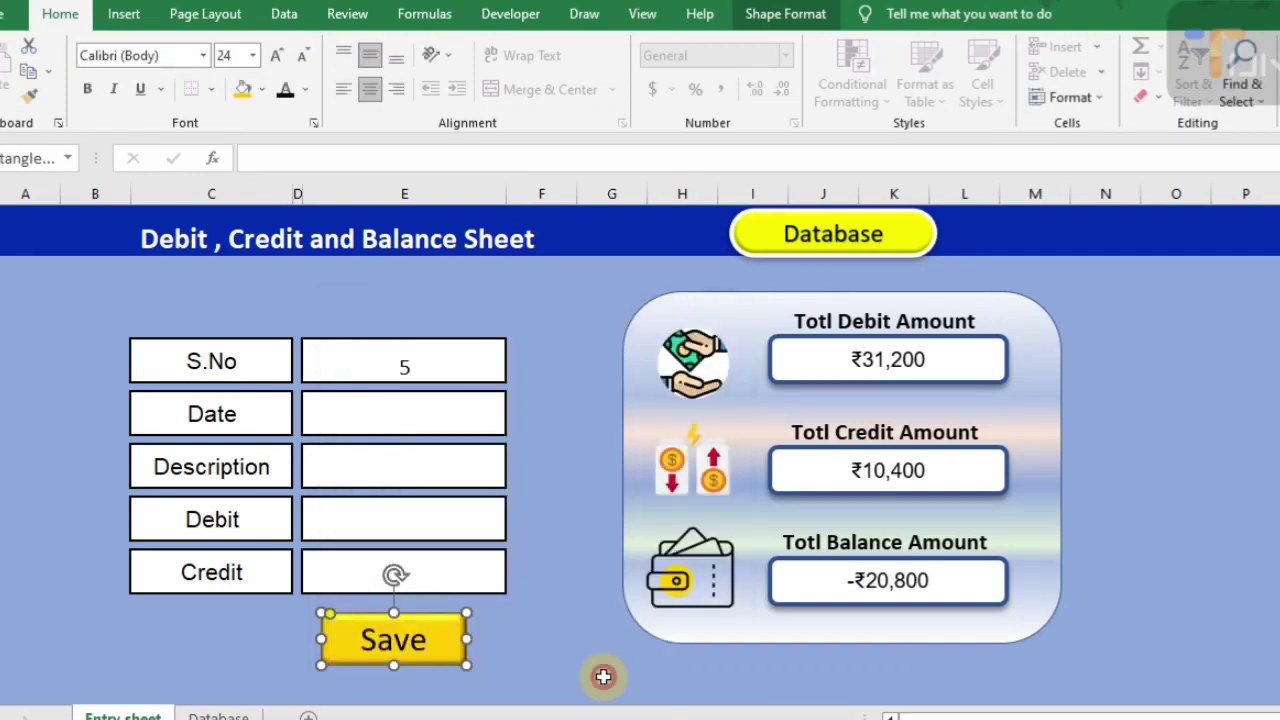
Fill in a test entry with date 1/8/2023, description Cash and debit 2000
left_click(395, 420)
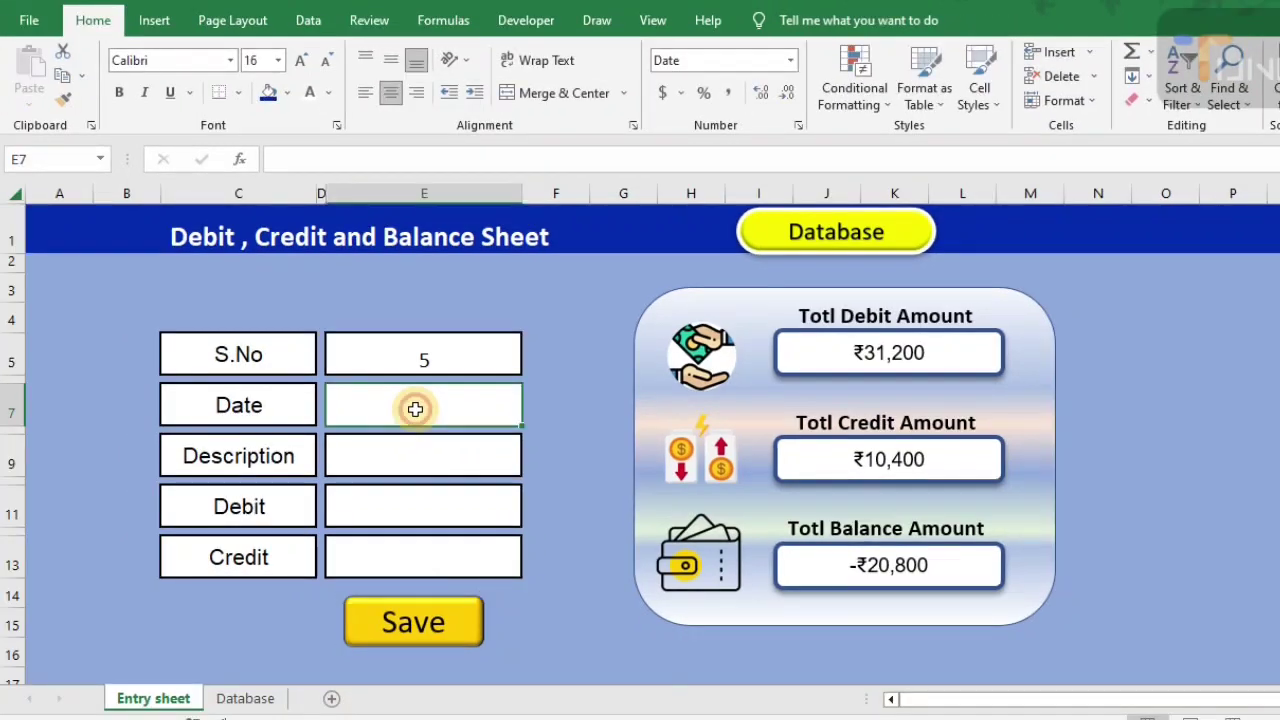
type("1/8/2023")
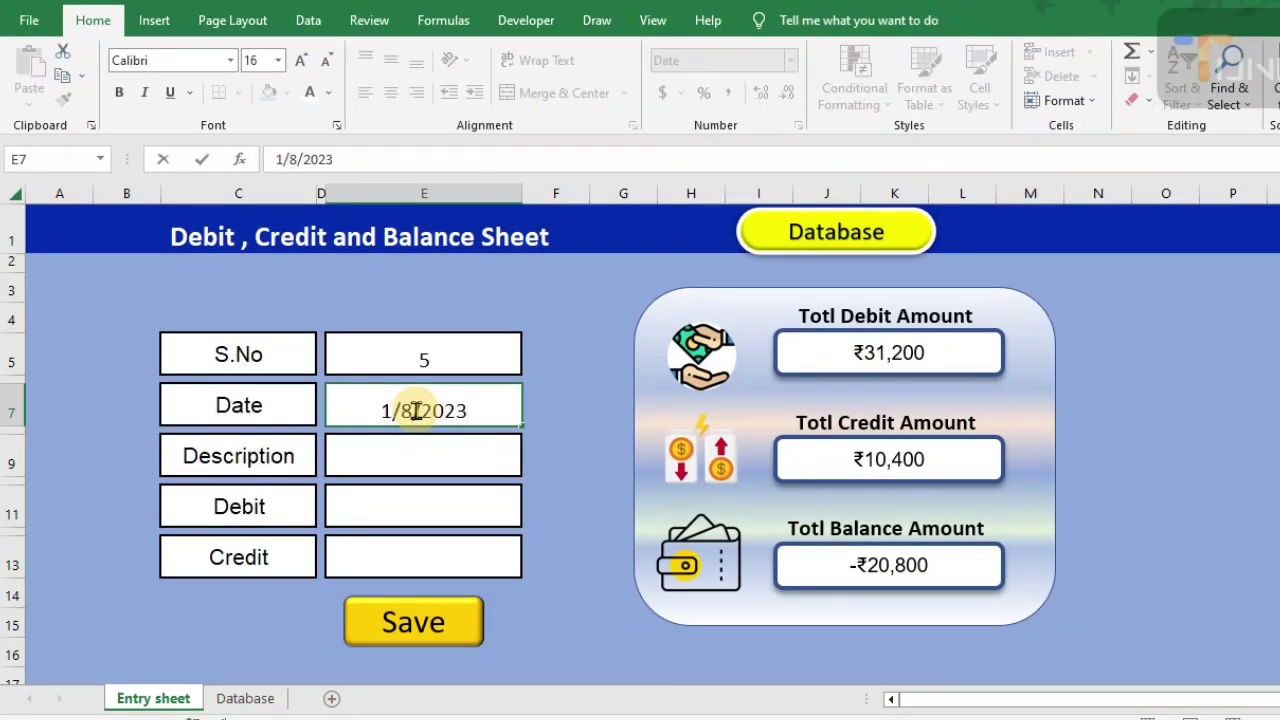
left_click(434, 452)
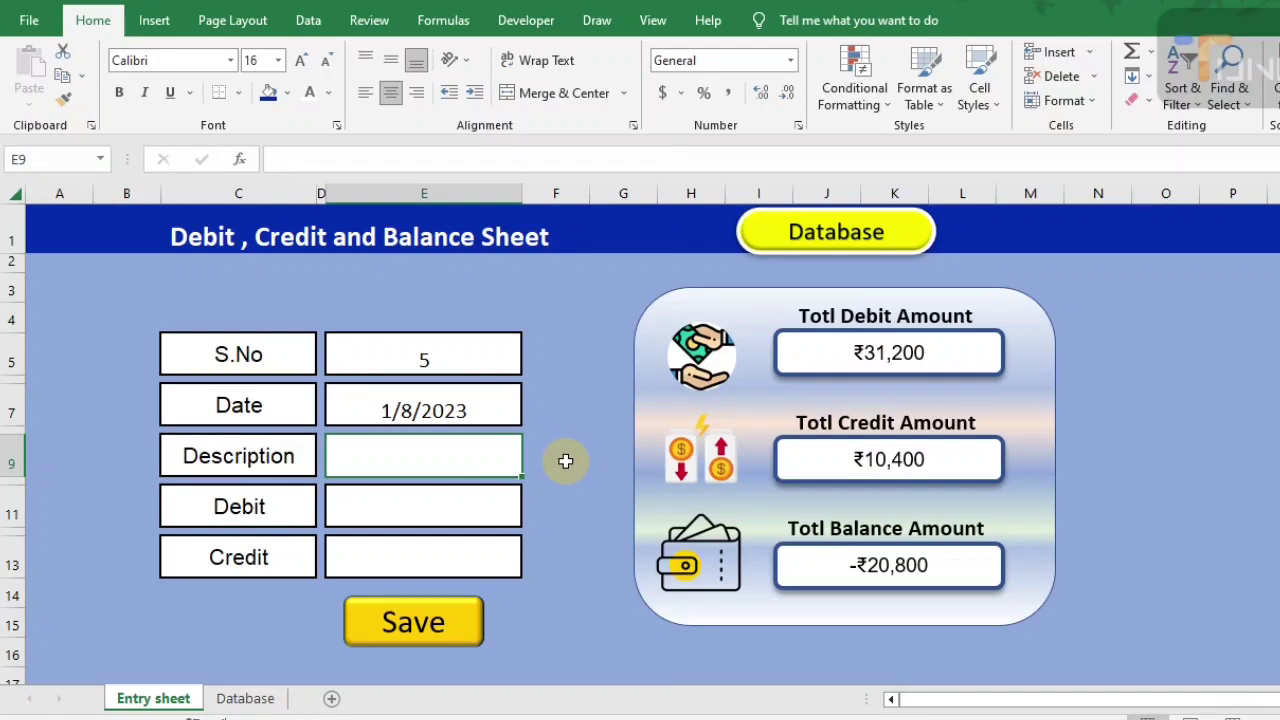
type("Cash")
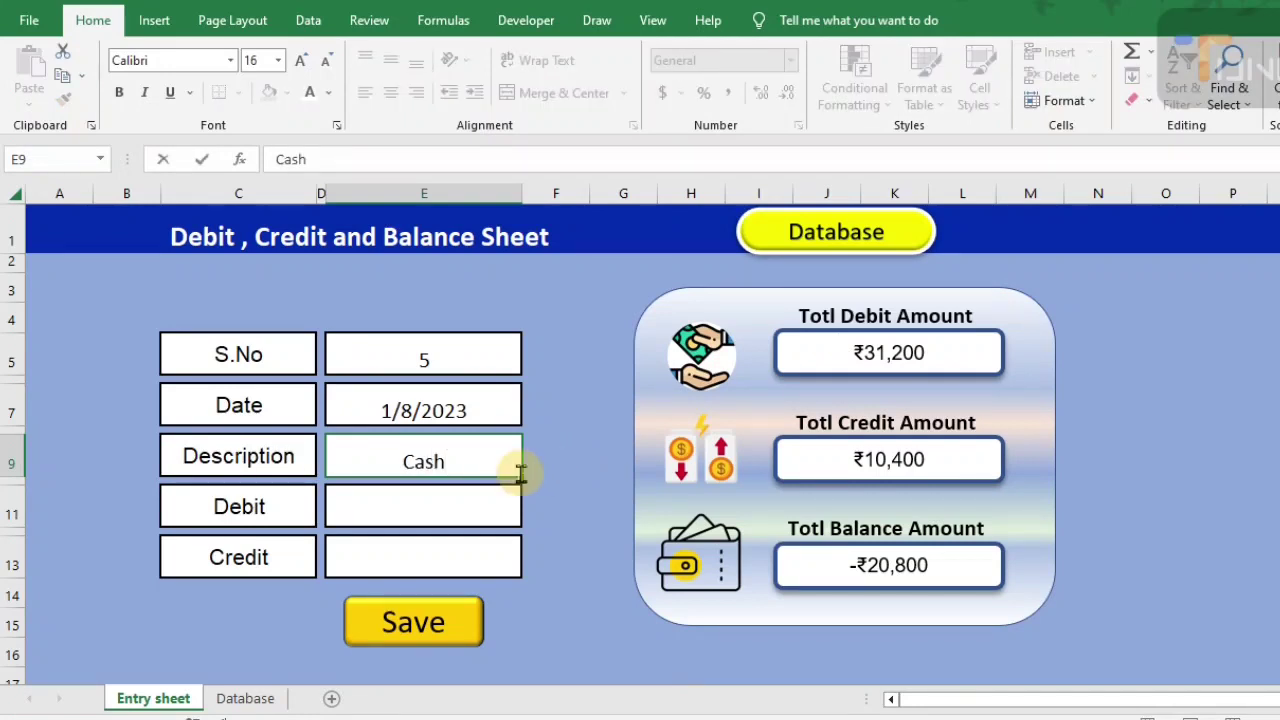
left_click(436, 507)
type("2000")
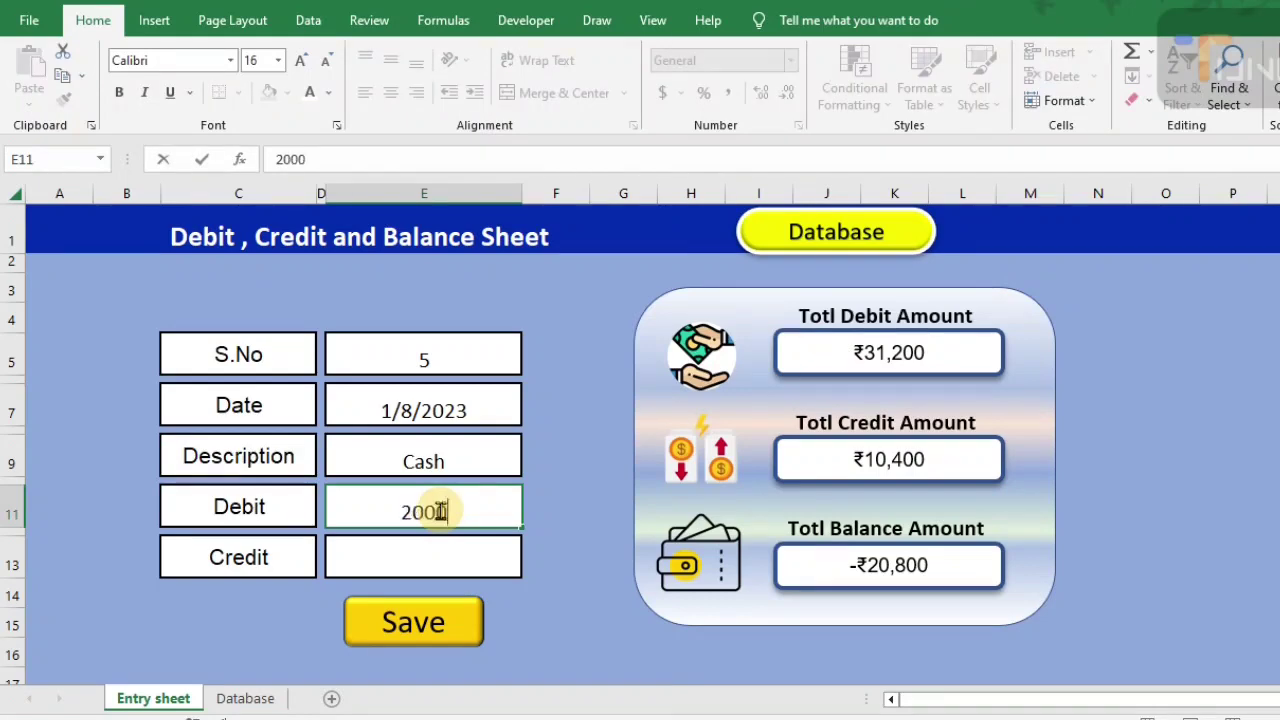
Post the Cash entry with the sheet's Save button and check the new record and totals on the Database sheet
left_click(431, 637)
left_click(244, 699)
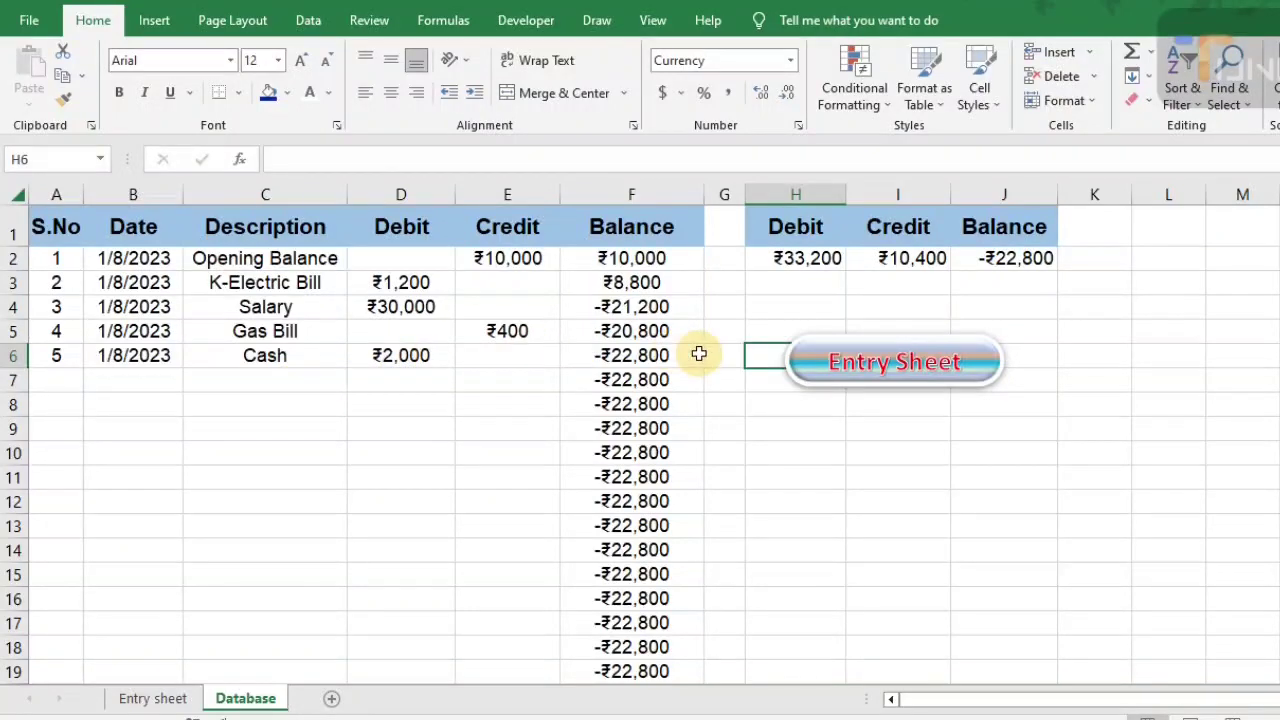
left_click(1090, 225)
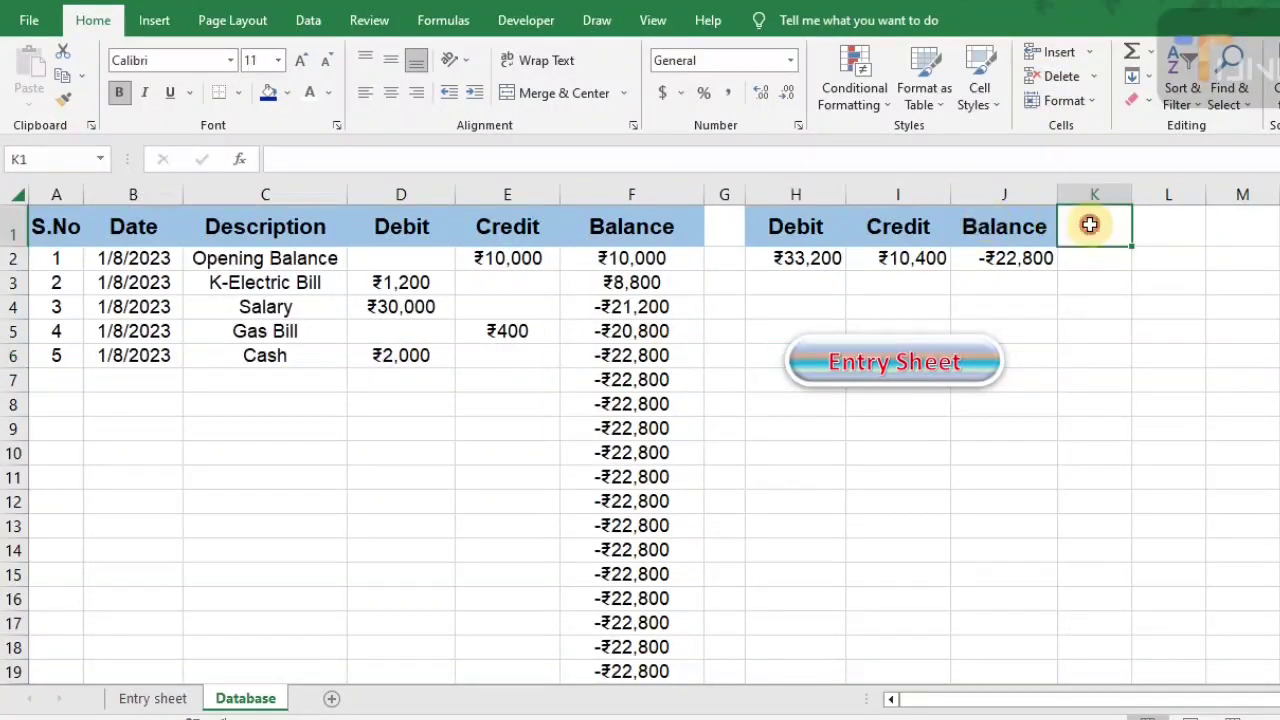
Return to the Entry sheet and shift the Save button slightly right, centring it beneath the entry cells
left_click(153, 699)
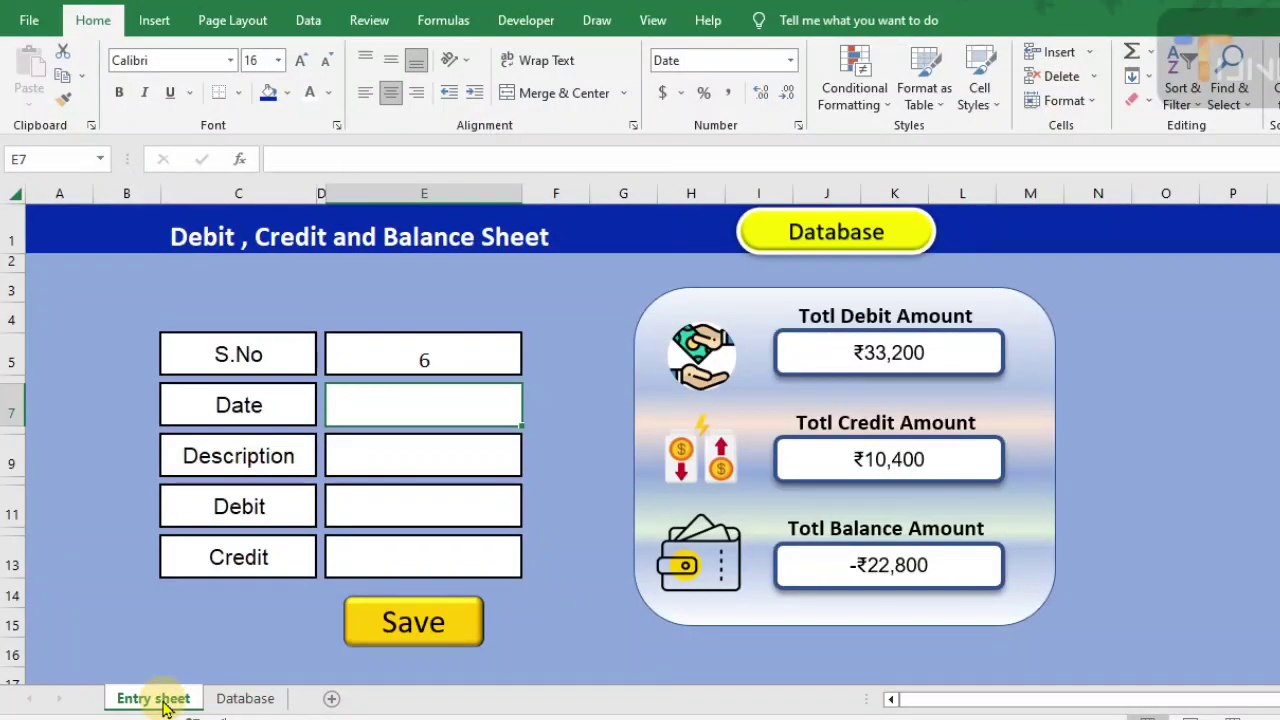
left_click(453, 642, "ctrl")
left_click_drag(450, 630, 476, 623)
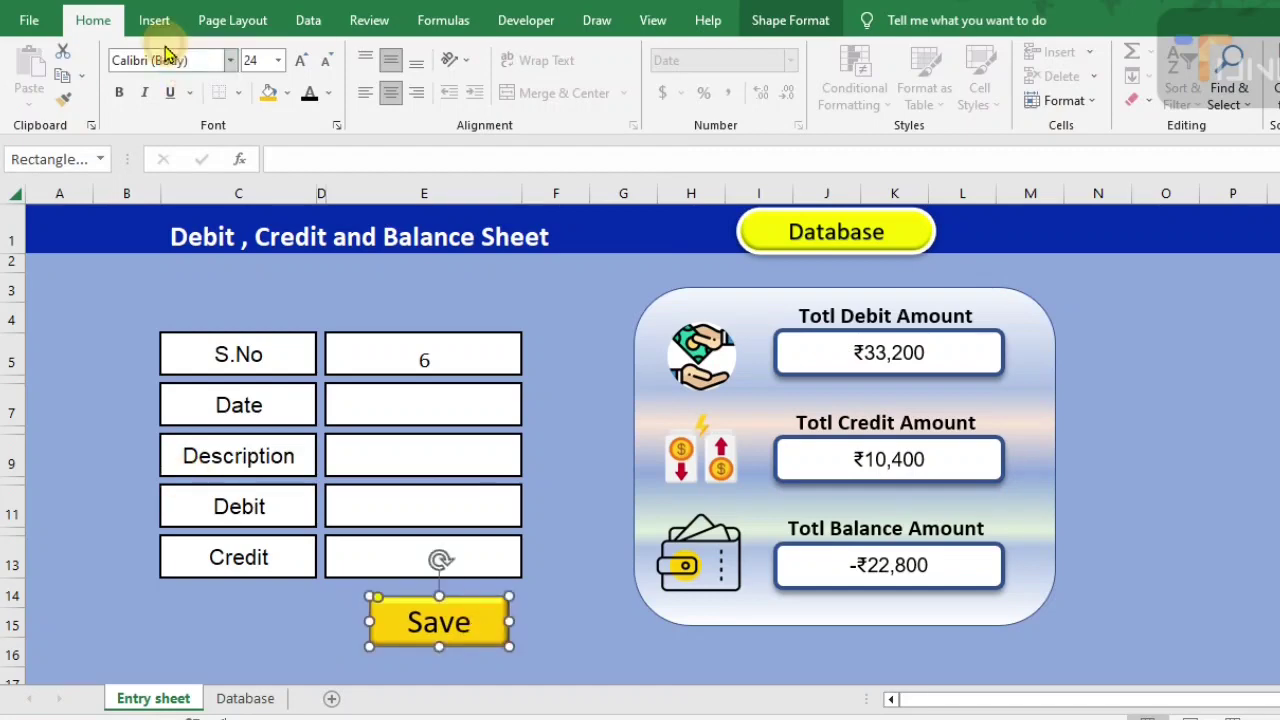
Save the workbook to drive E: as "Debit and cridet" in Excel Macro-Enabled Workbook format
left_click(29, 20)
left_click(100, 312)
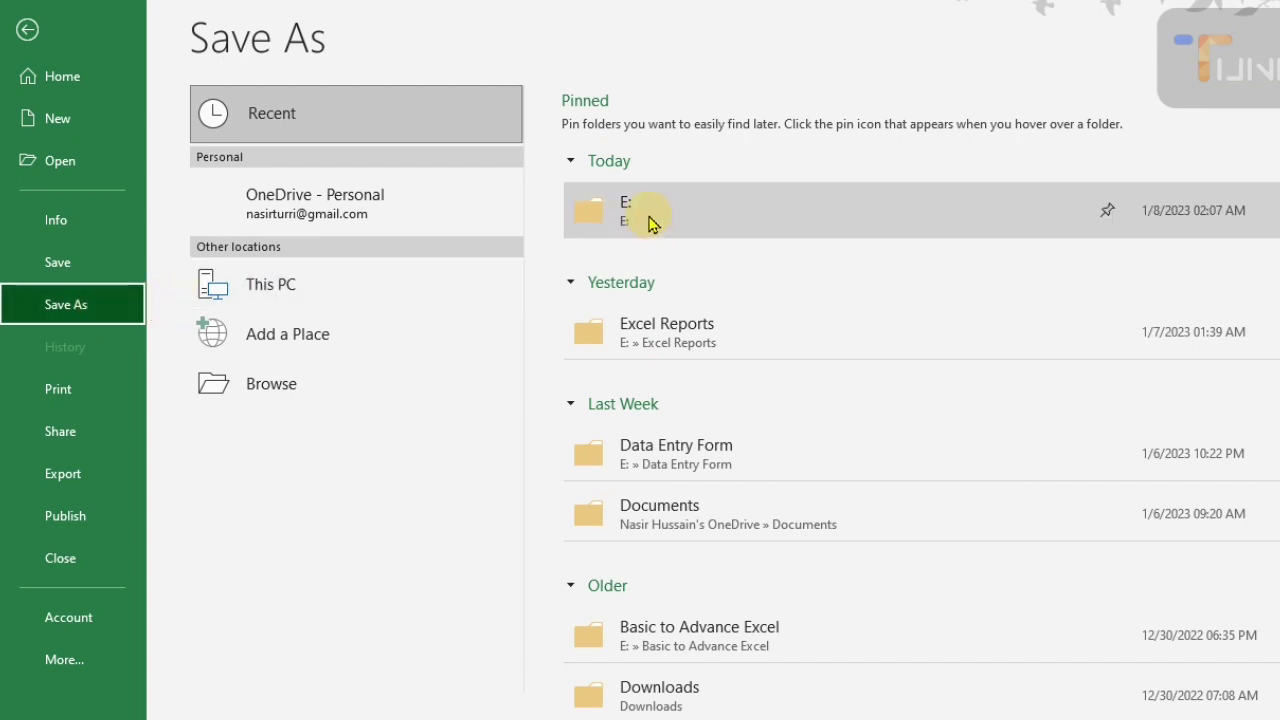
left_click(648, 215)
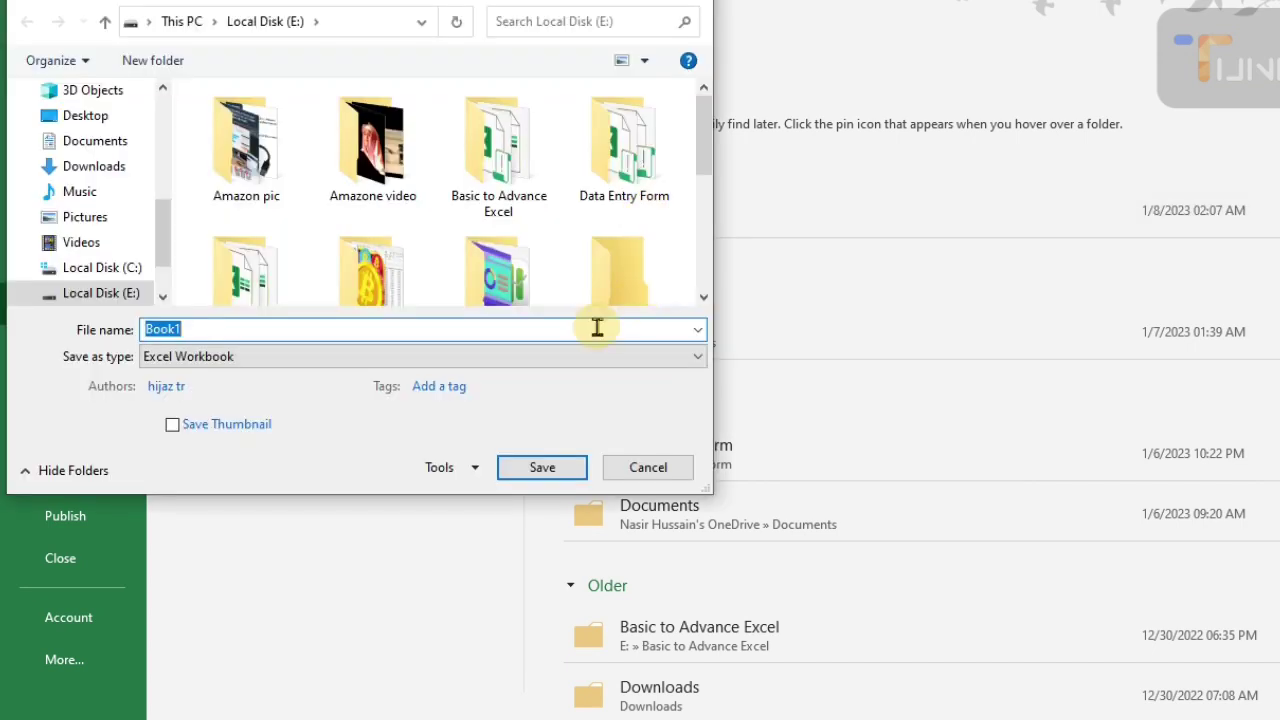
type("Debit")
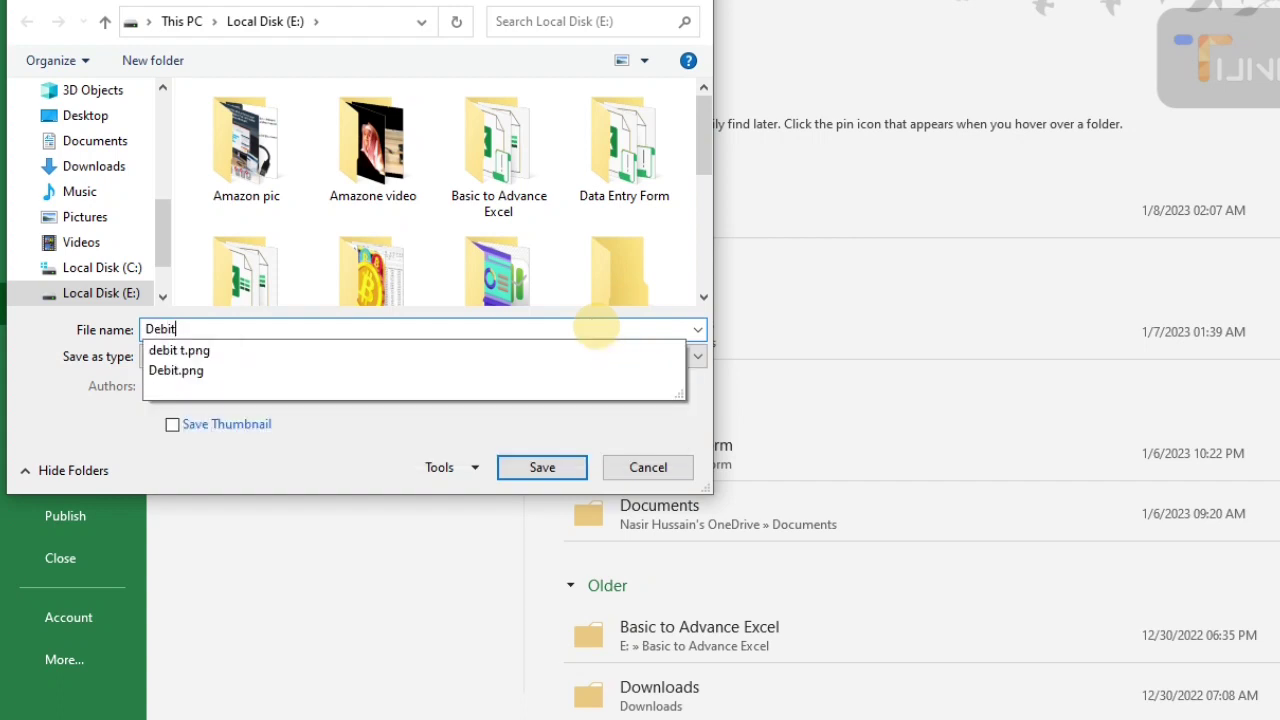
type(" and")
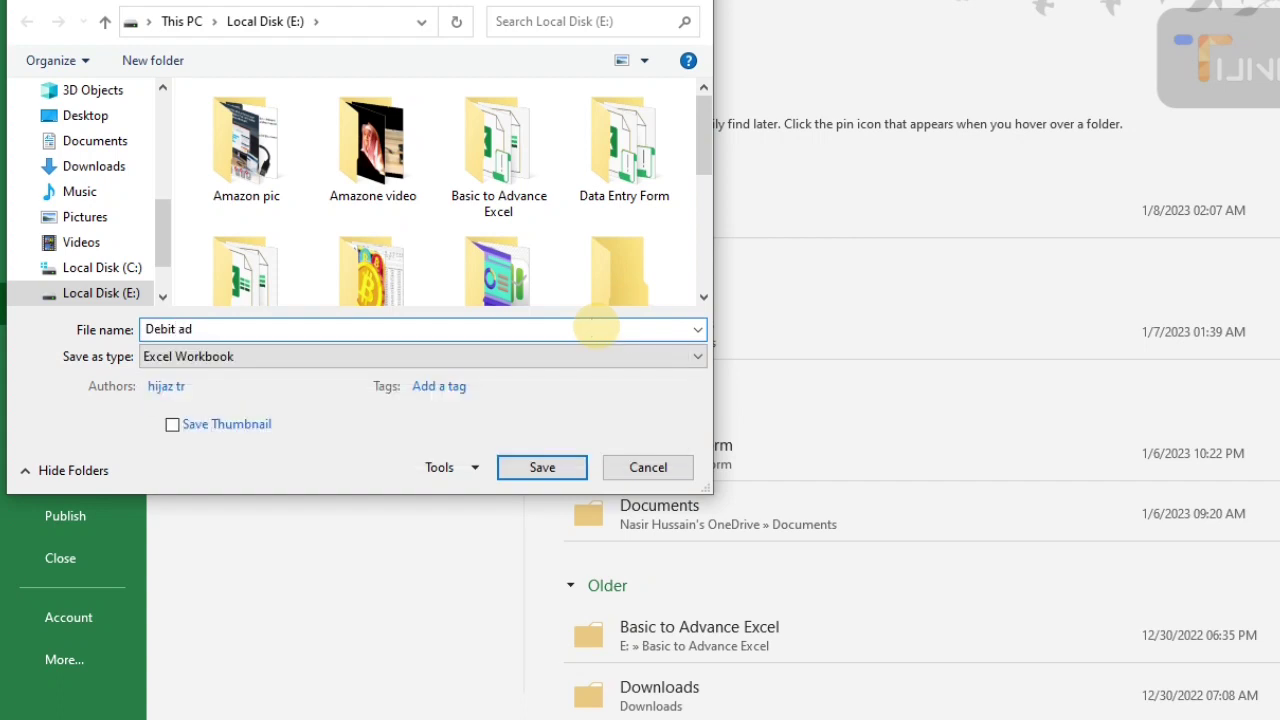
type(" cridet")
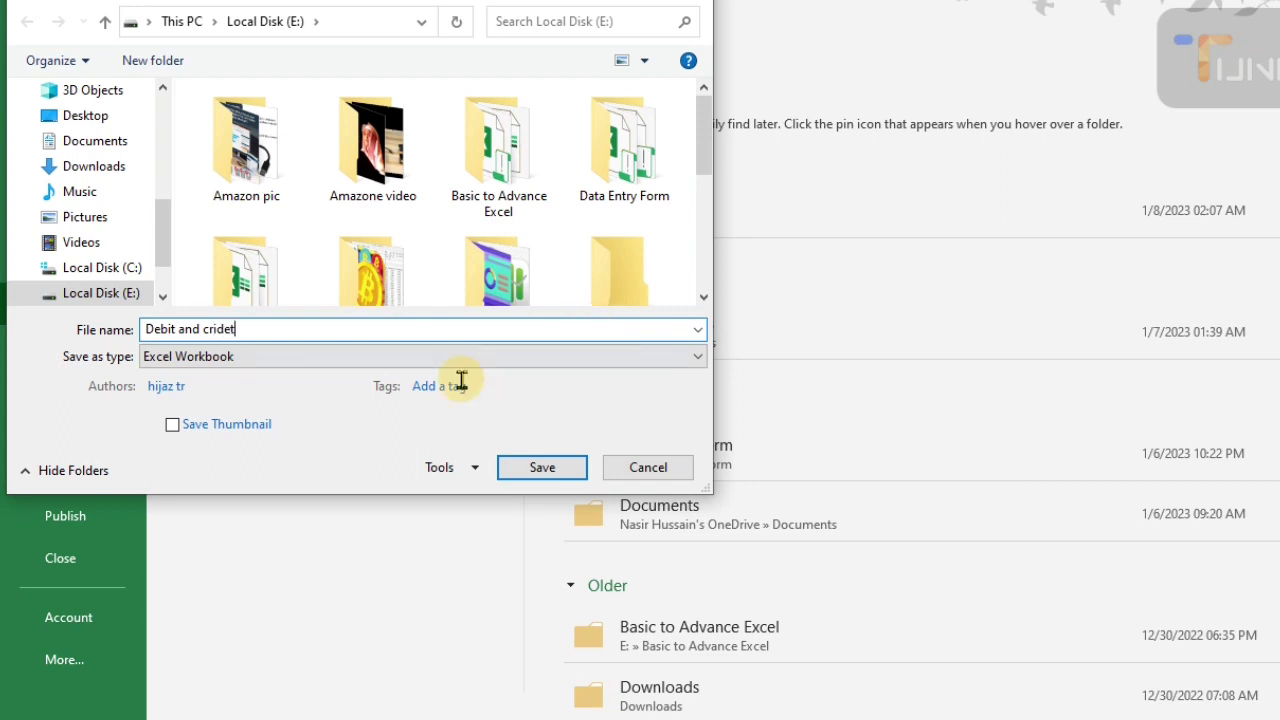
left_click(645, 361)
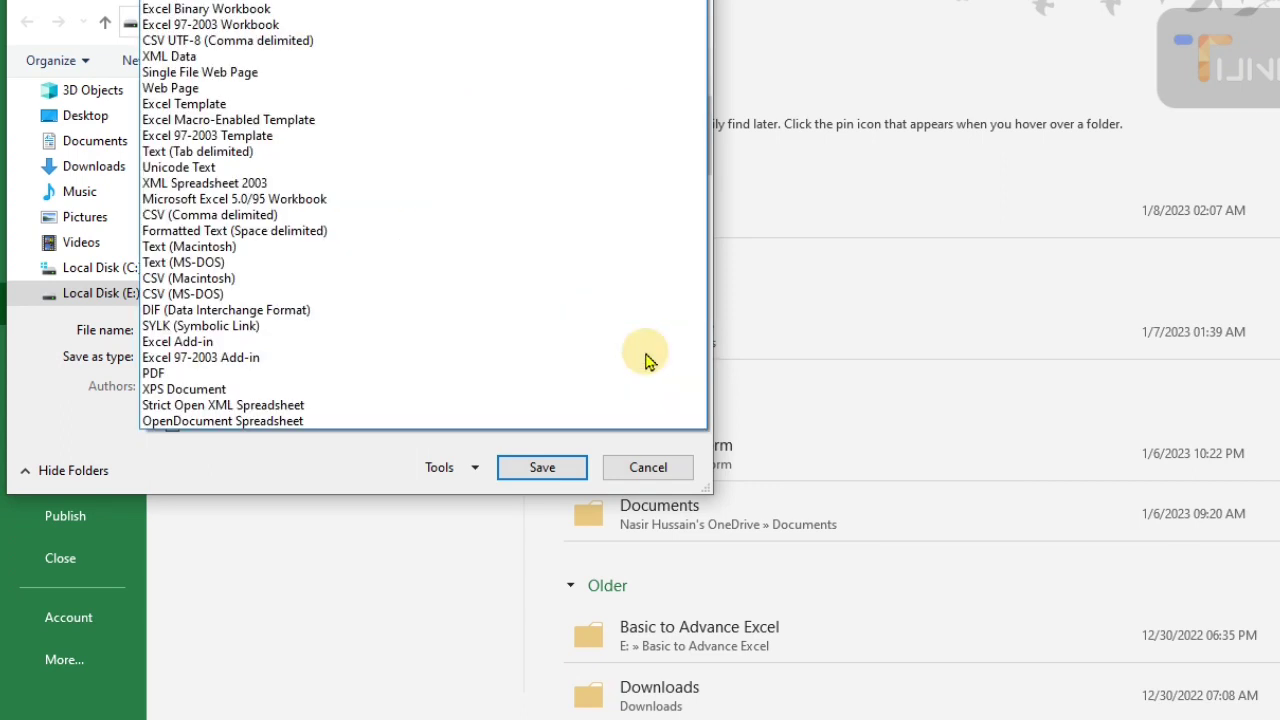
left_click(352, 4)
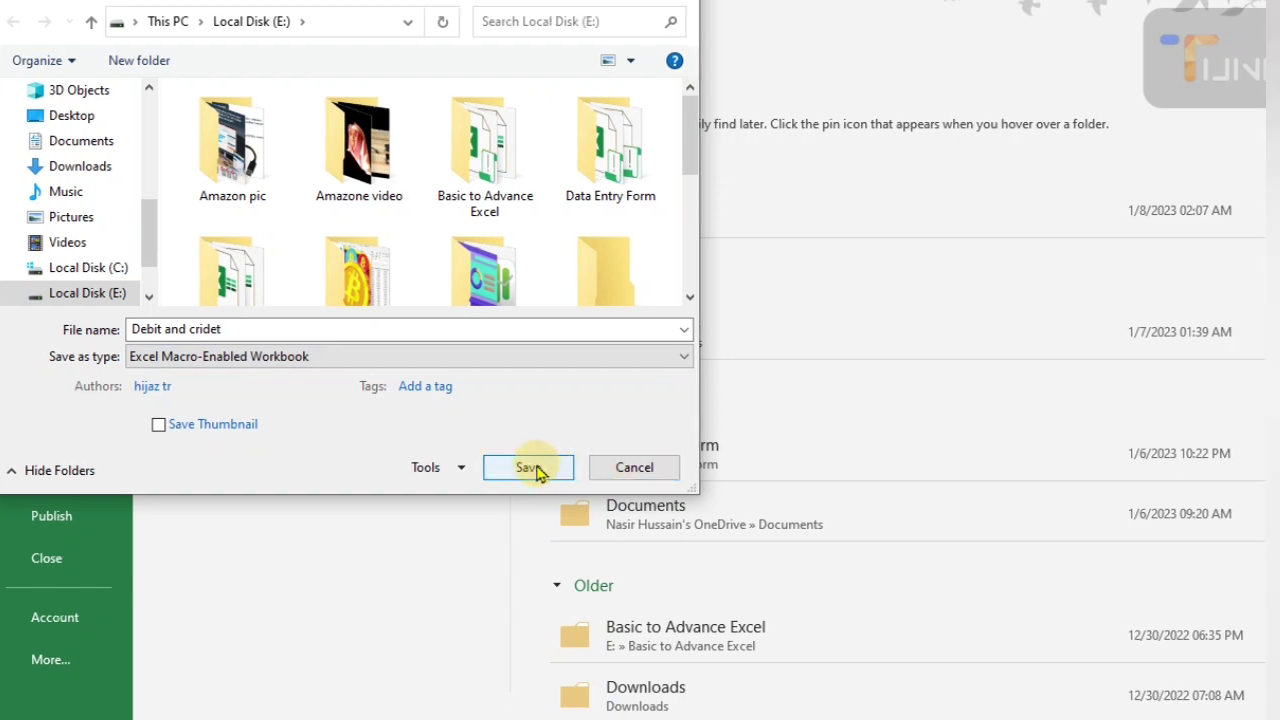
left_click(530, 467)
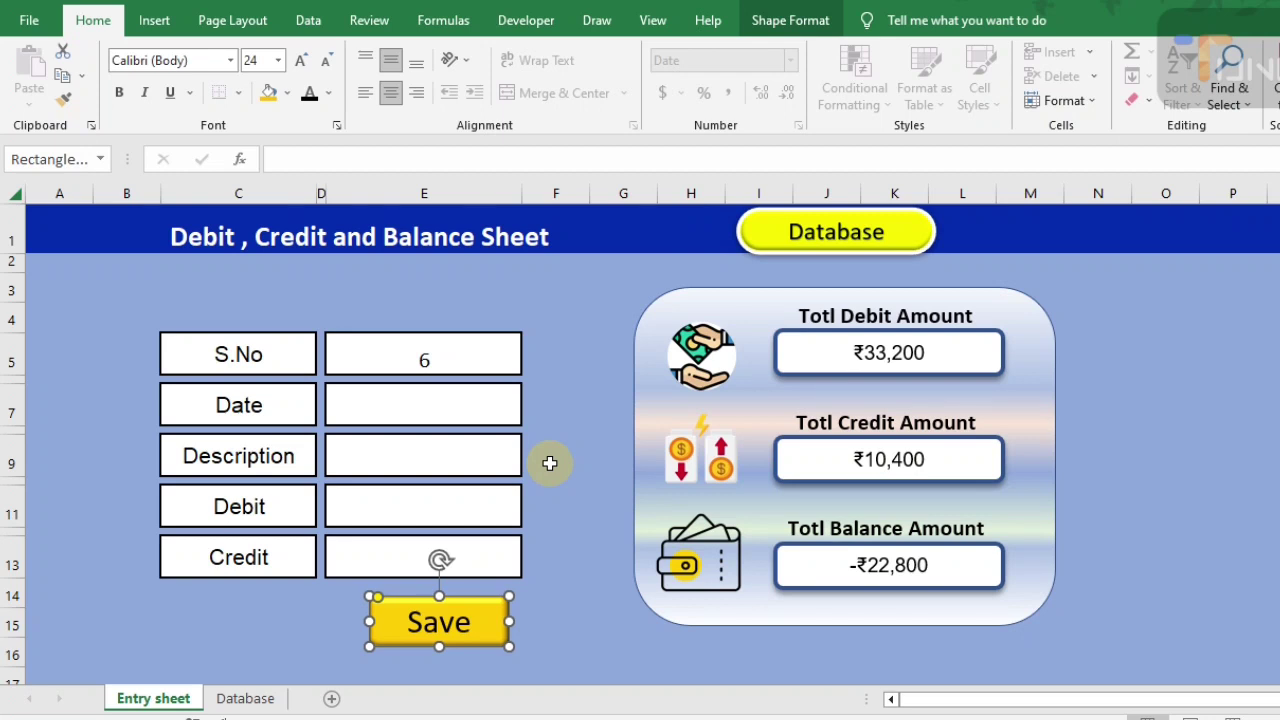
left_click(558, 658)
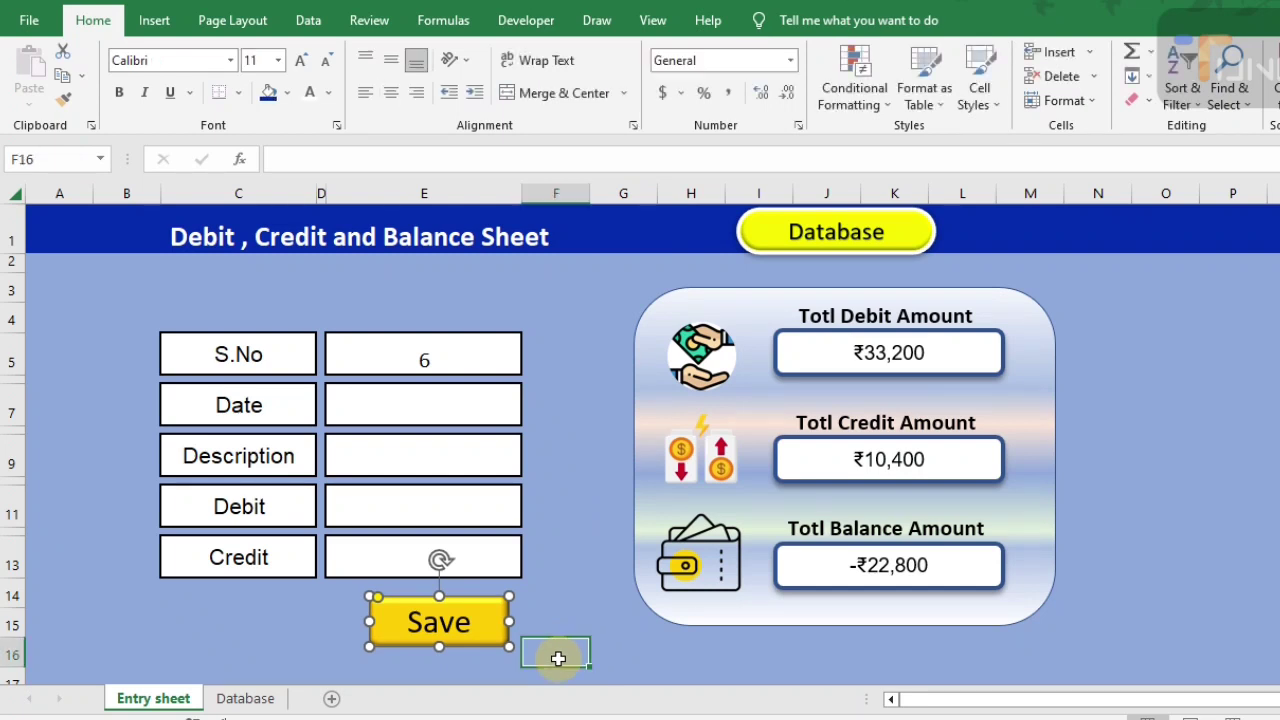